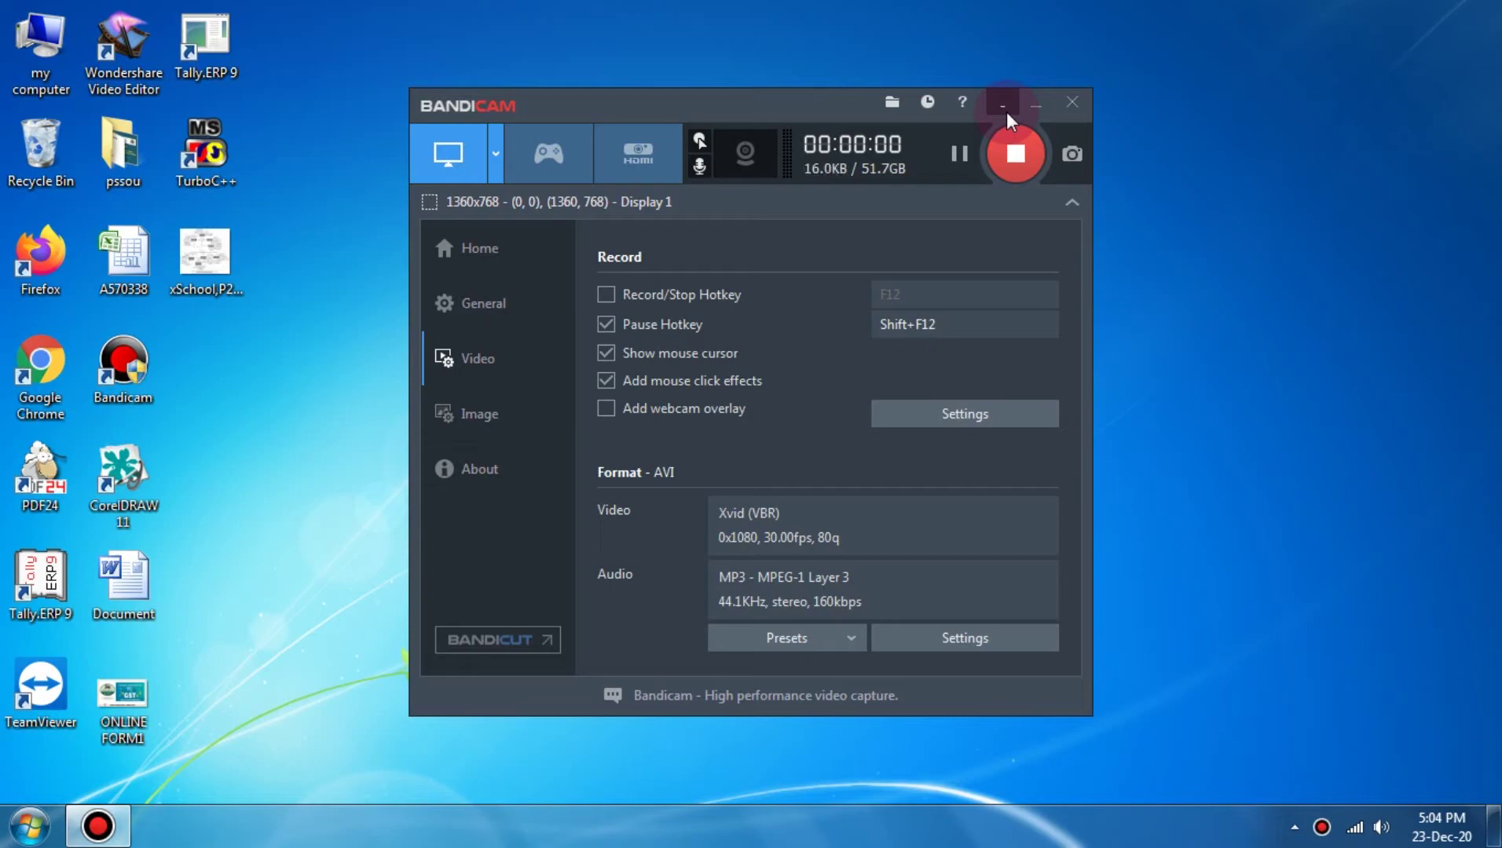
Step: Move the screen recorder aside and close the popup ad tabs to get back to the quiz
{"action": "left_click", "coordinate": [1006, 111]}
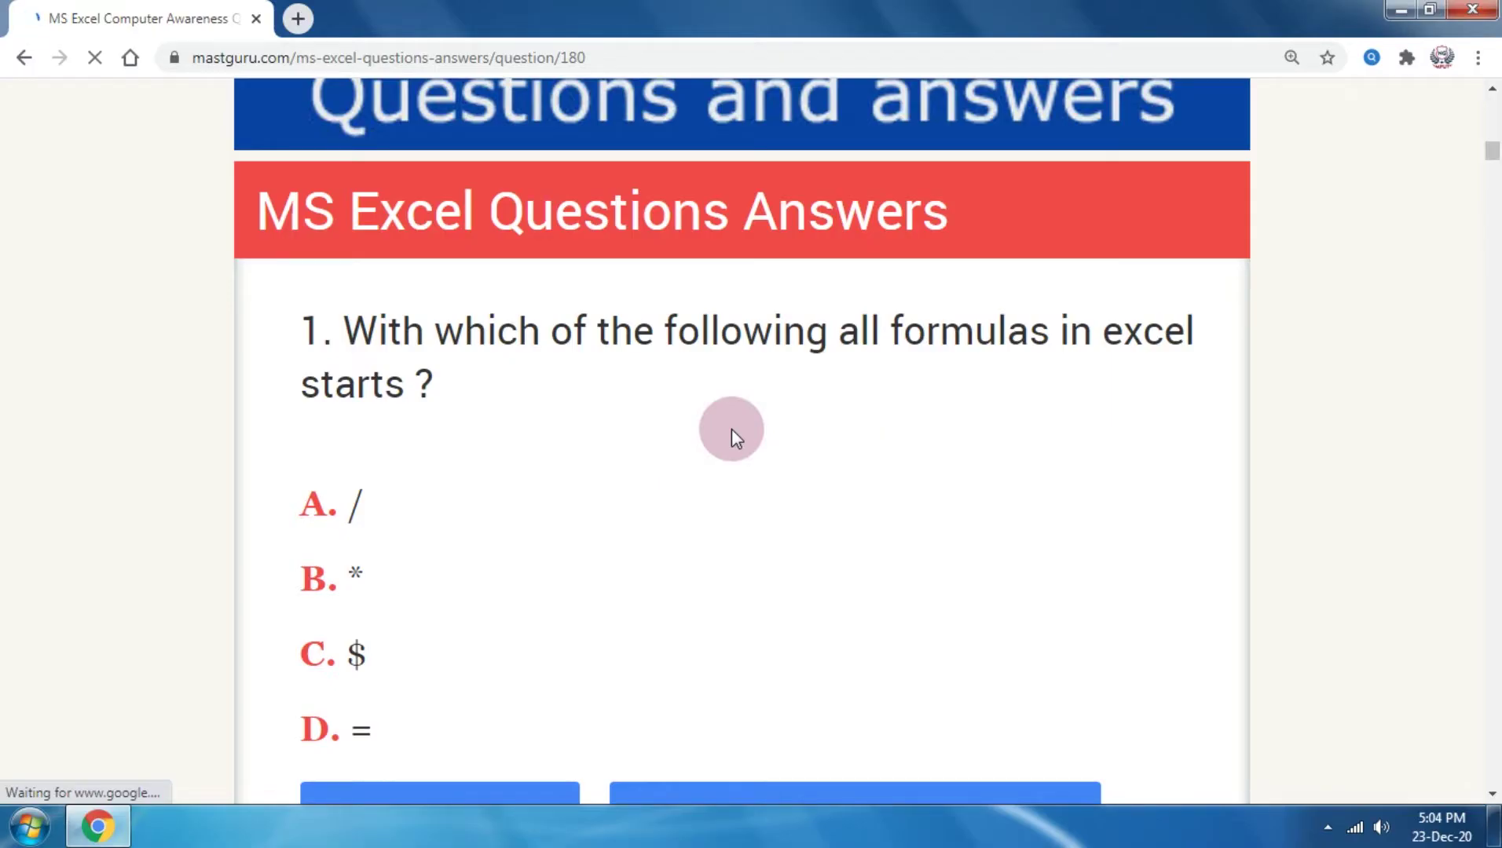
{"action": "left_click", "coordinate": [731, 429]}
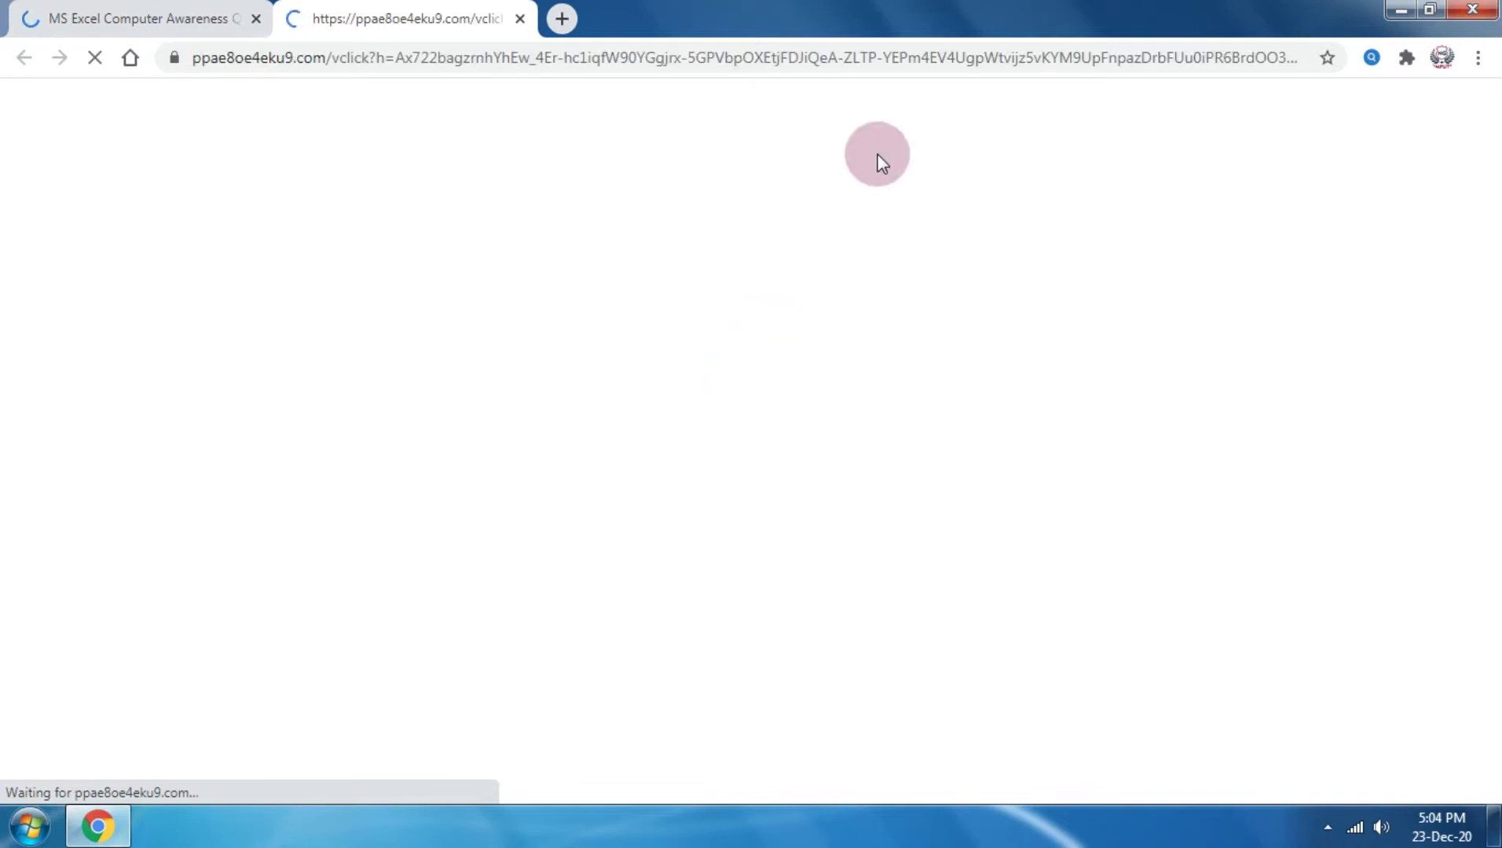
{"action": "left_click", "coordinate": [520, 18]}
{"action": "left_click", "coordinate": [537, 285]}
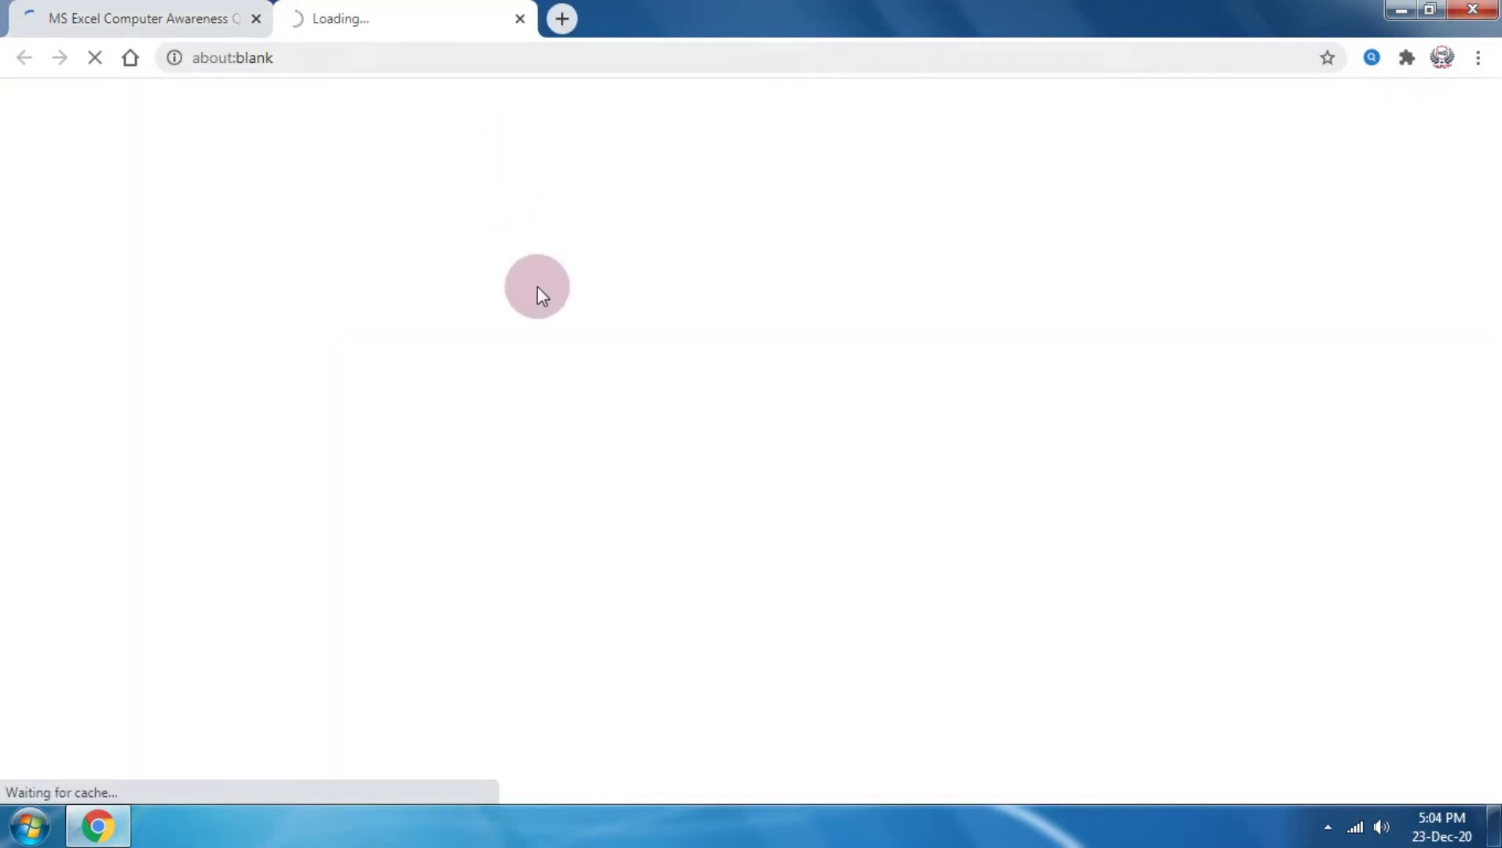
{"action": "left_click", "coordinate": [520, 18]}
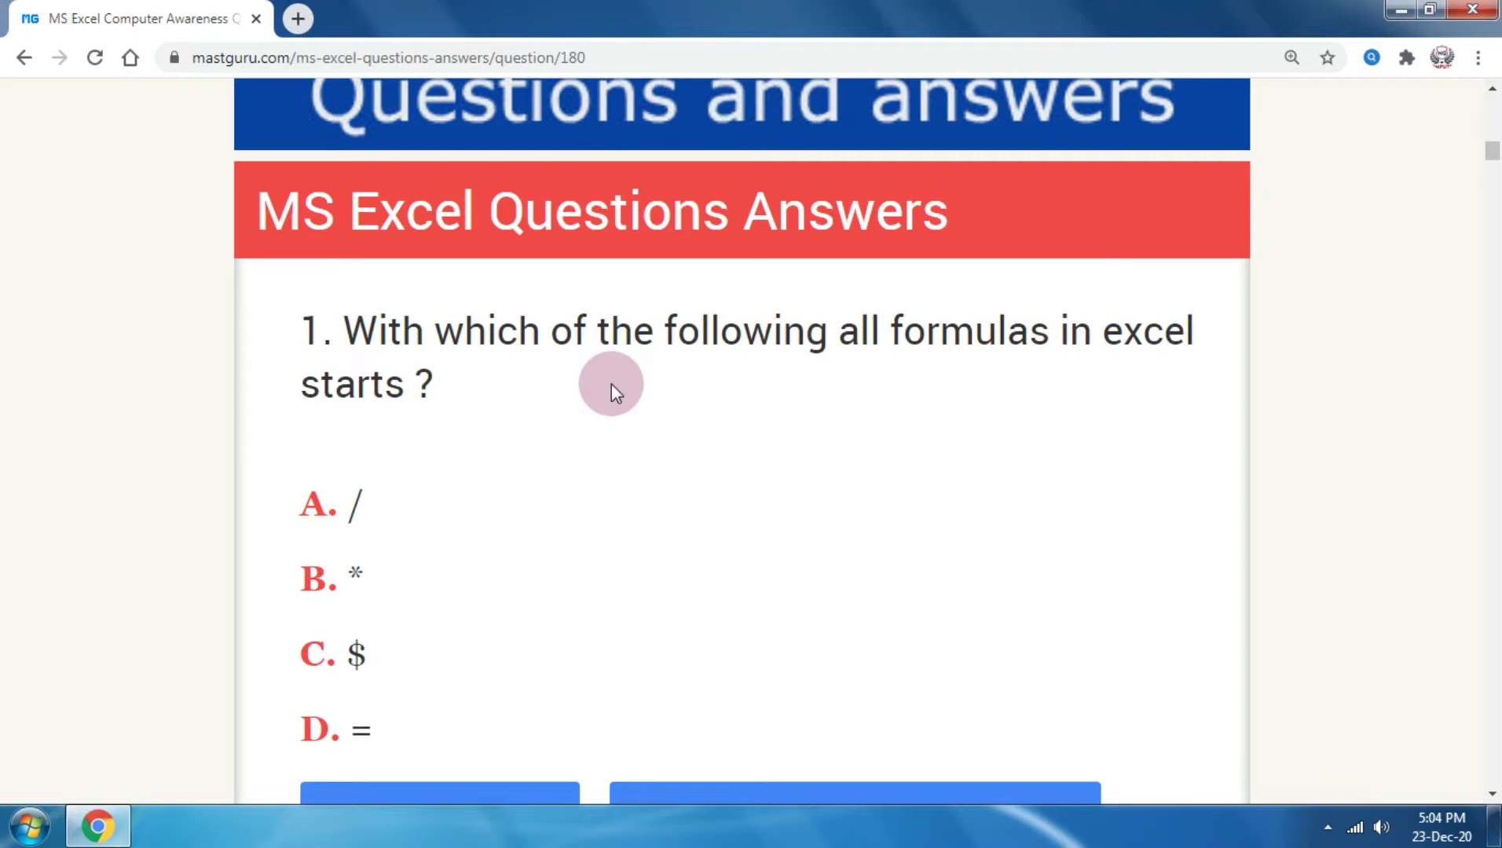
Step: Scroll to question 2 on how the active cell is indicated, then bring up the programs list
{"action": "scroll", "coordinate": [305, 627], "scroll_direction": "down", "scroll_amount": 3}
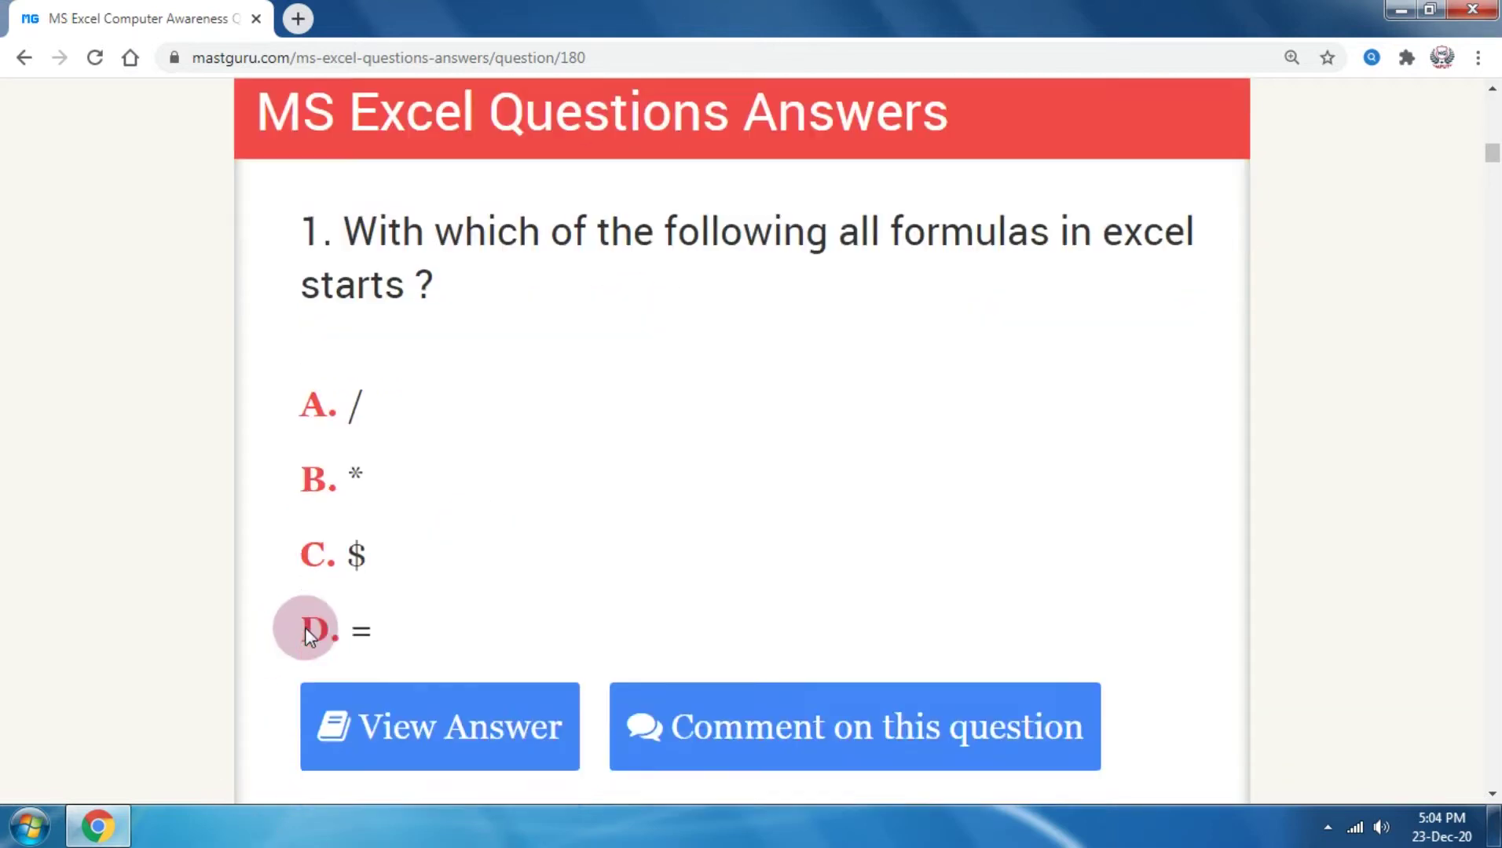
{"action": "scroll", "coordinate": [395, 493], "scroll_direction": "down", "scroll_amount": 5}
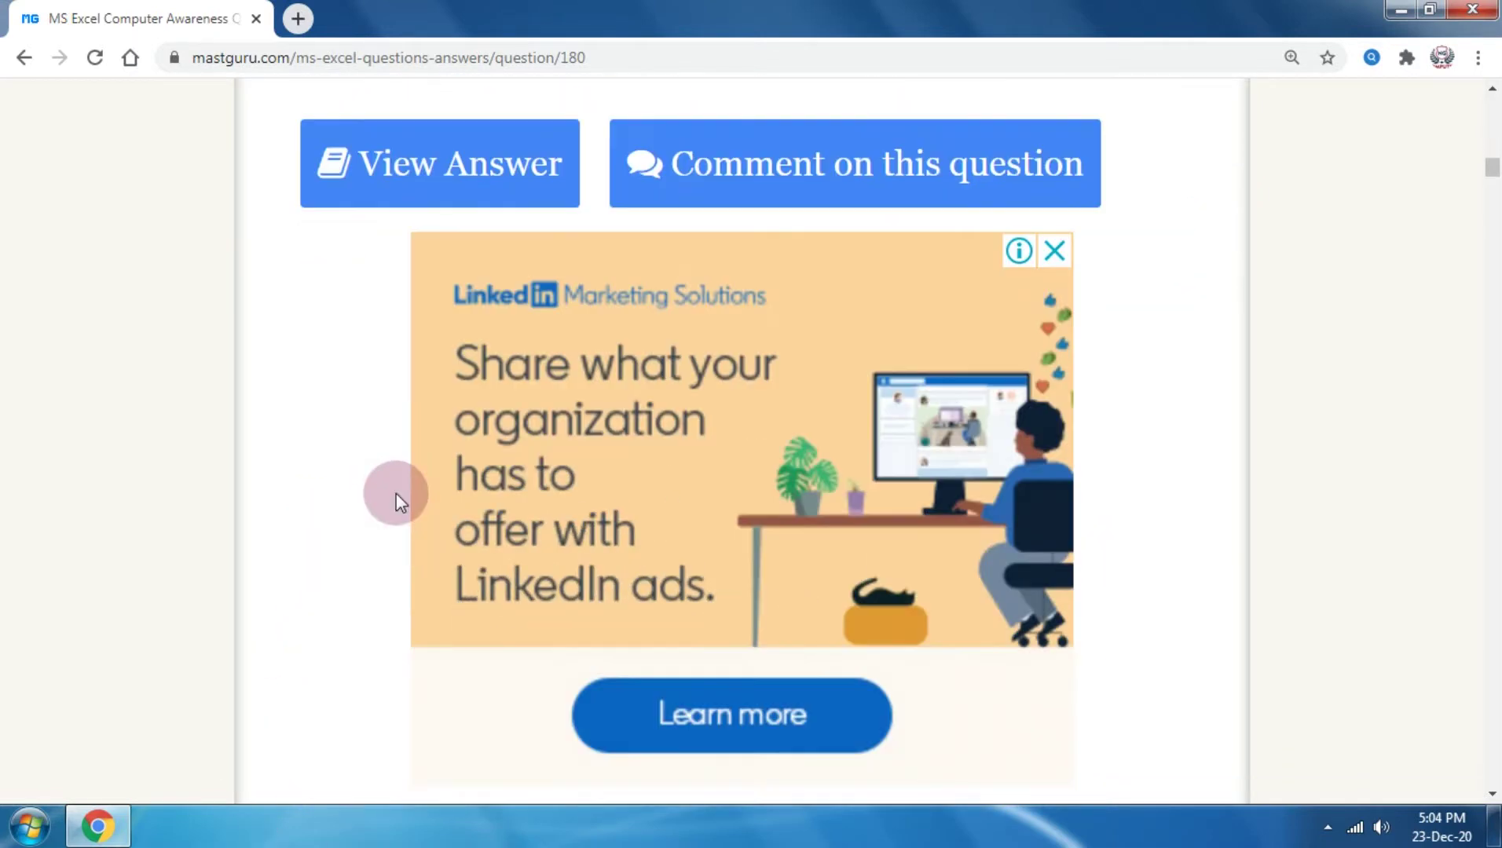
{"action": "scroll", "coordinate": [395, 493], "scroll_direction": "down", "scroll_amount": 5}
{"action": "scroll", "coordinate": [395, 492], "scroll_direction": "down", "scroll_amount": 5}
{"action": "scroll", "coordinate": [395, 492], "scroll_direction": "down", "scroll_amount": 10}
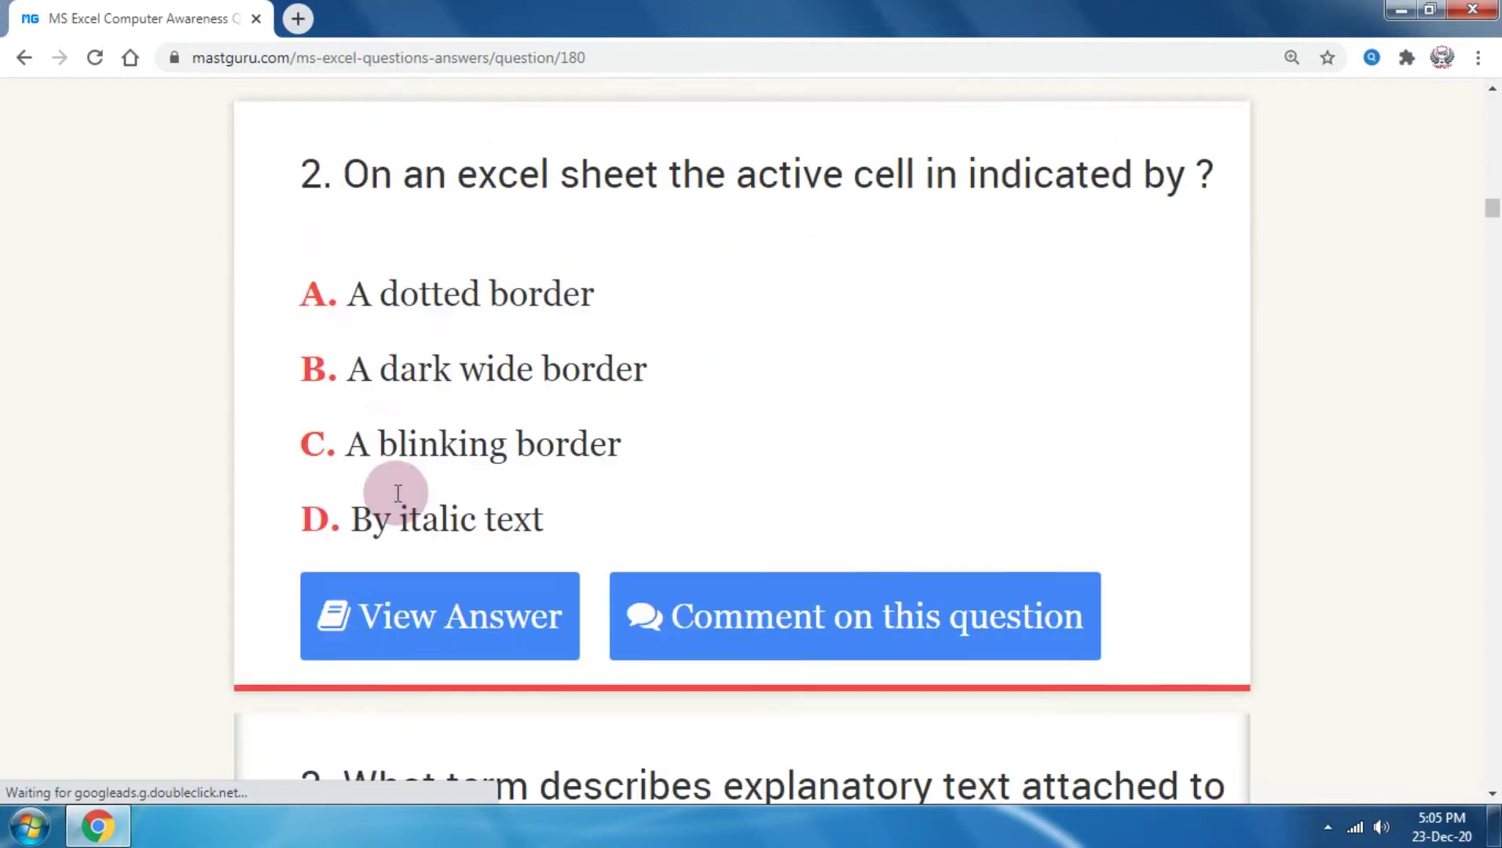
{"action": "scroll", "coordinate": [395, 493], "scroll_direction": "up", "scroll_amount": 2}
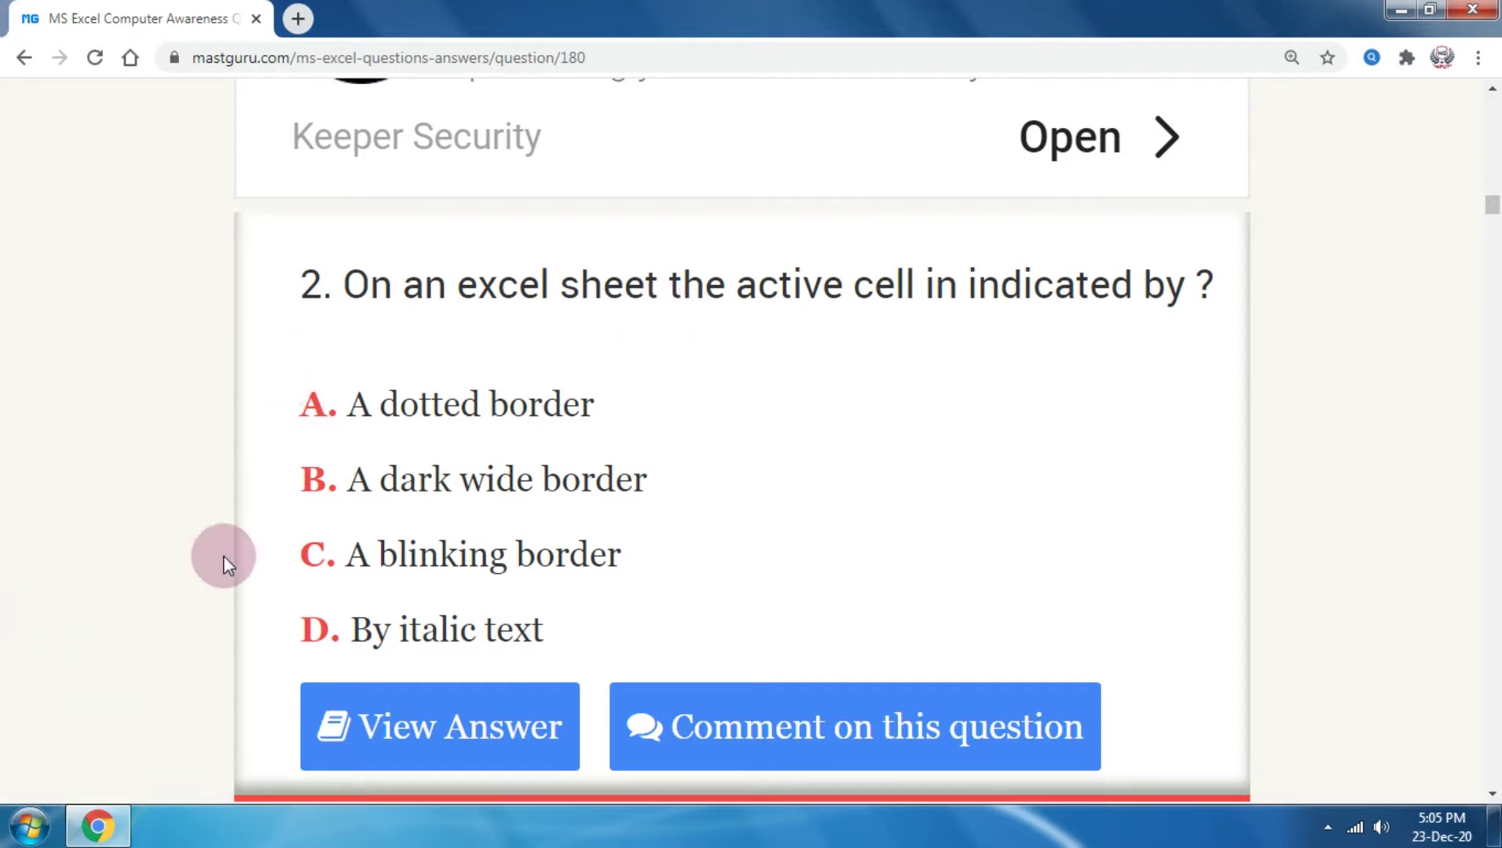
{"action": "left_click", "coordinate": [30, 825]}
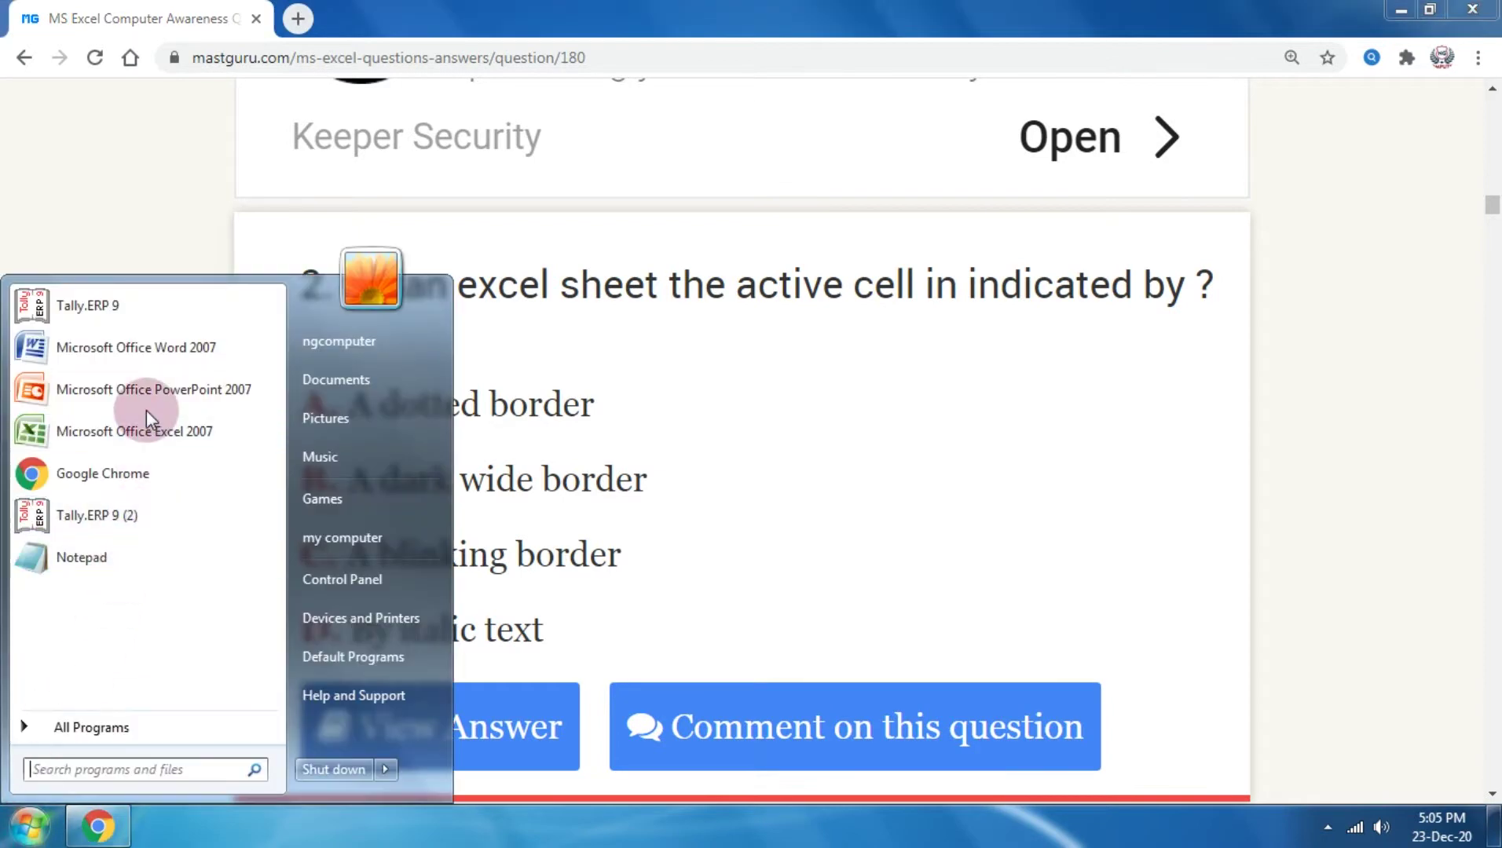
Step: Launch Excel 2007, enter 'jhfjffjf' in cell G6, reselect G6, and return to the quiz
{"action": "left_click", "coordinate": [191, 428]}
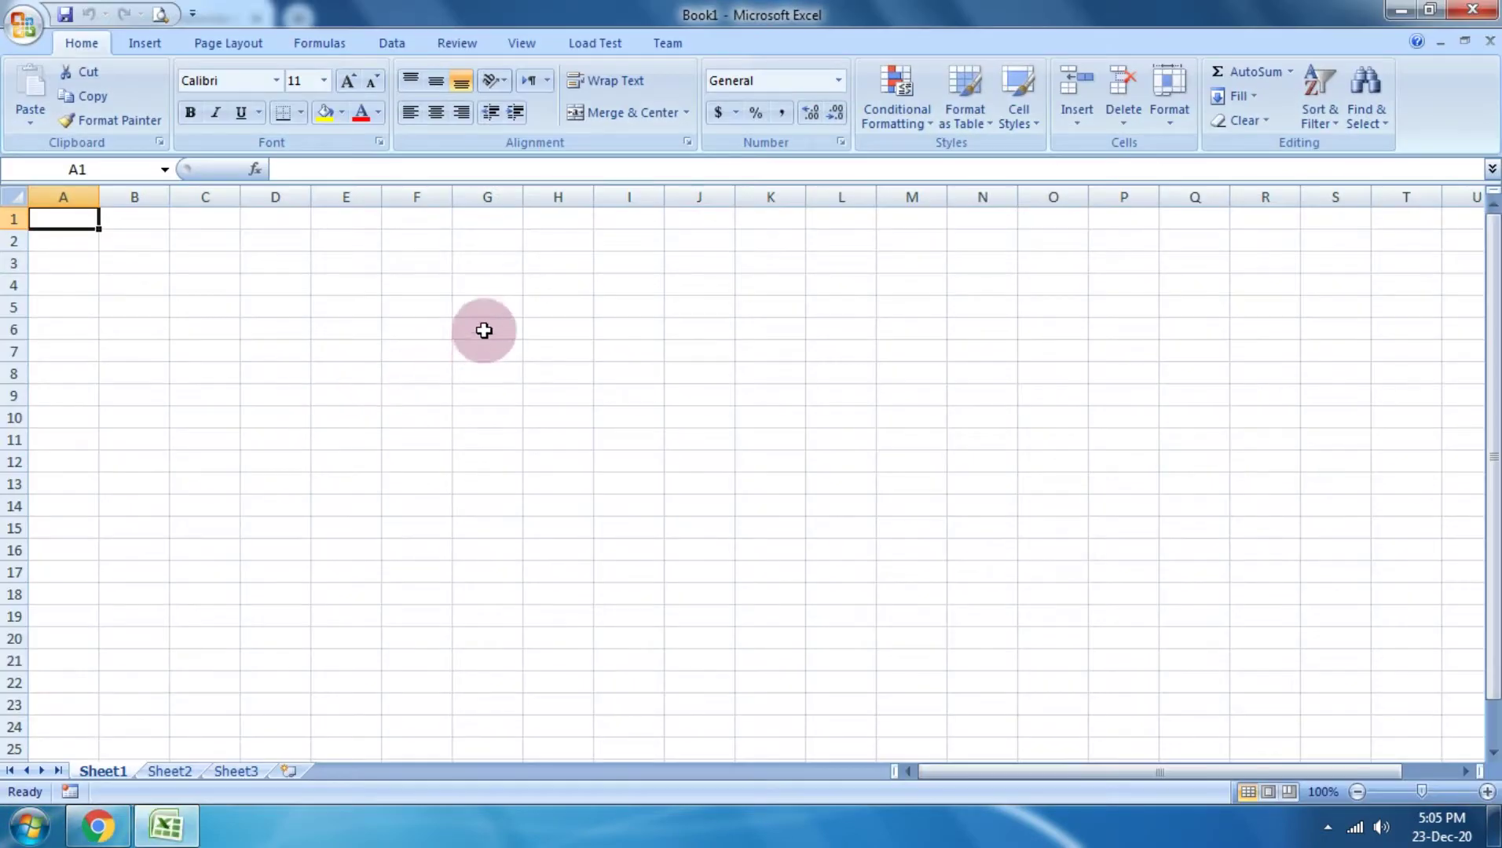
{"action": "left_click", "coordinate": [486, 326]}
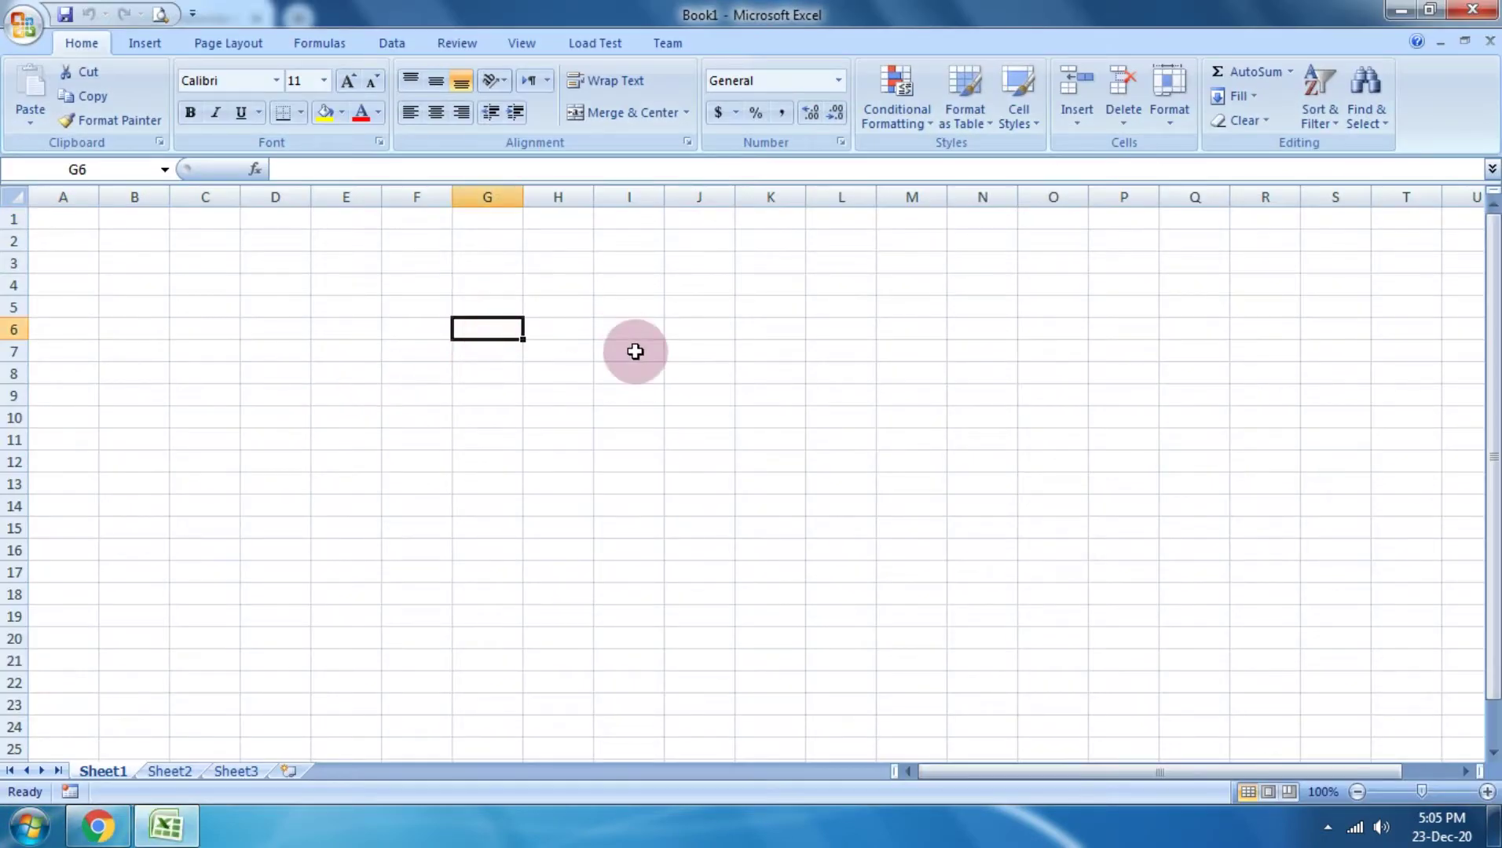
{"action": "type", "text": "jhfjffjf"}
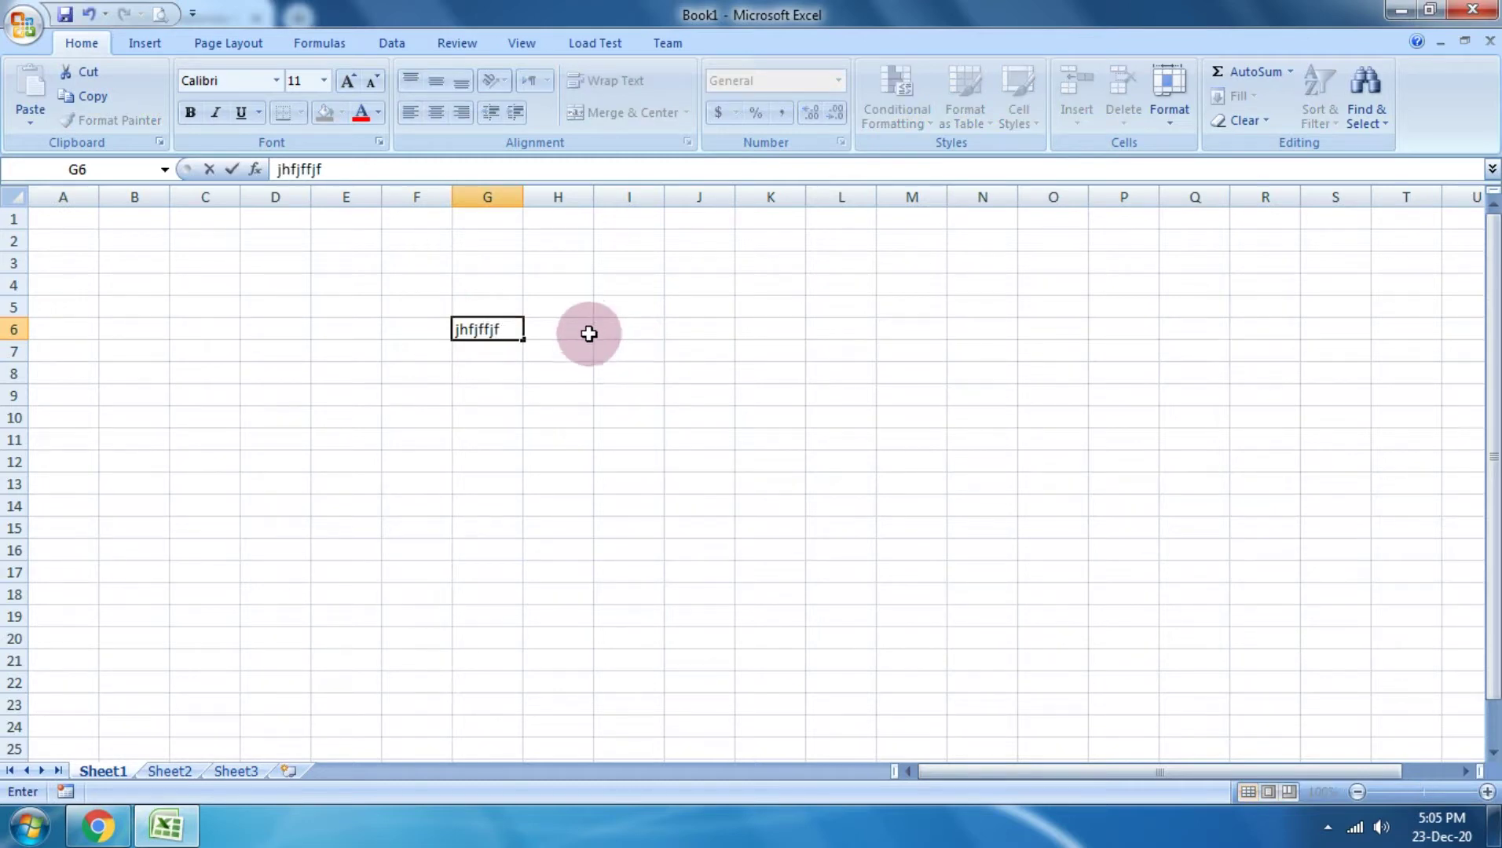
{"action": "left_click", "coordinate": [559, 366]}
{"action": "left_click", "coordinate": [496, 325]}
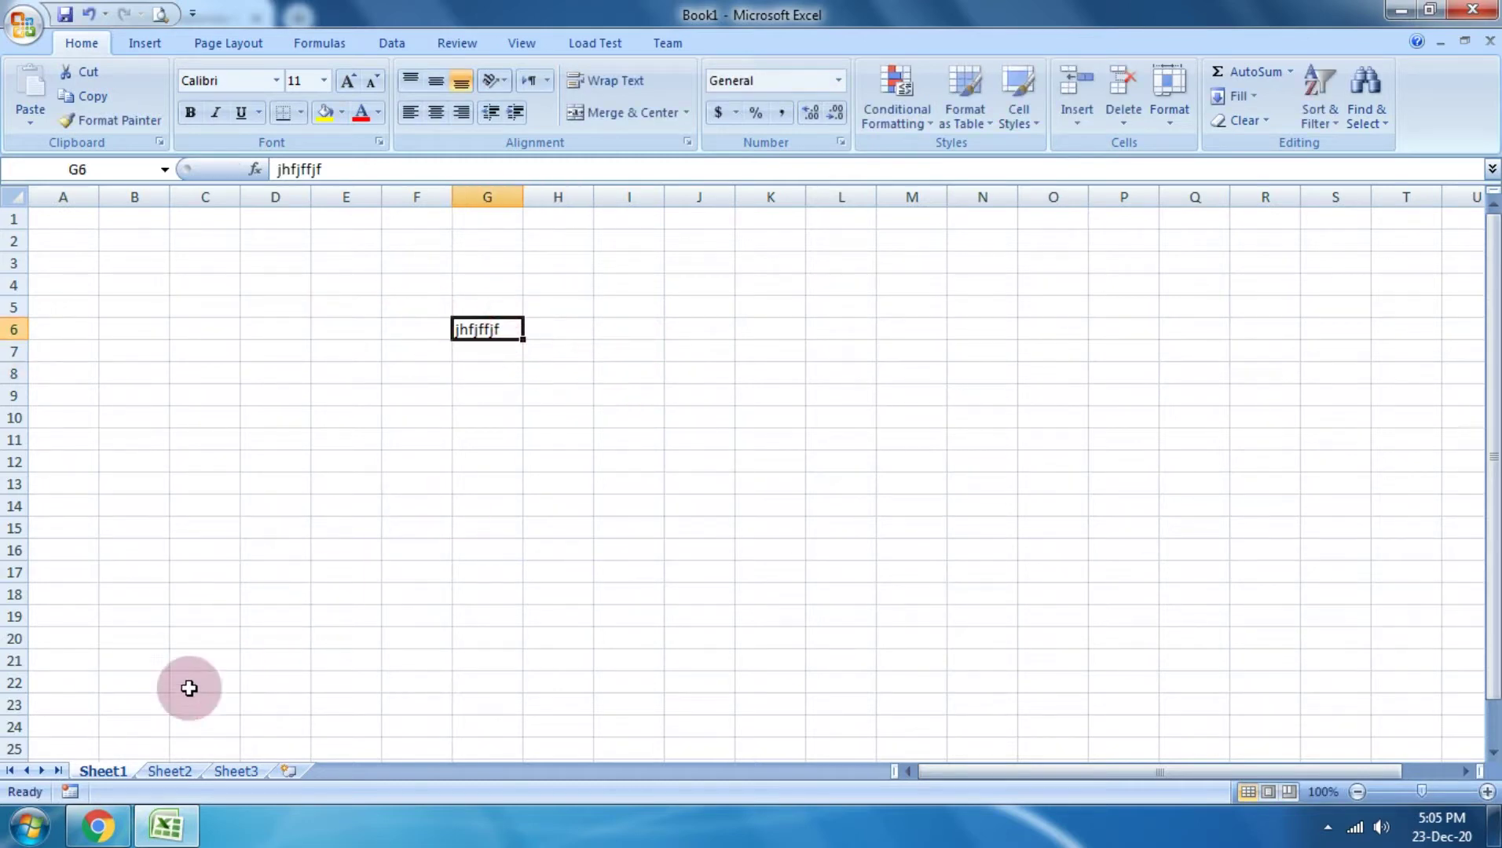
{"action": "left_click", "coordinate": [111, 832]}
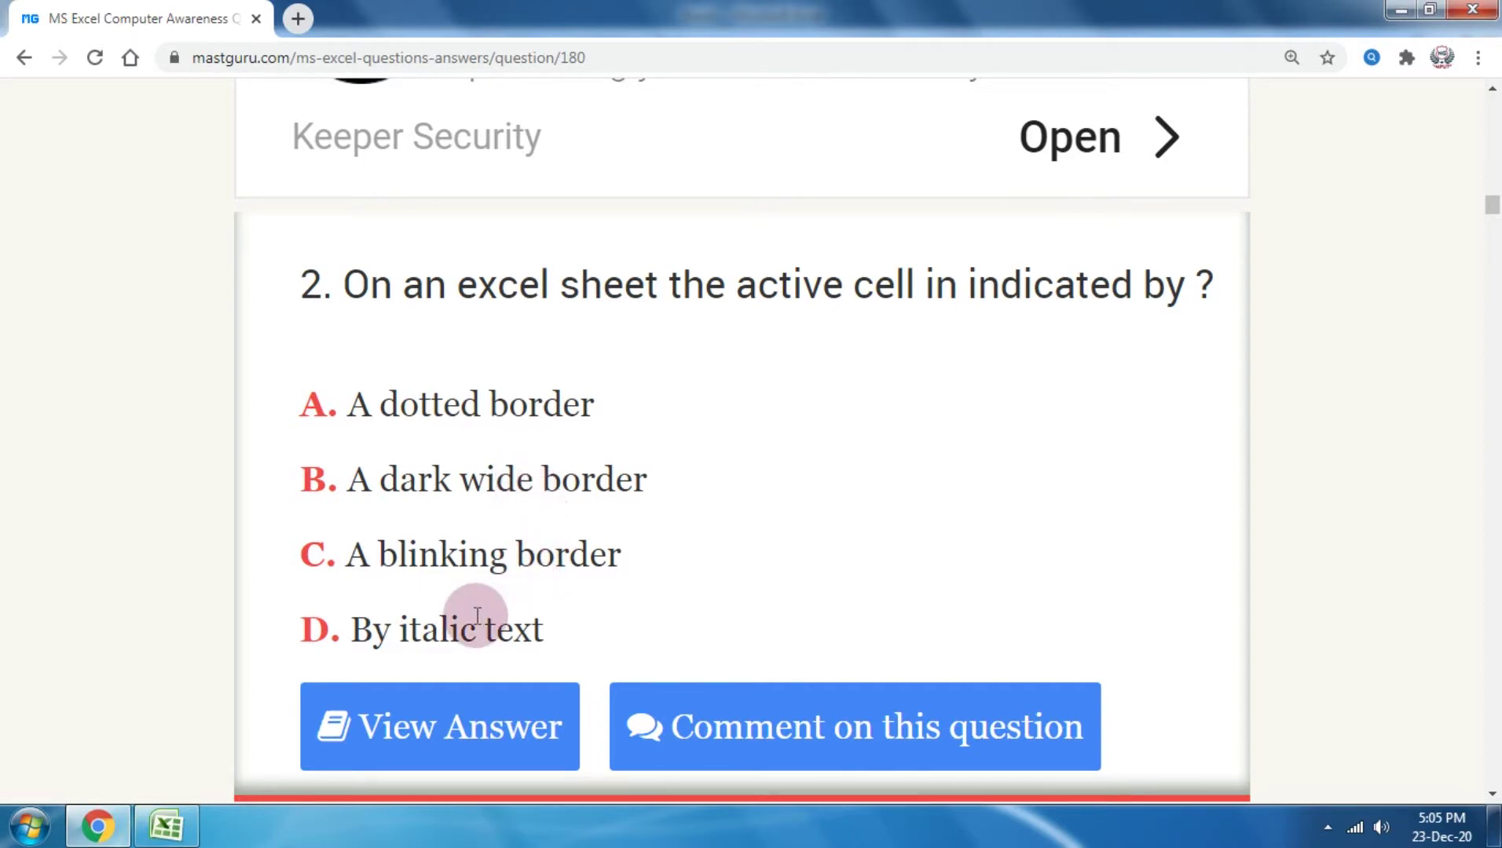
Step: In the Excel workbook, select cell J9 to show how the active cell is marked
{"action": "left_click", "coordinate": [167, 825]}
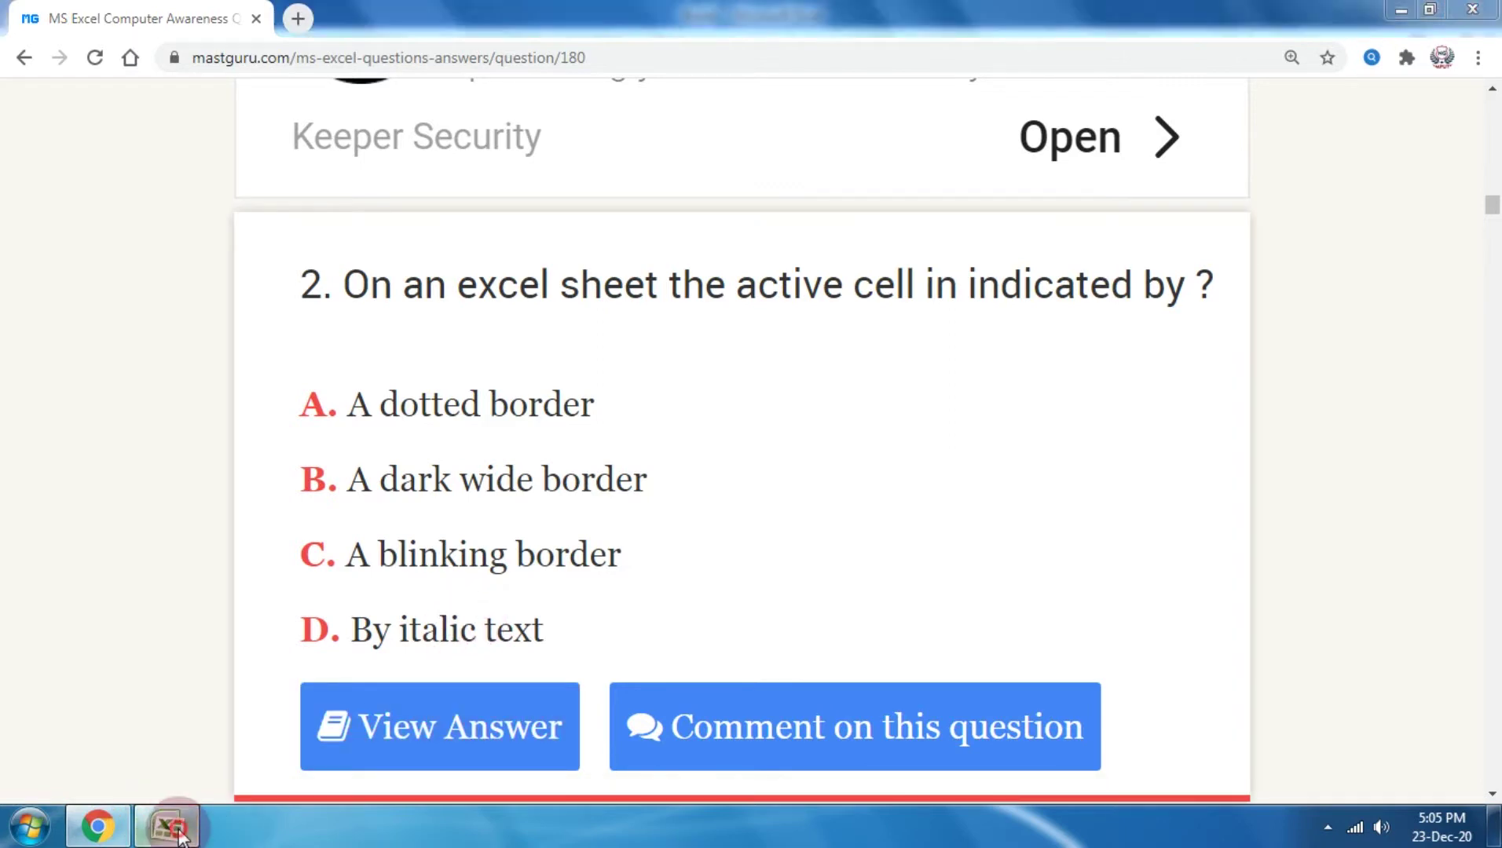
{"action": "left_click", "coordinate": [629, 416]}
{"action": "left_click", "coordinate": [703, 393]}
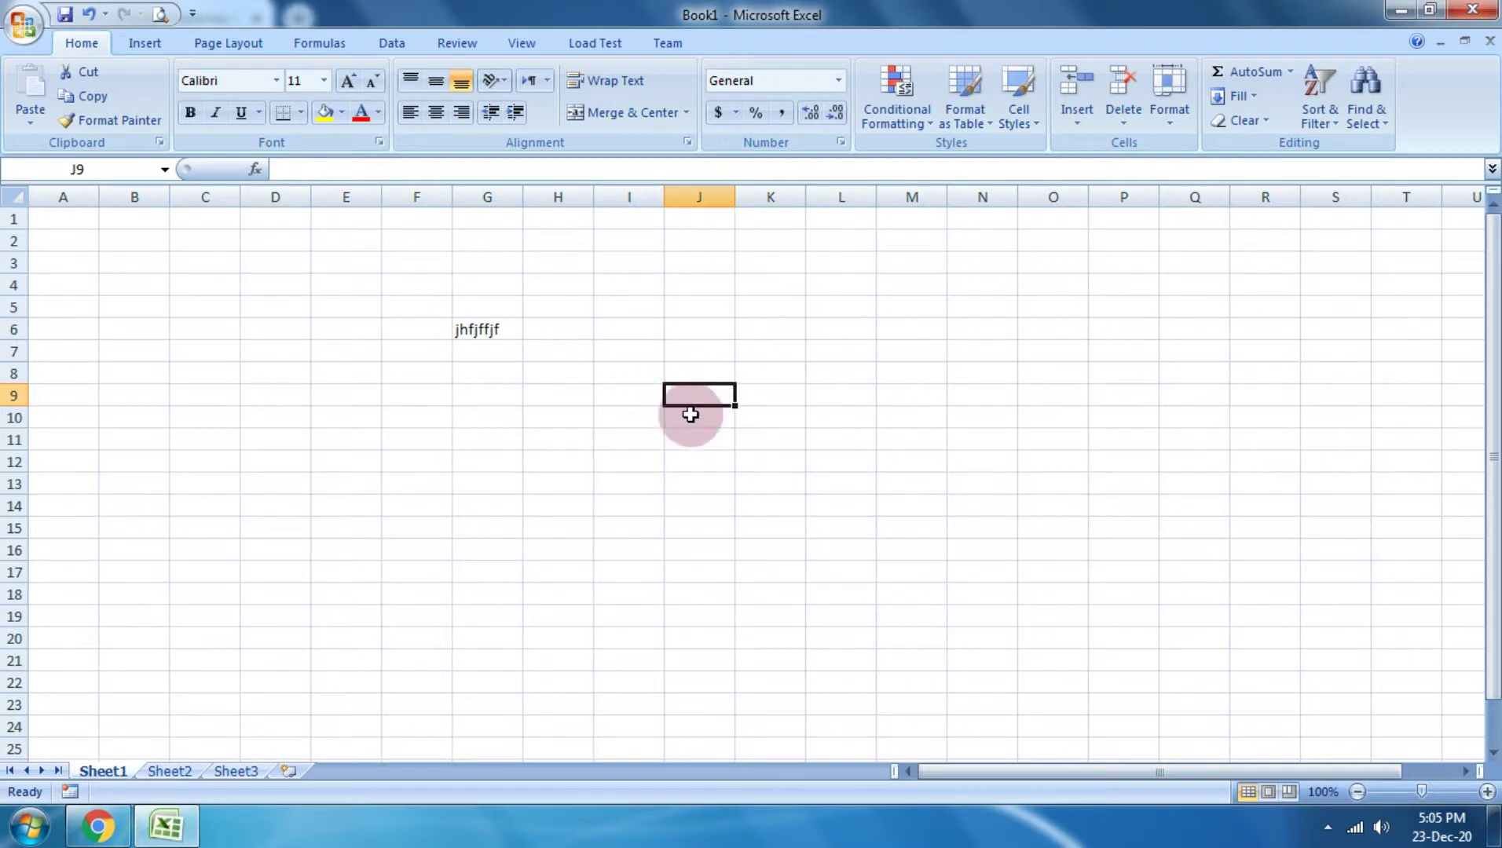
Step: Back on the quiz, highlight the answer 'dark wide border' and scroll to question 3
{"action": "left_click", "coordinate": [98, 824]}
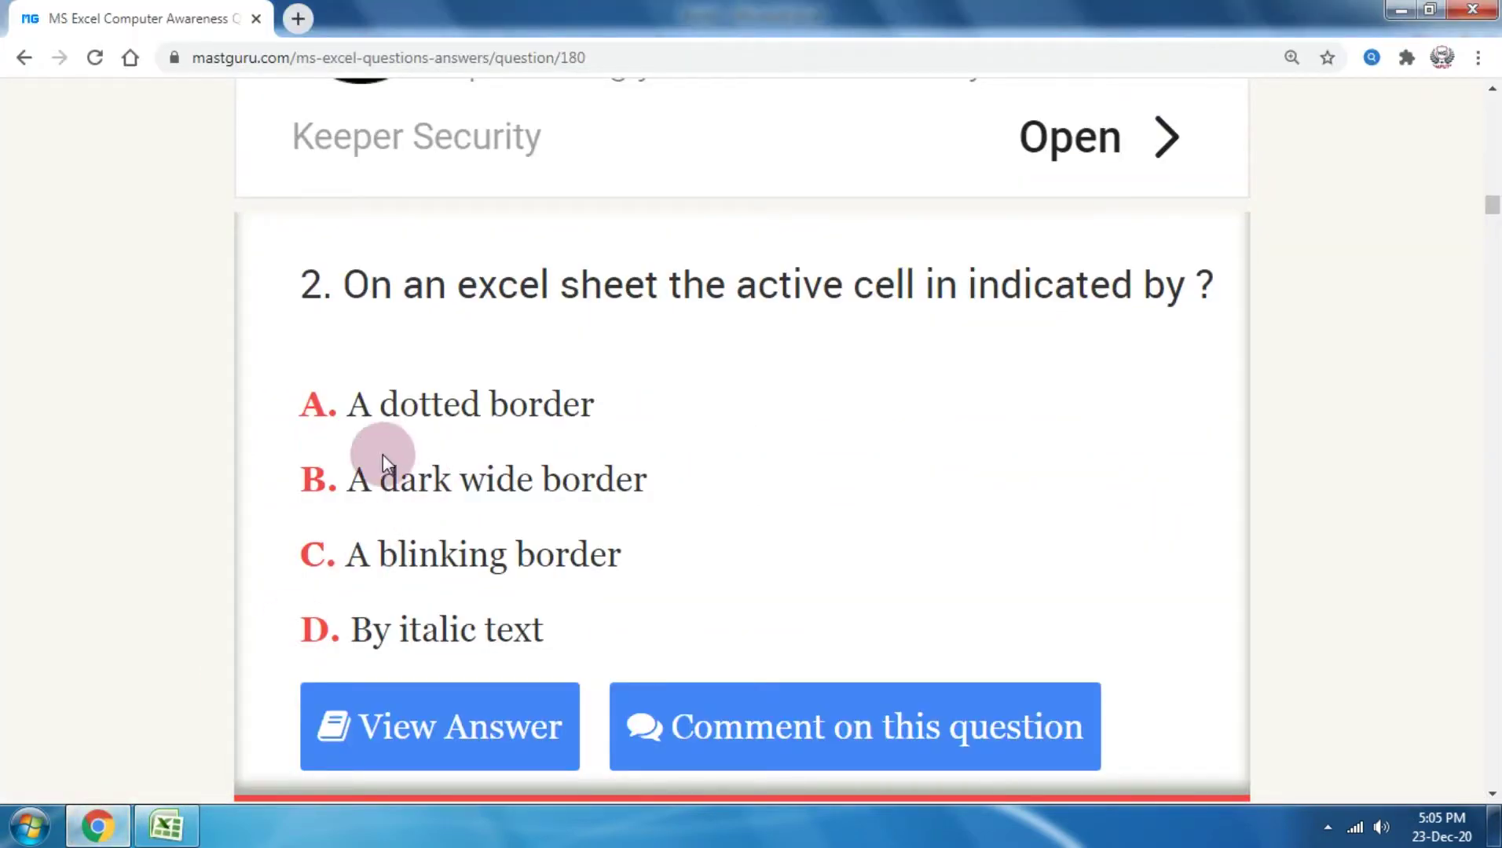
{"action": "left_click_drag", "start_coordinate": [372, 476], "coordinate": [671, 476]}
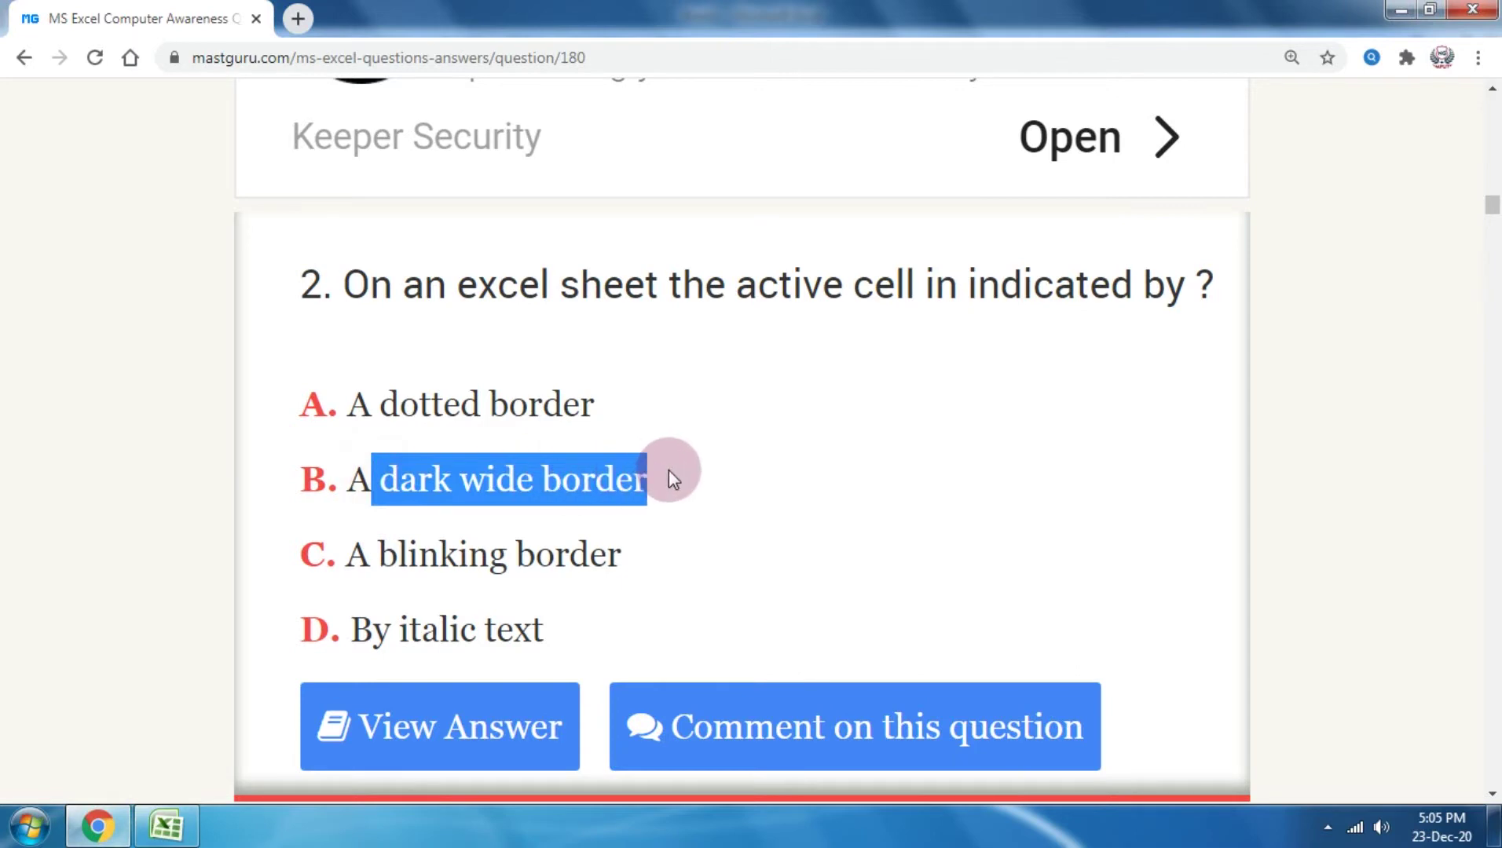
{"action": "scroll", "coordinate": [669, 469], "scroll_direction": "down", "scroll_amount": 3}
{"action": "scroll", "coordinate": [668, 470], "scroll_direction": "down", "scroll_amount": 3}
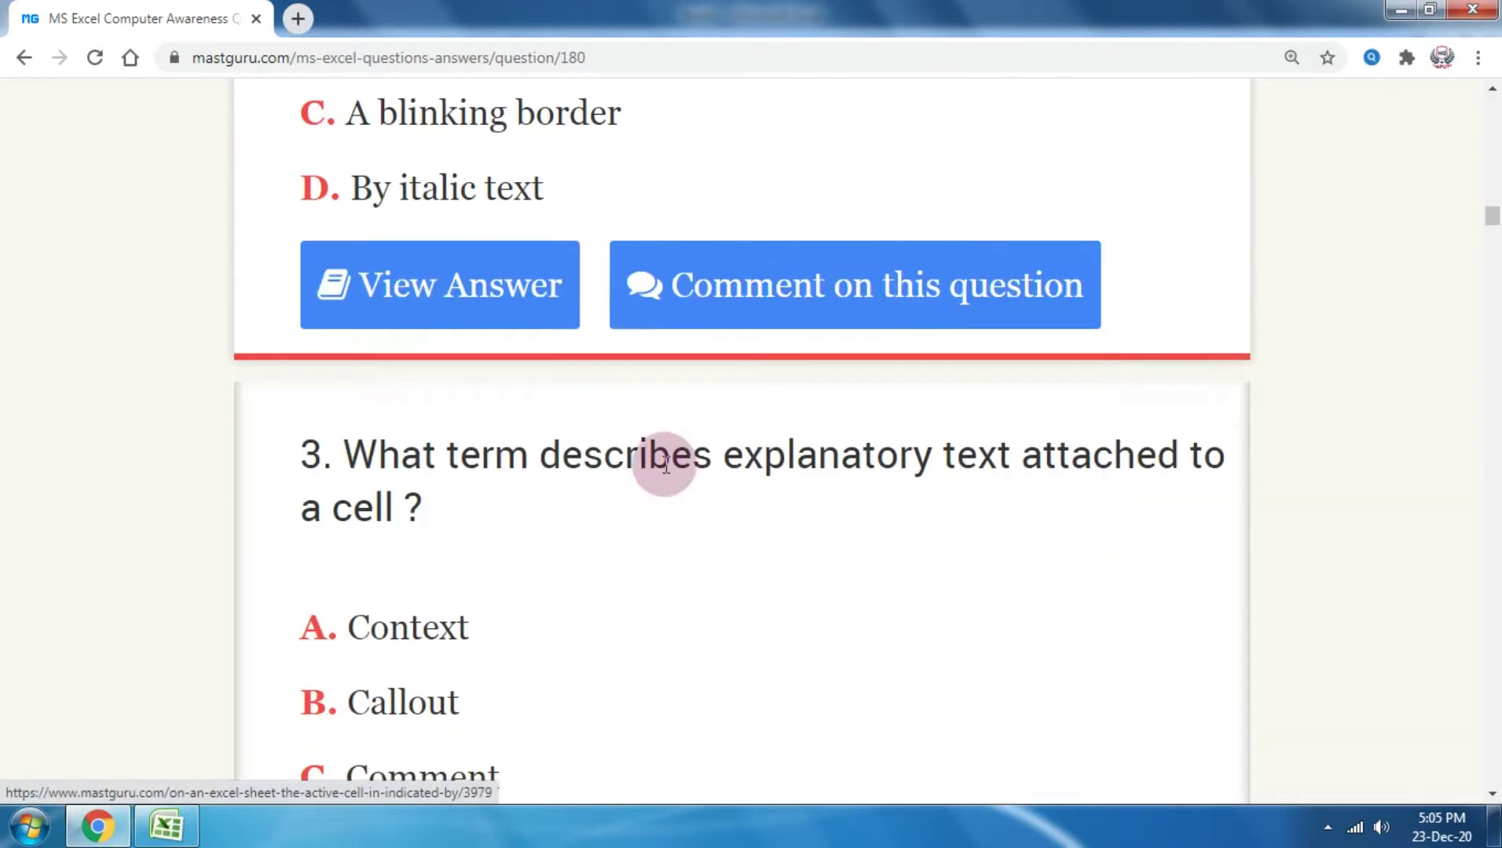
{"action": "scroll", "coordinate": [663, 462], "scroll_direction": "down", "scroll_amount": 5}
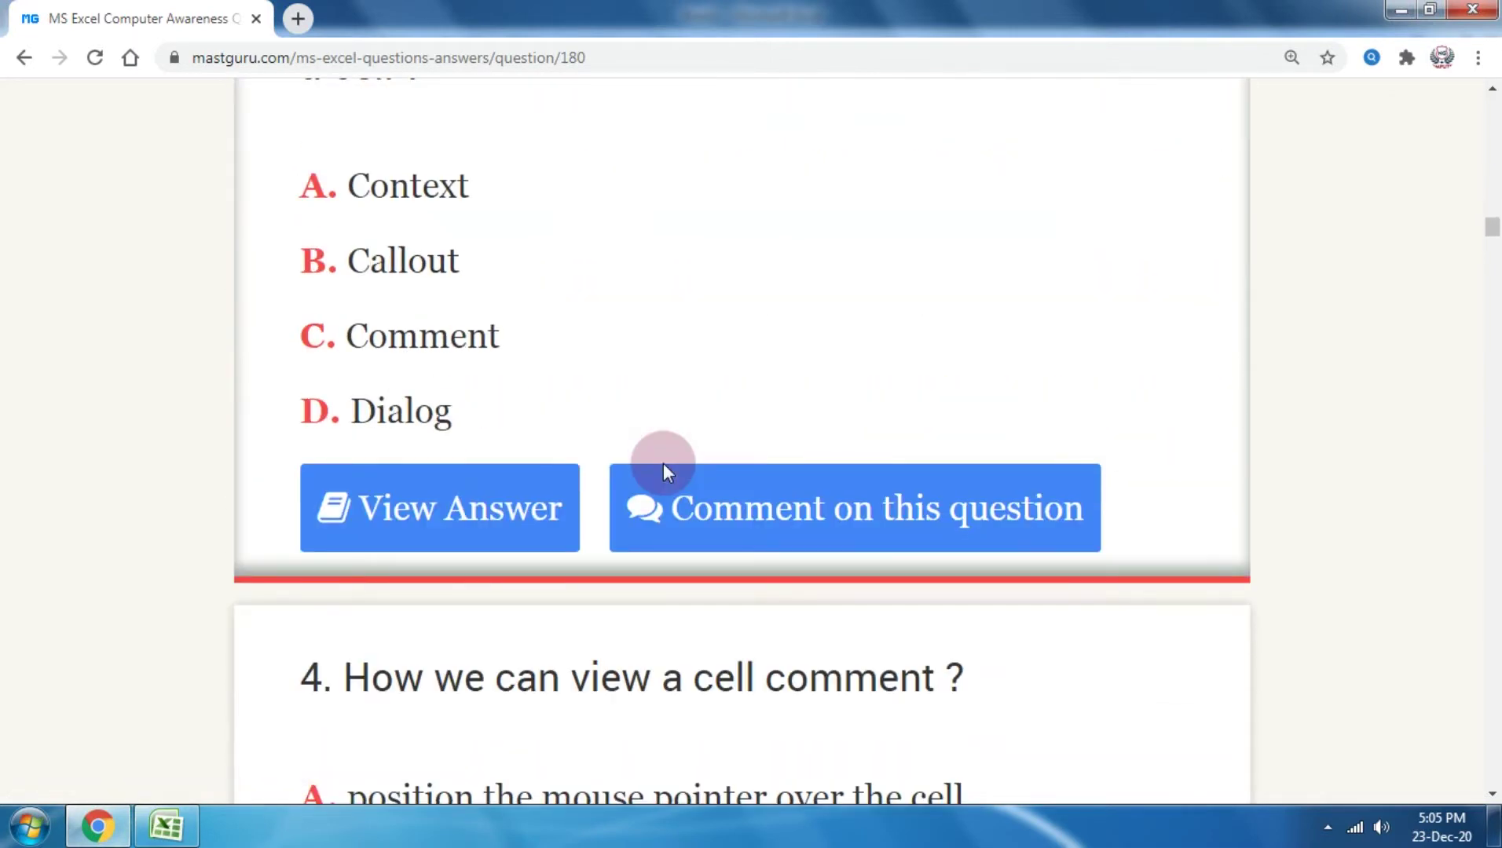
{"action": "scroll", "coordinate": [663, 463], "scroll_direction": "up", "scroll_amount": 3}
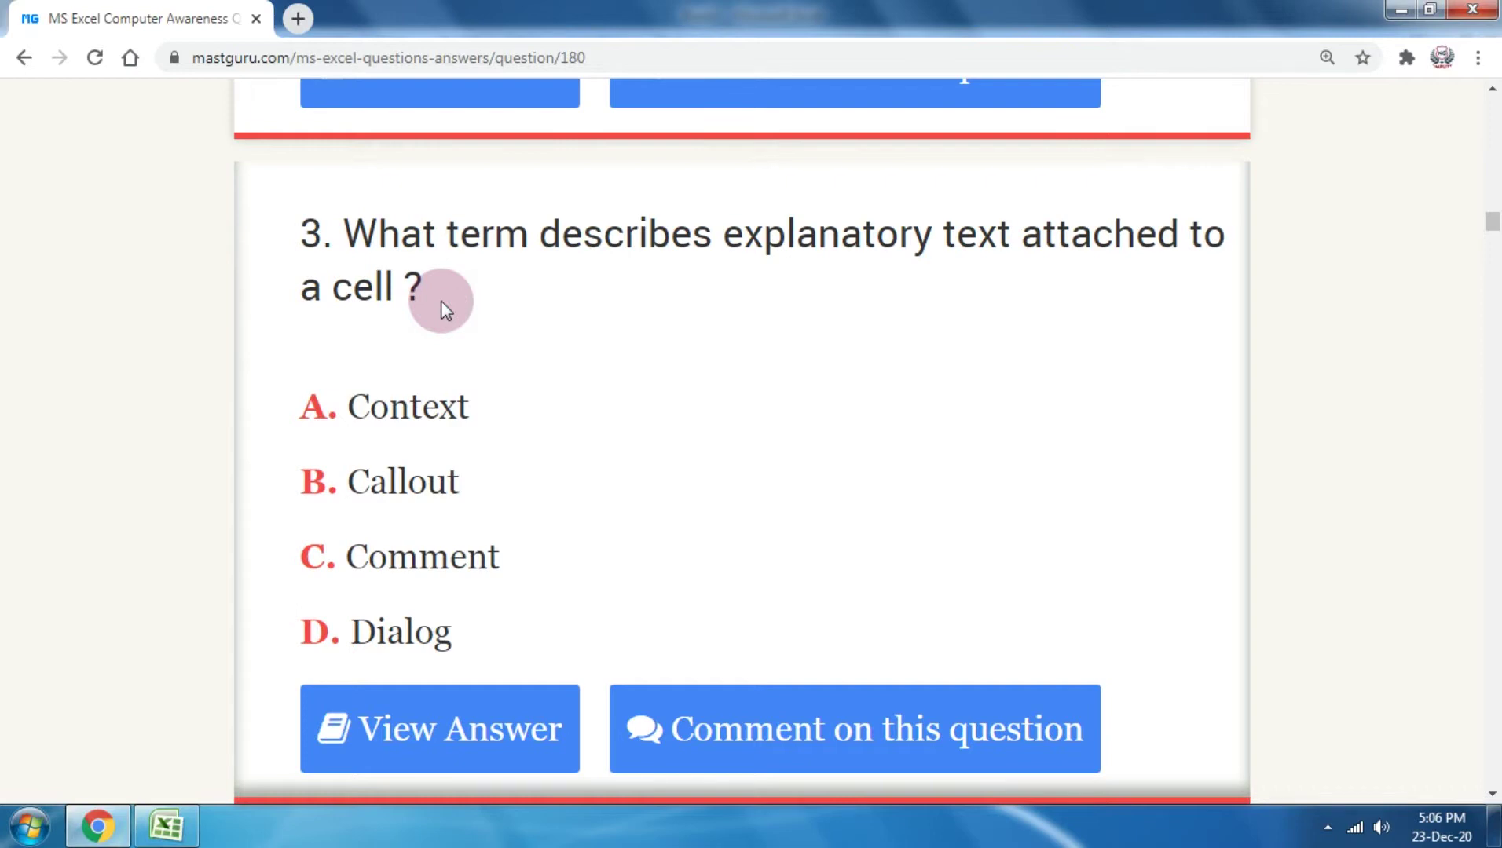
Step: Enter 'gtt' in cell G10 of the Excel workbook
{"action": "left_click", "coordinate": [178, 822]}
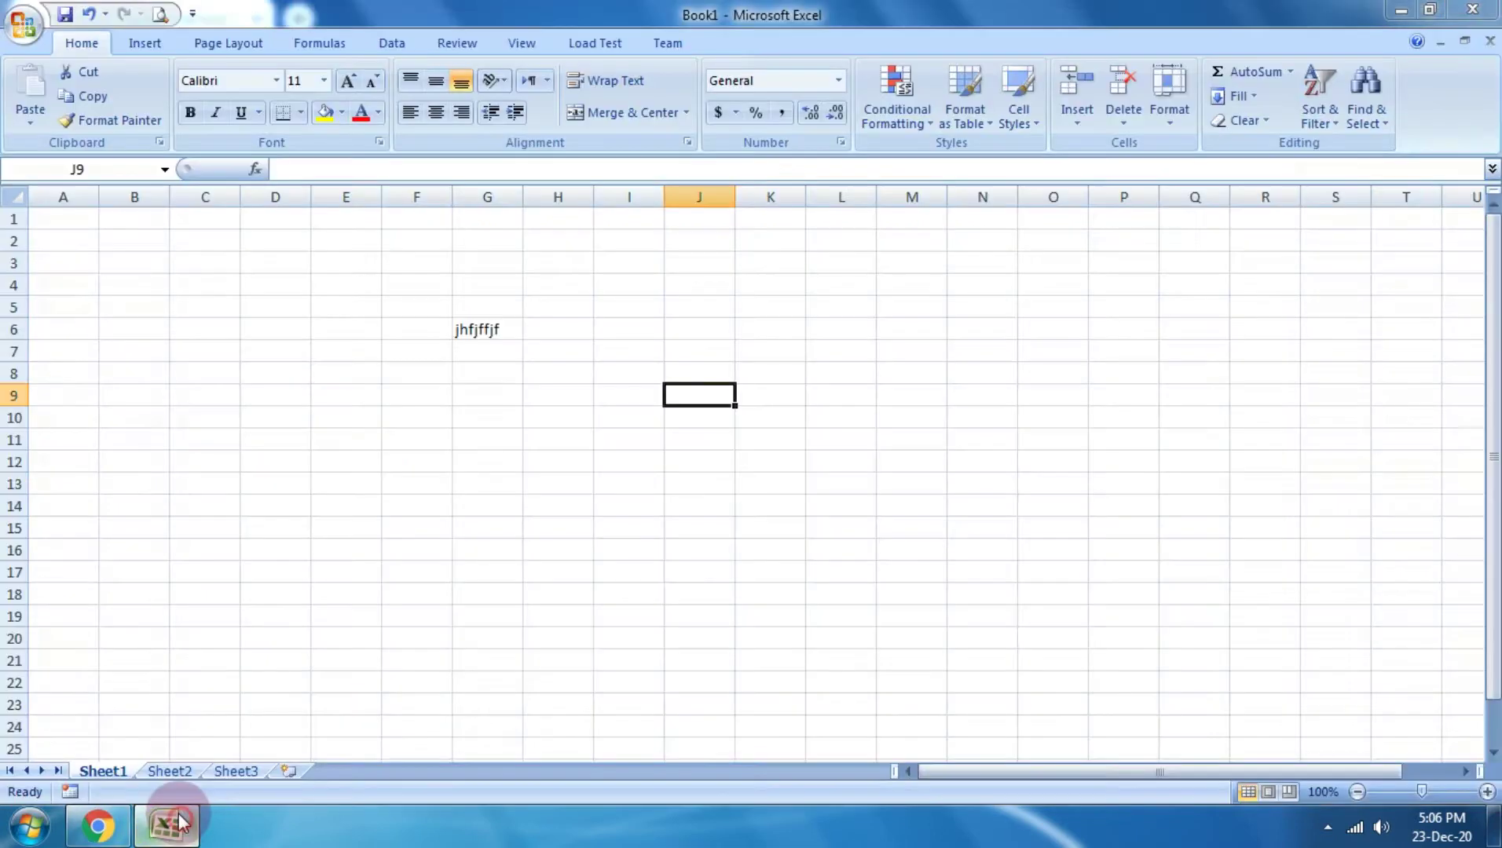
{"action": "left_click", "coordinate": [415, 482]}
{"action": "left_click", "coordinate": [415, 391]}
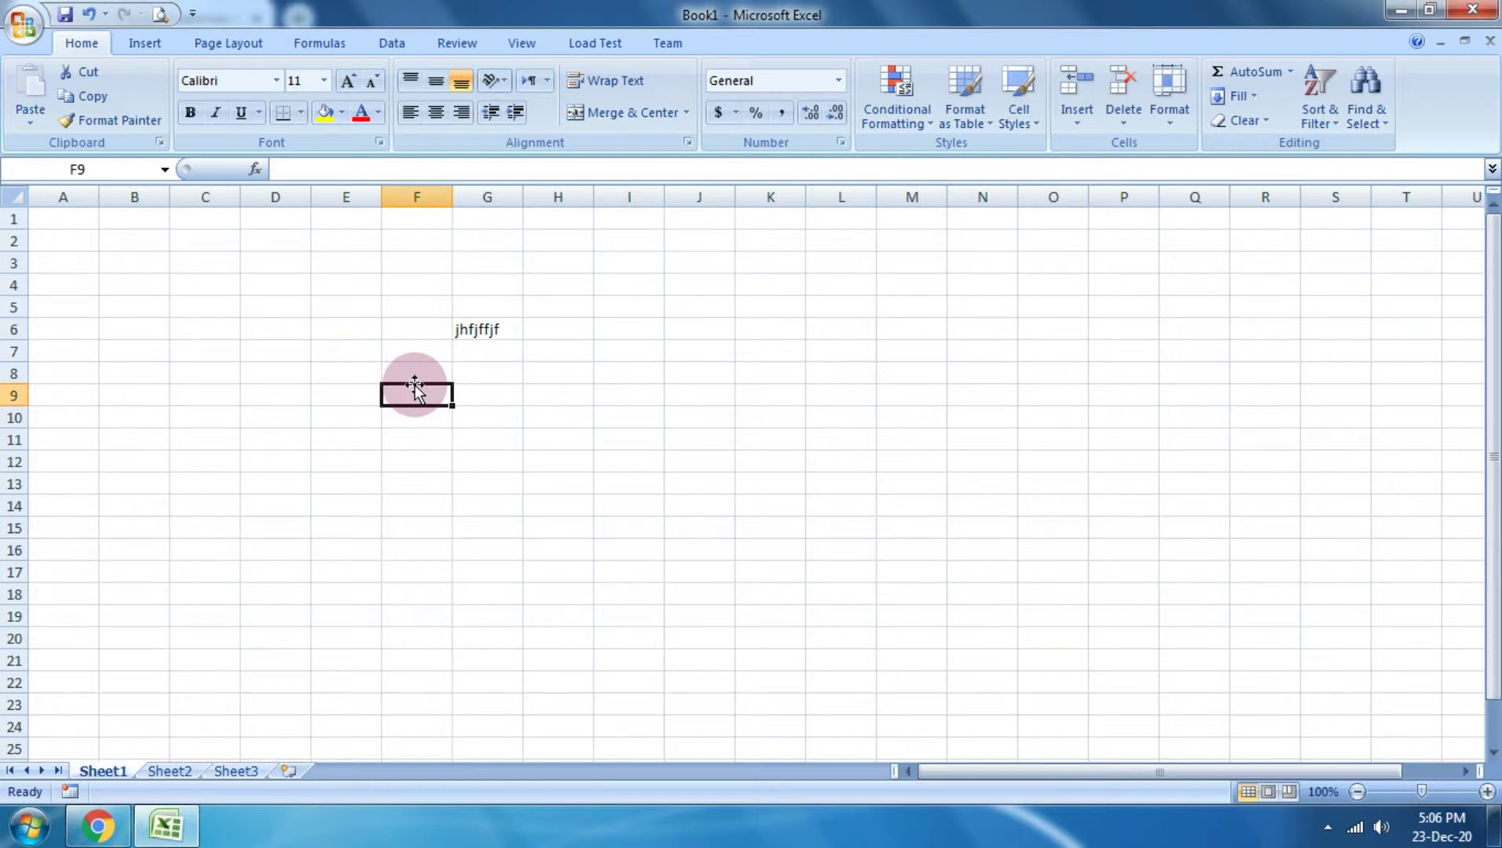
{"action": "left_click", "coordinate": [486, 410]}
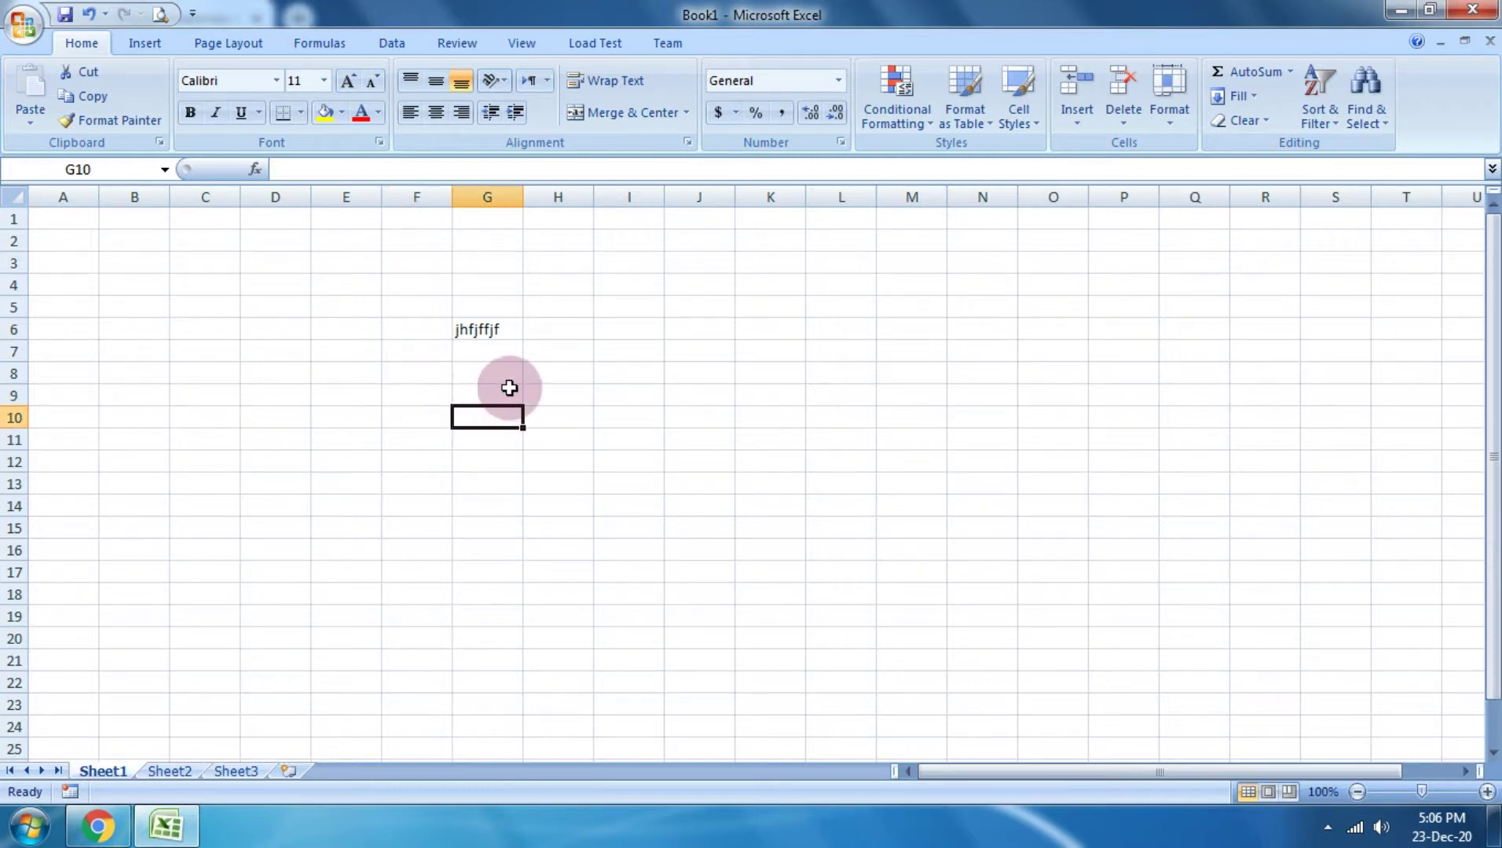
{"action": "type", "text": "gtt"}
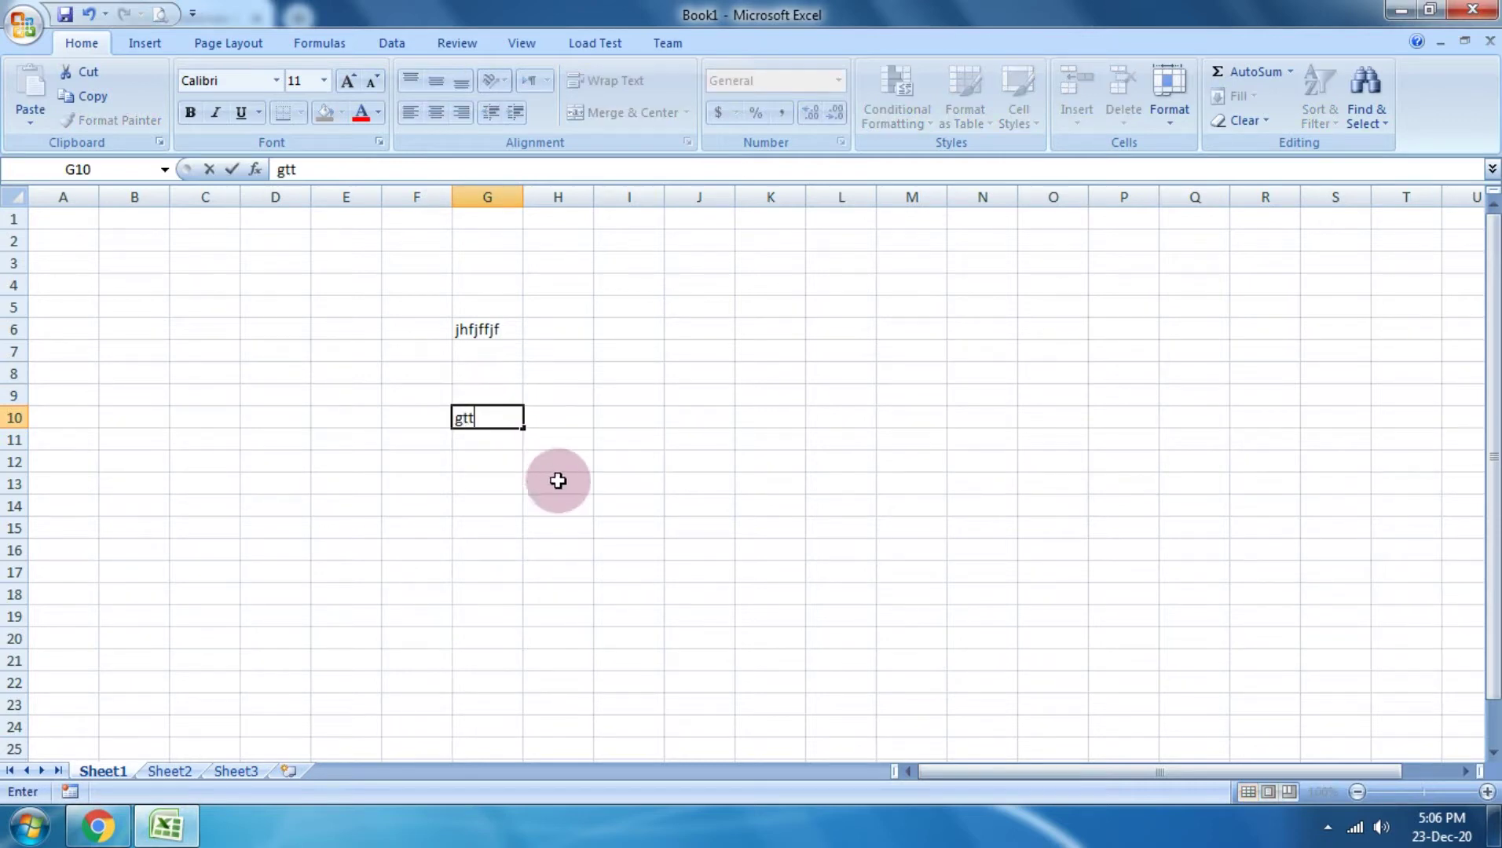
{"action": "left_click", "coordinate": [557, 479]}
{"action": "left_click", "coordinate": [493, 418]}
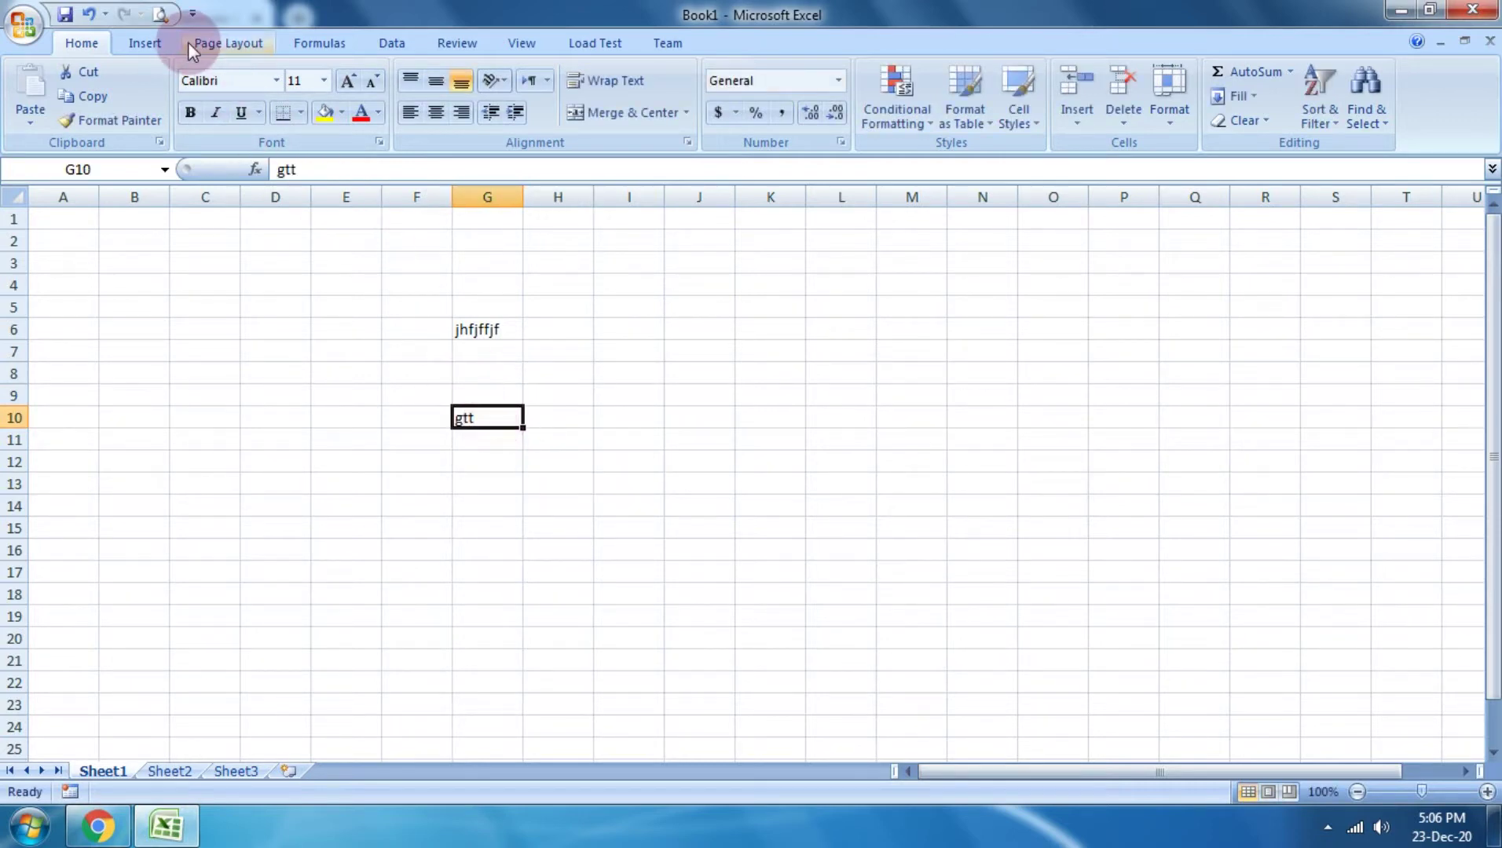
Step: Attach the comment 'fhhfhfytty' to G10 via Review > New Comment, then return to the quiz
{"action": "left_click", "coordinate": [463, 44]}
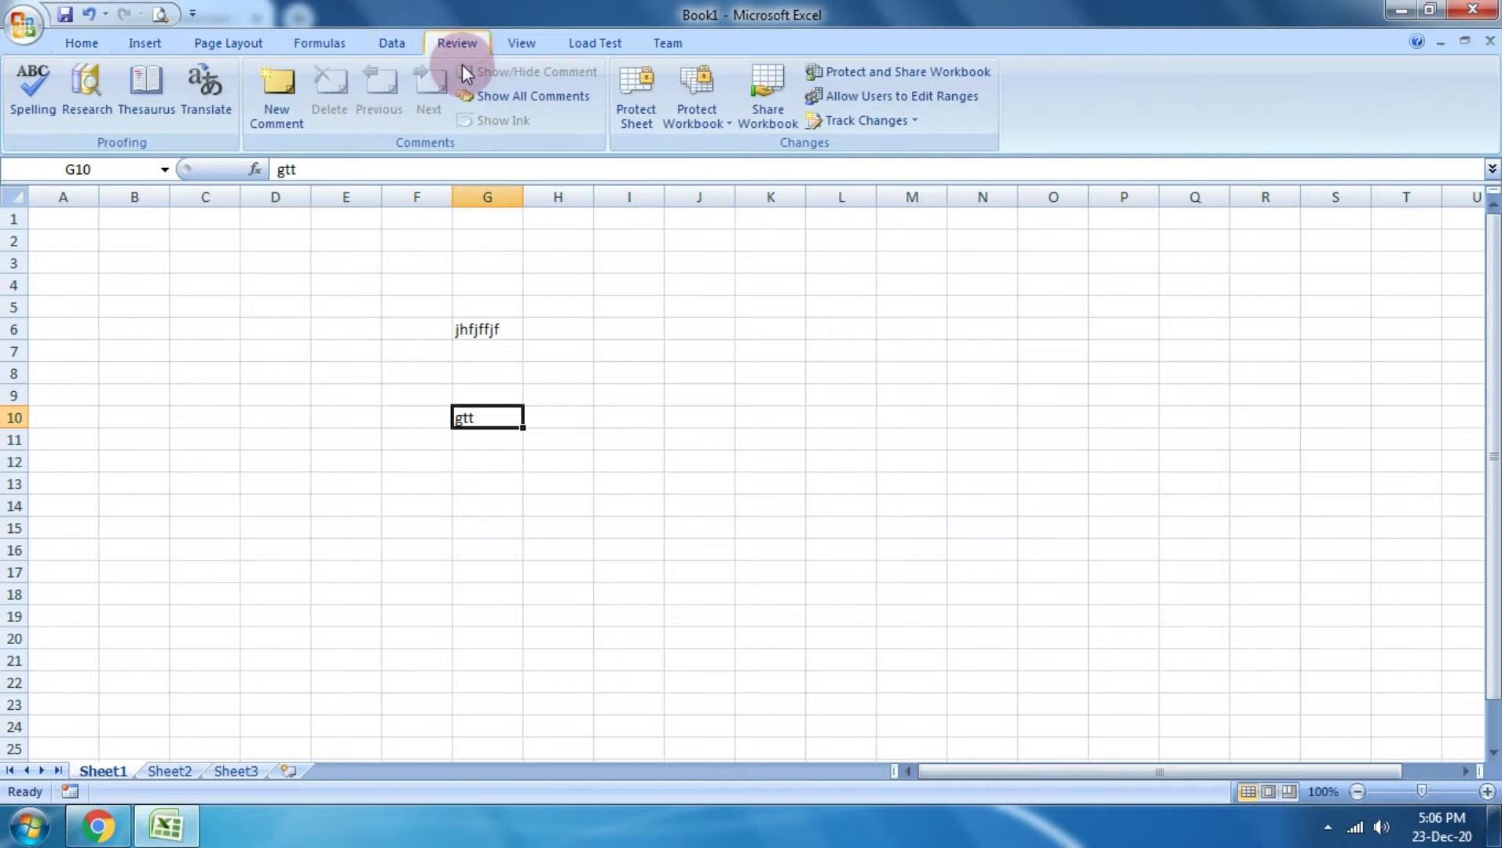
{"action": "left_click", "coordinate": [276, 90]}
{"action": "type", "text": "fhhfh"}
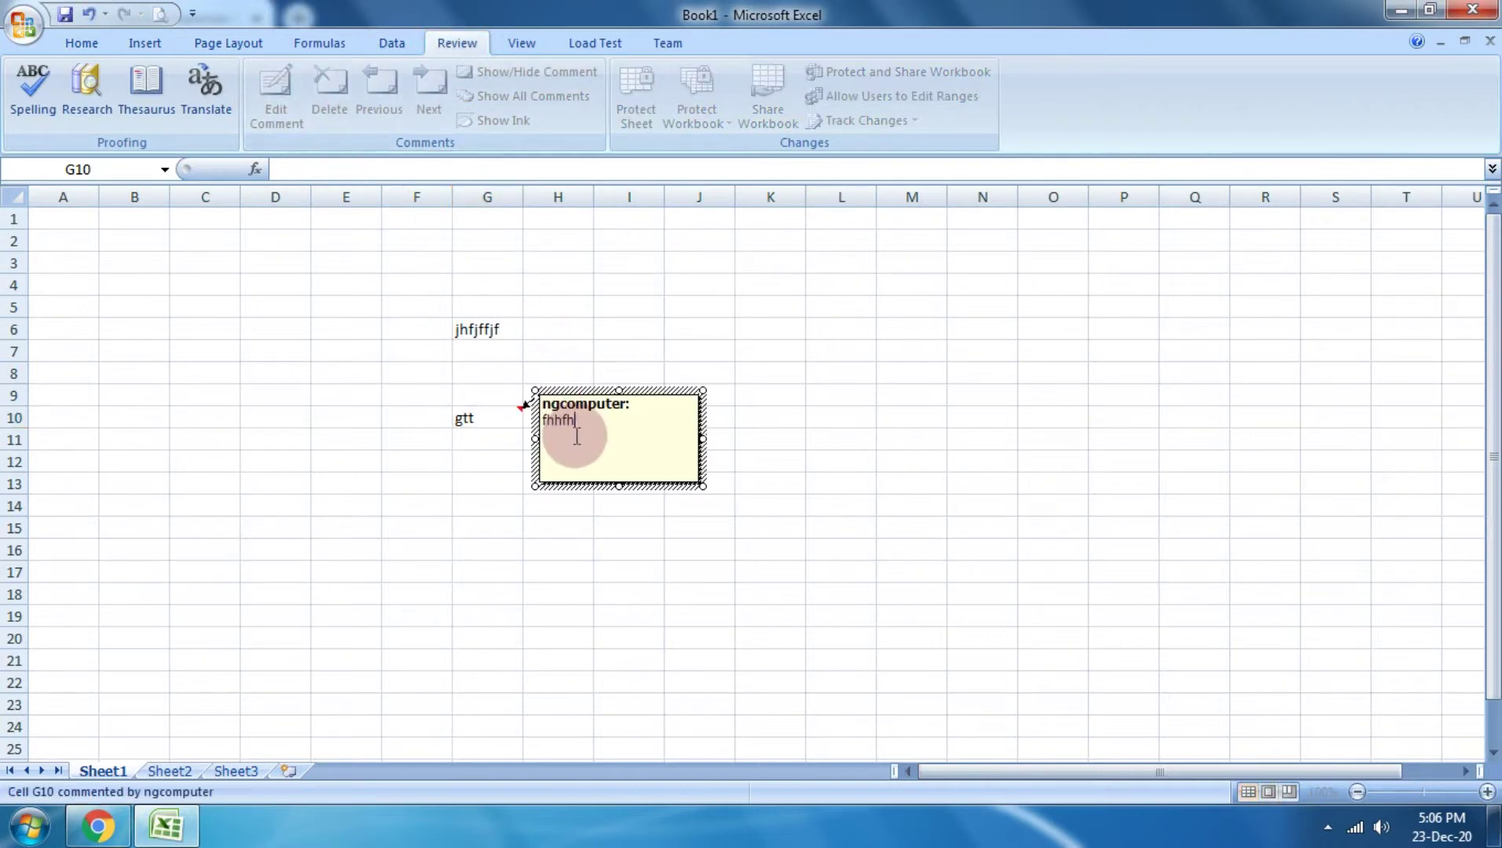
{"action": "type", "text": "fytty"}
{"action": "left_click", "coordinate": [797, 509]}
{"action": "mouse_move", "coordinate": [475, 418]}
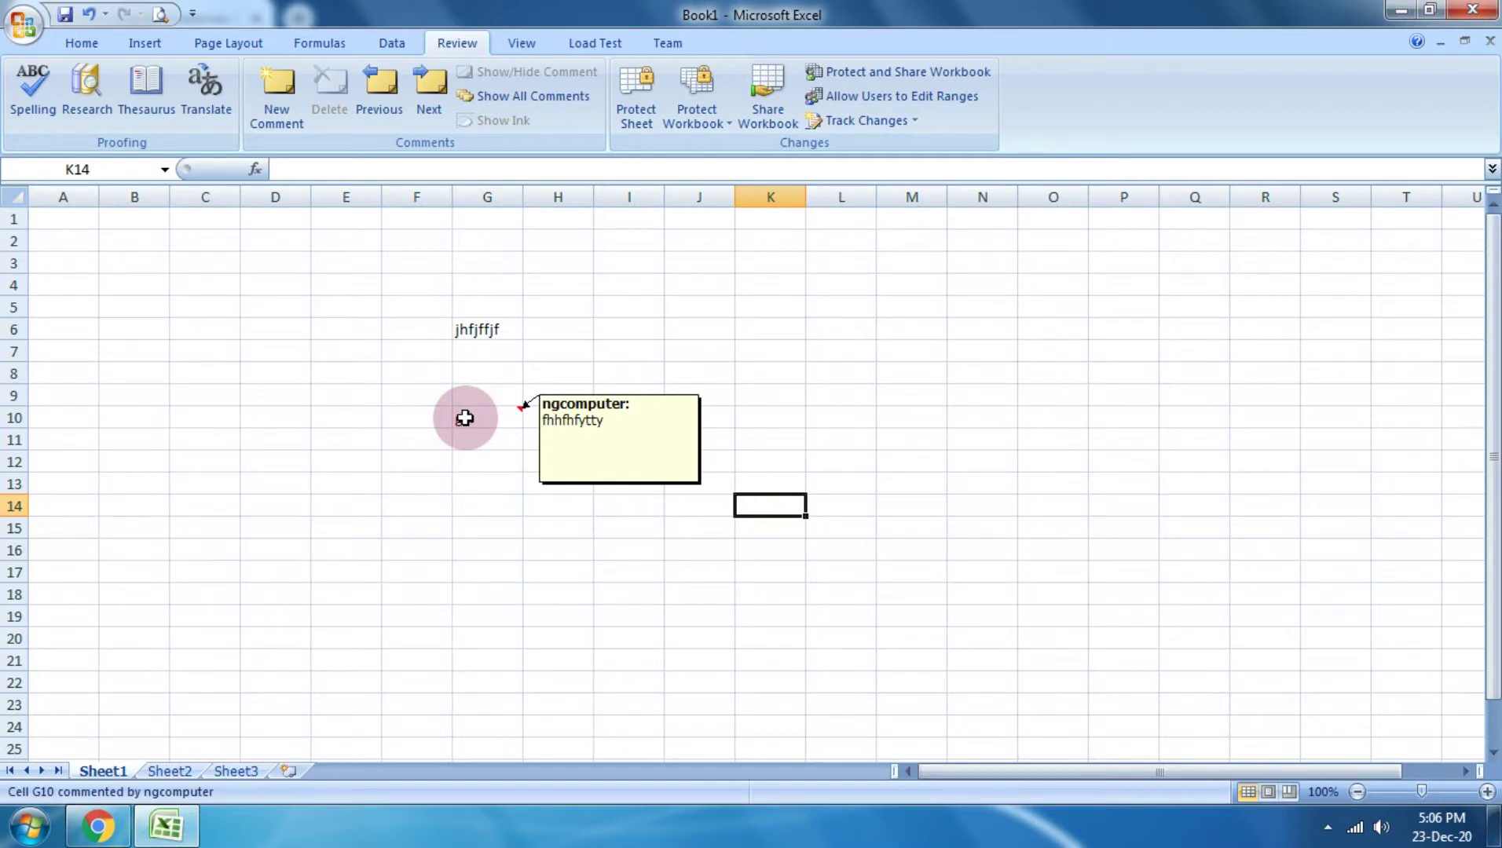
{"action": "left_click", "coordinate": [98, 821]}
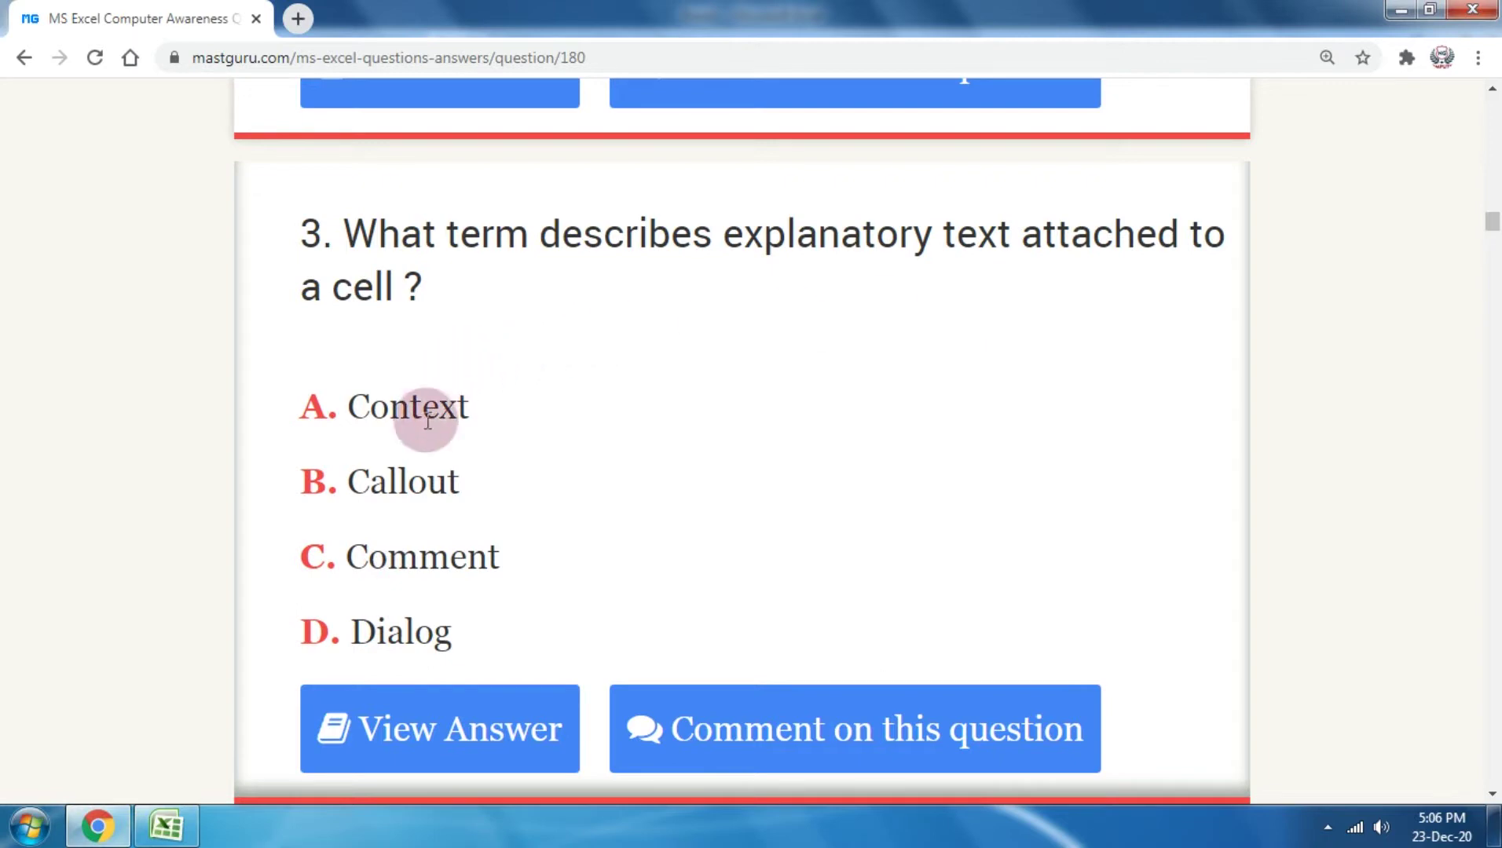
Step: Scroll the quiz past questions 3 and 4 to question 5 on selecting all cells
{"action": "left_click_drag", "start_coordinate": [350, 559], "coordinate": [581, 571]}
{"action": "scroll", "coordinate": [719, 530], "scroll_direction": "down", "scroll_amount": 5}
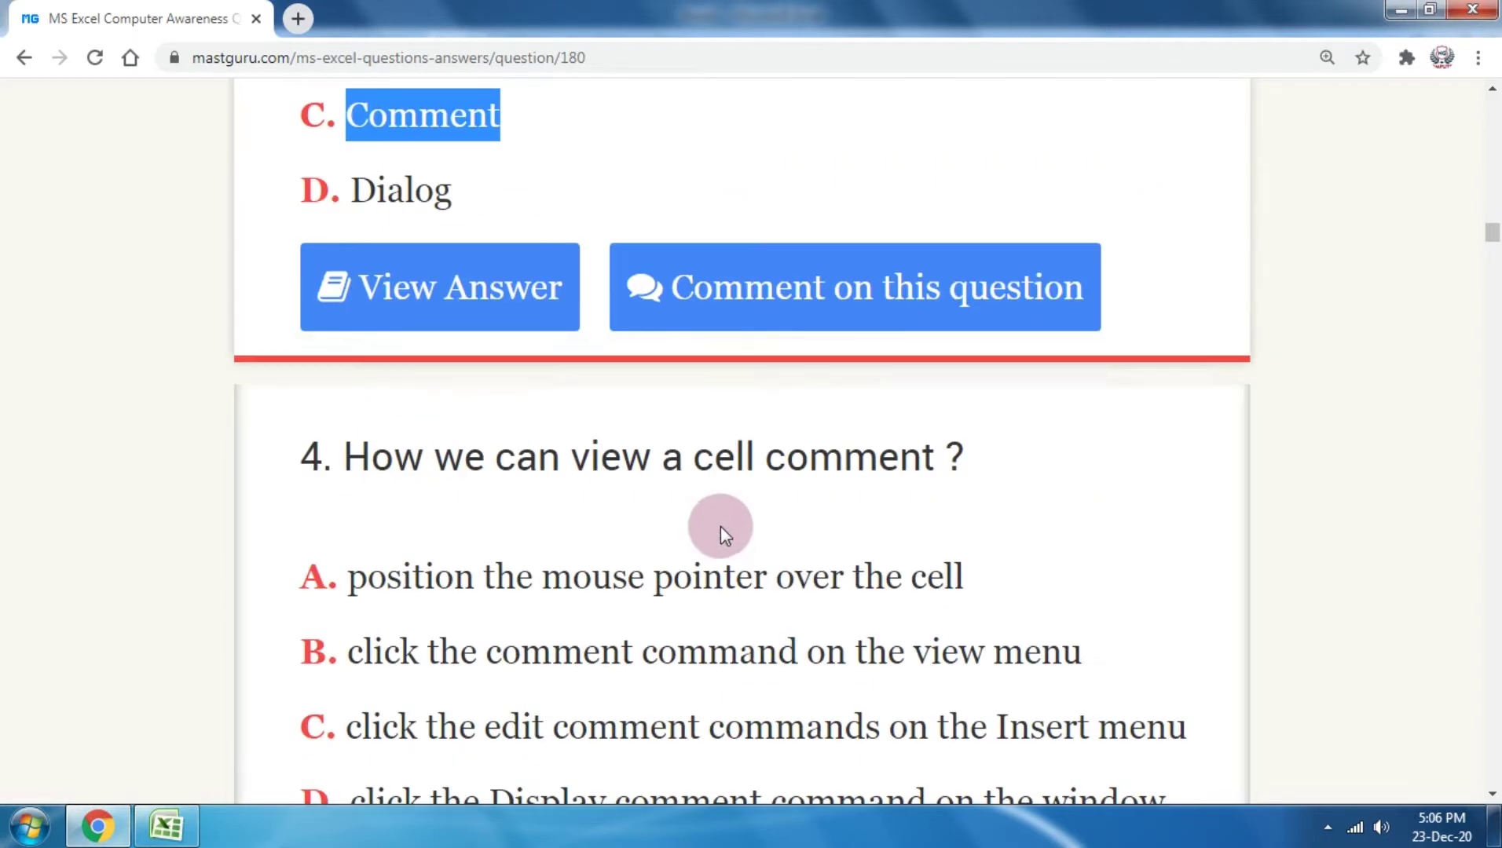
{"action": "scroll", "coordinate": [720, 527], "scroll_direction": "down", "scroll_amount": 3}
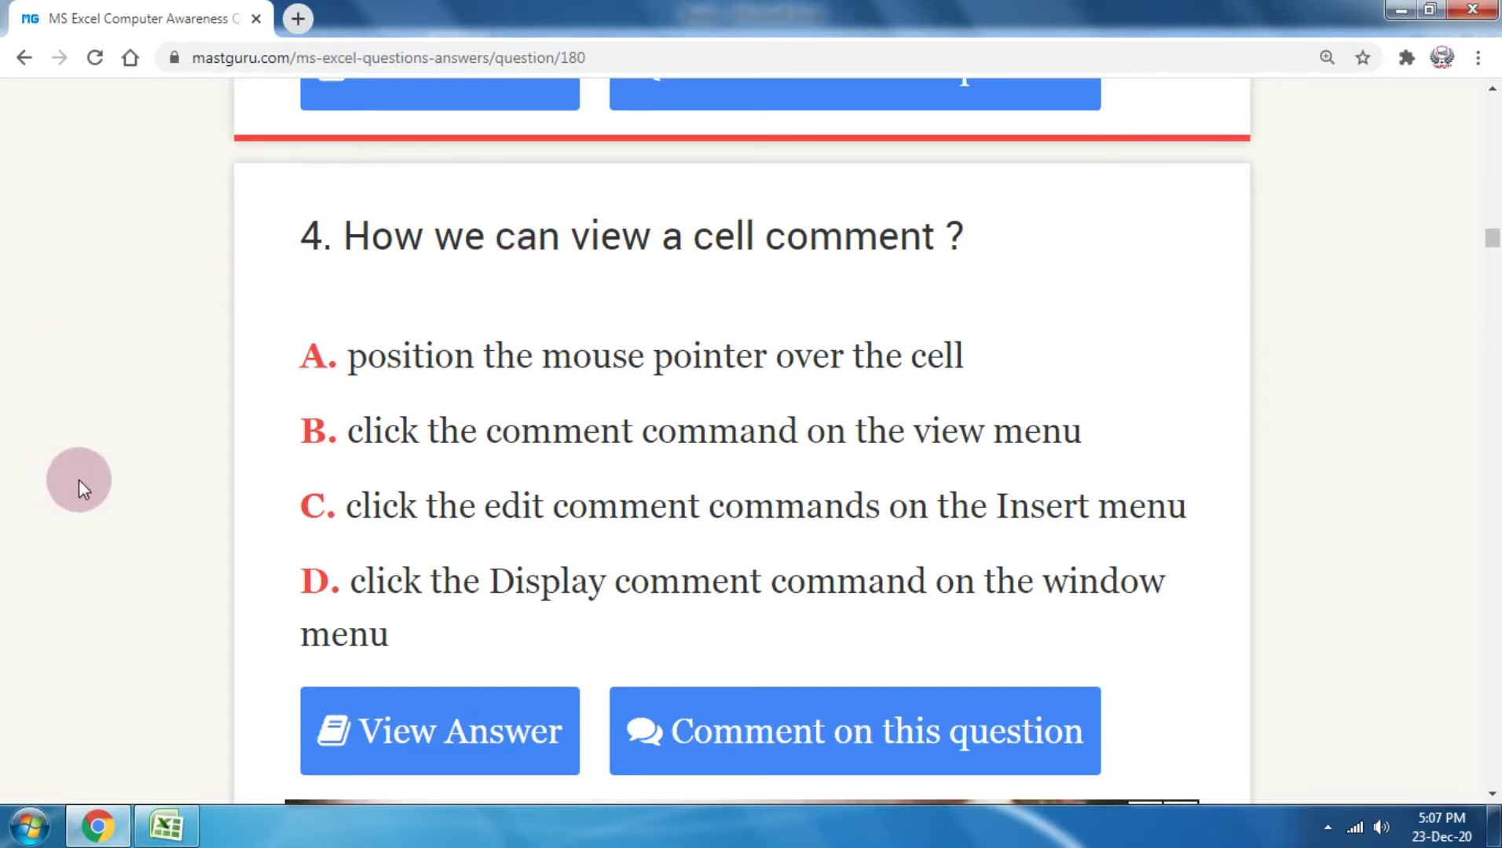
{"action": "scroll", "coordinate": [573, 333], "scroll_direction": "down", "scroll_amount": 3}
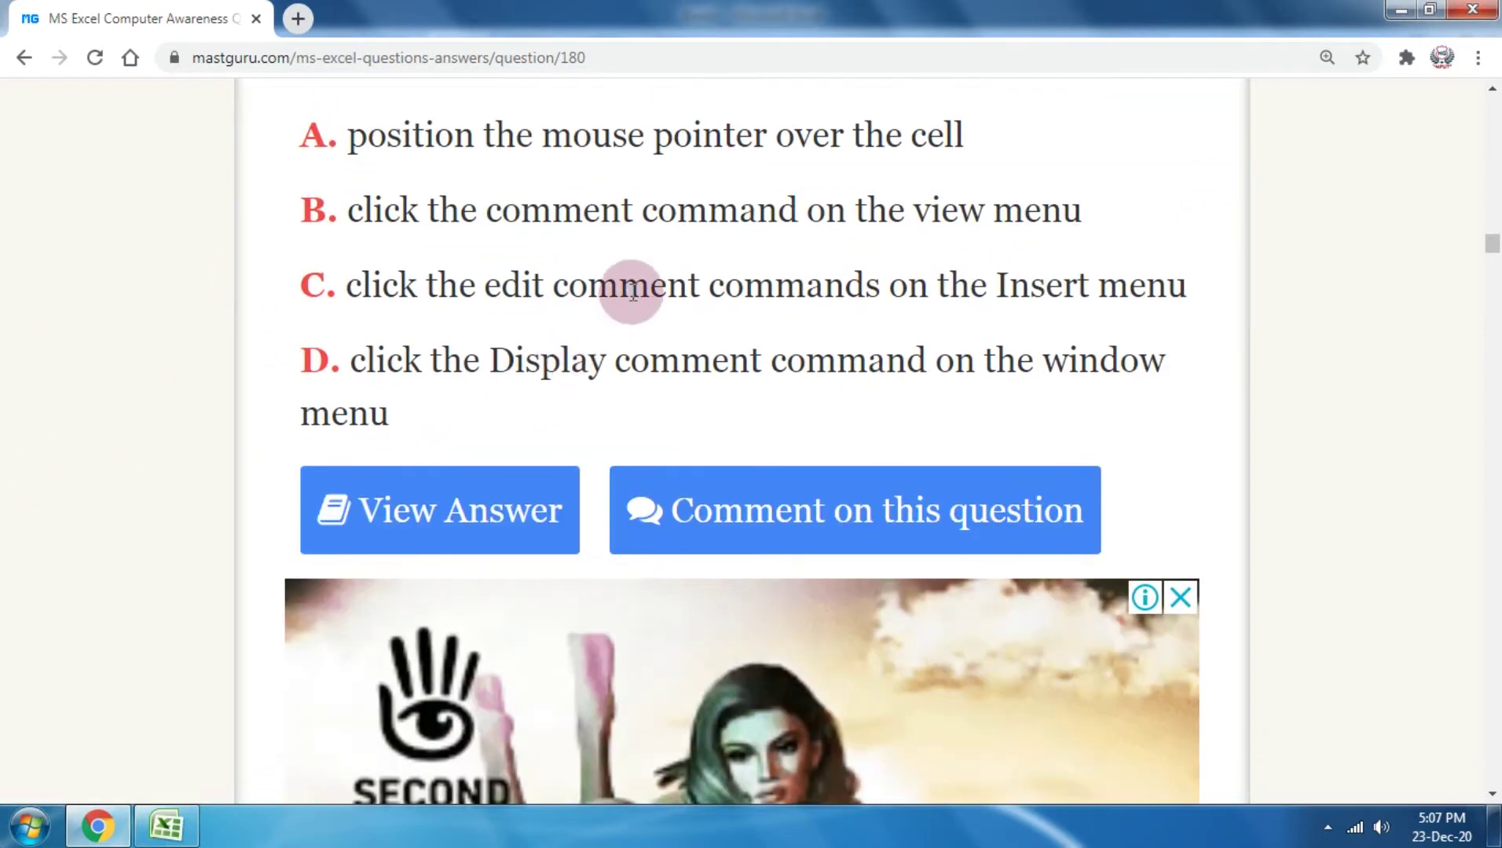
{"action": "scroll", "coordinate": [631, 293], "scroll_direction": "down", "scroll_amount": 6}
{"action": "scroll", "coordinate": [632, 293], "scroll_direction": "down", "scroll_amount": 9}
{"action": "scroll", "coordinate": [631, 293], "scroll_direction": "down", "scroll_amount": 2}
{"action": "scroll", "coordinate": [631, 292], "scroll_direction": "up", "scroll_amount": 3}
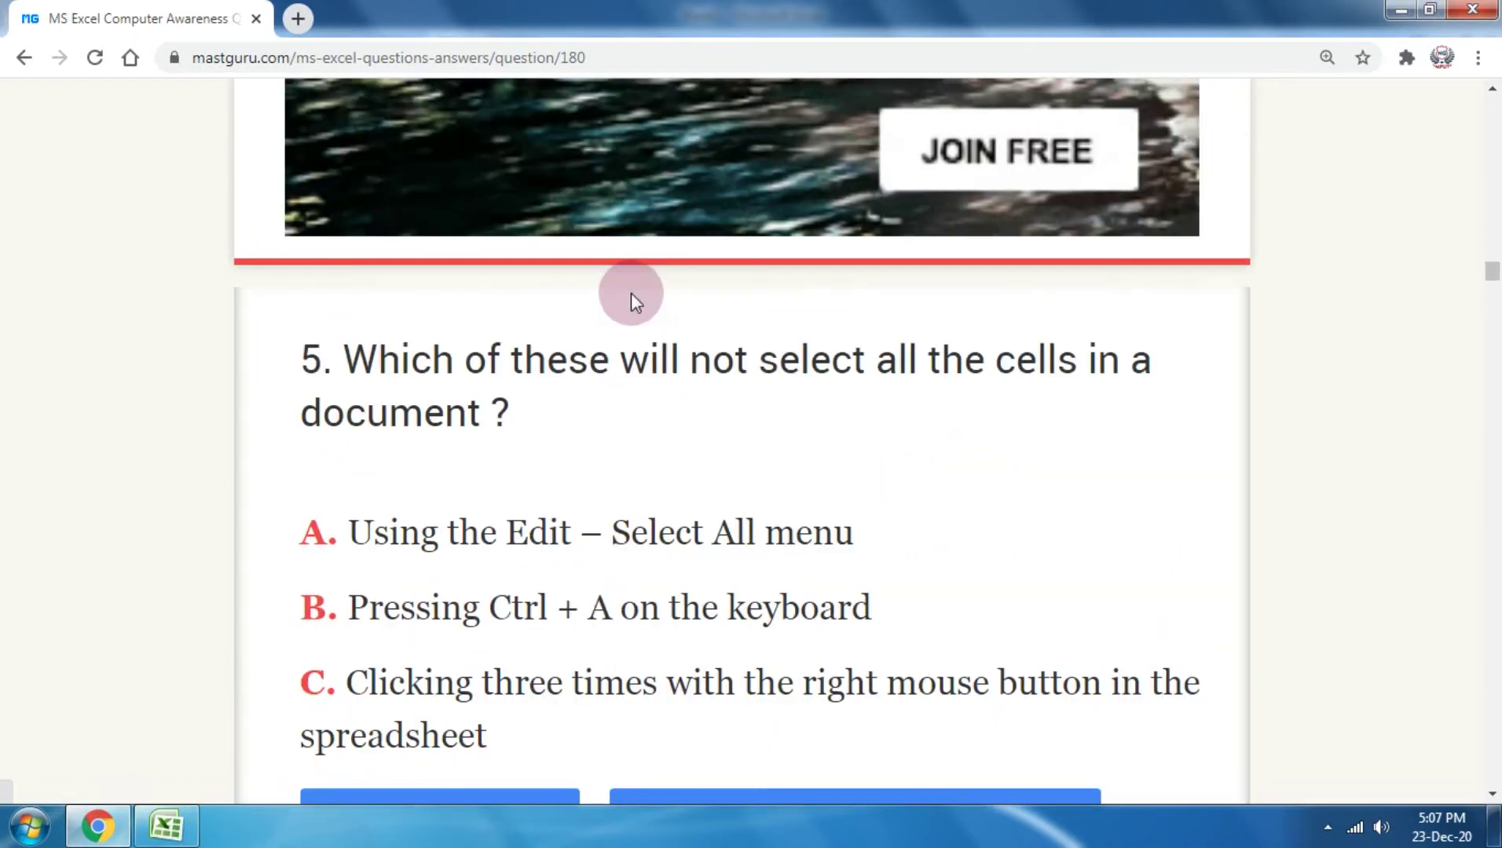
{"action": "scroll", "coordinate": [631, 293], "scroll_direction": "down", "scroll_amount": 3}
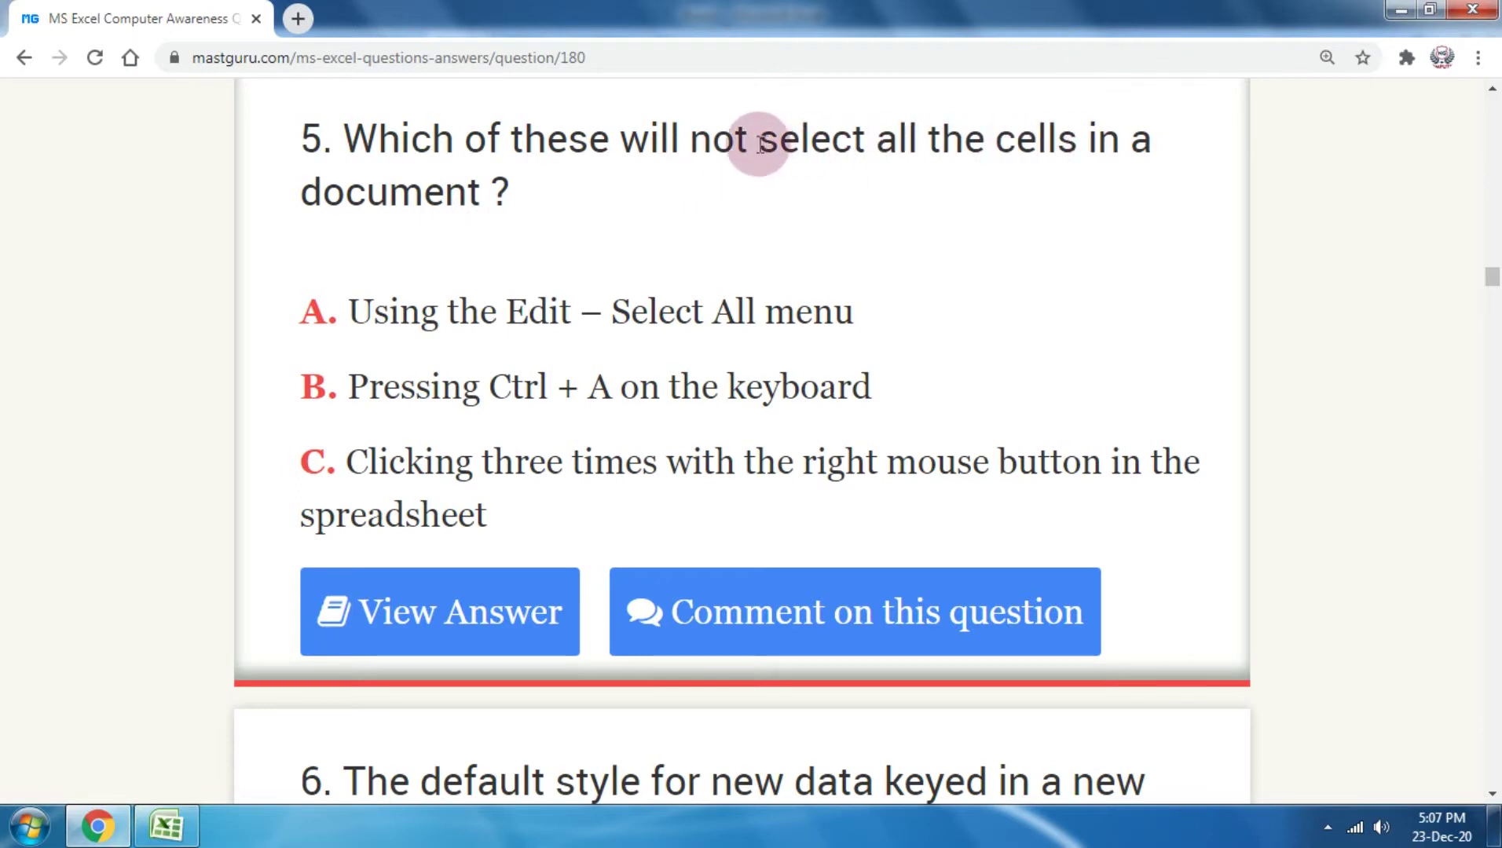
Step: Highlight 'not' and options A (Select All), B (Ctrl + A) and C (right-button triple-click)
{"action": "left_click_drag", "start_coordinate": [710, 137], "coordinate": [729, 138]}
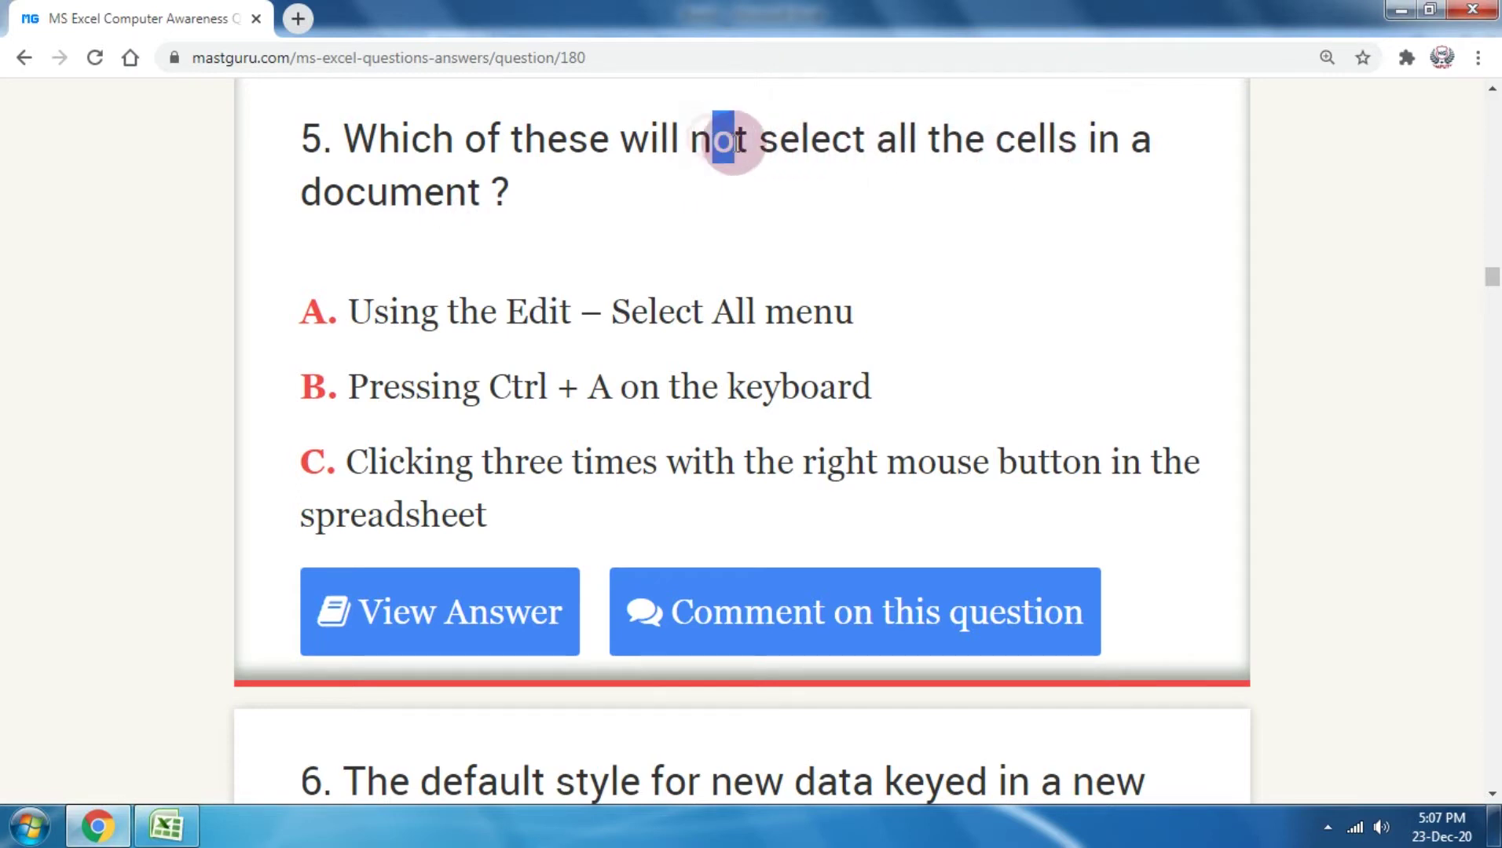
{"action": "left_click", "coordinate": [852, 251]}
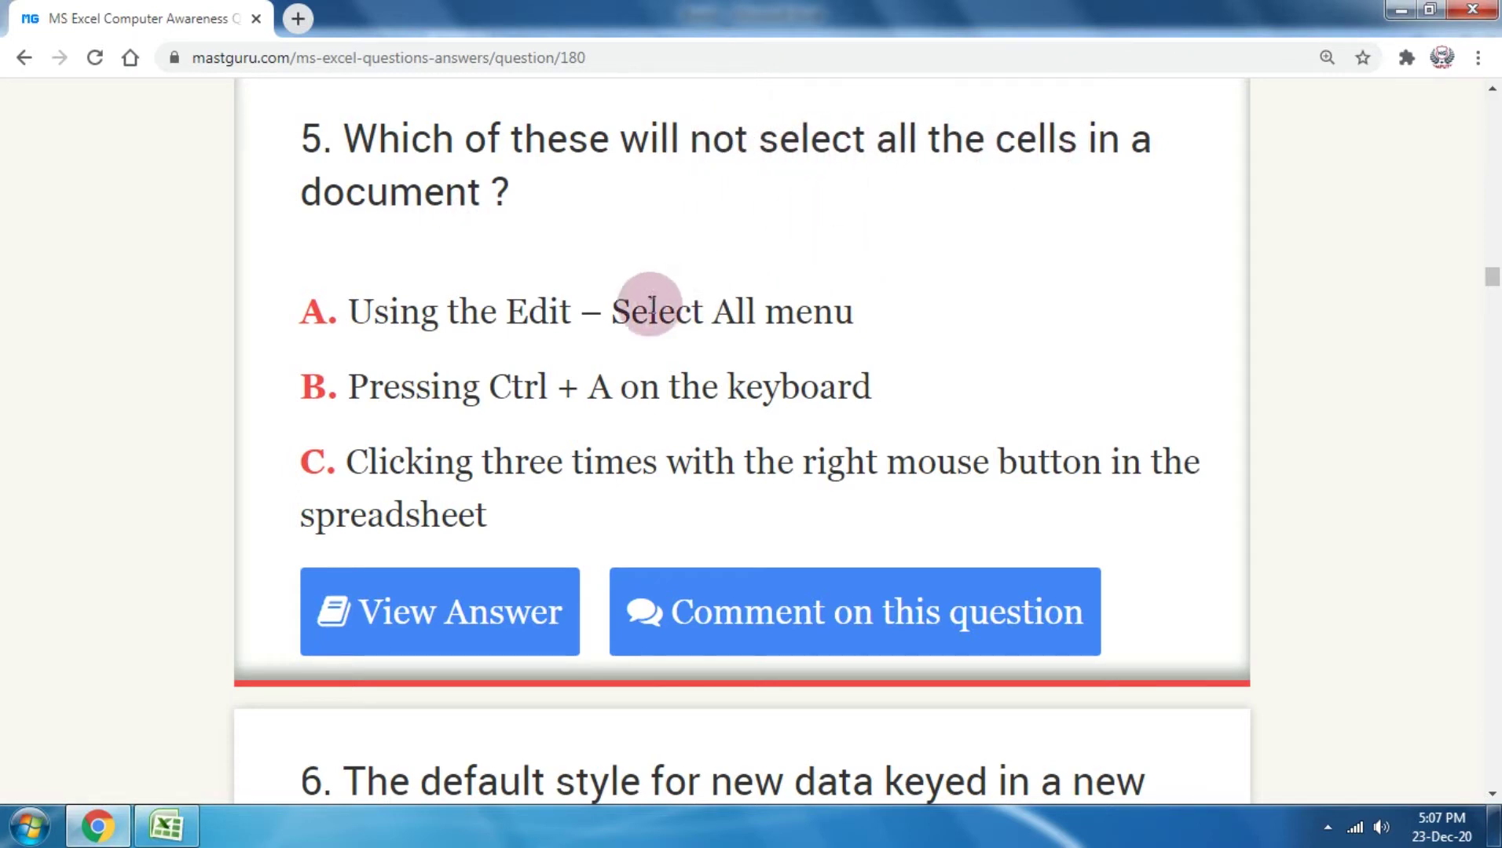
{"action": "mouse_move", "coordinate": [630, 308]}
{"action": "left_mouse_down"}
{"action": "mouse_move", "coordinate": [851, 312]}
{"action": "mouse_move", "coordinate": [833, 312]}
{"action": "left_mouse_up"}
{"action": "left_click_drag", "start_coordinate": [565, 384], "coordinate": [766, 393]}
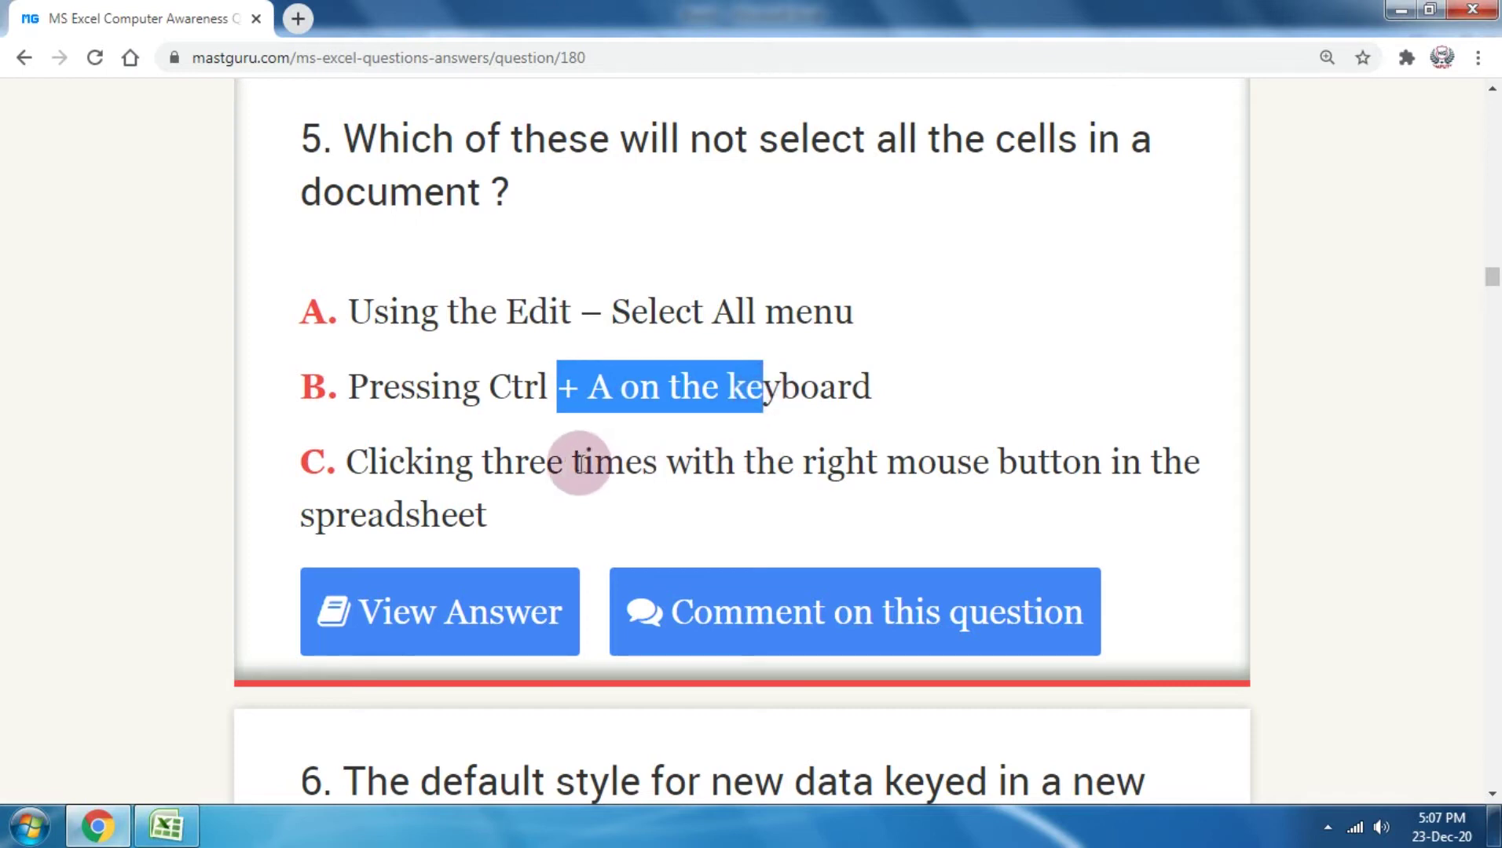
{"action": "mouse_move", "coordinate": [346, 462]}
{"action": "left_mouse_down"}
{"action": "mouse_move", "coordinate": [409, 467]}
{"action": "mouse_move", "coordinate": [505, 511]}
{"action": "left_mouse_up"}
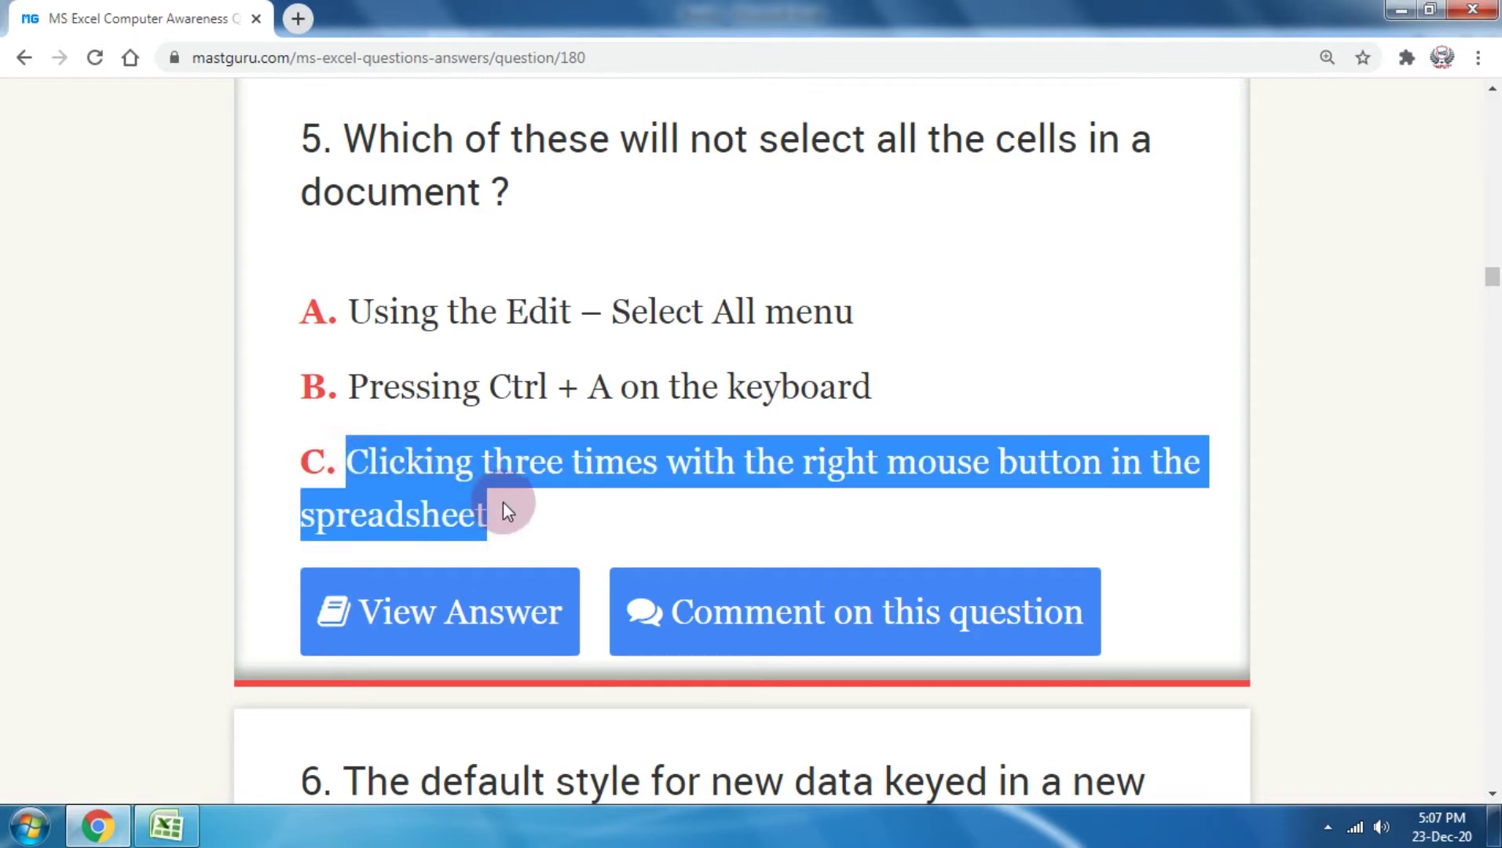
{"action": "mouse_move", "coordinate": [624, 503]}
{"action": "left_mouse_down"}
{"action": "mouse_move", "coordinate": [848, 473]}
{"action": "mouse_move", "coordinate": [1121, 470]}
{"action": "left_mouse_up"}
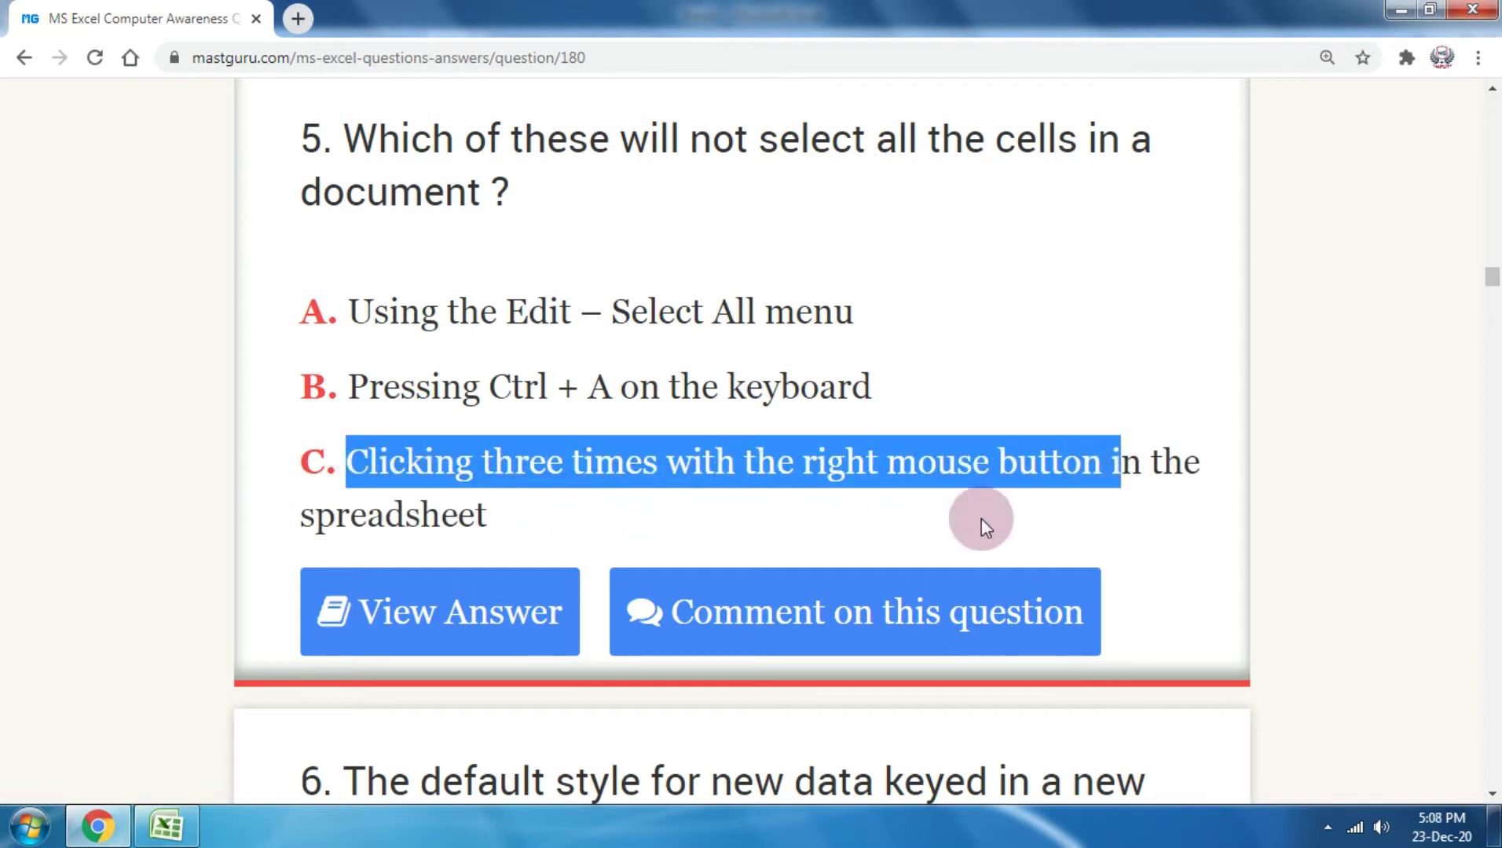
{"action": "left_click", "coordinate": [165, 826]}
Step: Test right-clicking a cell, then select the whole sheet with the Select All corner
{"action": "left_click", "coordinate": [196, 308]}
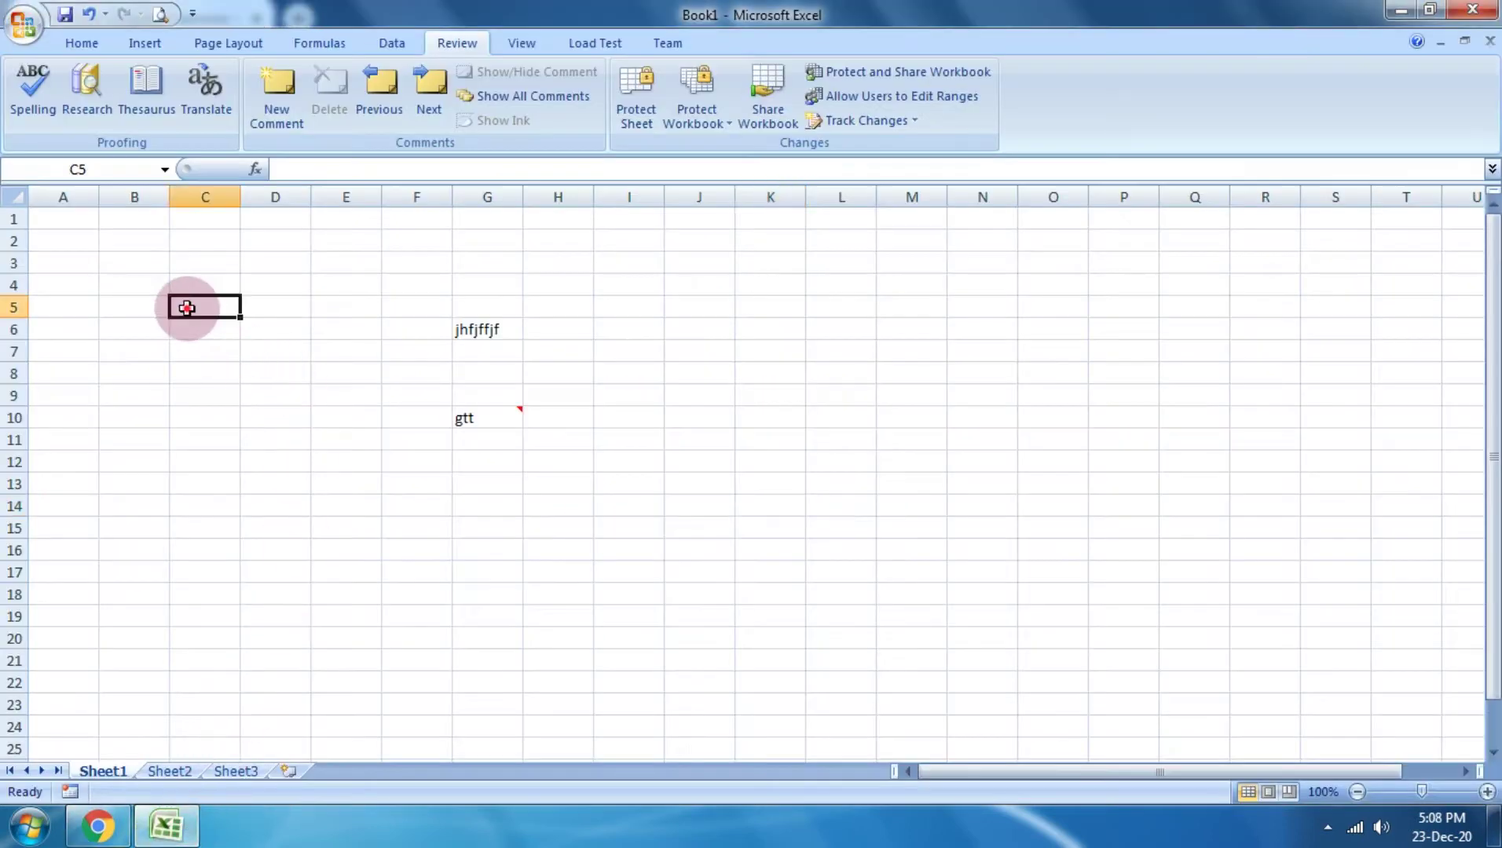
{"action": "left_click", "coordinate": [59, 247]}
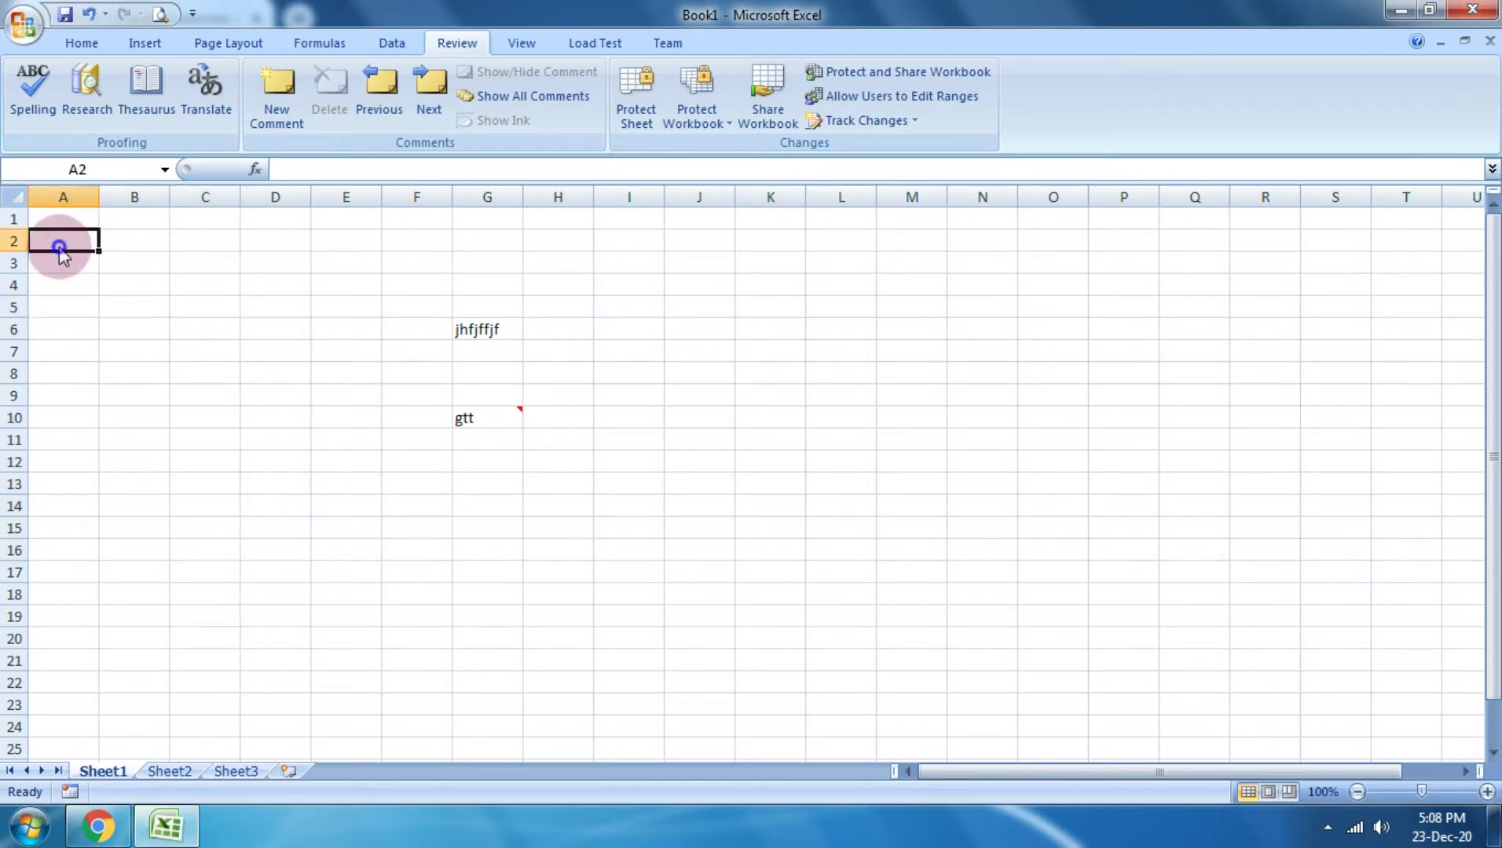
{"action": "right_click", "coordinate": [59, 247]}
{"action": "left_click", "coordinate": [355, 262]}
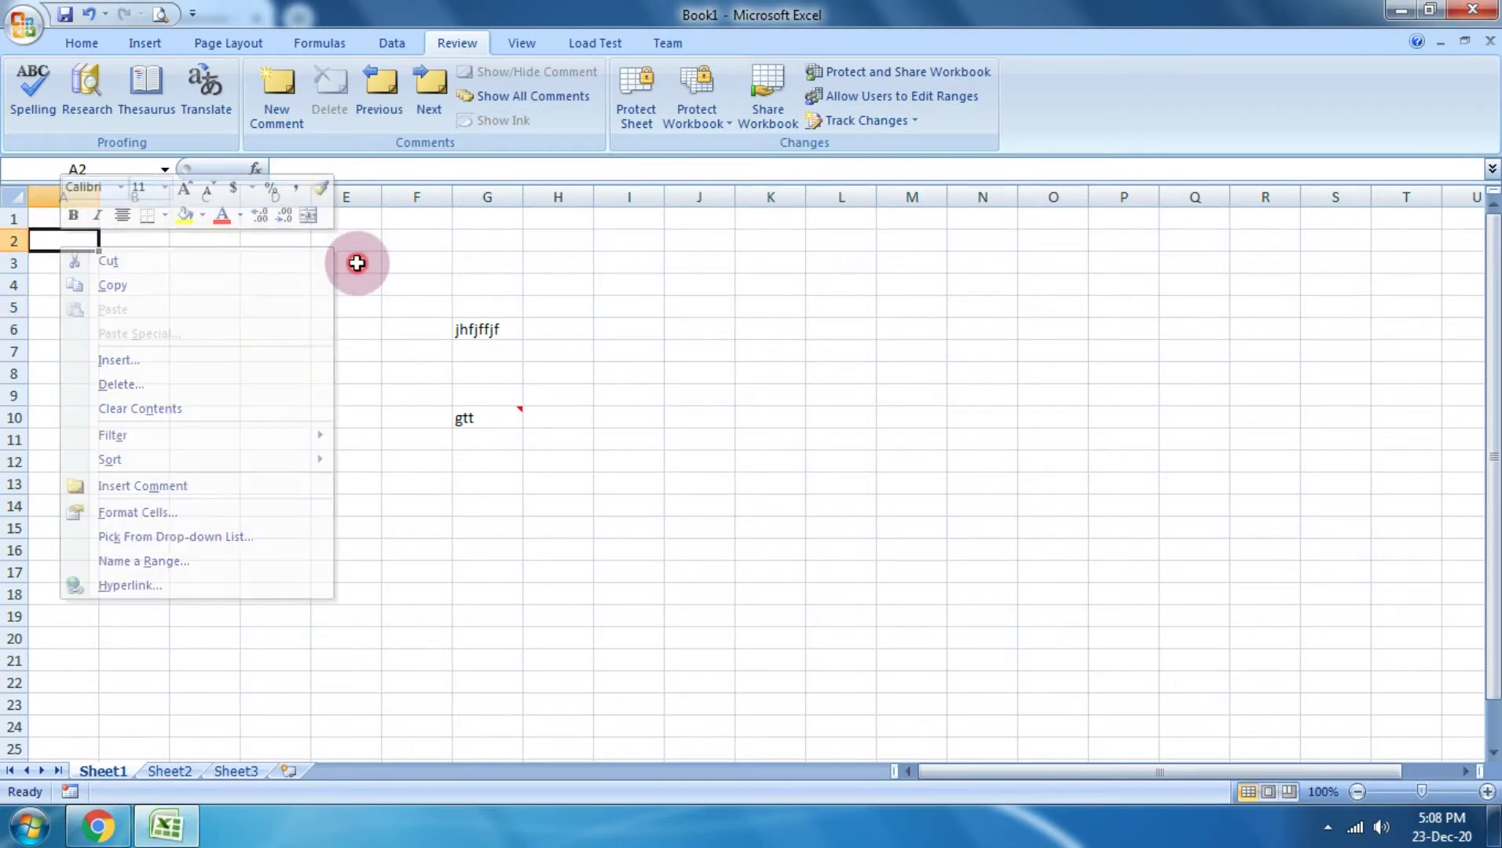
{"action": "left_click", "coordinate": [12, 203]}
{"action": "left_click", "coordinate": [274, 219]}
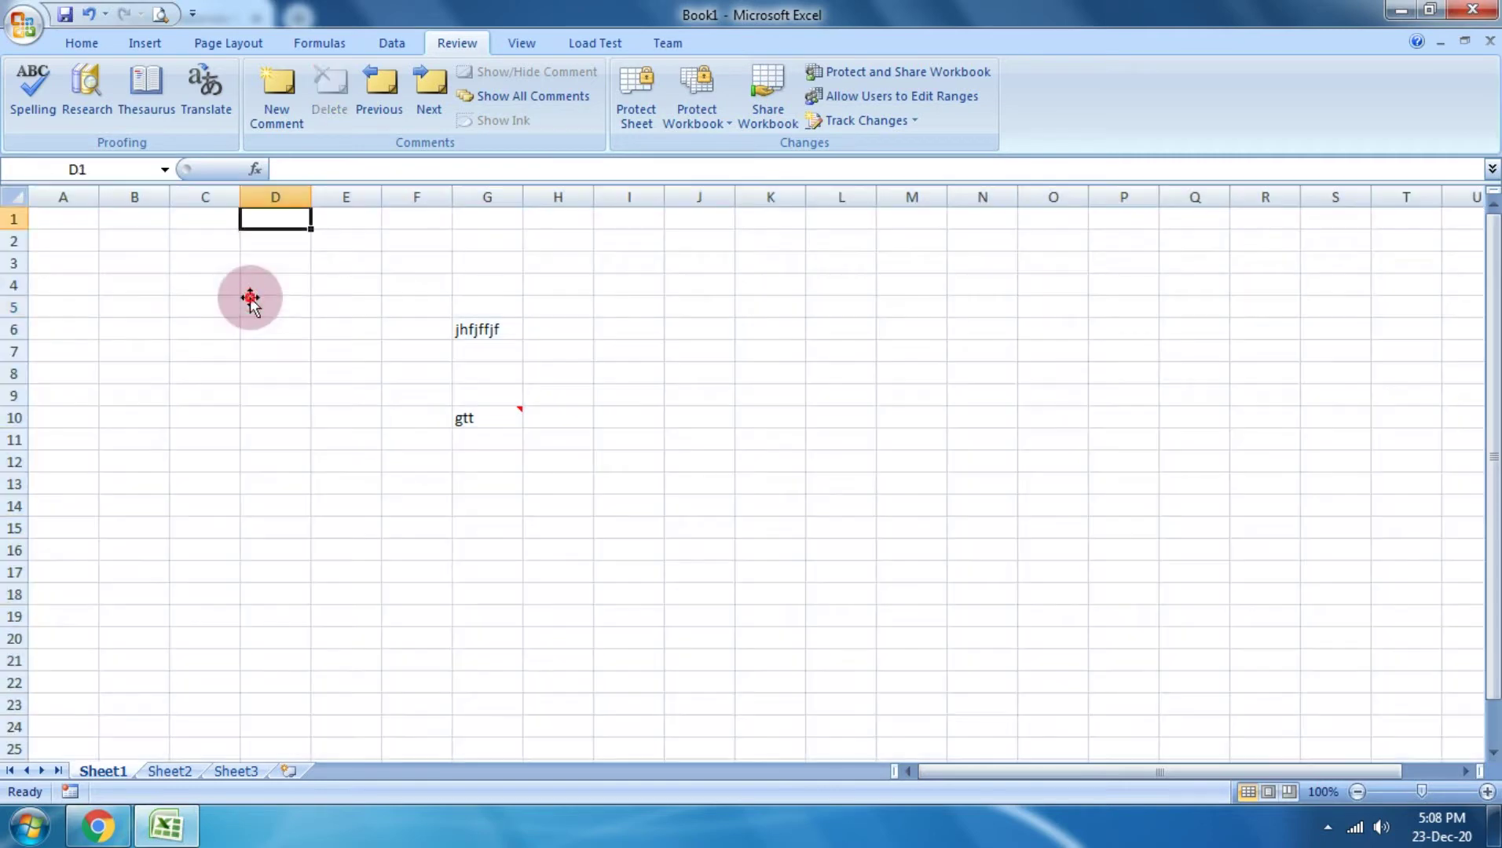
Step: Drag a range out to column W, then select all cells with Ctrl+A and deselect
{"action": "left_click", "coordinate": [258, 307]}
{"action": "left_click", "coordinate": [295, 377]}
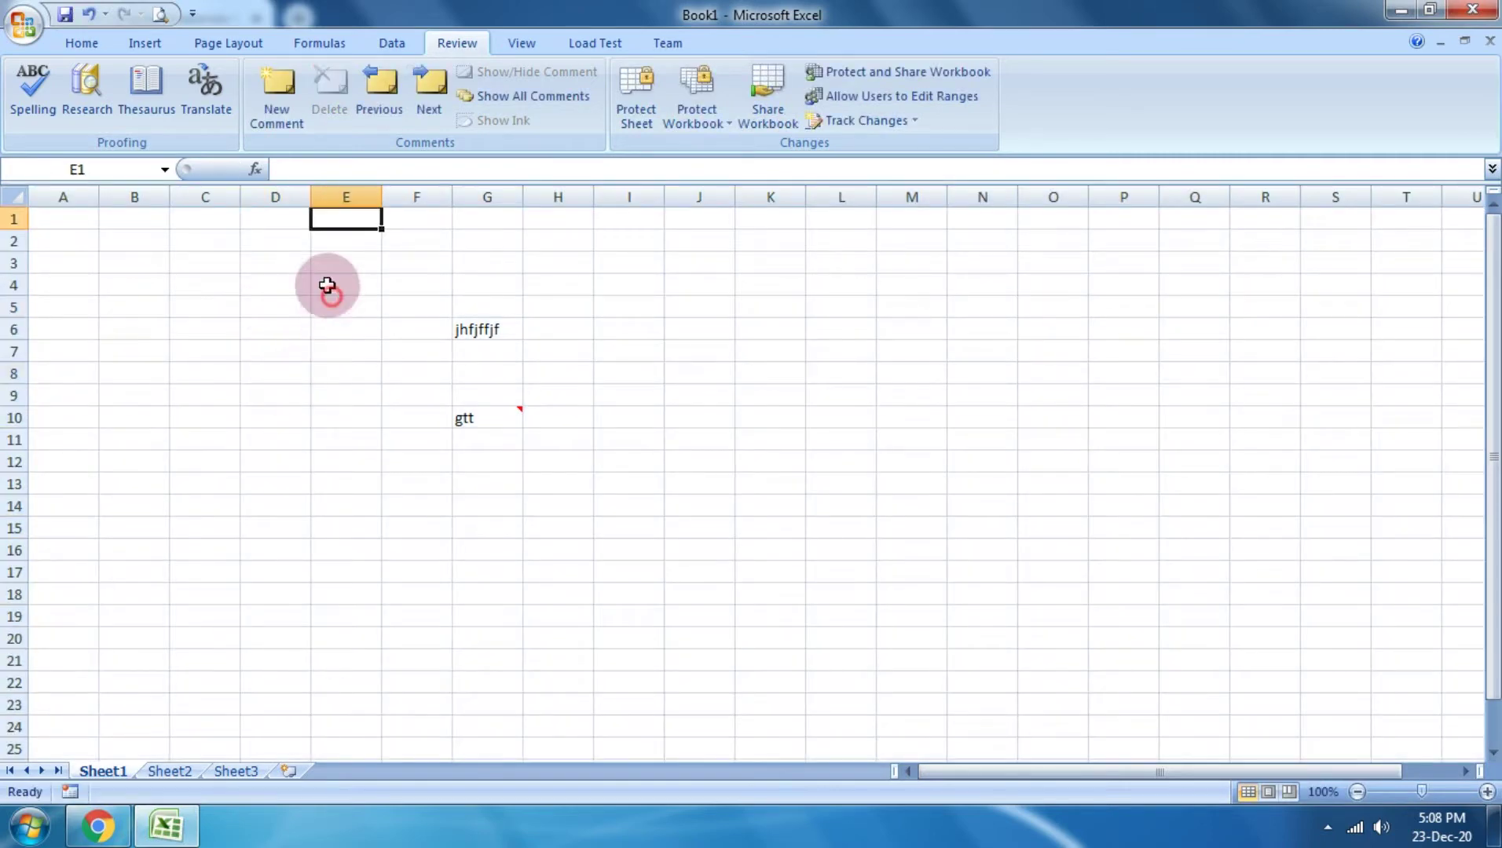
{"action": "left_click_drag", "start_coordinate": [191, 268], "coordinate": [1335, 550]}
{"action": "left_click", "coordinate": [985, 593]}
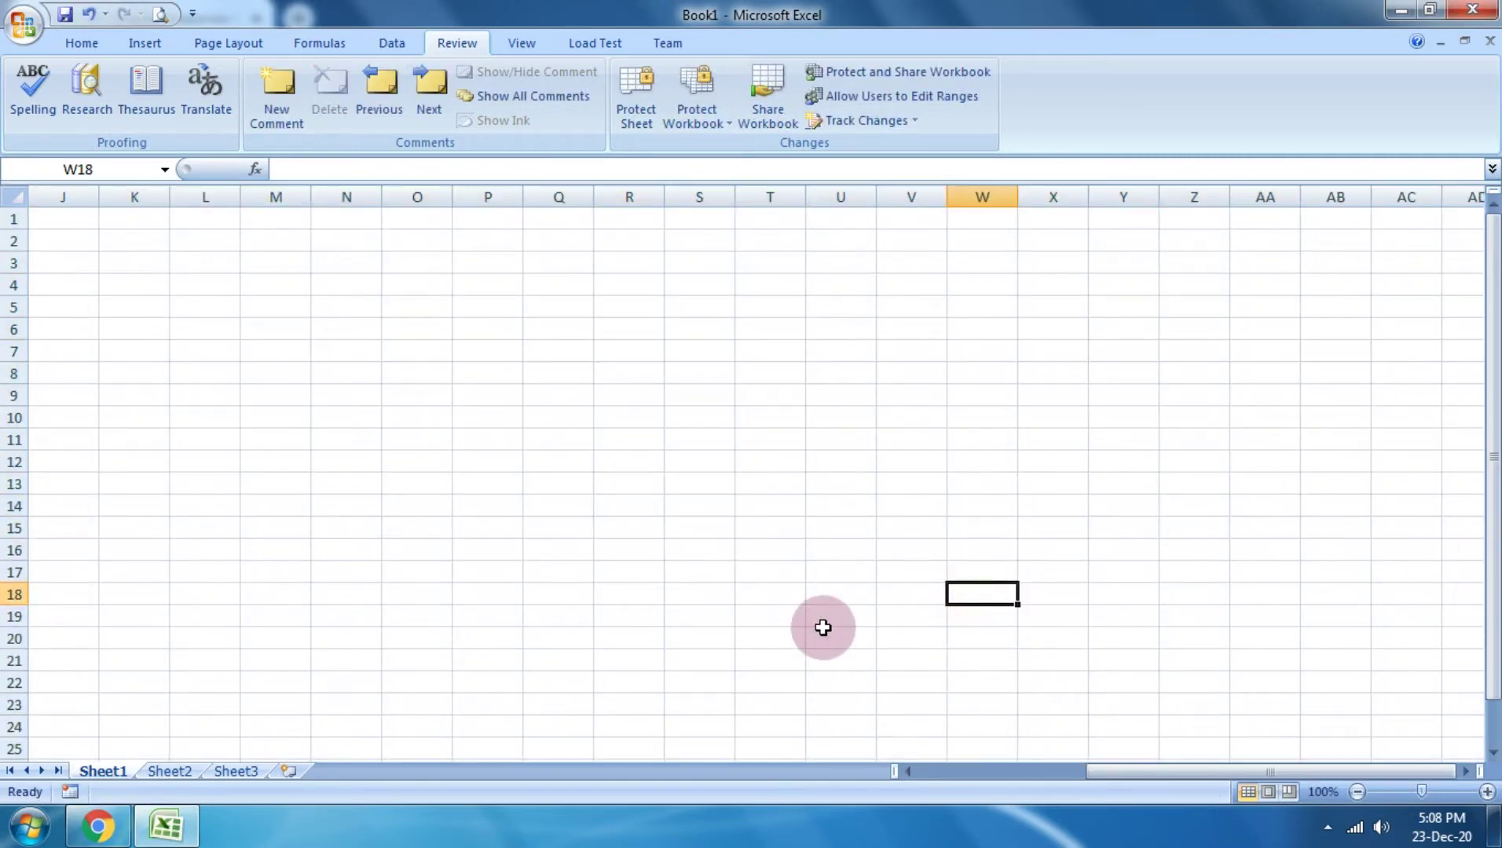
{"action": "key", "text": "ctrl+a"}
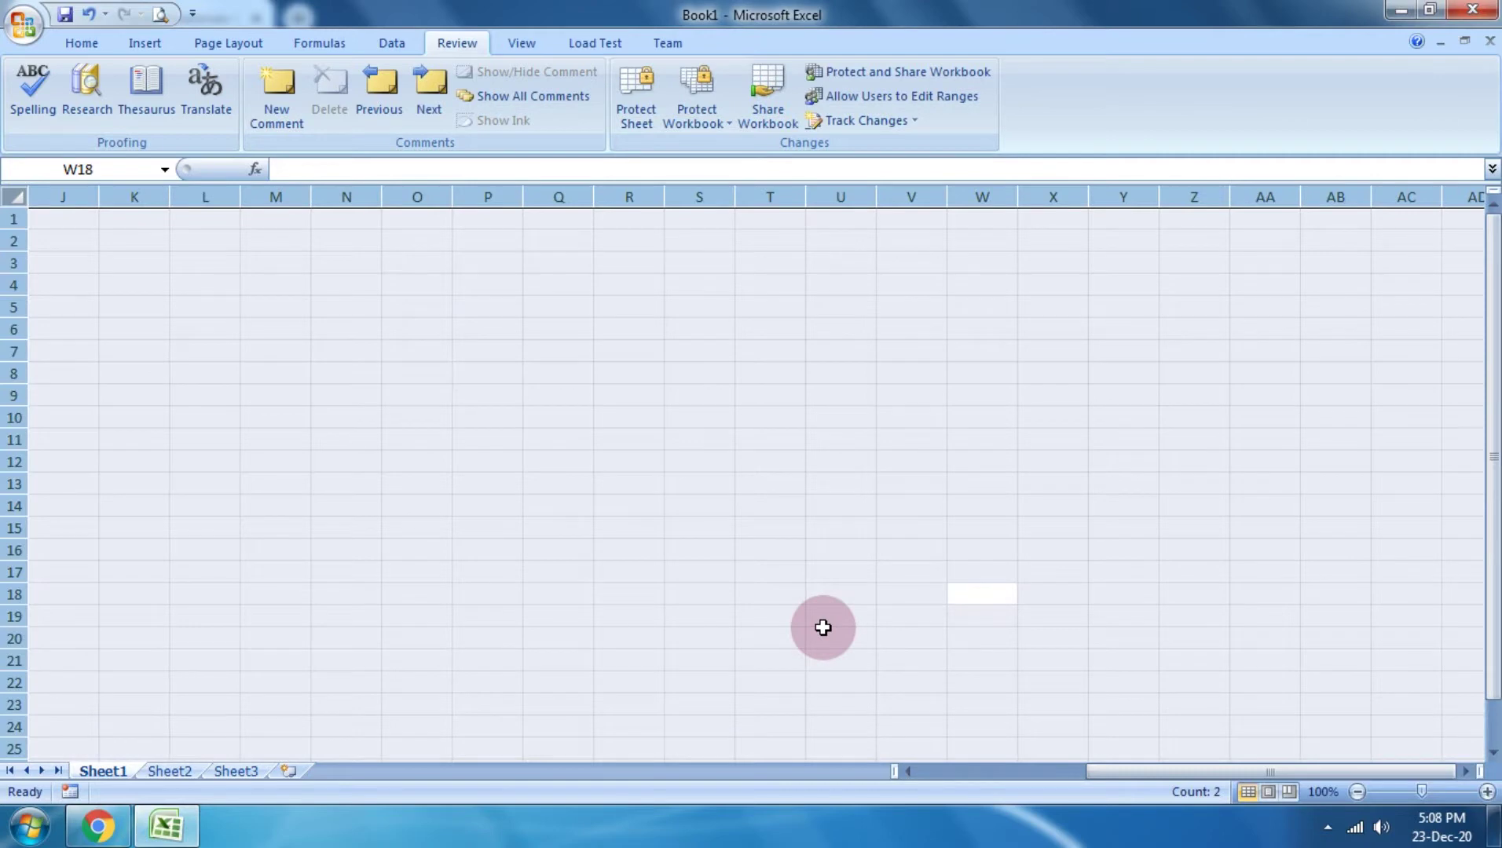
{"action": "left_click", "coordinate": [474, 694]}
Step: Minimize Excel, scroll the quiz to question 6 on default data style, and restore Book1
{"action": "left_click", "coordinate": [145, 826]}
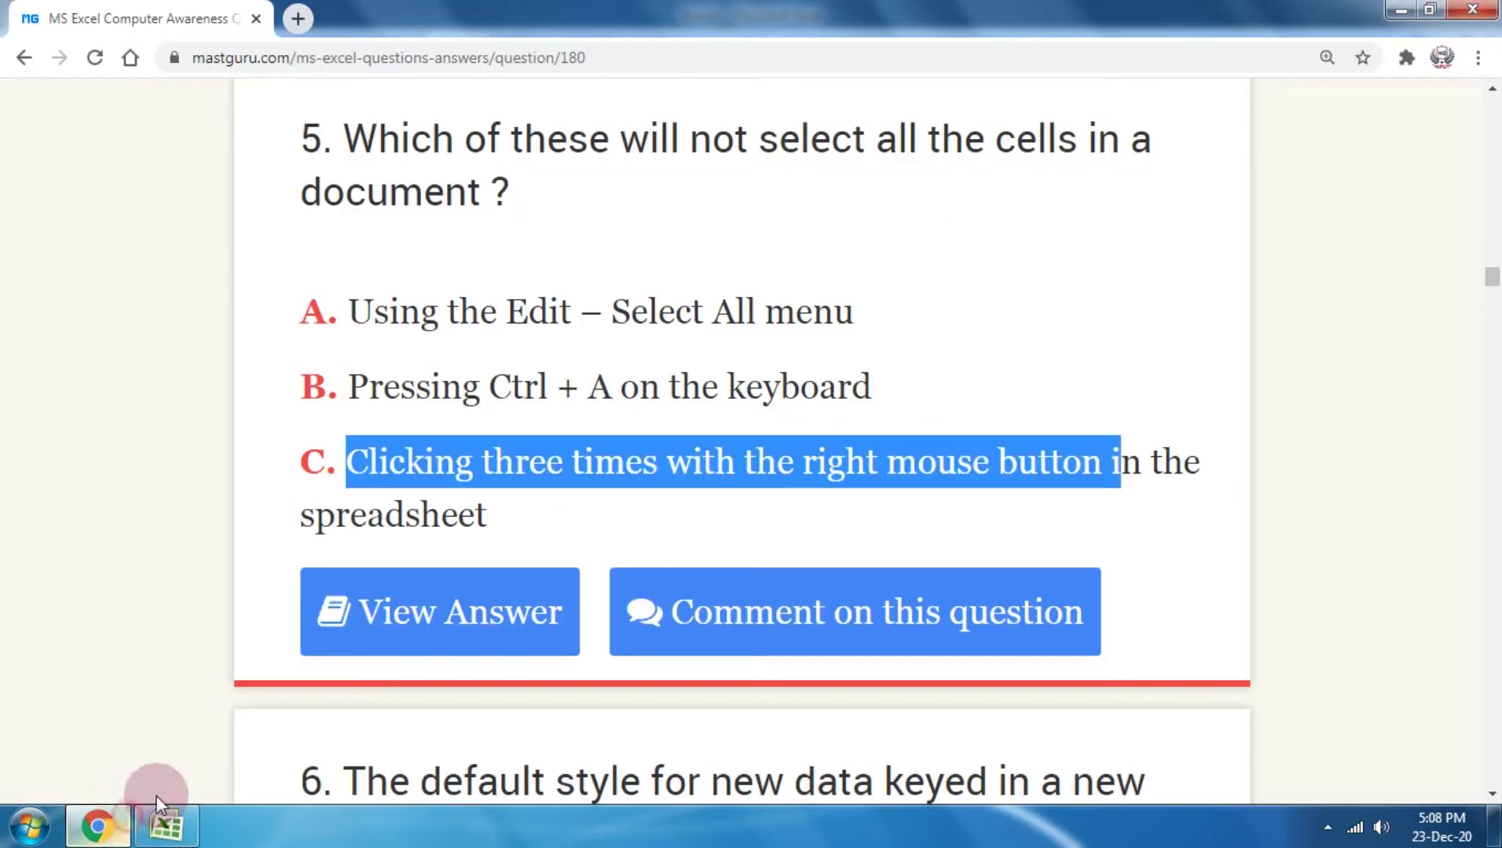
{"action": "scroll", "coordinate": [503, 452], "scroll_direction": "down", "scroll_amount": 5}
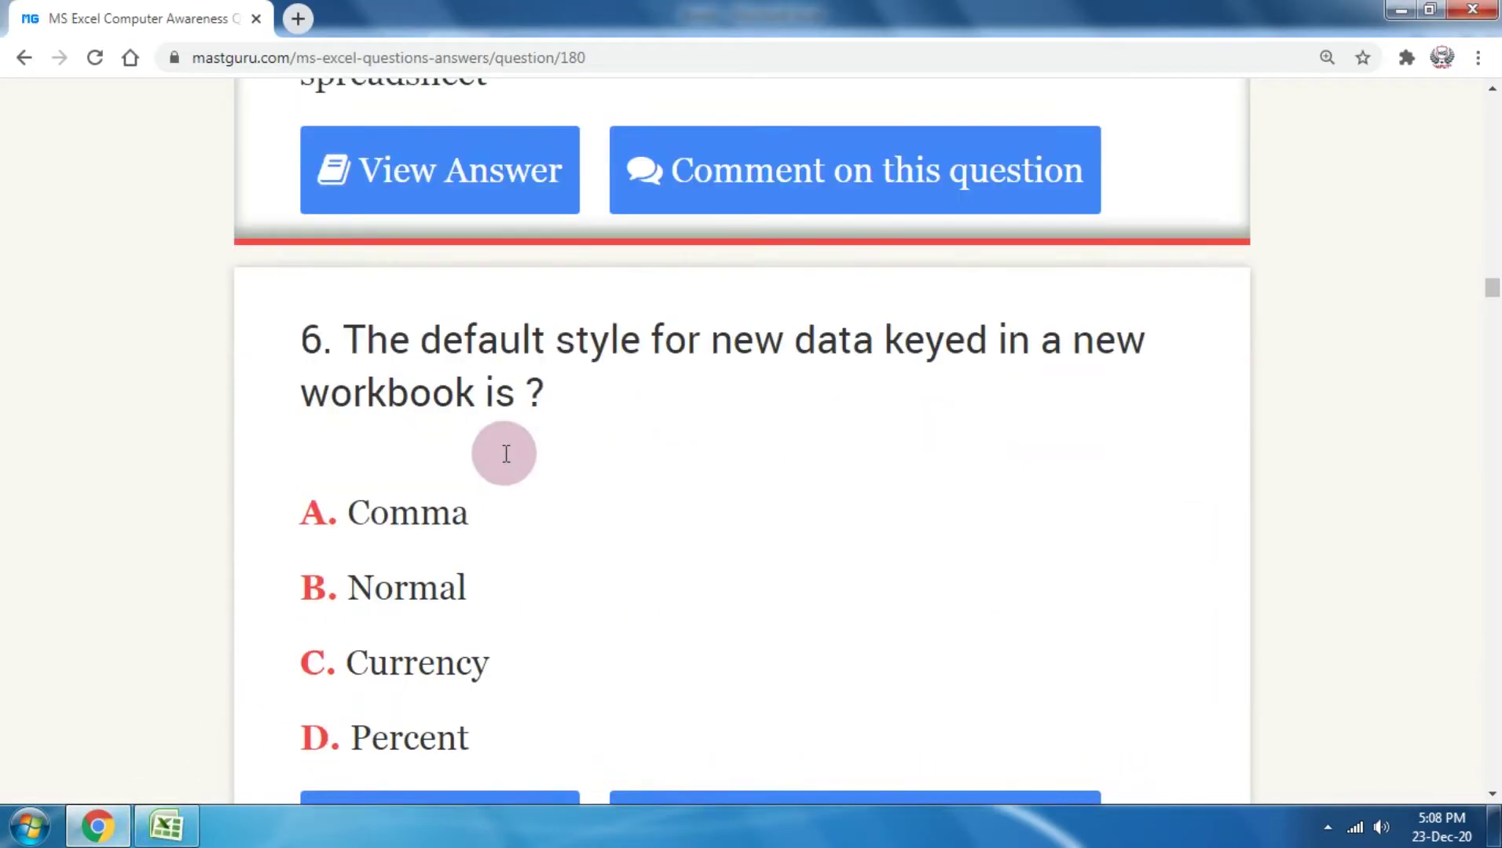
{"action": "scroll", "coordinate": [503, 448], "scroll_direction": "down", "scroll_amount": 3}
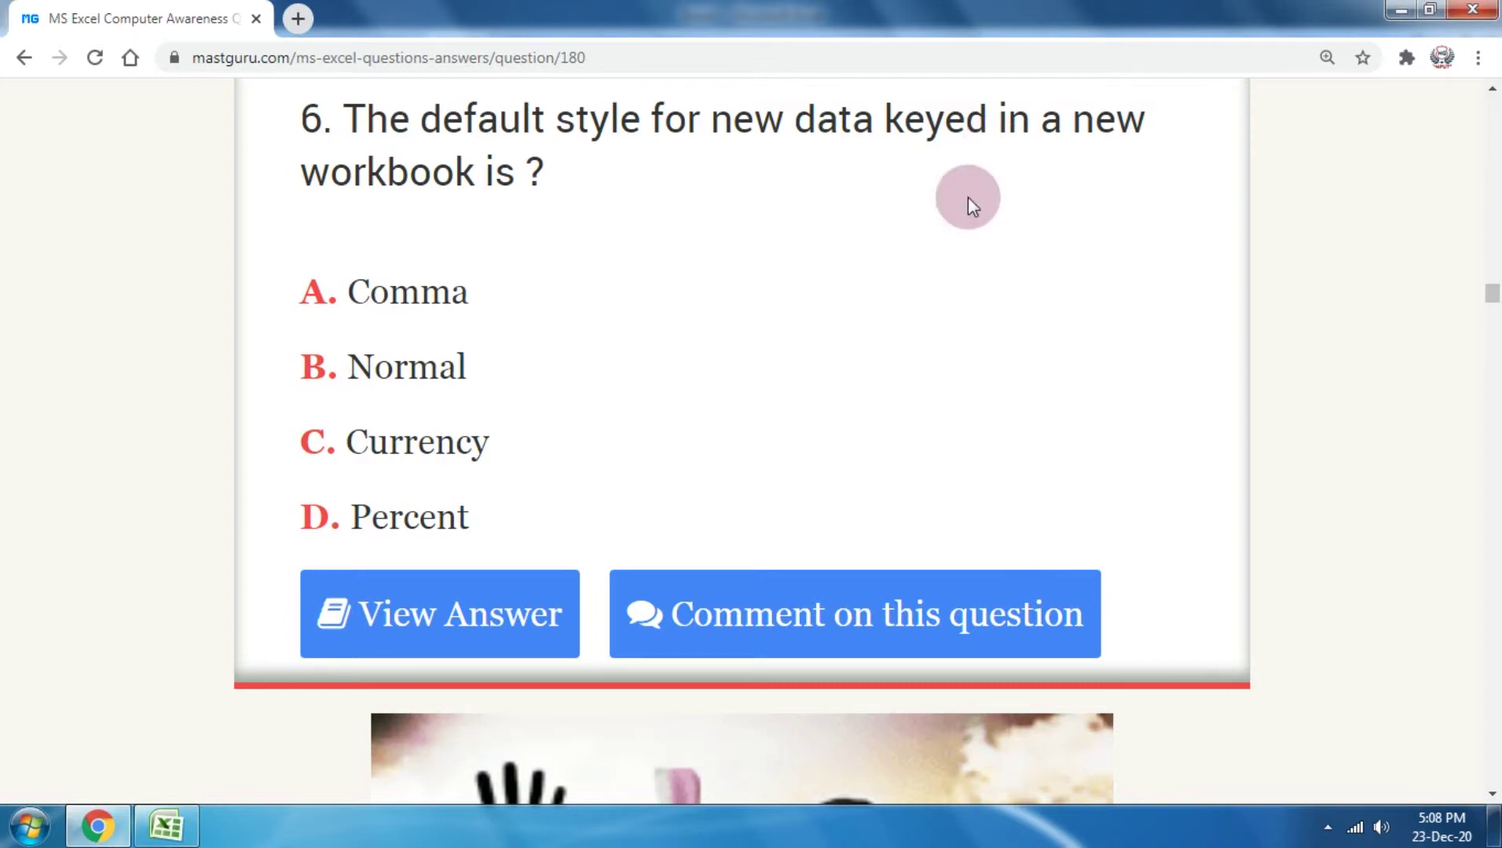
{"action": "left_click", "coordinate": [166, 825]}
Step: On the Home tab, enter 6655 in cell O6 and confirm it shows the General number format
{"action": "left_click", "coordinate": [616, 351]}
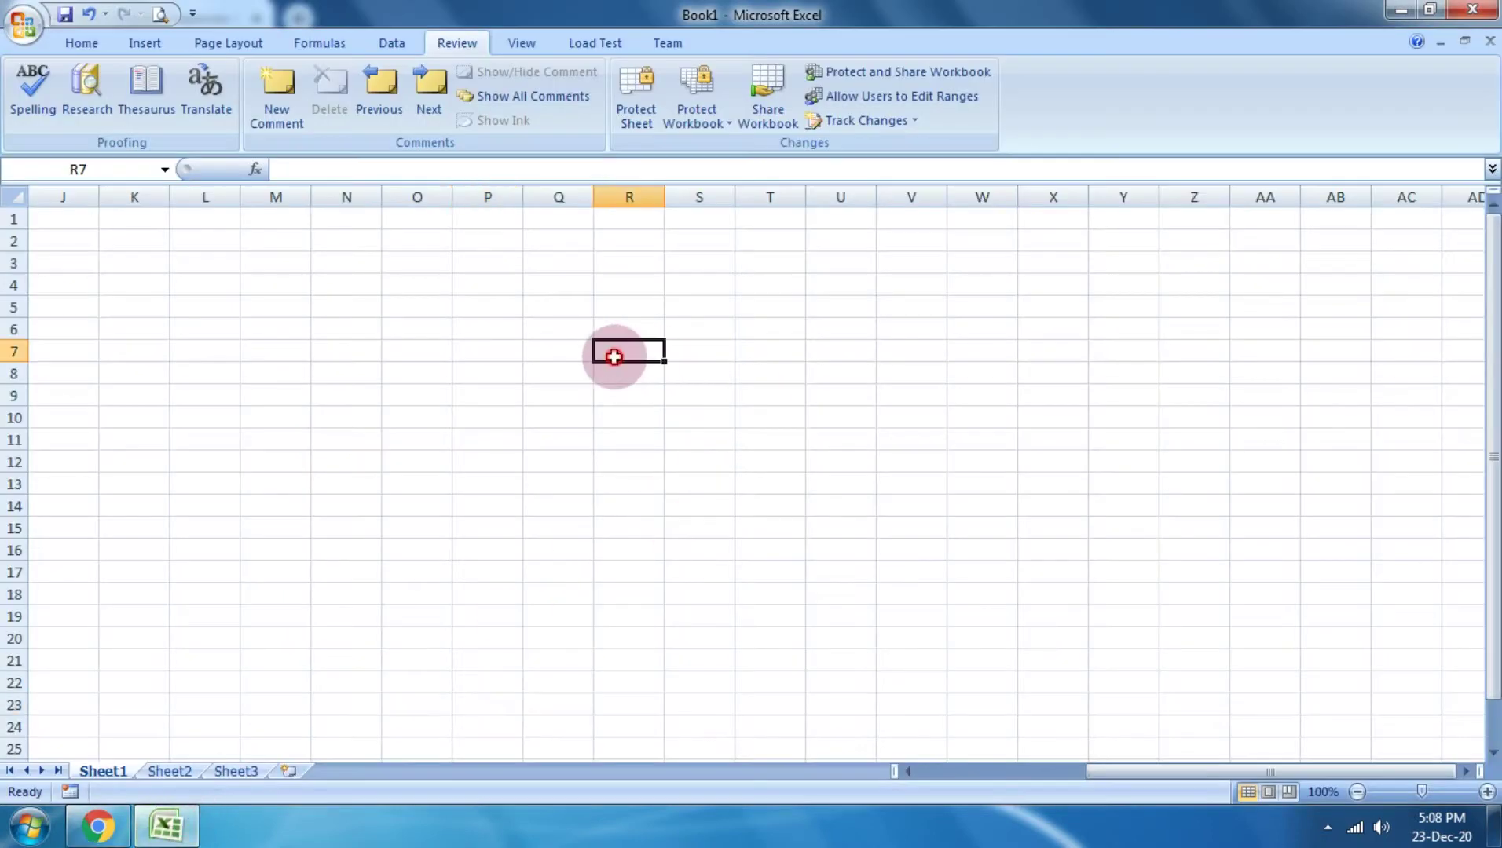
{"action": "left_click", "coordinate": [88, 40]}
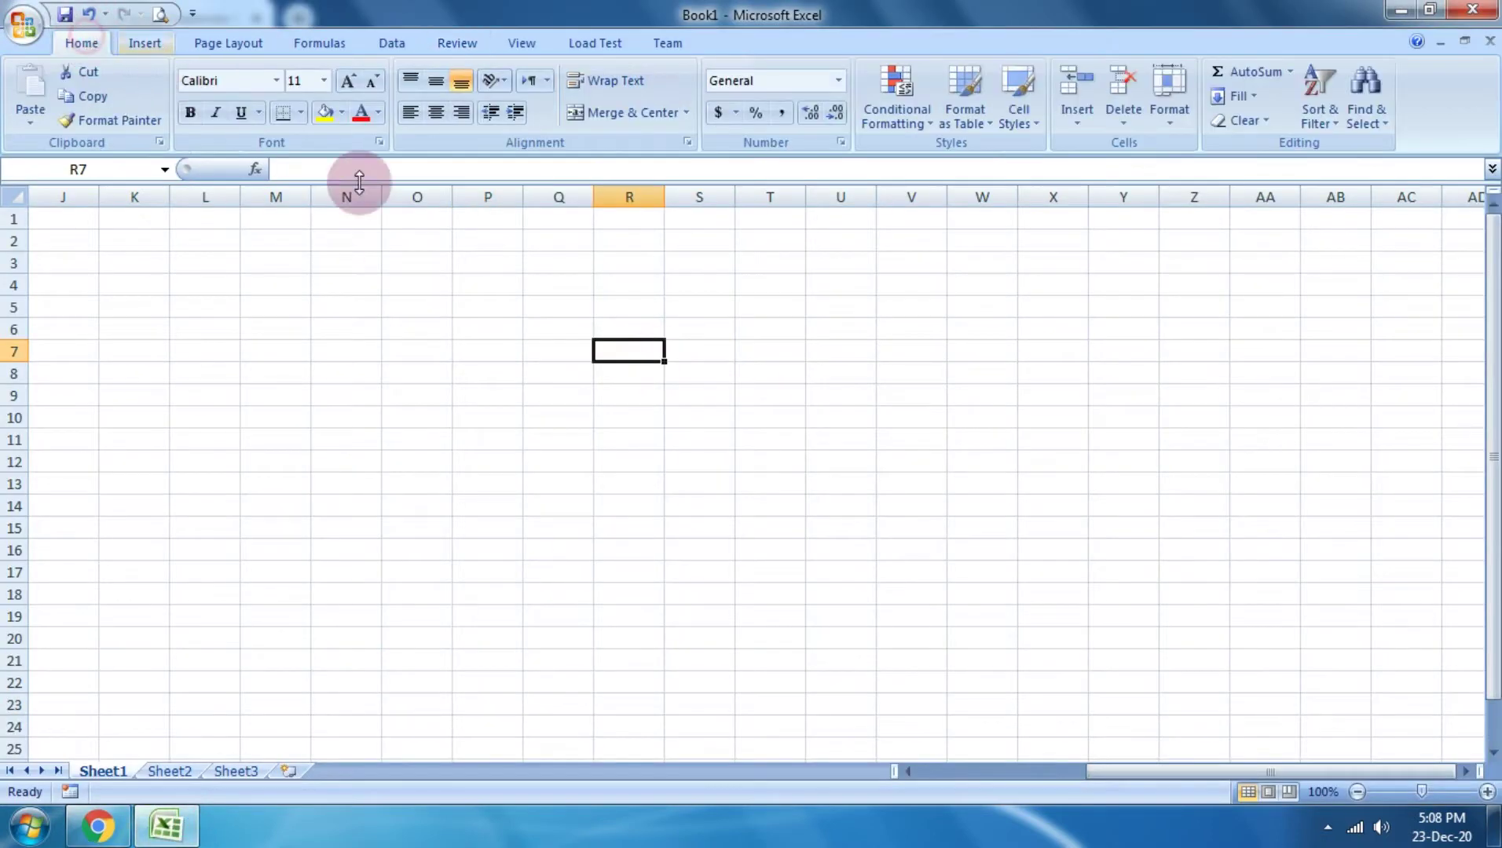
{"action": "left_click", "coordinate": [443, 326]}
{"action": "type", "text": "6655"}
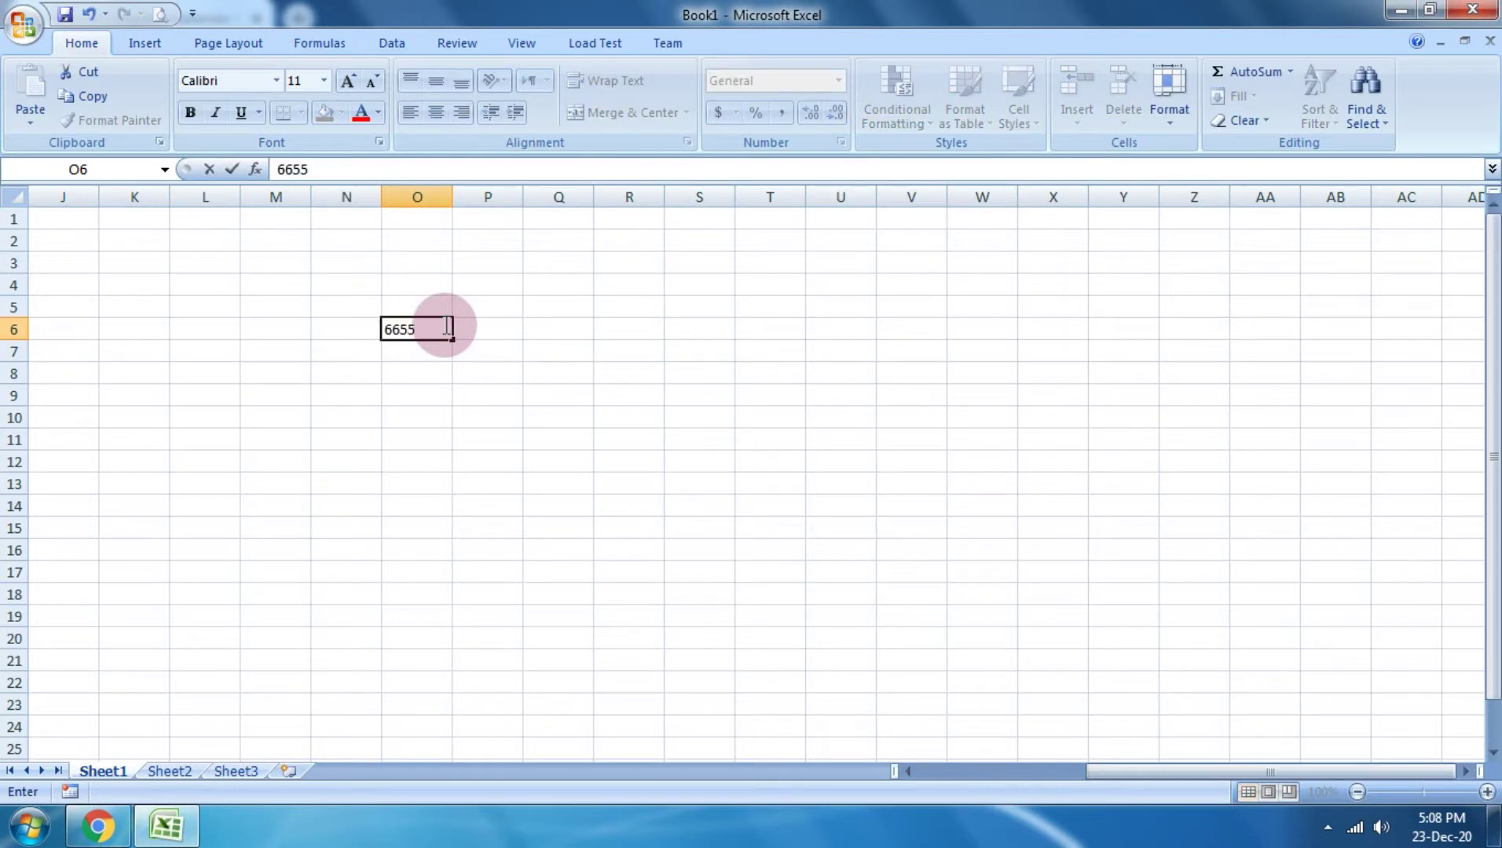
{"action": "key", "text": "Return"}
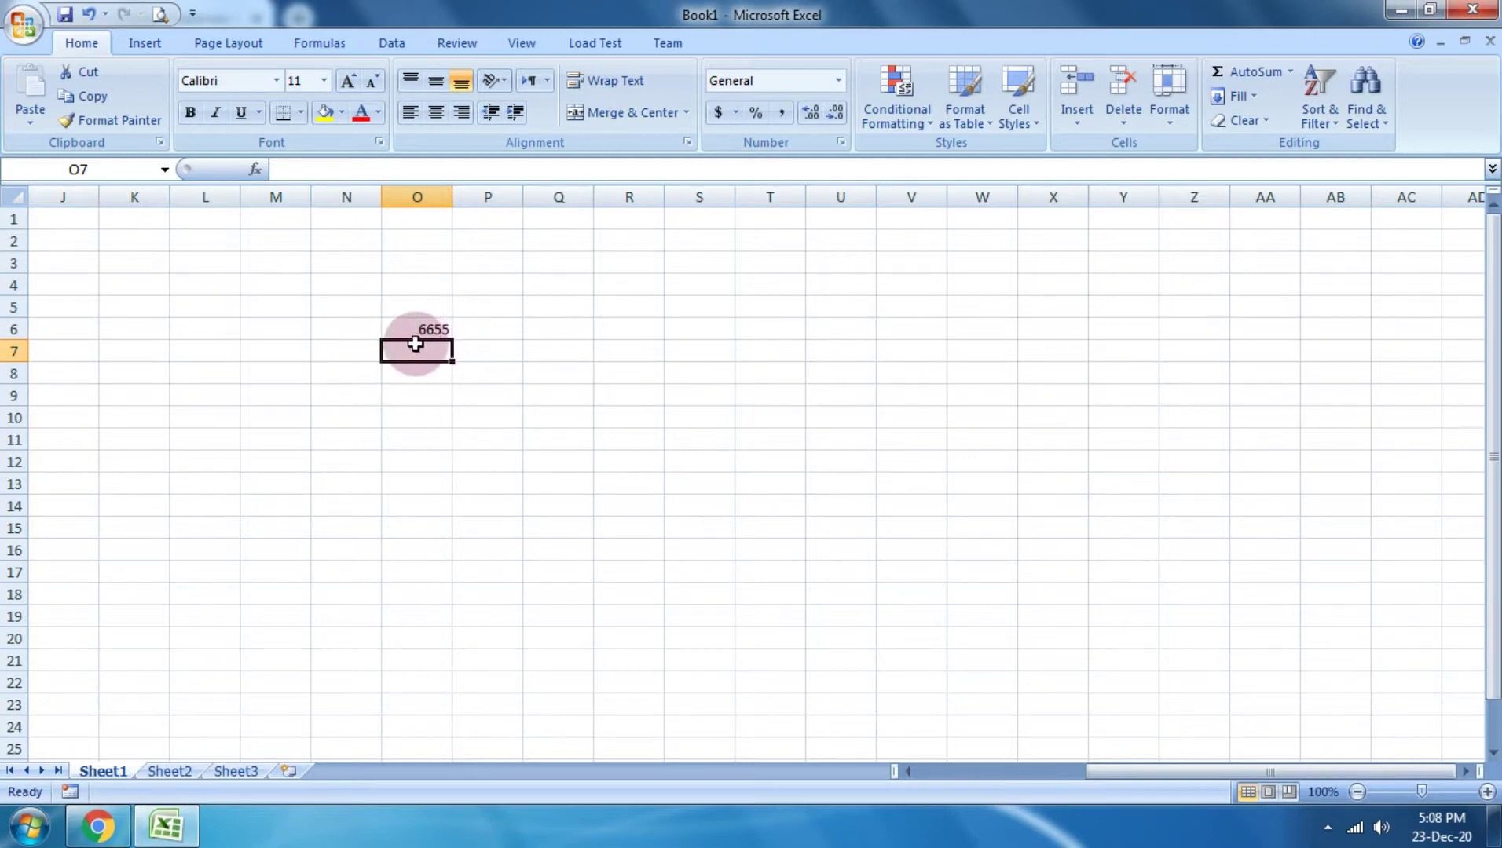
{"action": "left_click", "coordinate": [422, 328]}
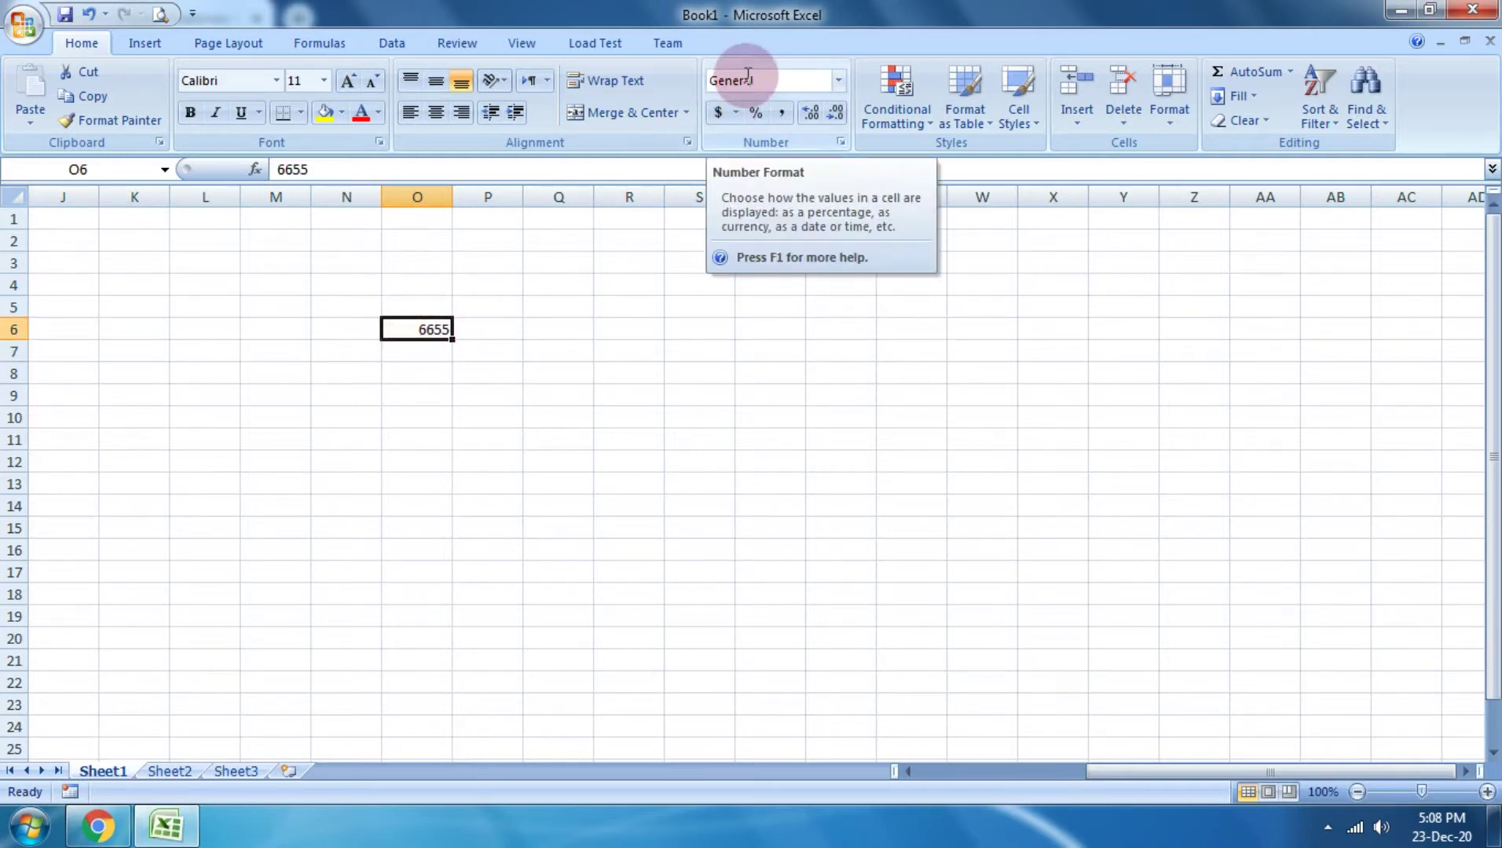
{"action": "left_click", "coordinate": [98, 823]}
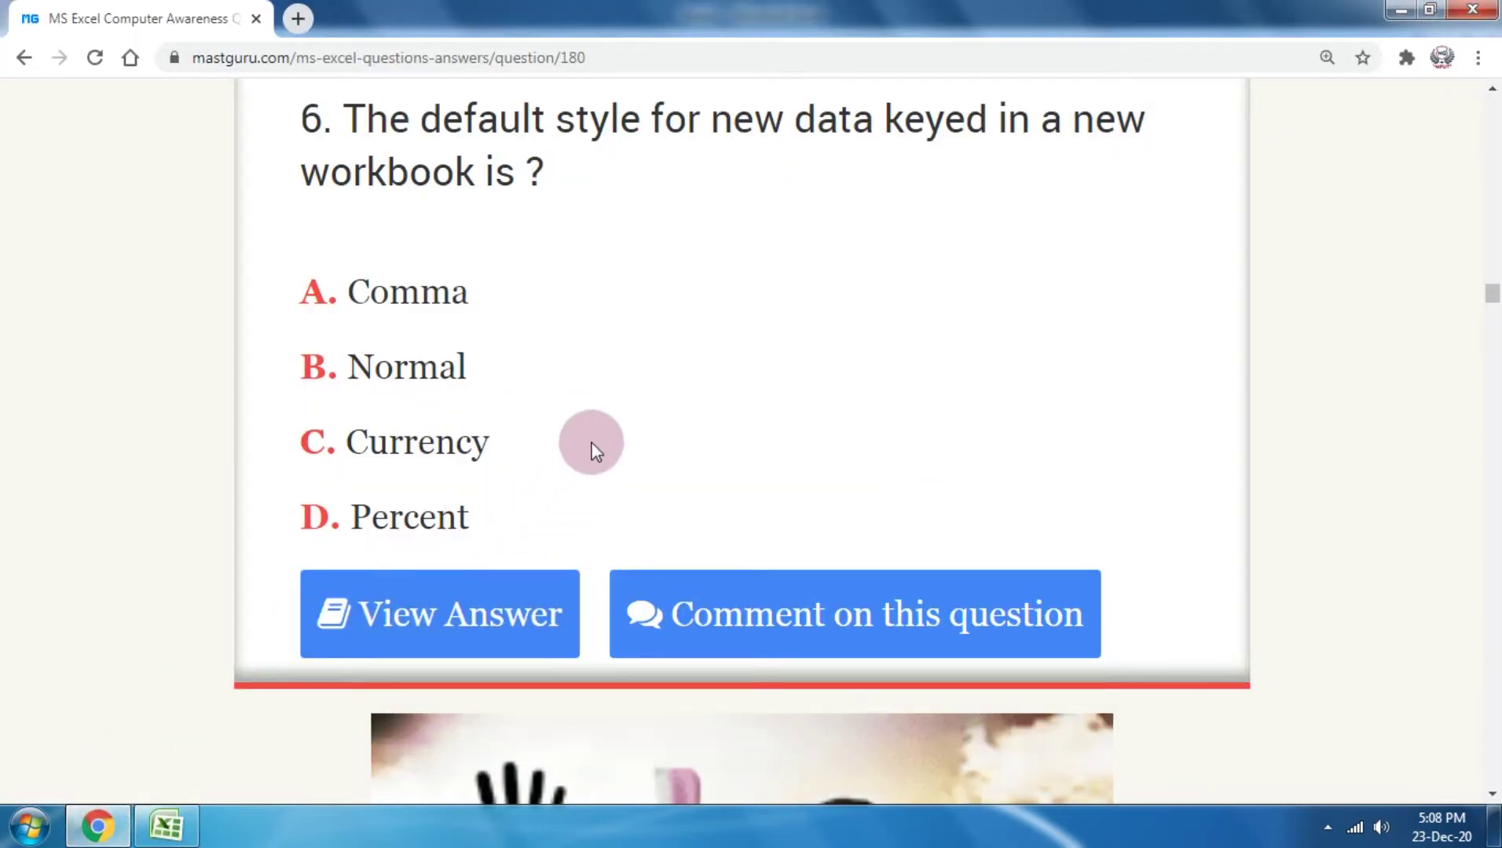
Step: Highlight the Normal and Currency options, scroll to question 7, keep the colour scheme, and open quiz page 2
{"action": "left_click_drag", "start_coordinate": [601, 397], "coordinate": [296, 370]}
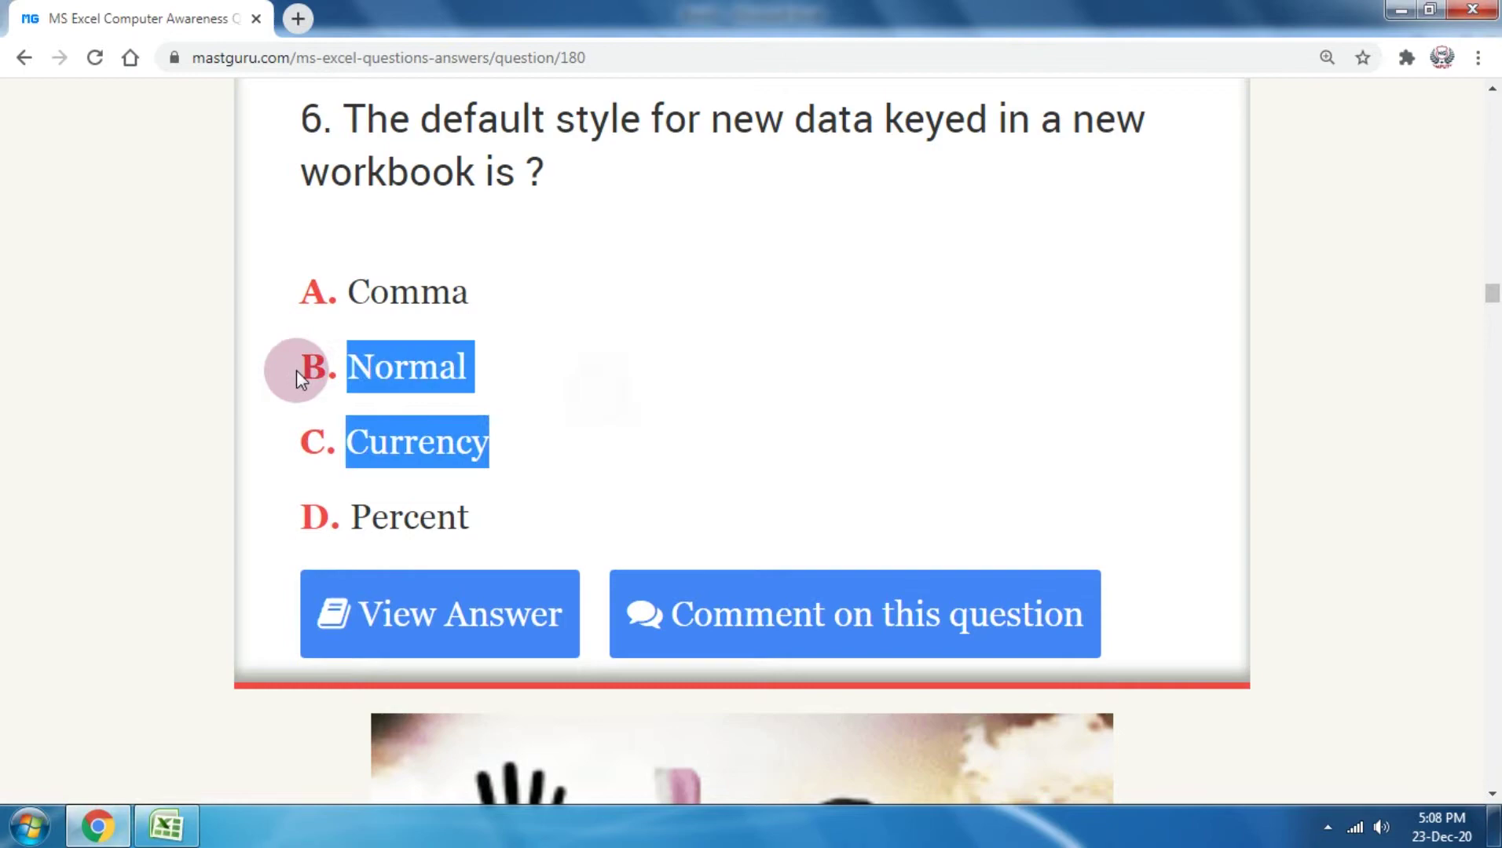
{"action": "left_click", "coordinate": [576, 351]}
{"action": "scroll", "coordinate": [576, 351], "scroll_direction": "down", "scroll_amount": 5}
{"action": "scroll", "coordinate": [576, 351], "scroll_direction": "down", "scroll_amount": 5}
{"action": "scroll", "coordinate": [576, 351], "scroll_direction": "down", "scroll_amount": 1}
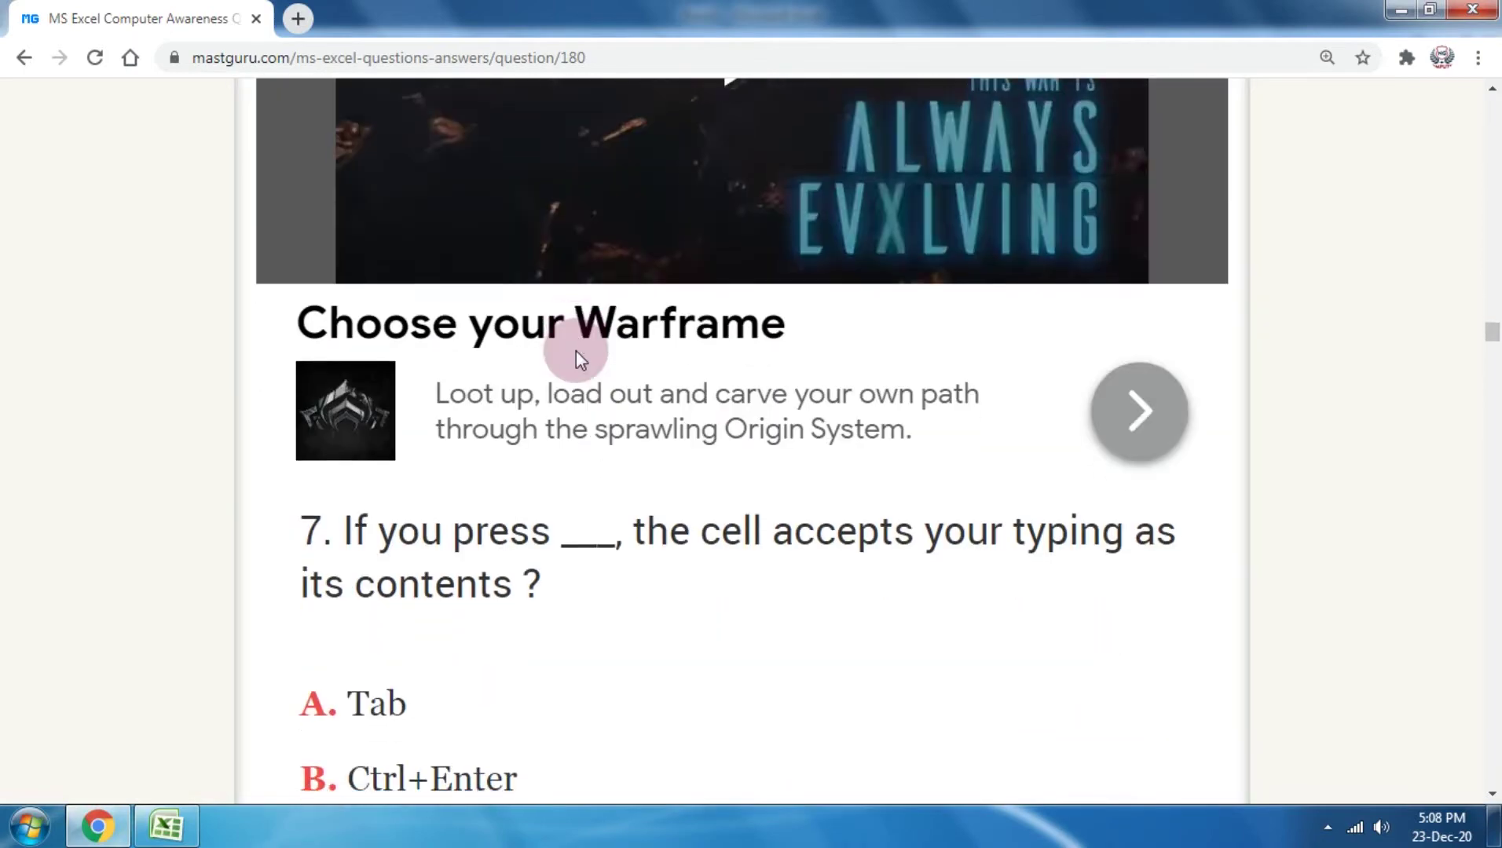
{"action": "scroll", "coordinate": [575, 351], "scroll_direction": "down", "scroll_amount": 5}
{"action": "scroll", "coordinate": [575, 351], "scroll_direction": "up", "scroll_amount": 1}
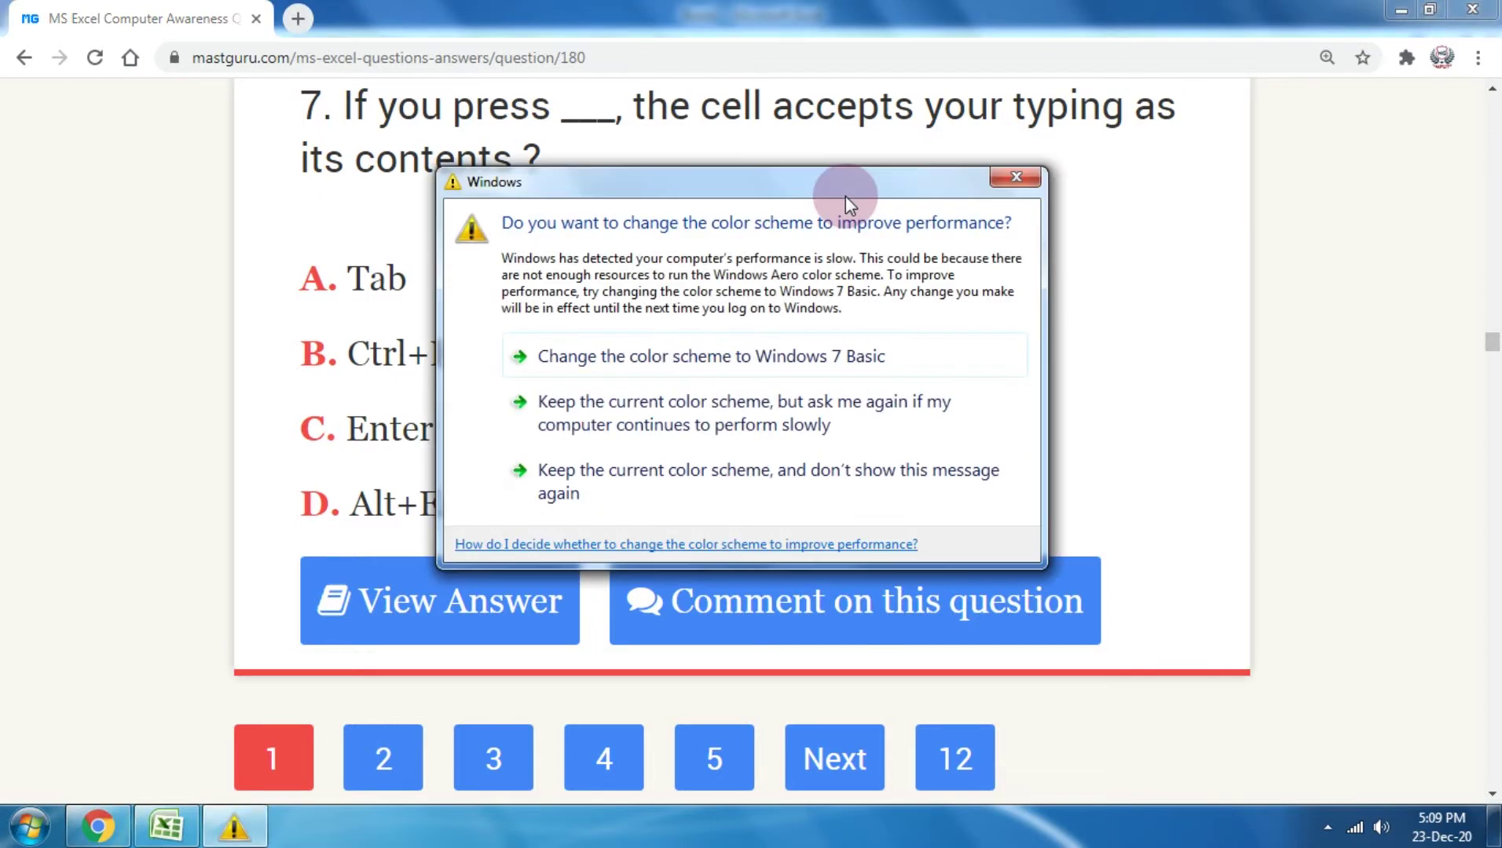
{"action": "left_click", "coordinate": [715, 478]}
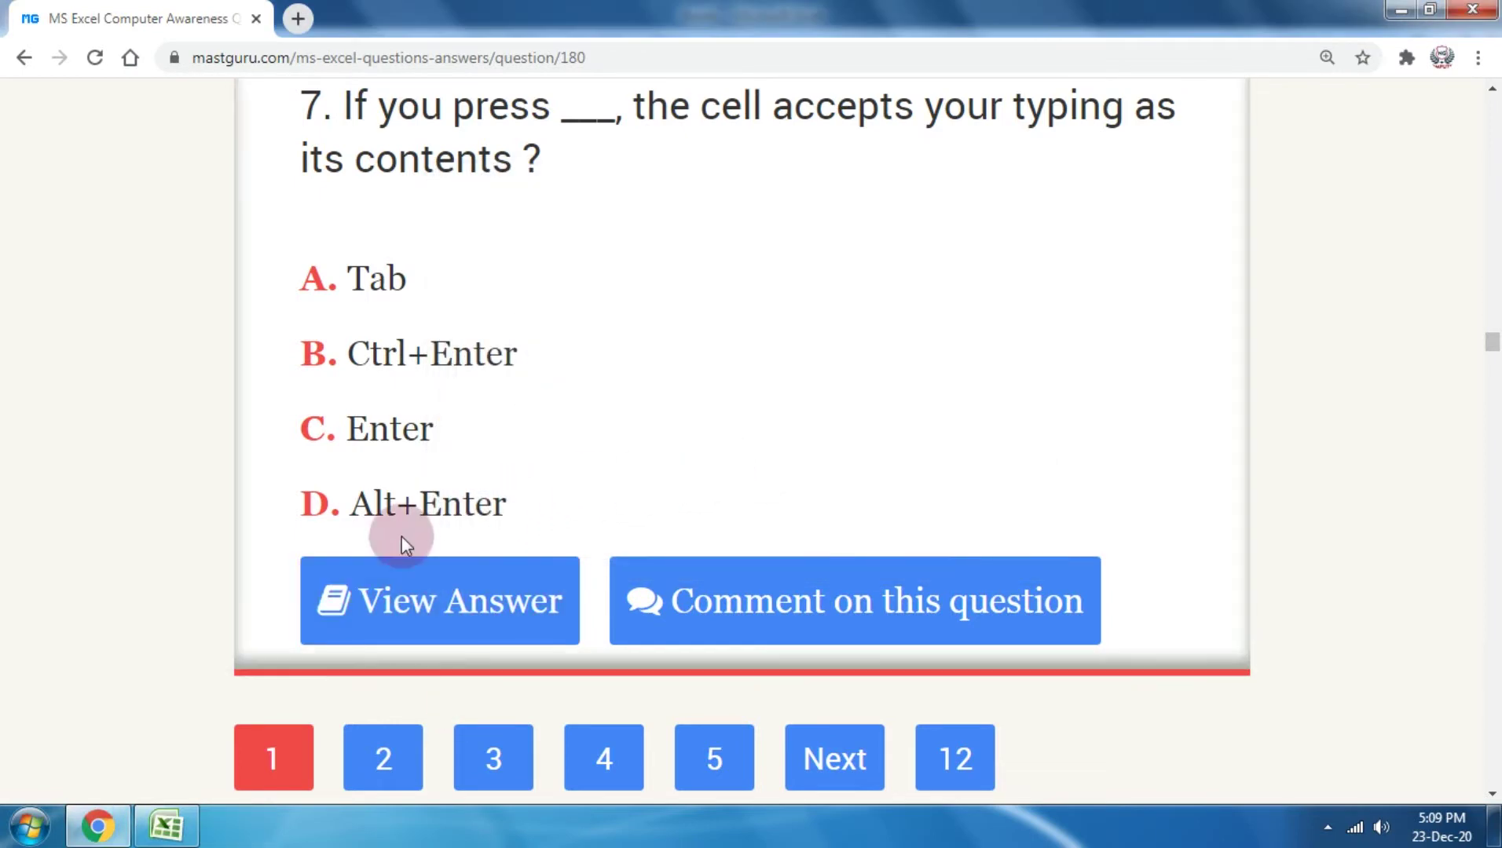
{"action": "left_click", "coordinate": [404, 758]}
Step: Dismiss the full-screen ad, scroll to question 8, and close the ad tab that opened
{"action": "left_click", "coordinate": [1456, 142]}
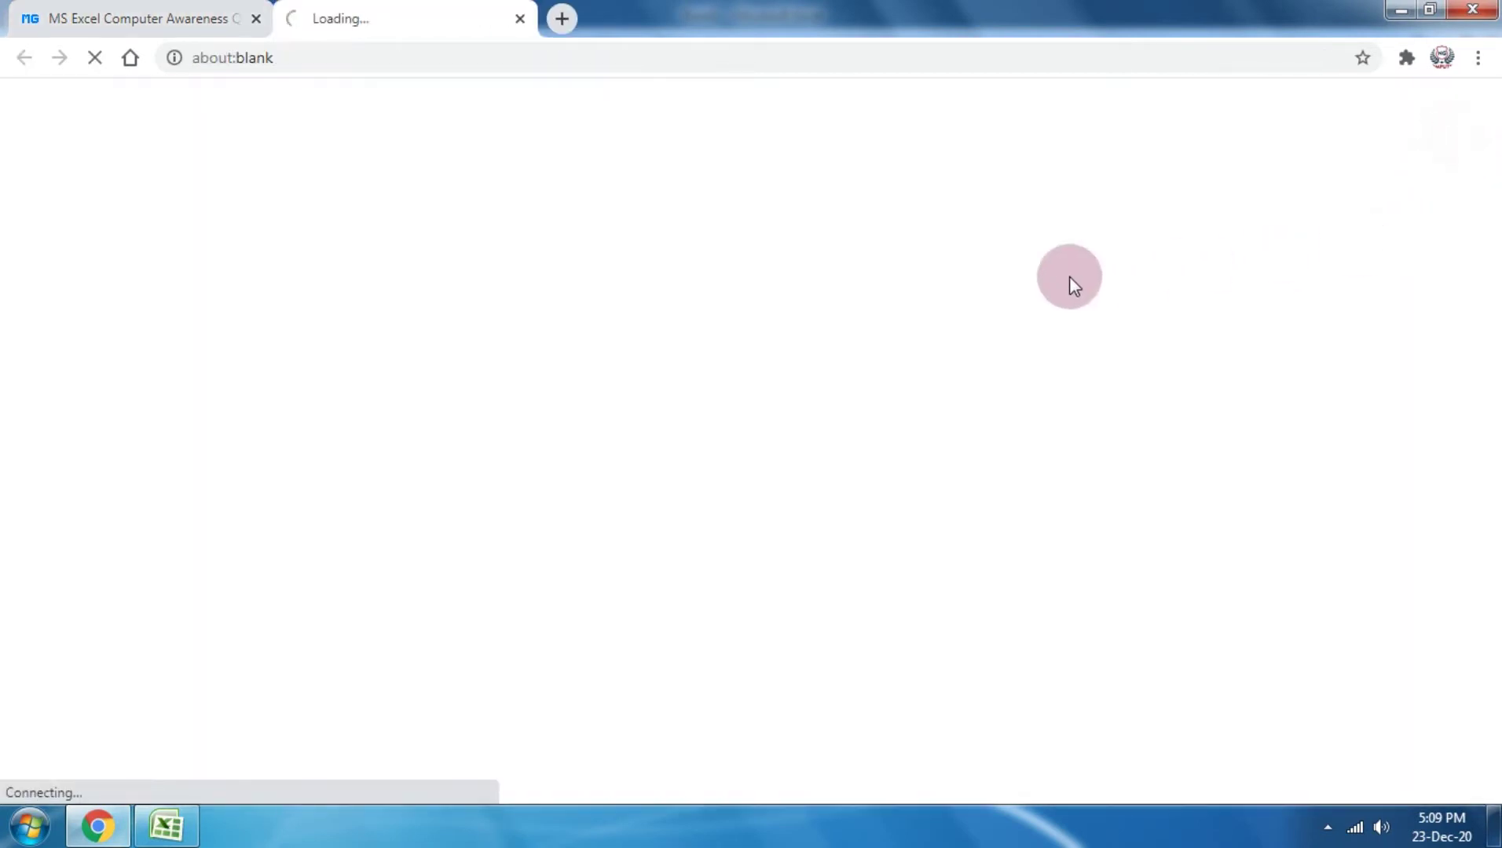
{"action": "left_click", "coordinate": [517, 18]}
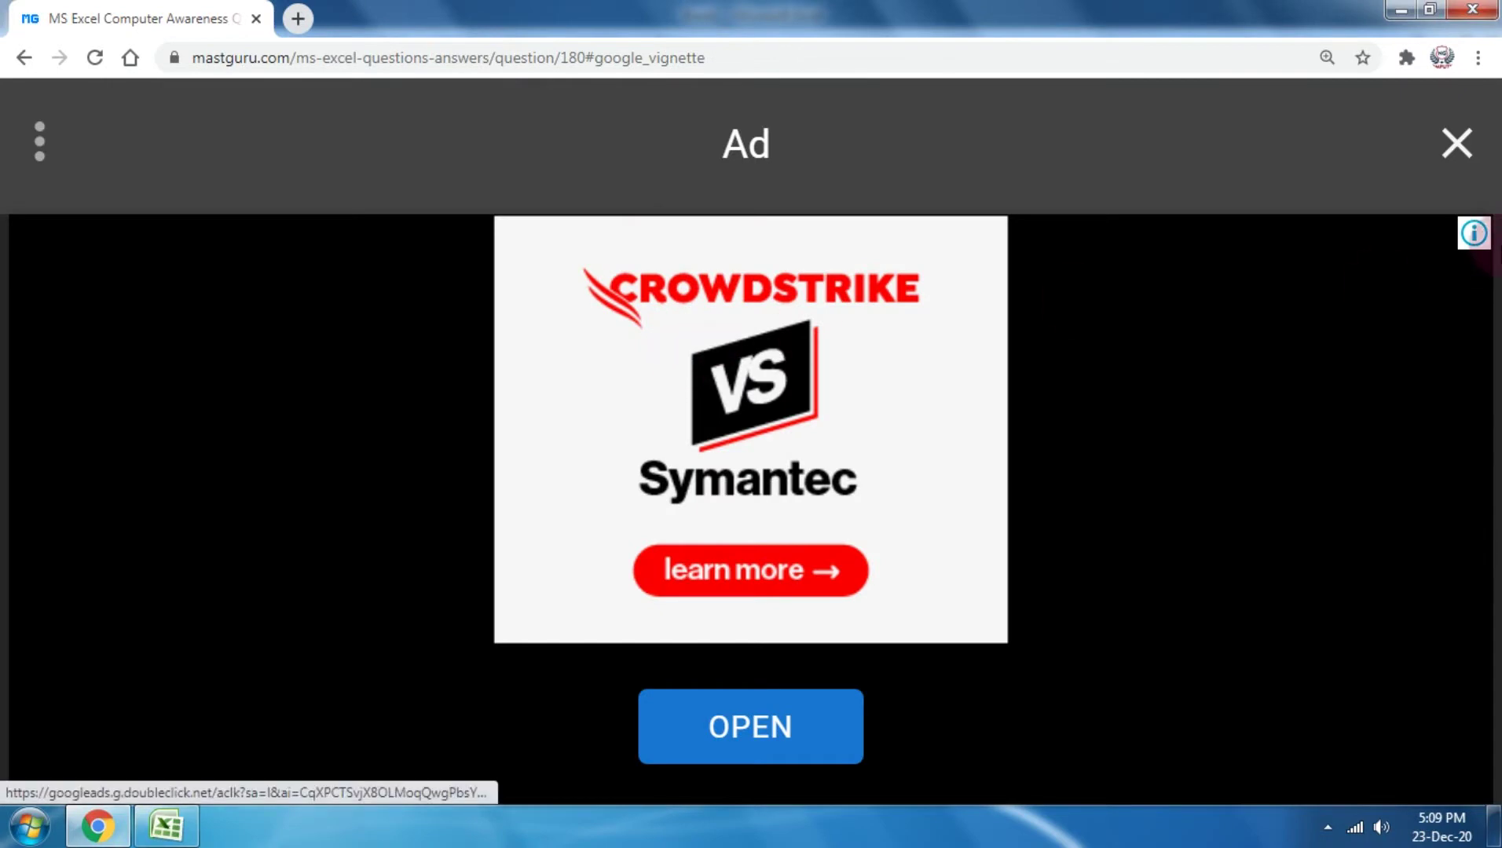
{"action": "left_click", "coordinate": [1454, 144]}
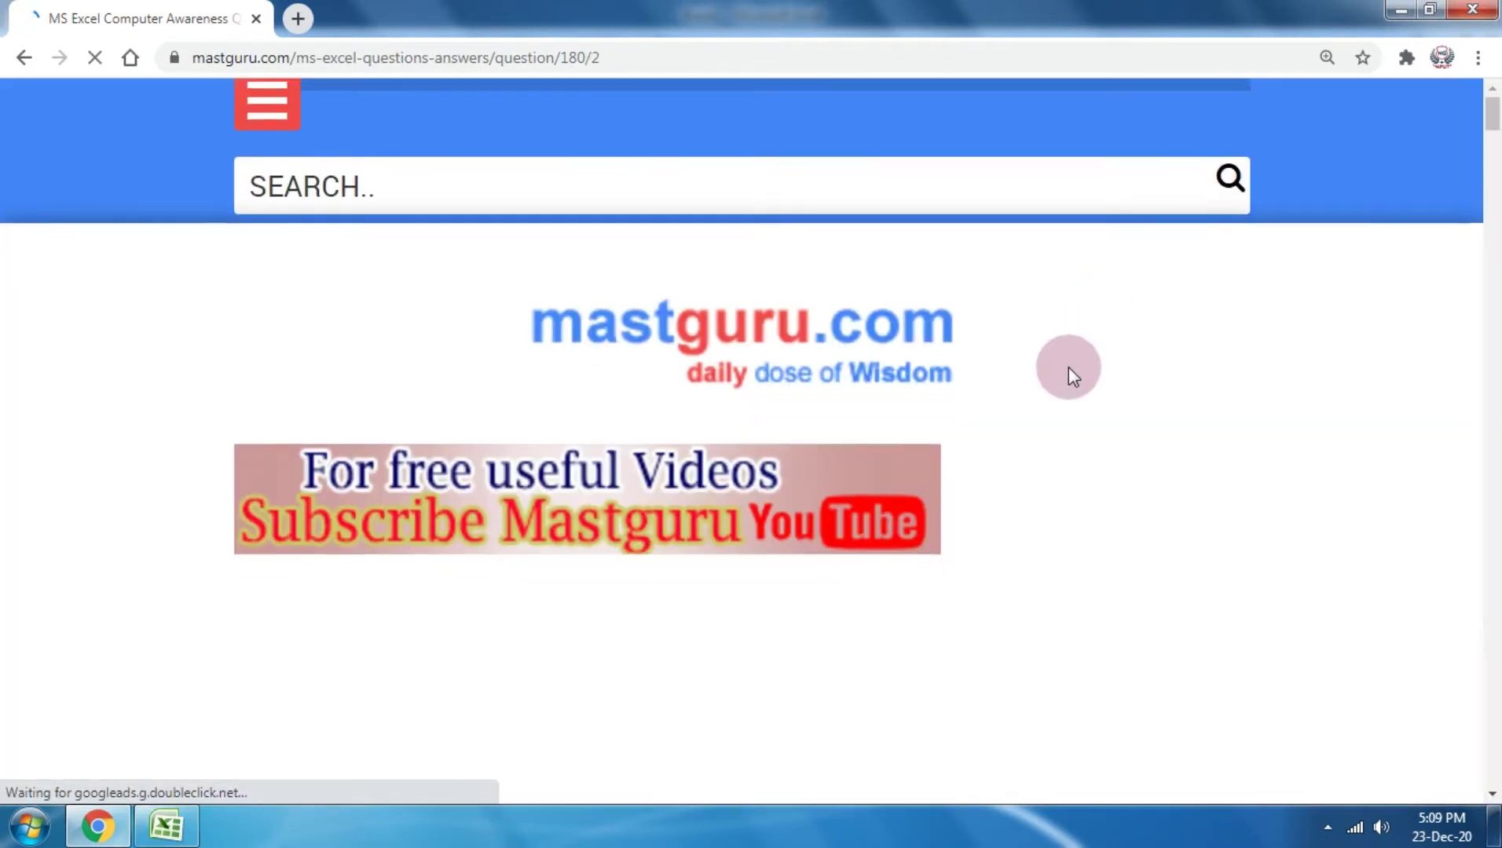
{"action": "scroll", "coordinate": [1067, 367], "scroll_direction": "down", "scroll_amount": 10}
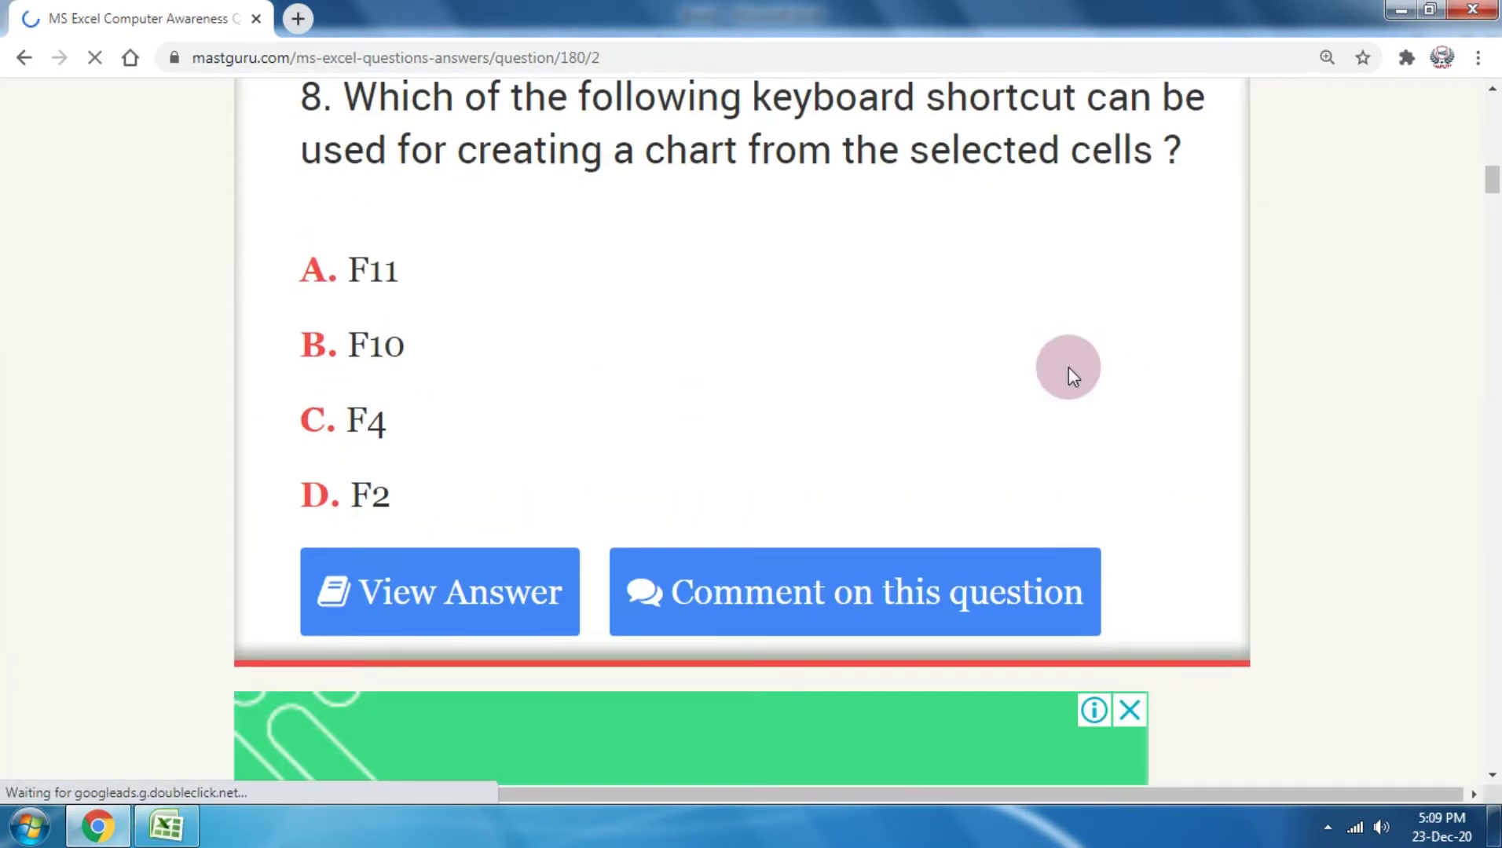
{"action": "left_click", "coordinate": [1067, 367]}
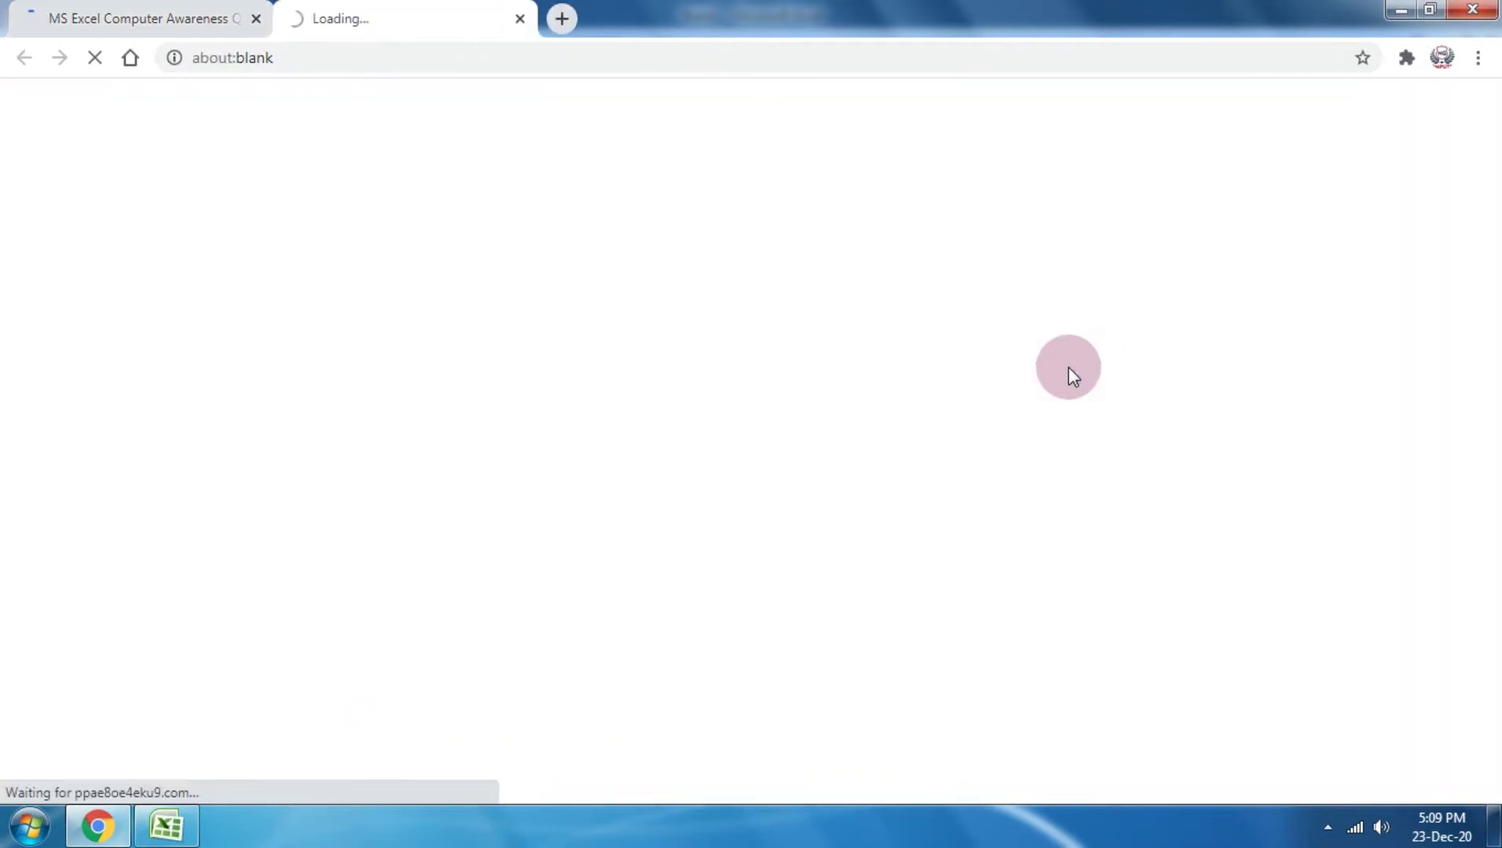
{"action": "left_click", "coordinate": [520, 18]}
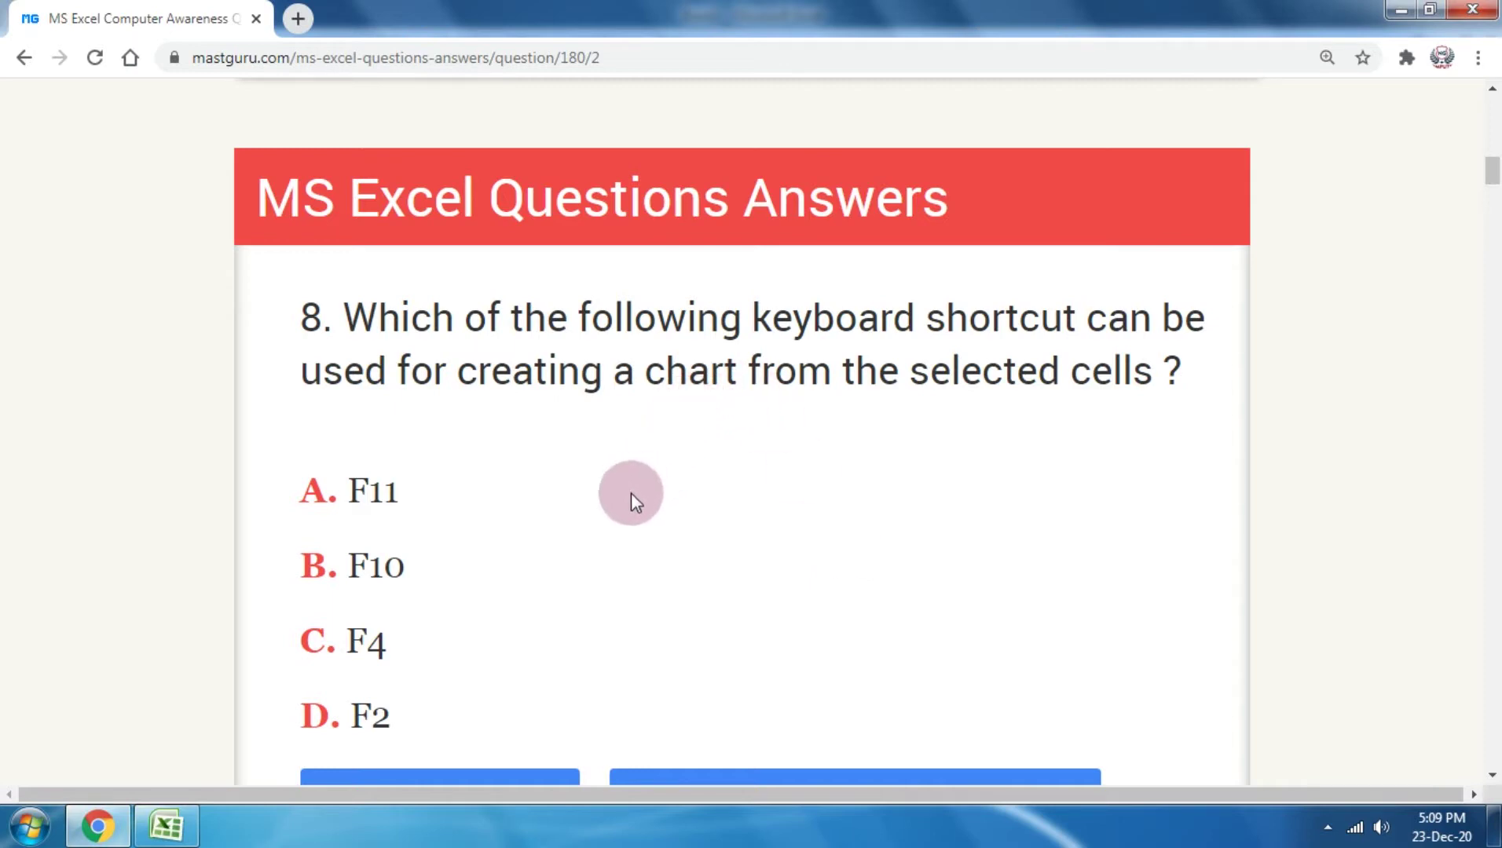
Step: Reopen the NAINA workbook from Excel's Recent Documents list
{"action": "left_click", "coordinate": [191, 822]}
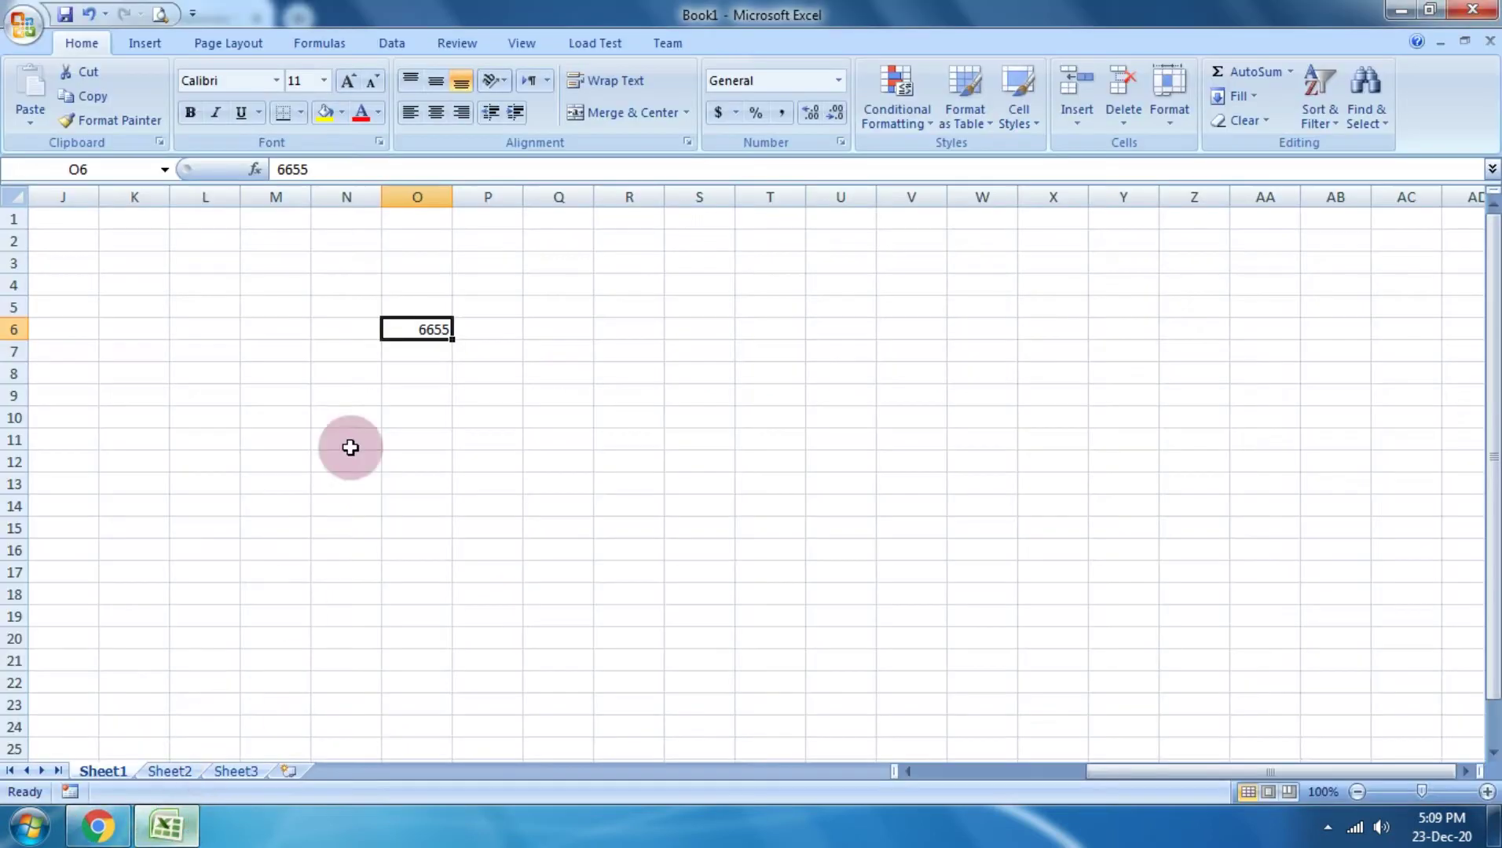
{"action": "left_click", "coordinate": [24, 23]}
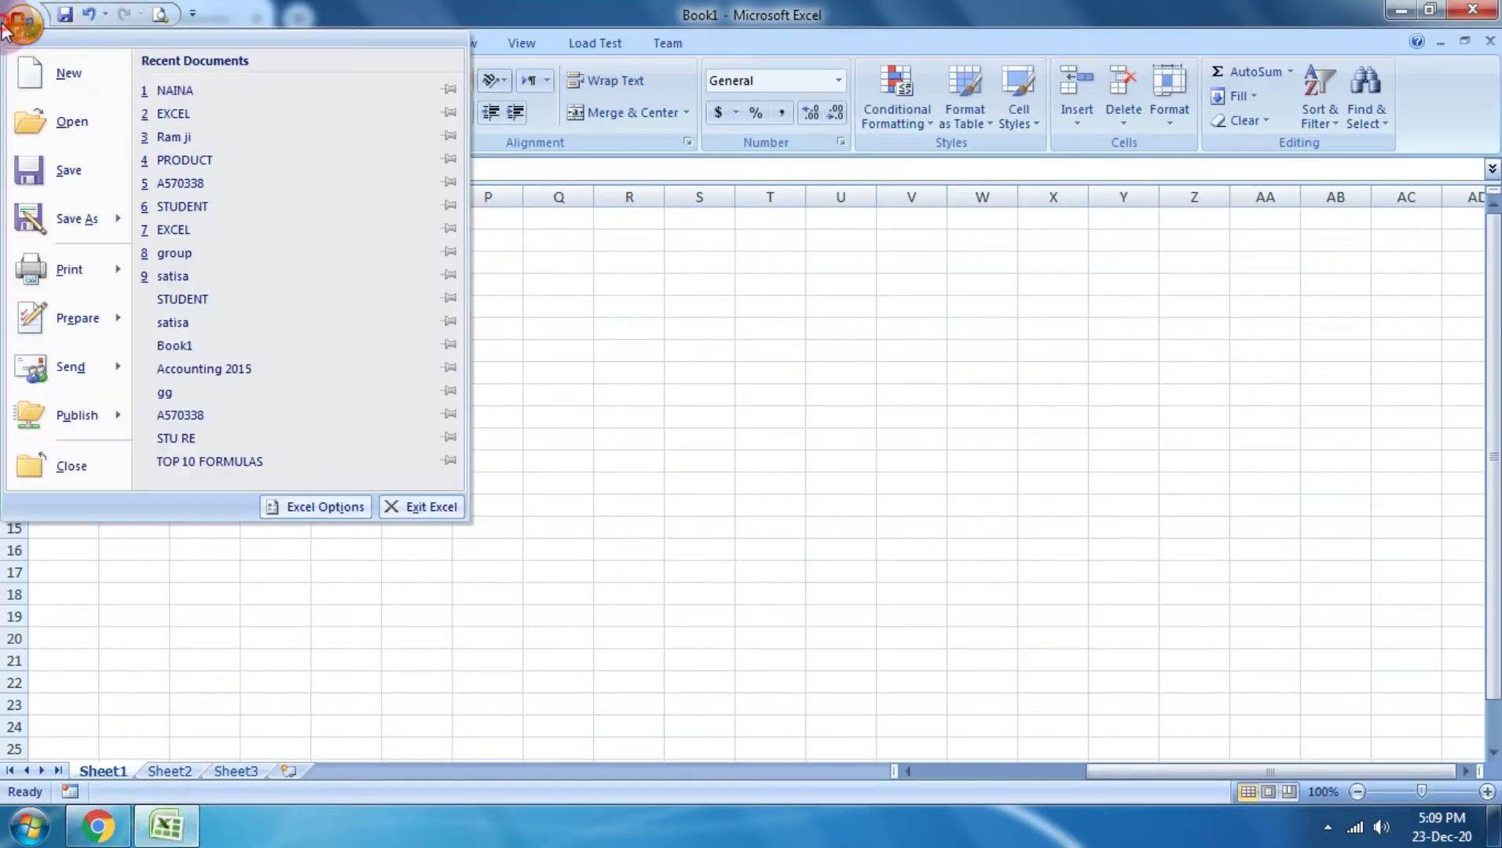
{"action": "left_click", "coordinate": [206, 90]}
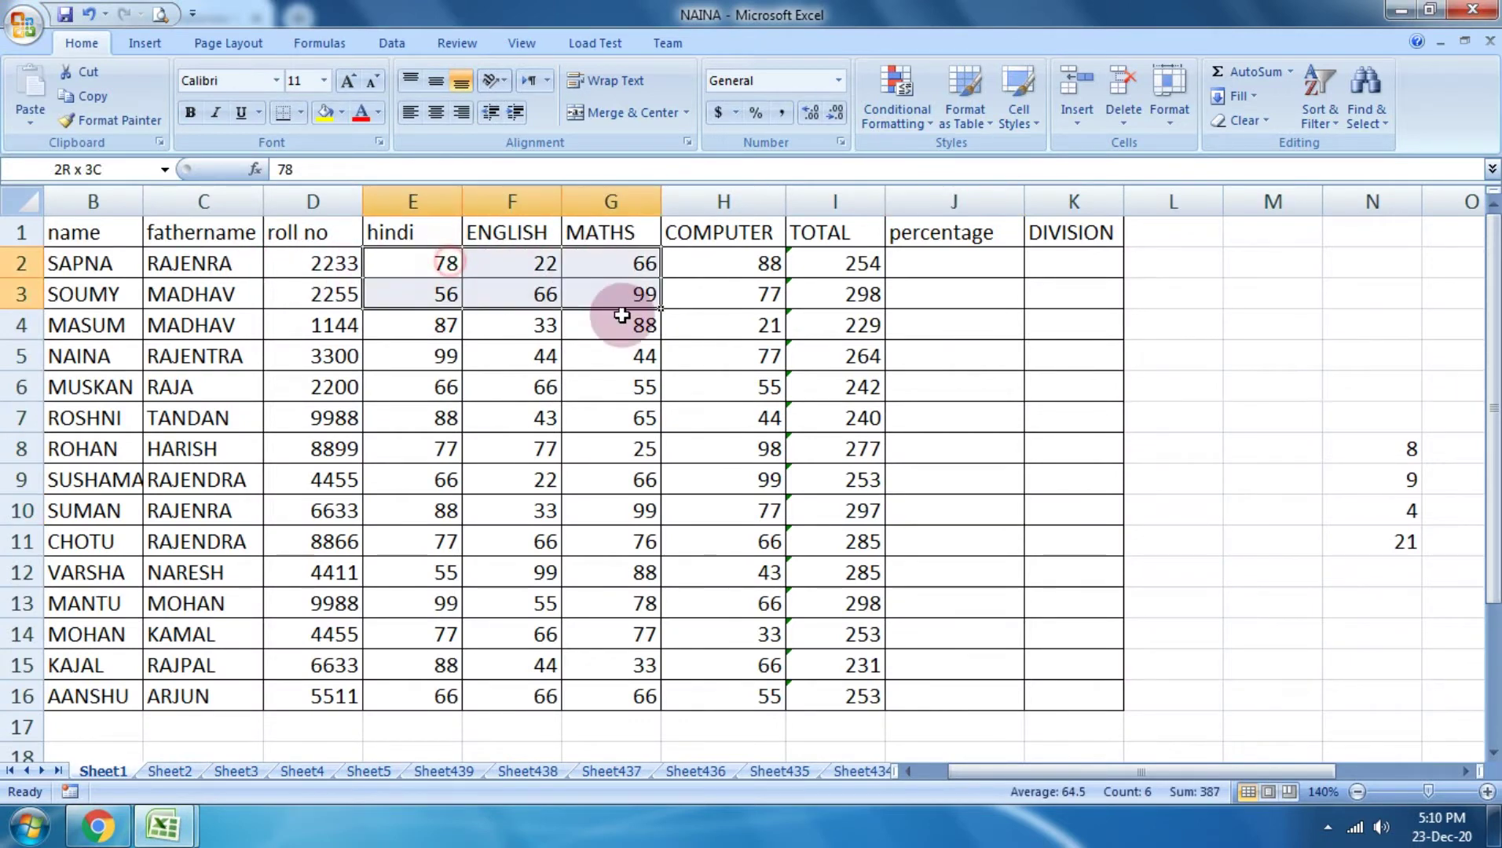
Step: Chart the hindi to COMPUTER marks with headings using F11, then close NAINA without saving
{"action": "left_click_drag", "start_coordinate": [455, 261], "coordinate": [707, 516]}
{"action": "mouse_move", "coordinate": [392, 231]}
{"action": "left_mouse_down"}
{"action": "mouse_move", "coordinate": [676, 497]}
{"action": "mouse_move", "coordinate": [681, 611]}
{"action": "left_mouse_up"}
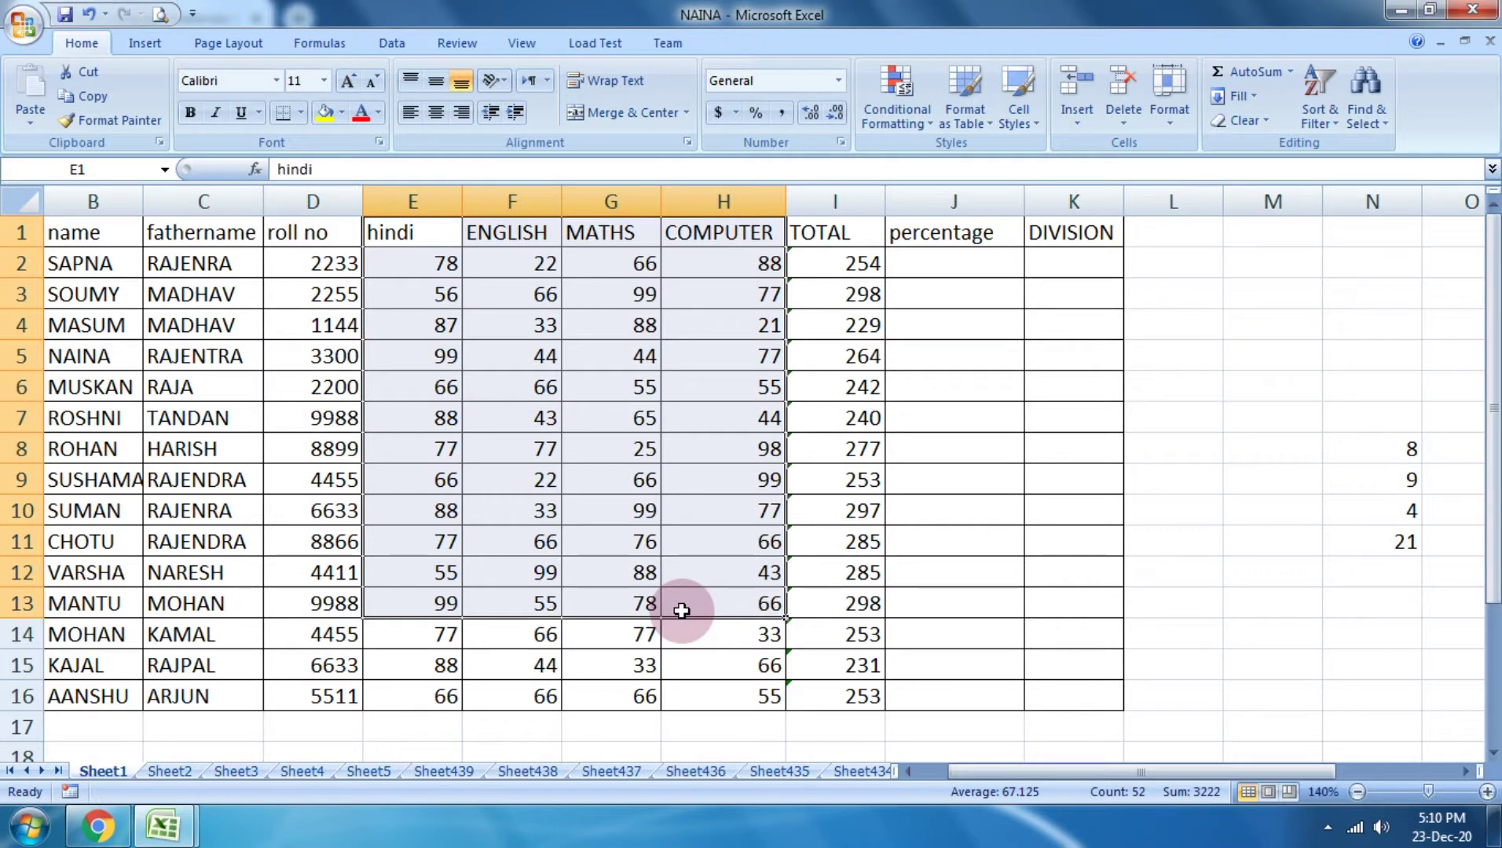
{"action": "key", "text": "alt"}
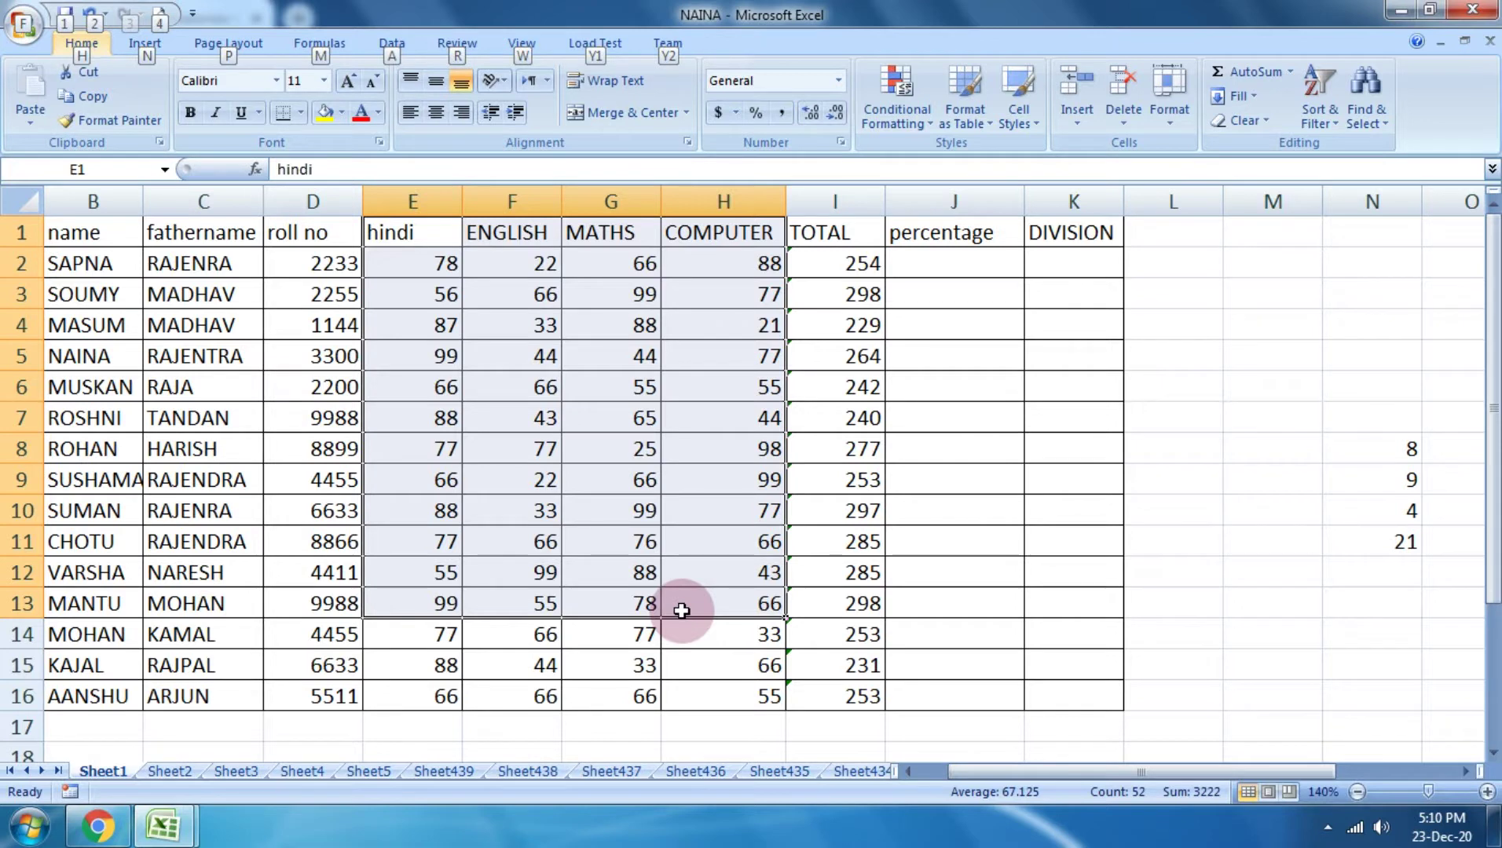
{"action": "left_click", "coordinate": [519, 295]}
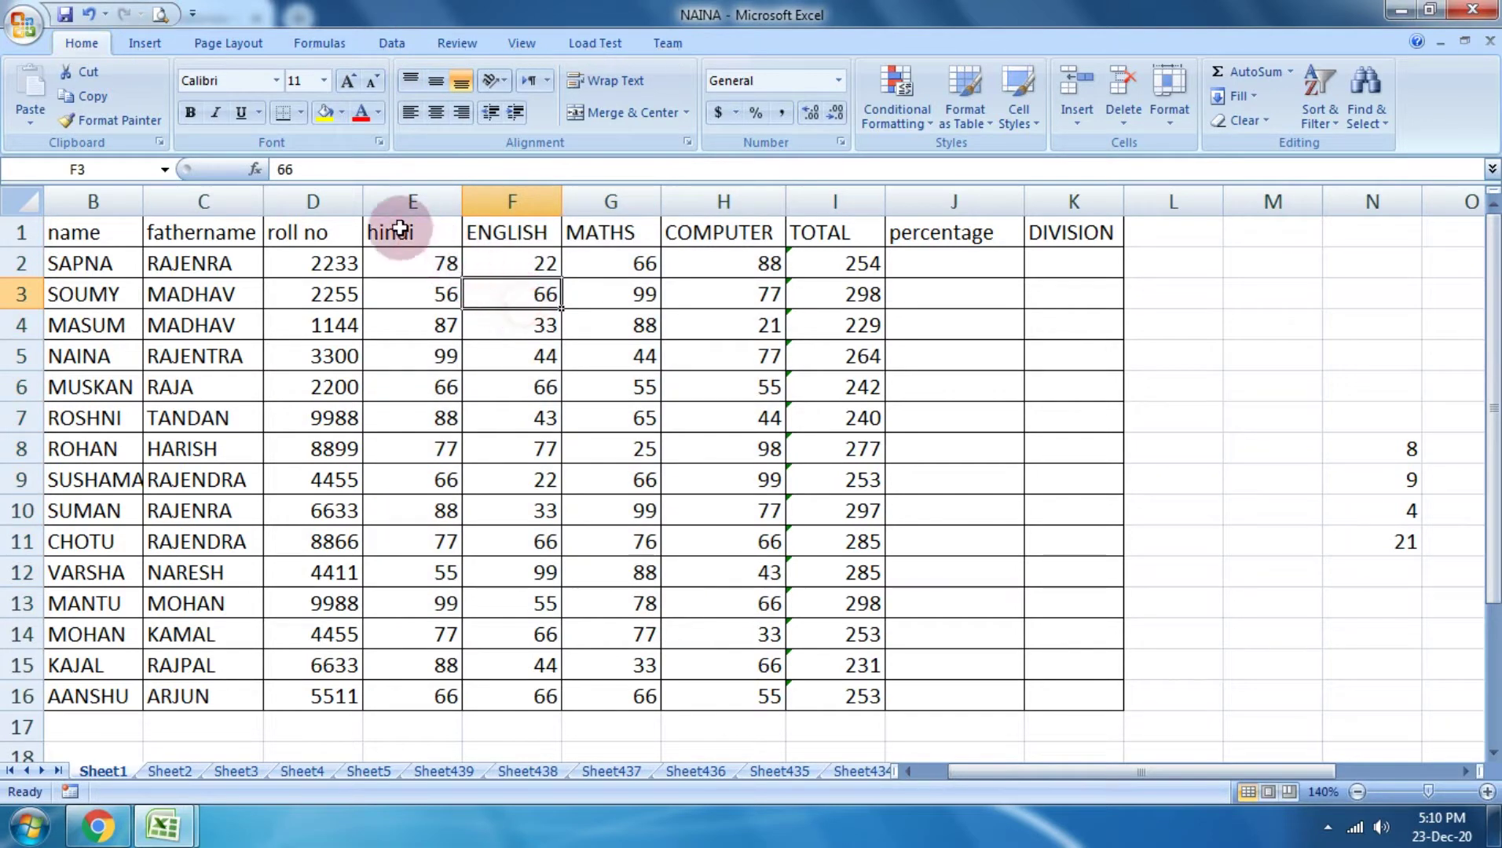
{"action": "left_click_drag", "start_coordinate": [400, 228], "coordinate": [738, 610]}
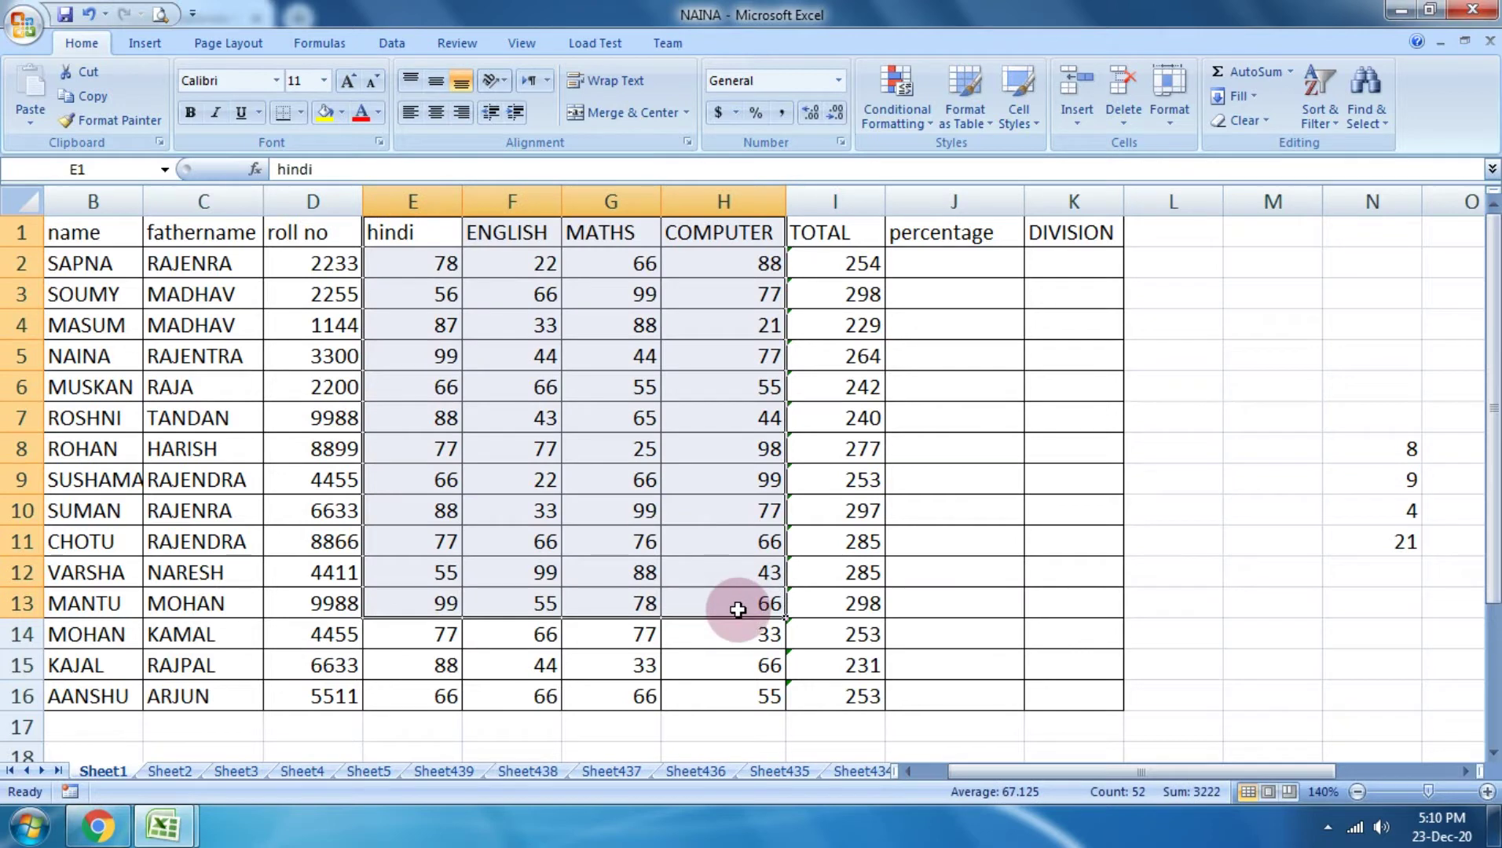
{"action": "key", "text": "F11"}
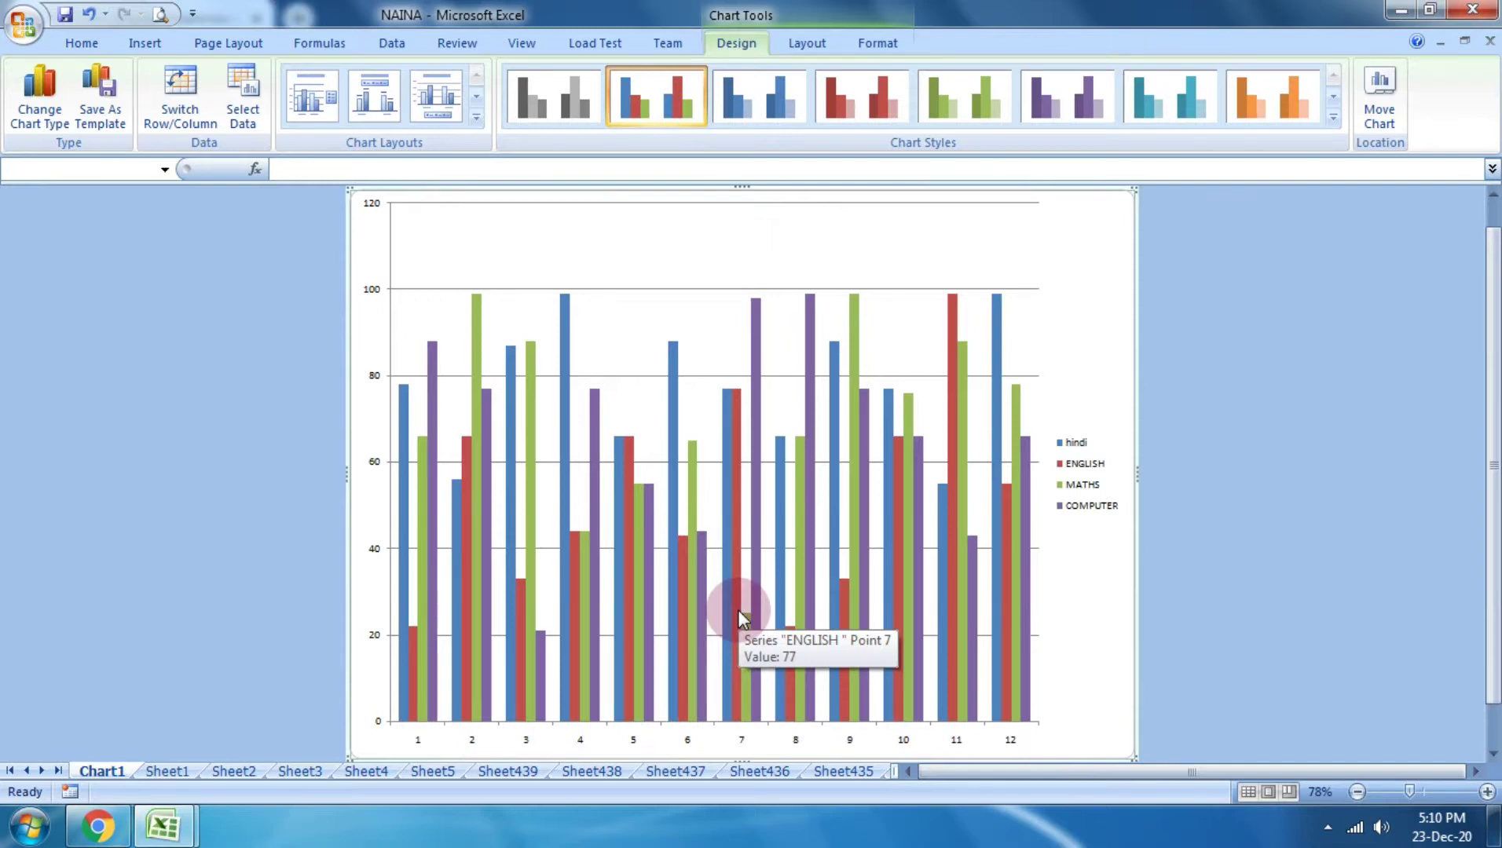
{"action": "left_click", "coordinate": [1472, 9]}
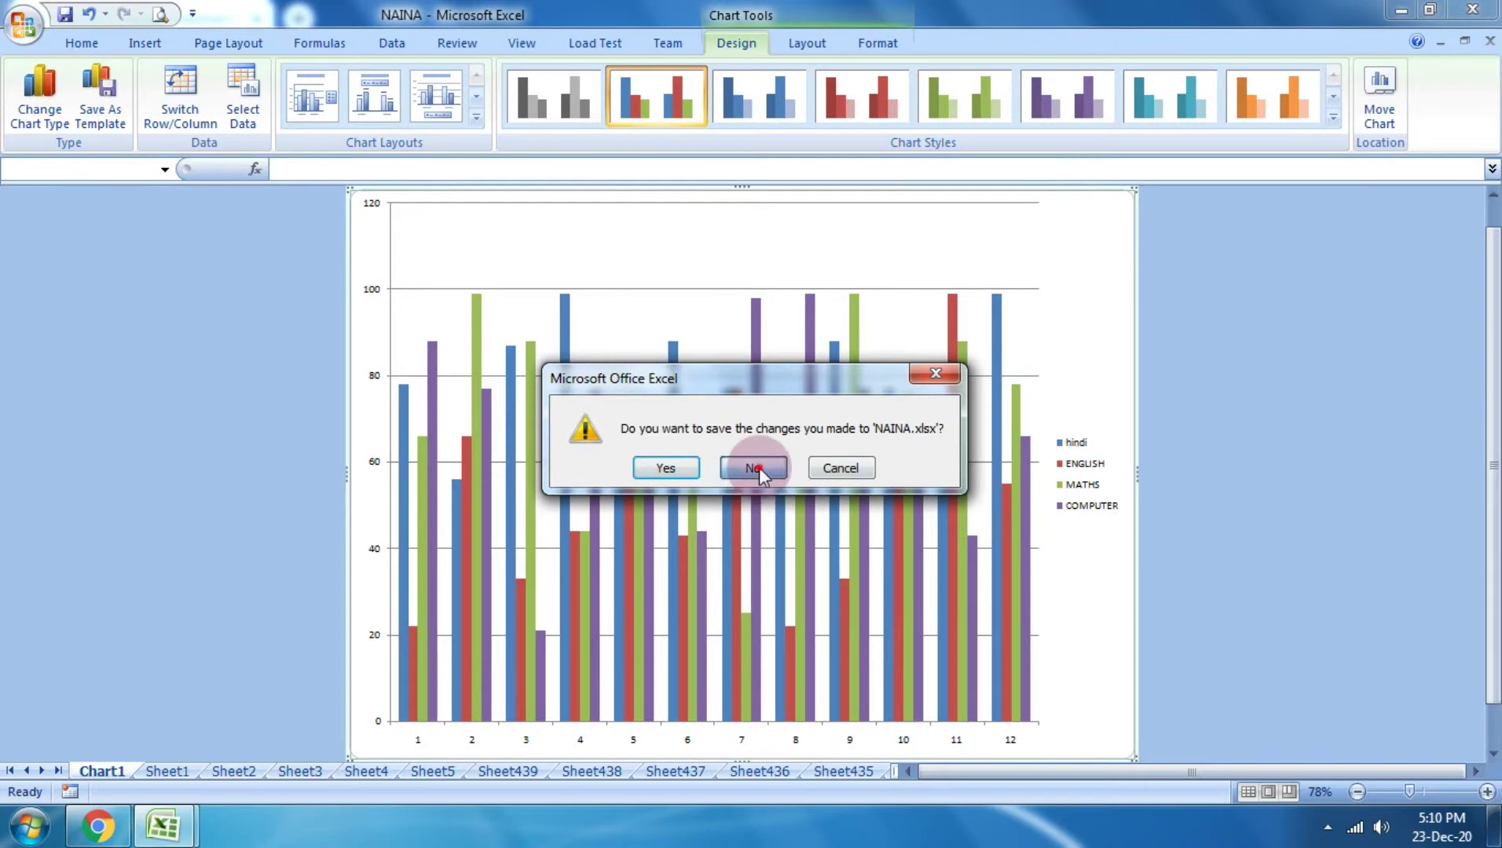
{"action": "left_click", "coordinate": [755, 469]}
Step: Scroll the quiz to question 9 on the formula palette, then select cell Q10 in Book1
{"action": "left_click", "coordinate": [93, 823]}
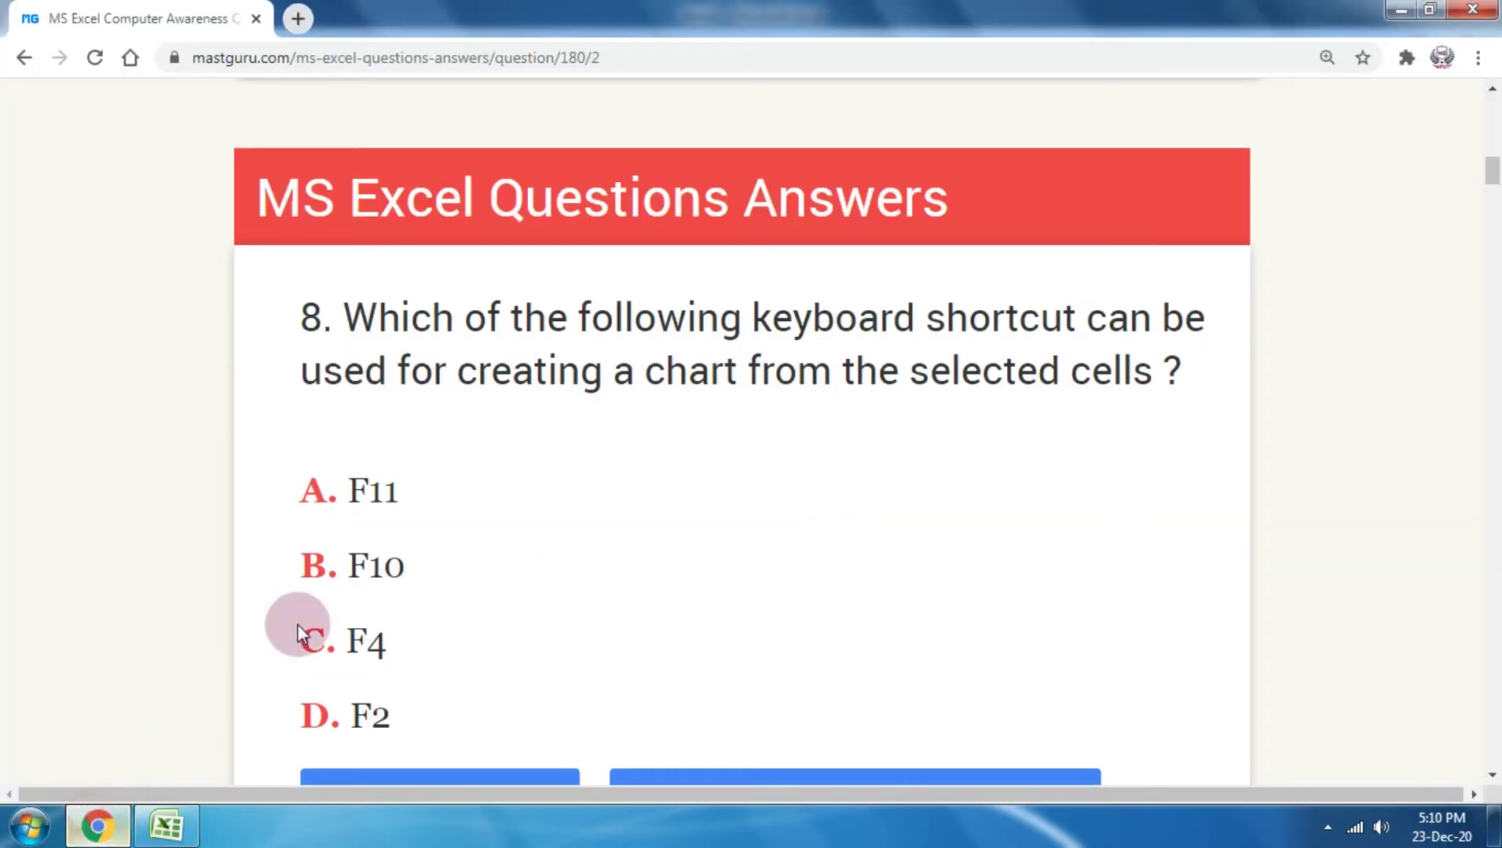
{"action": "scroll", "coordinate": [353, 582], "scroll_direction": "down", "scroll_amount": 1}
{"action": "scroll", "coordinate": [406, 540], "scroll_direction": "down", "scroll_amount": 6}
{"action": "scroll", "coordinate": [412, 534], "scroll_direction": "down", "scroll_amount": 5}
{"action": "scroll", "coordinate": [411, 534], "scroll_direction": "down", "scroll_amount": 5}
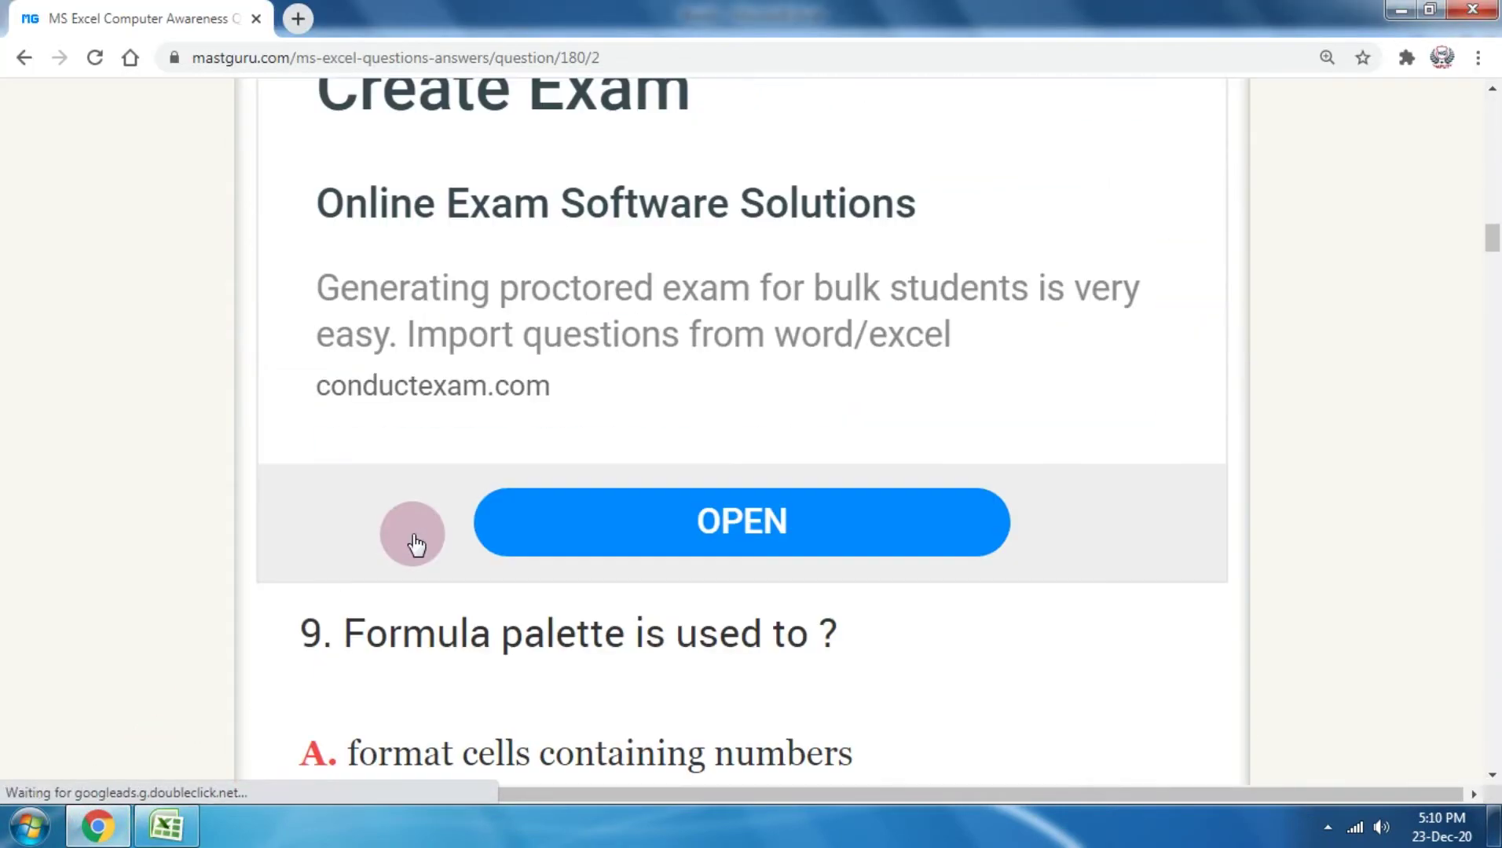
{"action": "scroll", "coordinate": [412, 542], "scroll_direction": "down", "scroll_amount": 7}
{"action": "scroll", "coordinate": [416, 589], "scroll_direction": "up", "scroll_amount": 2}
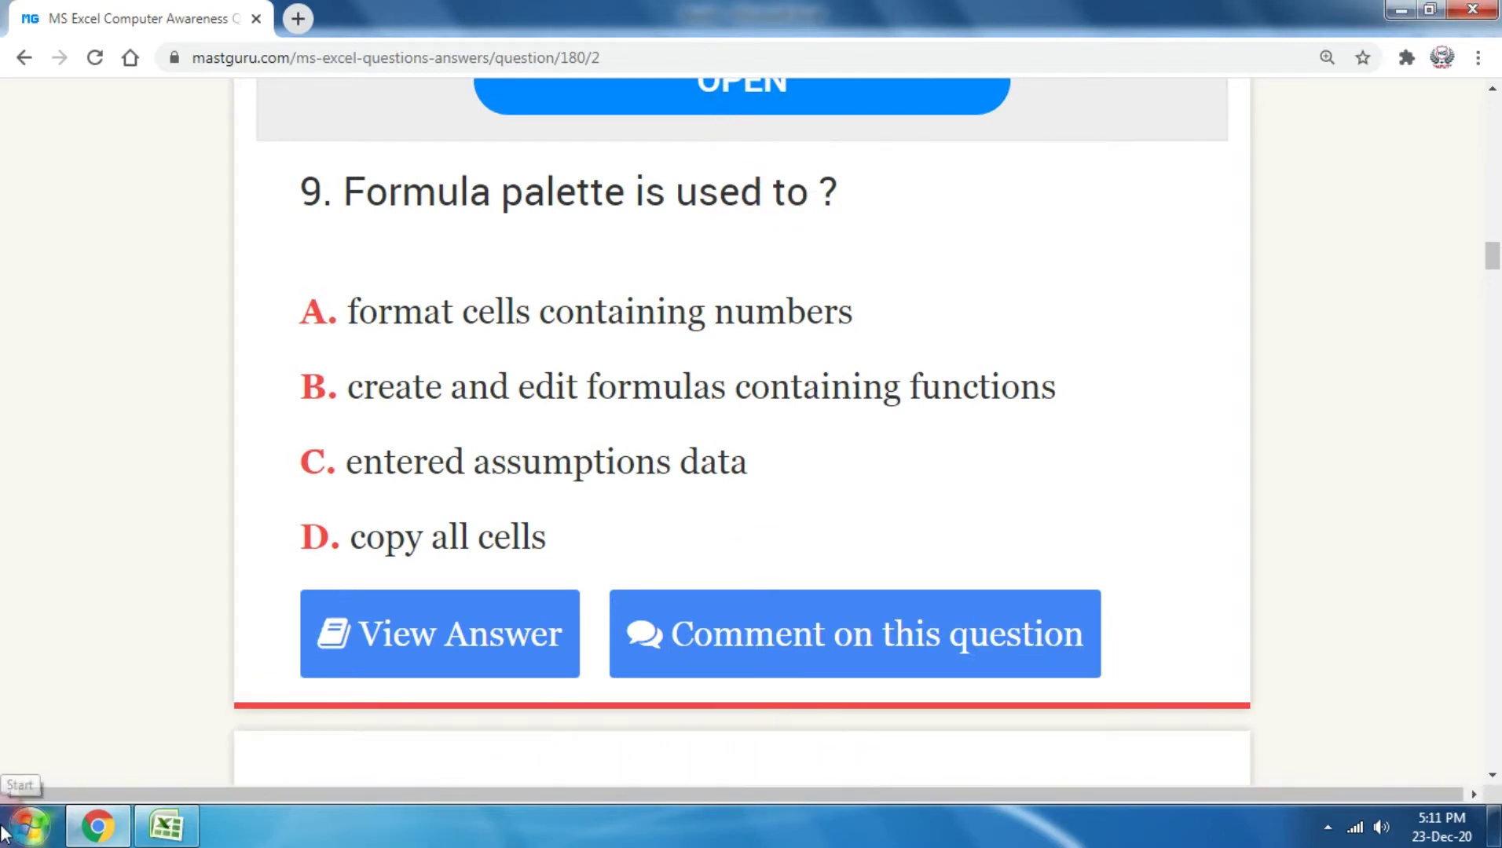
{"action": "left_click", "coordinate": [166, 825]}
{"action": "left_click", "coordinate": [568, 423]}
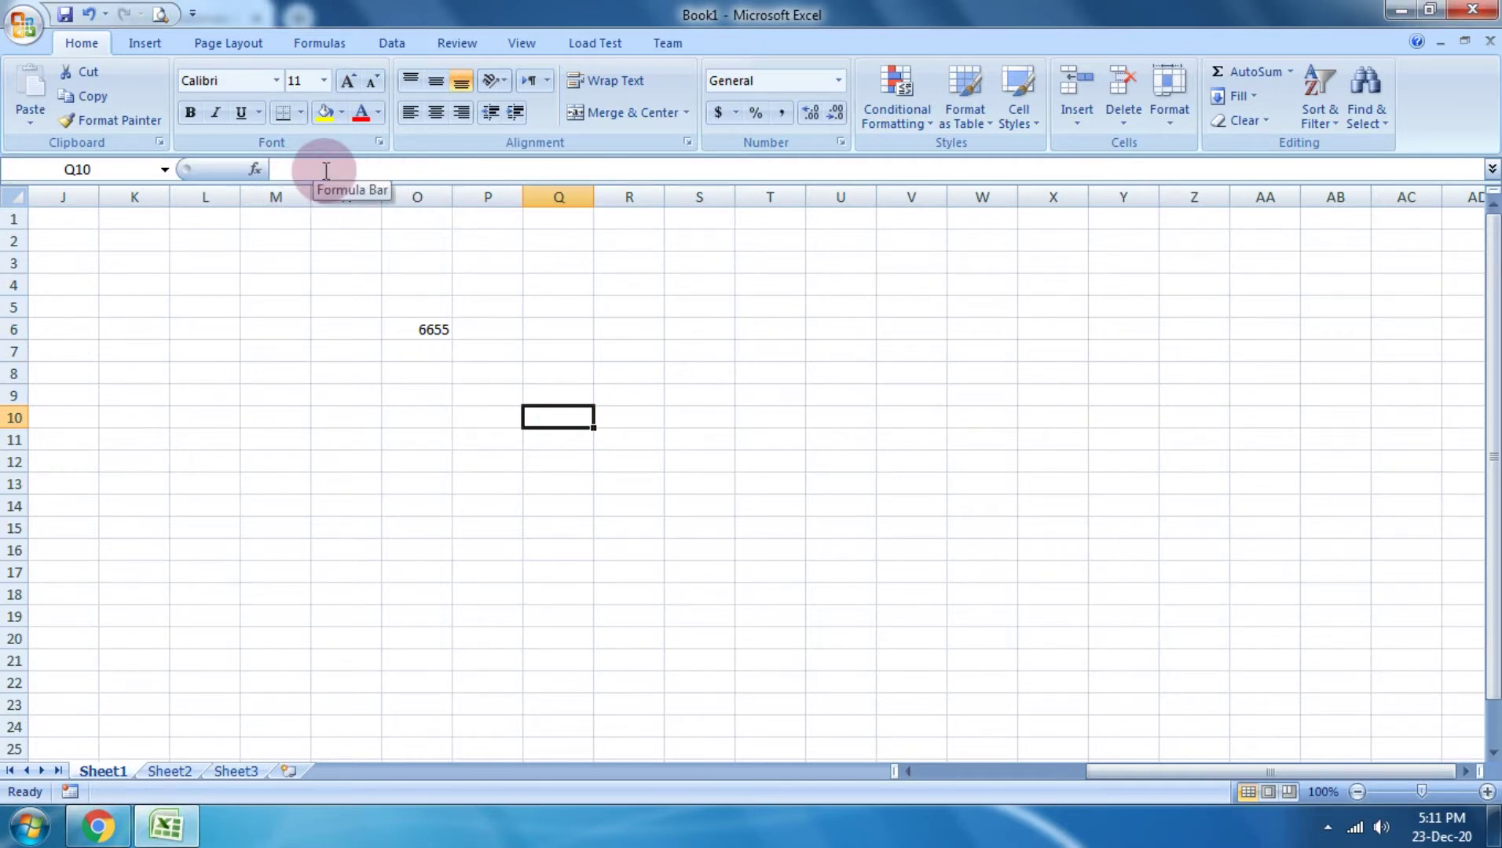
Step: Return to the Chrome quiz showing question 9 and its four options
{"action": "left_click", "coordinate": [98, 826]}
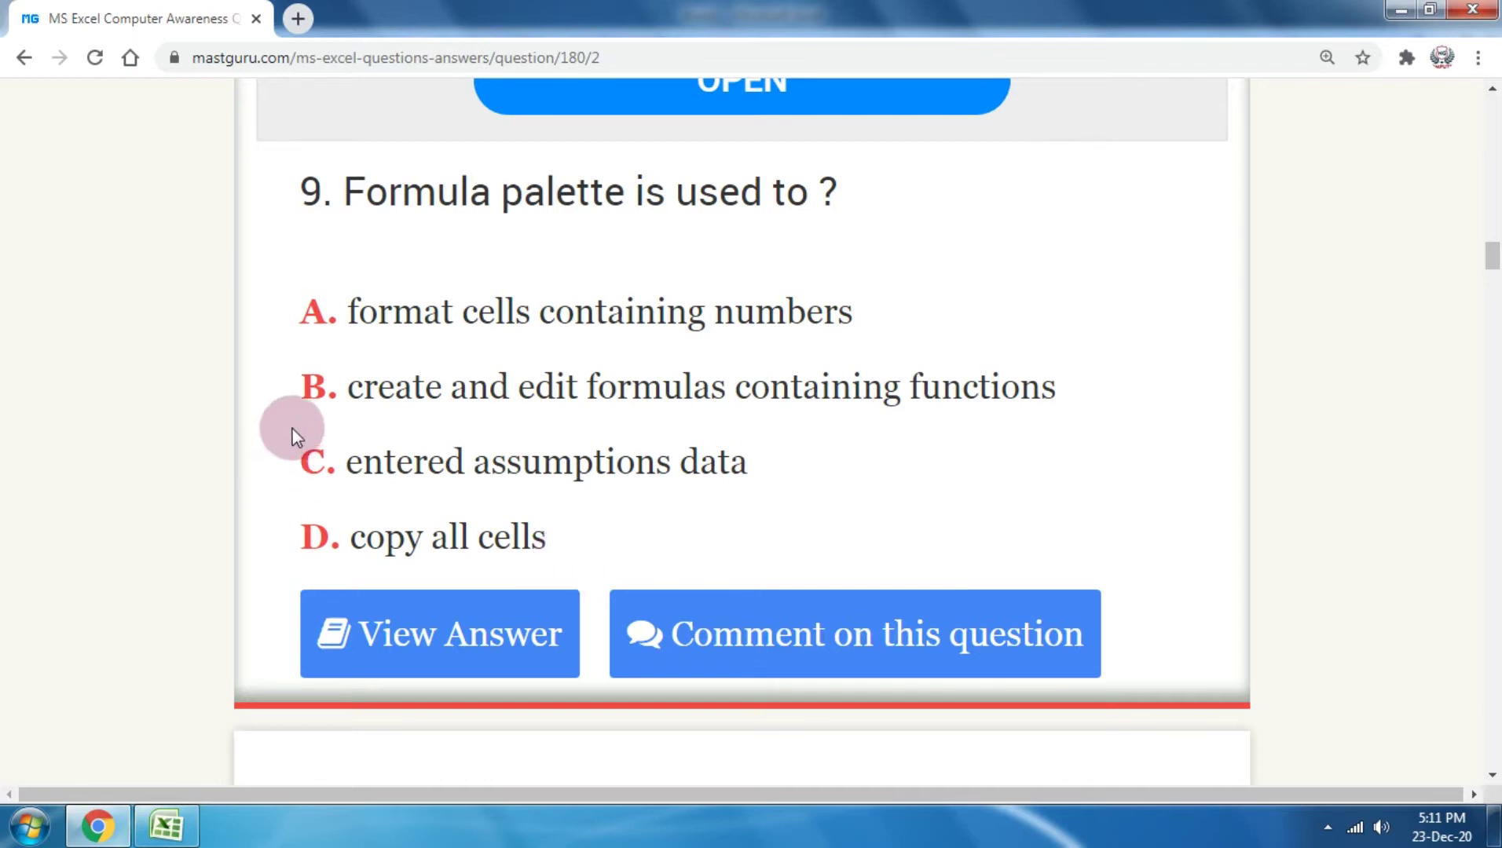
Step: Highlight 'Constant' as question 10's answer and scroll on to question 11
{"action": "scroll", "coordinate": [878, 361], "scroll_direction": "down", "scroll_amount": 5}
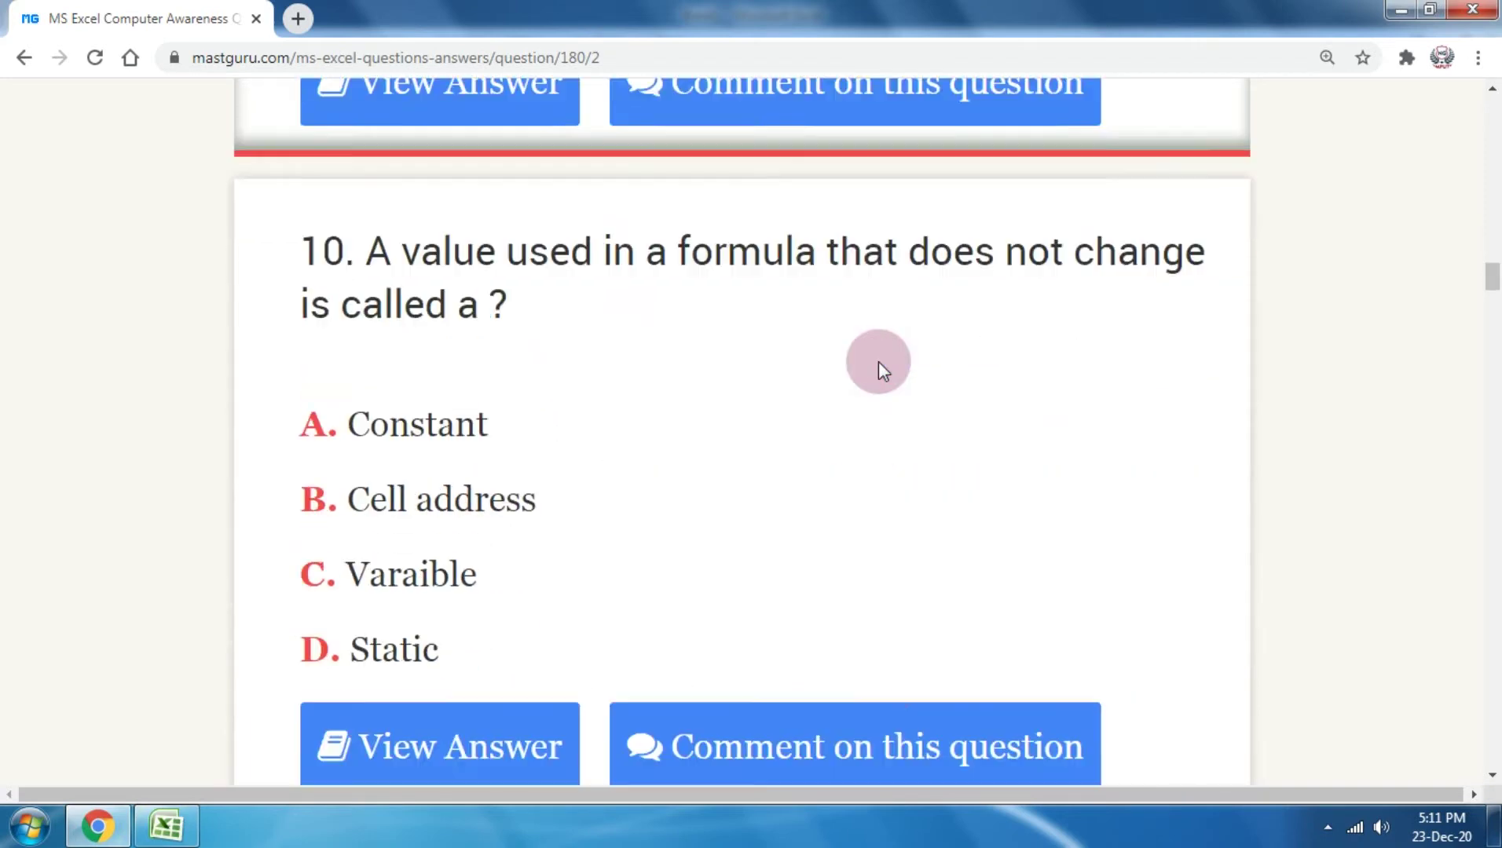
{"action": "scroll", "coordinate": [878, 359], "scroll_direction": "up", "scroll_amount": 1}
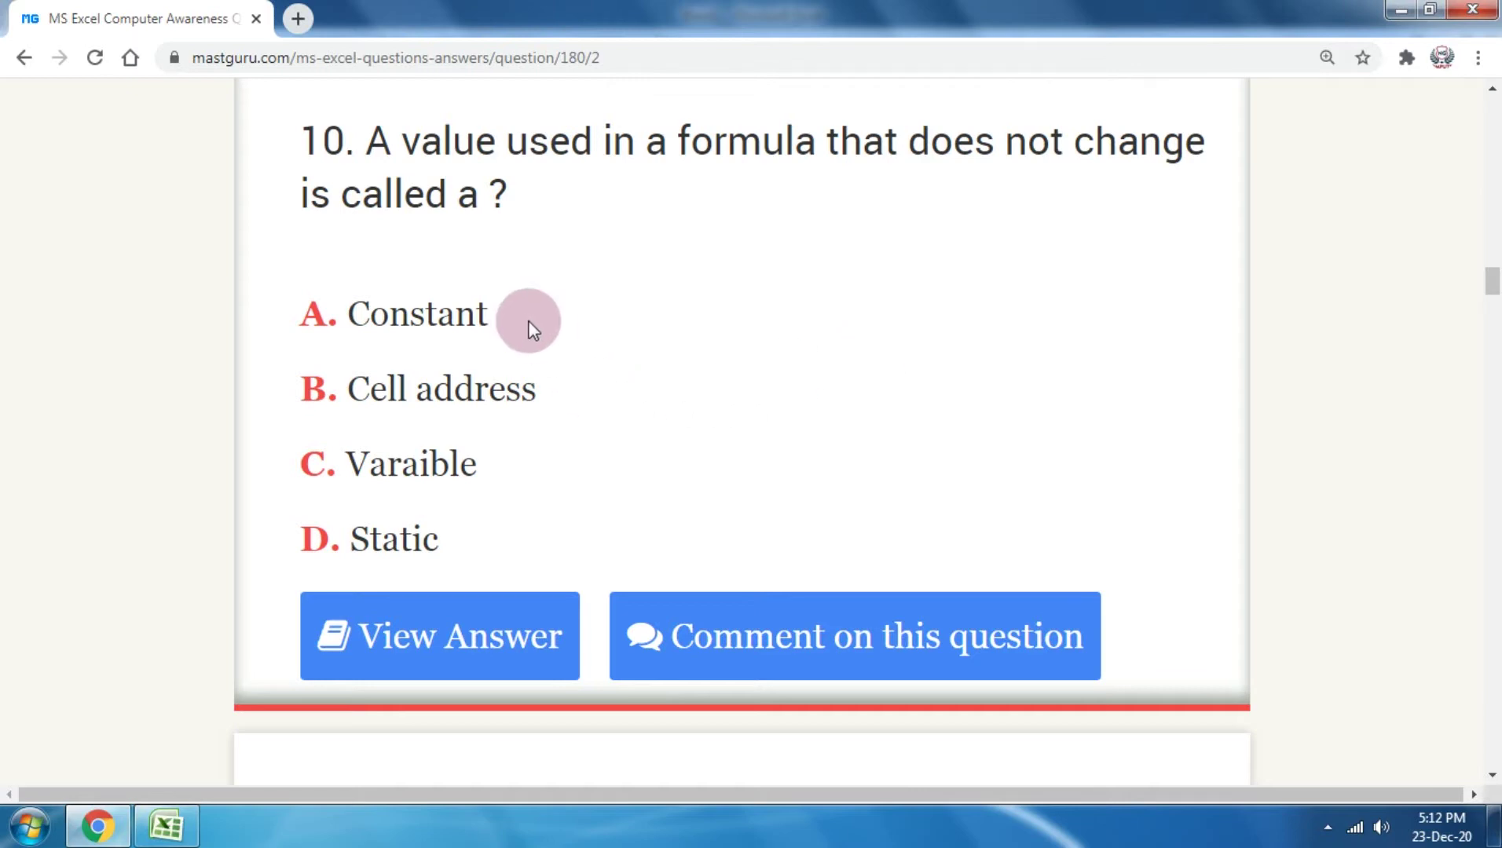
{"action": "left_click_drag", "start_coordinate": [525, 315], "coordinate": [336, 312]}
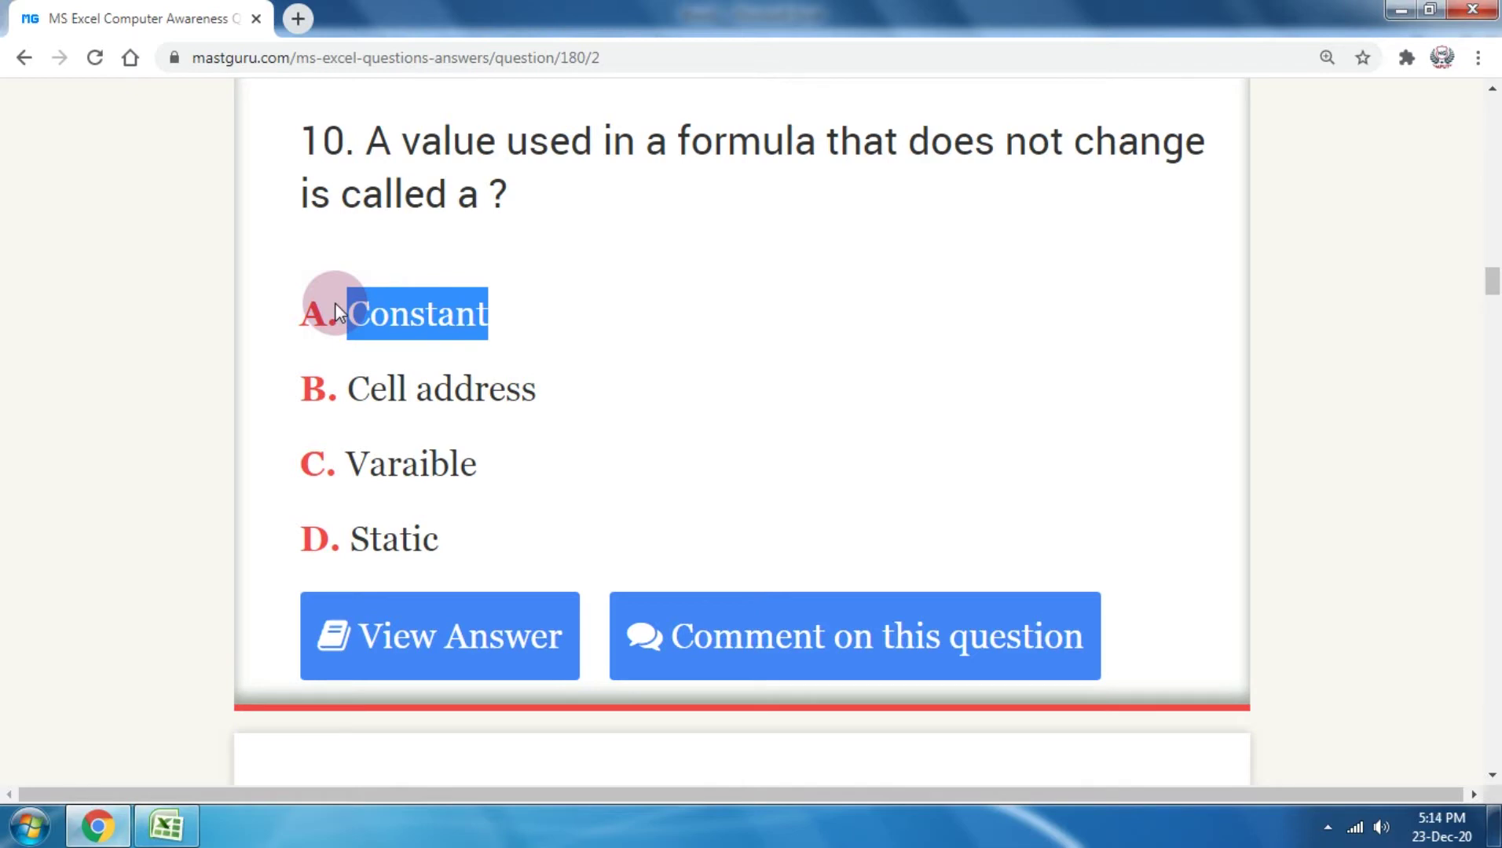
{"action": "scroll", "coordinate": [992, 221], "scroll_direction": "down", "scroll_amount": 5}
{"action": "scroll", "coordinate": [893, 377], "scroll_direction": "down", "scroll_amount": 3}
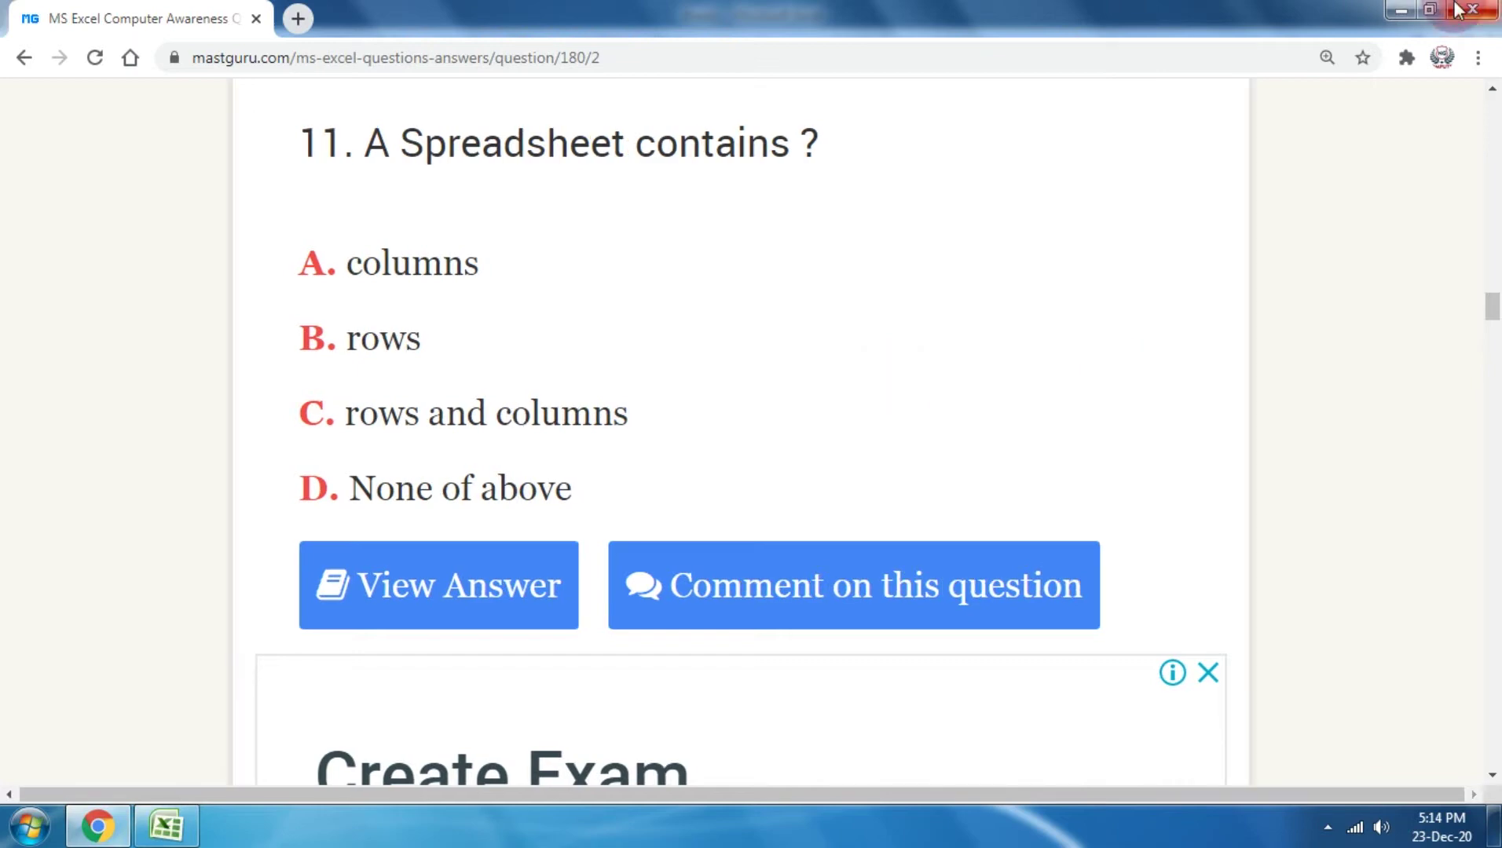
Step: In Book1, select N2 and jump to row 1048576 and column XFD, then back to column A
{"action": "left_click", "coordinate": [174, 824]}
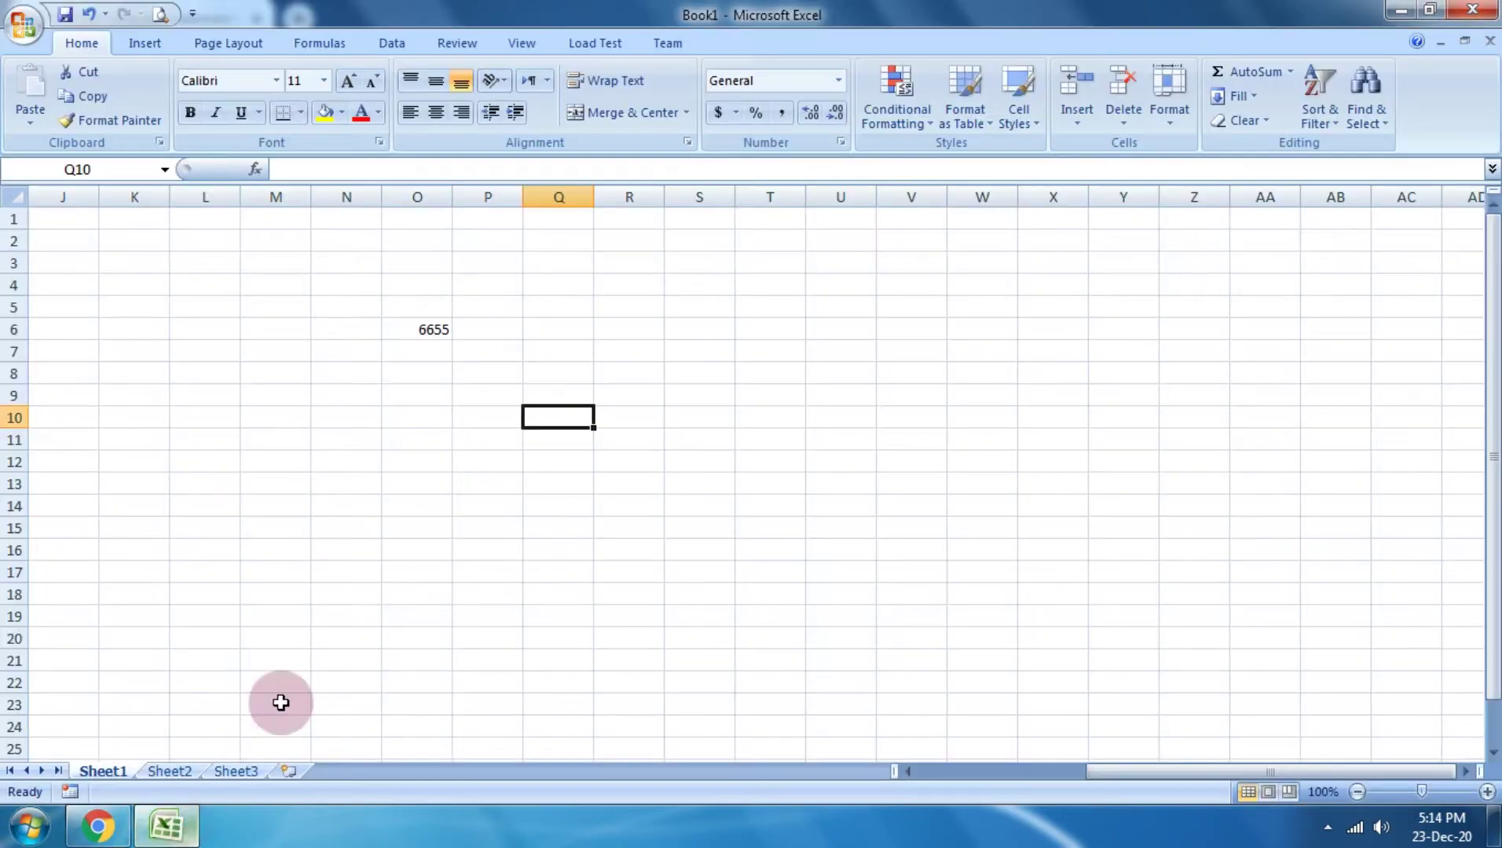
{"action": "left_click", "coordinate": [318, 234]}
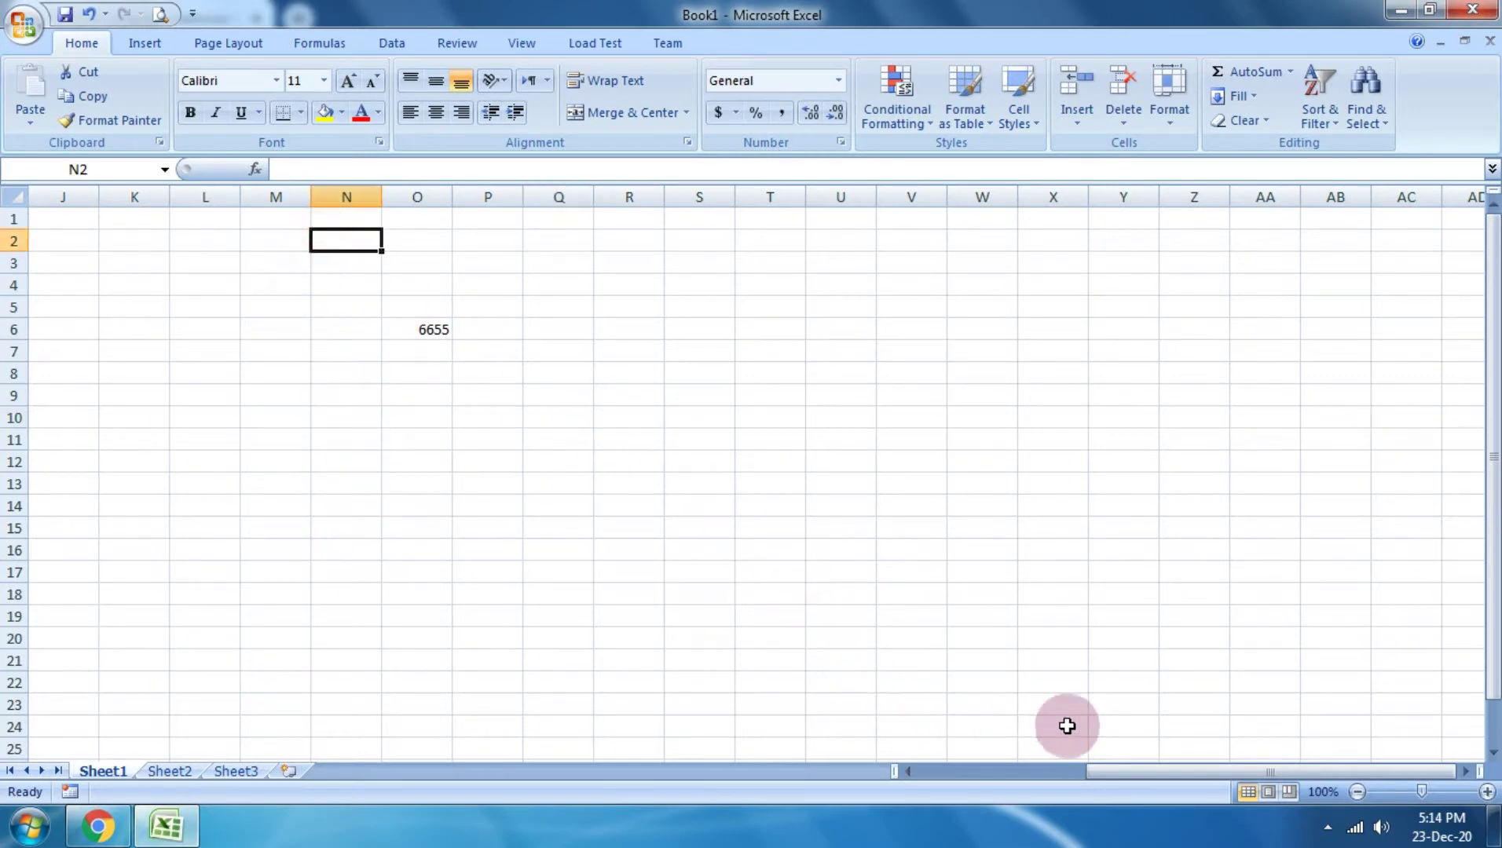
{"action": "left_click_drag", "start_coordinate": [1101, 772], "coordinate": [942, 766]}
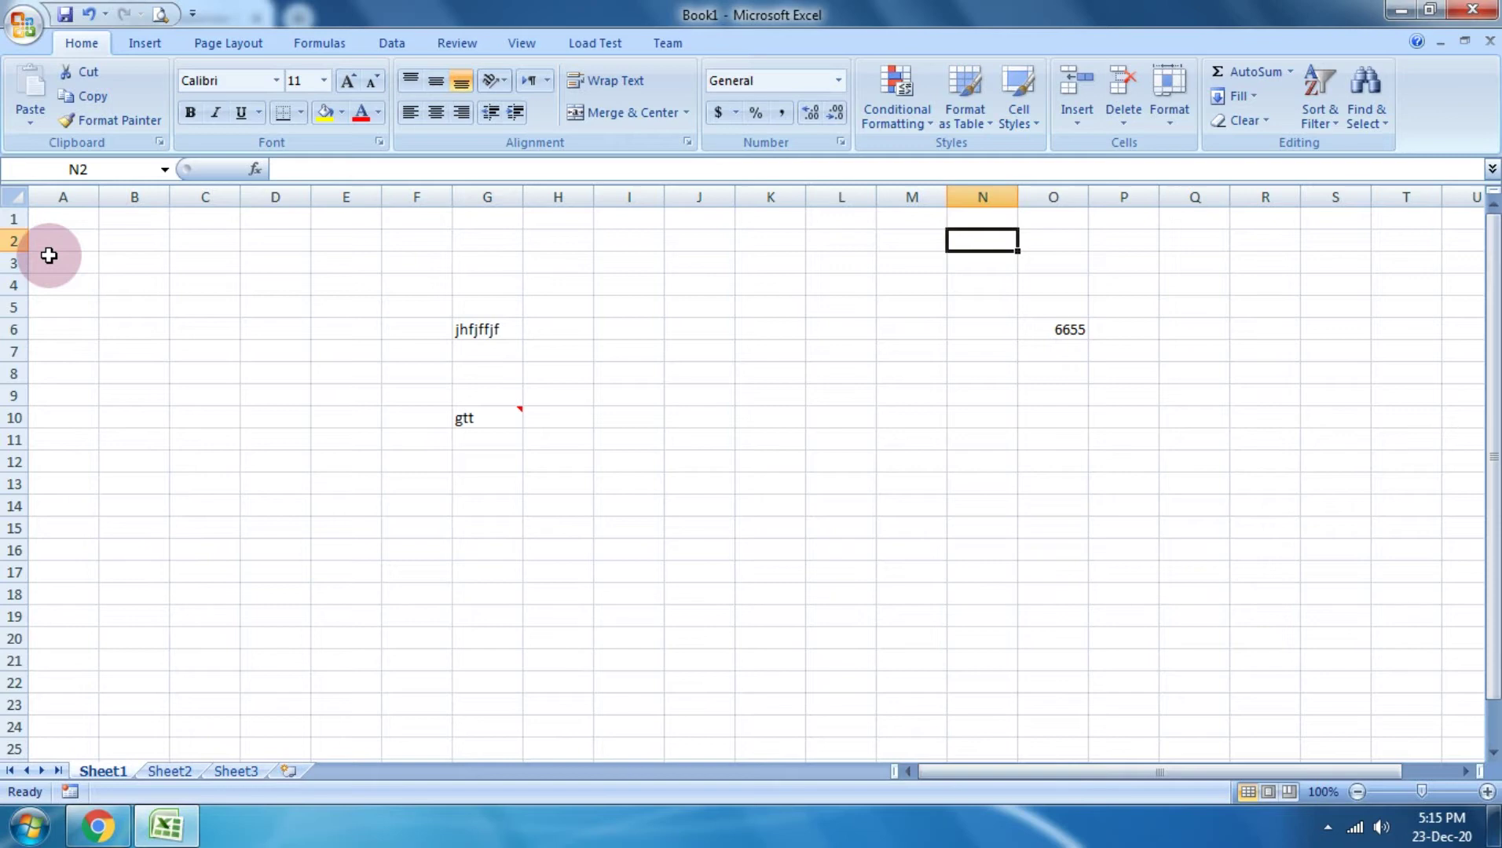
{"action": "key", "text": "ctrl+Down"}
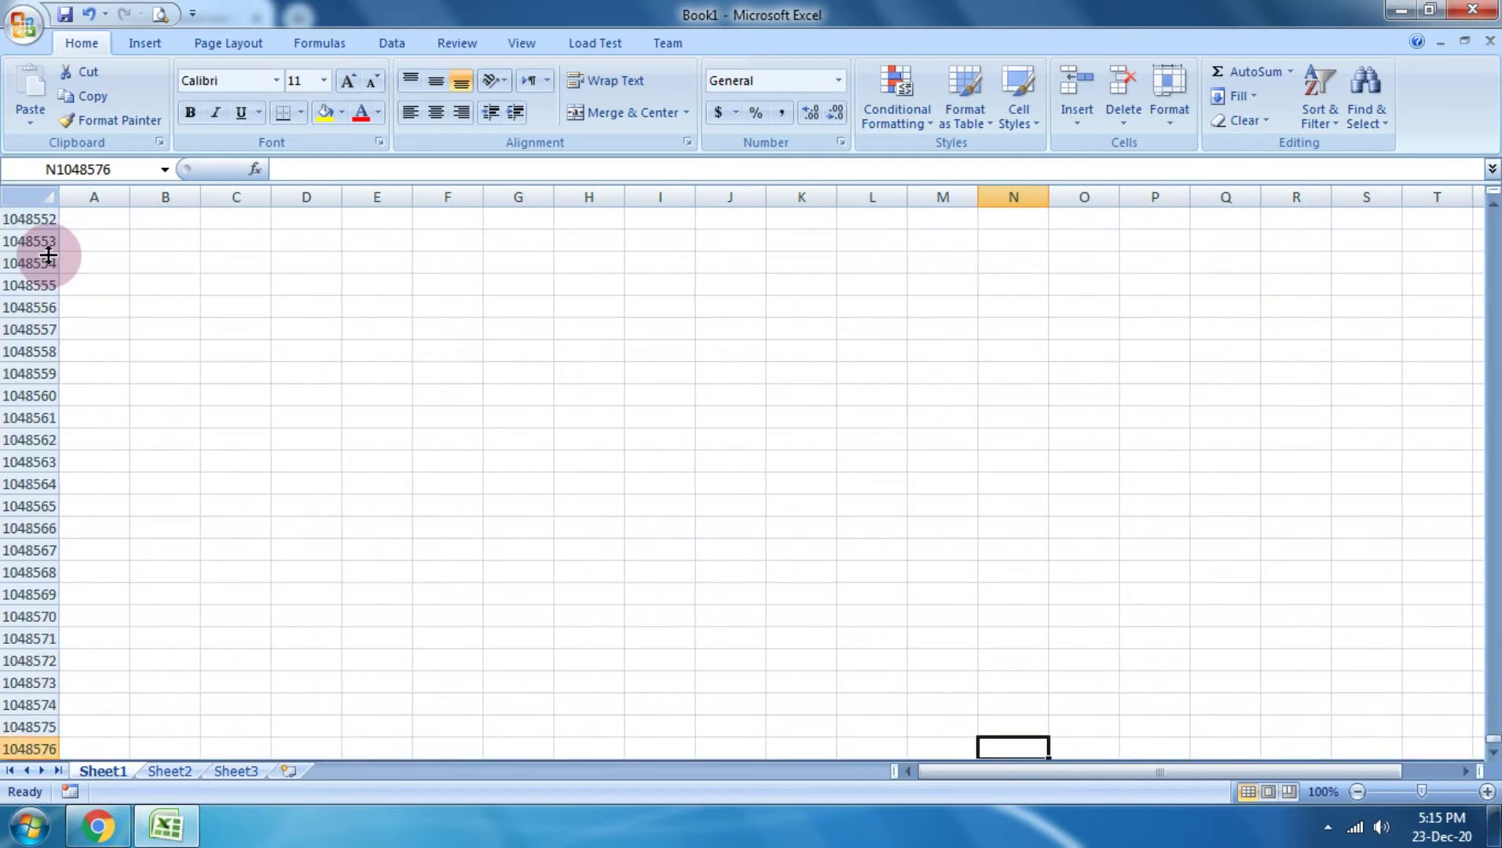
{"action": "key", "text": "ctrl+Right"}
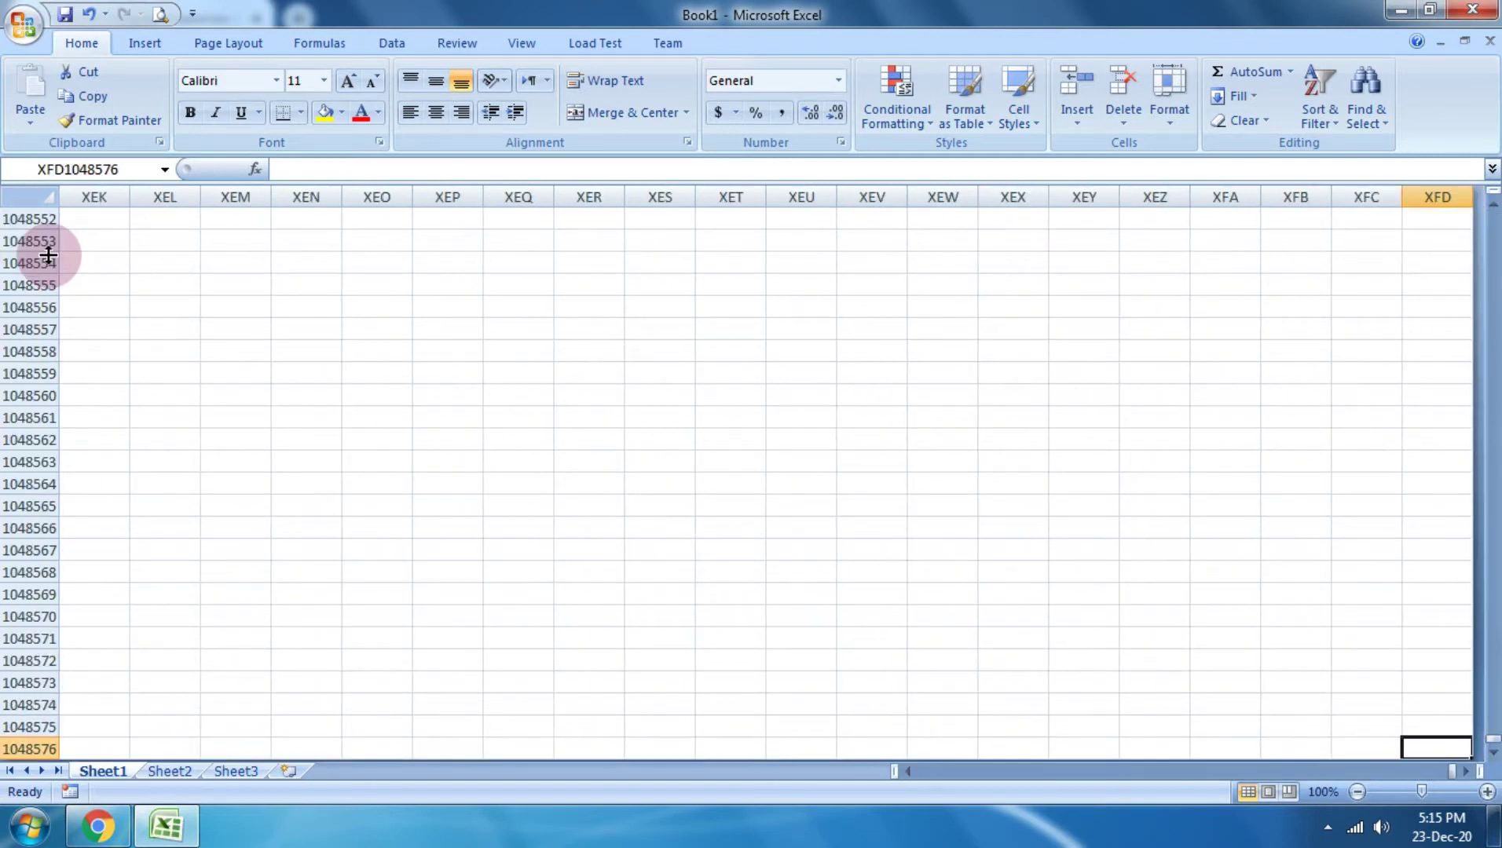
{"action": "key", "text": "ctrl+Left"}
Step: Fill row 1 with a linear trend series from 1 in A1 to 16384 in XFD1
{"action": "key", "text": "ctrl+Up"}
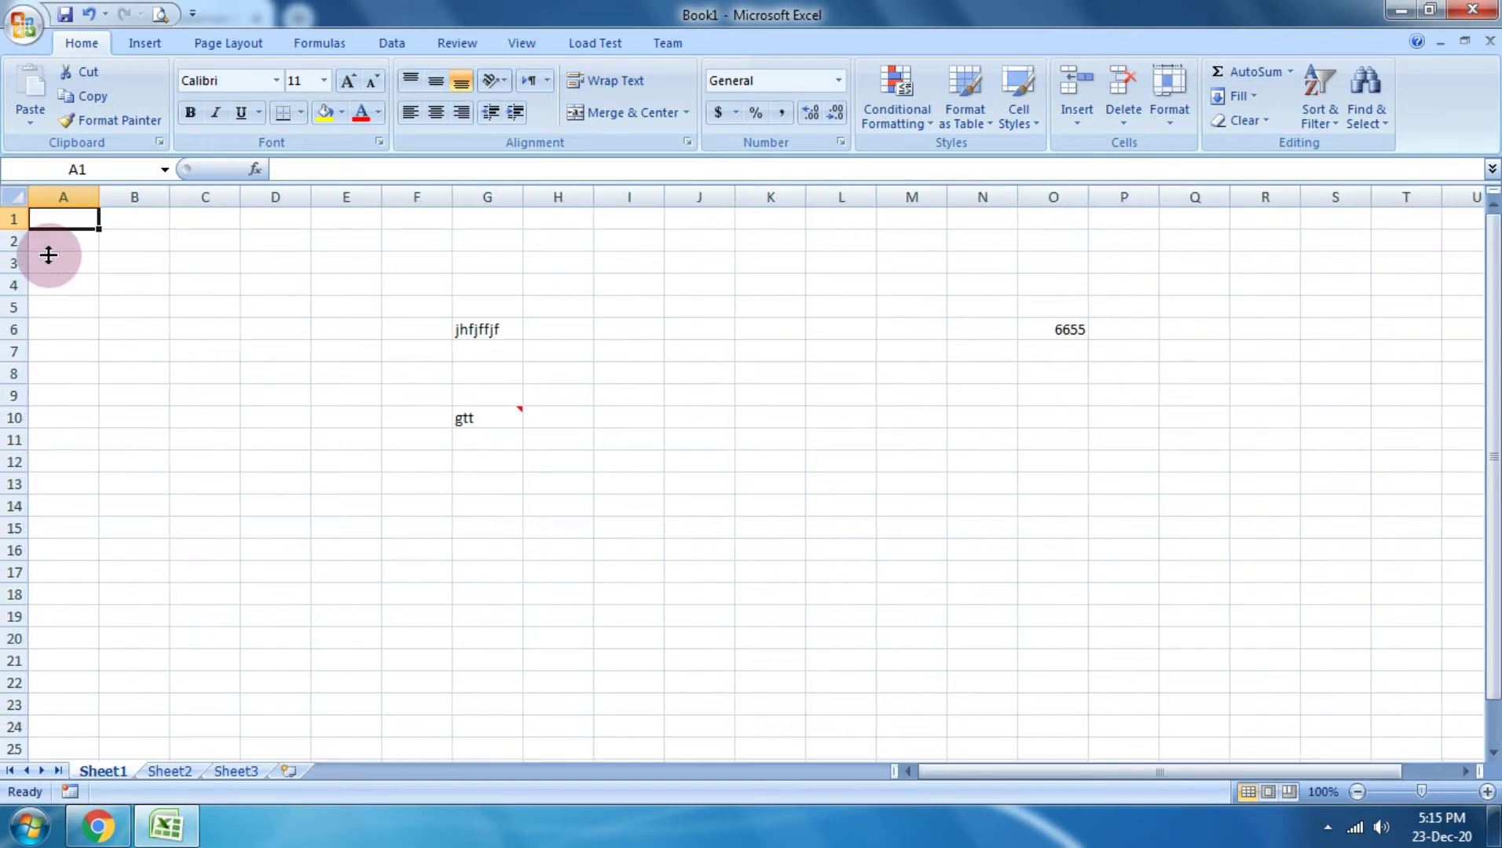
{"action": "type", "text": "1"}
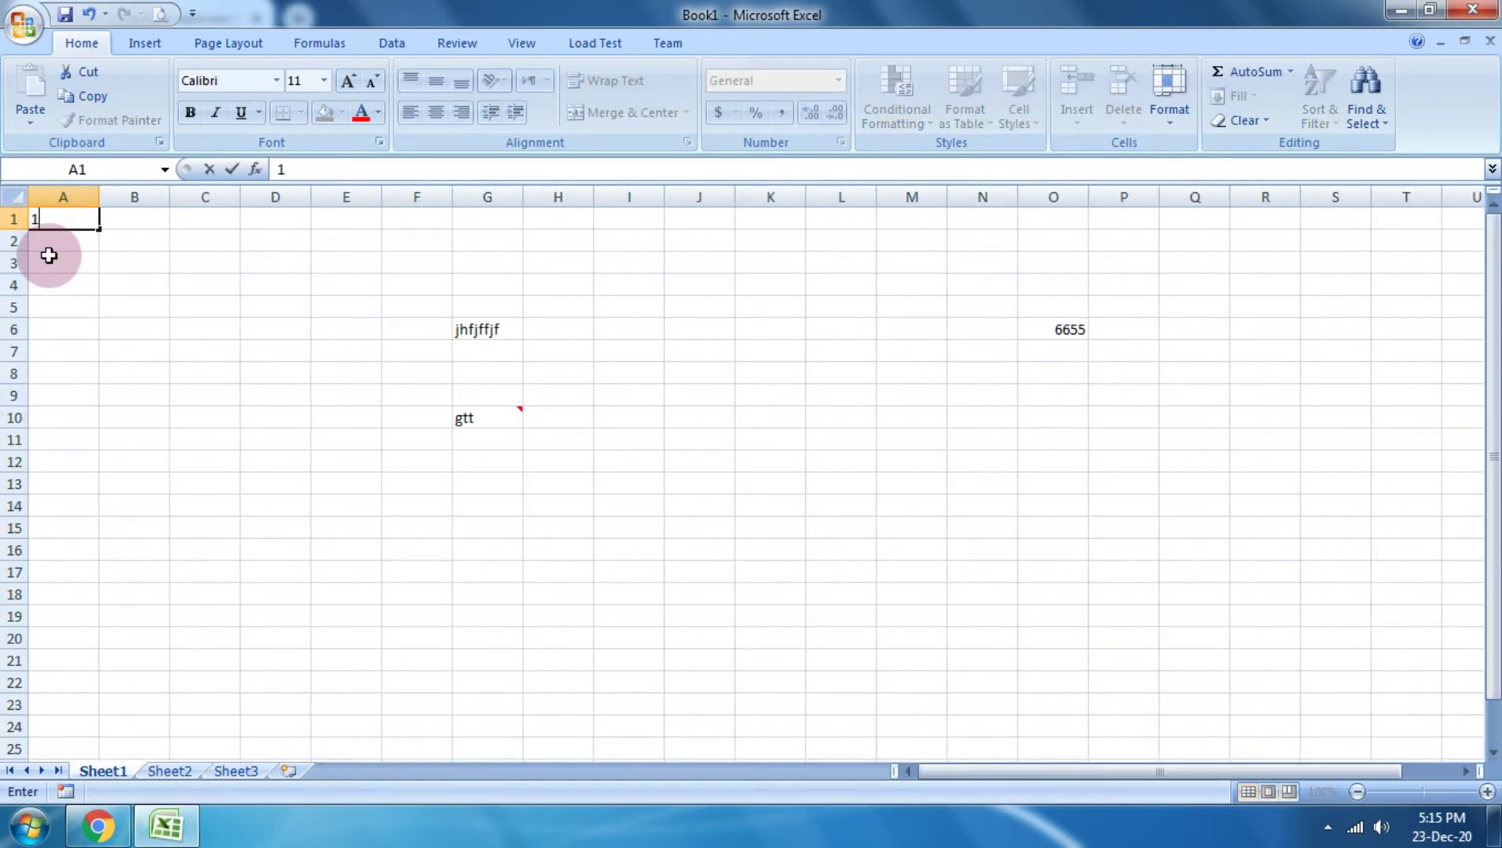
{"action": "key", "text": "shift+space"}
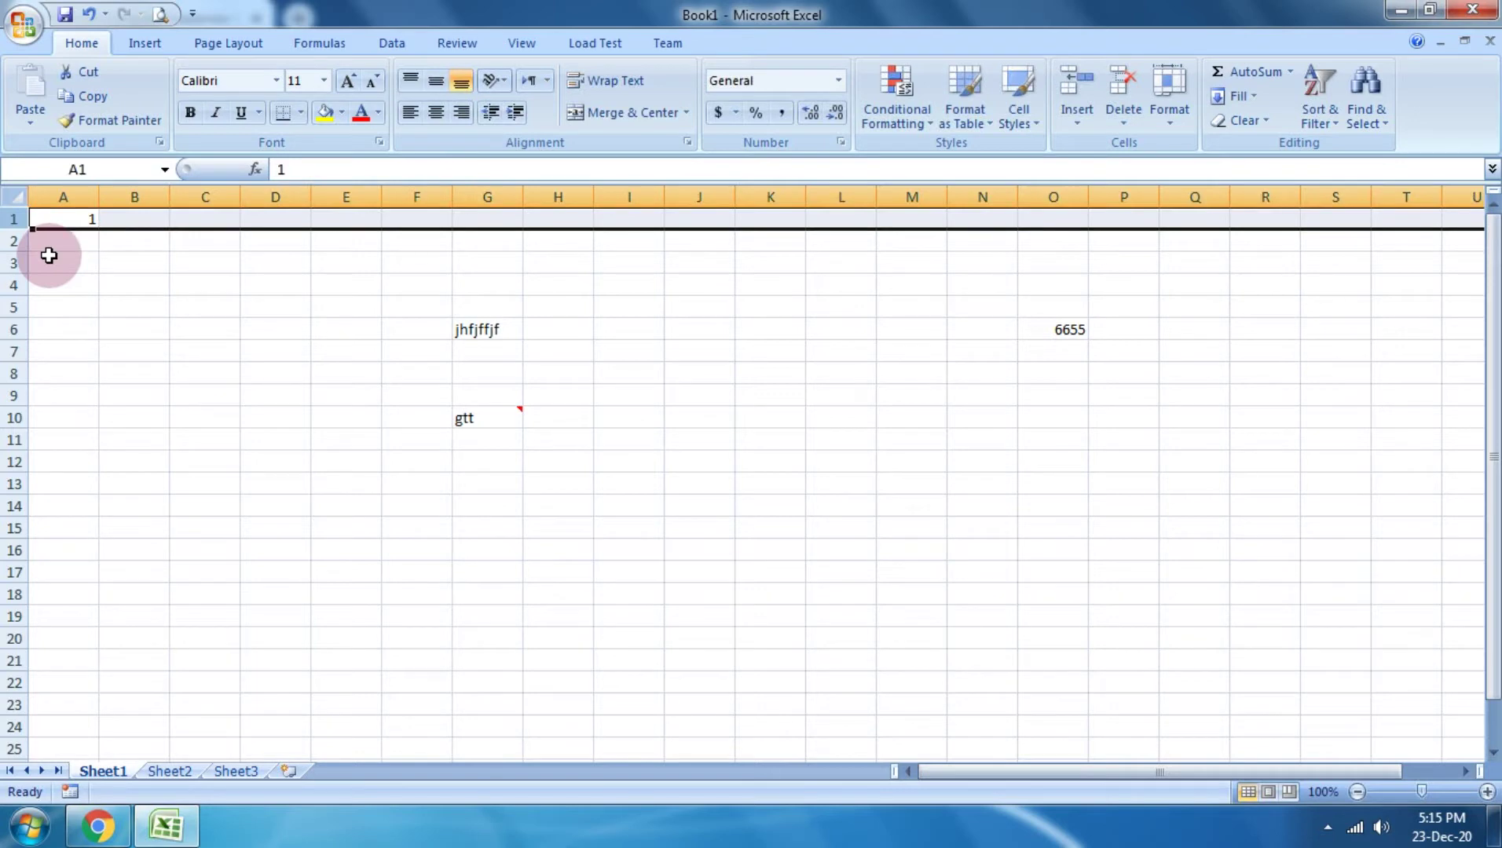
{"action": "left_click", "coordinate": [1257, 95]}
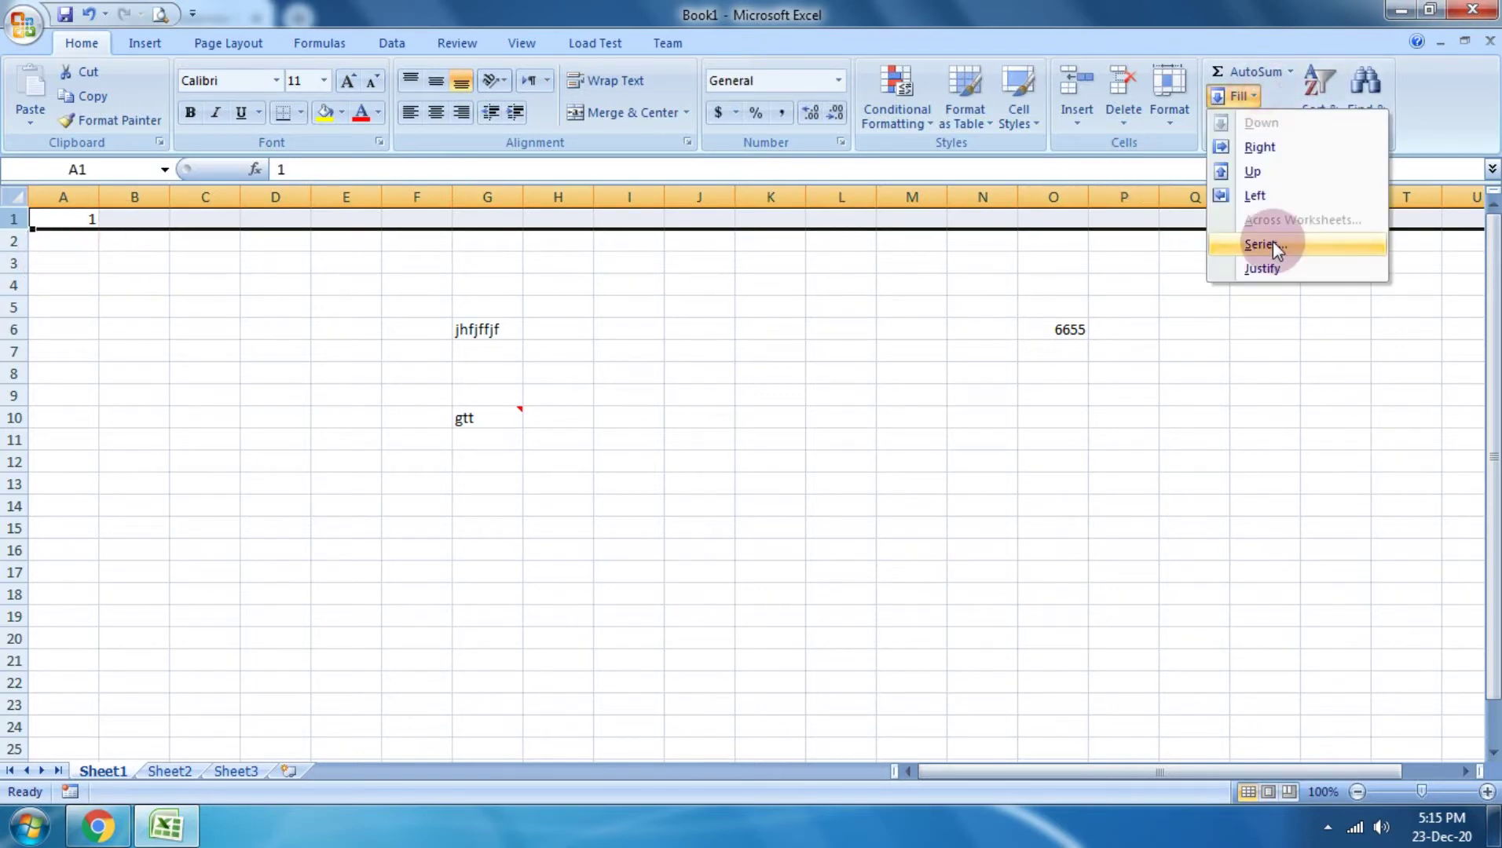
{"action": "left_click", "coordinate": [1270, 243]}
{"action": "left_click", "coordinate": [1051, 290]}
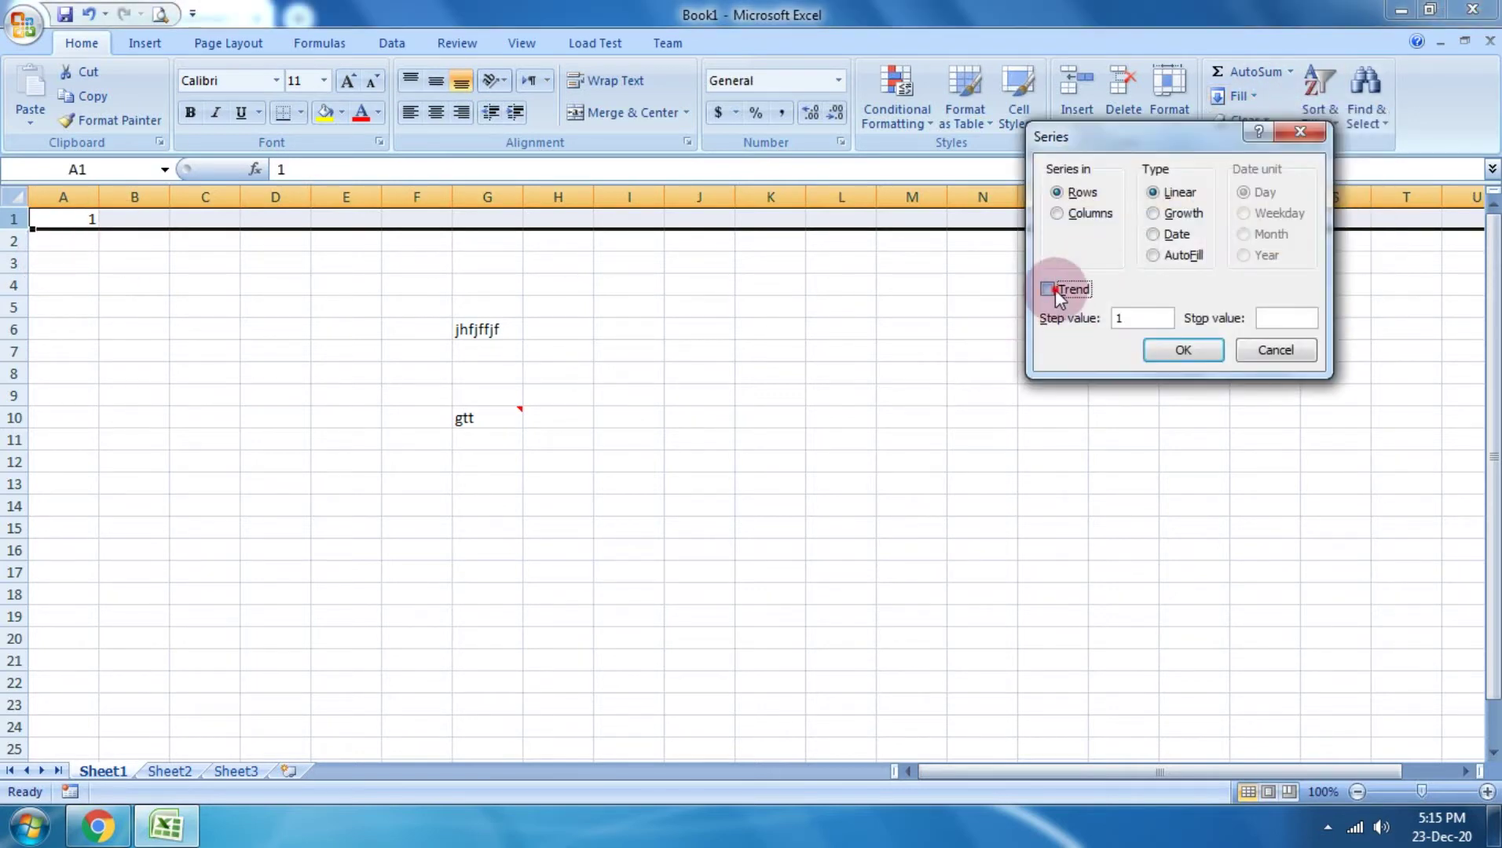
{"action": "left_click", "coordinate": [1155, 349]}
{"action": "key", "text": "ctrl+Right"}
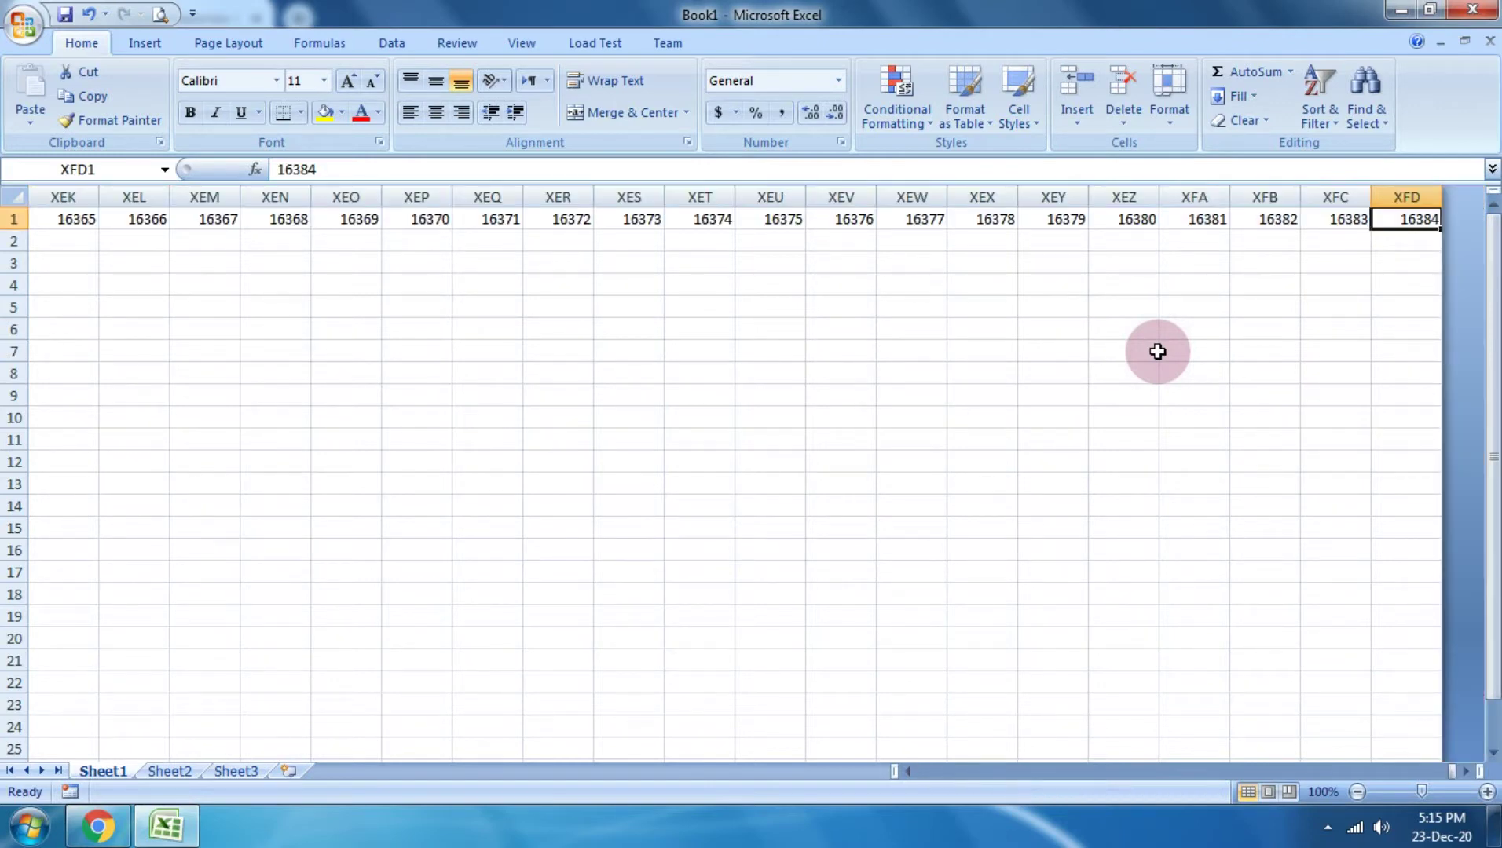
Step: Scroll down the mastguru quiz page in Chrome
{"action": "left_click", "coordinate": [108, 823]}
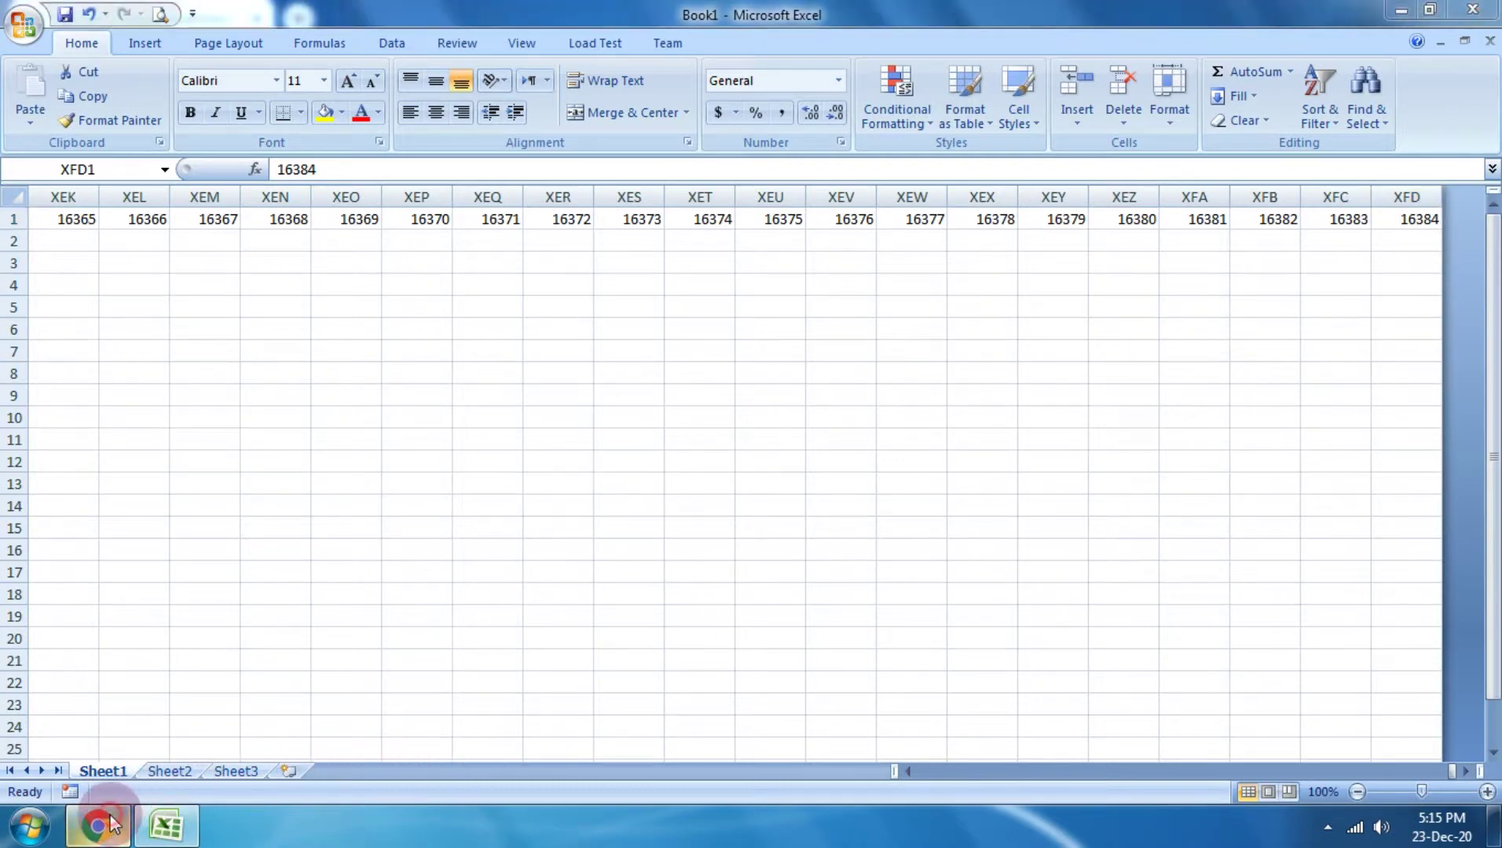
{"action": "scroll", "coordinate": [386, 597], "scroll_direction": "down", "scroll_amount": 5}
{"action": "scroll", "coordinate": [393, 596], "scroll_direction": "down", "scroll_amount": 5}
{"action": "scroll", "coordinate": [403, 599], "scroll_direction": "down", "scroll_amount": 3}
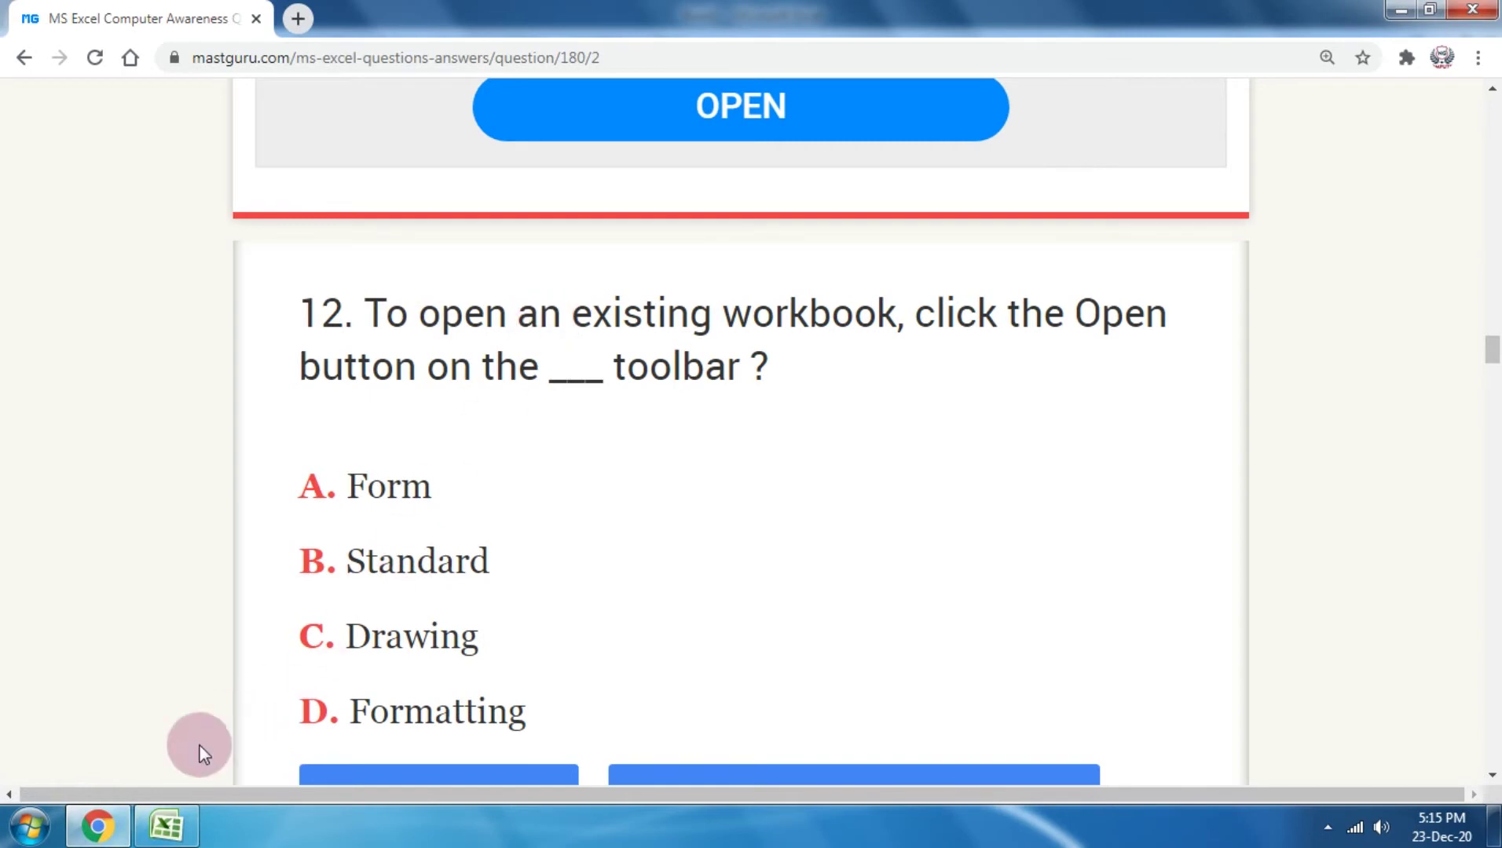
Step: In Excel, select cell XEQ6, a block from it, column XES, then cell XER6
{"action": "left_click", "coordinate": [166, 826]}
{"action": "left_click", "coordinate": [416, 484]}
{"action": "left_click", "coordinate": [479, 325]}
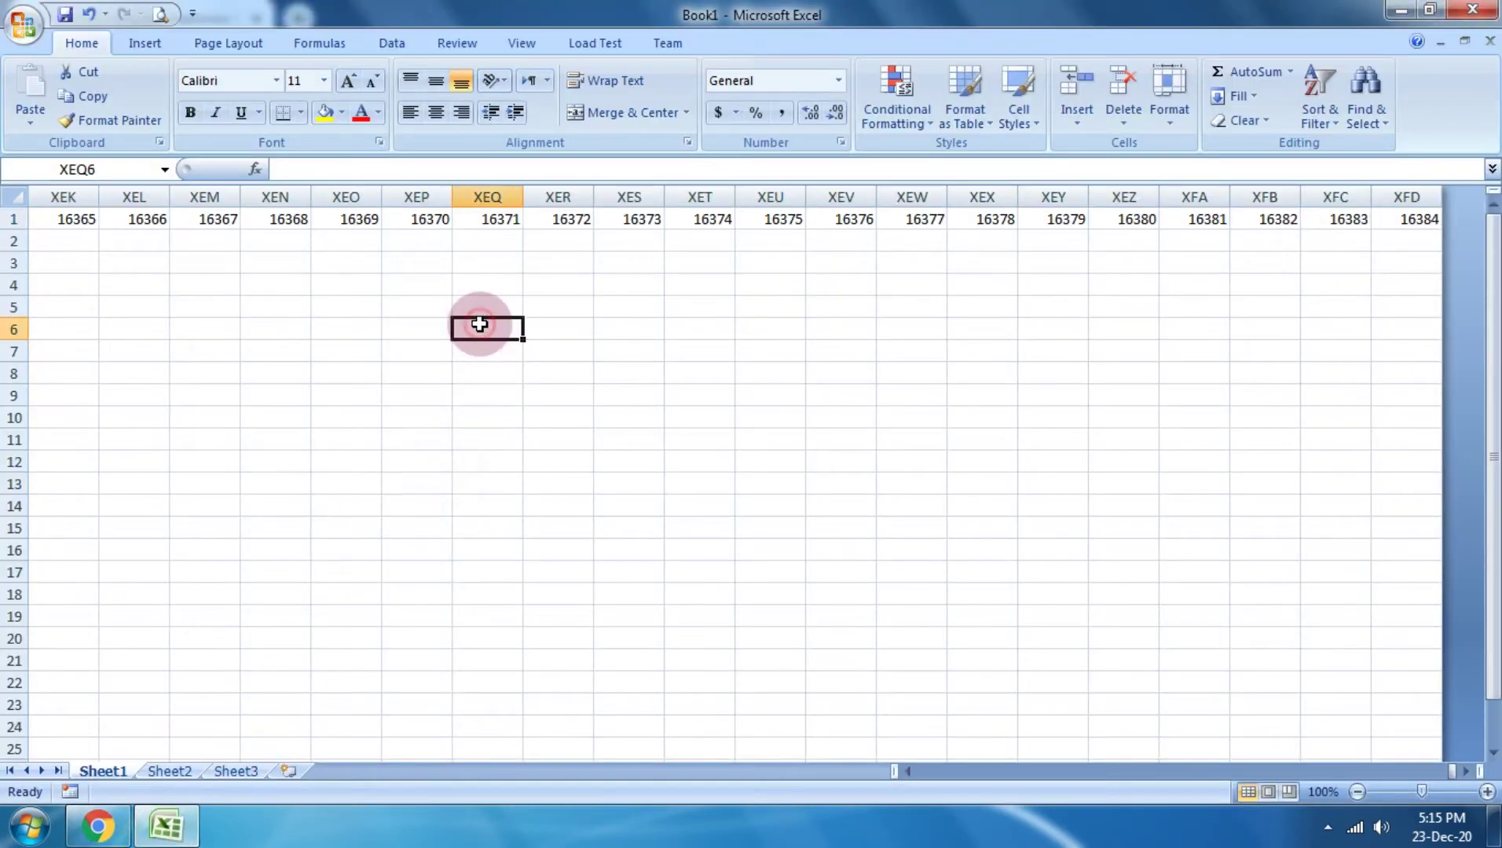
{"action": "left_click_drag", "start_coordinate": [479, 324], "coordinate": [717, 453]}
{"action": "left_click", "coordinate": [628, 197]}
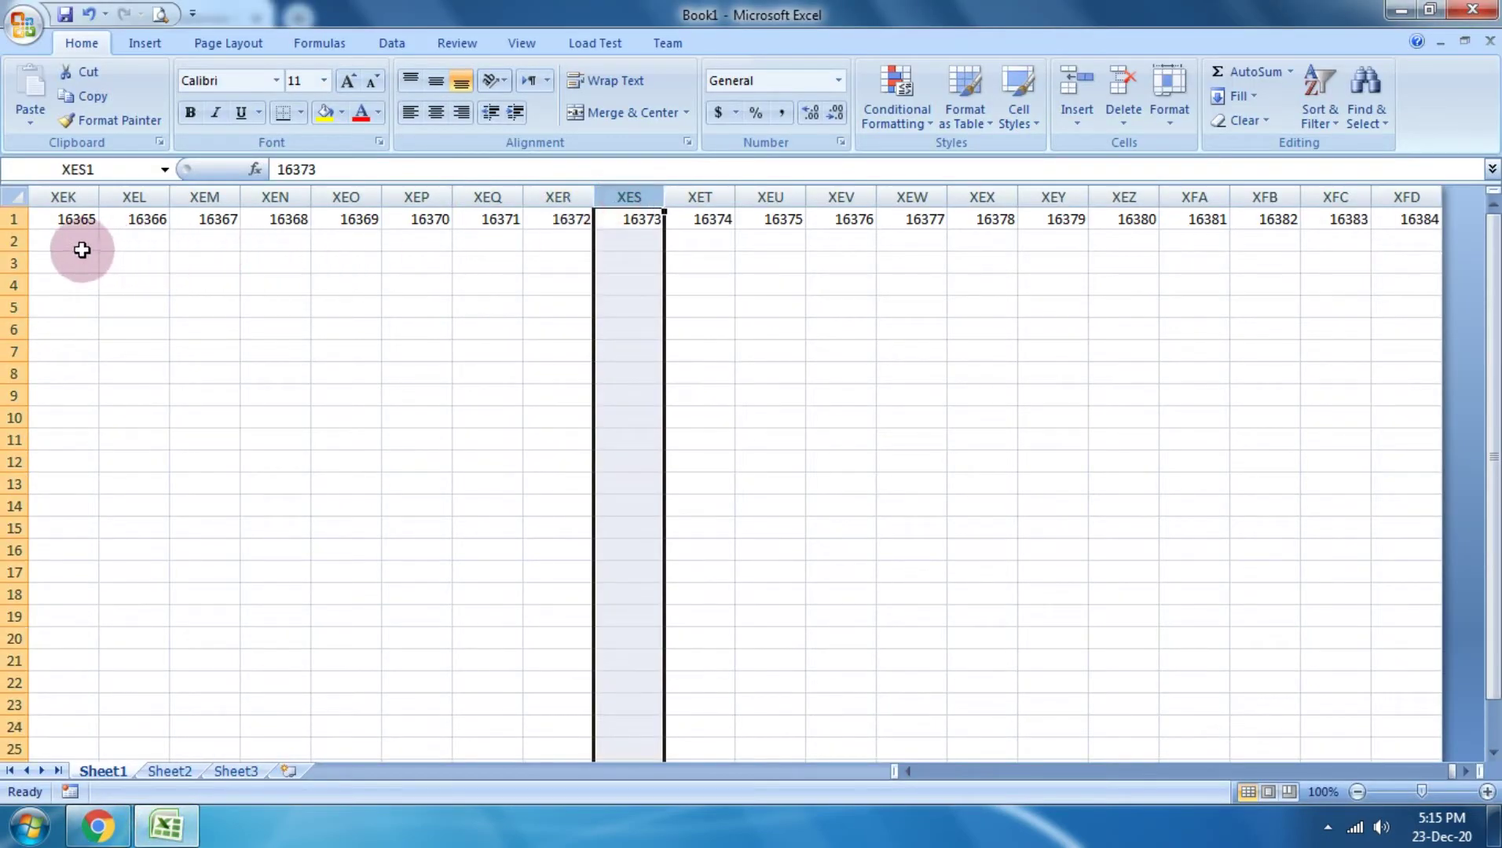
{"action": "left_click", "coordinate": [538, 328]}
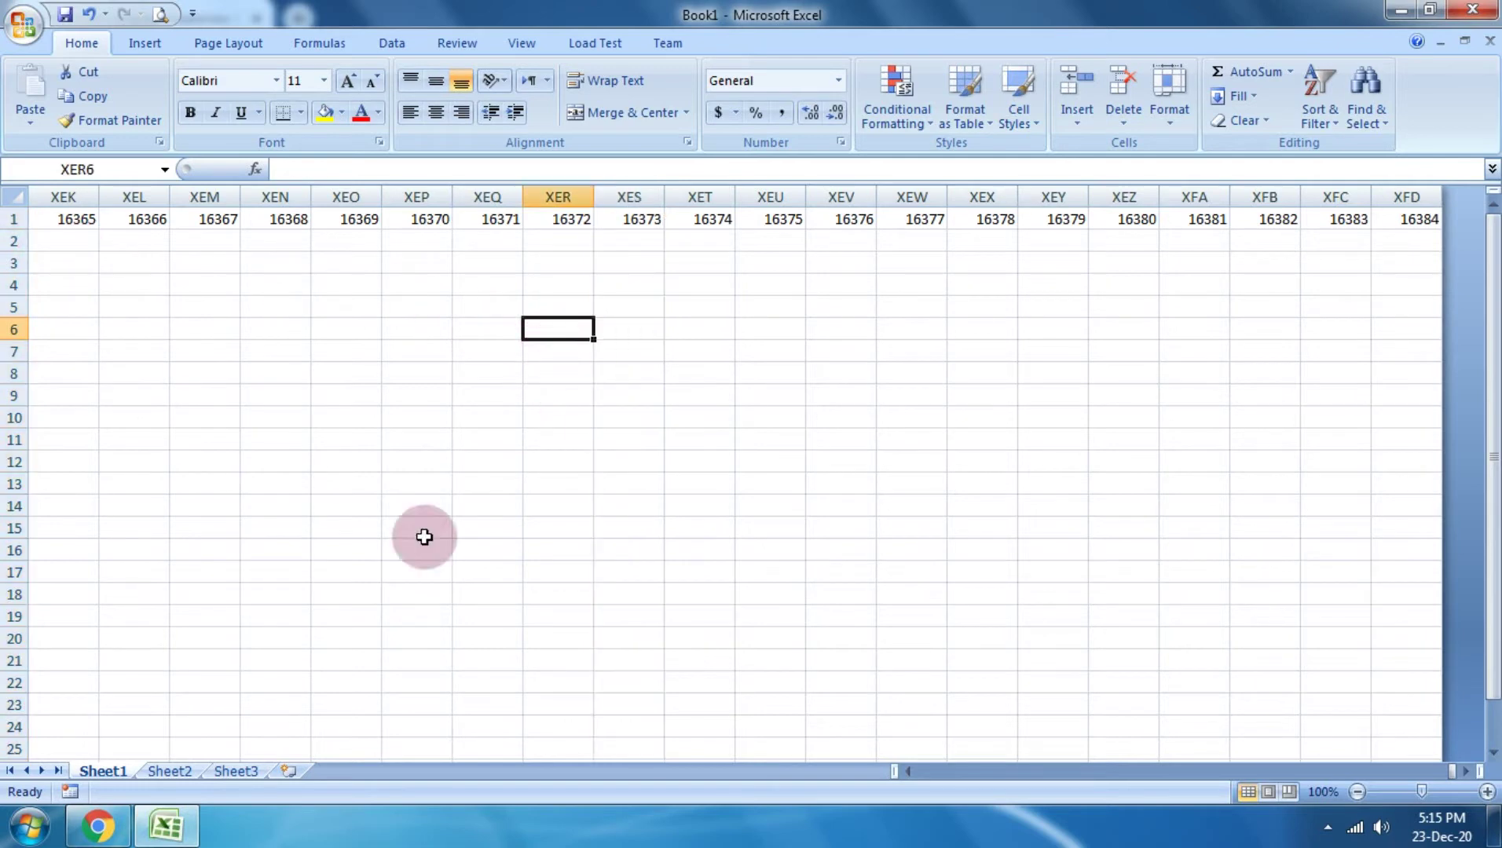
Step: Reveal question 12's answer, Option B, then hide the explanation again
{"action": "left_click", "coordinate": [110, 821]}
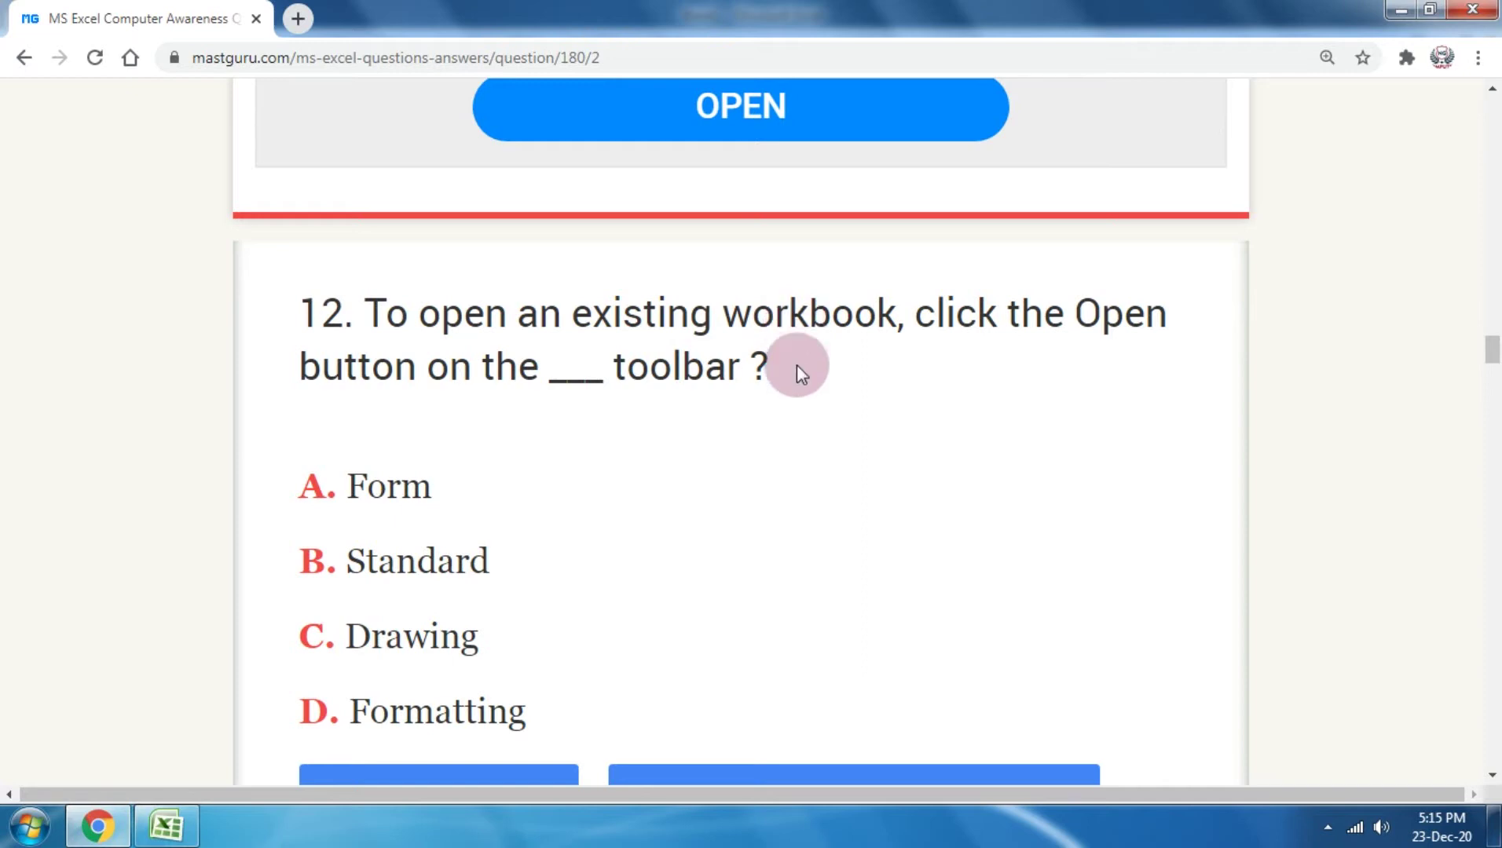
{"action": "scroll", "coordinate": [785, 401], "scroll_direction": "down", "scroll_amount": 3}
{"action": "left_click", "coordinate": [438, 585]}
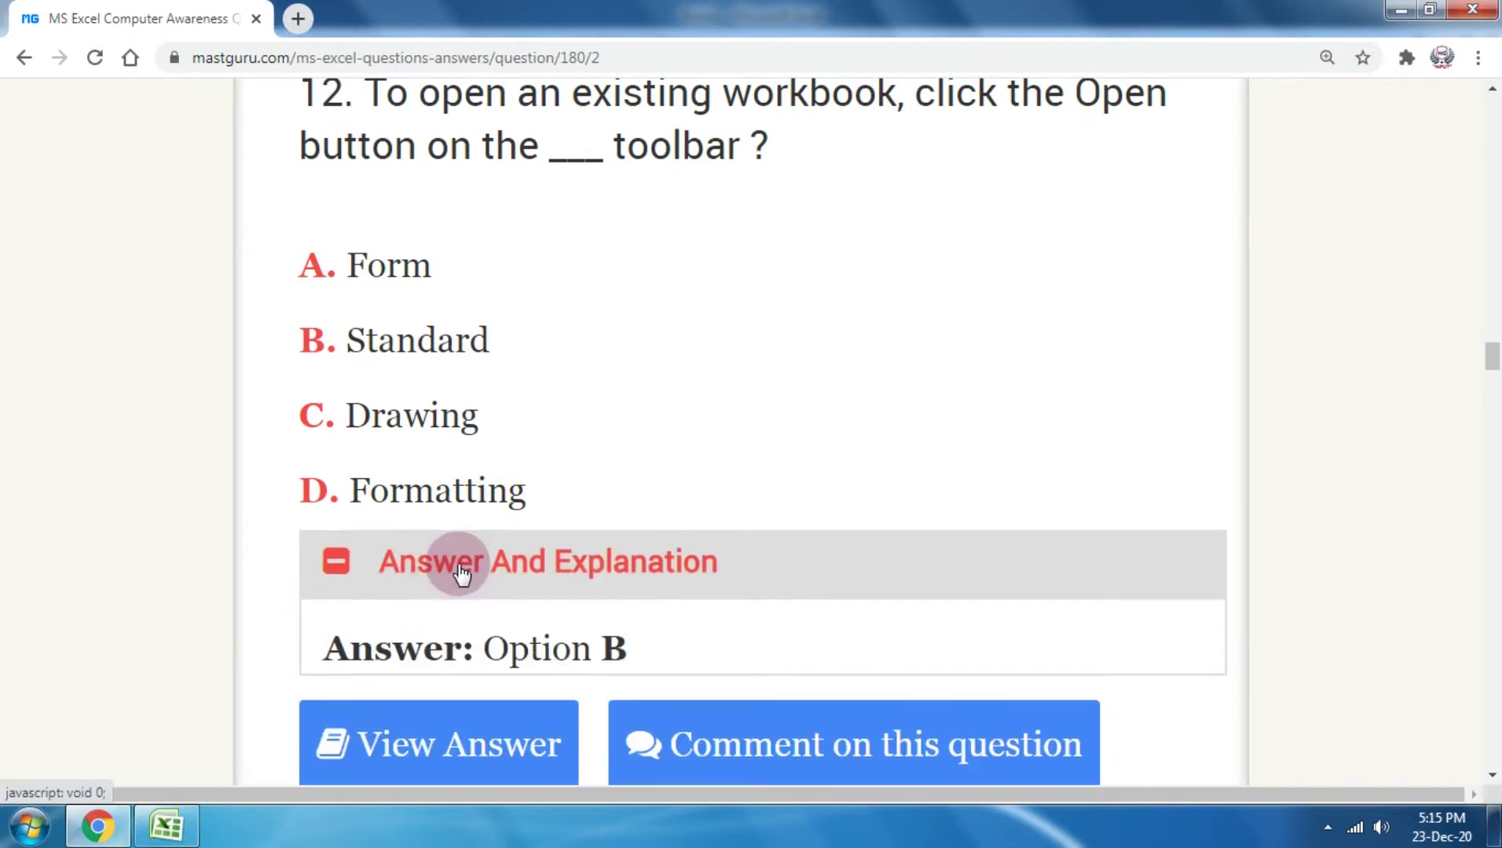
{"action": "left_click", "coordinate": [463, 572]}
Step: Read question 13 on the spelling dialogue box, then bring Excel's Book1 forward
{"action": "scroll", "coordinate": [528, 522], "scroll_direction": "down", "scroll_amount": 6}
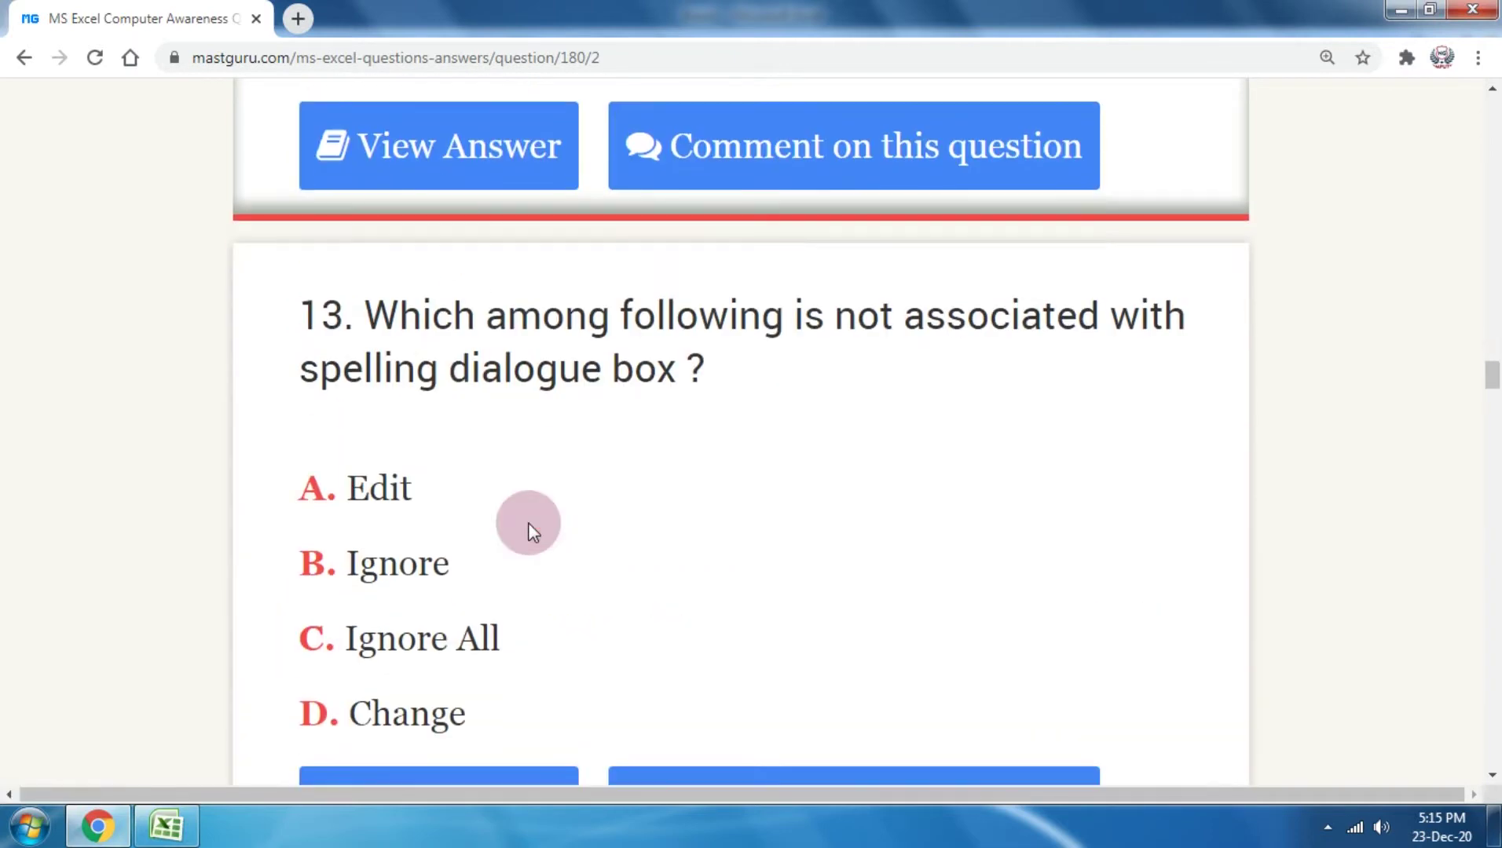
{"action": "scroll", "coordinate": [528, 522], "scroll_direction": "down", "scroll_amount": 2}
{"action": "scroll", "coordinate": [529, 522], "scroll_direction": "up", "scroll_amount": 3}
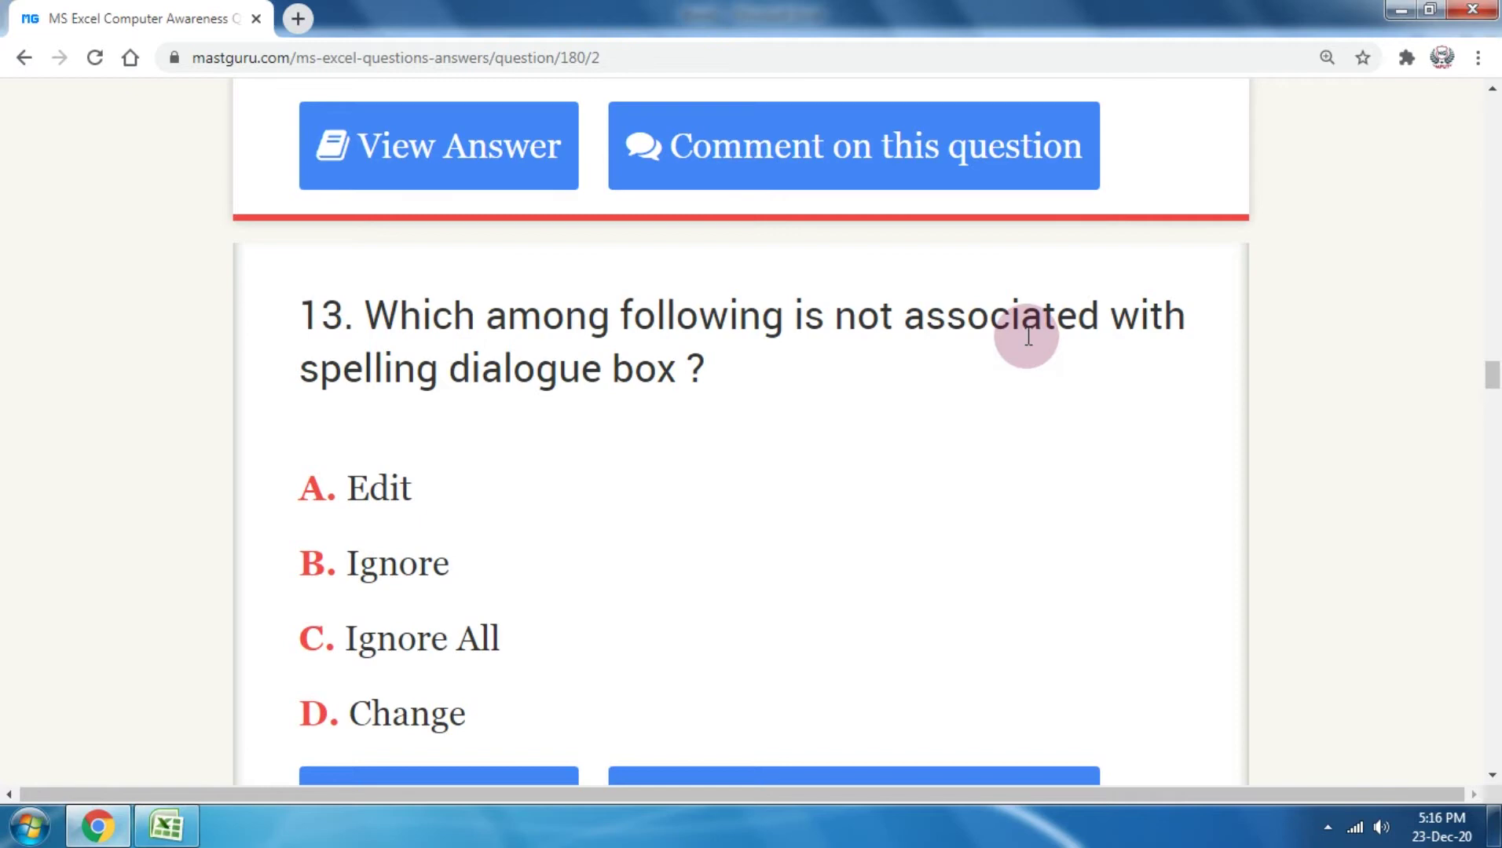
{"action": "left_click", "coordinate": [167, 826]}
Step: Run Review > Spelling on the jhfjffjf cell, cancel it, and return to the quiz
{"action": "left_click", "coordinate": [414, 432]}
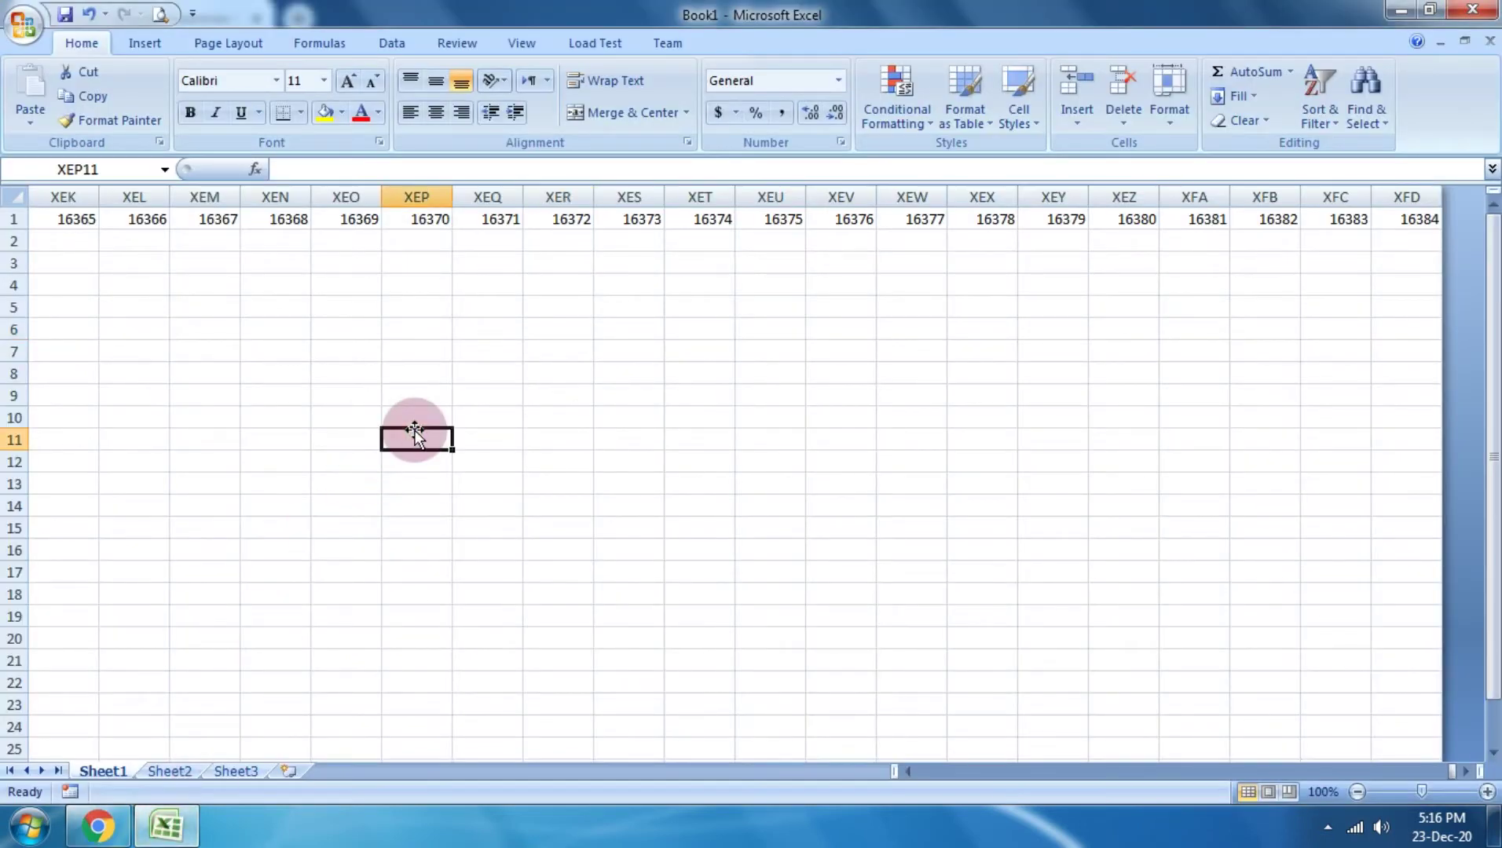
{"action": "key", "text": "Home"}
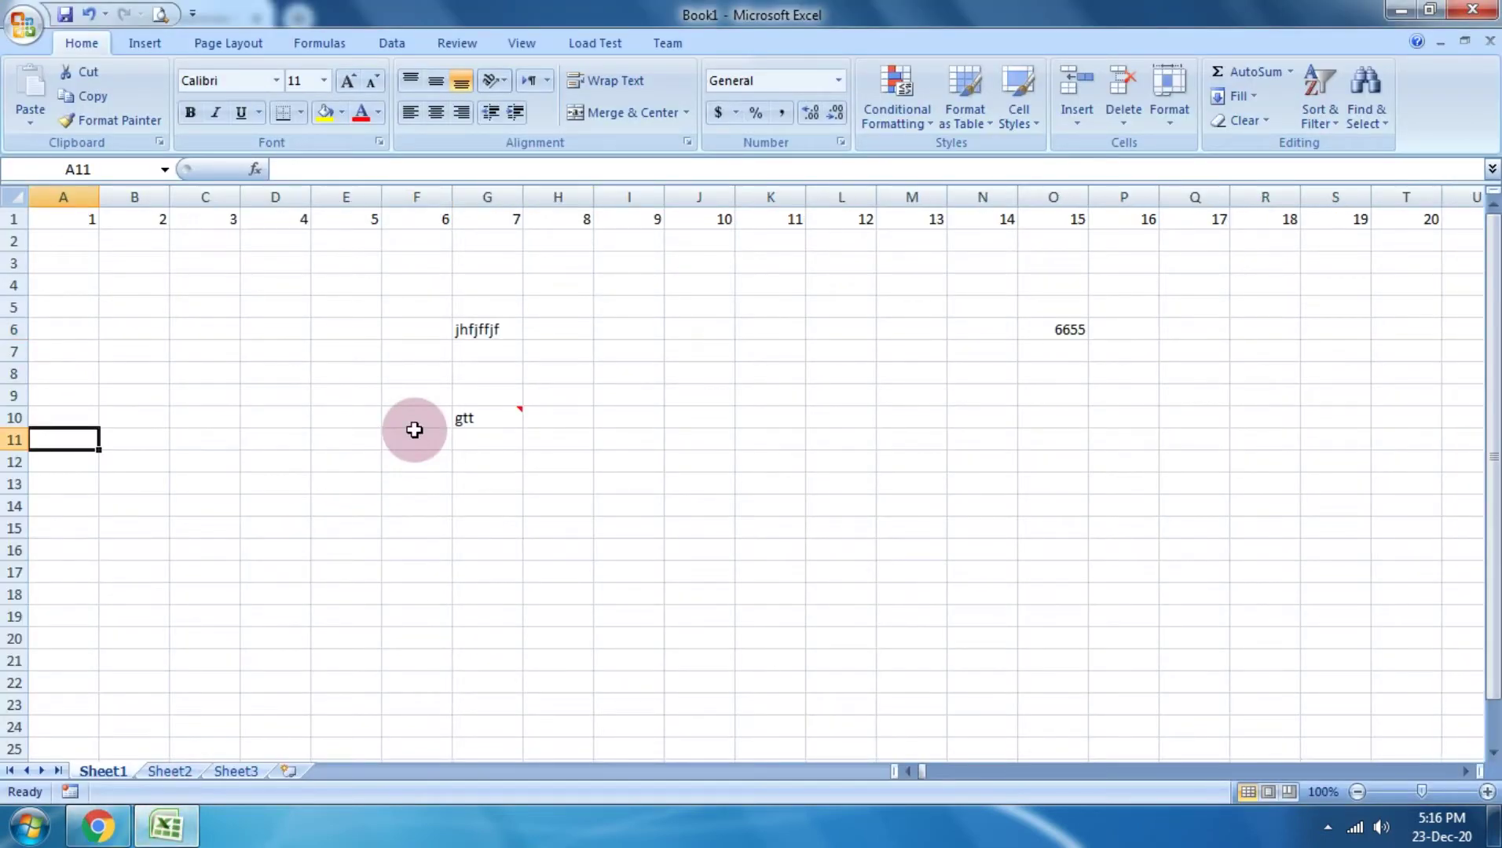
{"action": "left_click", "coordinate": [471, 329]}
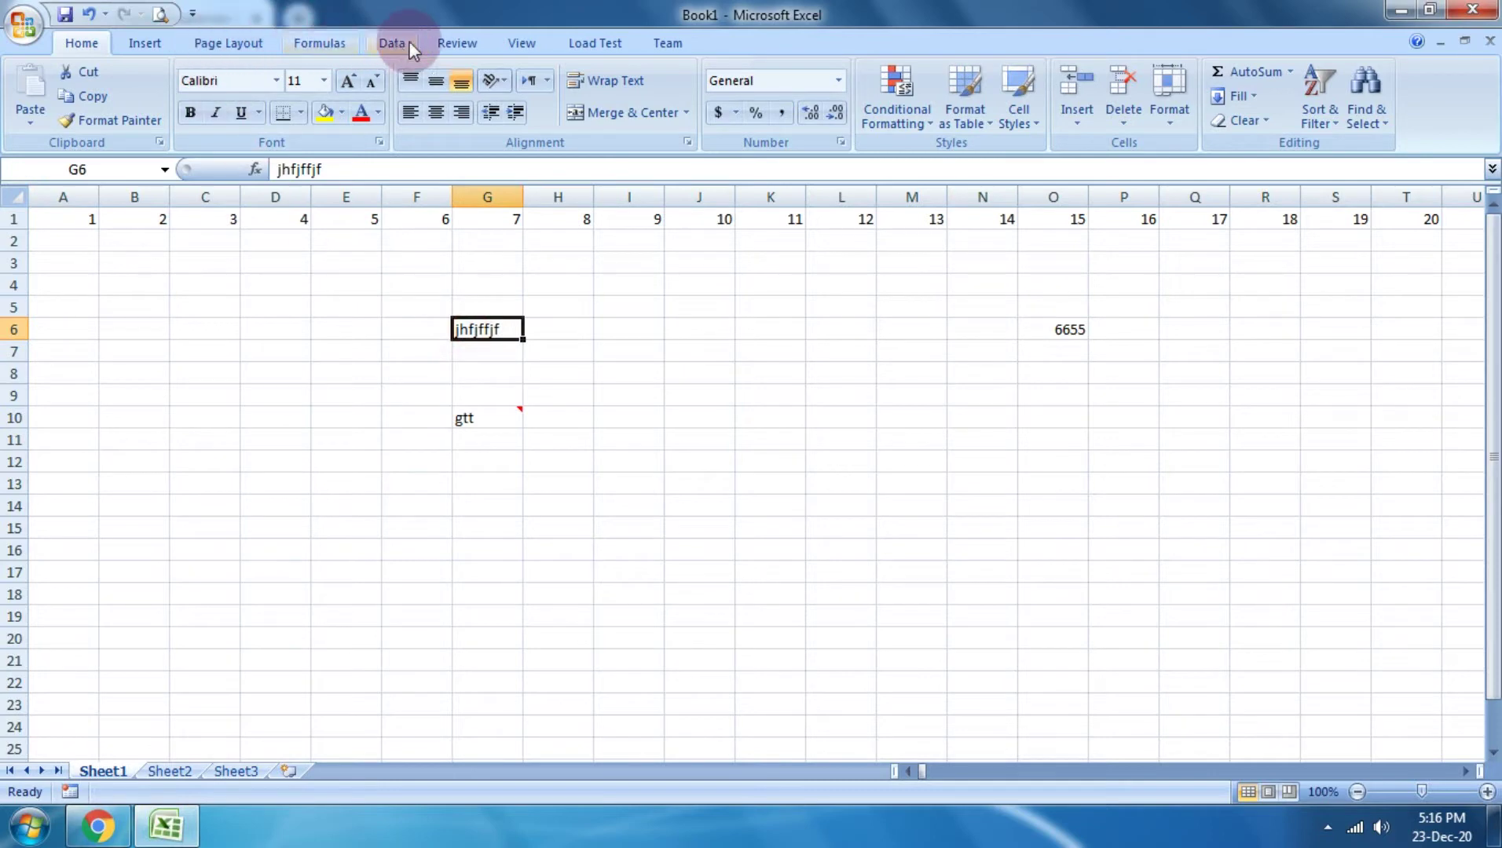
{"action": "left_click", "coordinate": [457, 43]}
{"action": "left_click", "coordinate": [32, 87]}
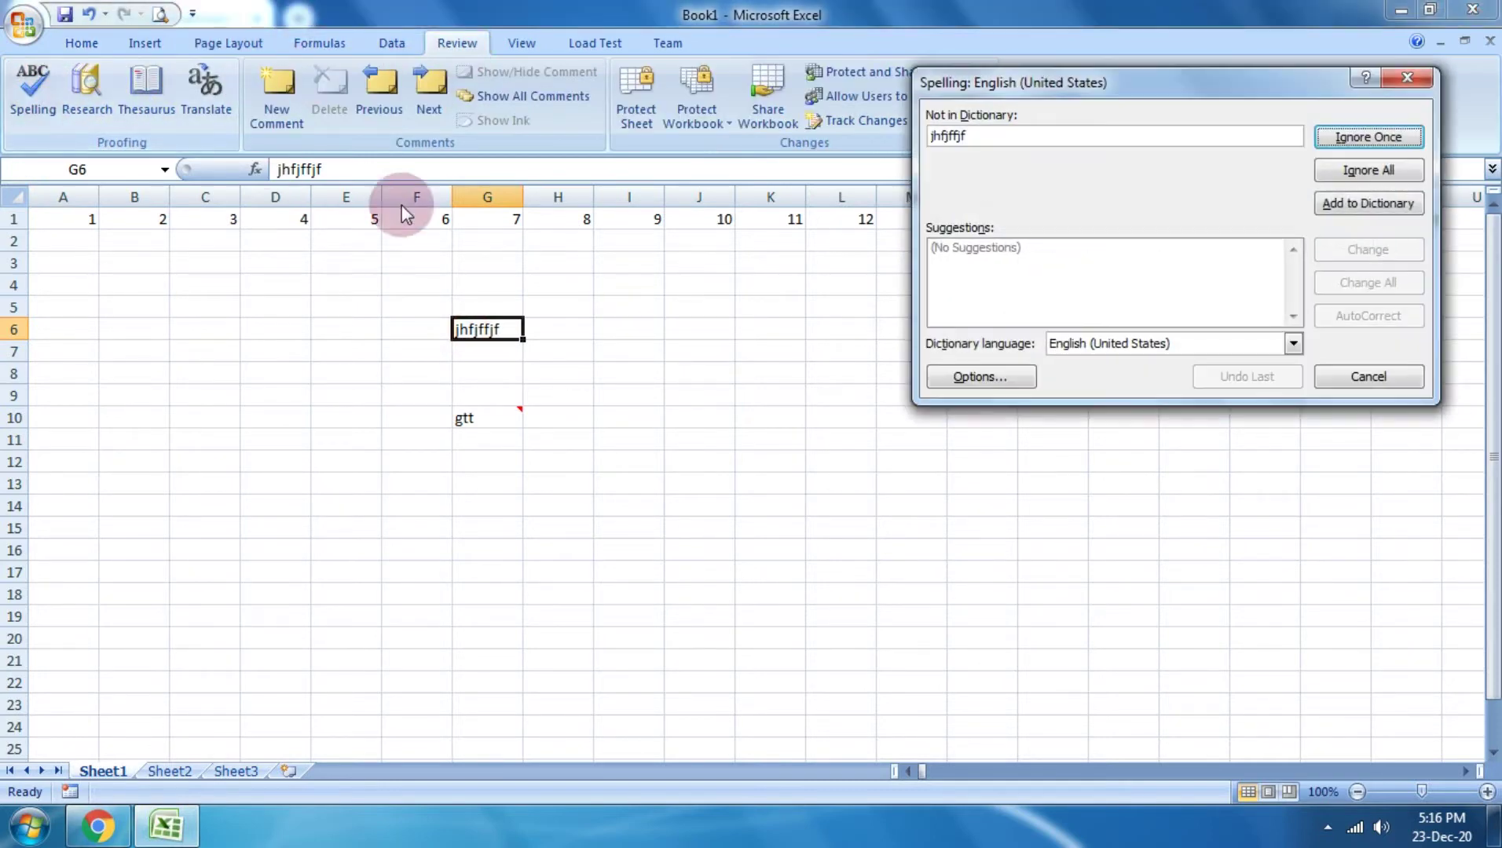
{"action": "left_click_drag", "start_coordinate": [1060, 79], "coordinate": [840, 211]}
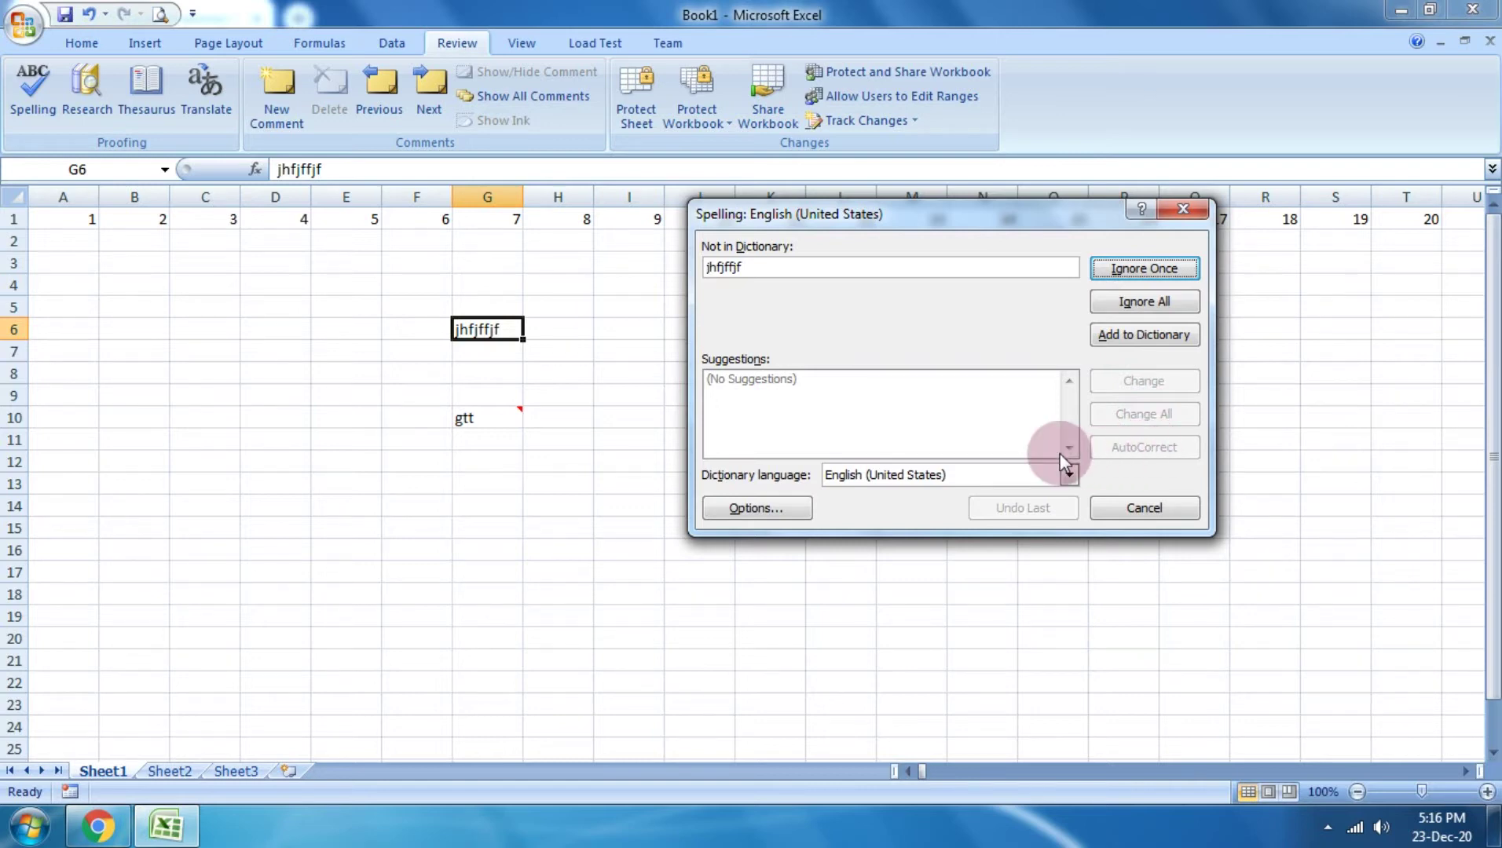
{"action": "left_click", "coordinate": [1143, 508]}
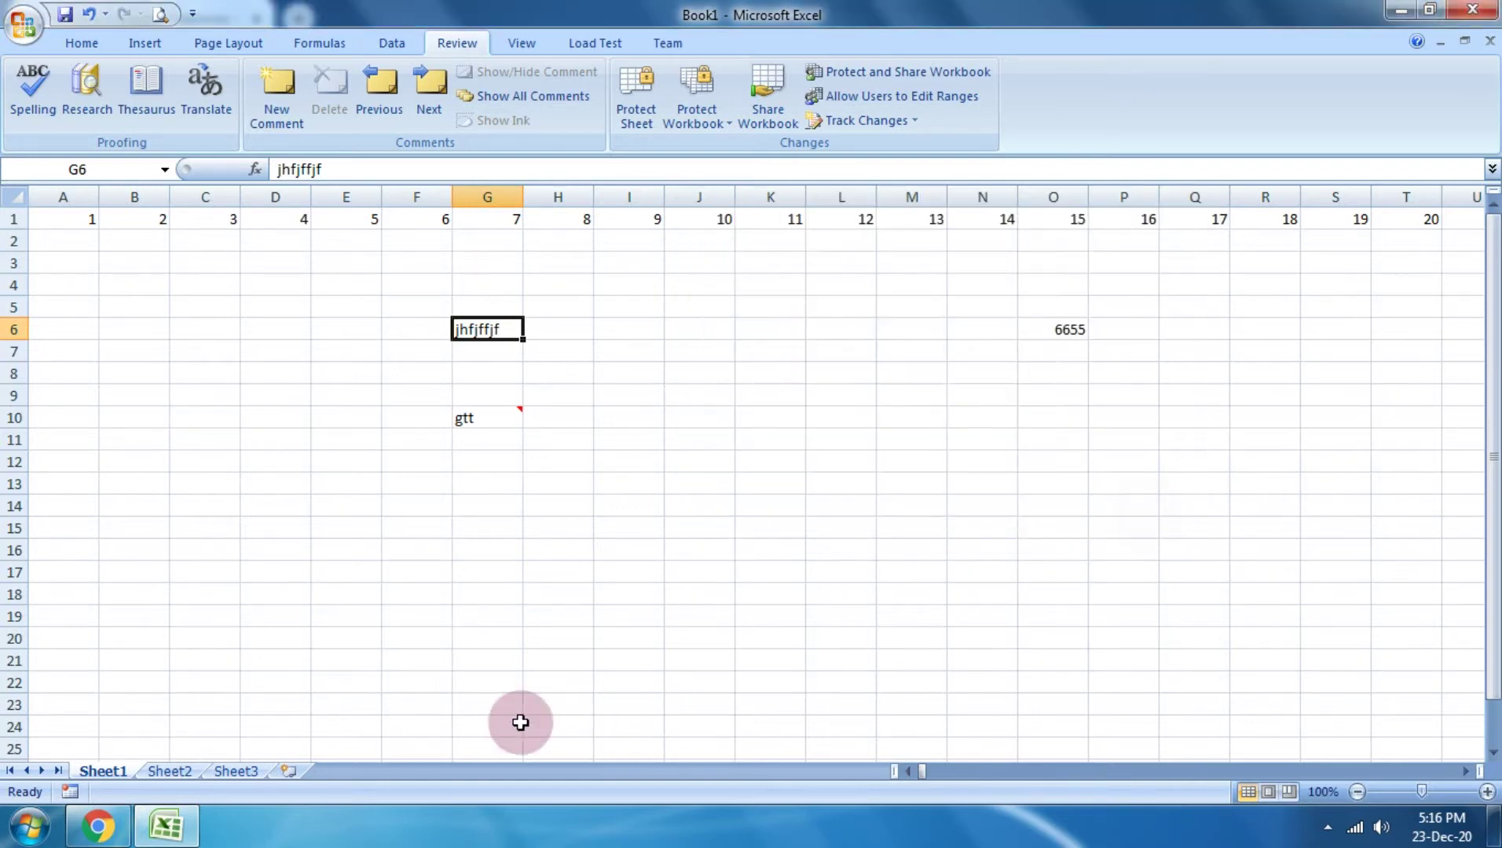
{"action": "left_click", "coordinate": [110, 821]}
Step: Mark 'Edit' as question 13's answer and scroll to question 14 on grainy backgrounds
{"action": "double_click", "coordinate": [379, 486]}
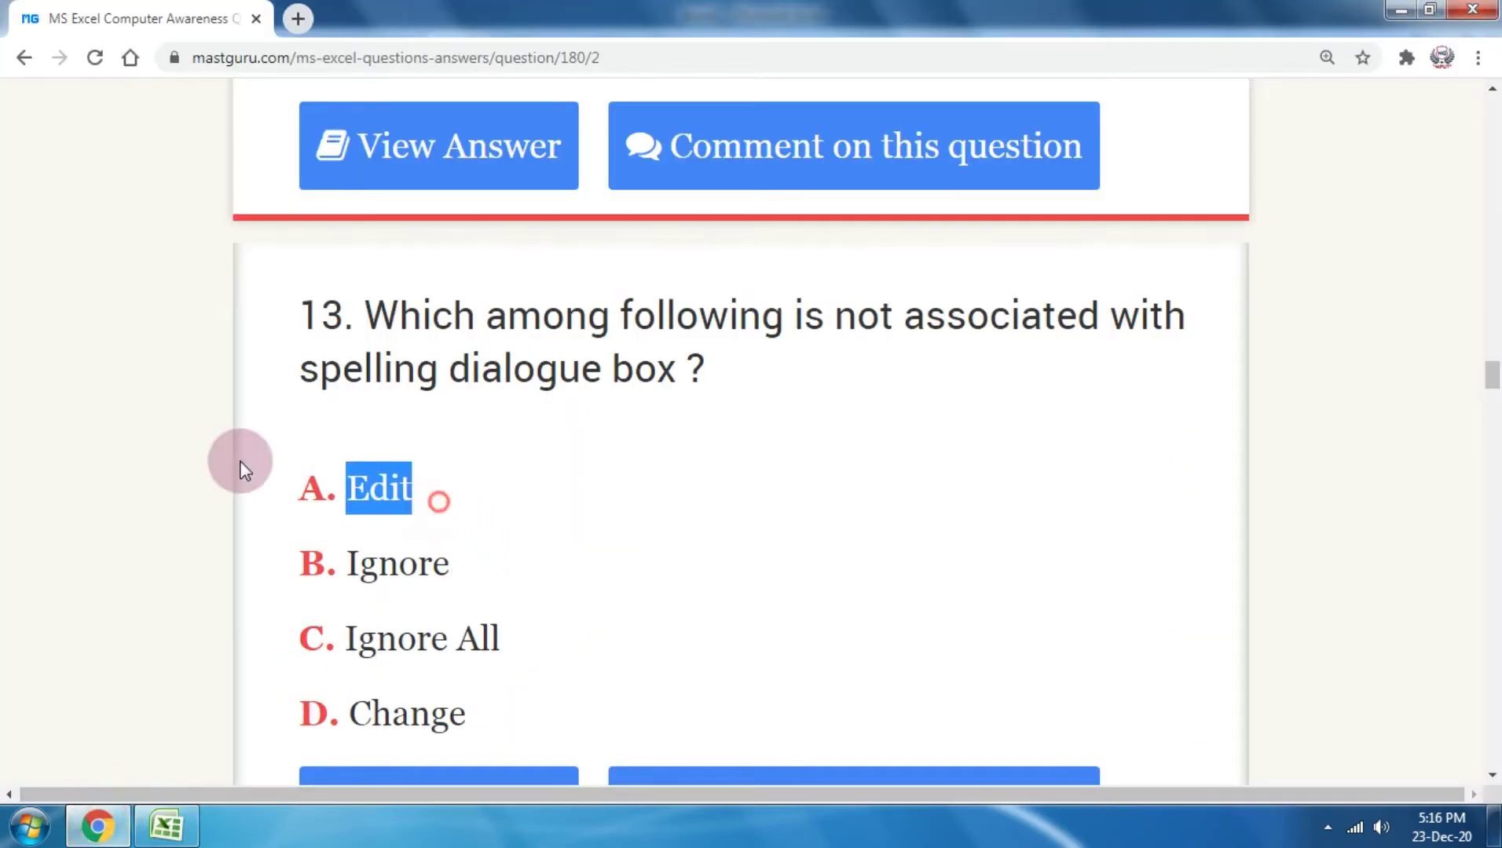
{"action": "scroll", "coordinate": [589, 470], "scroll_direction": "down", "scroll_amount": 5}
{"action": "scroll", "coordinate": [590, 469], "scroll_direction": "down", "scroll_amount": 5}
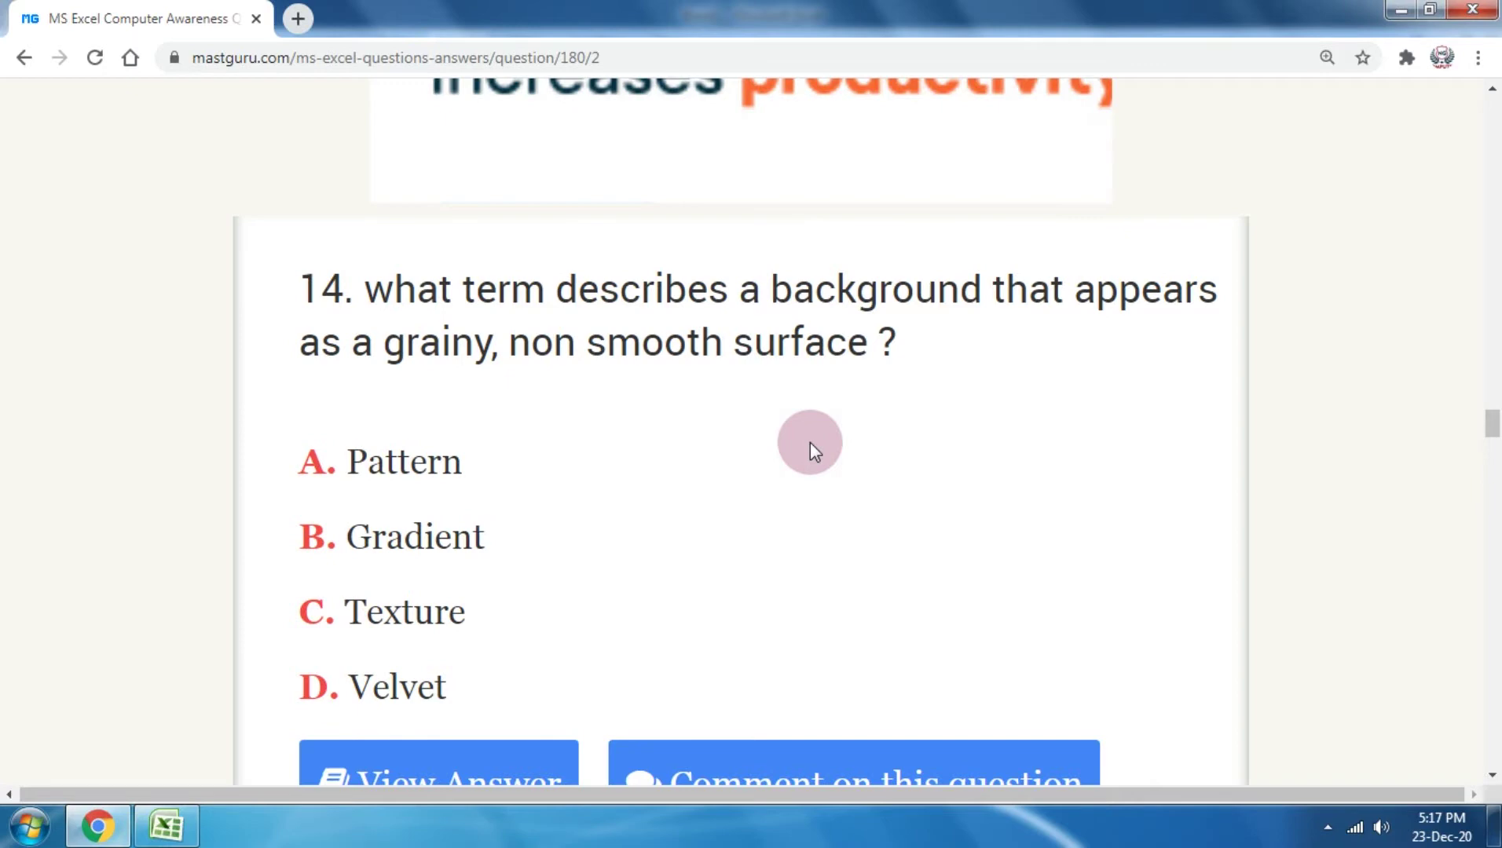
{"action": "scroll", "coordinate": [810, 442], "scroll_direction": "down", "scroll_amount": 3}
{"action": "scroll", "coordinate": [810, 442], "scroll_direction": "up", "scroll_amount": 3}
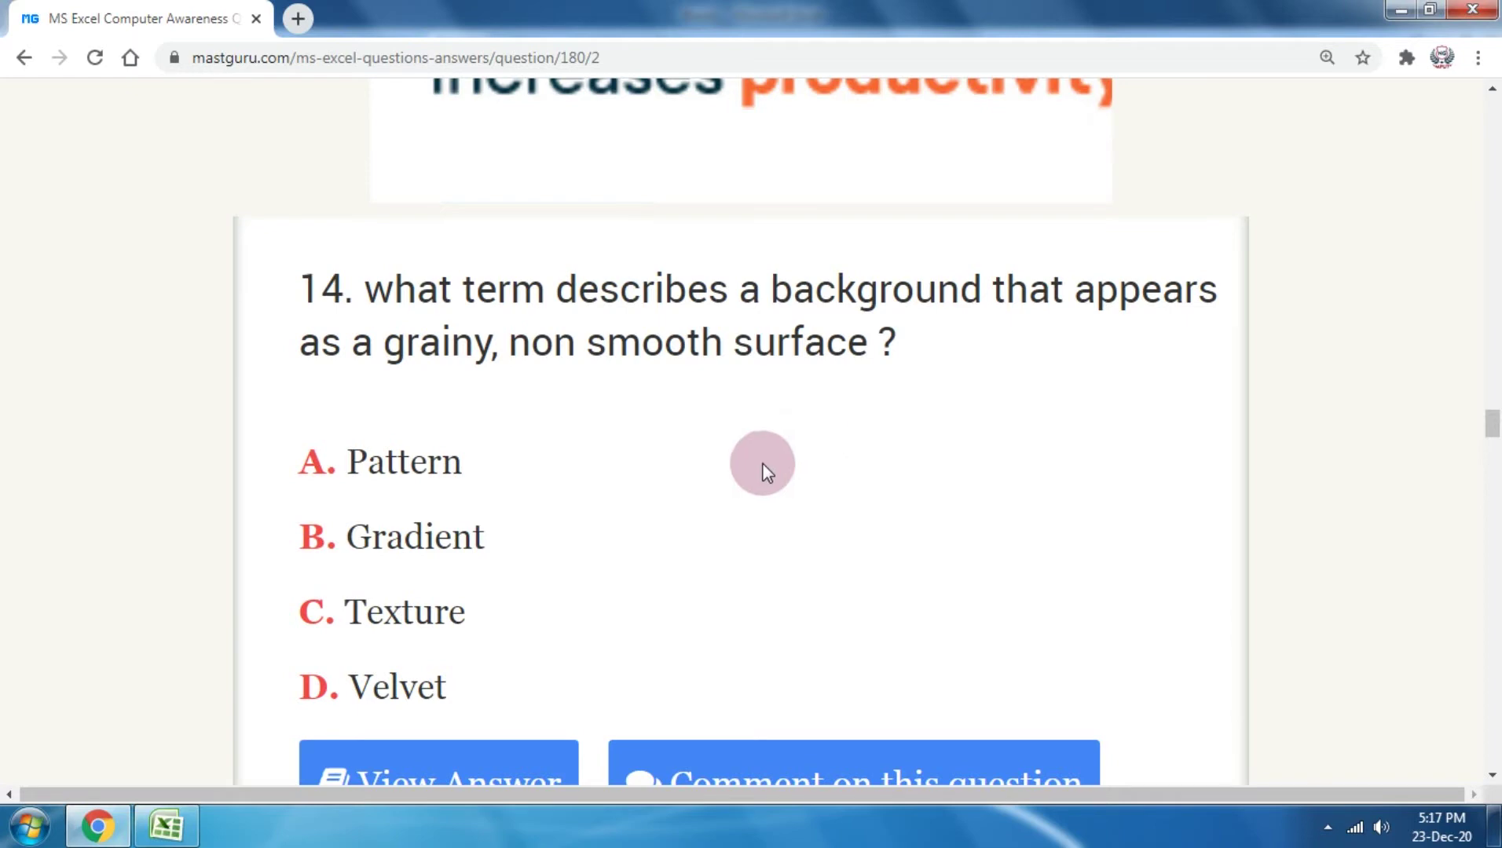
Step: Select ranges D7:N17 and L3:L14 in Excel, then highlight Gradient as question 14's answer
{"action": "left_click", "coordinate": [166, 824]}
{"action": "left_click", "coordinate": [431, 528]}
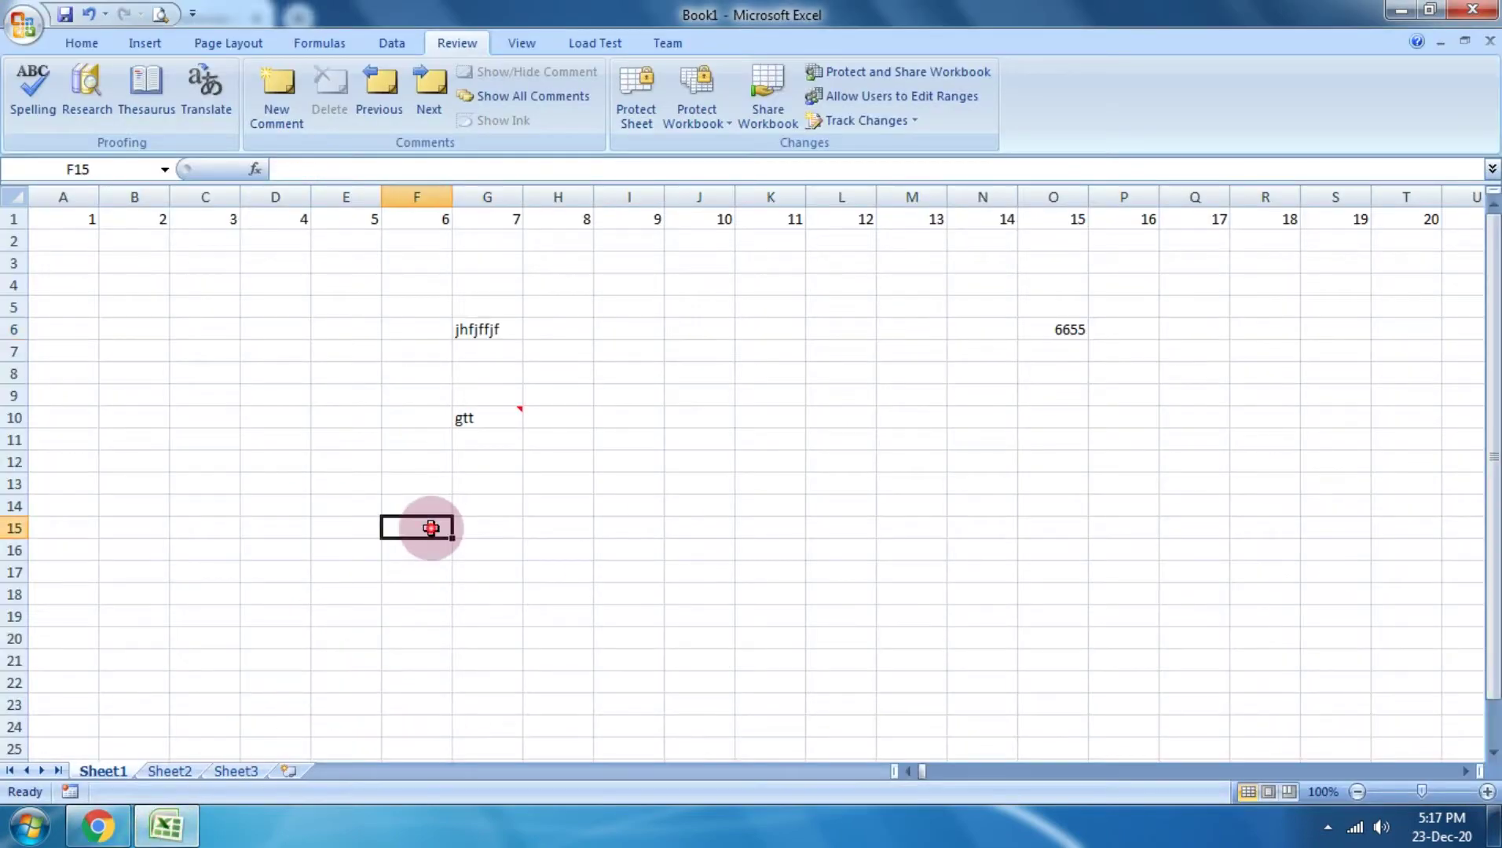
{"action": "mouse_move", "coordinate": [305, 346]}
{"action": "left_mouse_down"}
{"action": "mouse_move", "coordinate": [898, 519]}
{"action": "mouse_move", "coordinate": [983, 582]}
{"action": "left_mouse_up"}
{"action": "left_click", "coordinate": [815, 261]}
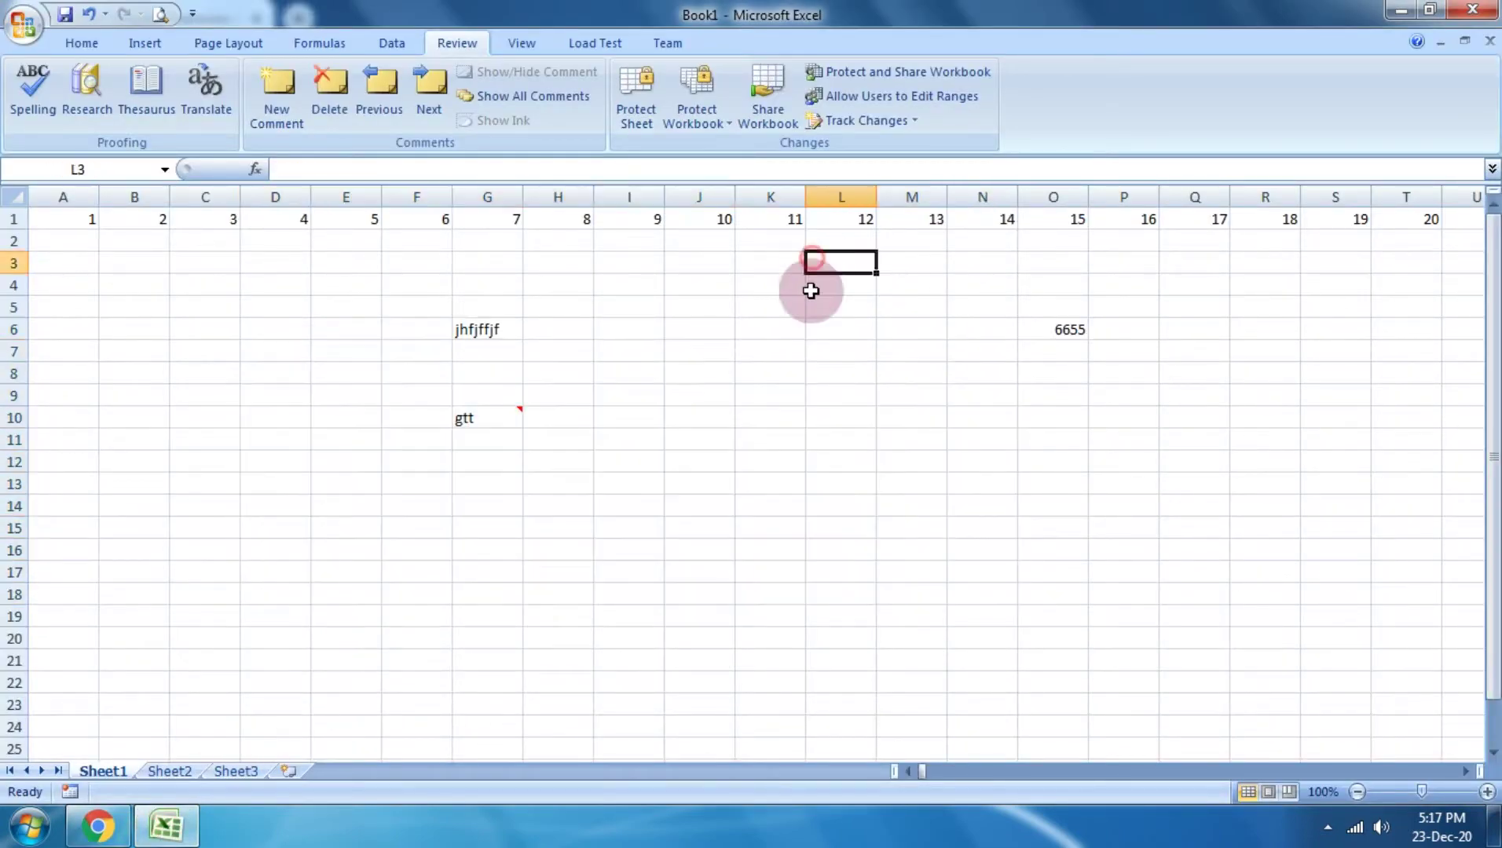
{"action": "left_click_drag", "start_coordinate": [811, 290], "coordinate": [811, 507]}
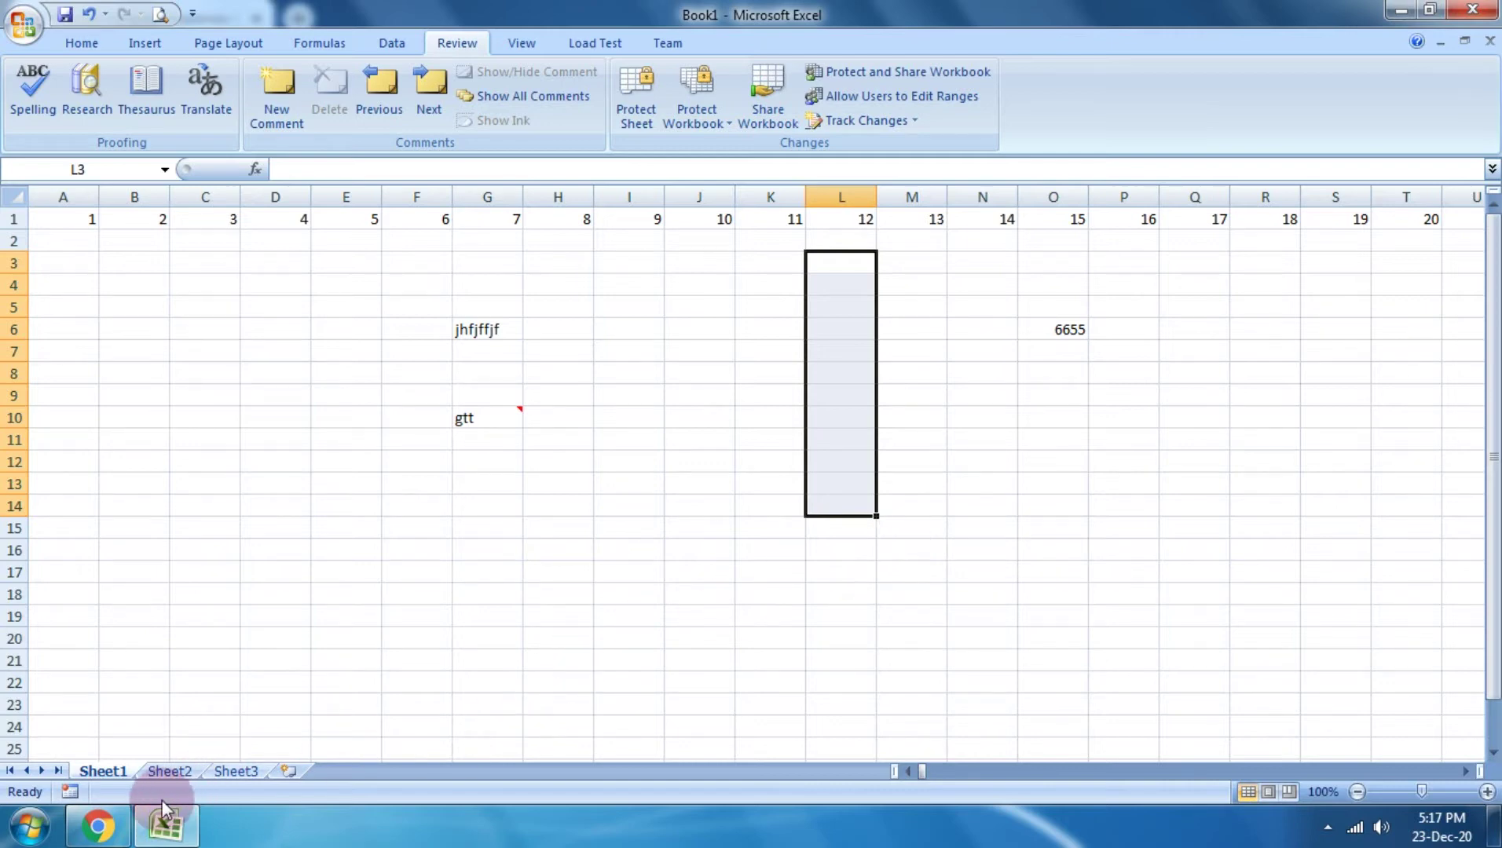
{"action": "left_click", "coordinate": [89, 839]}
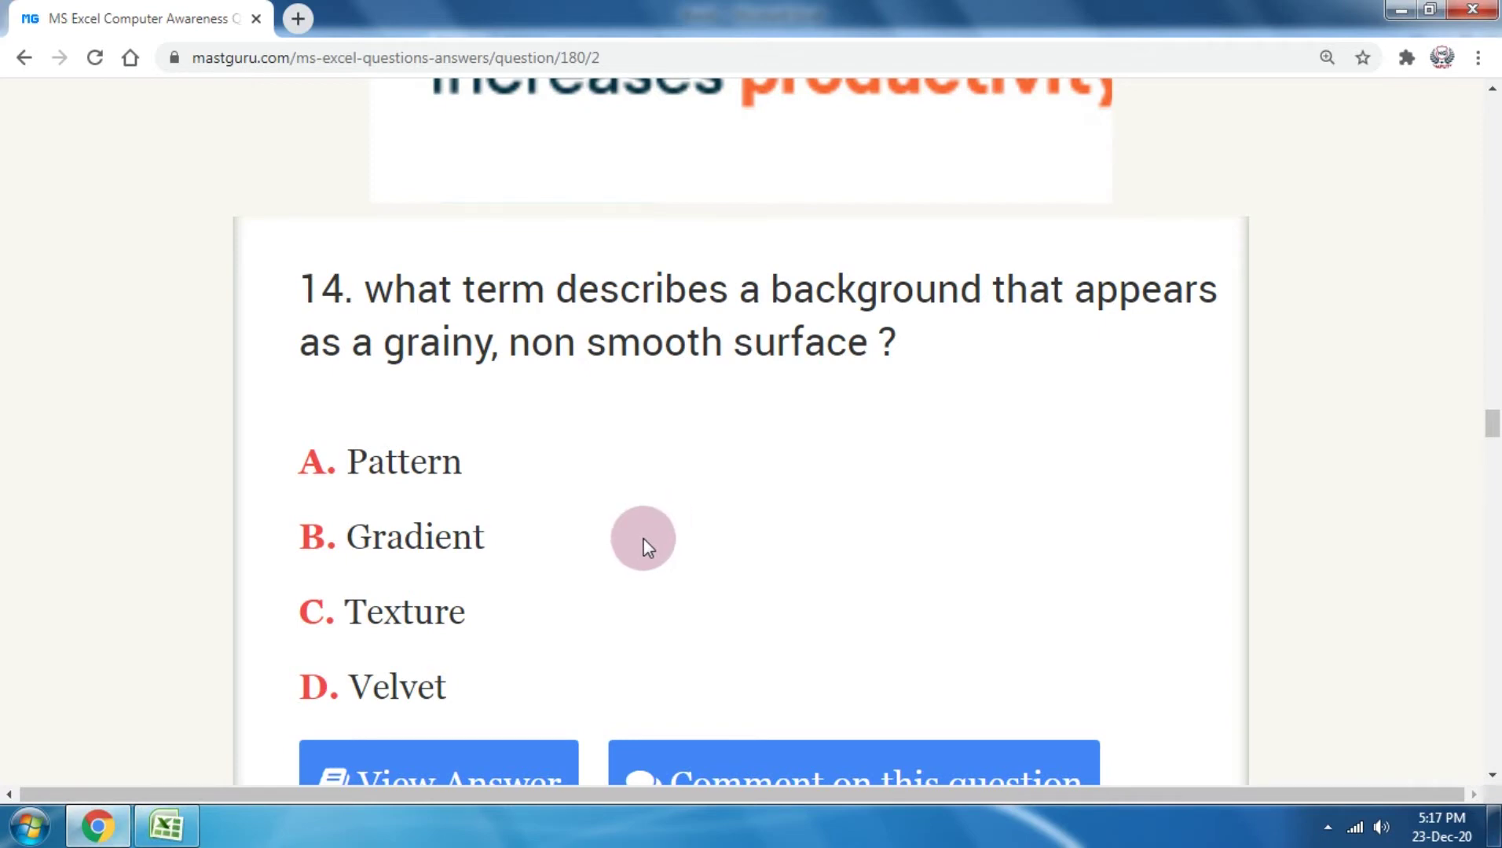
{"action": "left_click_drag", "start_coordinate": [347, 537], "coordinate": [487, 537]}
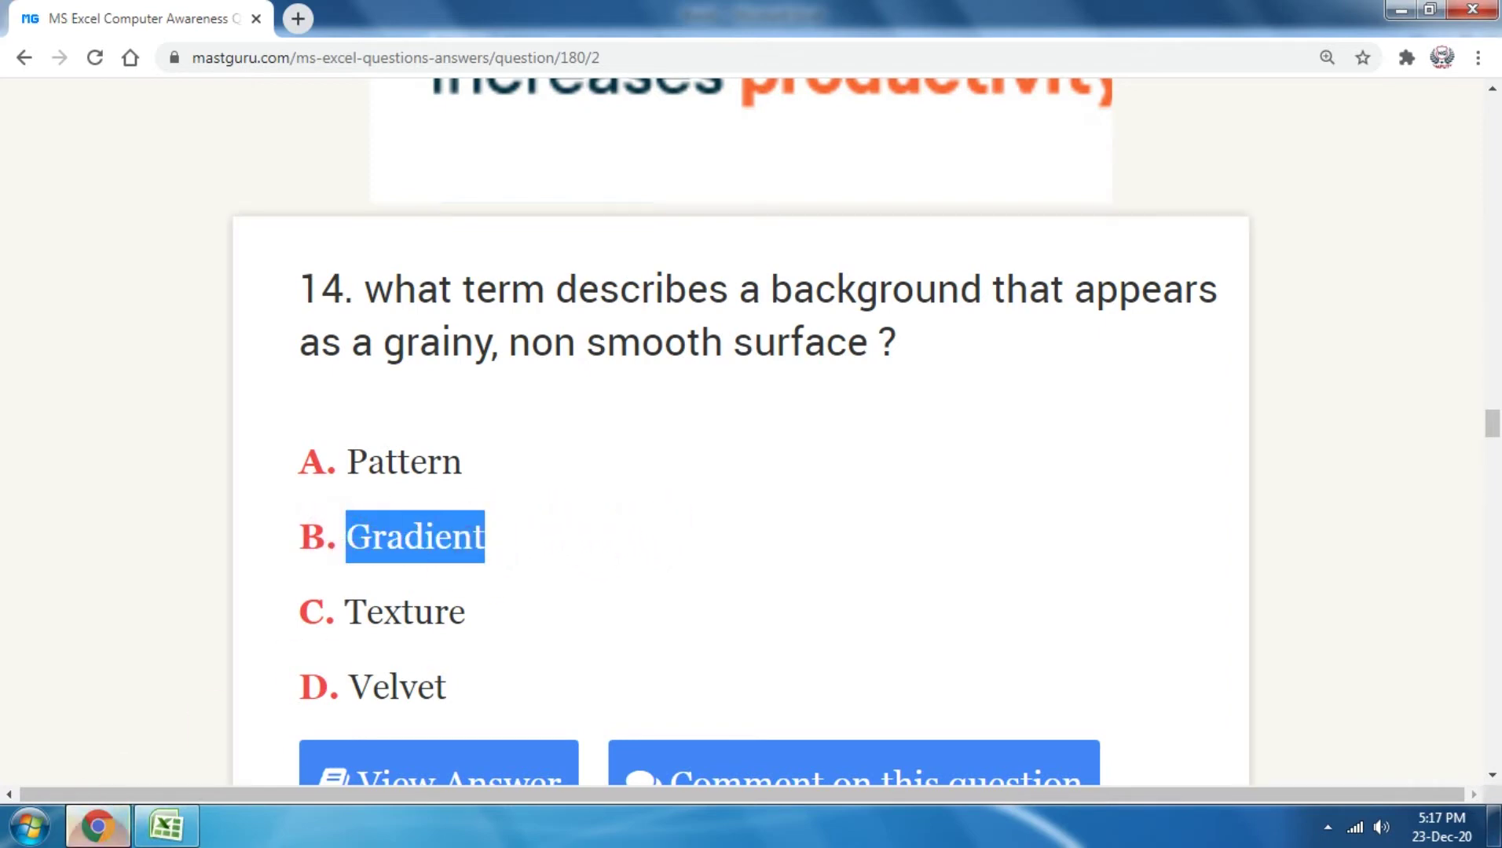
Step: Turn the sheet's gridlines off and on repeatedly from the View tab, leaving them shown
{"action": "left_click", "coordinate": [165, 825]}
{"action": "left_click", "coordinate": [469, 492]}
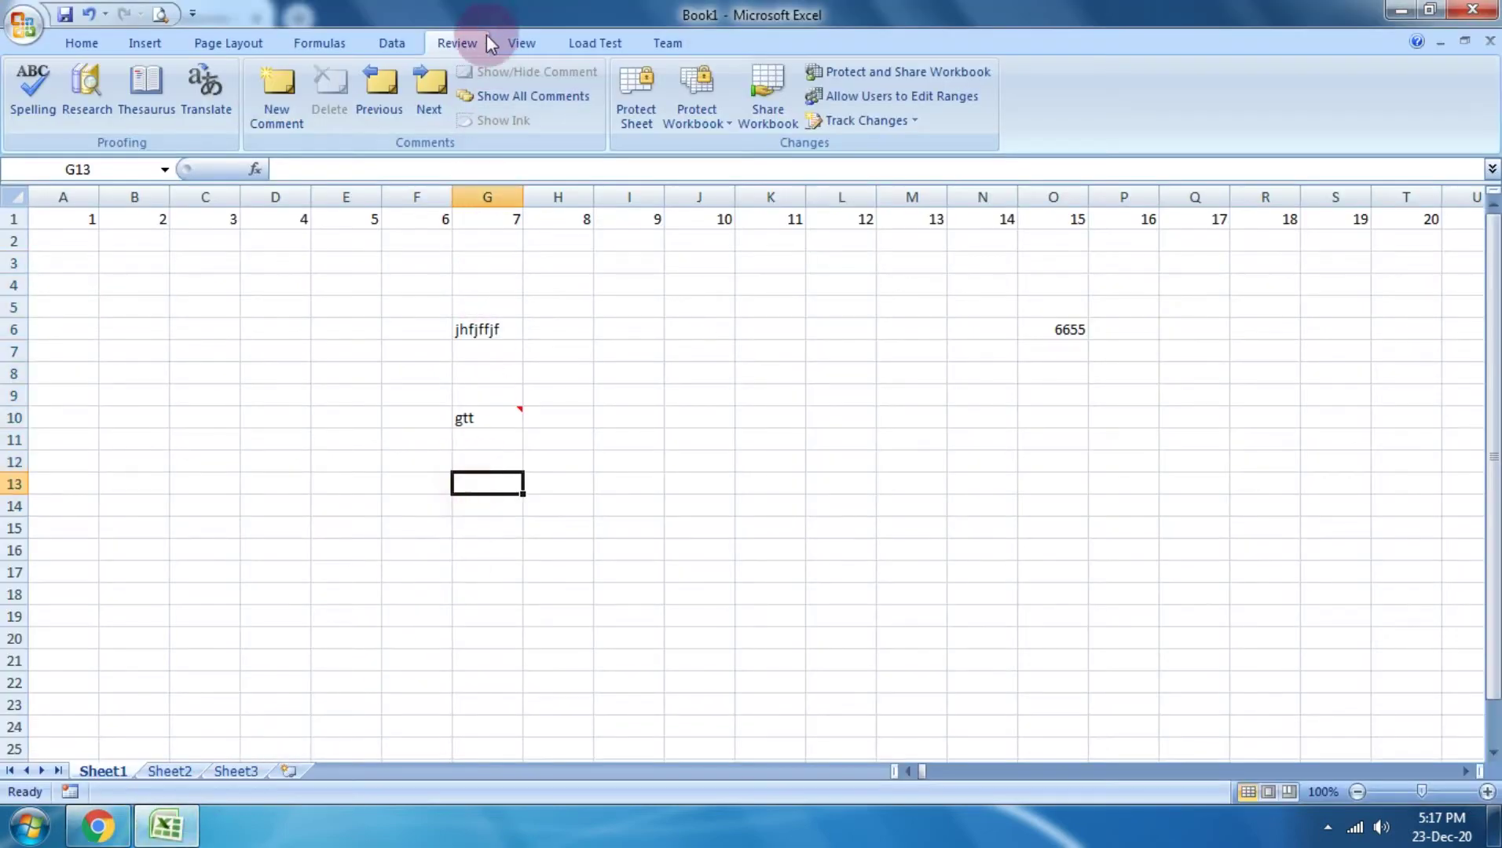
{"action": "left_click", "coordinate": [540, 47]}
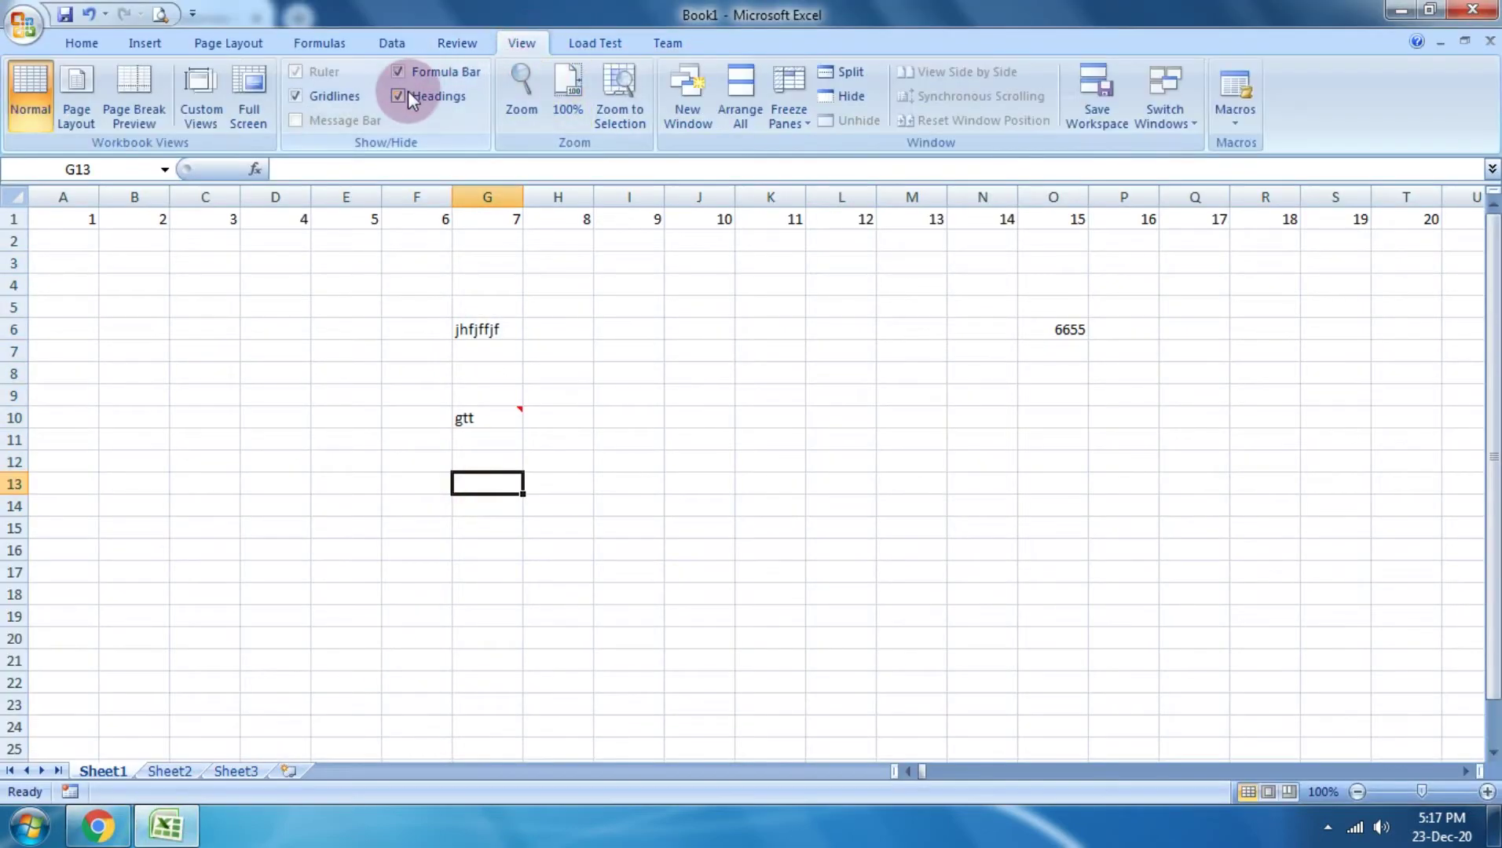
{"action": "left_click", "coordinate": [342, 101]}
{"action": "left_click", "coordinate": [342, 101]}
{"action": "left_click", "coordinate": [342, 101]}
{"action": "left_click", "coordinate": [342, 101]}
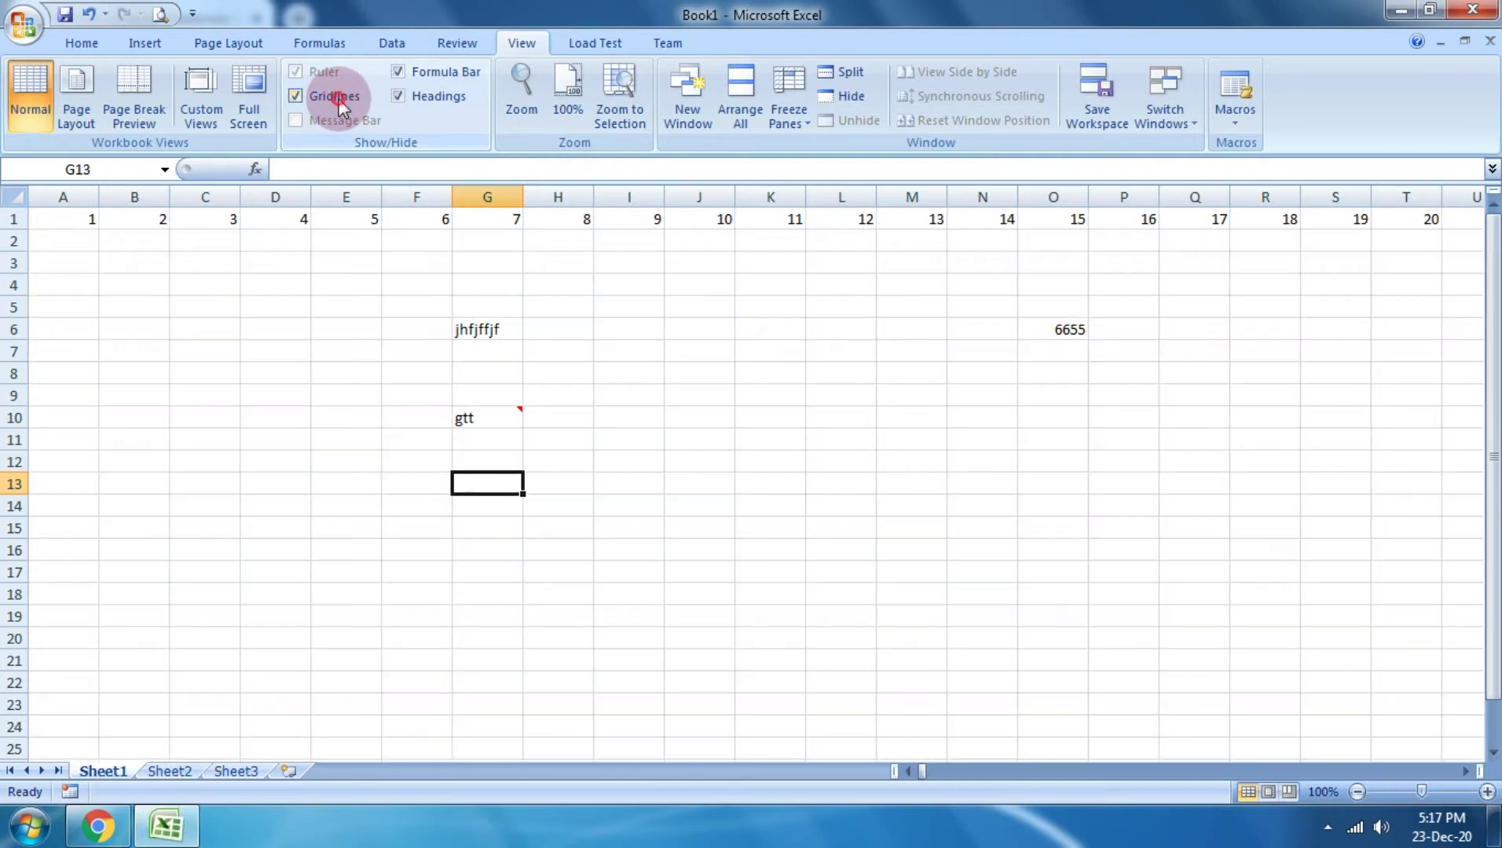
{"action": "left_click", "coordinate": [341, 102]}
{"action": "left_click", "coordinate": [340, 103]}
{"action": "left_click", "coordinate": [339, 100]}
{"action": "left_click", "coordinate": [339, 100]}
Step: Go to page 3 of the MS Excel quiz in Chrome
{"action": "left_click", "coordinate": [97, 825]}
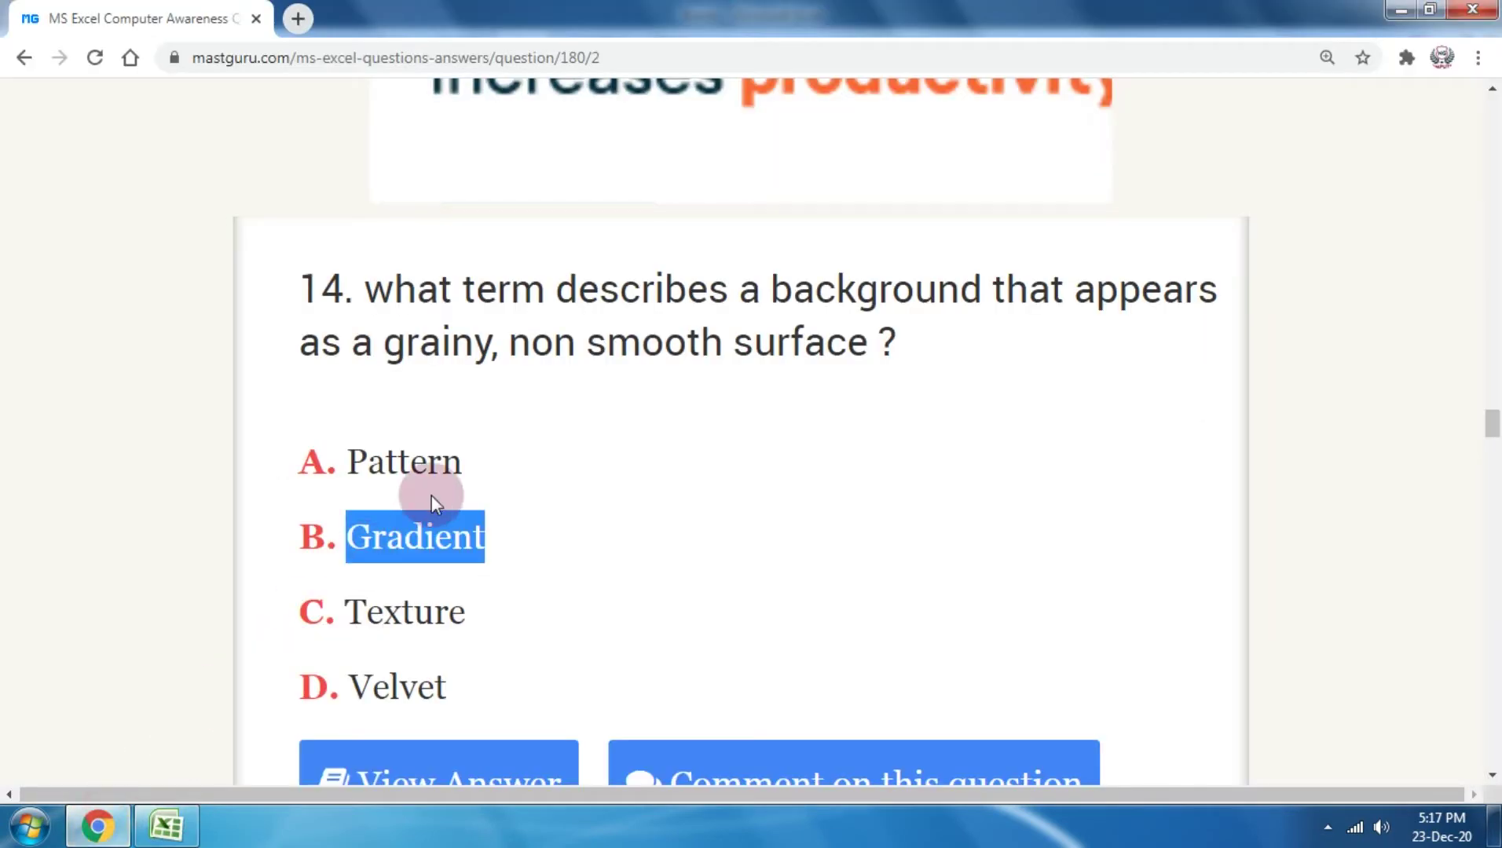
{"action": "scroll", "coordinate": [432, 495], "scroll_direction": "down", "scroll_amount": 5}
{"action": "scroll", "coordinate": [433, 493], "scroll_direction": "down", "scroll_amount": 3}
{"action": "left_click", "coordinate": [724, 280]}
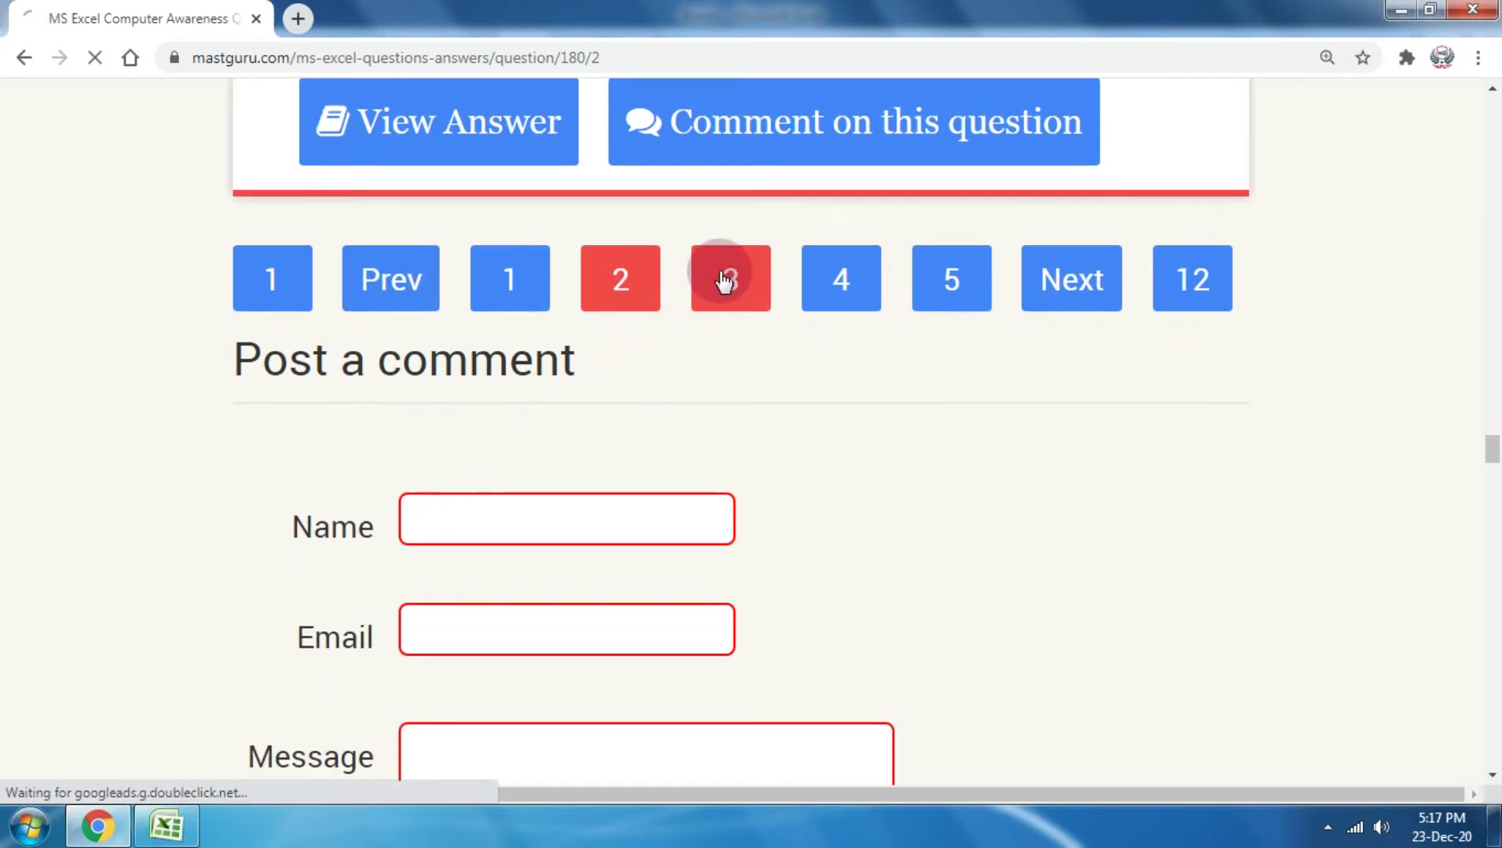
{"action": "scroll", "coordinate": [770, 409], "scroll_direction": "down", "scroll_amount": 5}
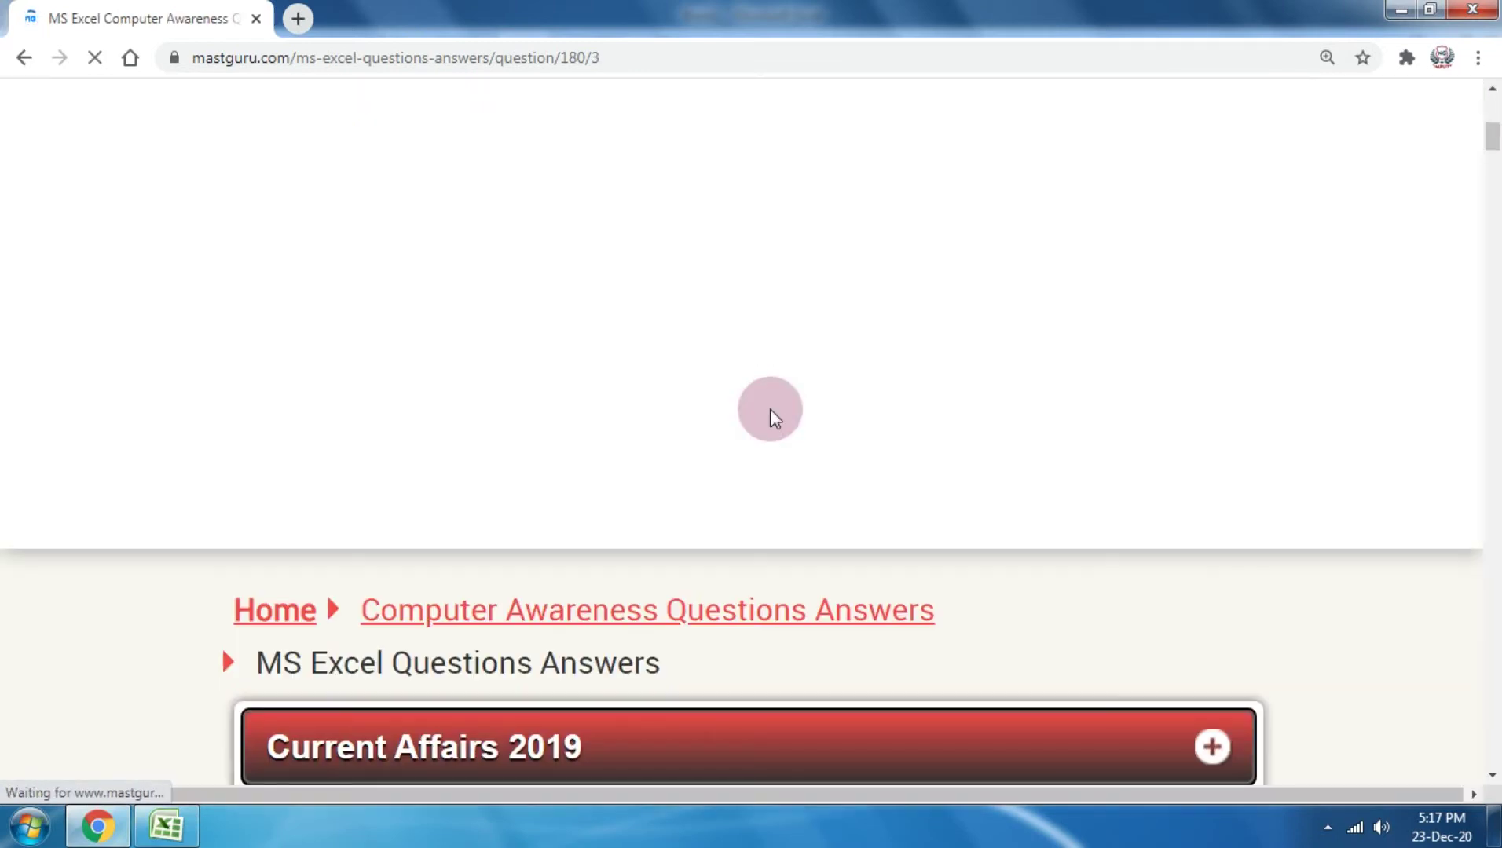
{"action": "scroll", "coordinate": [769, 409], "scroll_direction": "down", "scroll_amount": 8}
{"action": "scroll", "coordinate": [770, 408], "scroll_direction": "down", "scroll_amount": 5}
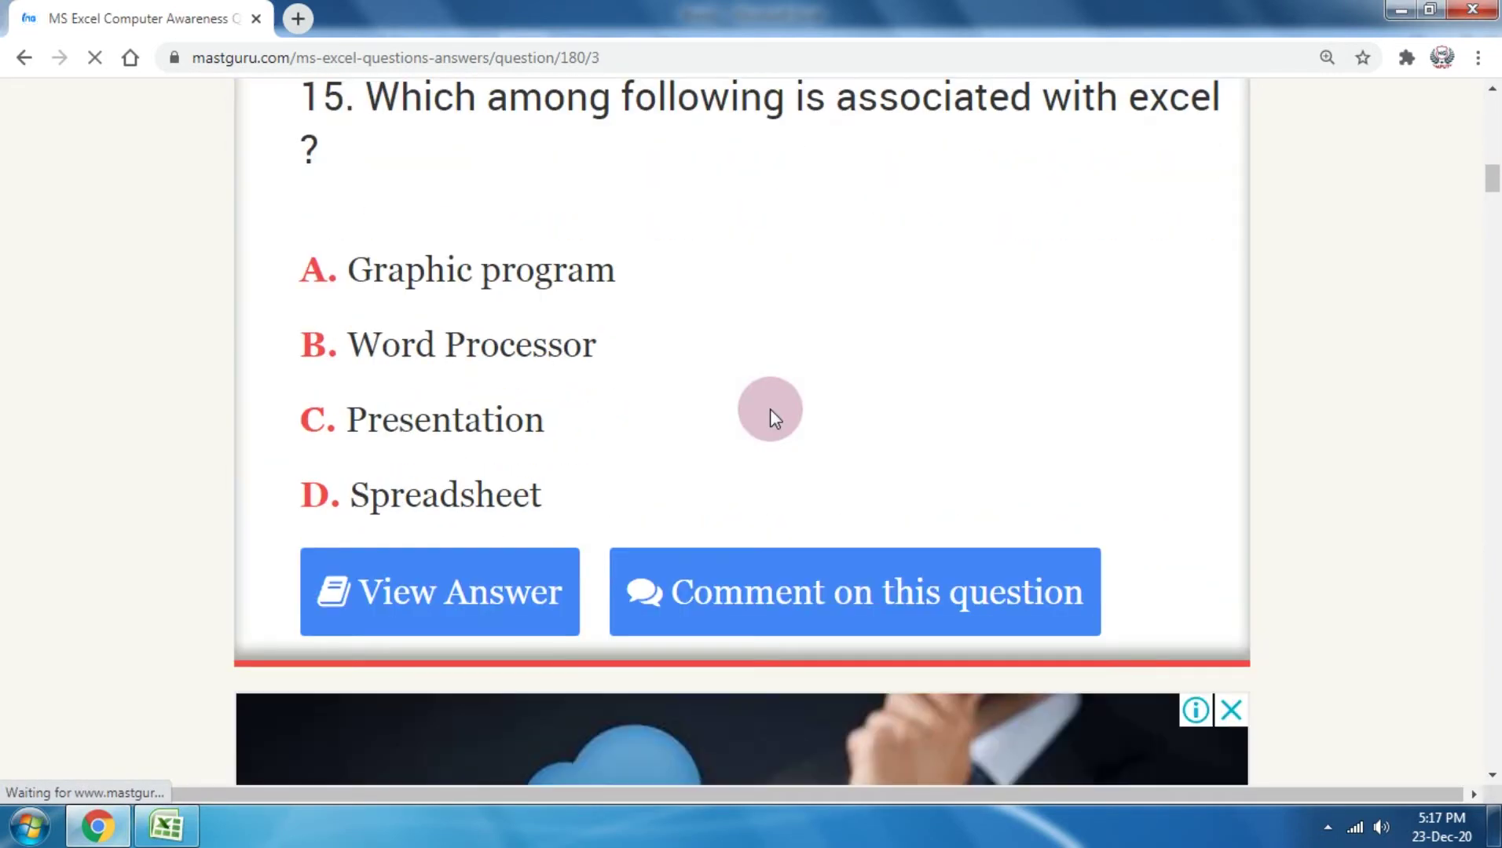
Step: Close the two ad tabs that opened over the quiz
{"action": "left_click", "coordinate": [770, 408]}
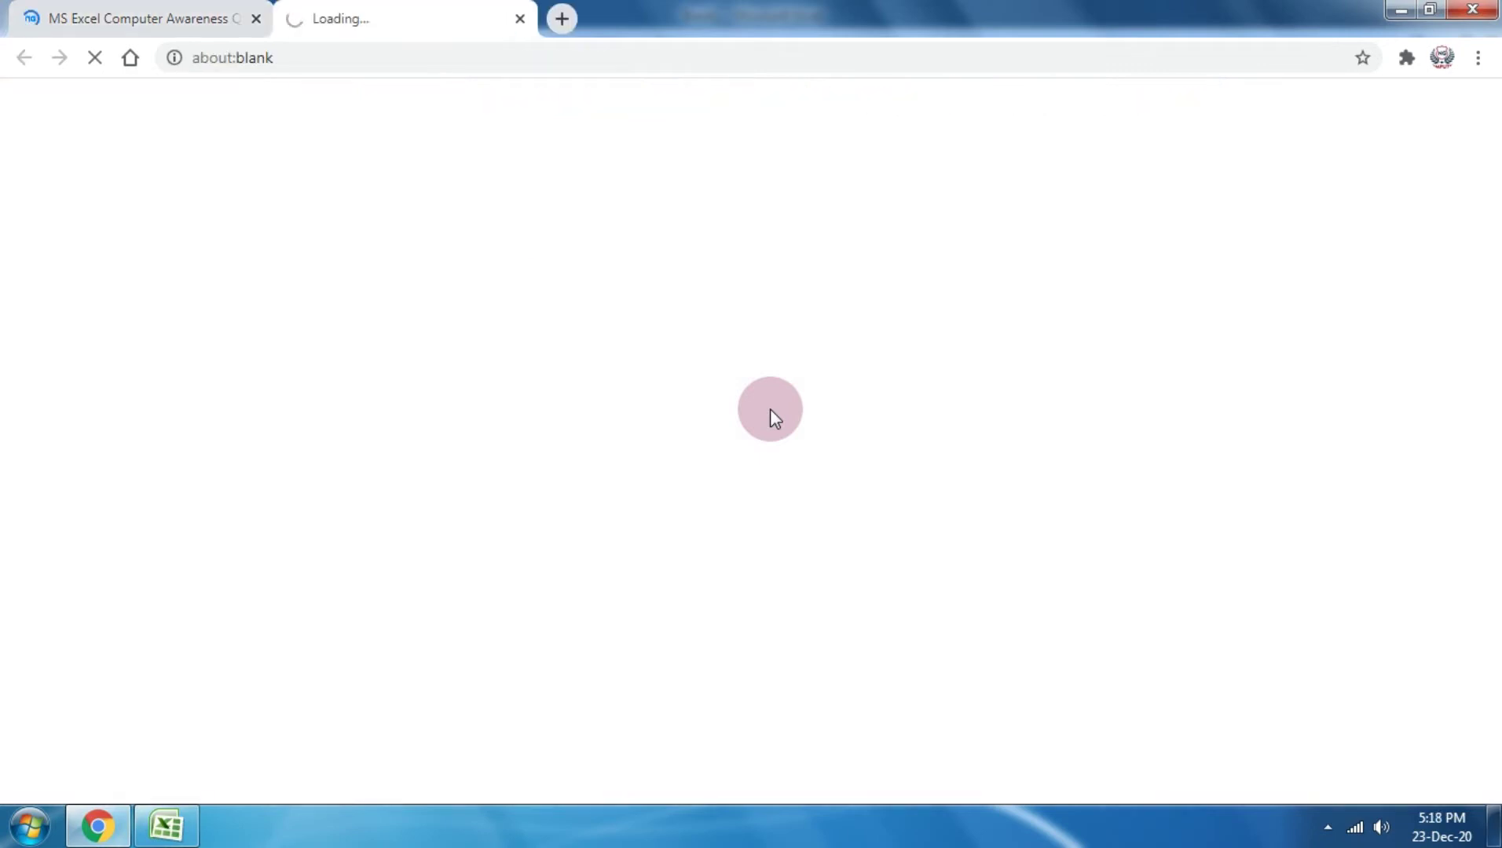
{"action": "left_click", "coordinate": [521, 20]}
{"action": "left_click", "coordinate": [502, 273]}
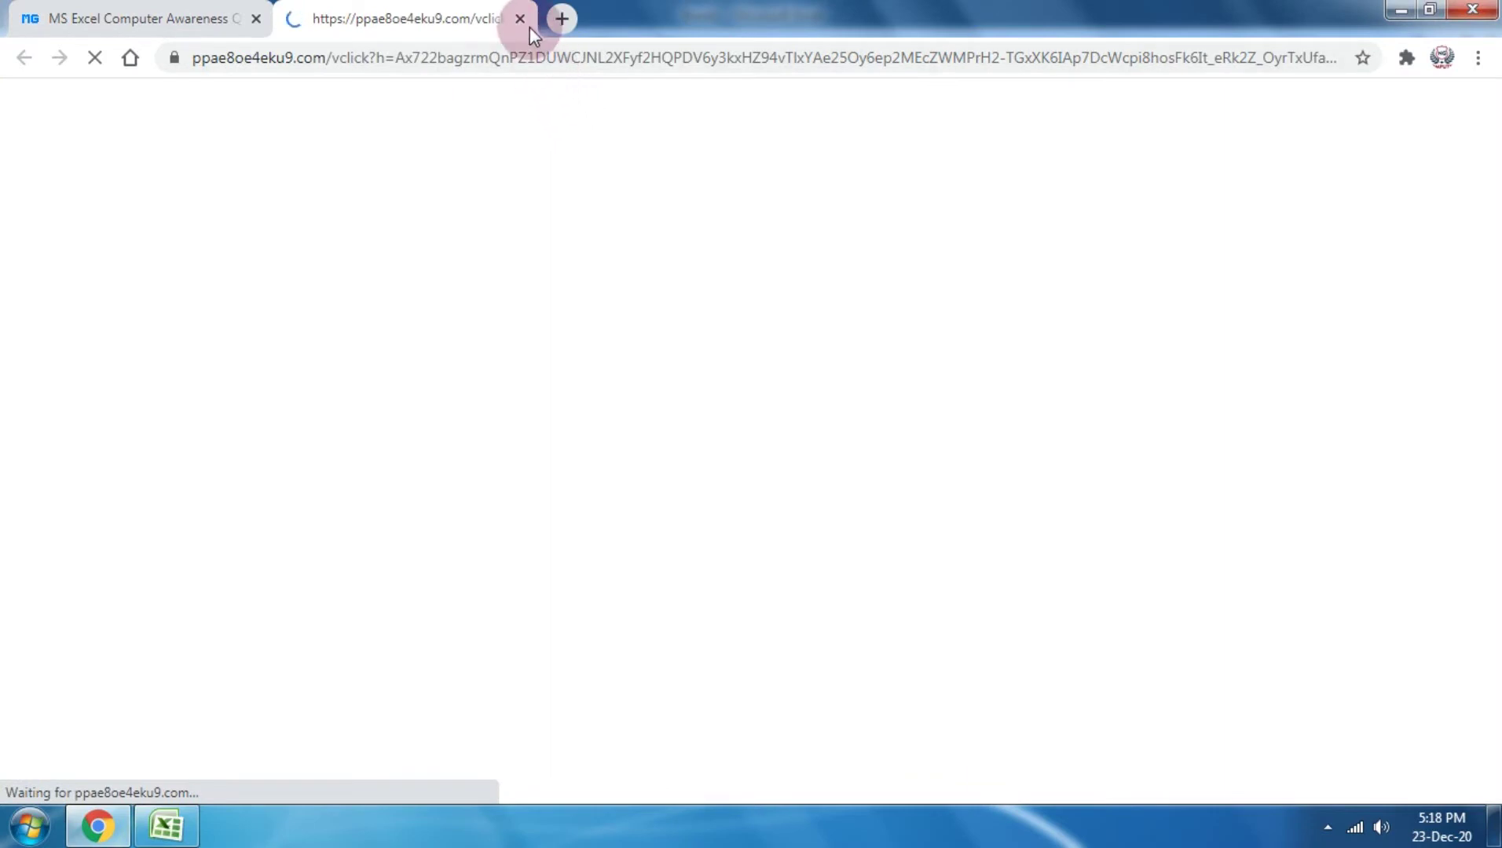
{"action": "left_click", "coordinate": [520, 19]}
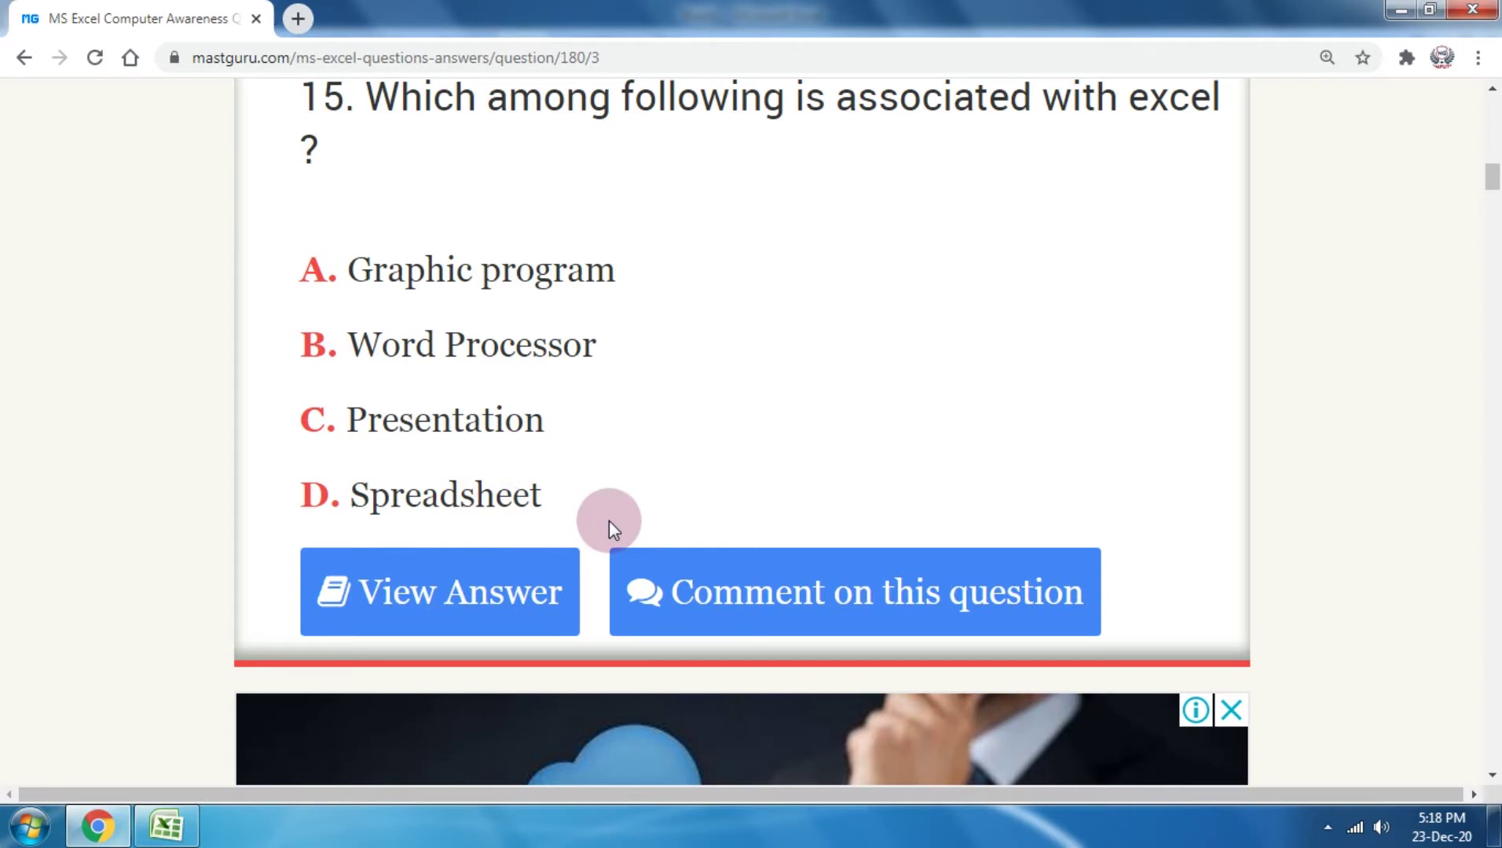
Step: Mark Spreadsheet as question 15's answer and move on to question 16
{"action": "left_click_drag", "start_coordinate": [546, 496], "coordinate": [312, 468]}
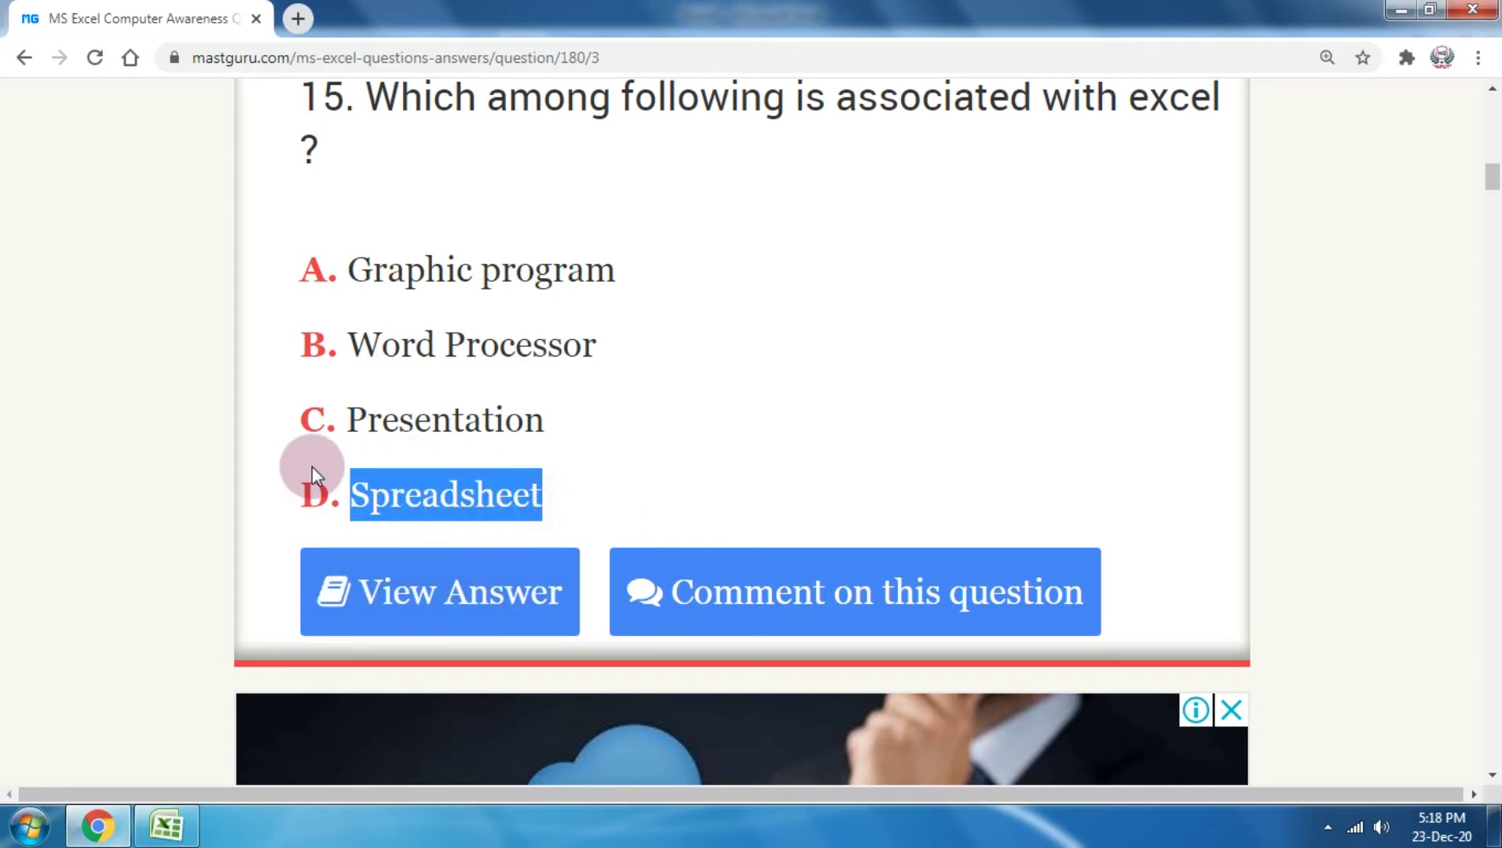
{"action": "scroll", "coordinate": [624, 398], "scroll_direction": "down", "scroll_amount": 5}
{"action": "scroll", "coordinate": [625, 395], "scroll_direction": "down", "scroll_amount": 5}
{"action": "scroll", "coordinate": [625, 394], "scroll_direction": "down", "scroll_amount": 5}
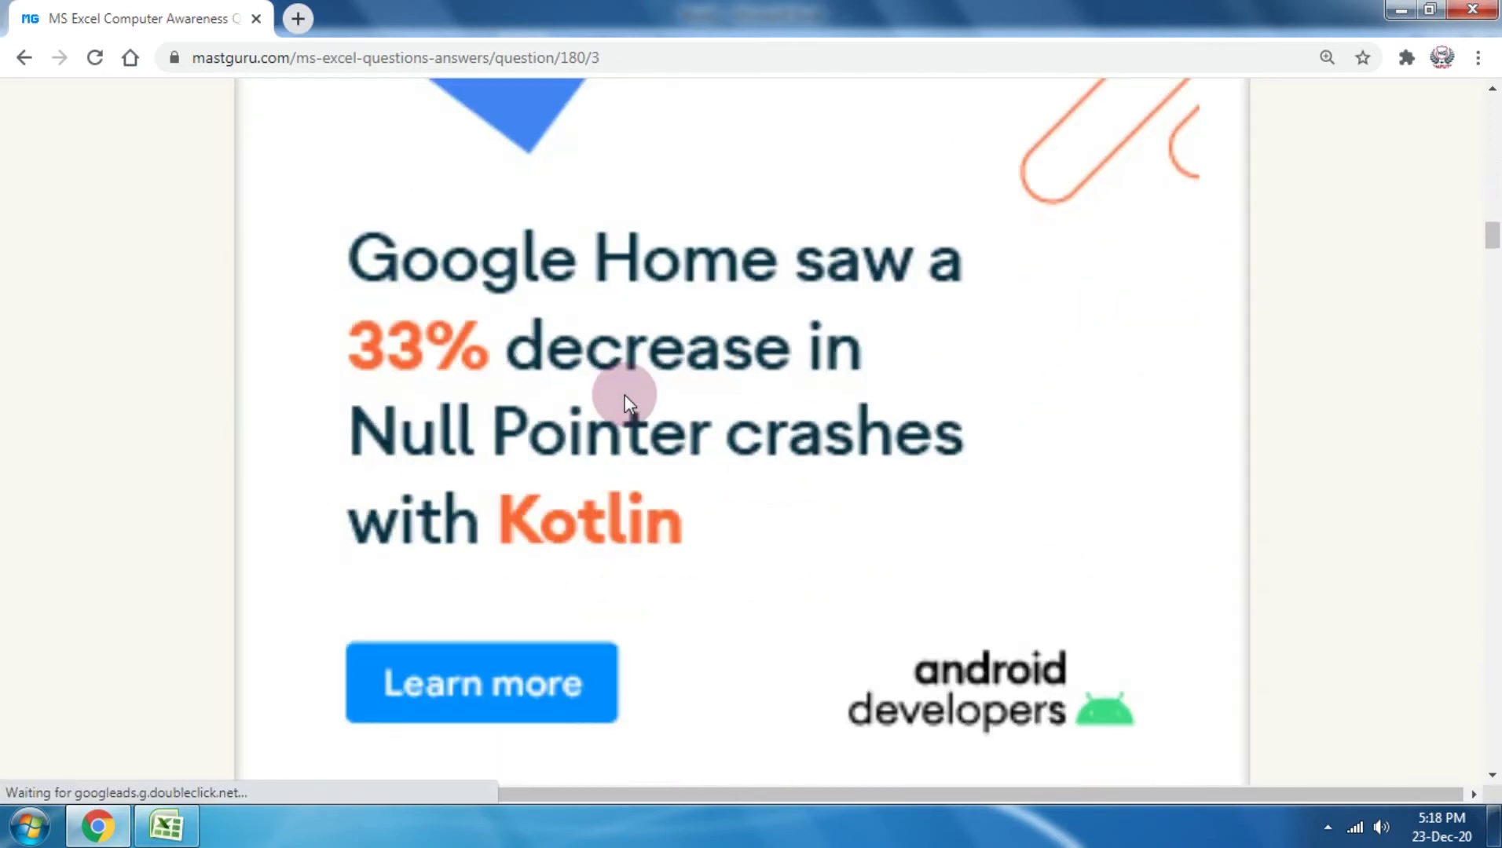
{"action": "scroll", "coordinate": [624, 395], "scroll_direction": "down", "scroll_amount": 5}
{"action": "scroll", "coordinate": [624, 395], "scroll_direction": "down", "scroll_amount": 7}
{"action": "scroll", "coordinate": [625, 394], "scroll_direction": "up", "scroll_amount": 3}
{"action": "scroll", "coordinate": [624, 395], "scroll_direction": "up", "scroll_amount": 3}
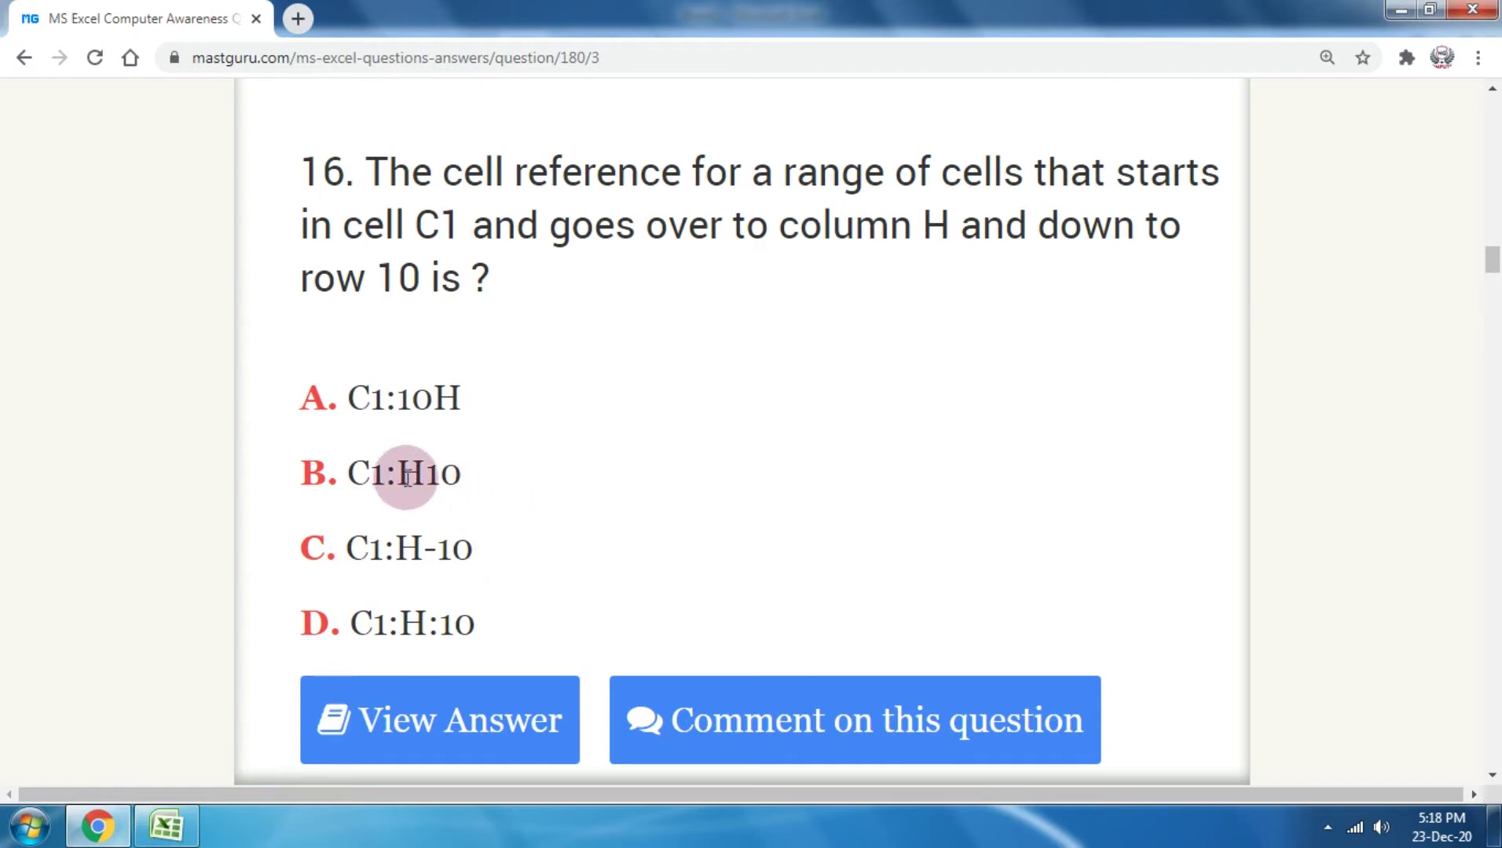
Step: Enter =C1:H10 in cell M17, showing #VALUE!, then return to the quiz
{"action": "left_click", "coordinate": [163, 822]}
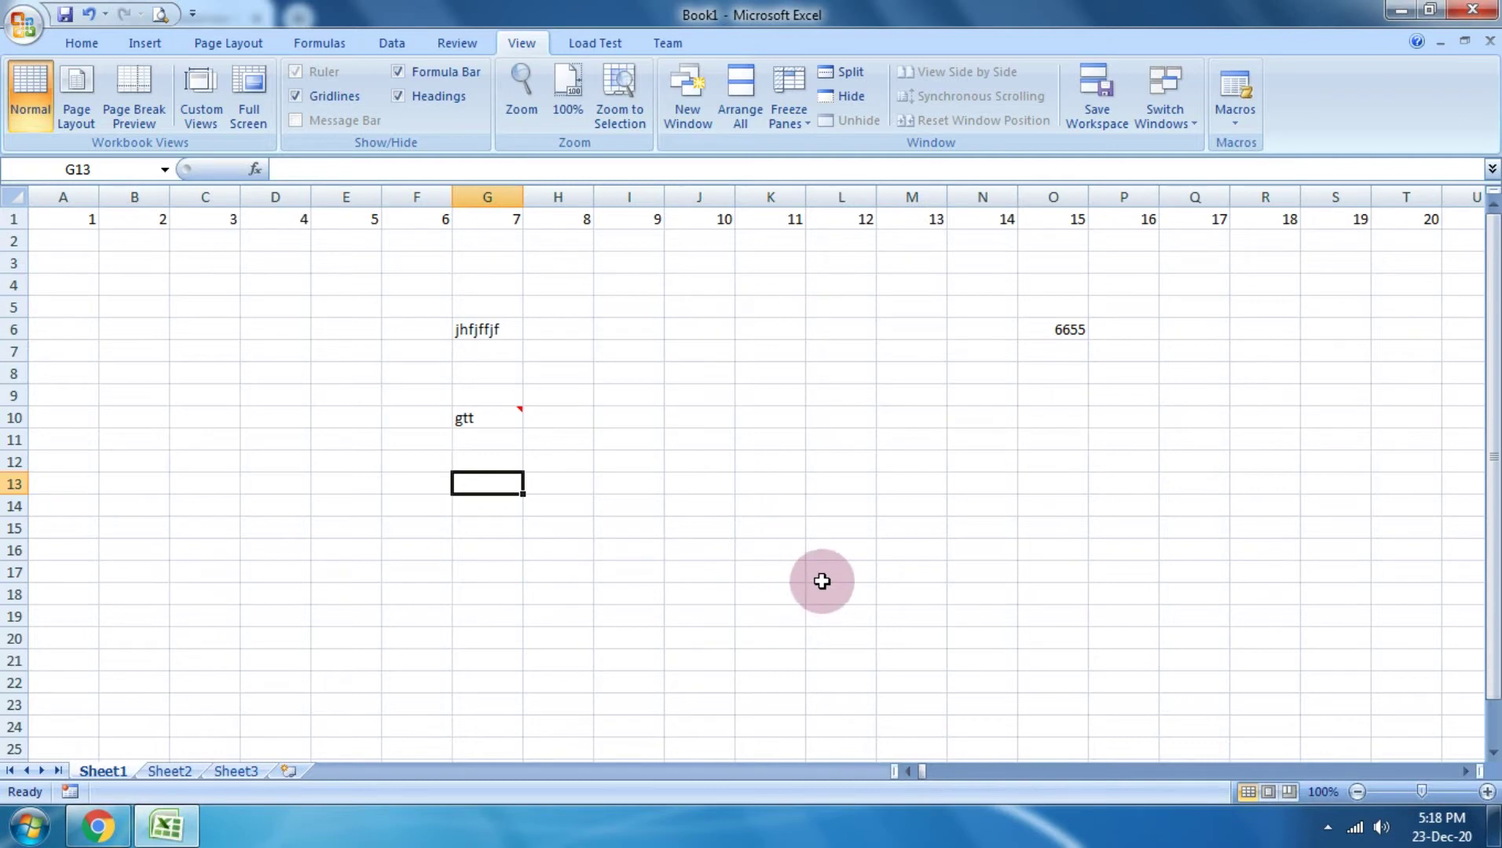
{"action": "left_click", "coordinate": [895, 567]}
{"action": "type", "text": "="}
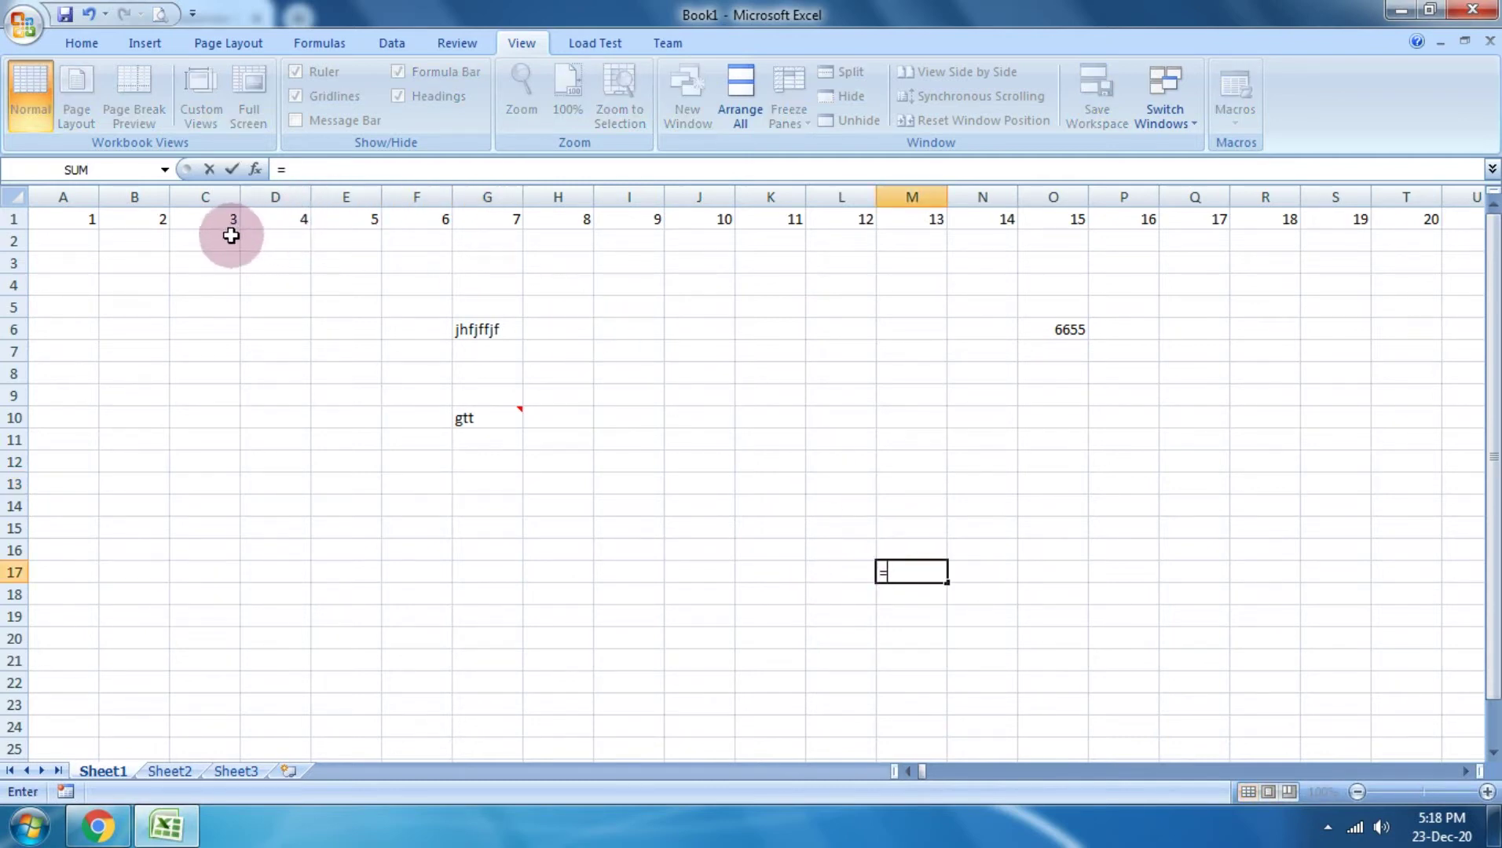
{"action": "mouse_move", "coordinate": [216, 223]}
{"action": "left_mouse_down"}
{"action": "mouse_move", "coordinate": [554, 342]}
{"action": "mouse_move", "coordinate": [563, 415]}
{"action": "left_mouse_up"}
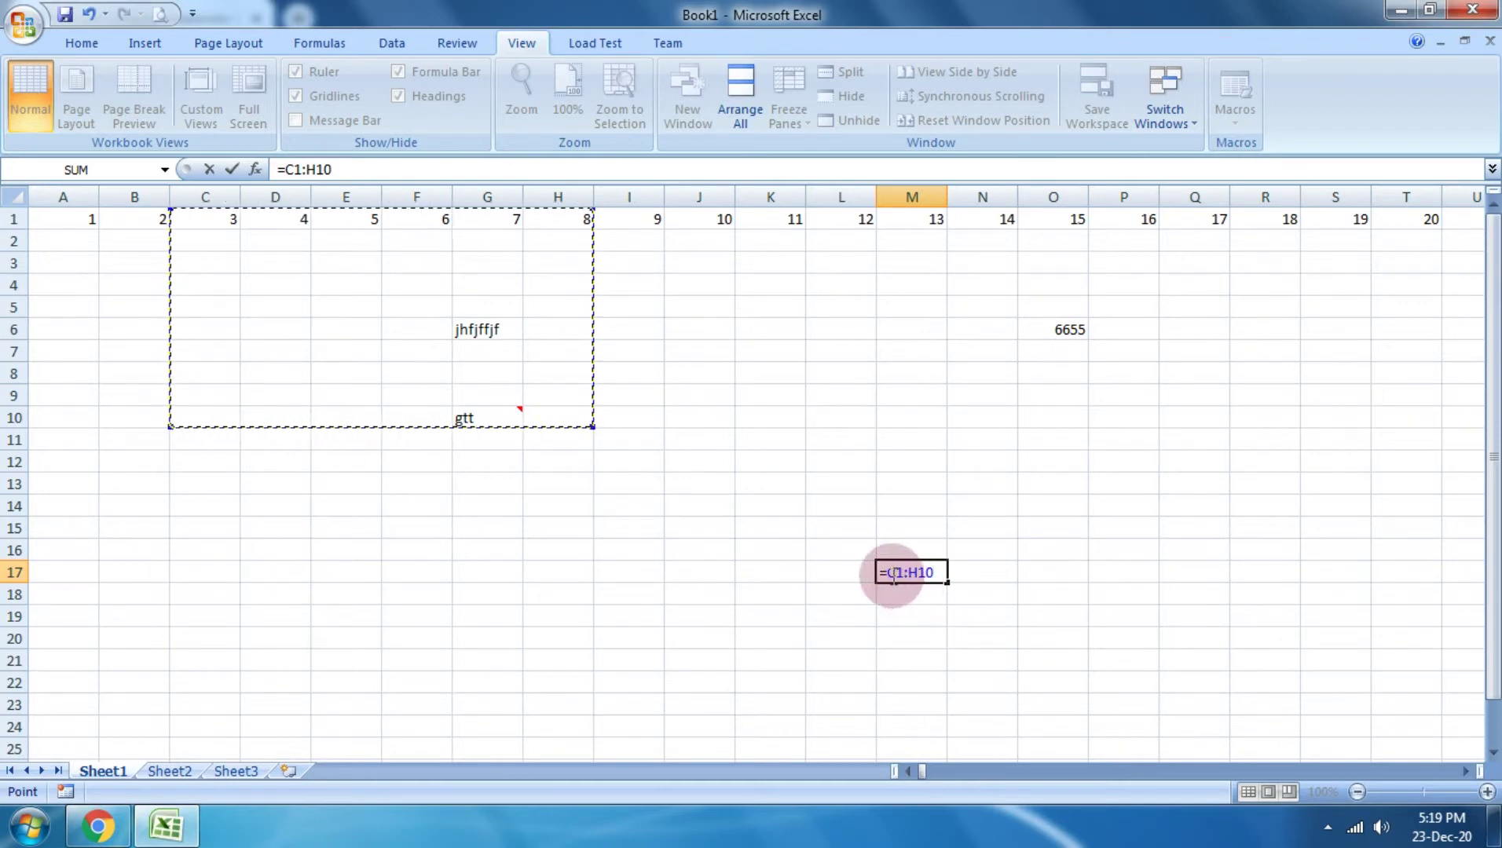
{"action": "key", "text": "Return"}
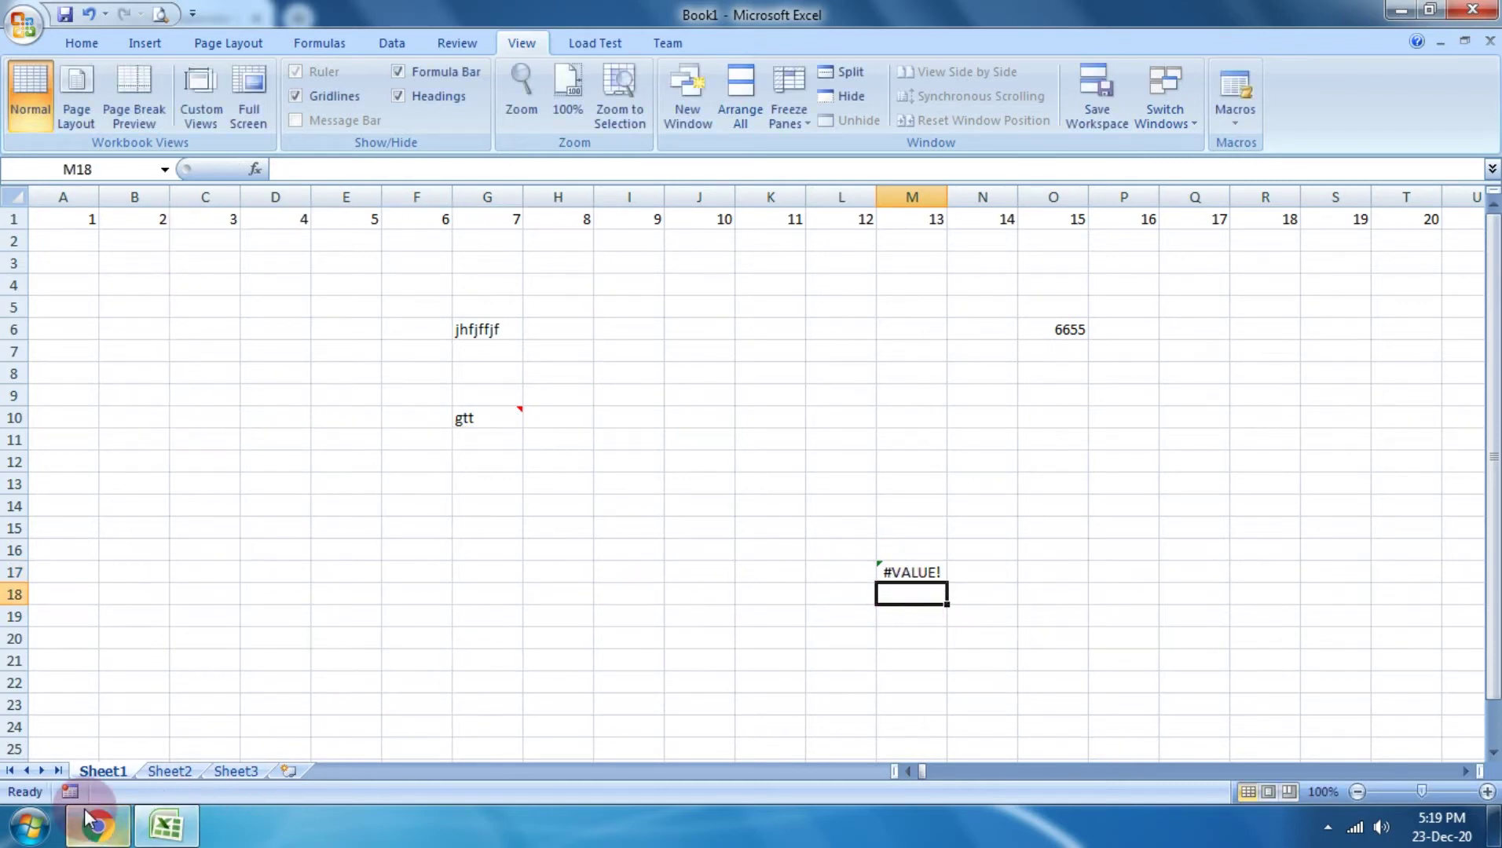
{"action": "left_click", "coordinate": [97, 825]}
Step: Highlight question 17's four wizard options and reveal its answer, Internet Assistant Wizard
{"action": "left_click_drag", "start_coordinate": [475, 475], "coordinate": [297, 473]}
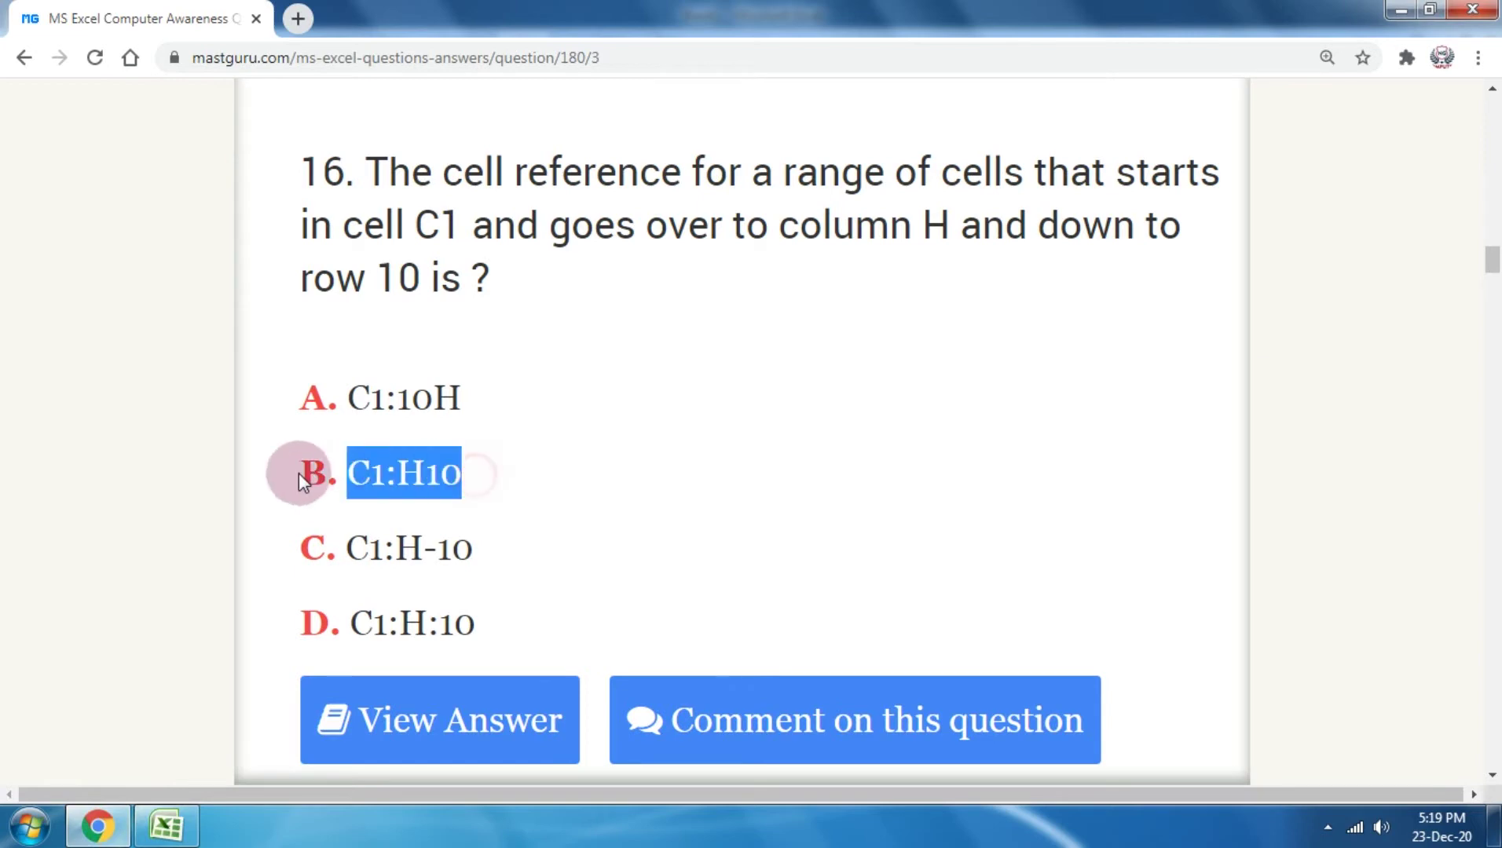
{"action": "scroll", "coordinate": [590, 476], "scroll_direction": "down", "scroll_amount": 5}
{"action": "scroll", "coordinate": [590, 475], "scroll_direction": "down", "scroll_amount": 4}
{"action": "scroll", "coordinate": [590, 476], "scroll_direction": "up", "scroll_amount": 3}
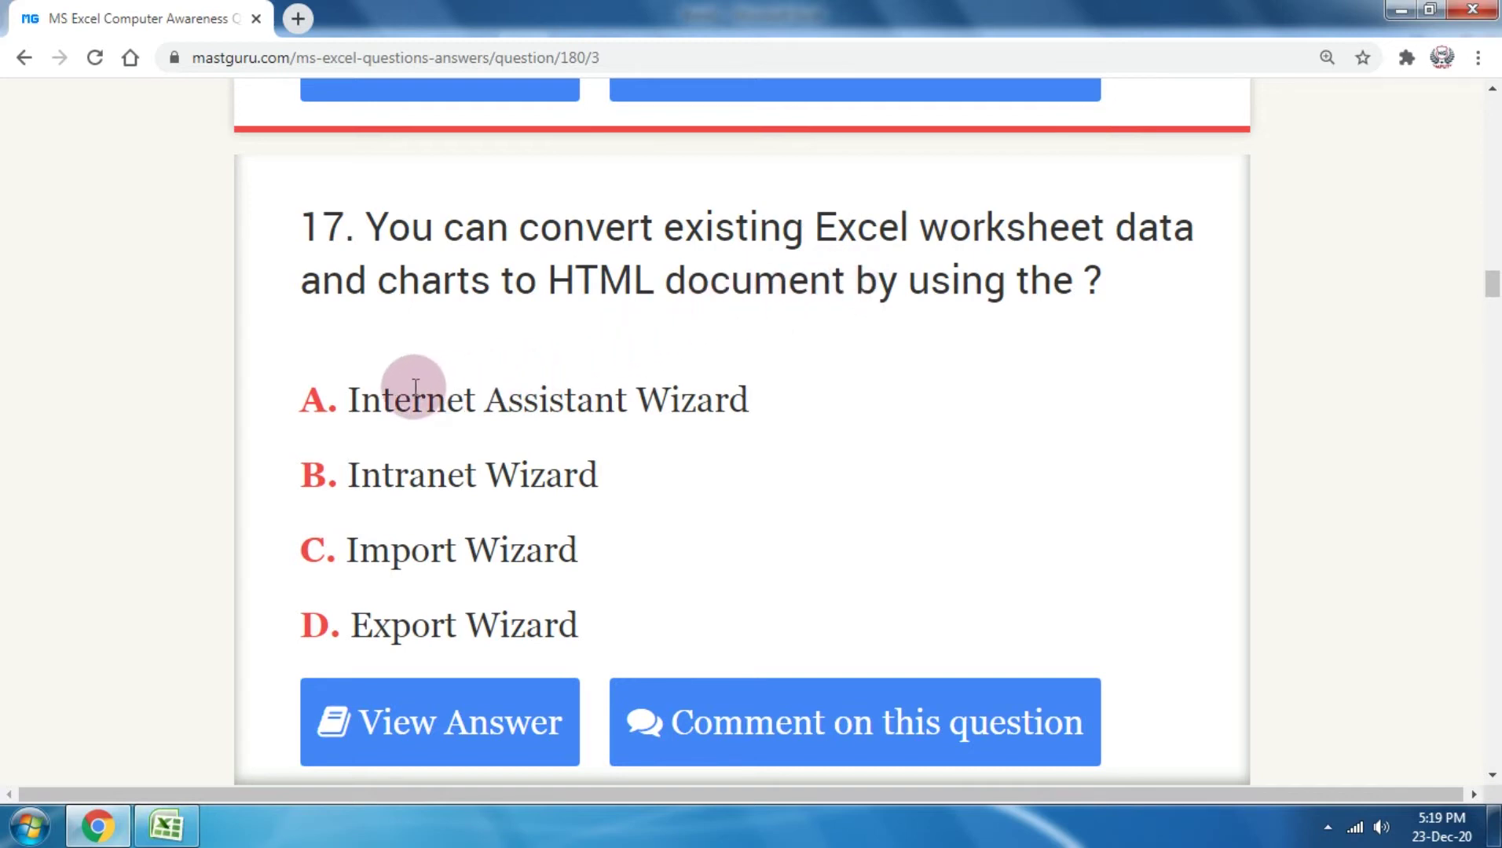
{"action": "left_click_drag", "start_coordinate": [393, 399], "coordinate": [736, 417]}
{"action": "left_click_drag", "start_coordinate": [362, 474], "coordinate": [577, 474]}
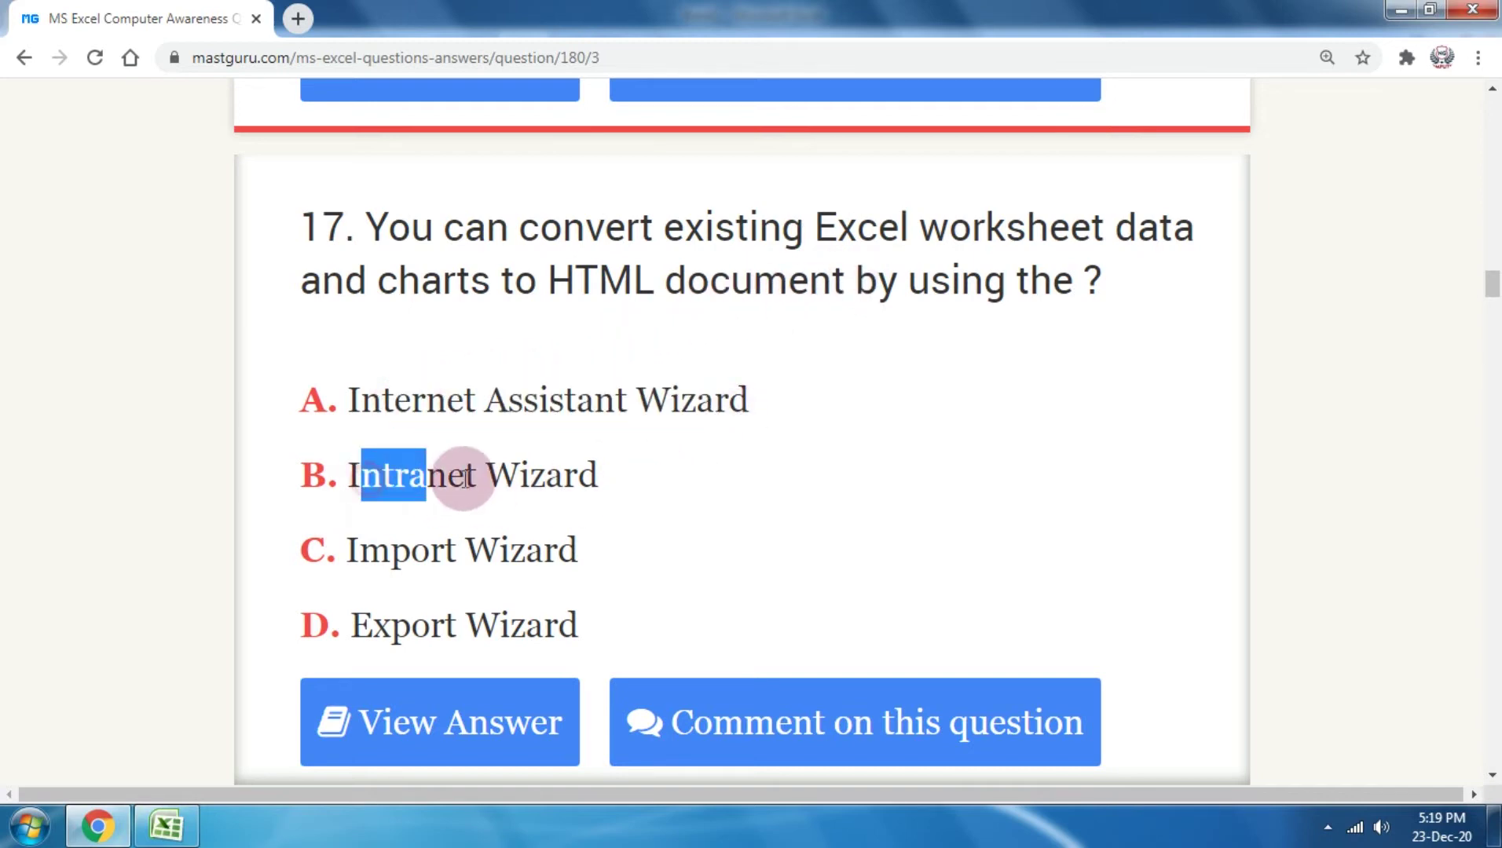
{"action": "mouse_move", "coordinate": [359, 550]}
{"action": "left_mouse_down"}
{"action": "mouse_move", "coordinate": [410, 537]}
{"action": "mouse_move", "coordinate": [620, 547]}
{"action": "left_mouse_up"}
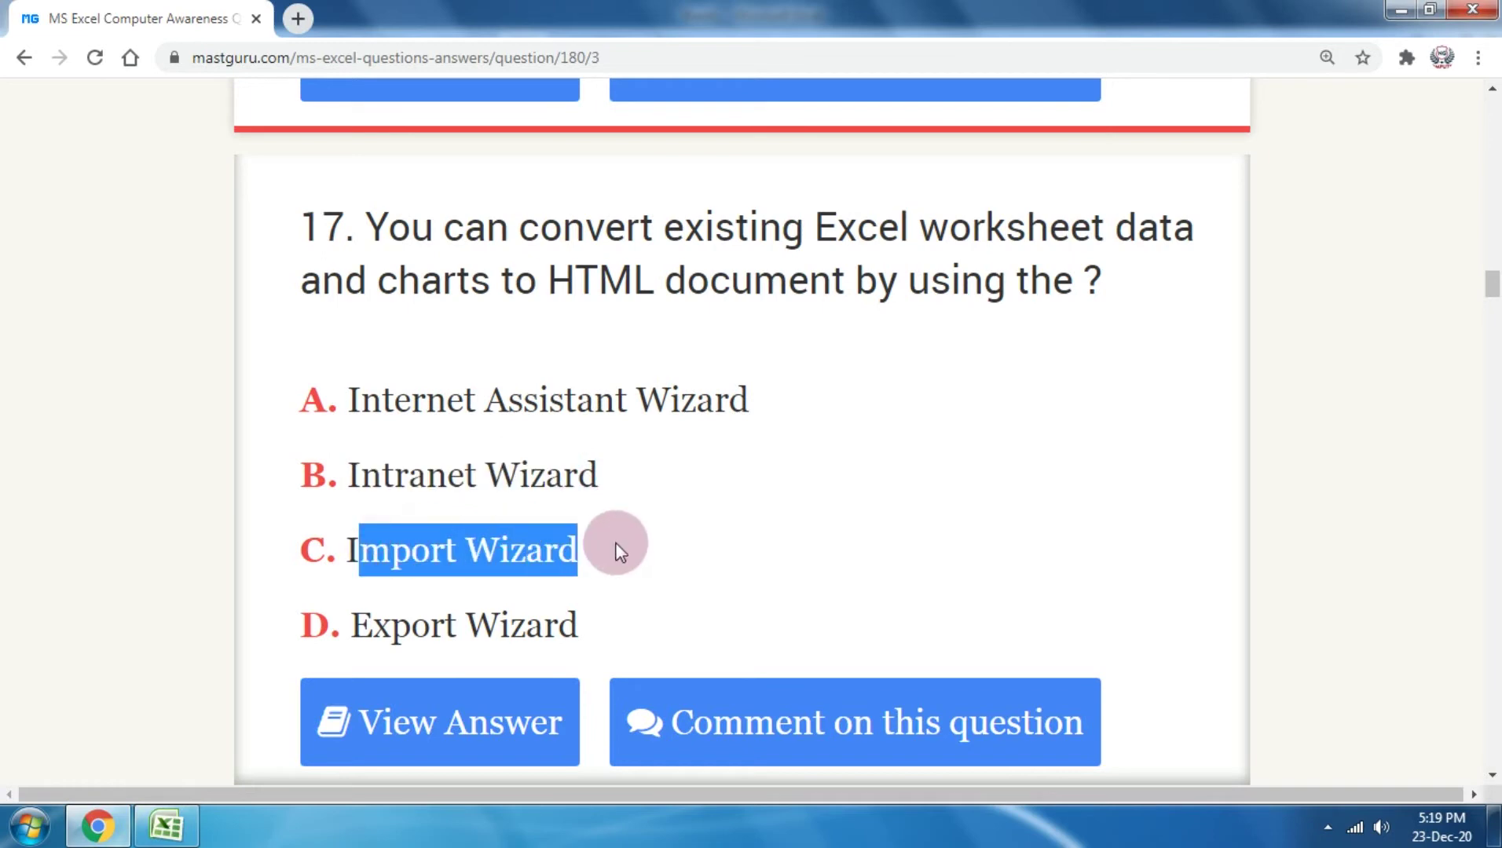
{"action": "left_click_drag", "start_coordinate": [373, 626], "coordinate": [667, 616]}
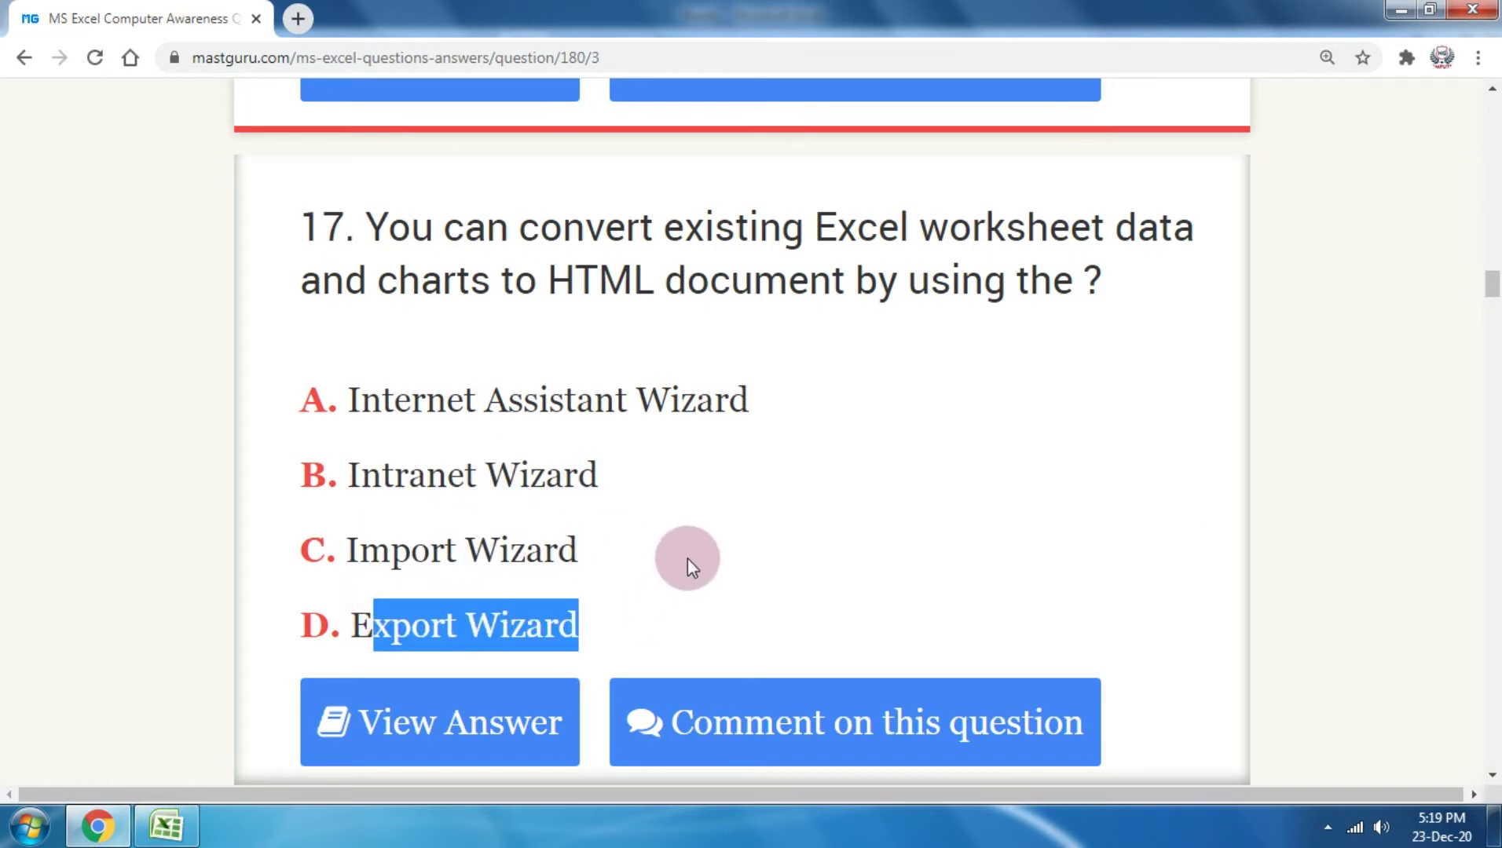
{"action": "scroll", "coordinate": [695, 516], "scroll_direction": "down", "scroll_amount": 3}
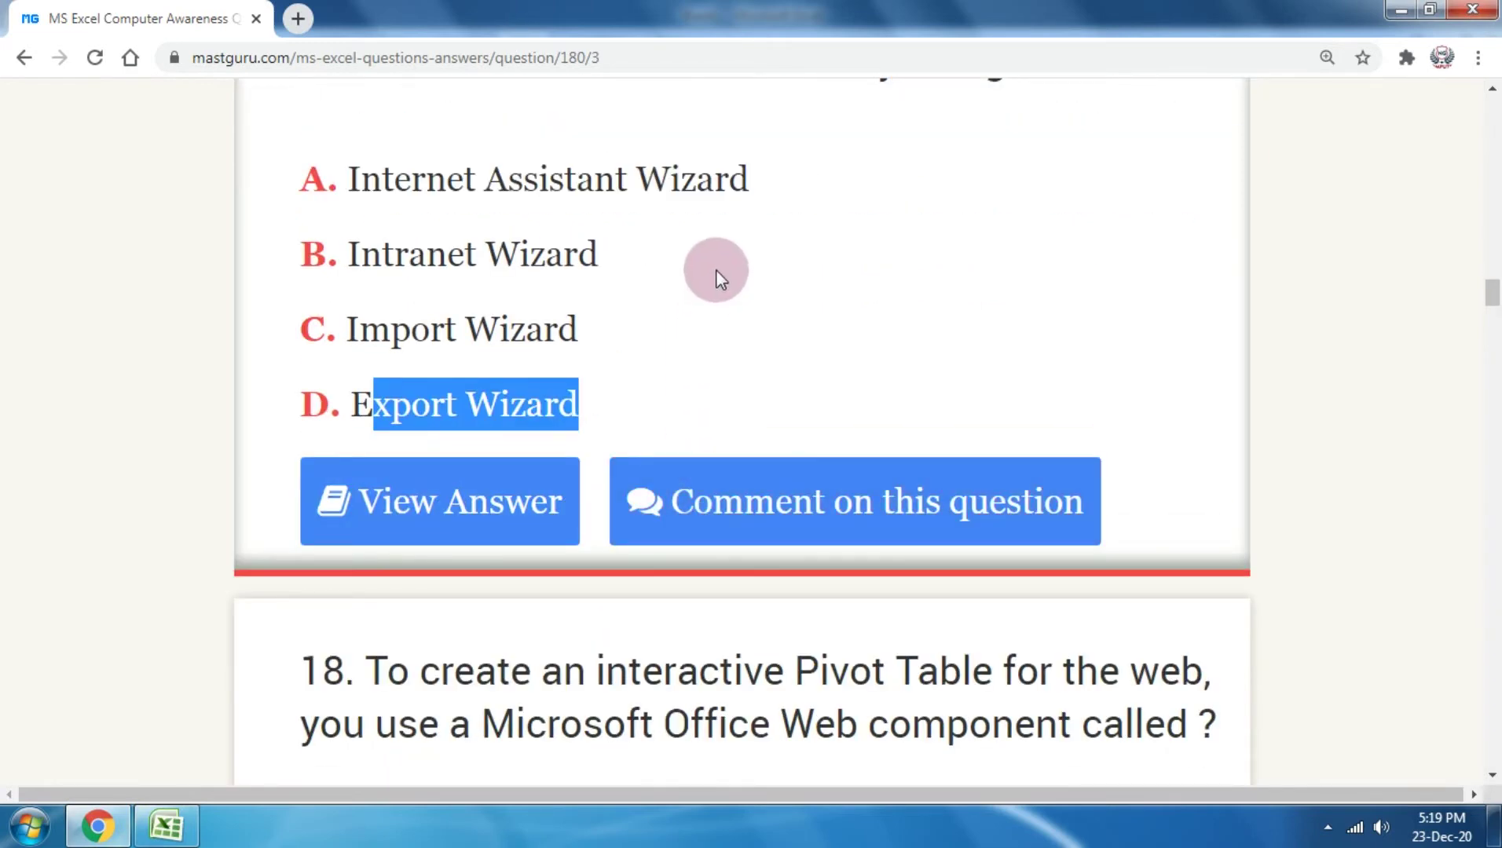
{"action": "left_click", "coordinate": [466, 505]}
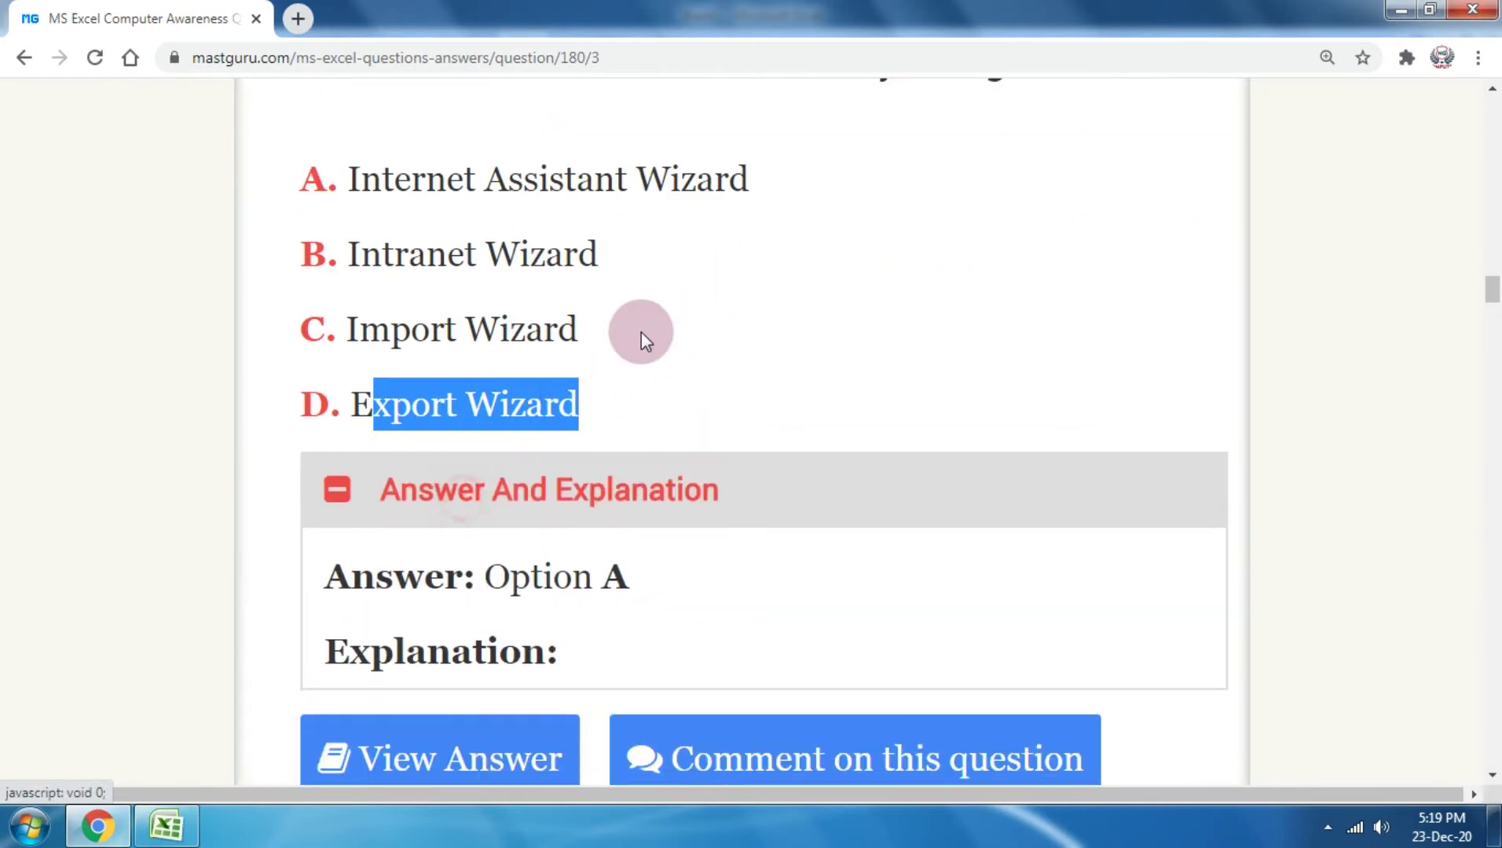
Step: Mark Pivot Table Report as the answer to question 18
{"action": "left_click_drag", "start_coordinate": [734, 182], "coordinate": [360, 185]}
{"action": "scroll", "coordinate": [381, 214], "scroll_direction": "up", "scroll_amount": 3}
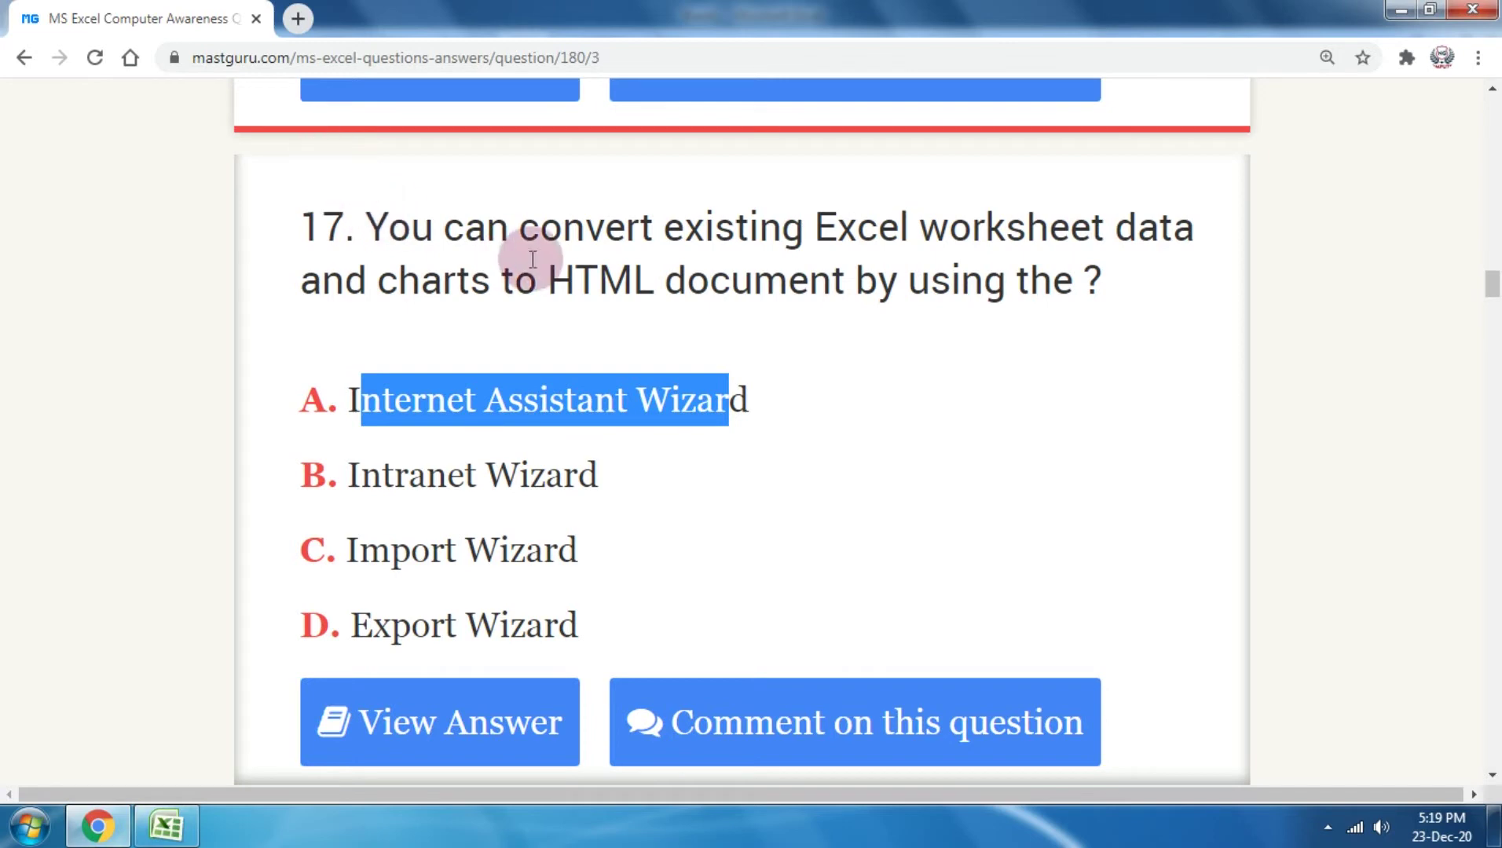
{"action": "scroll", "coordinate": [548, 279], "scroll_direction": "down", "scroll_amount": 3}
{"action": "scroll", "coordinate": [547, 279], "scroll_direction": "down", "scroll_amount": 5}
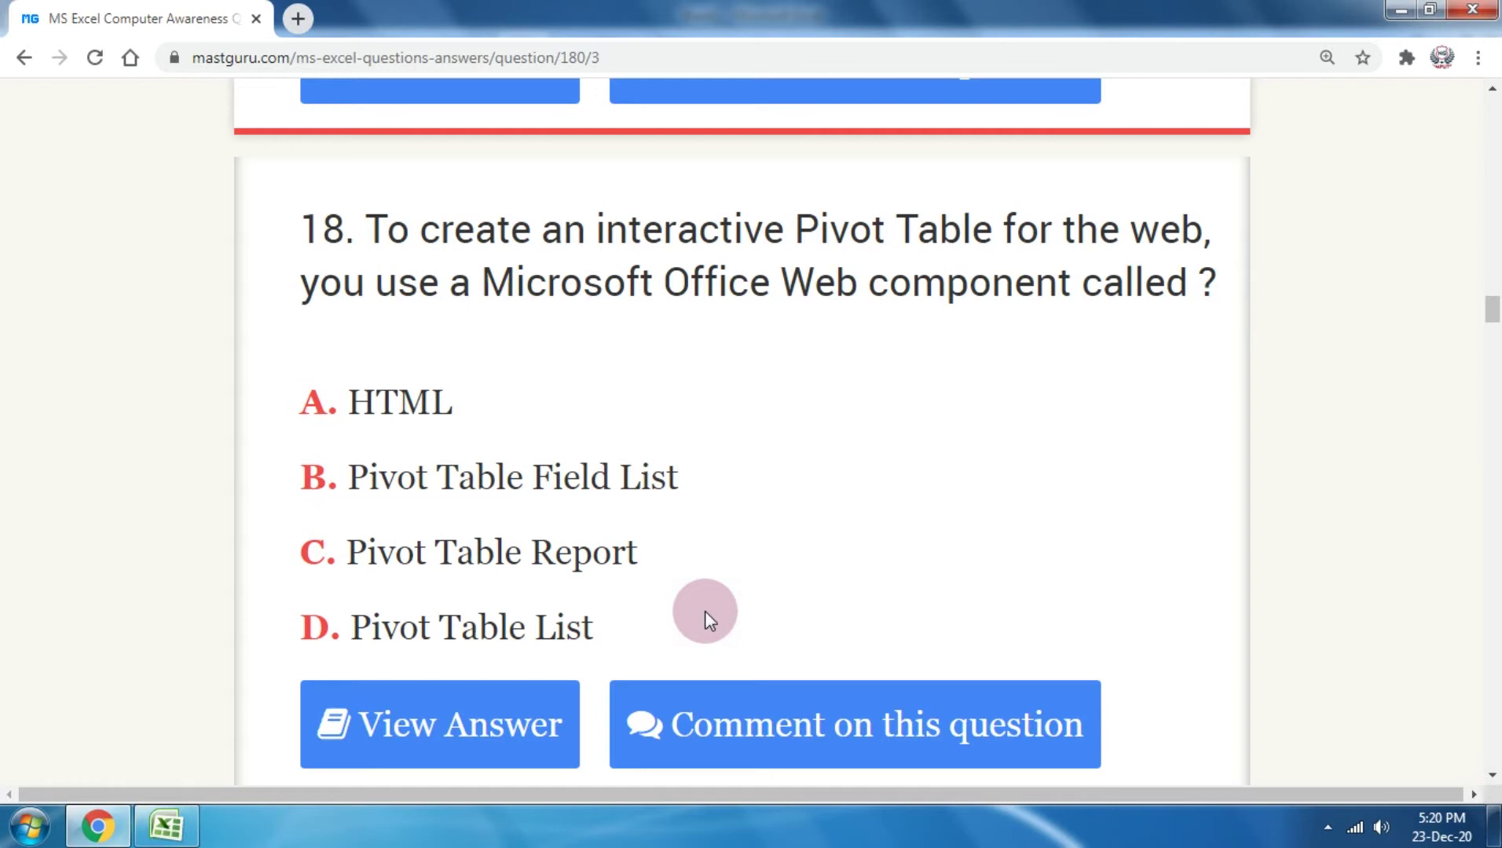
{"action": "left_click", "coordinate": [377, 714]}
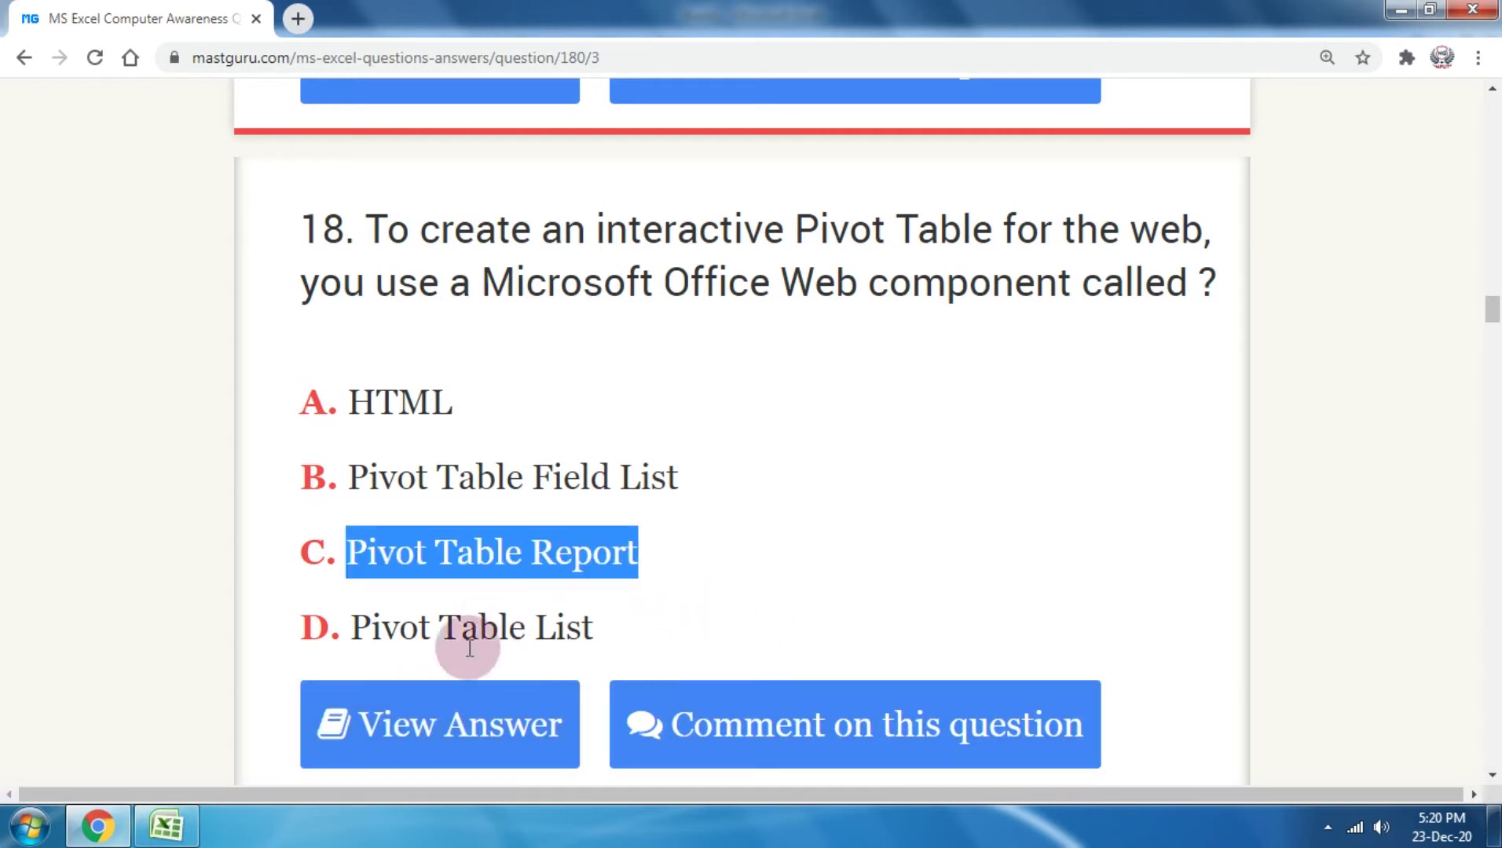
{"action": "left_click", "coordinate": [167, 825]}
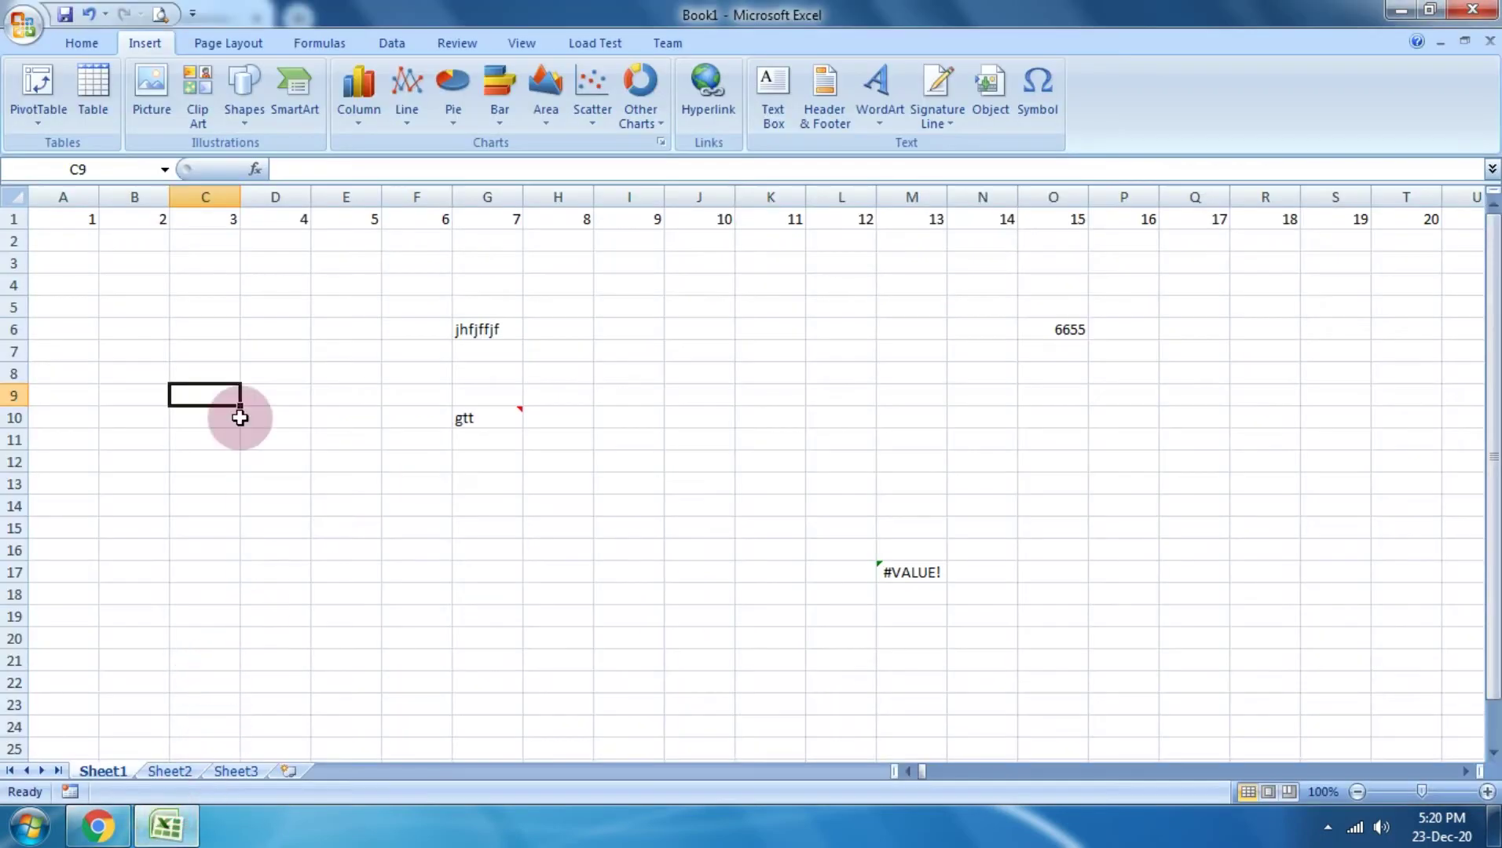
Step: Open the recent PRODUCT workbook and zoom the sheet to 120%
{"action": "left_click", "coordinate": [22, 24]}
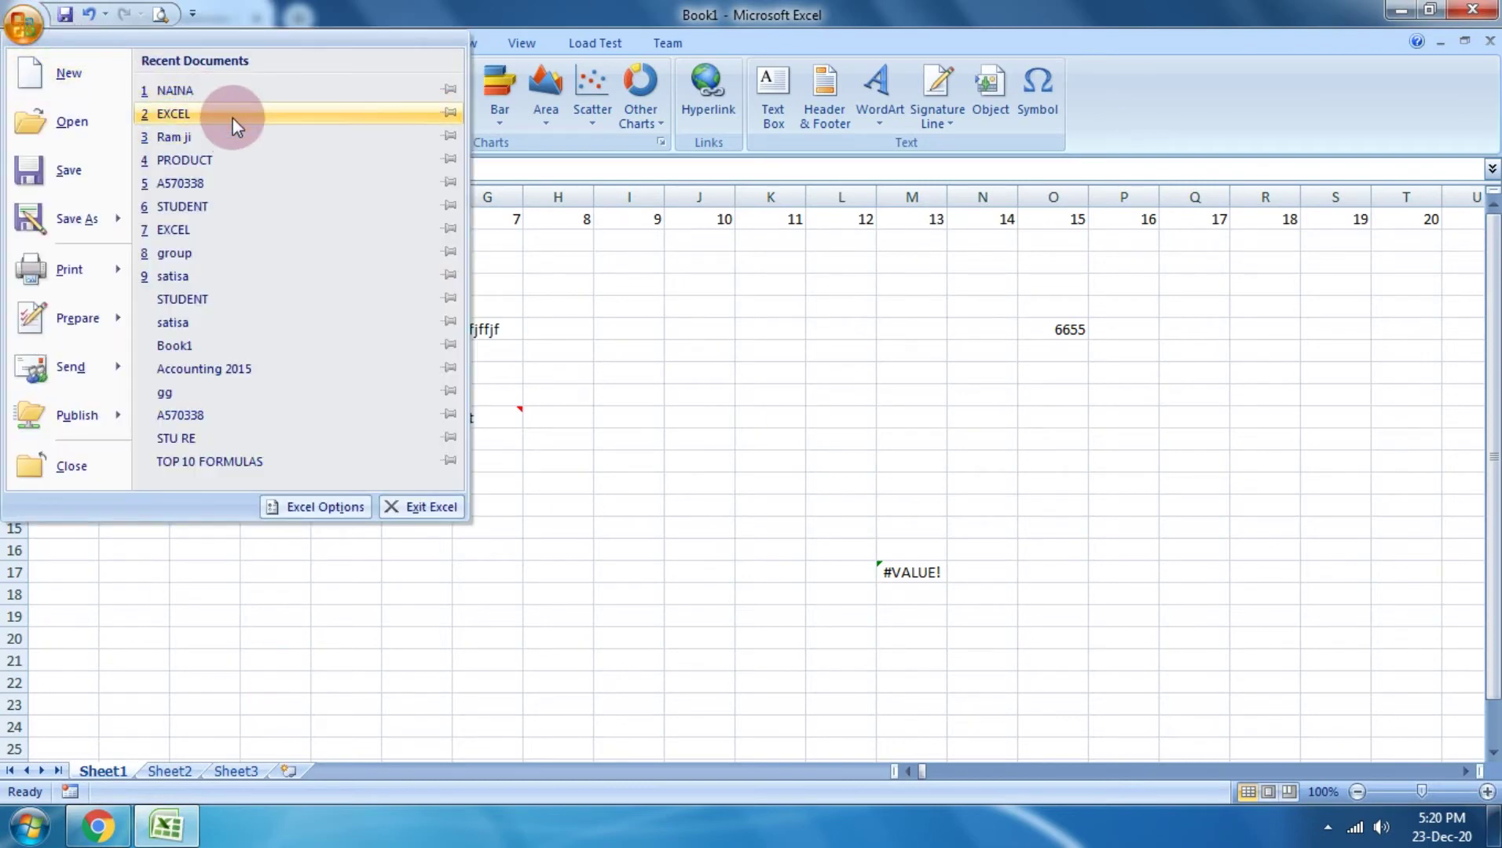
{"action": "left_click", "coordinate": [238, 158]}
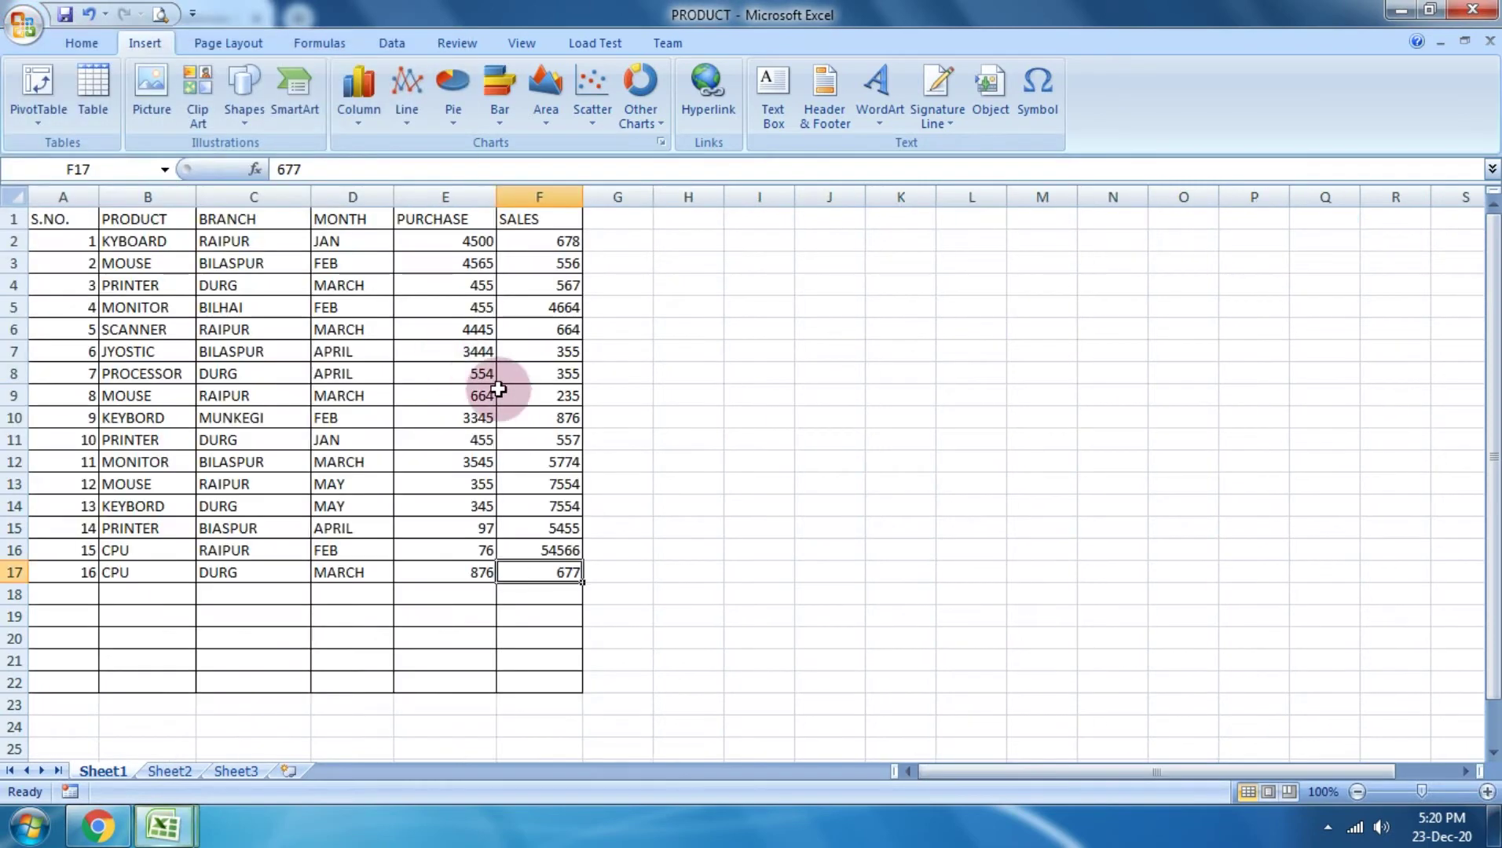
{"action": "left_click", "coordinate": [1486, 793]}
{"action": "left_click", "coordinate": [1486, 792]}
{"action": "scroll", "coordinate": [432, 360], "scroll_direction": "up", "scroll_amount": 1}
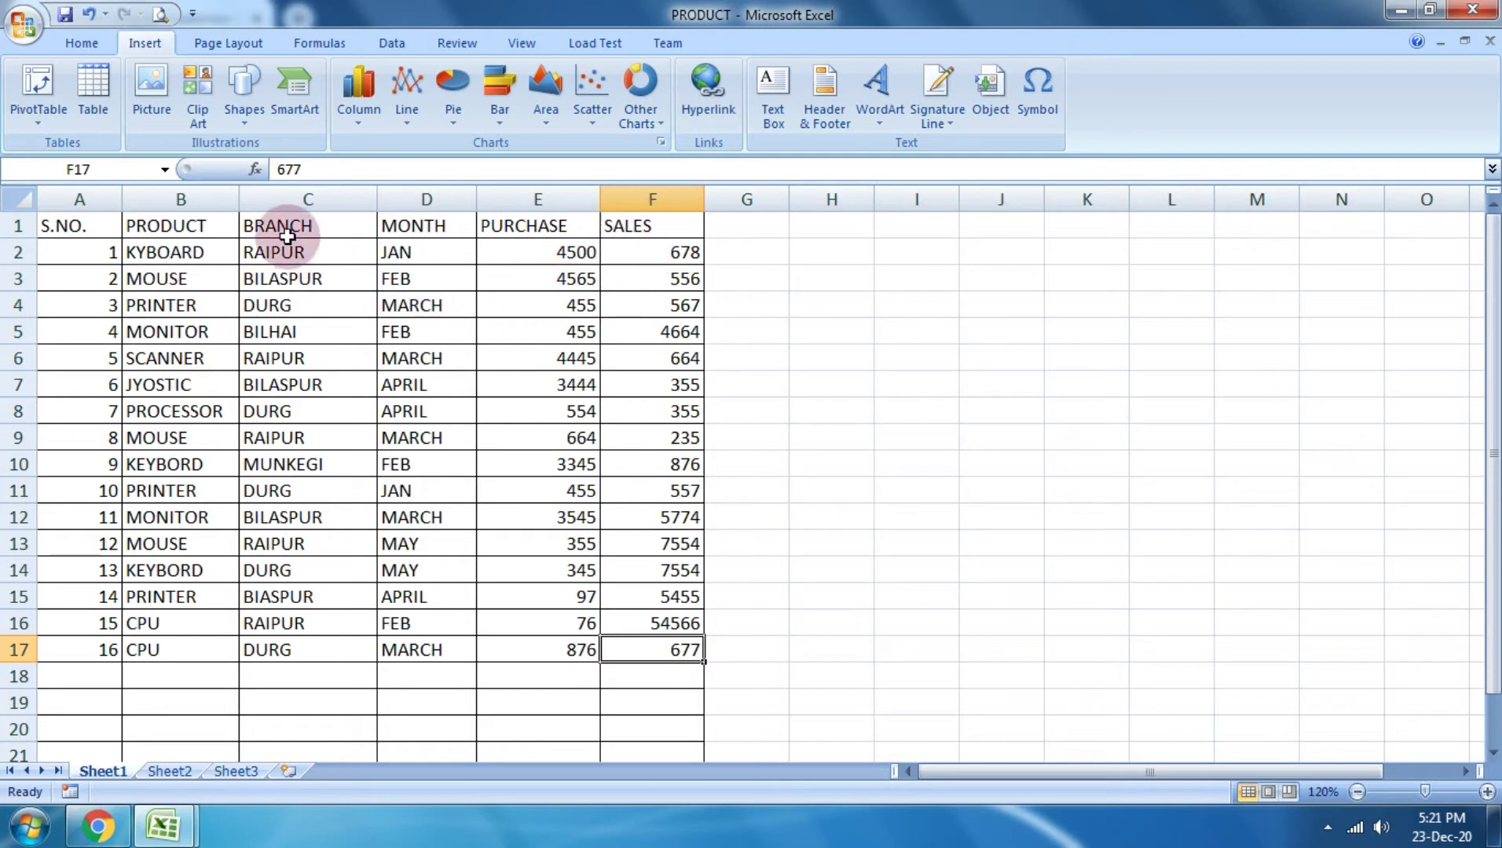
Step: Insert a PivotTable from data A1:F18 on a new worksheet
{"action": "left_click_drag", "start_coordinate": [69, 230], "coordinate": [623, 680]}
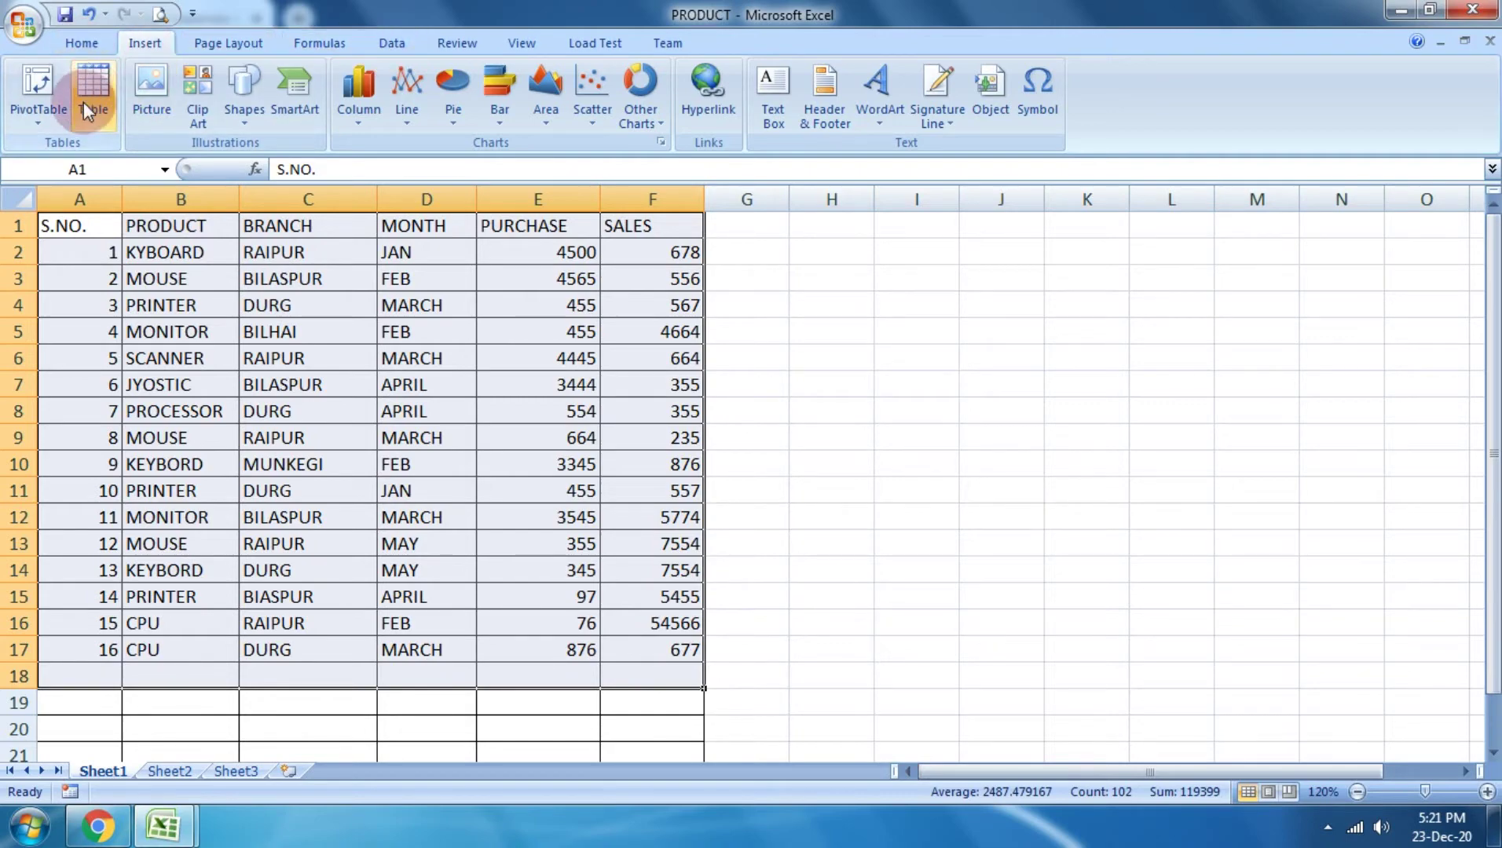
{"action": "left_click", "coordinate": [41, 122]}
{"action": "left_click", "coordinate": [66, 147]}
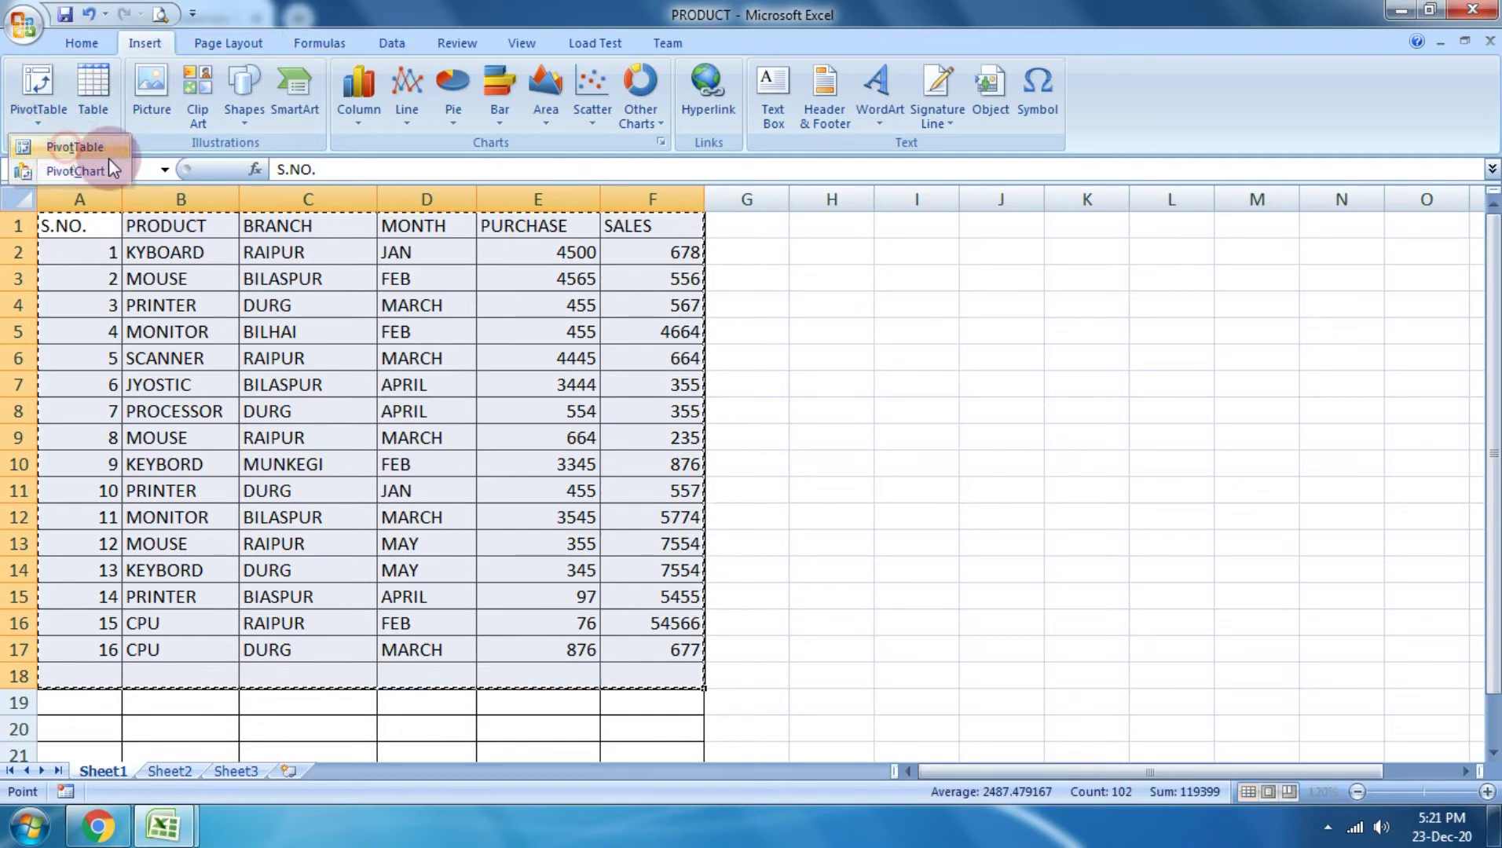
{"action": "left_click", "coordinate": [1021, 497]}
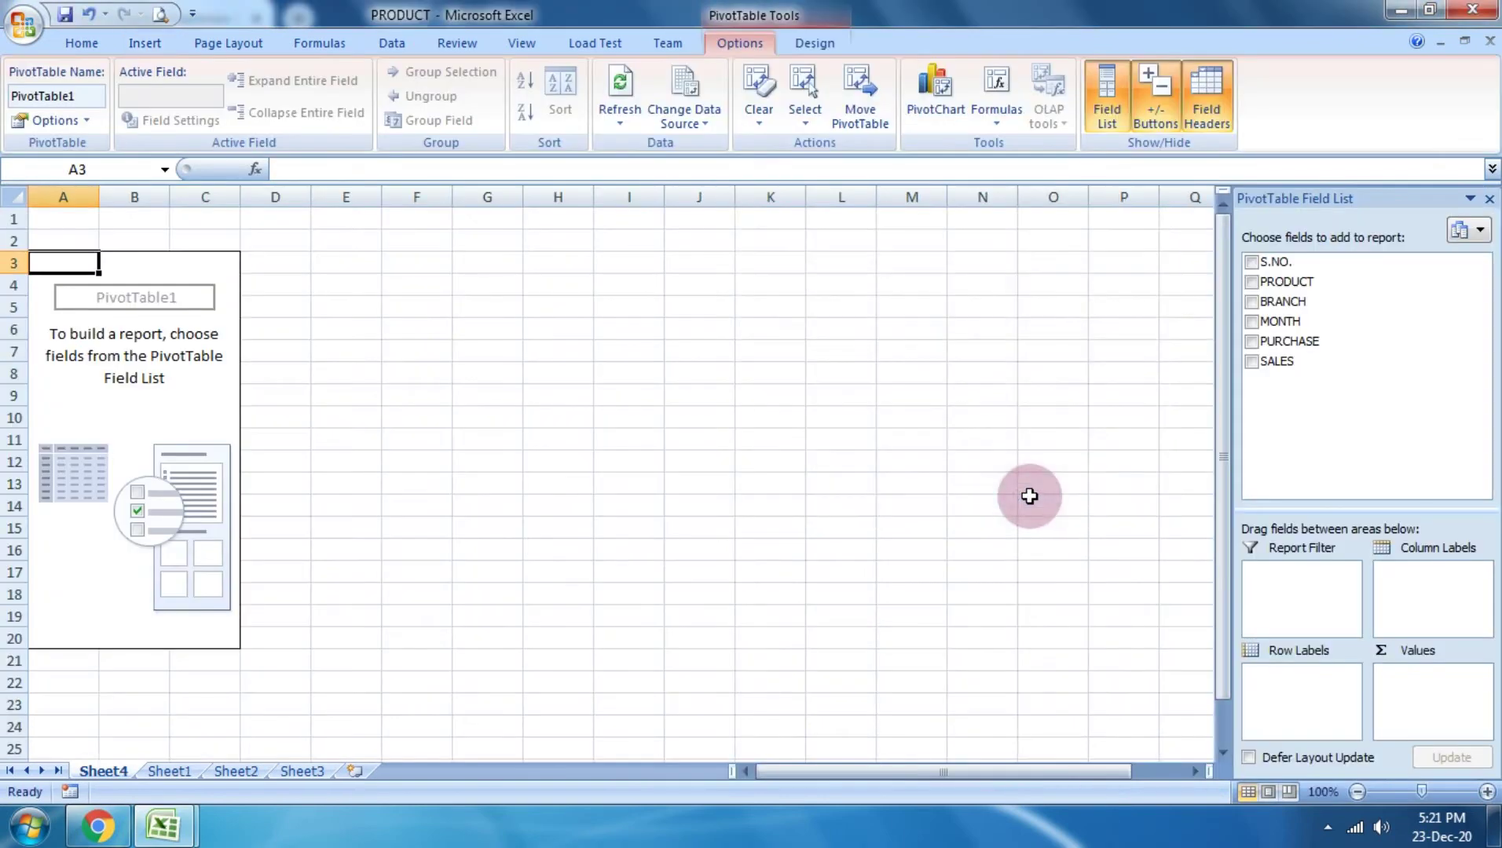
Step: Try BRANCH and MONTH as row fields alongside PRODUCT, then remove them both
{"action": "left_click", "coordinate": [1251, 301]}
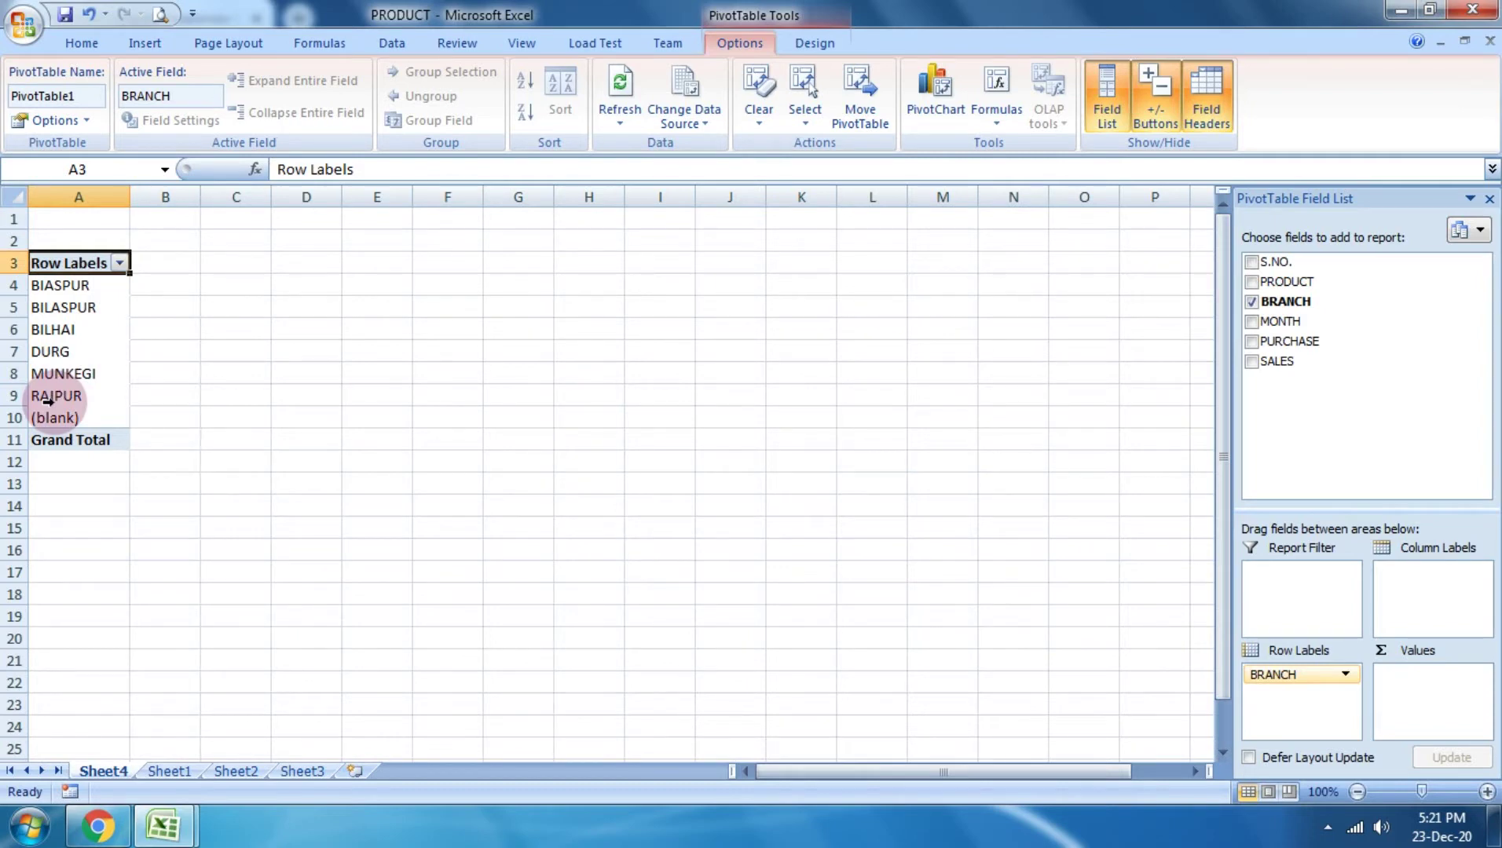
{"action": "mouse_move", "coordinate": [1361, 282]}
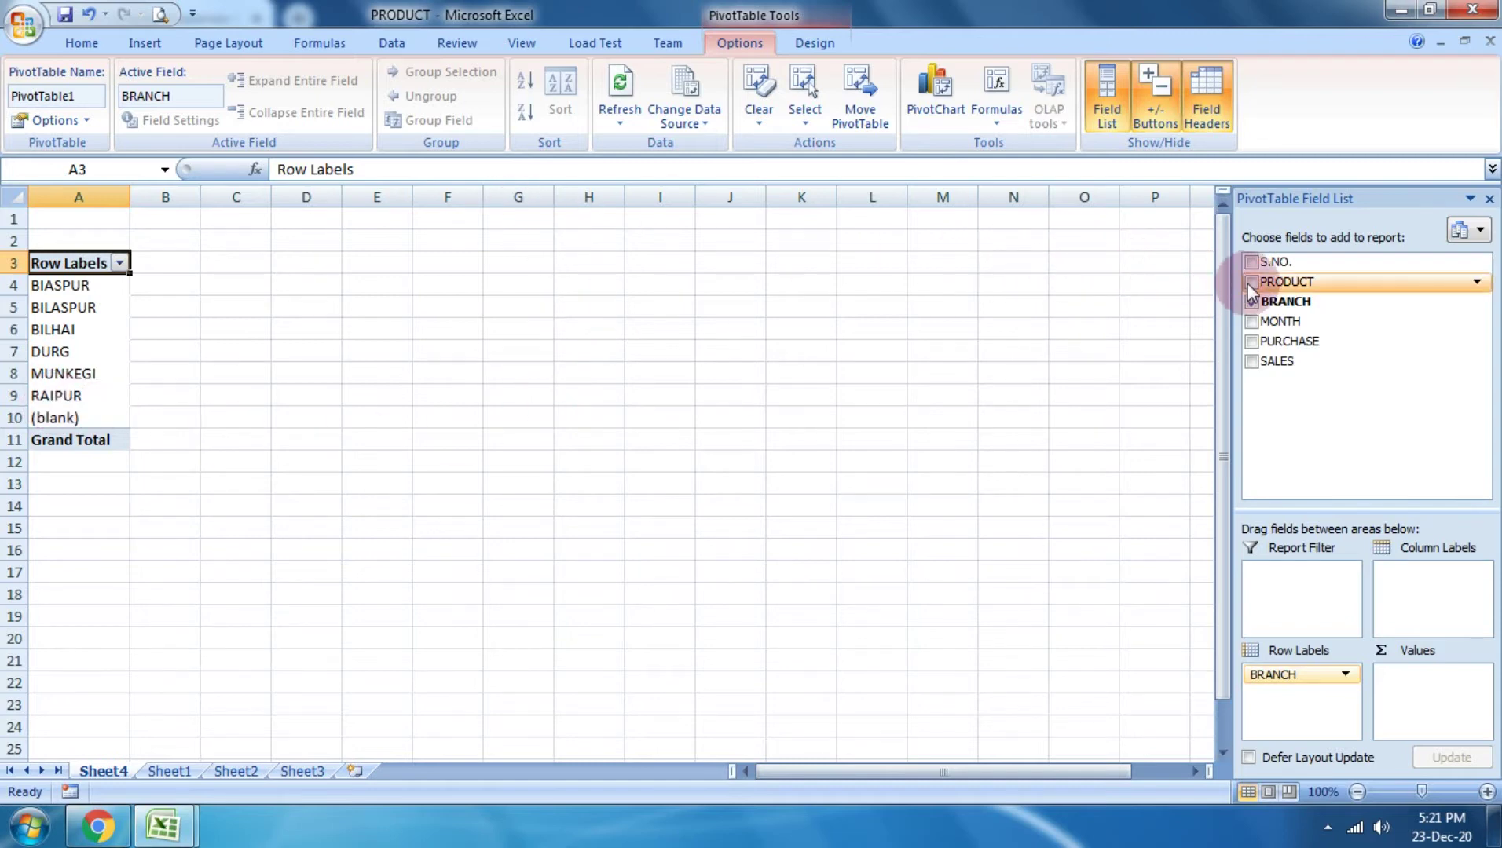
{"action": "left_click", "coordinate": [1251, 283]}
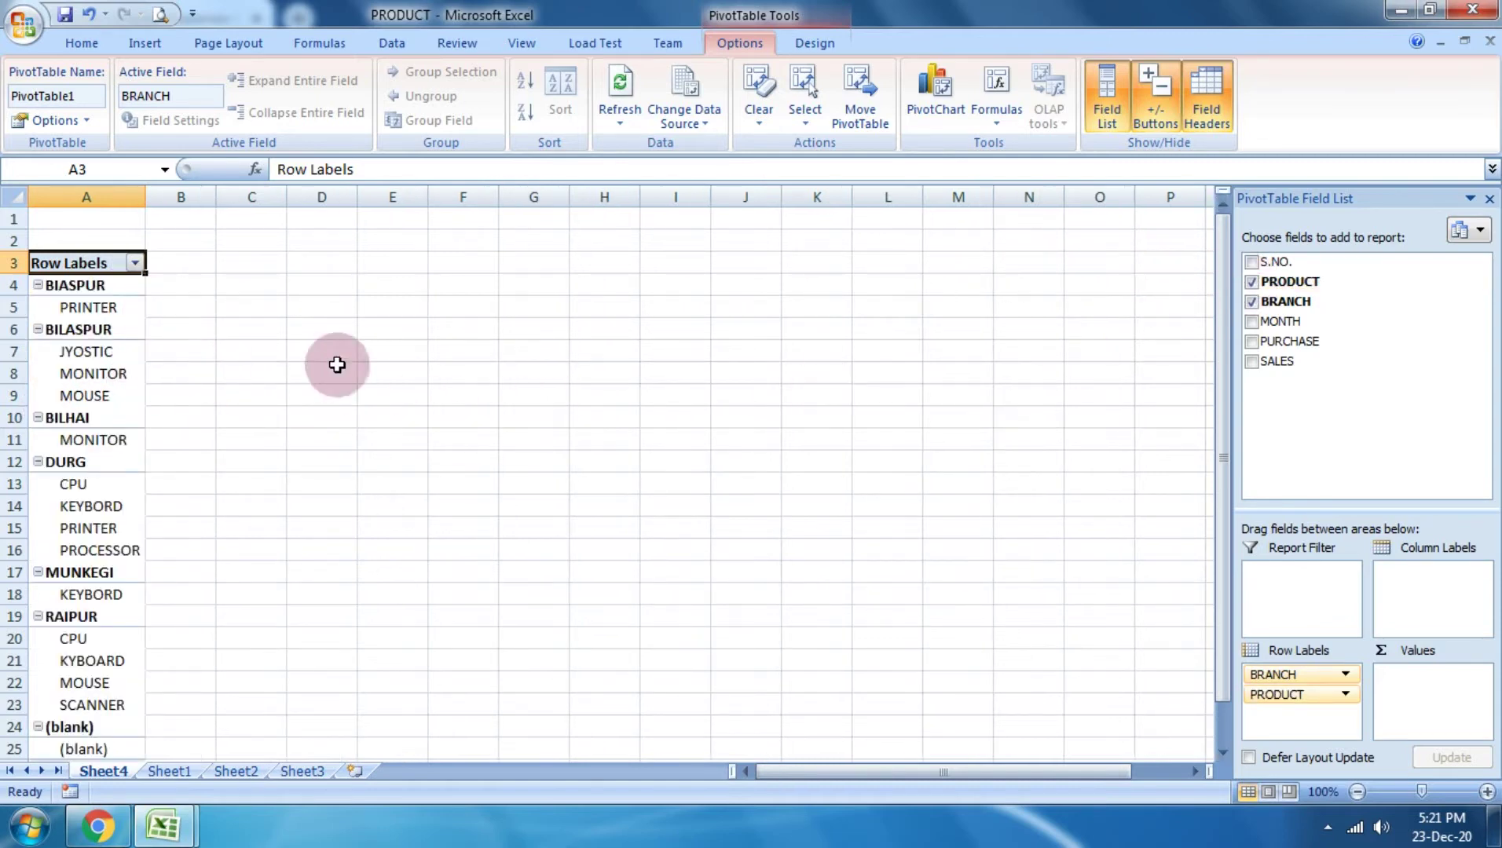
{"action": "left_click", "coordinate": [1252, 302]}
{"action": "left_click", "coordinate": [1252, 302]}
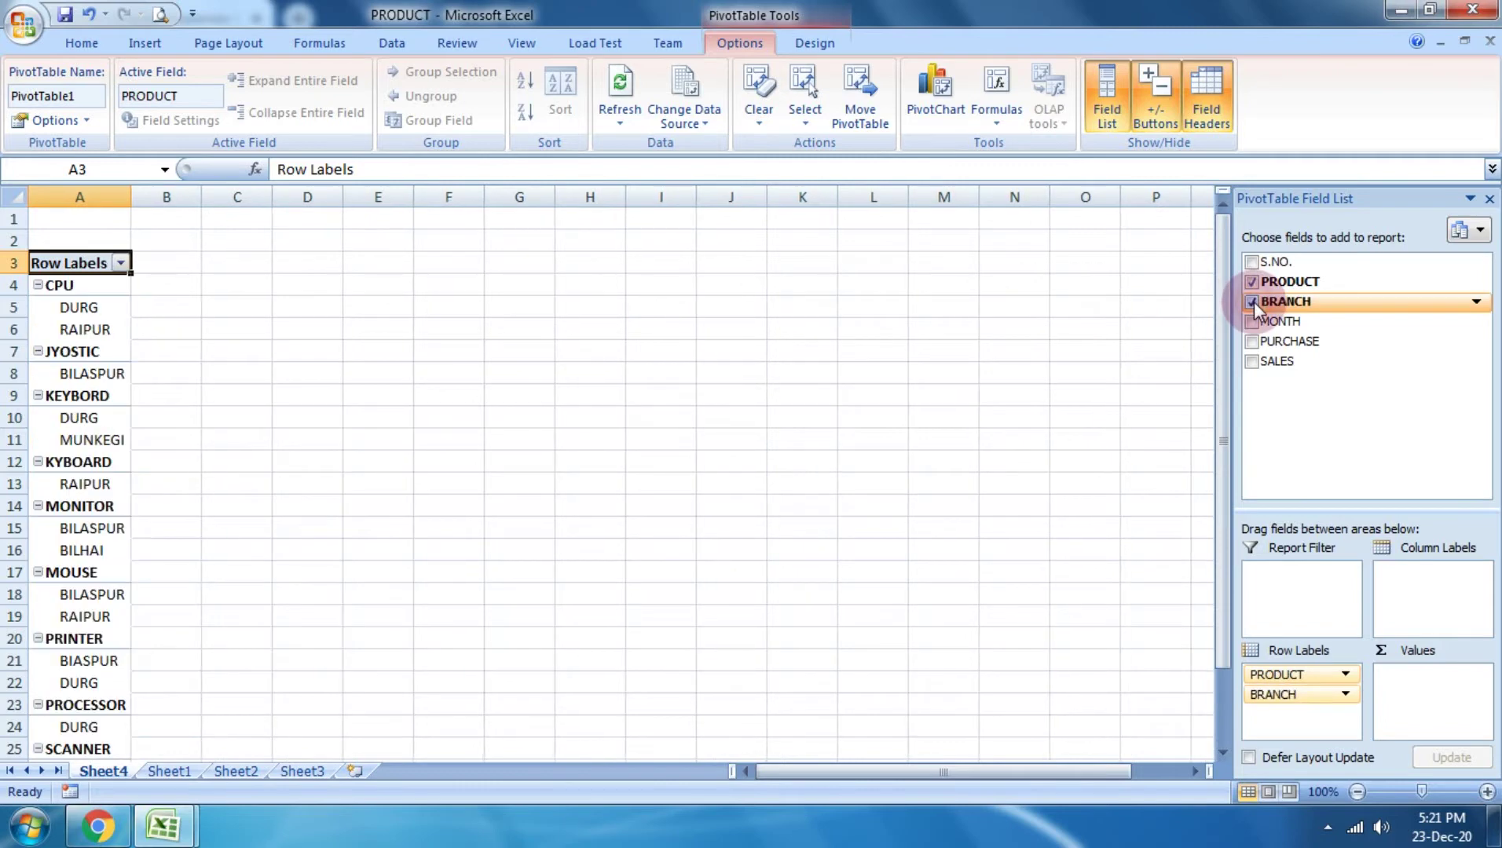
{"action": "left_click", "coordinate": [1252, 303]}
{"action": "left_click", "coordinate": [1252, 302]}
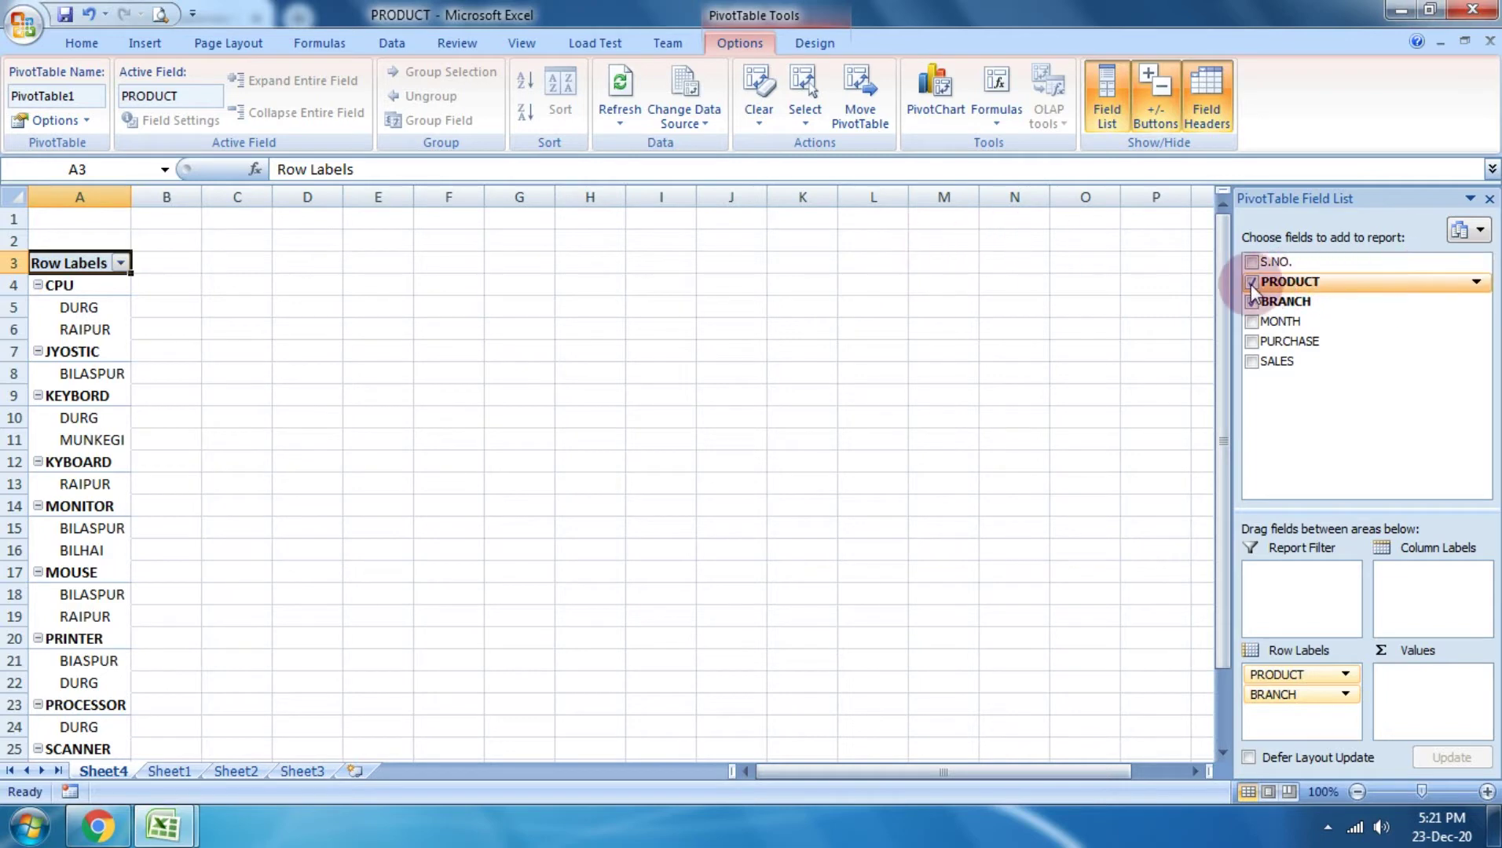
{"action": "left_click", "coordinate": [1252, 303]}
{"action": "left_click", "coordinate": [1251, 321]}
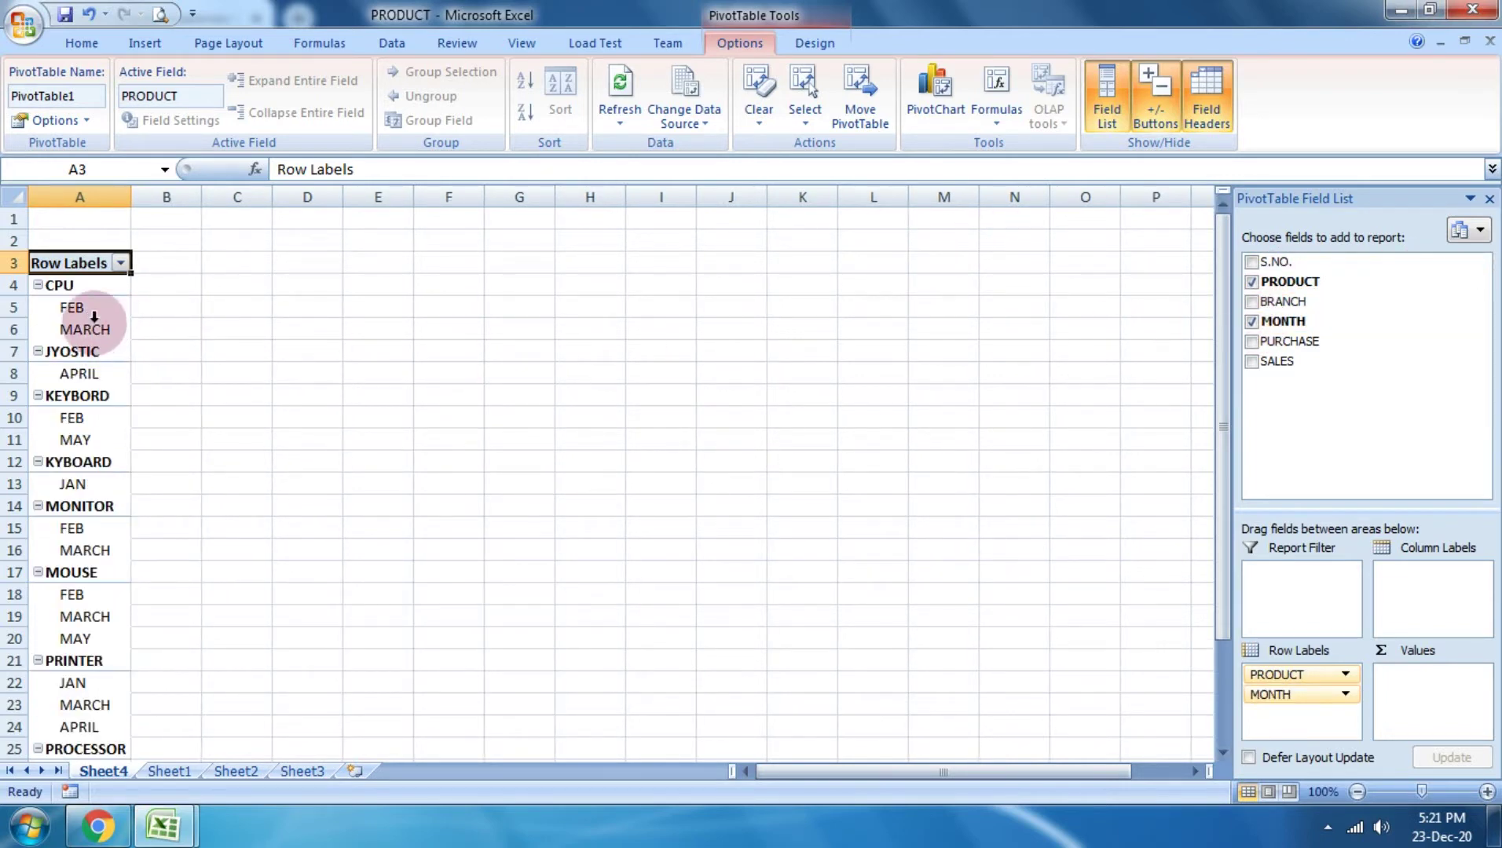
{"action": "left_click", "coordinate": [1251, 321]}
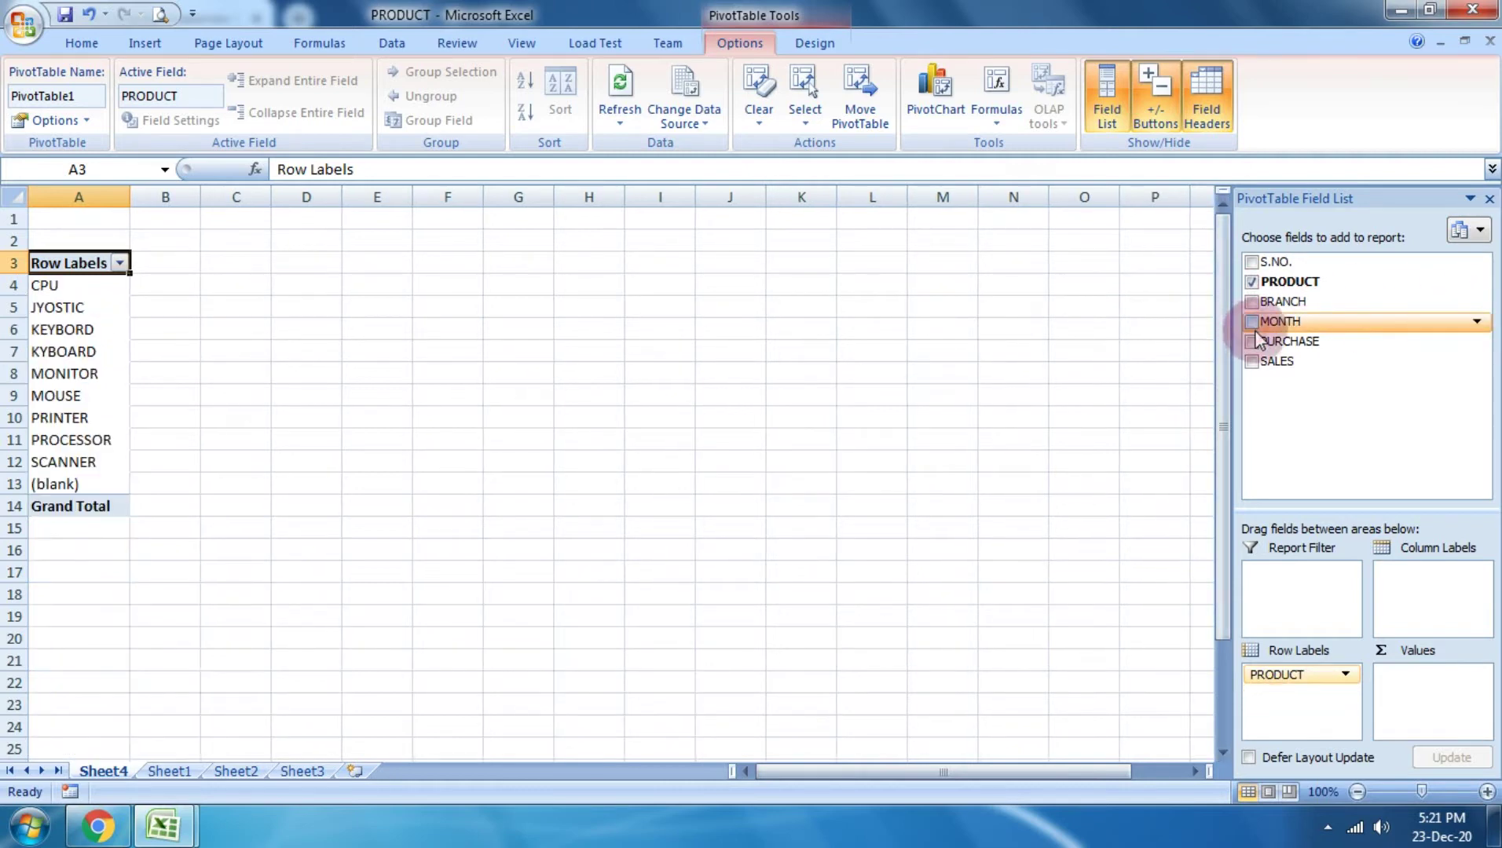
Step: Add PURCHASE and SALES nested under each product, then click an empty cell
{"action": "left_click", "coordinate": [1252, 342]}
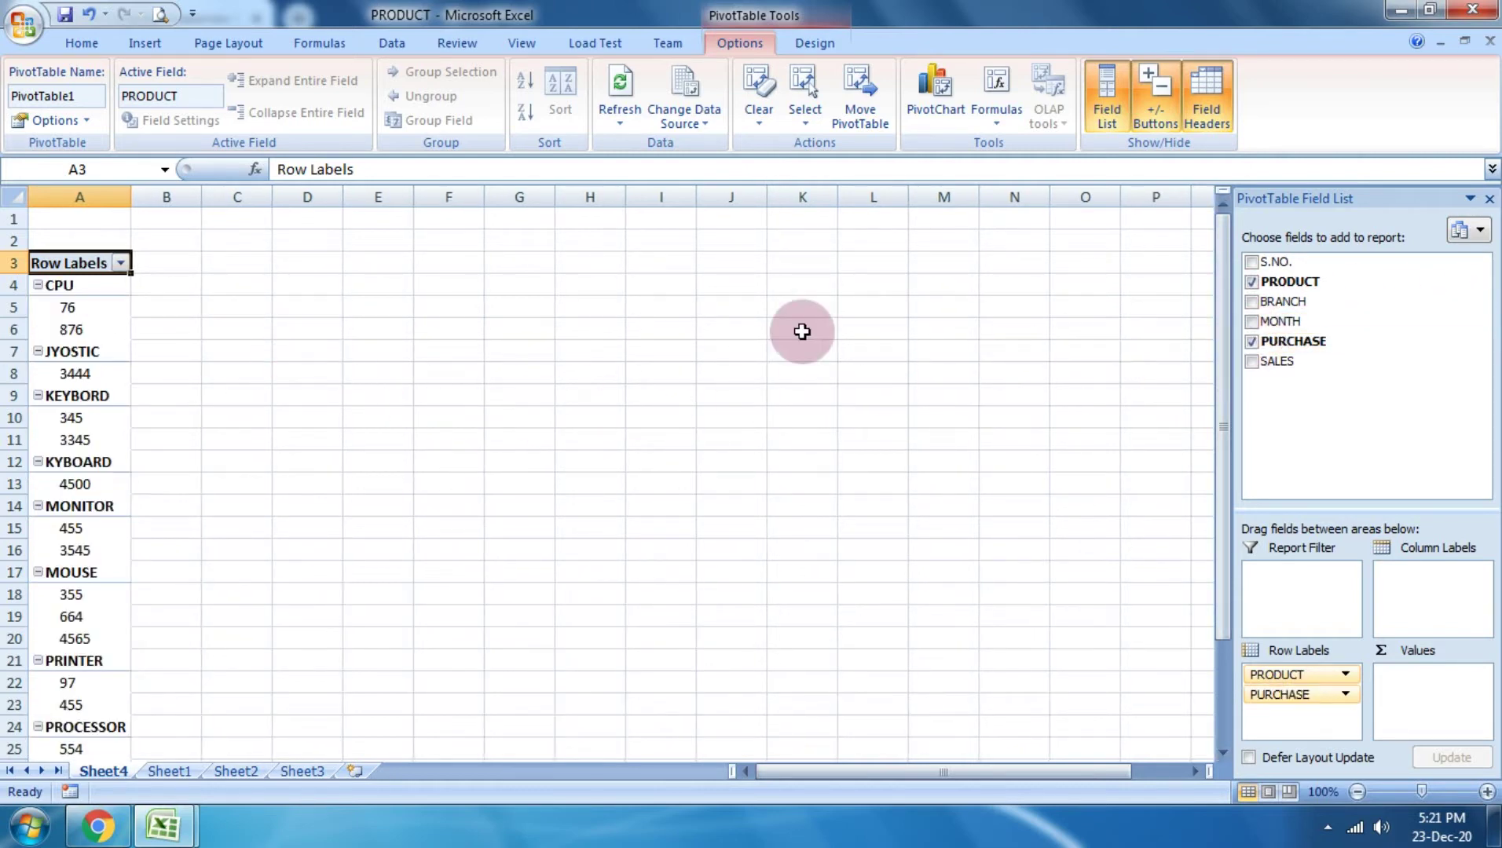
{"action": "left_click", "coordinate": [1251, 361]}
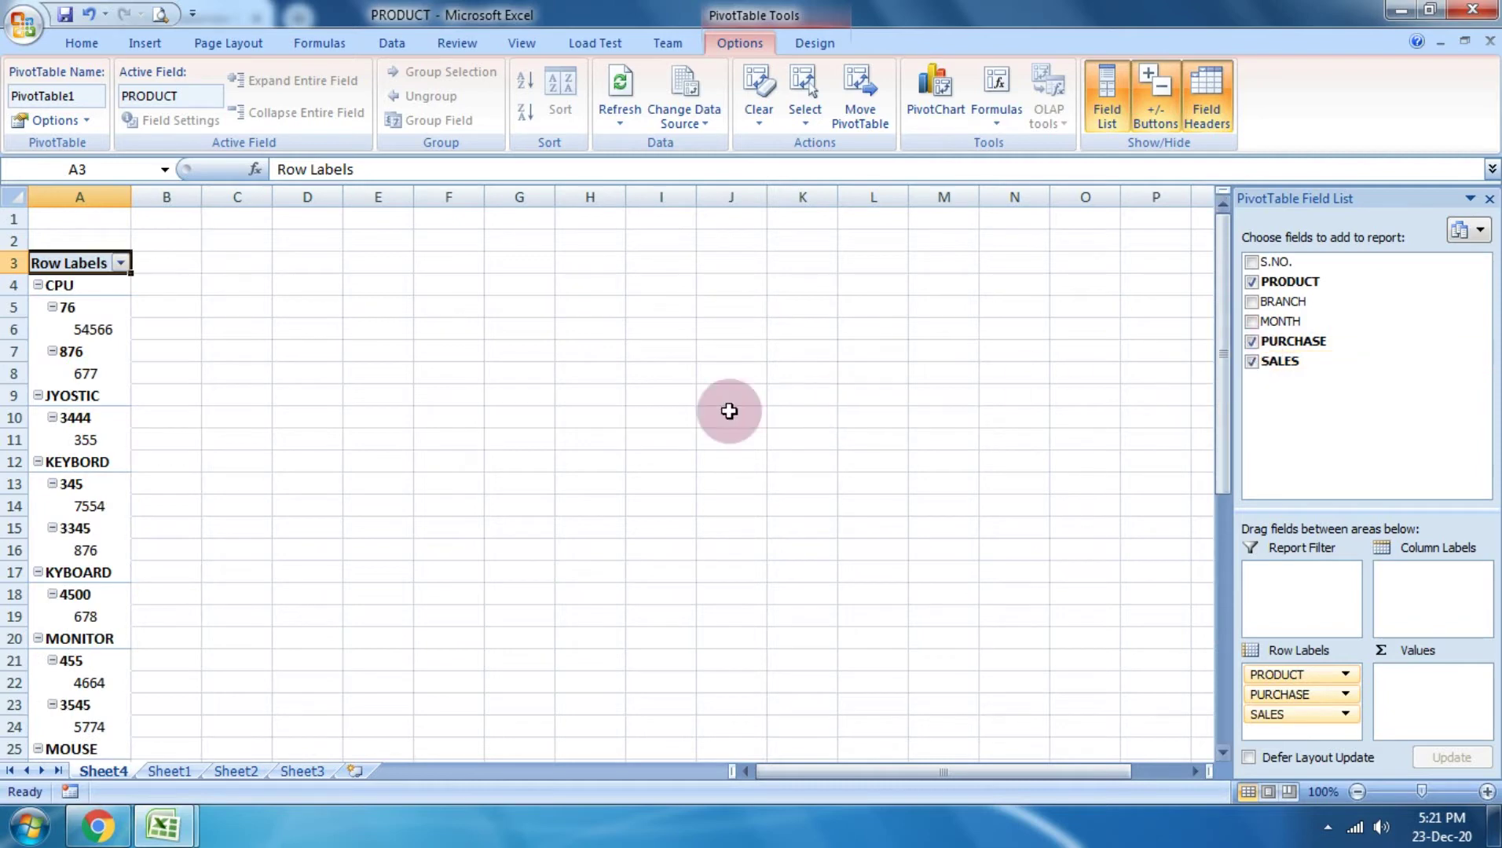
{"action": "scroll", "coordinate": [345, 483], "scroll_direction": "down", "scroll_amount": 8}
{"action": "scroll", "coordinate": [362, 537], "scroll_direction": "down", "scroll_amount": 6}
{"action": "scroll", "coordinate": [281, 590], "scroll_direction": "up", "scroll_amount": 6}
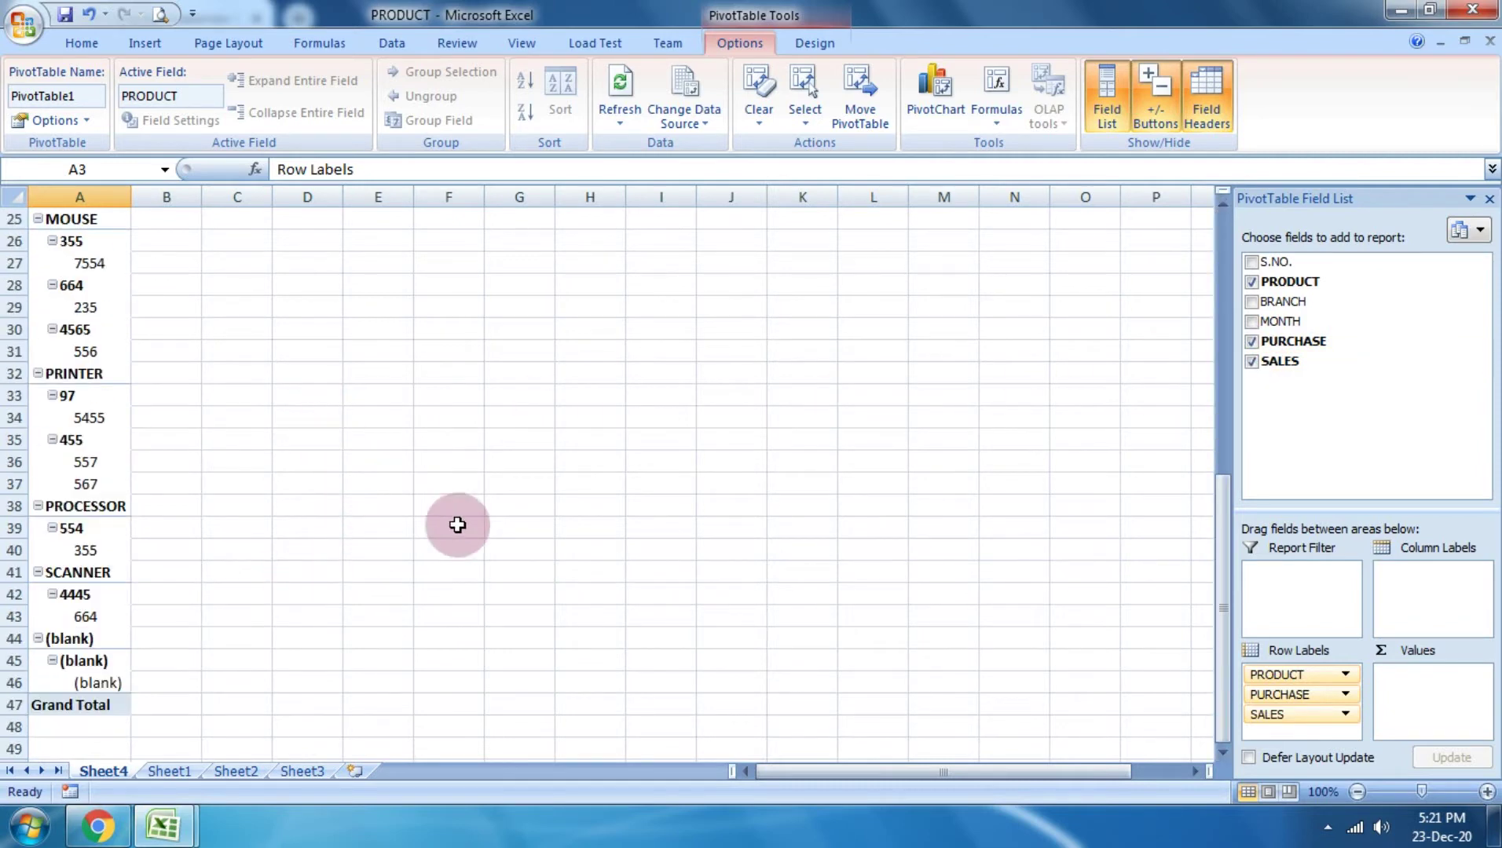
{"action": "scroll", "coordinate": [456, 523], "scroll_direction": "up", "scroll_amount": 4}
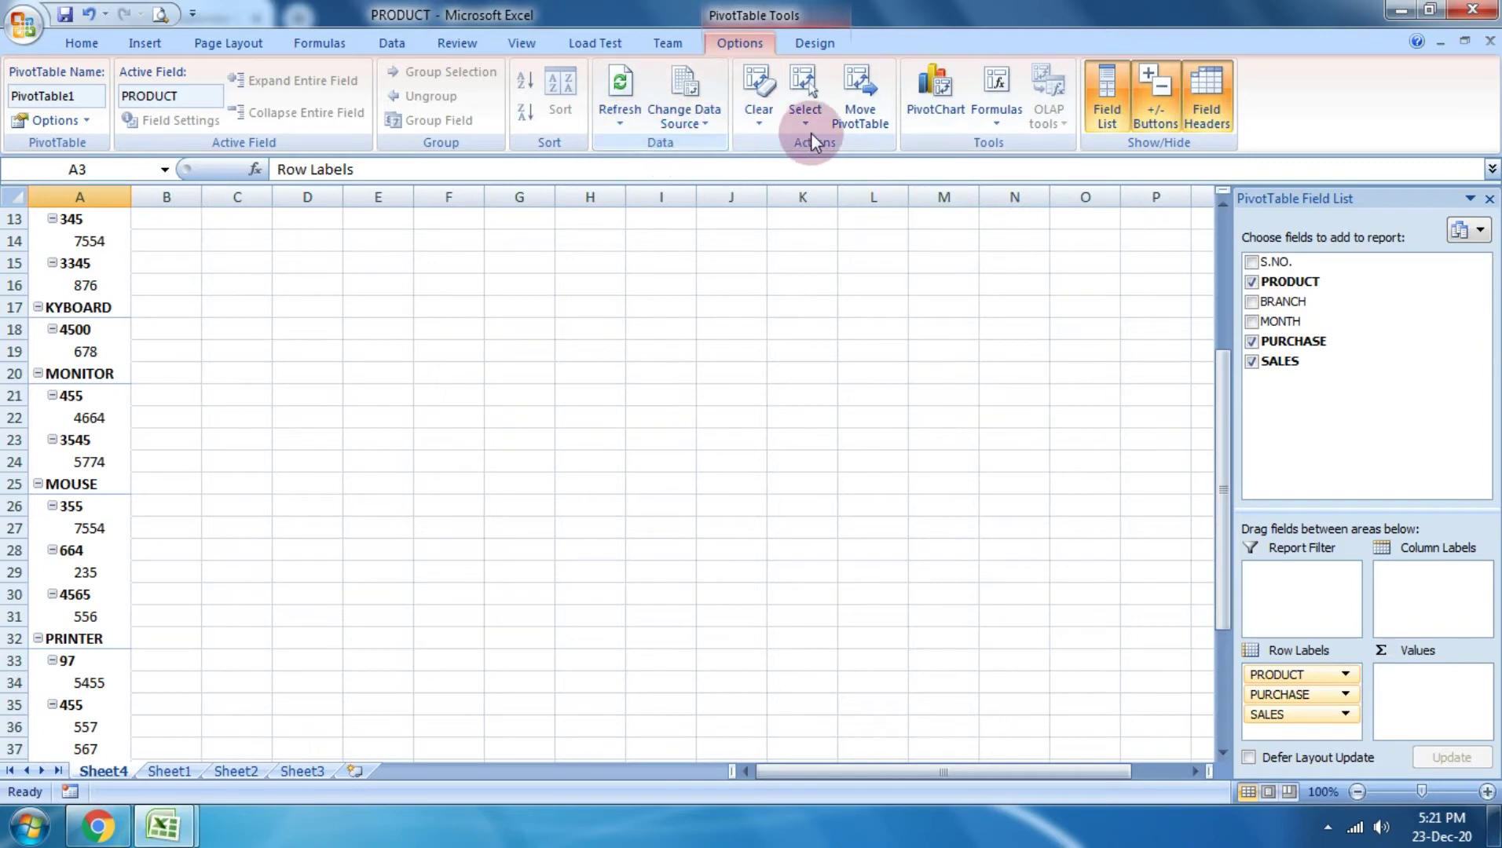
{"action": "left_click", "coordinate": [637, 346]}
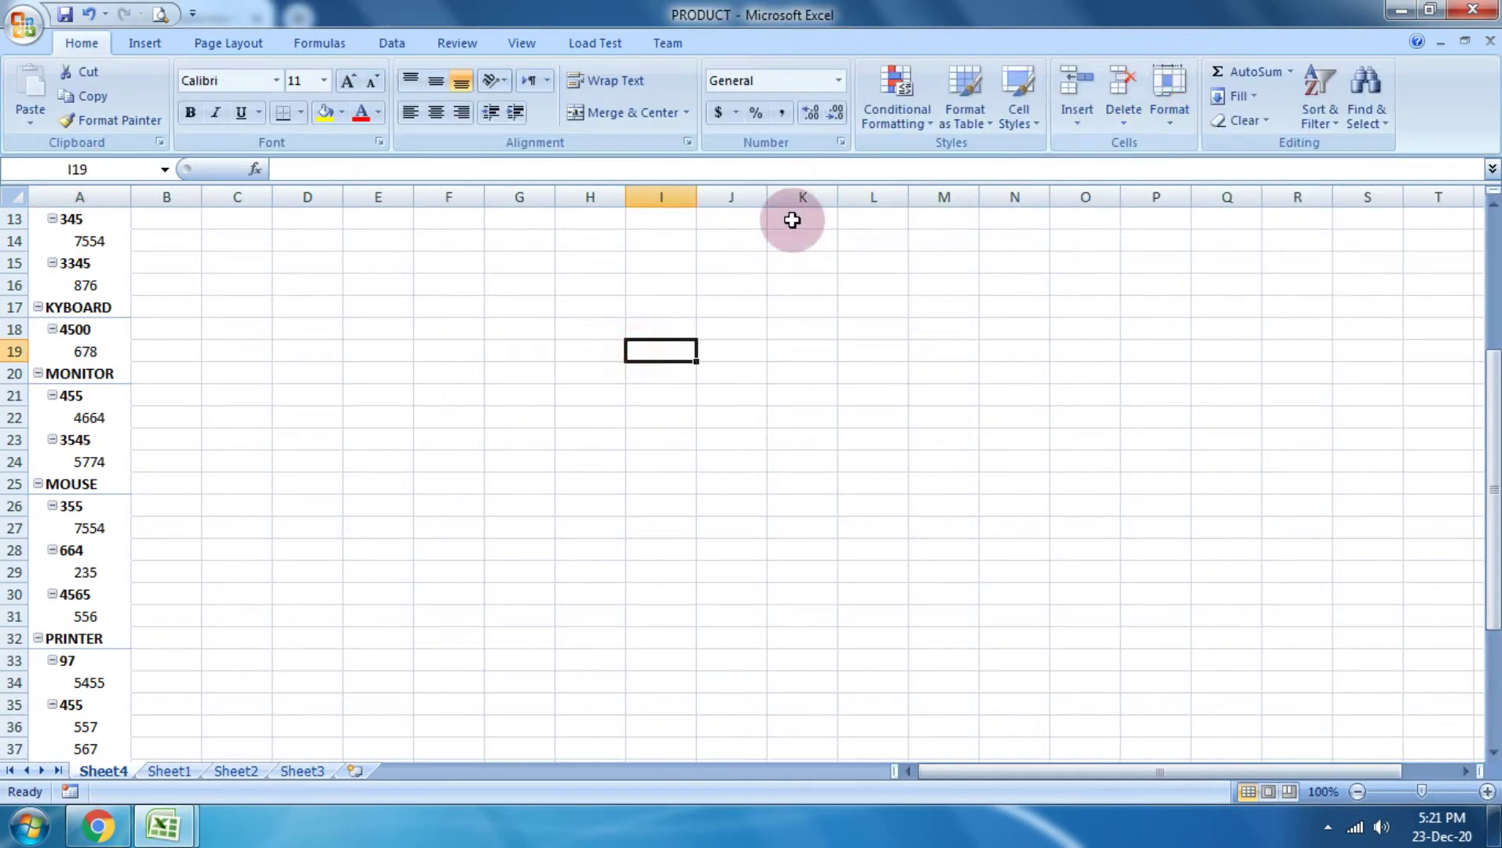
Step: Scroll the quiz to question 19 with options Transpose, Index, Rows and Hyperlinks
{"action": "left_click", "coordinate": [97, 825]}
{"action": "scroll", "coordinate": [603, 577], "scroll_direction": "down", "scroll_amount": 5}
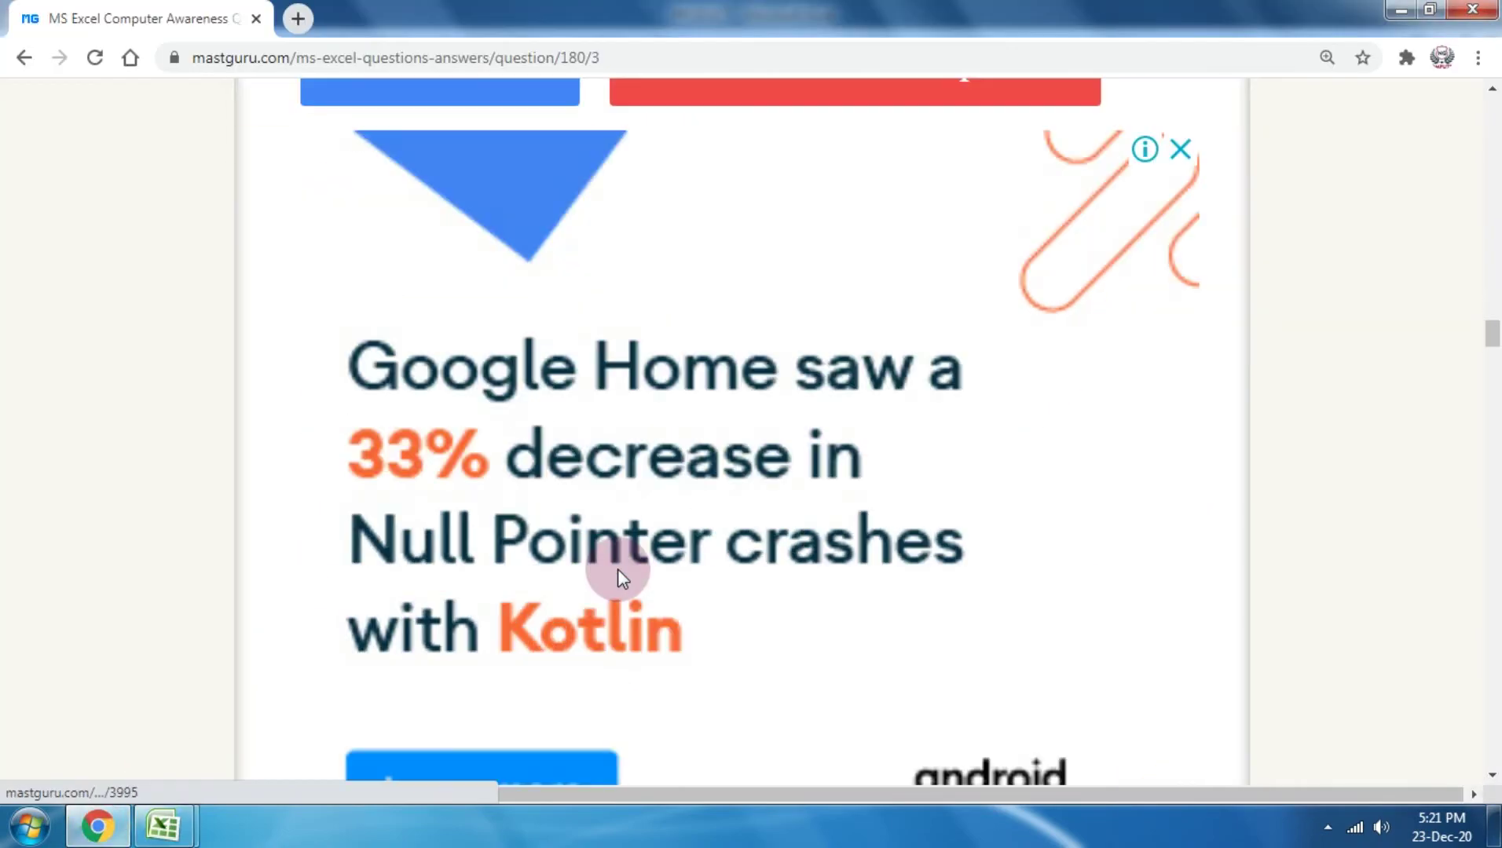
{"action": "scroll", "coordinate": [617, 569], "scroll_direction": "down", "scroll_amount": 3}
{"action": "scroll", "coordinate": [620, 573], "scroll_direction": "down", "scroll_amount": 5}
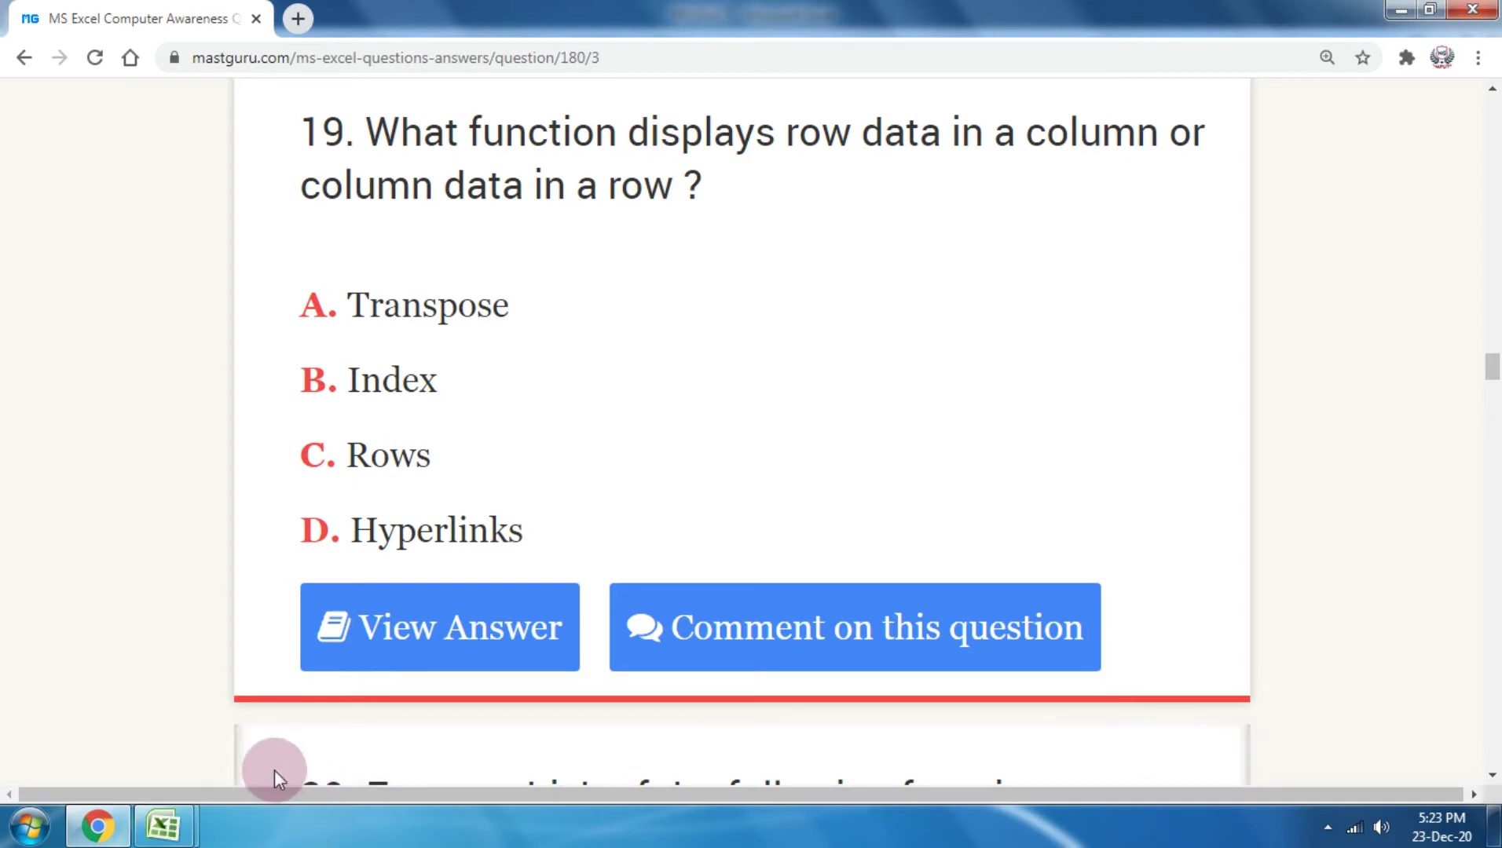
Step: Copy the SALES values F2:F15 on Sheet1
{"action": "mouse_move", "coordinate": [161, 827]}
{"action": "left_click", "coordinate": [327, 667]}
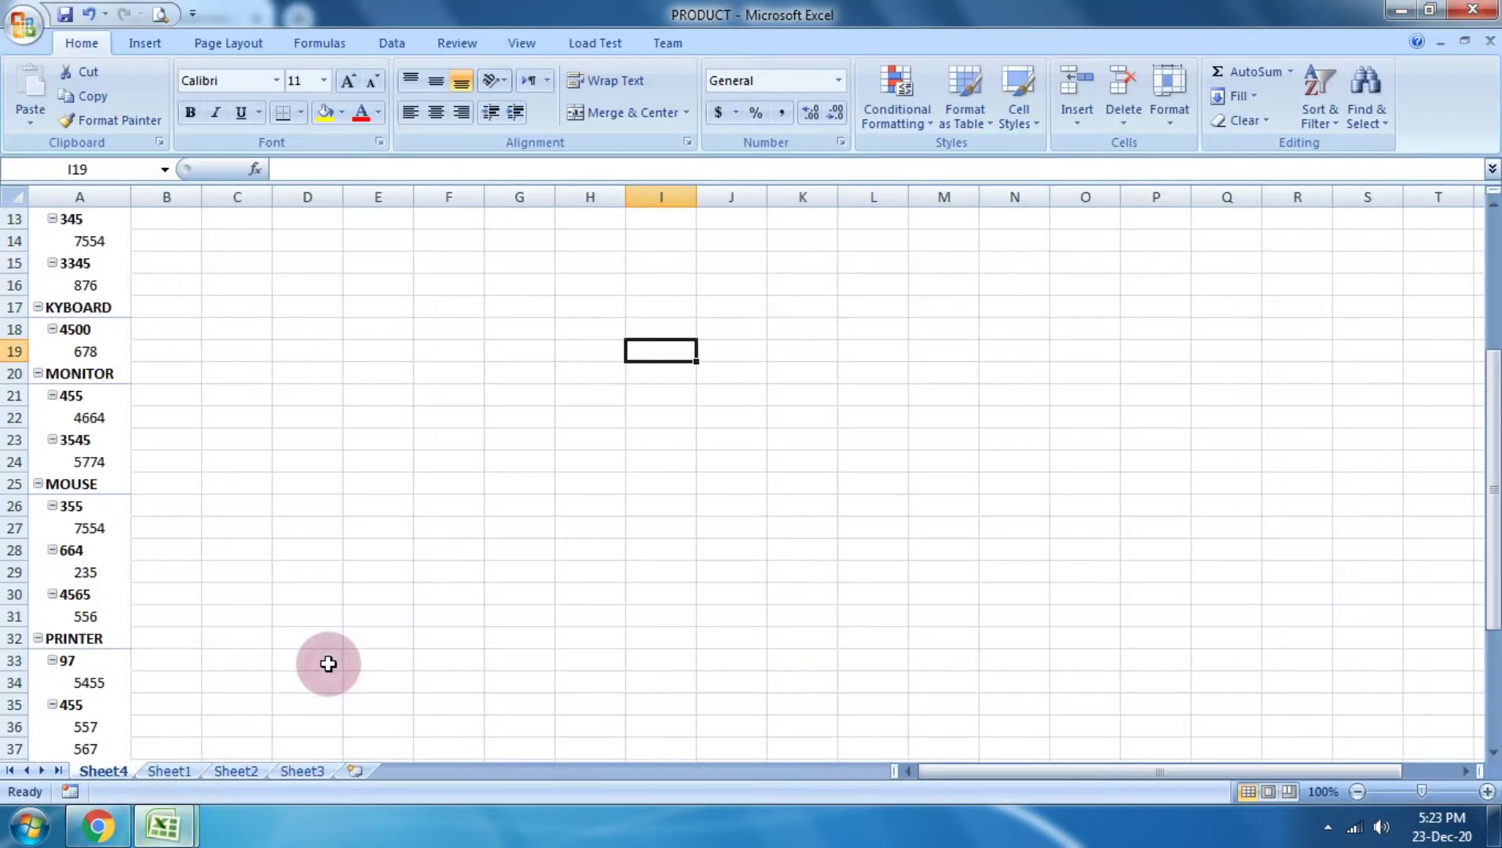
{"action": "left_click", "coordinate": [159, 768]}
{"action": "left_click", "coordinate": [581, 416]}
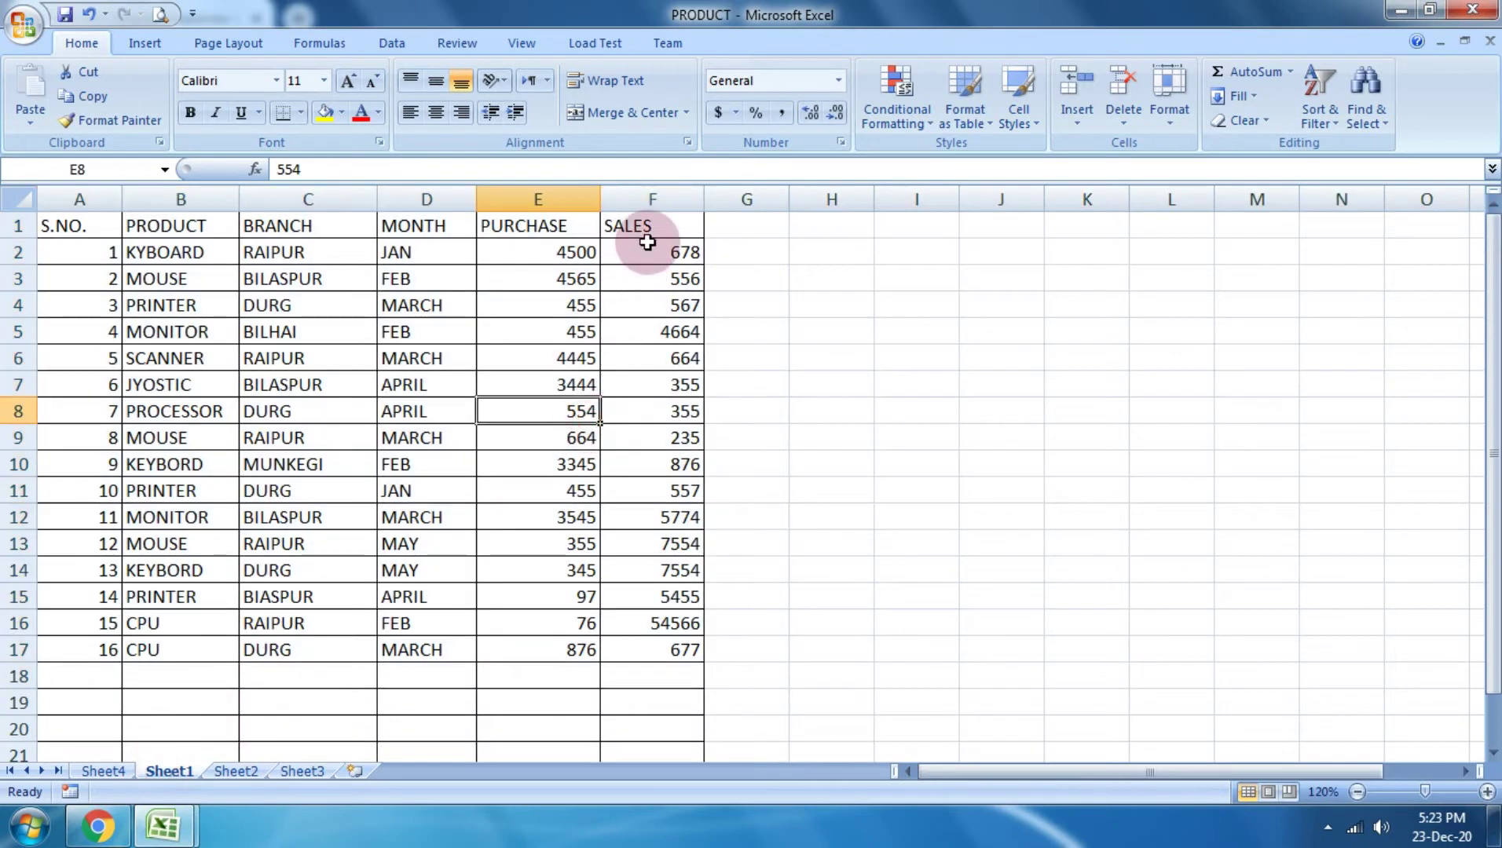
{"action": "left_click_drag", "start_coordinate": [647, 243], "coordinate": [637, 593]}
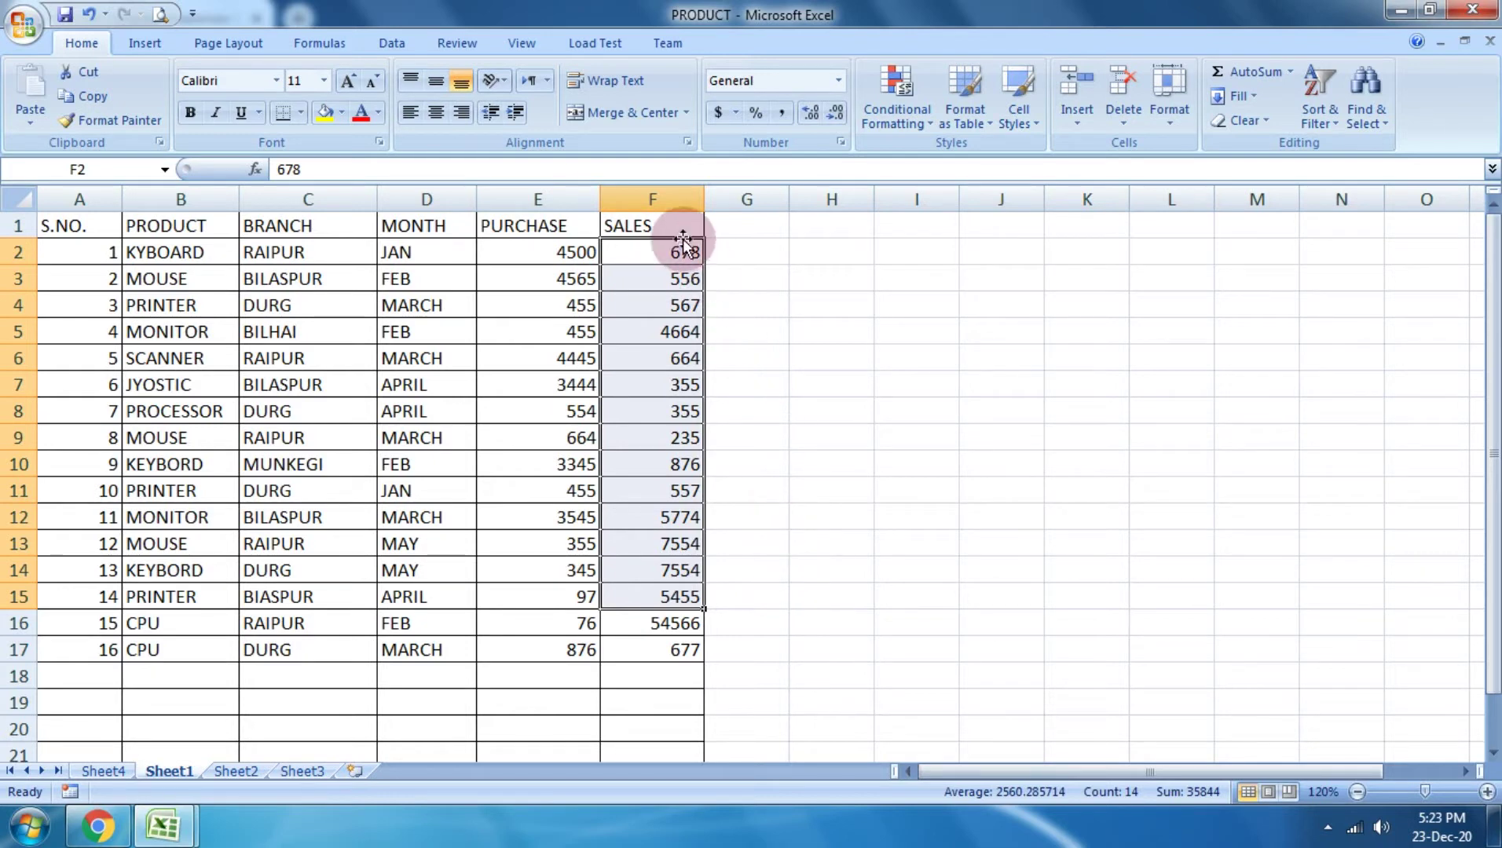
{"action": "left_click", "coordinate": [29, 120]}
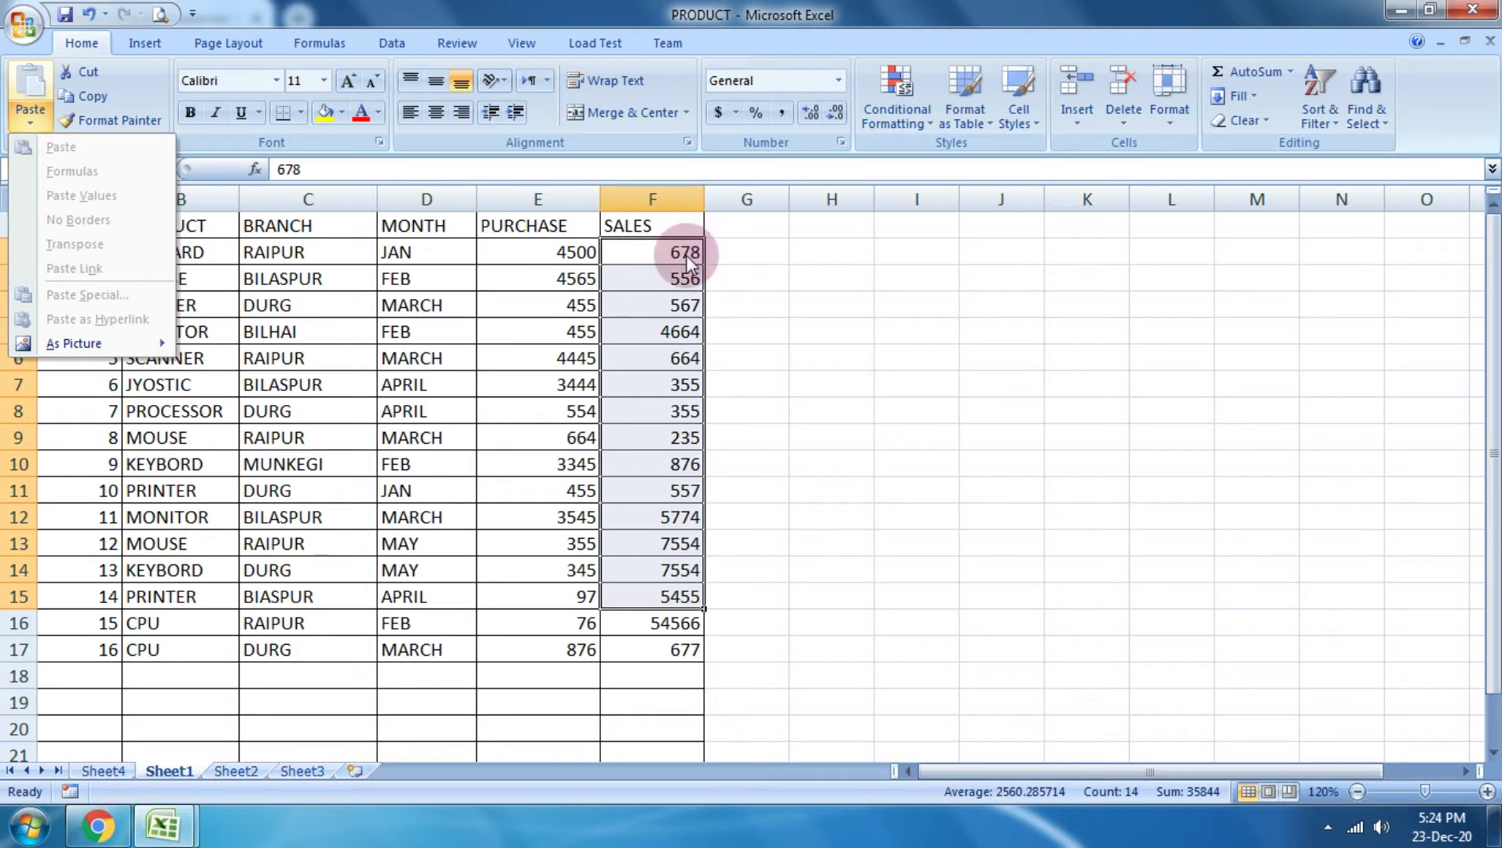
{"action": "left_click", "coordinate": [521, 272]}
{"action": "left_click", "coordinate": [92, 98]}
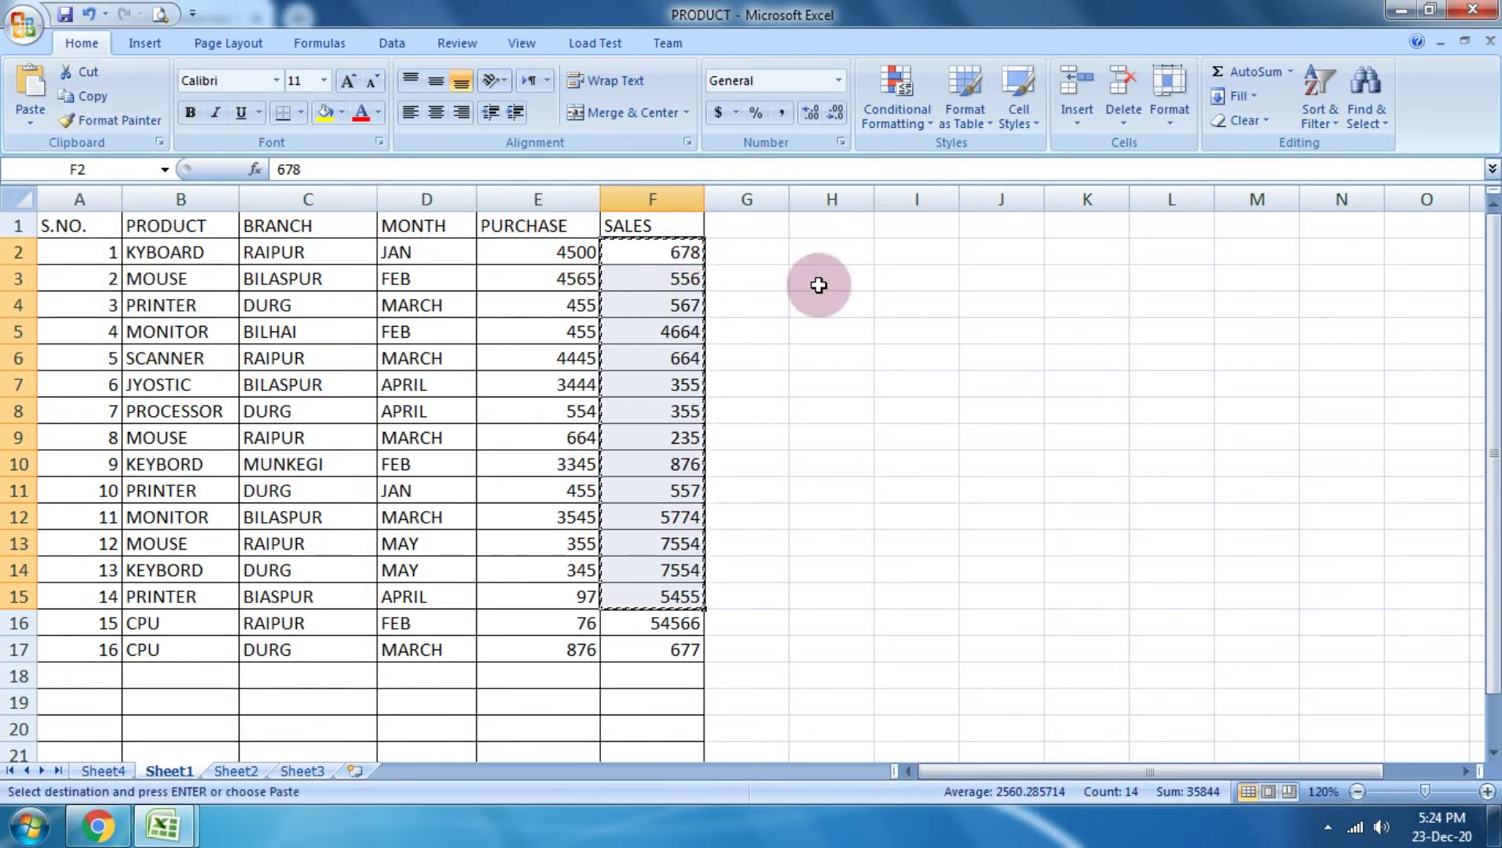
Step: Paste the SALES values transposed across row 6 starting at I6
{"action": "left_click", "coordinate": [953, 351]}
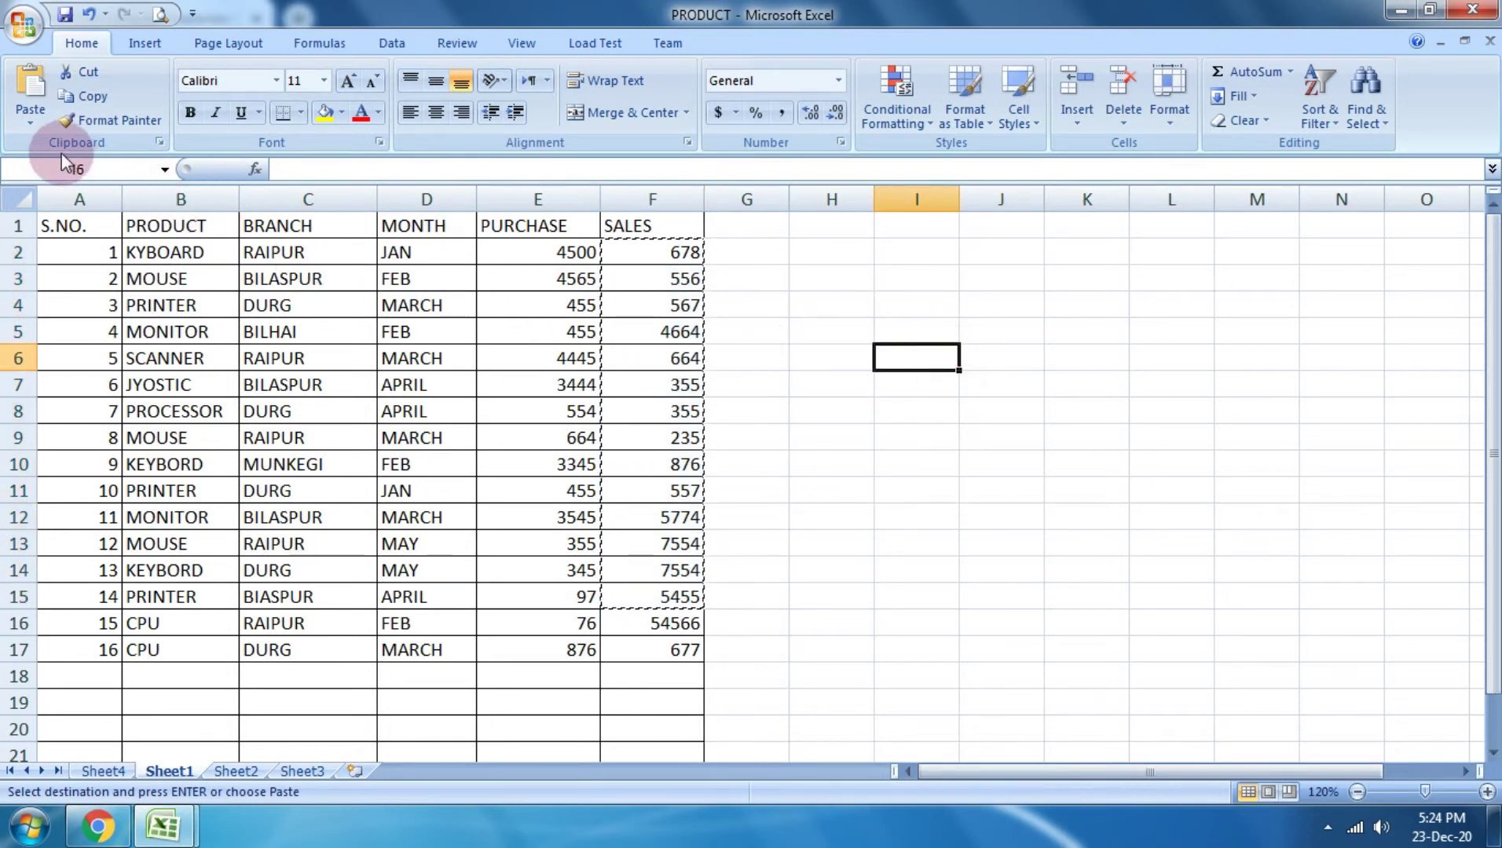
{"action": "left_click", "coordinate": [29, 122]}
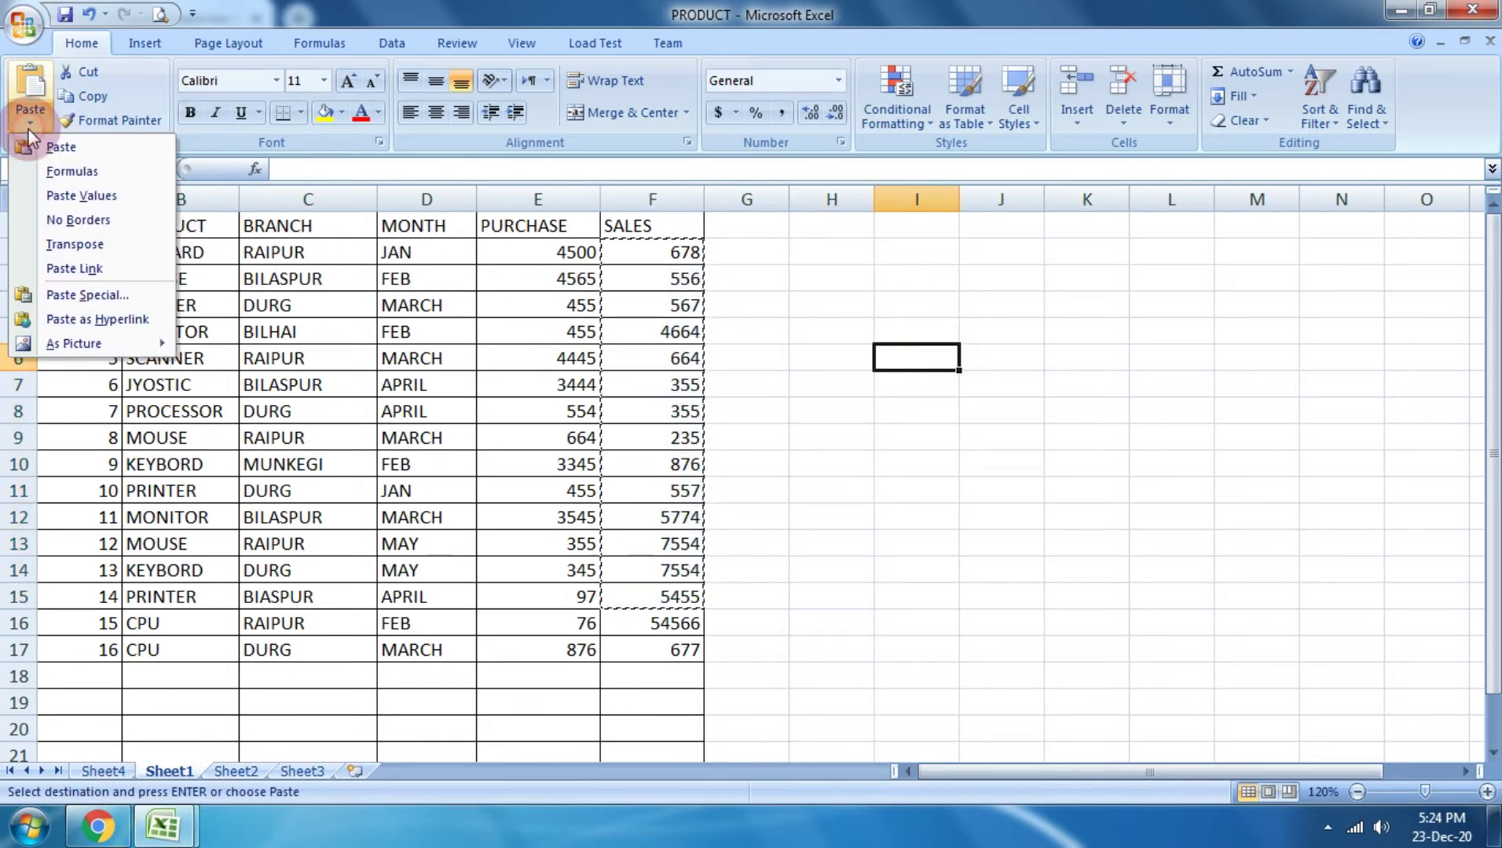
{"action": "left_click", "coordinate": [102, 241]}
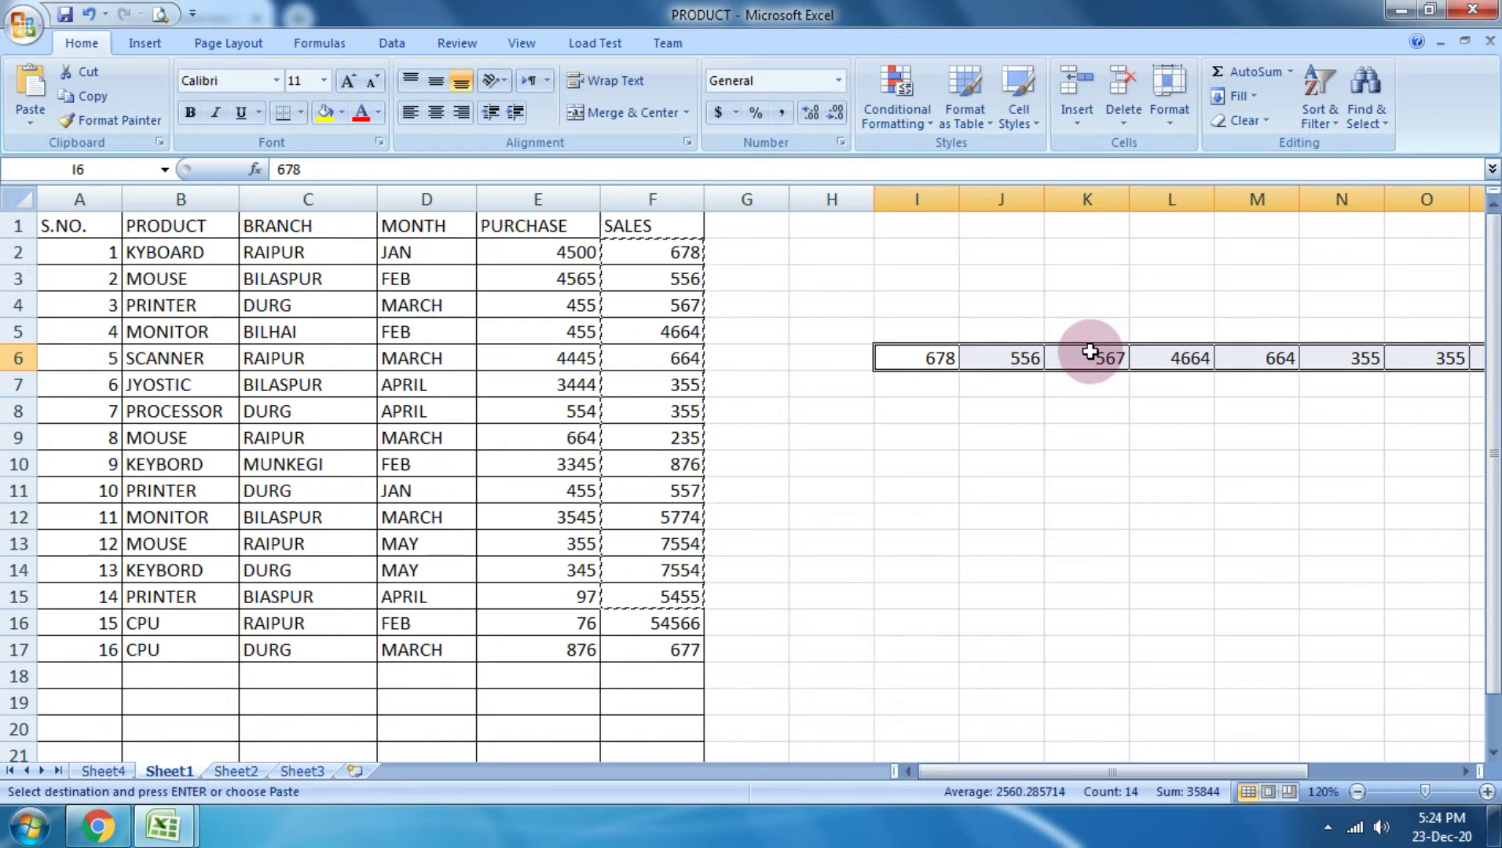
{"action": "left_click", "coordinate": [32, 119]}
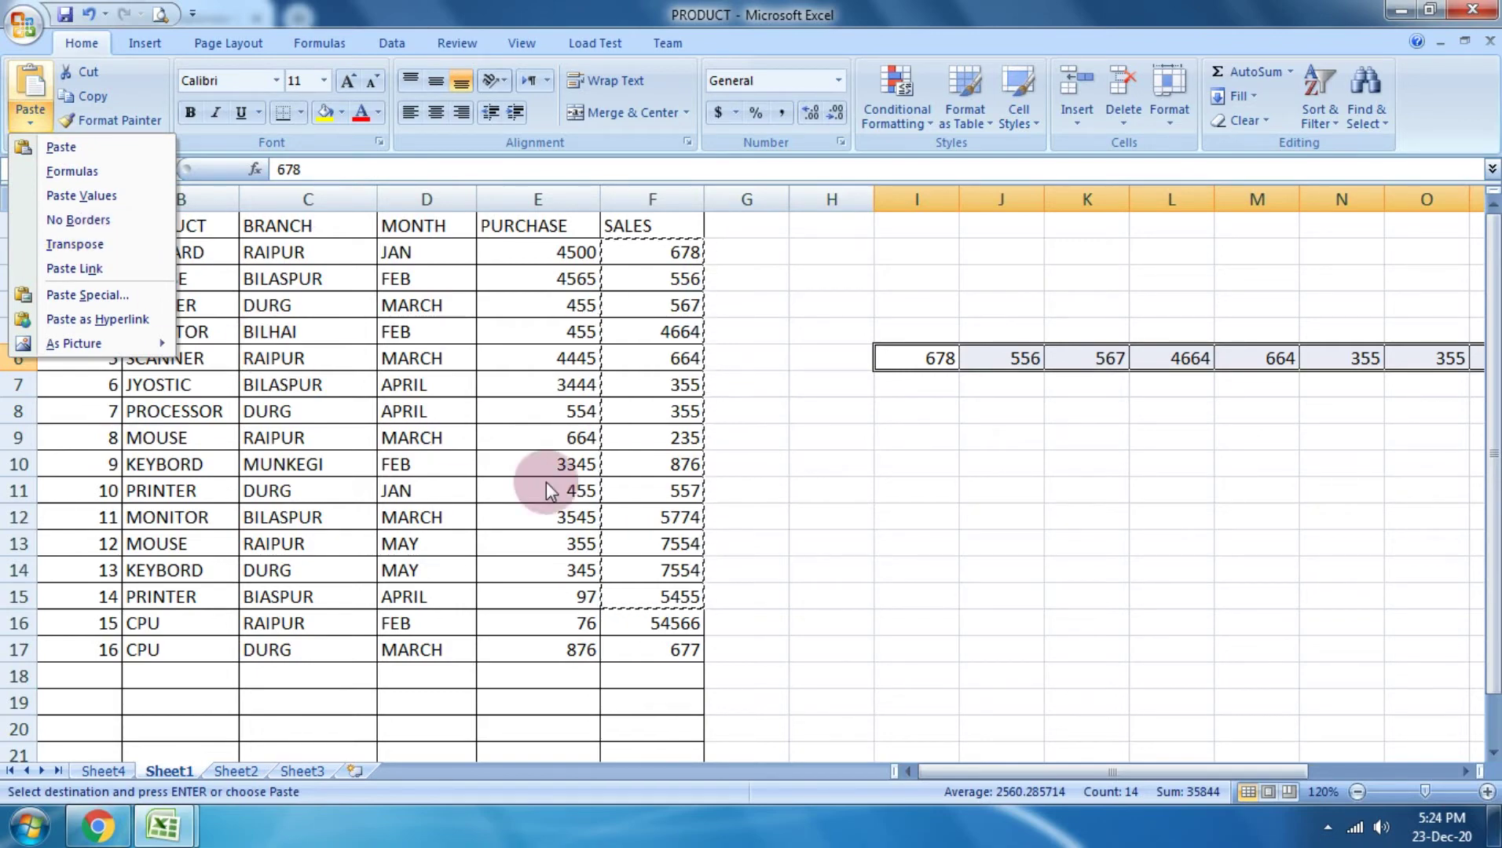
{"action": "left_click", "coordinate": [946, 516]}
Step: Select IF as question 20's answer and scroll on to question 21 about macros
{"action": "left_click", "coordinate": [97, 826]}
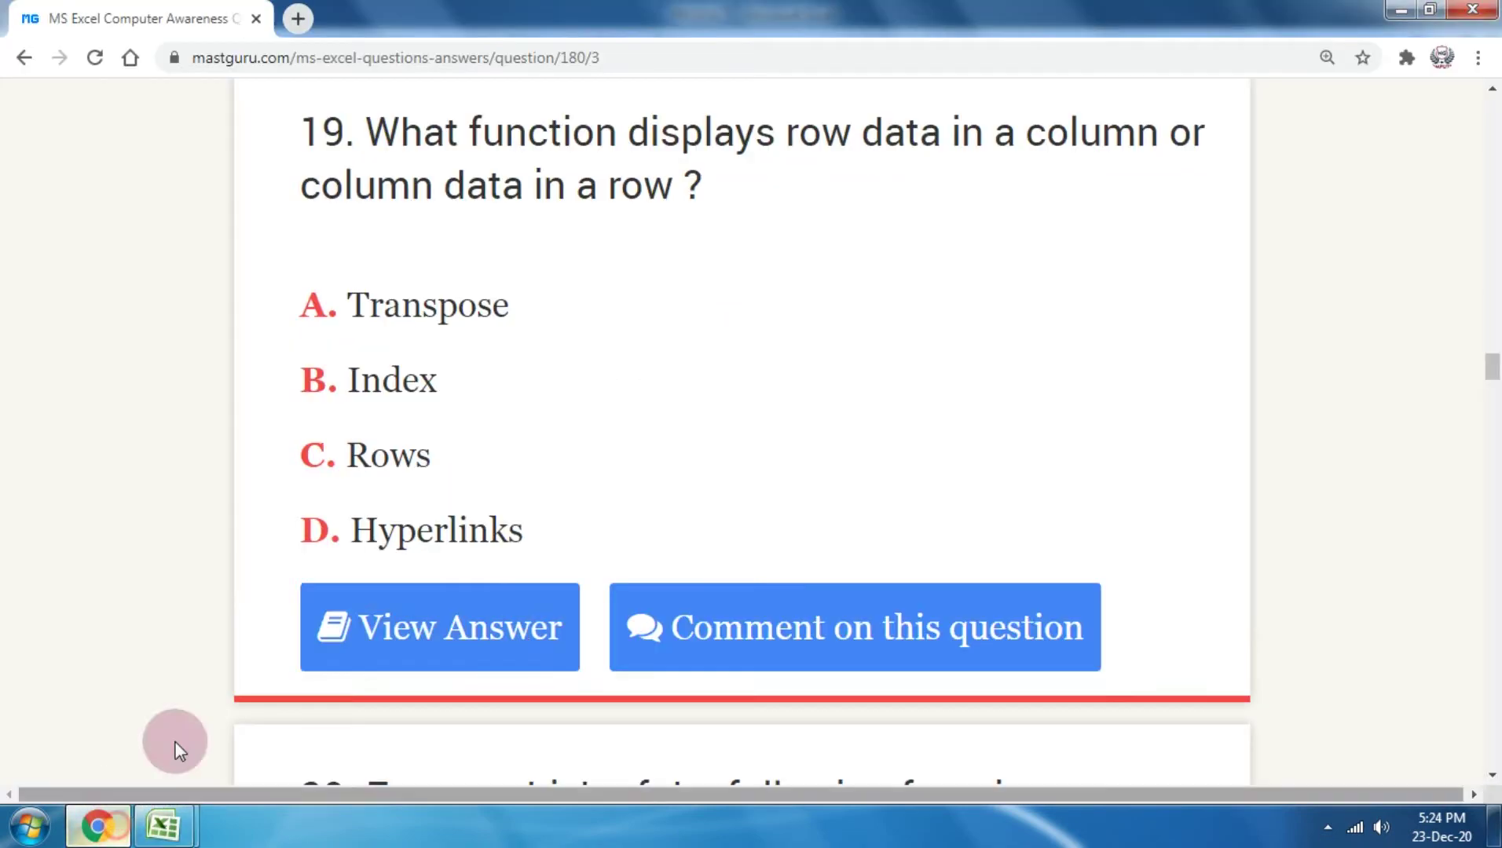
{"action": "scroll", "coordinate": [456, 597], "scroll_direction": "down", "scroll_amount": 5}
{"action": "scroll", "coordinate": [454, 593], "scroll_direction": "down", "scroll_amount": 3}
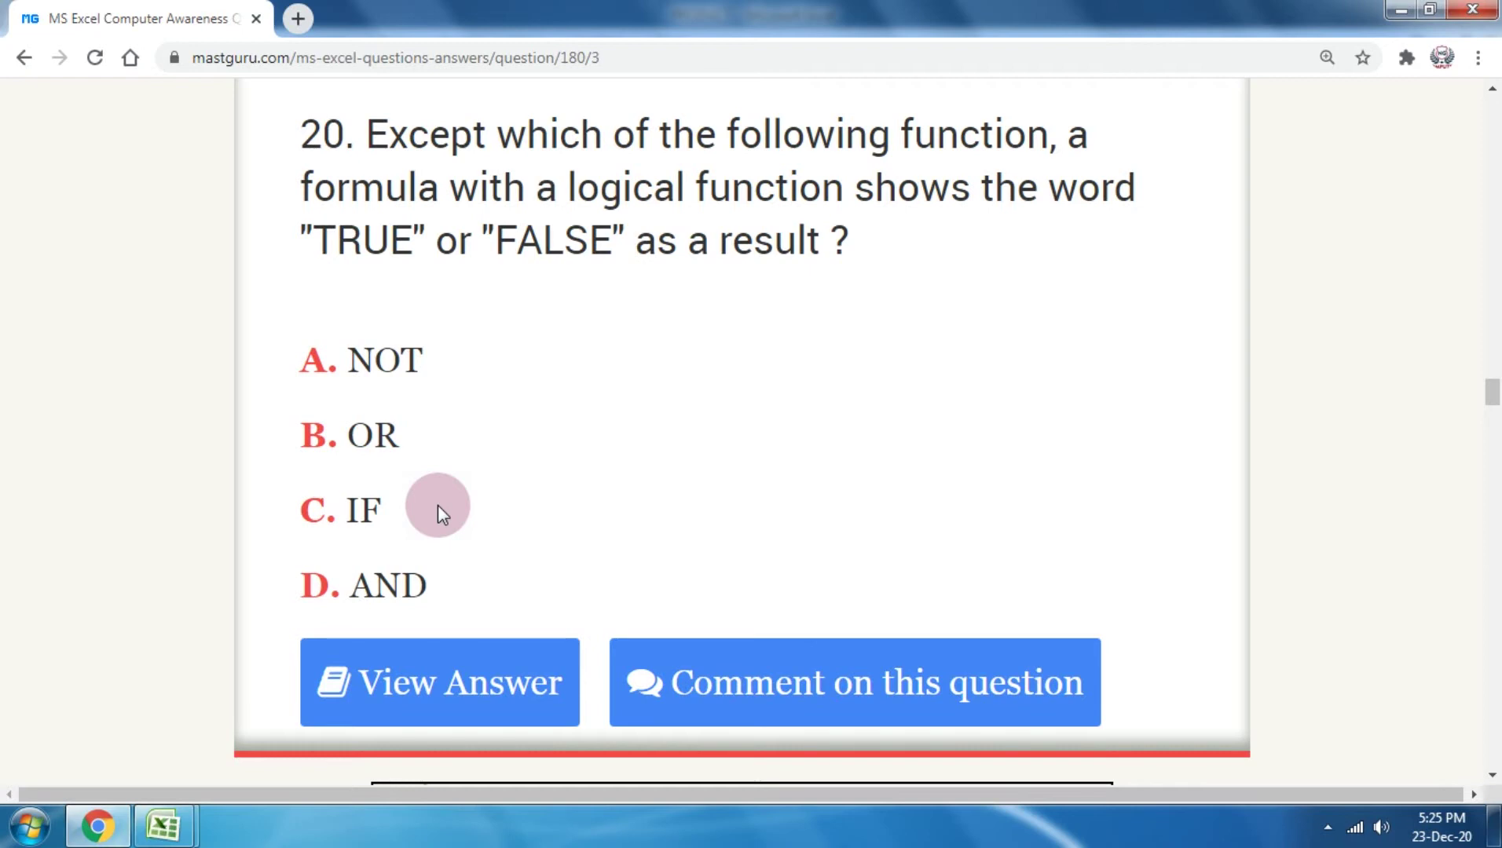
{"action": "left_click_drag", "start_coordinate": [432, 502], "coordinate": [228, 470]}
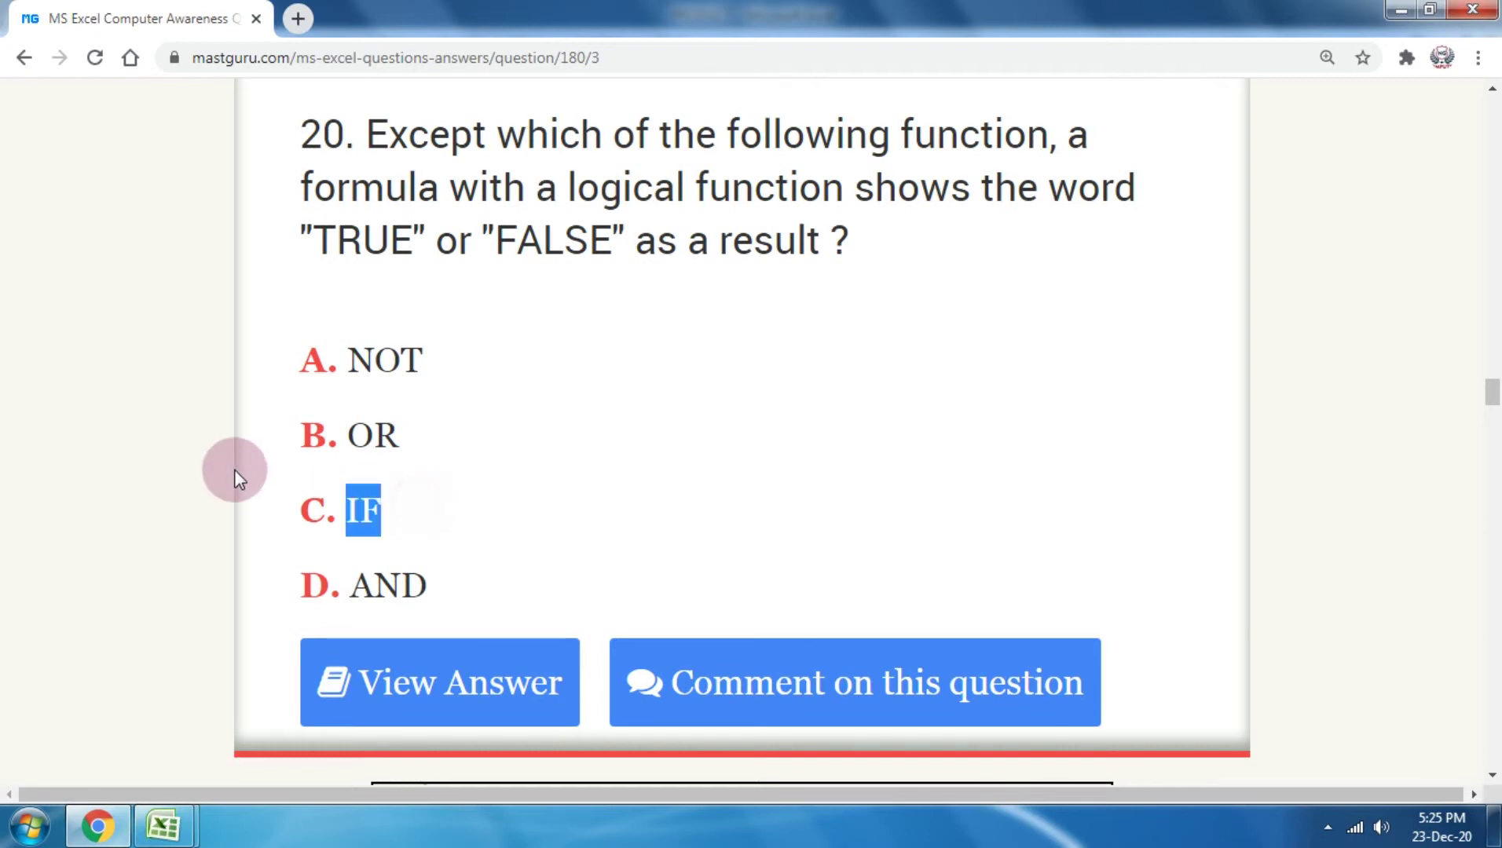
{"action": "scroll", "coordinate": [879, 468], "scroll_direction": "down", "scroll_amount": 8}
{"action": "scroll", "coordinate": [885, 469], "scroll_direction": "down", "scroll_amount": 6}
{"action": "scroll", "coordinate": [885, 450], "scroll_direction": "down", "scroll_amount": 4}
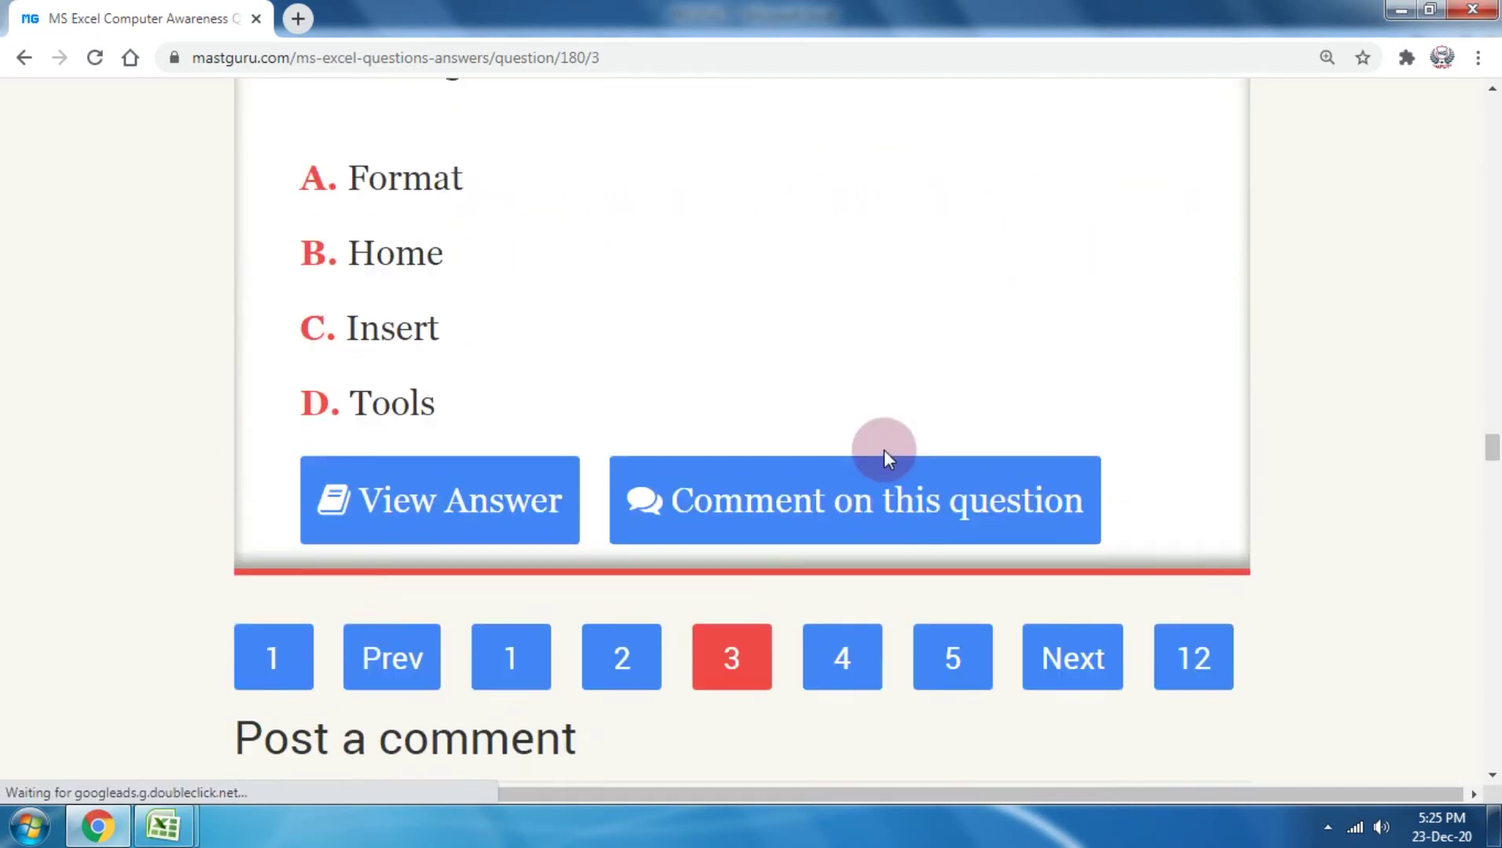
{"action": "scroll", "coordinate": [885, 450], "scroll_direction": "up", "scroll_amount": 2}
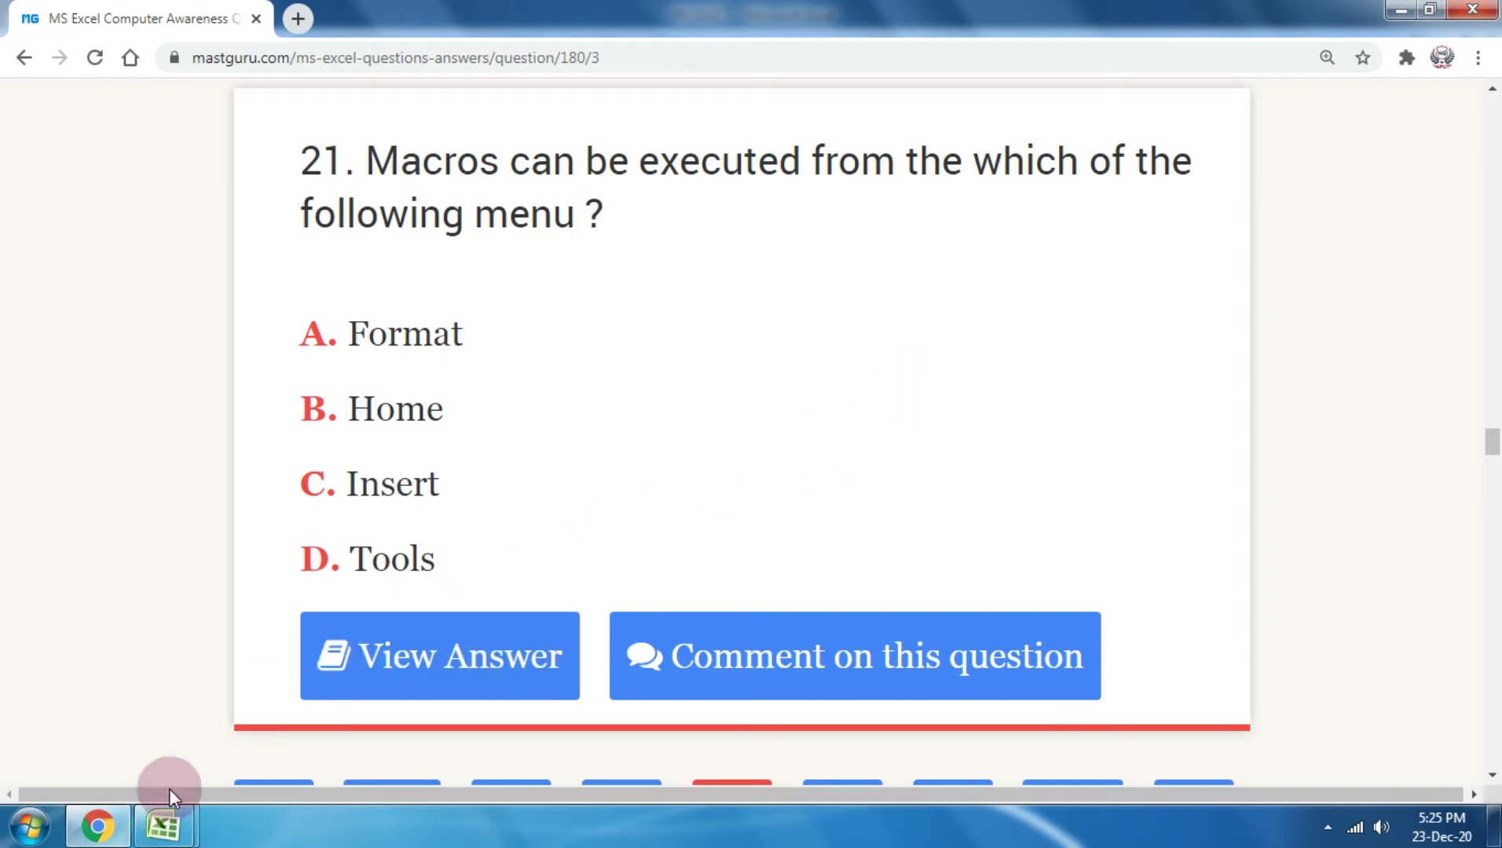
{"action": "mouse_move", "coordinate": [163, 827]}
{"action": "mouse_move", "coordinate": [383, 703]}
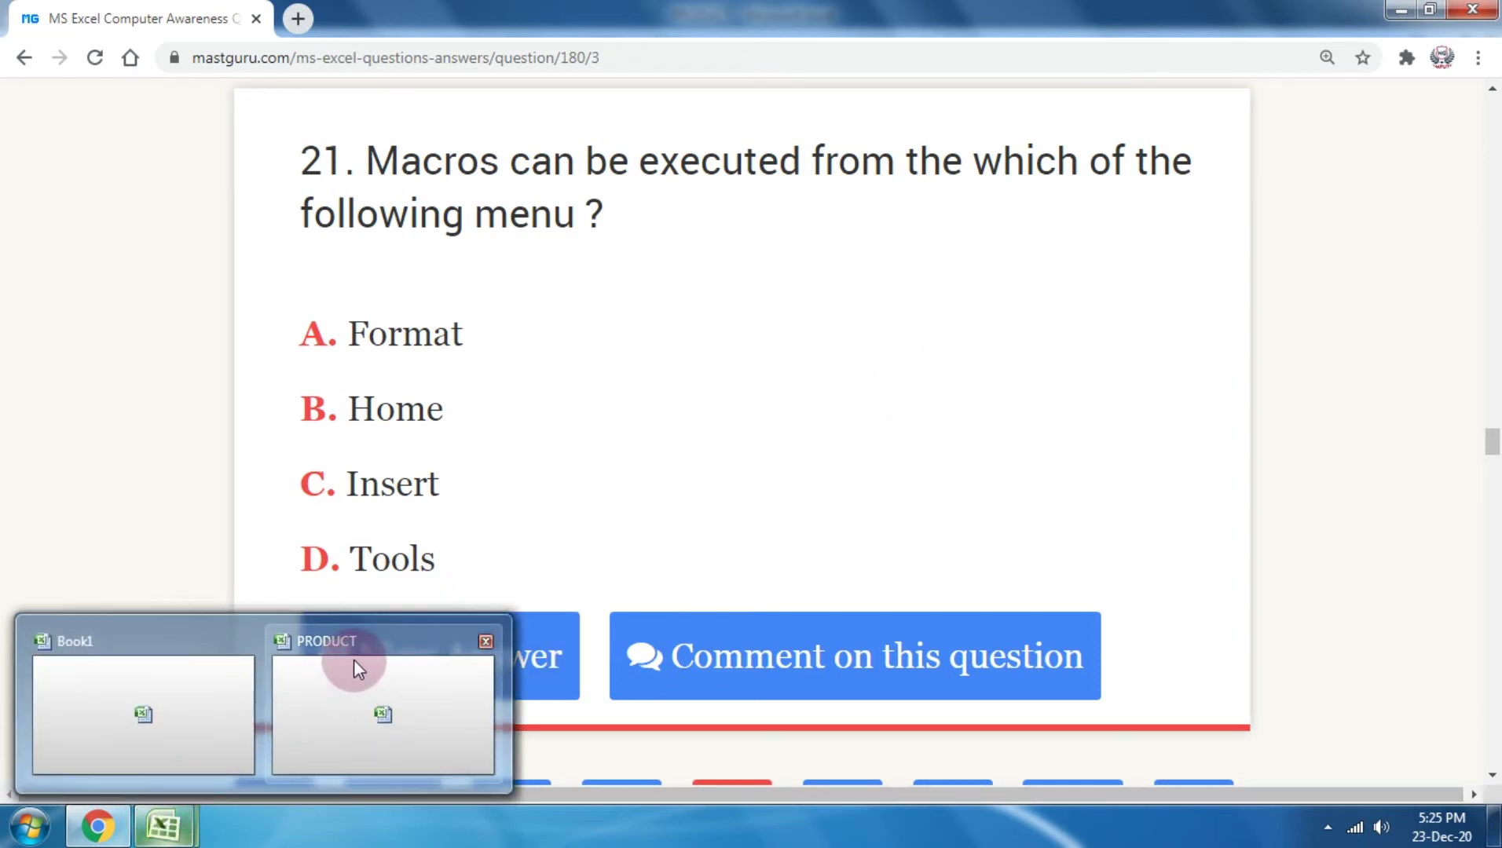
Step: In the PRODUCT workbook, show the View tab's Macros commands while selecting cells H4 and J13
{"action": "left_click", "coordinate": [354, 664]}
{"action": "left_click", "coordinate": [849, 468]}
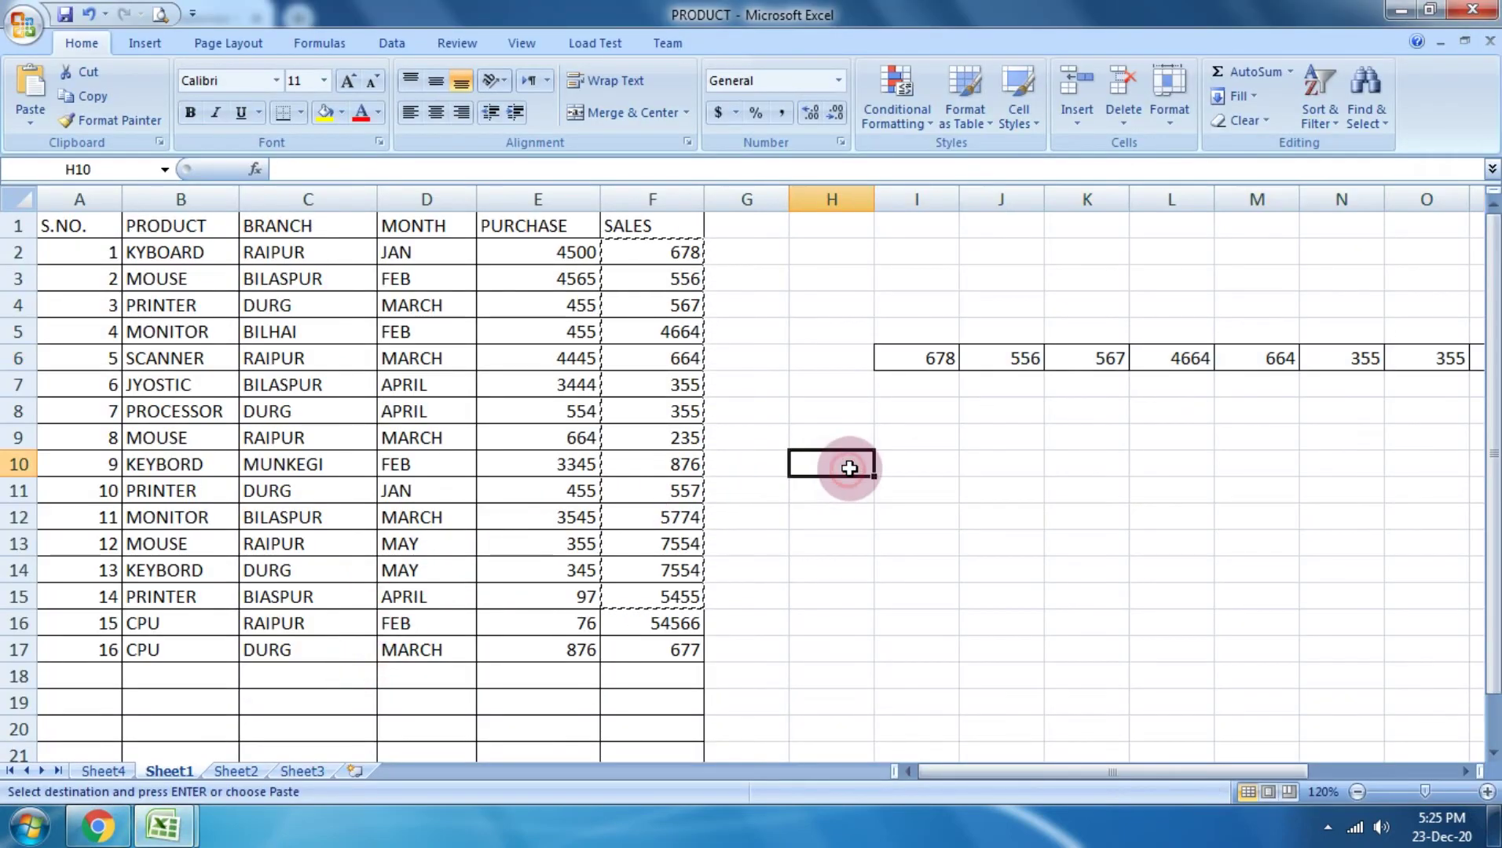
{"action": "left_click", "coordinate": [799, 310]}
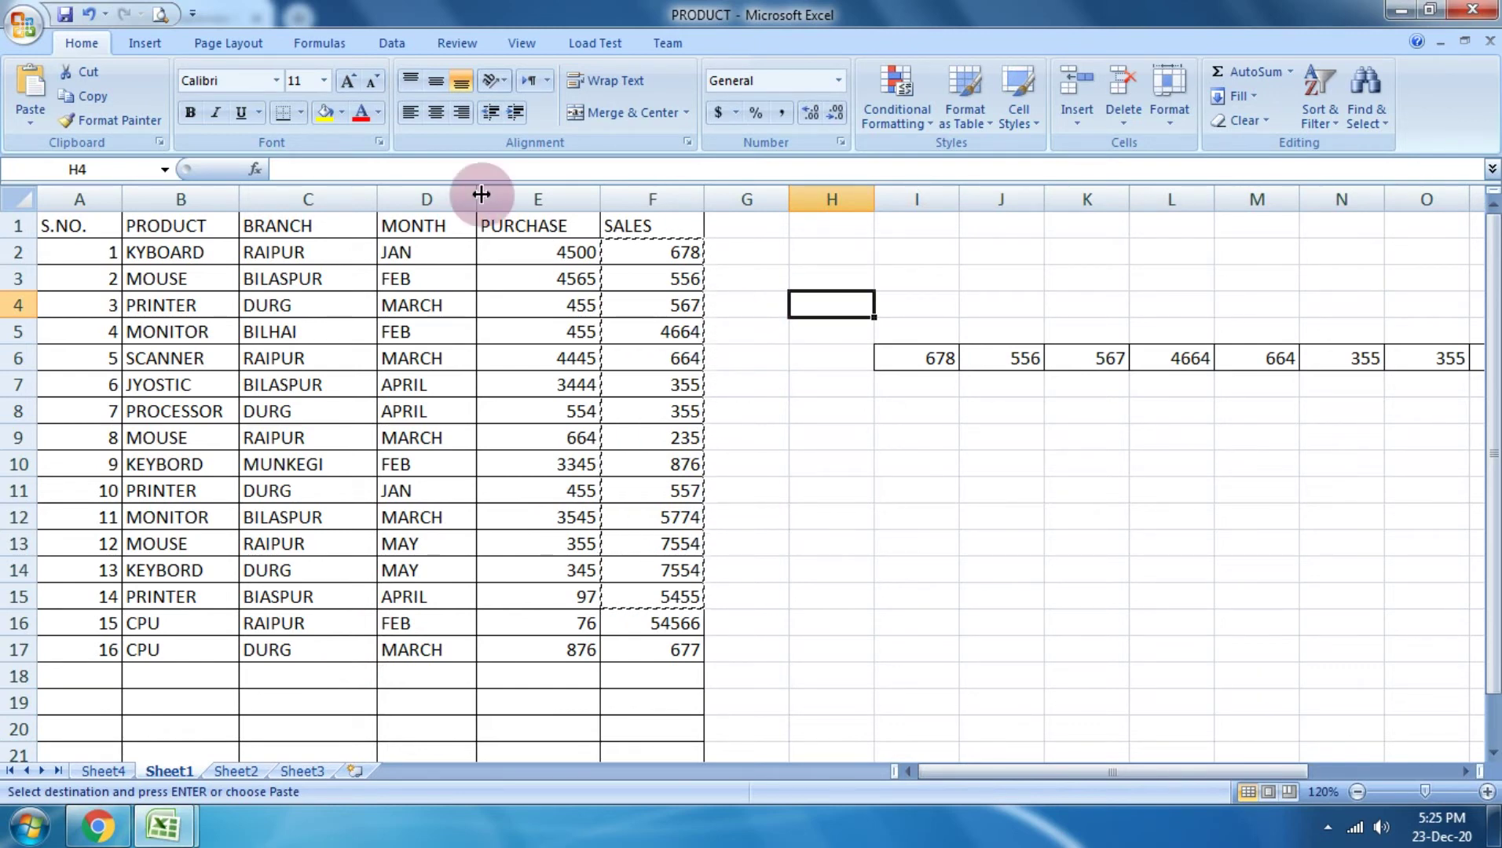
{"action": "left_click", "coordinate": [531, 49]}
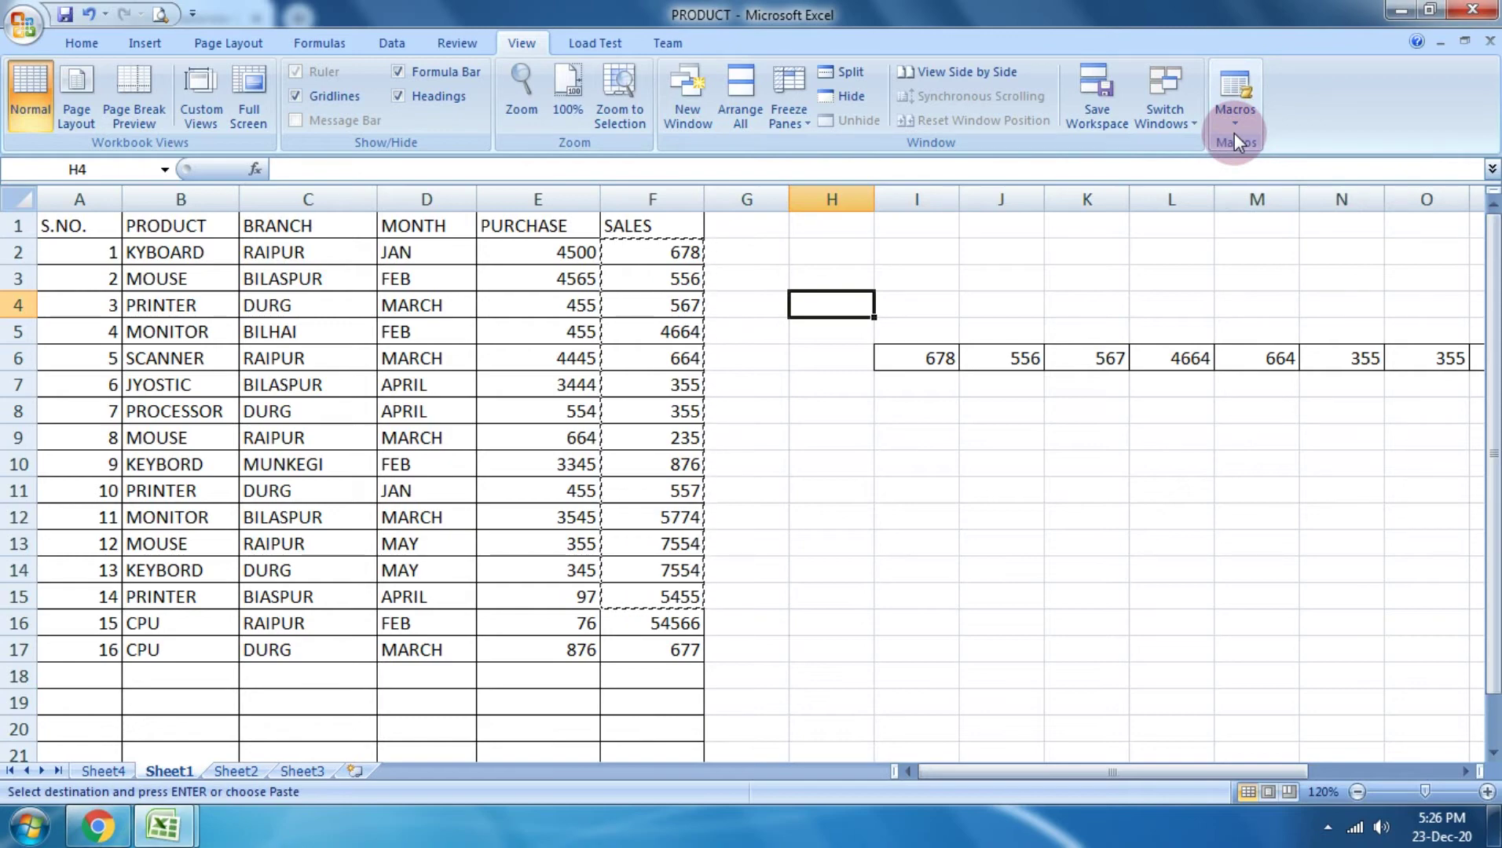
{"action": "left_click", "coordinate": [1003, 541]}
Step: Open page 4 of the quiz and scroll to question 22 on Protect Sheet options
{"action": "left_click", "coordinate": [97, 825]}
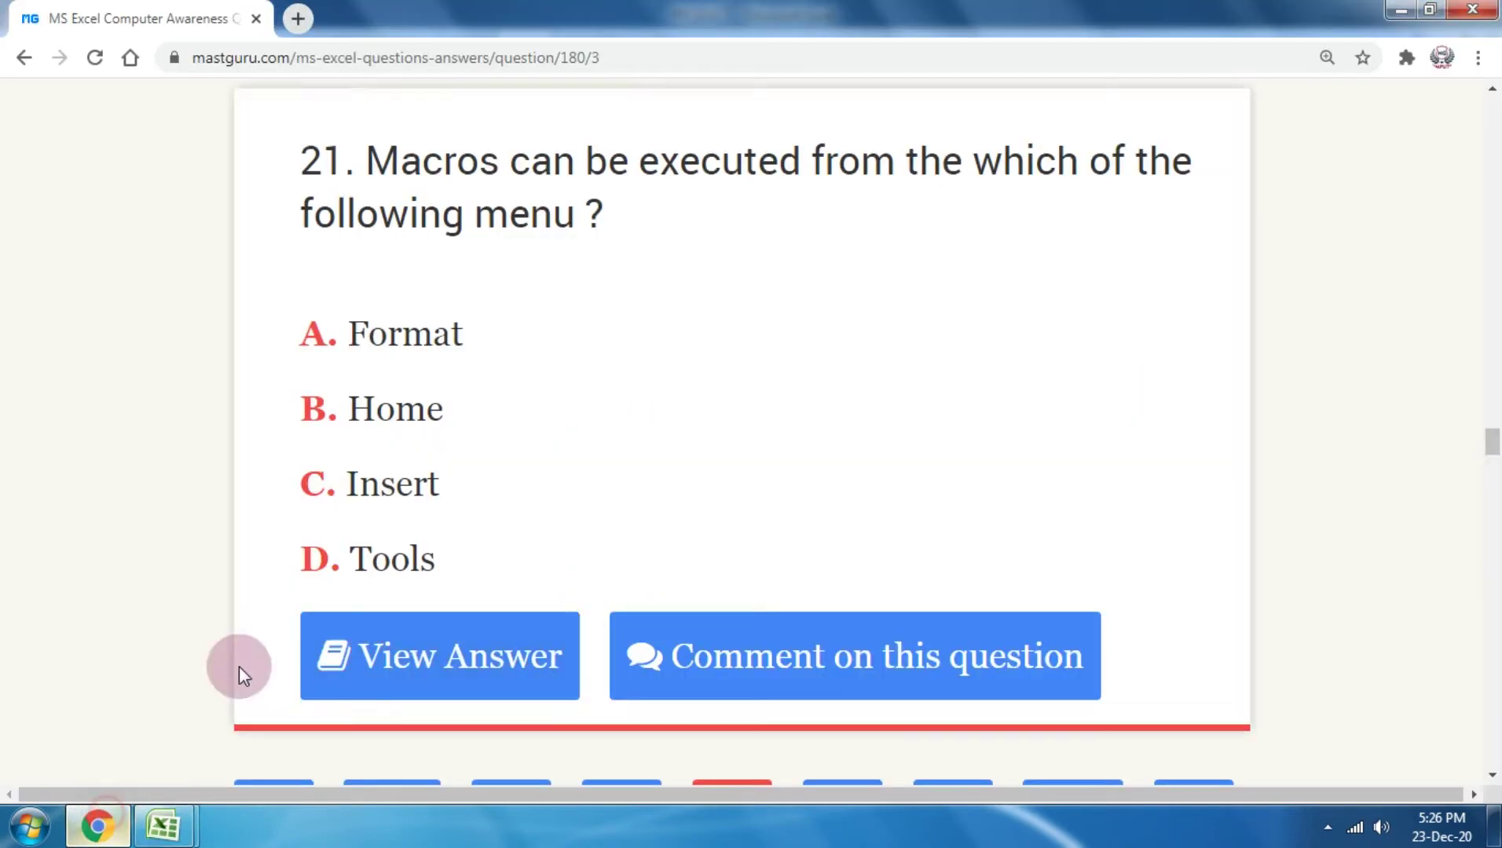
{"action": "scroll", "coordinate": [548, 432], "scroll_direction": "down", "scroll_amount": 5}
{"action": "left_click", "coordinate": [815, 365]}
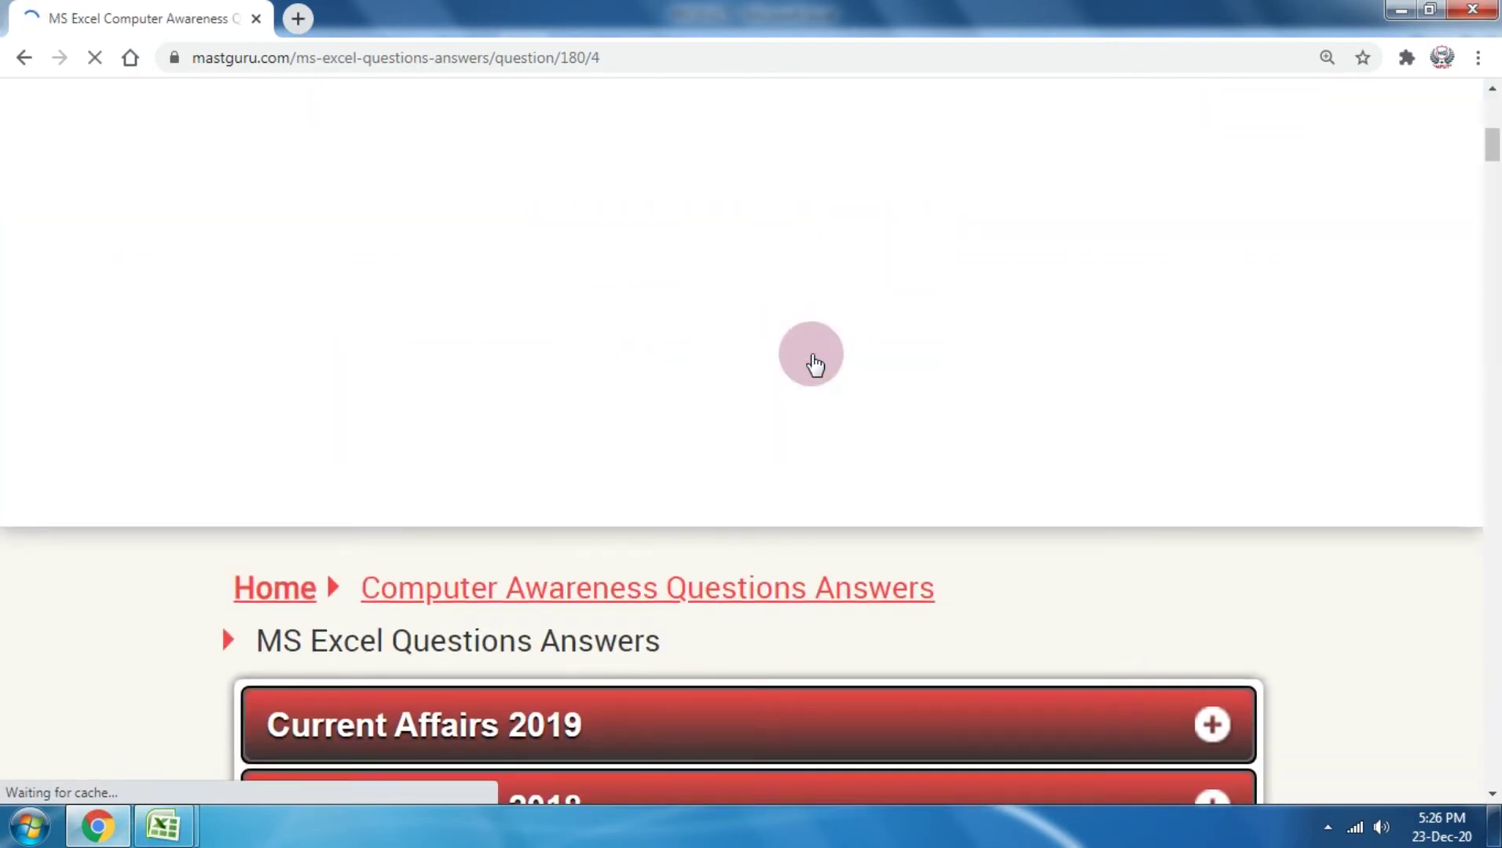
{"action": "scroll", "coordinate": [815, 365], "scroll_direction": "down", "scroll_amount": 5}
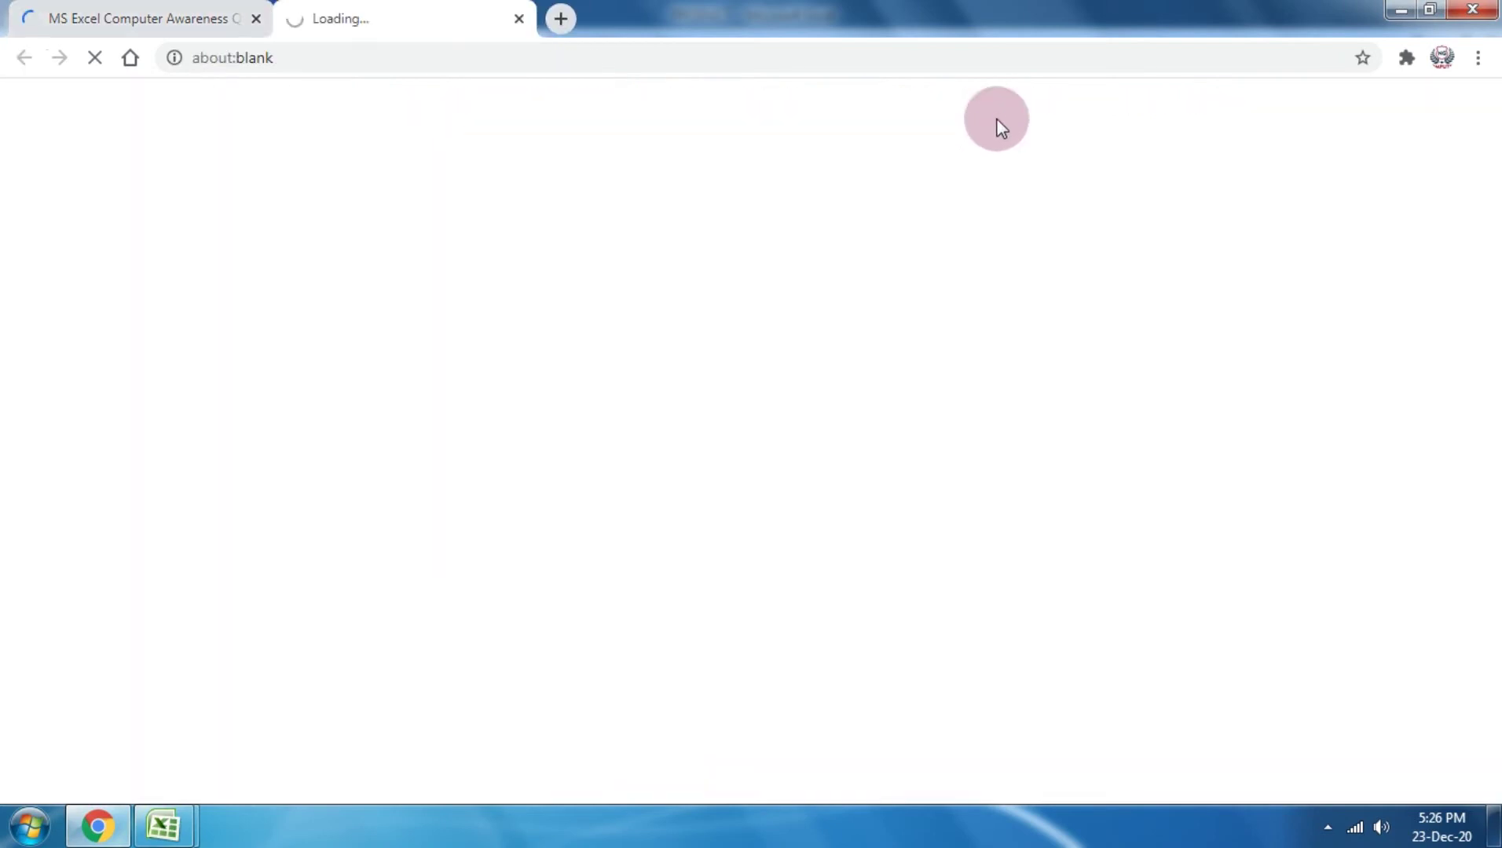
Step: Close the two pop-up ad tabs and bring the Book1 workbook to the front
{"action": "left_click", "coordinate": [981, 120]}
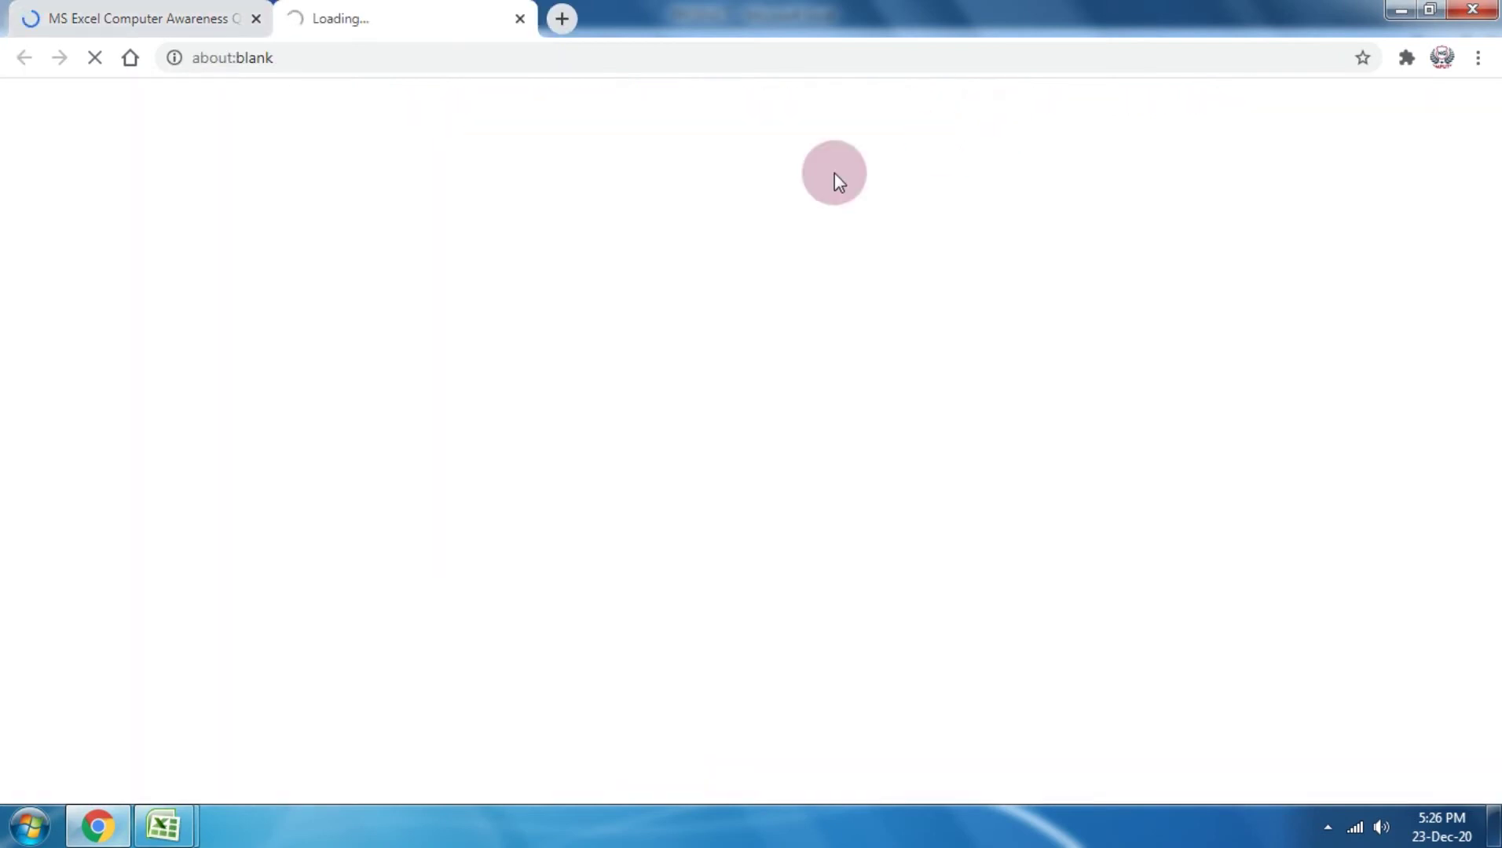
{"action": "left_click", "coordinate": [520, 18]}
{"action": "left_click", "coordinate": [548, 265]}
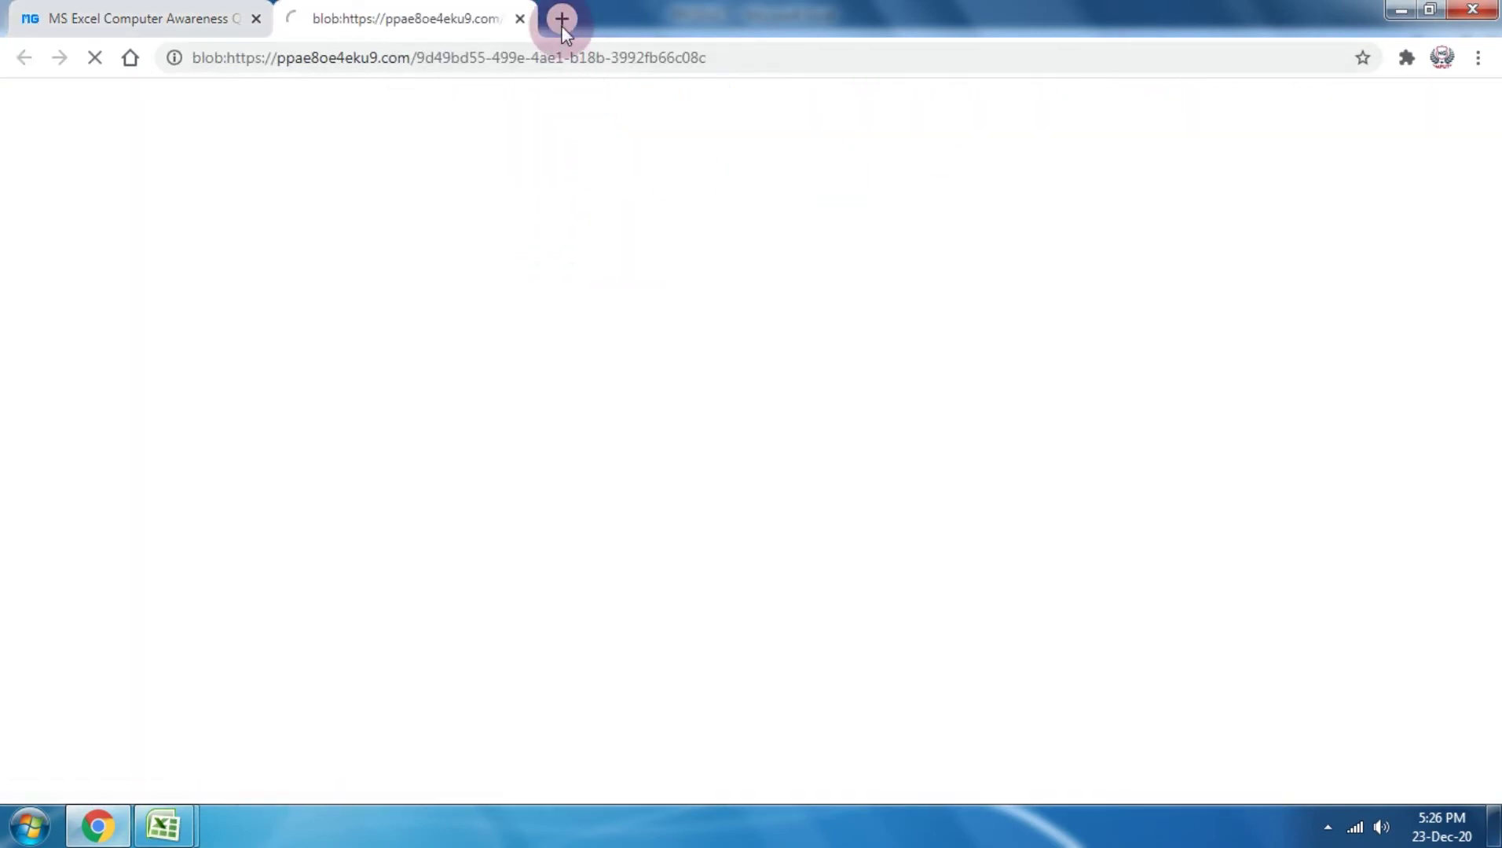
{"action": "left_click", "coordinate": [520, 19]}
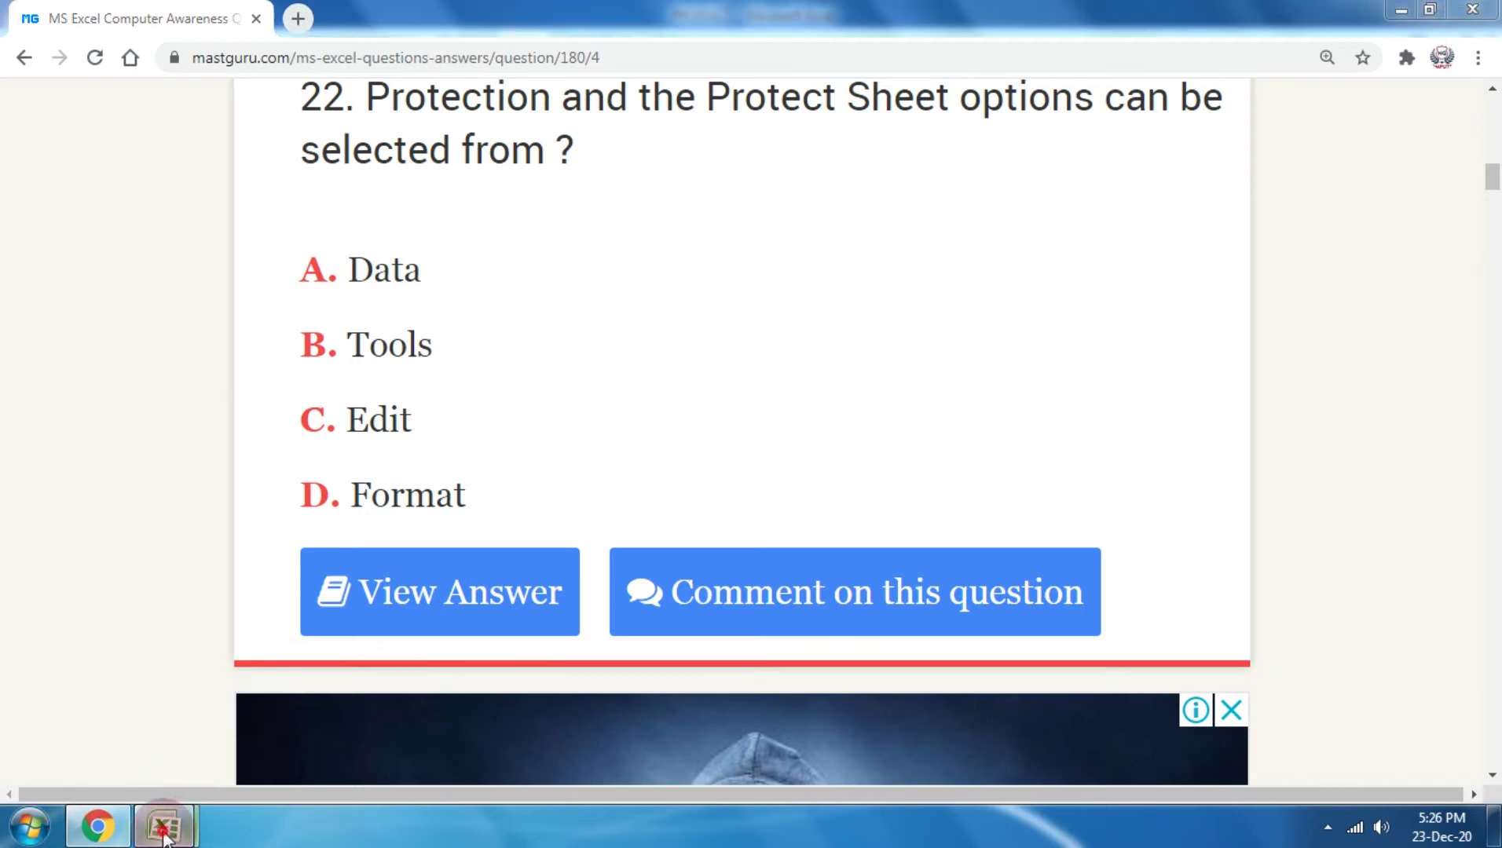
{"action": "mouse_move", "coordinate": [163, 827]}
{"action": "left_click", "coordinate": [165, 641]}
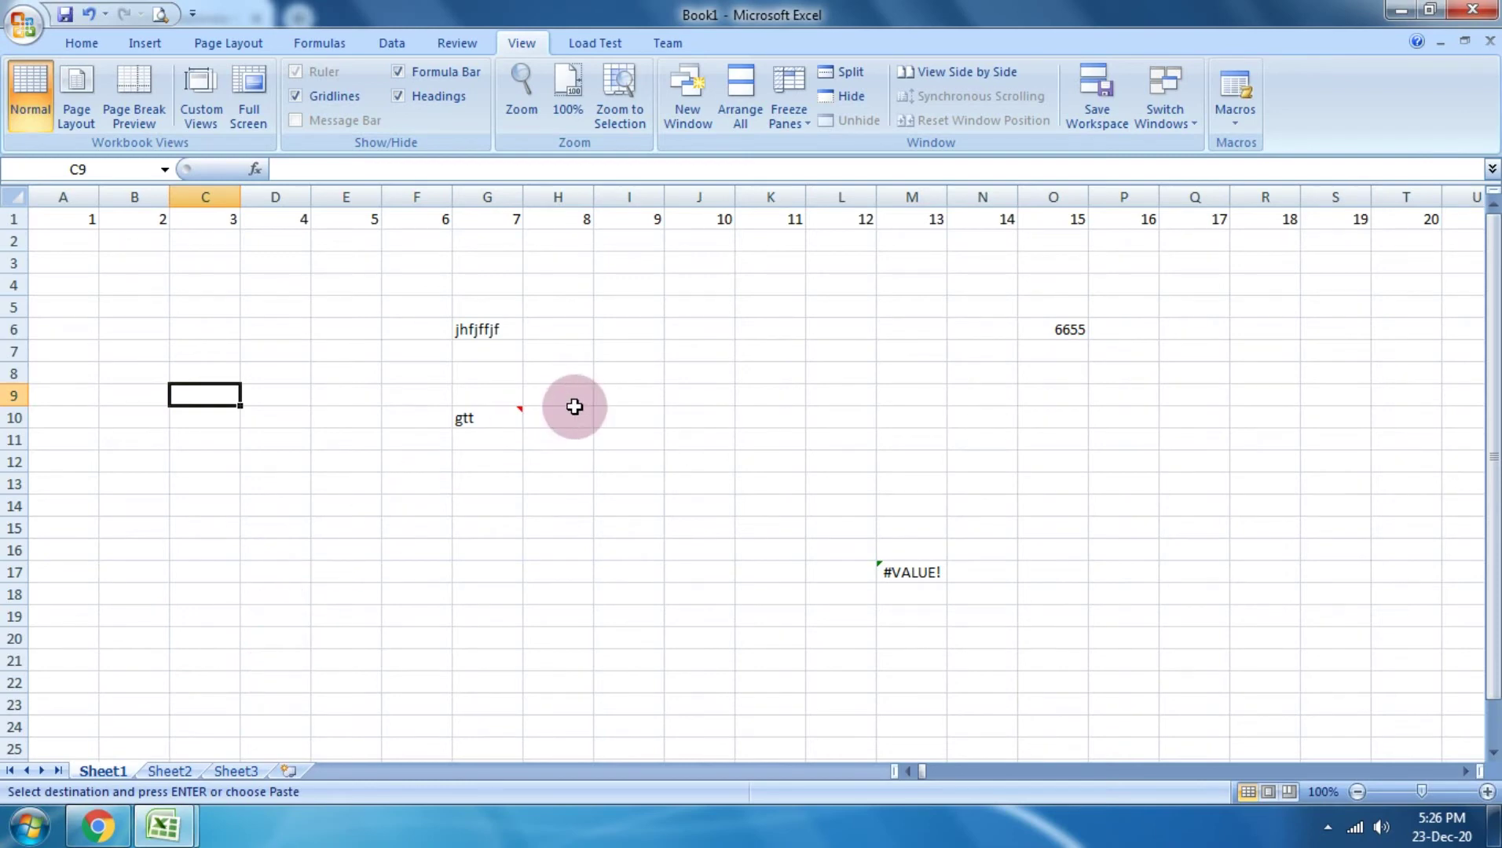
Step: Show the Protect Sheet command under Home's Format menu in Book1, then return to the quiz
{"action": "left_click", "coordinate": [85, 46]}
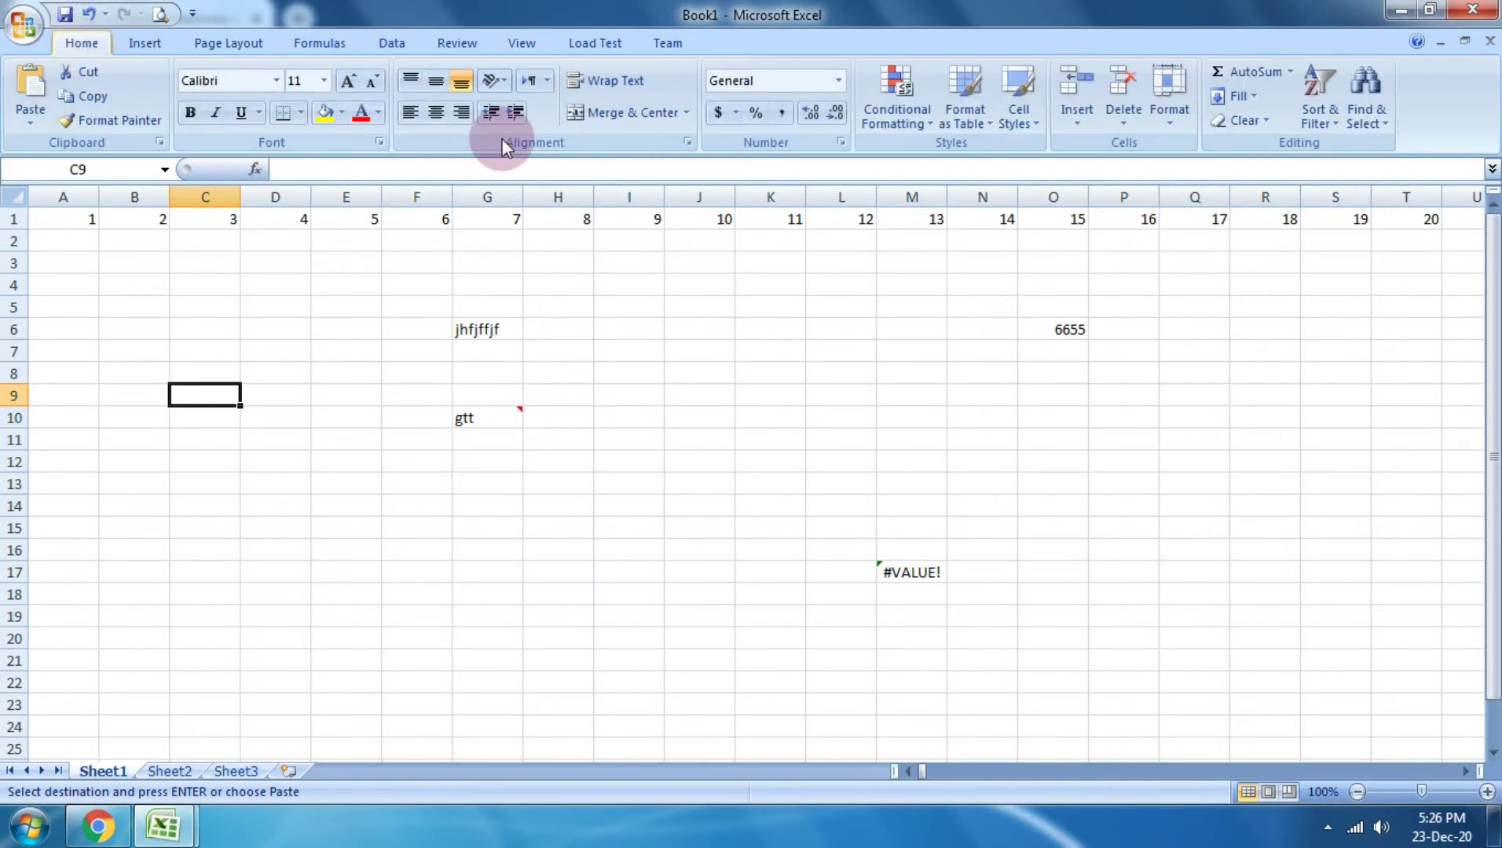
{"action": "left_click", "coordinate": [1167, 110]}
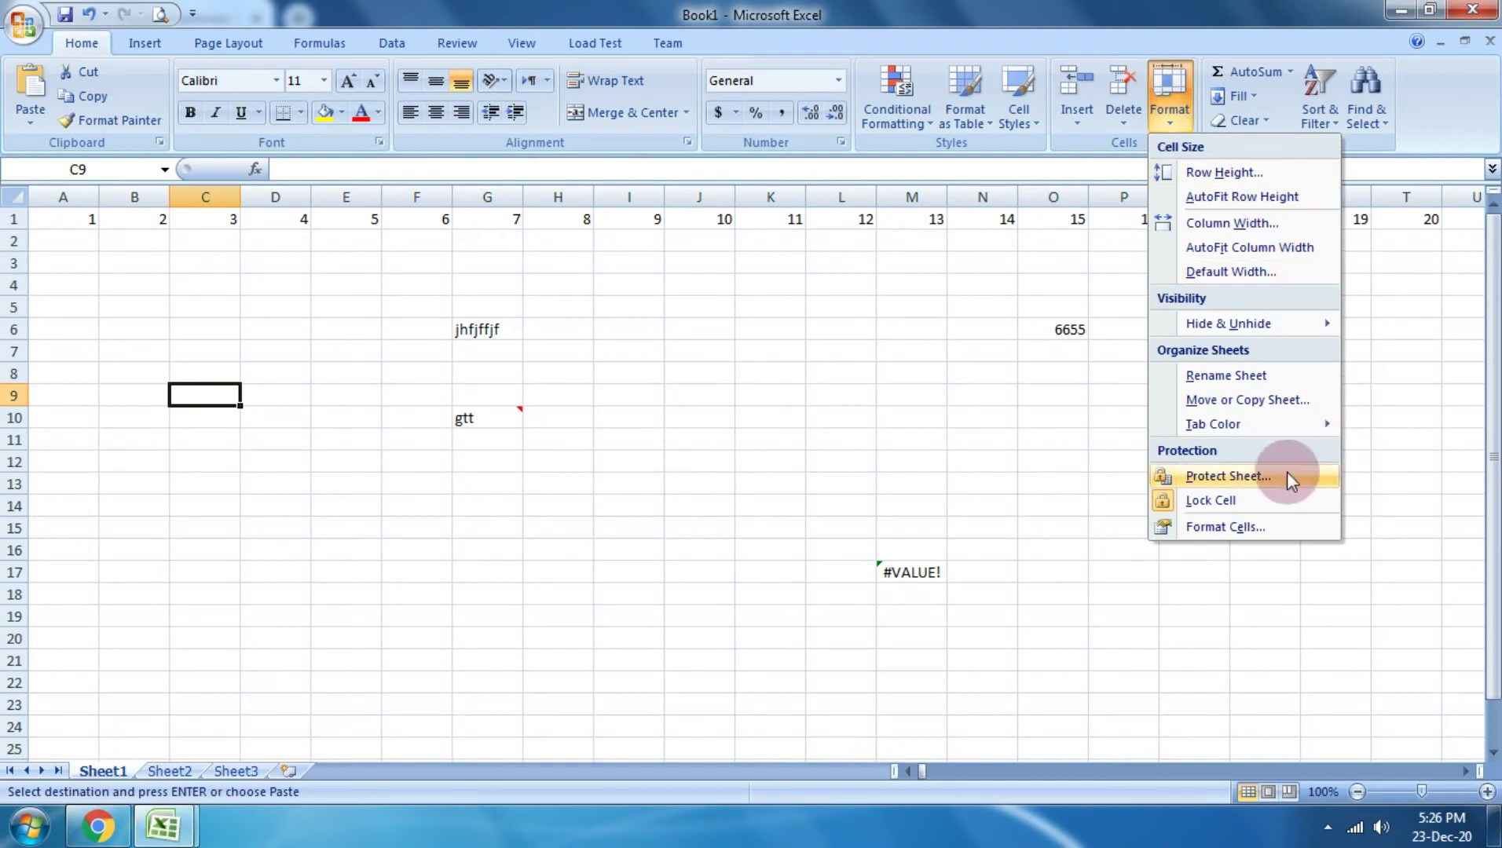
{"action": "left_click", "coordinate": [667, 464]}
{"action": "left_click", "coordinate": [97, 825]}
Step: Highlight 500 as question 23's invalid zoom answer, then bring the PRODUCT workbook forward
{"action": "scroll", "coordinate": [472, 563], "scroll_direction": "down", "scroll_amount": 5}
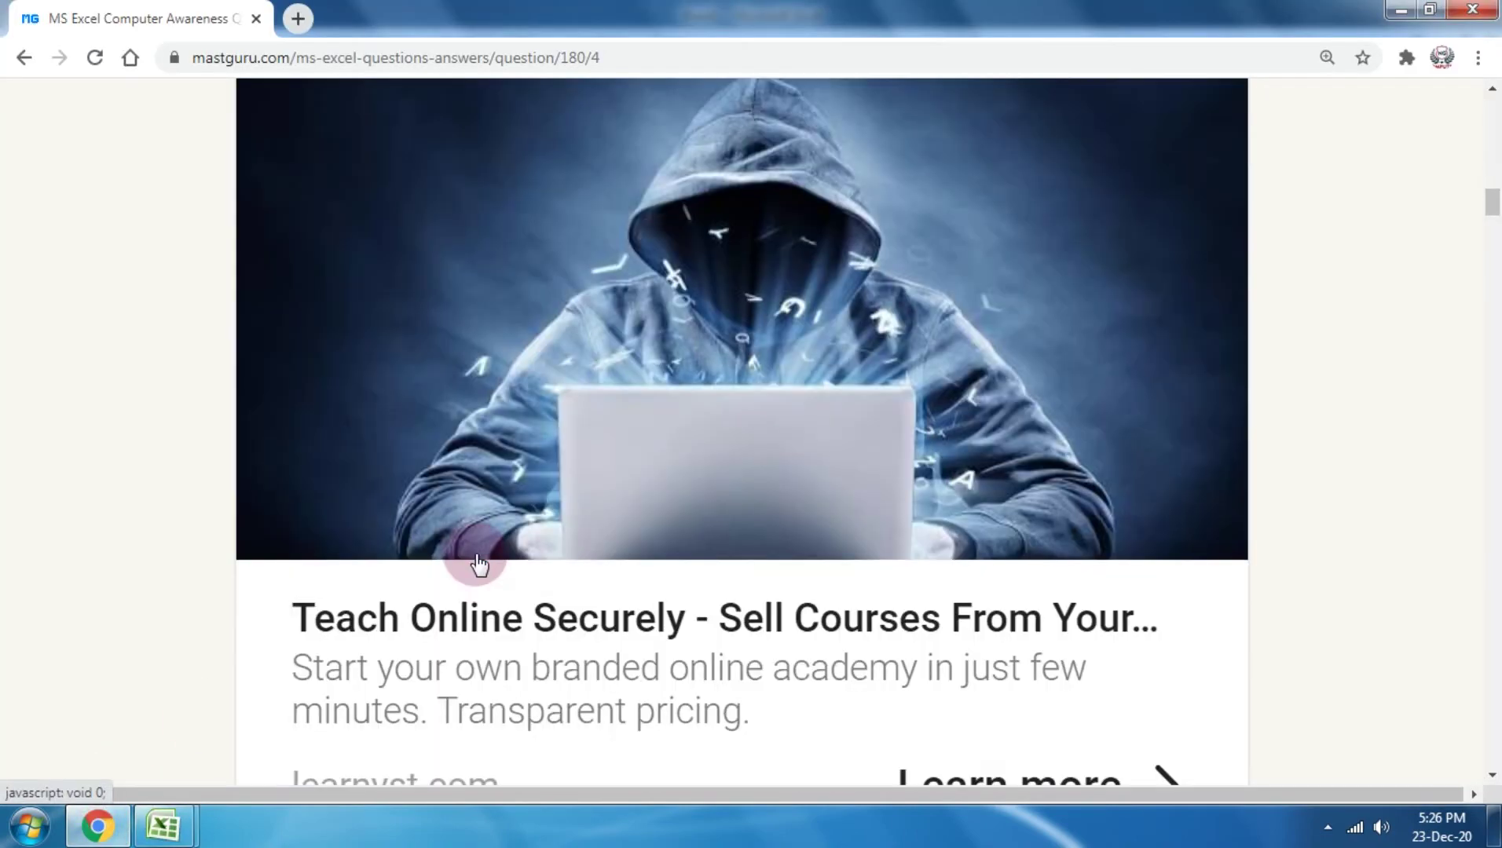
{"action": "scroll", "coordinate": [479, 564], "scroll_direction": "down", "scroll_amount": 5}
{"action": "scroll", "coordinate": [479, 557], "scroll_direction": "down", "scroll_amount": 3}
{"action": "scroll", "coordinate": [479, 550], "scroll_direction": "down", "scroll_amount": 8}
{"action": "scroll", "coordinate": [479, 562], "scroll_direction": "down", "scroll_amount": 3}
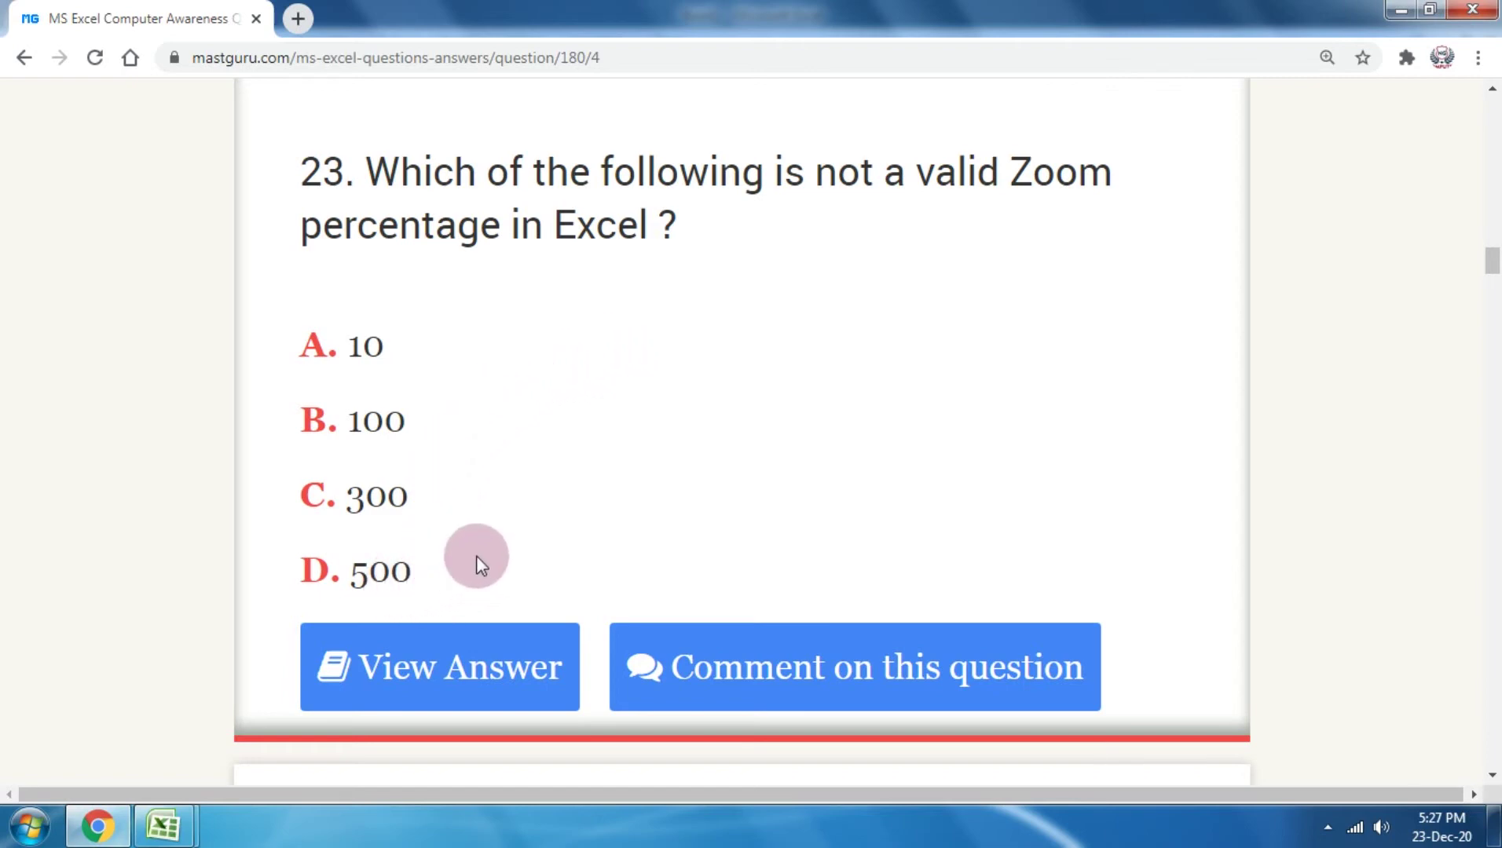
{"action": "left_click_drag", "start_coordinate": [416, 569], "coordinate": [224, 519]}
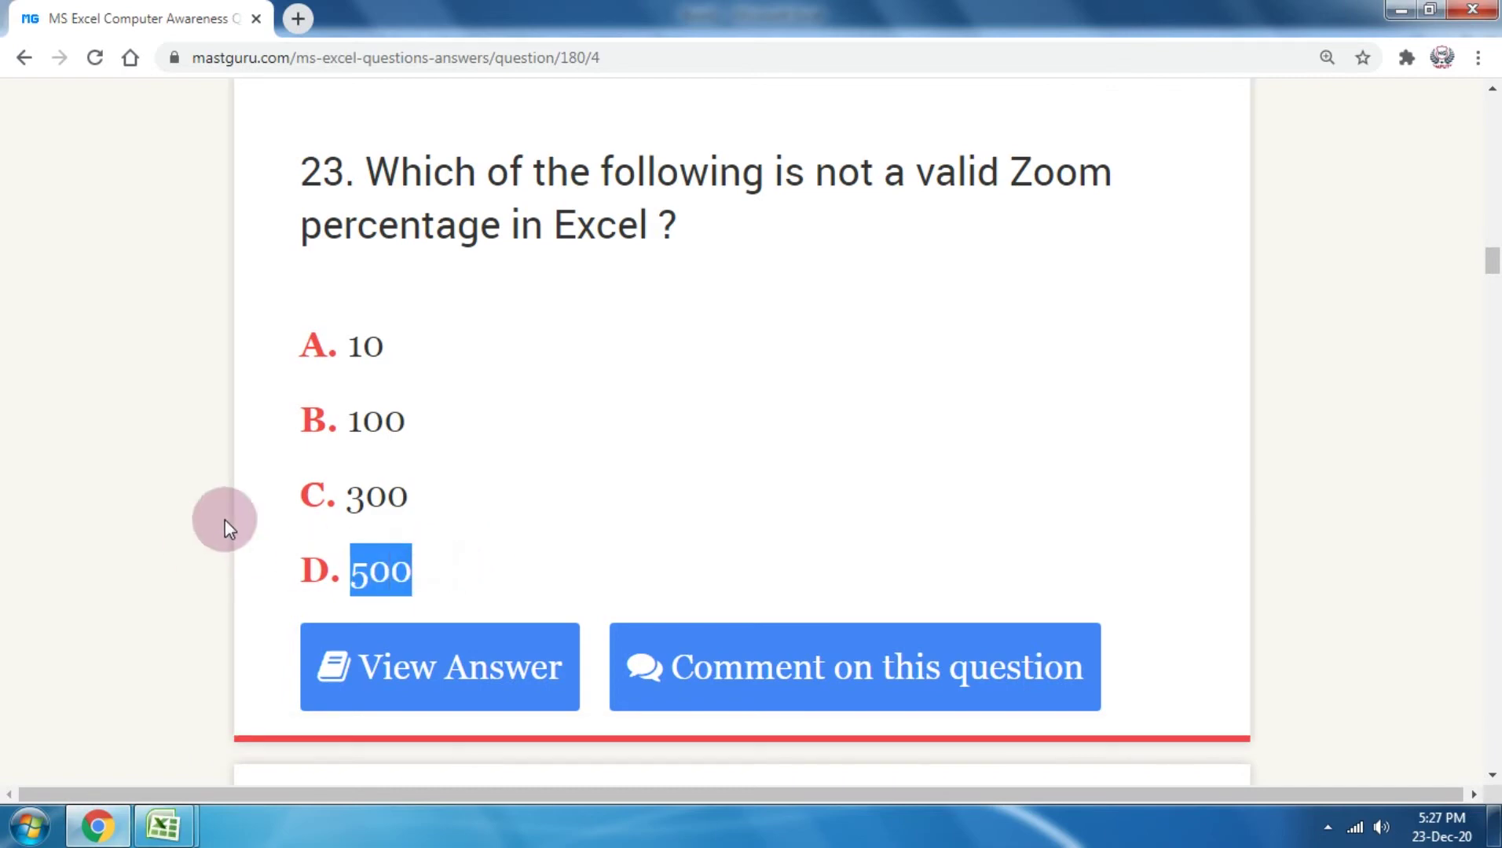
{"action": "left_click", "coordinate": [163, 825]}
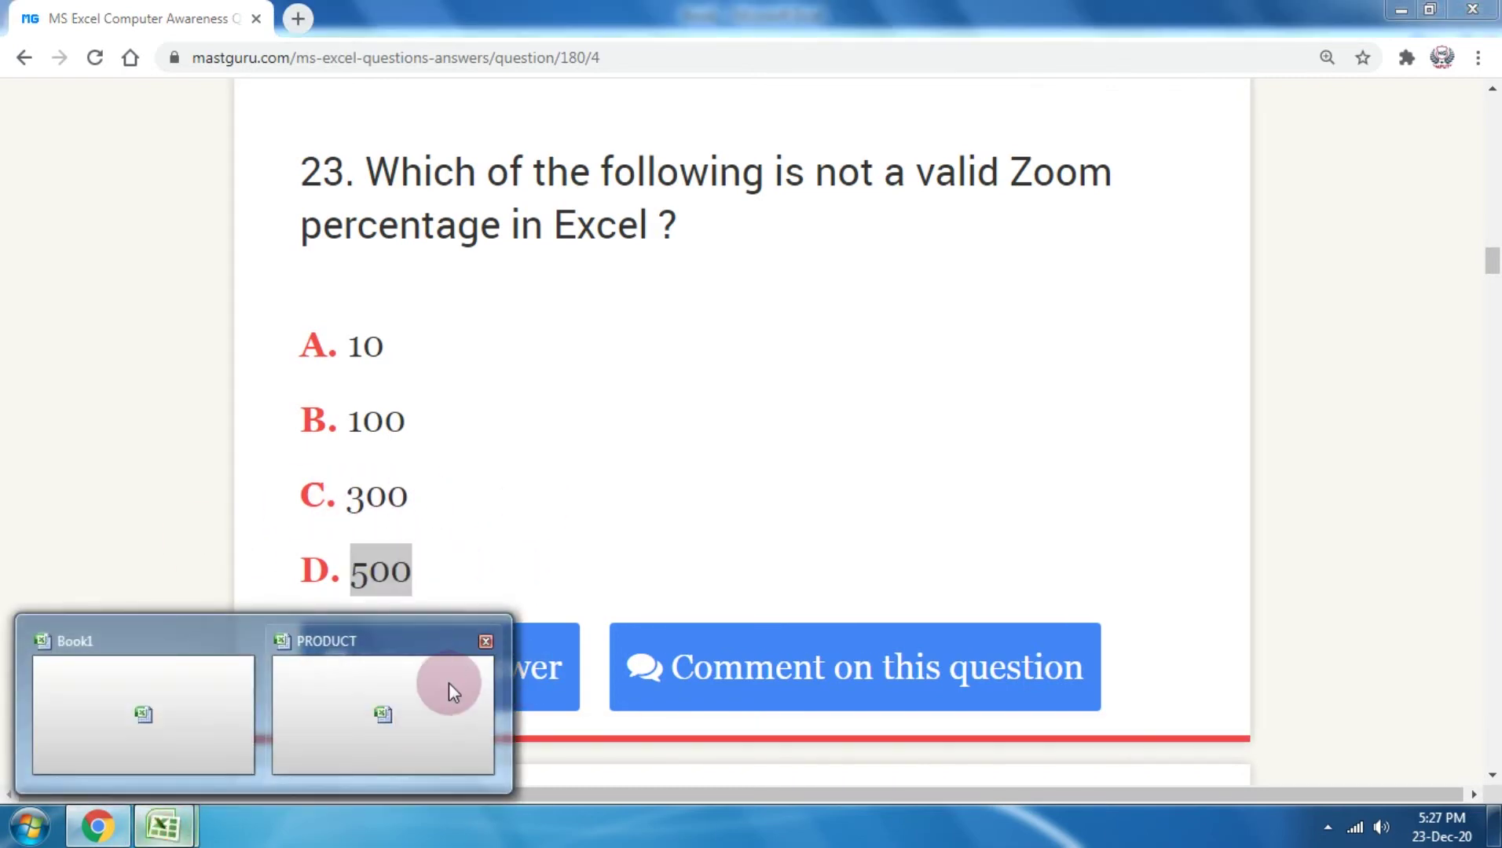
{"action": "left_click", "coordinate": [449, 682]}
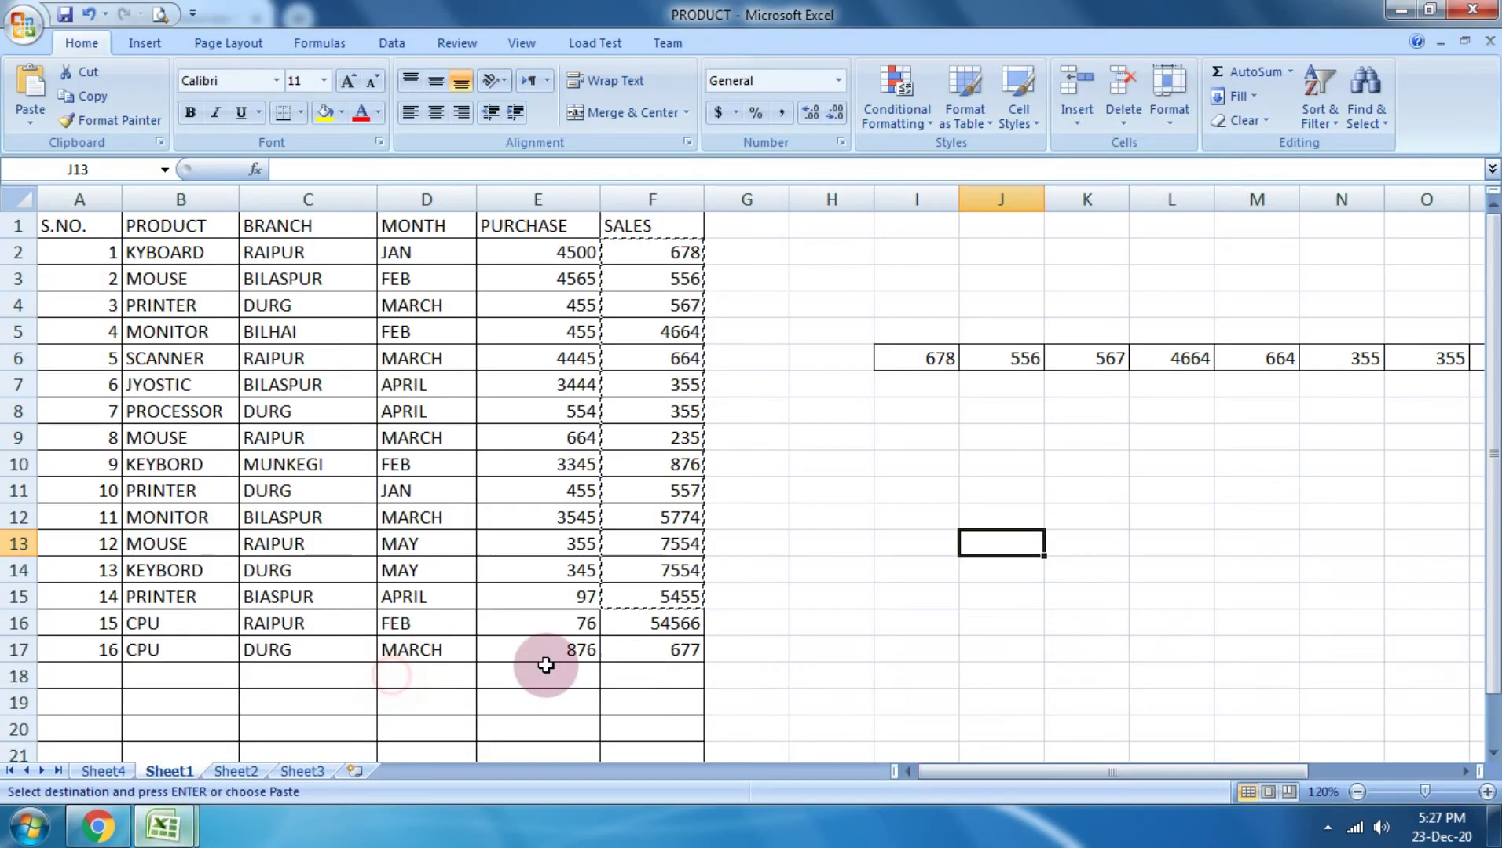
Step: Zoom the PRODUCT sheet up to the 400% maximum and back to 100%
{"action": "left_click", "coordinate": [1417, 792]}
{"action": "left_click_drag", "start_coordinate": [1417, 792], "coordinate": [1470, 792]}
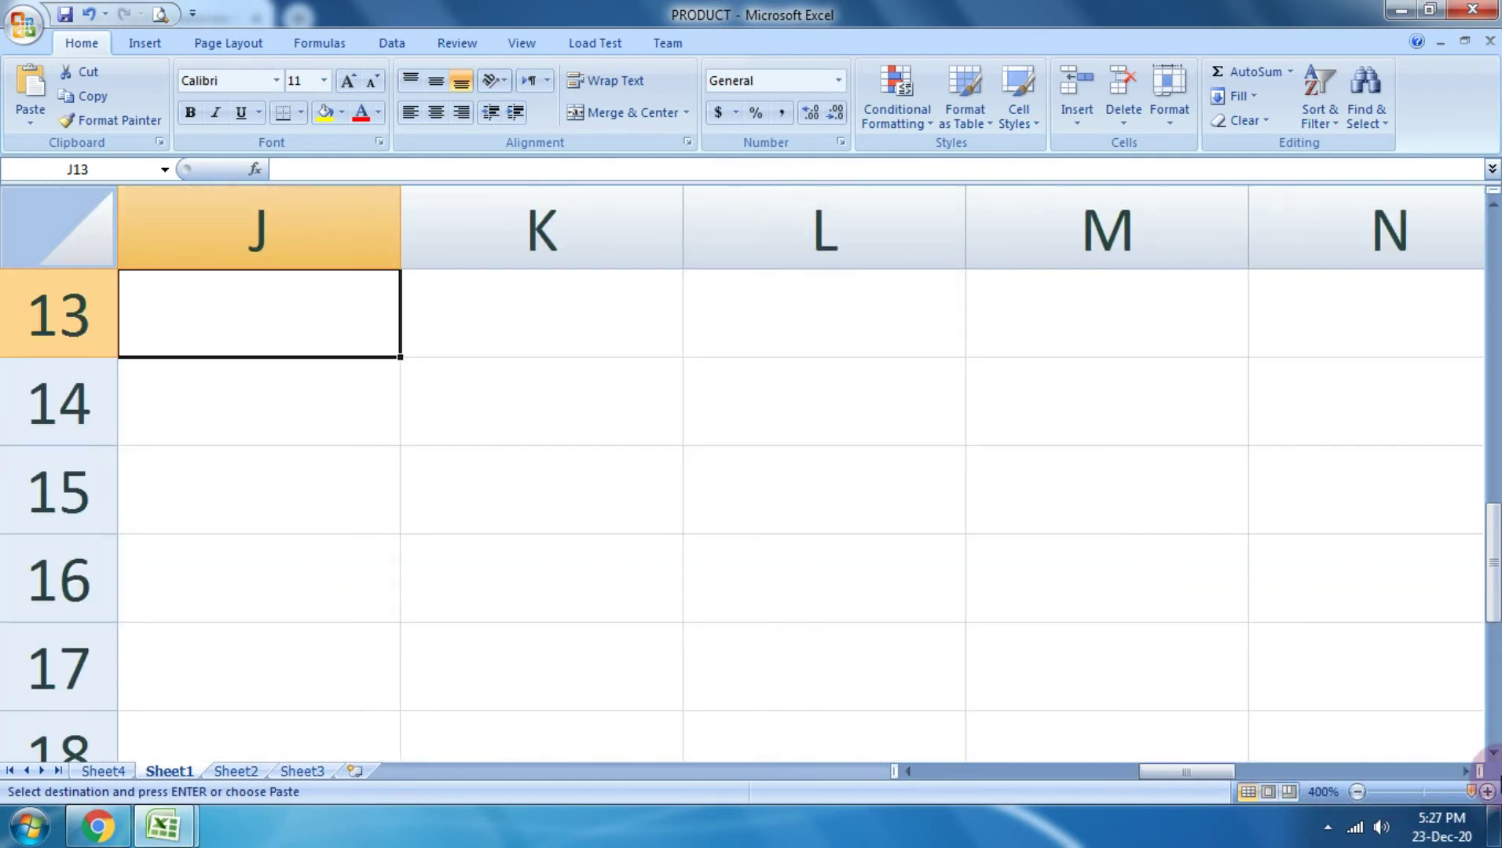
{"action": "left_click_drag", "start_coordinate": [1488, 756], "coordinate": [1407, 761]}
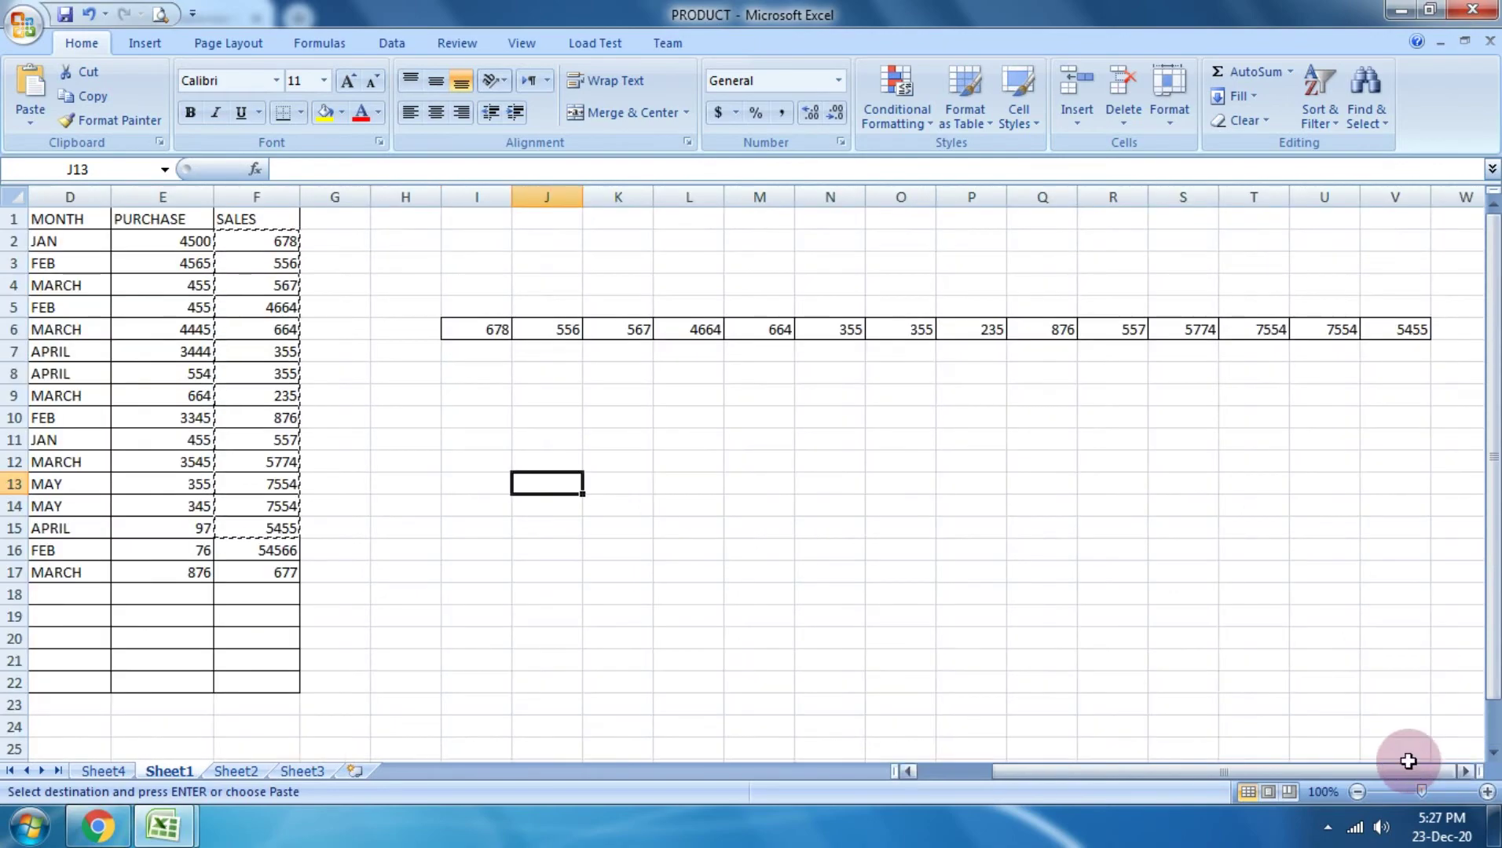
{"action": "left_click", "coordinate": [901, 617]}
{"action": "left_click_drag", "start_coordinate": [996, 771], "coordinate": [838, 744]}
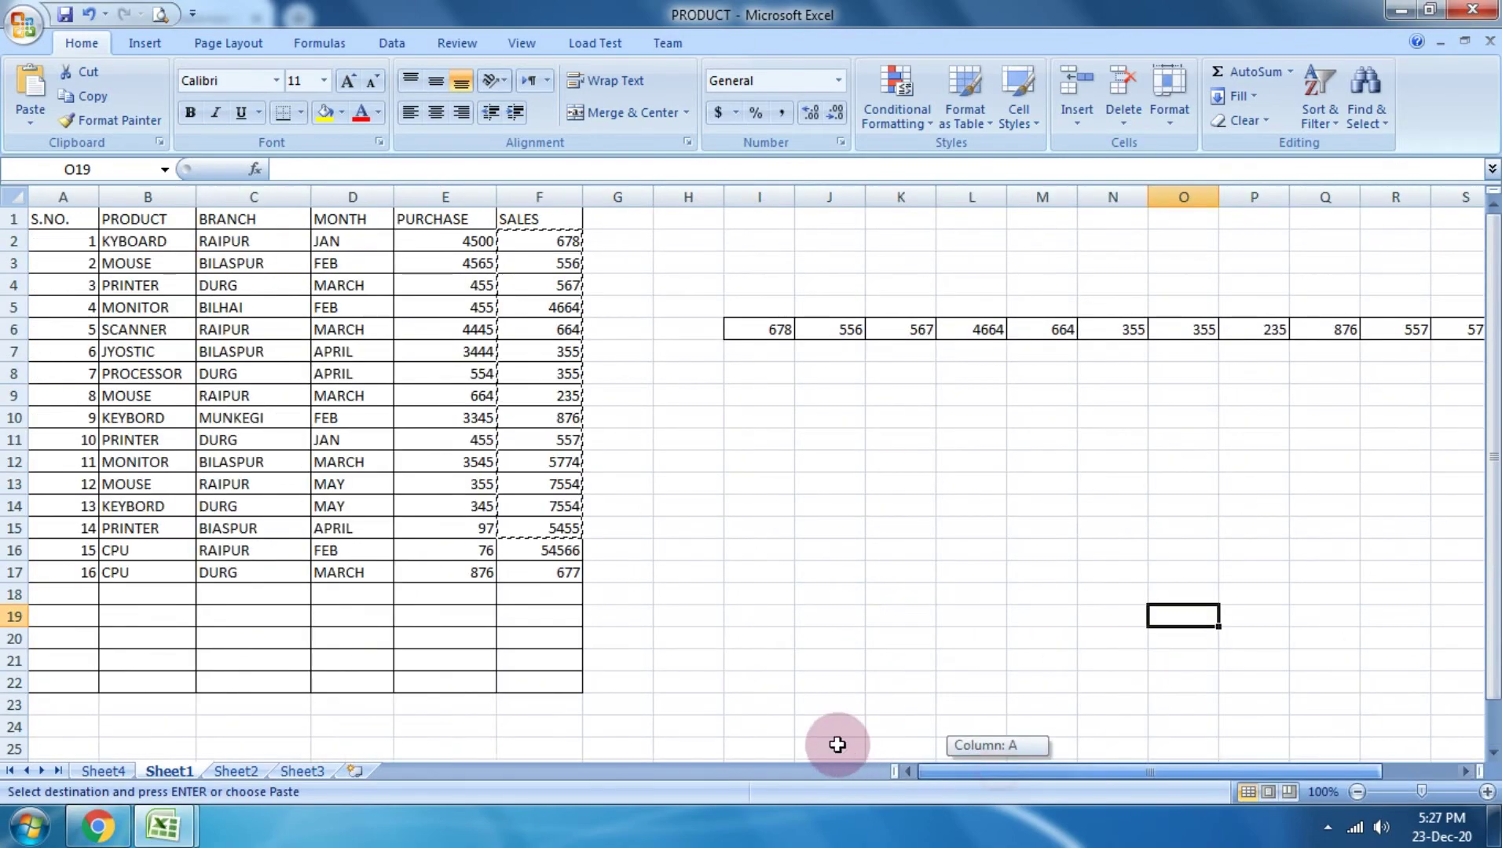
Step: Return to the Chrome quiz and scroll to question 24 on conditional formatting
{"action": "left_click", "coordinate": [98, 825]}
{"action": "scroll", "coordinate": [487, 593], "scroll_direction": "down", "scroll_amount": 1}
{"action": "scroll", "coordinate": [493, 601], "scroll_direction": "down", "scroll_amount": 7}
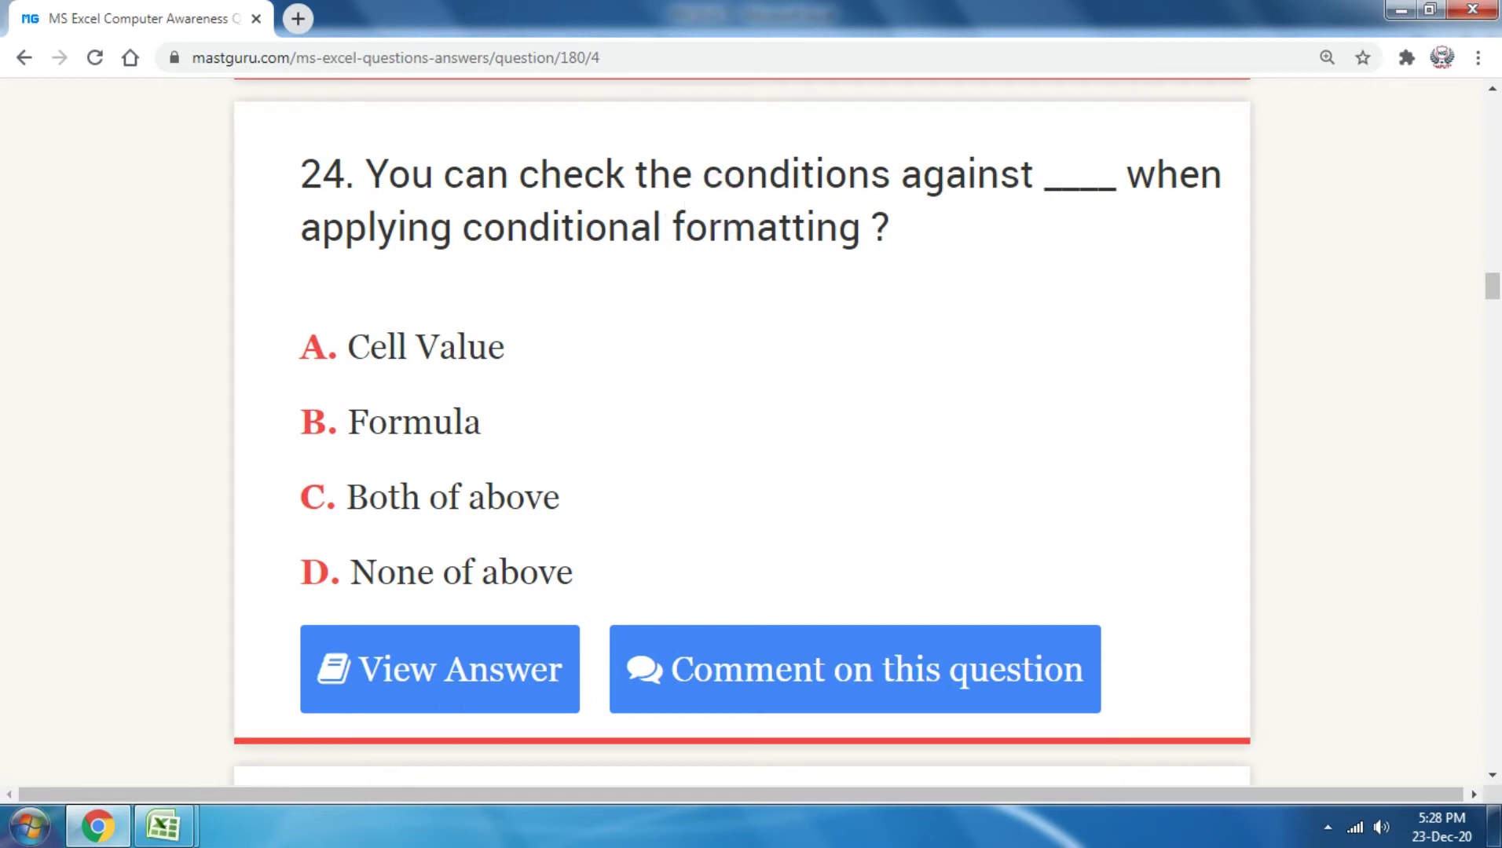
Step: Scroll the quiz down to question 25 about setting a page border
{"action": "scroll", "coordinate": [753, 381], "scroll_direction": "down", "scroll_amount": 5}
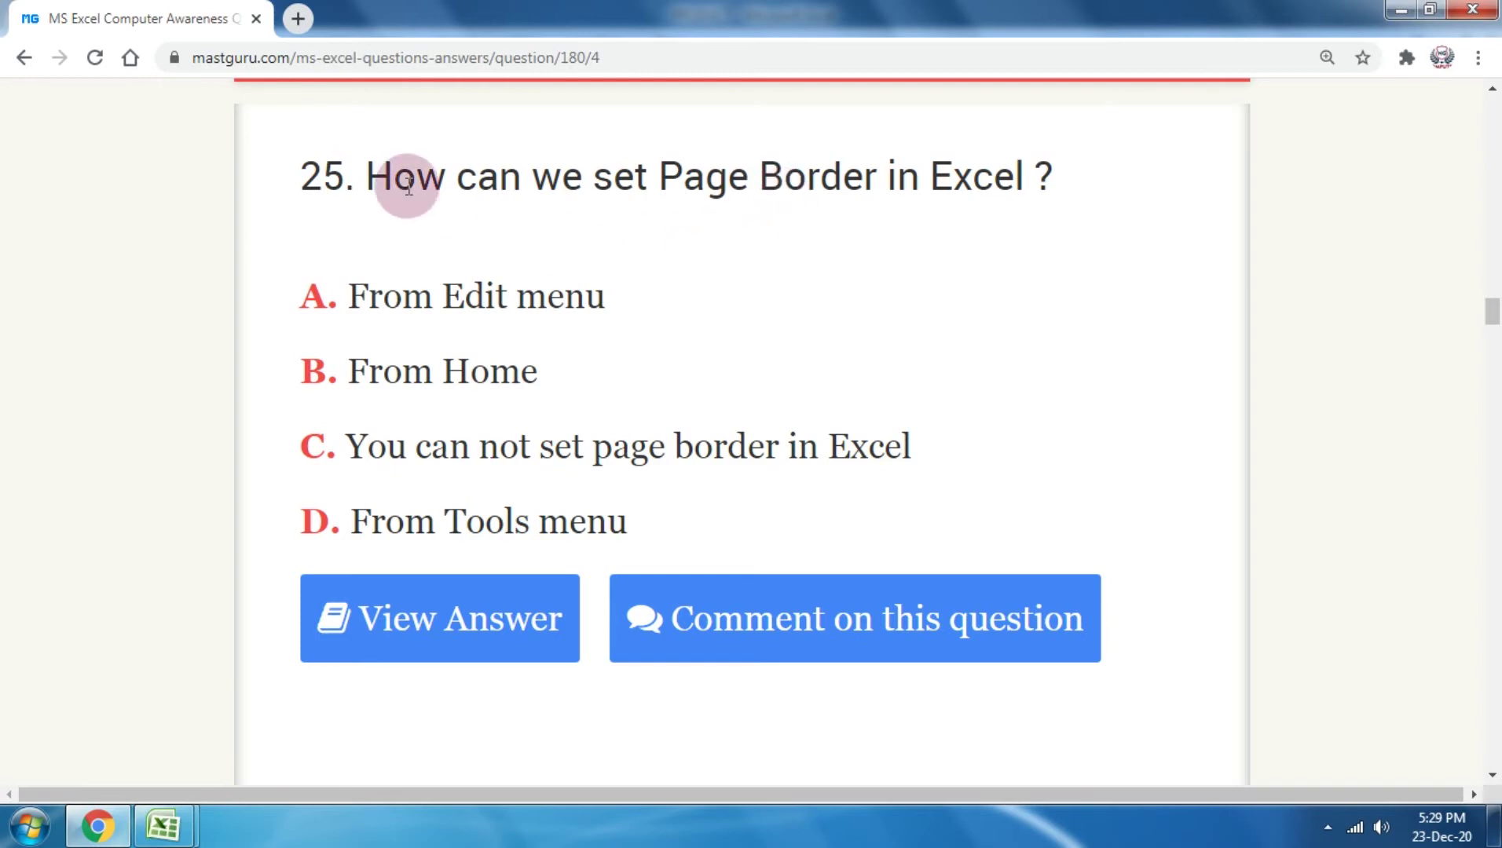
Step: Bring the PRODUCT workbook forward and select the empty block I9:N19
{"action": "left_click", "coordinate": [163, 825]}
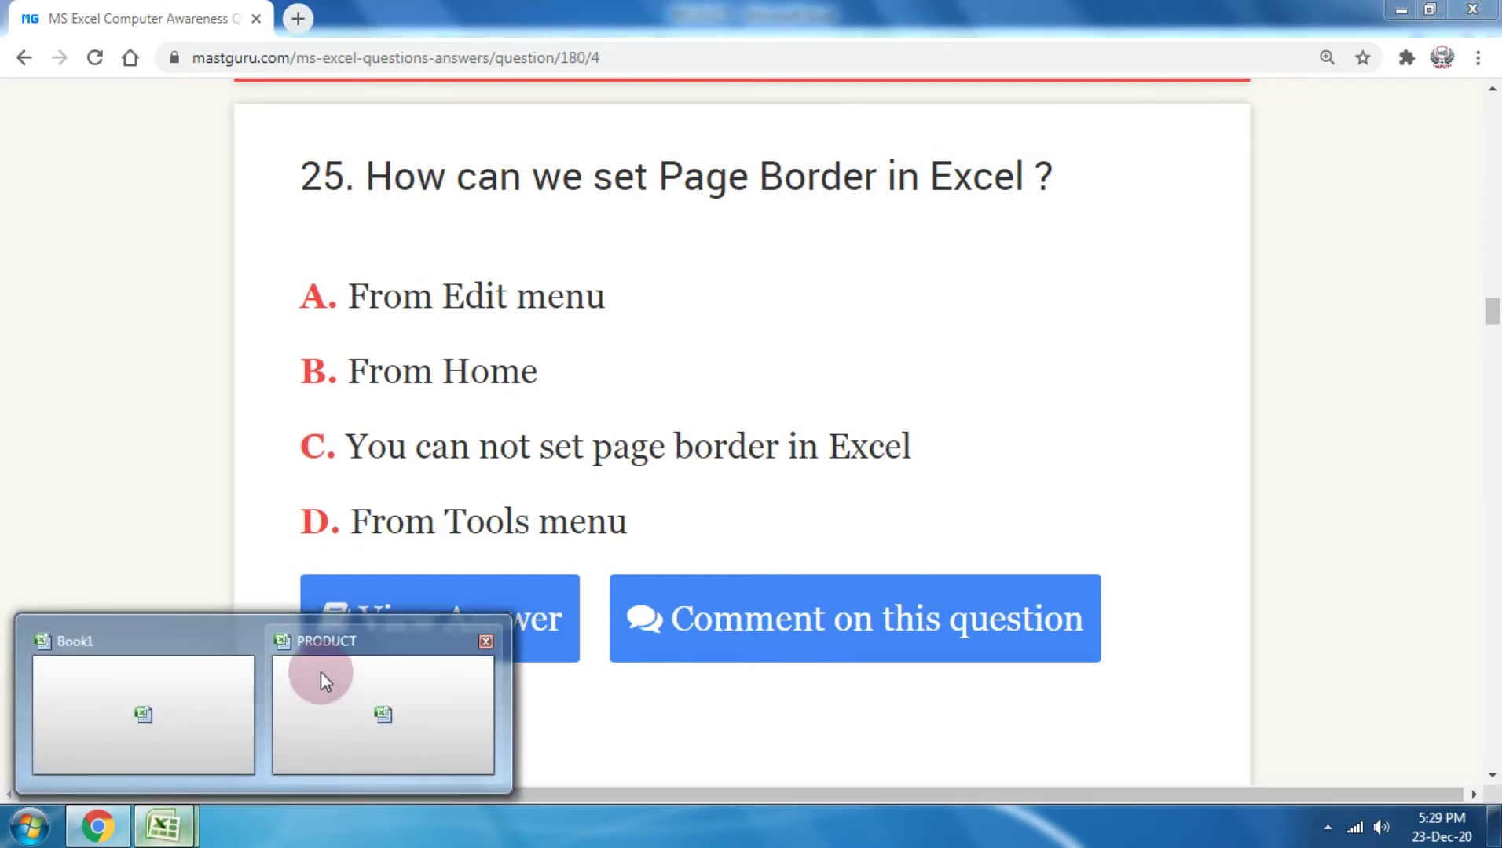
{"action": "left_click", "coordinate": [320, 671]}
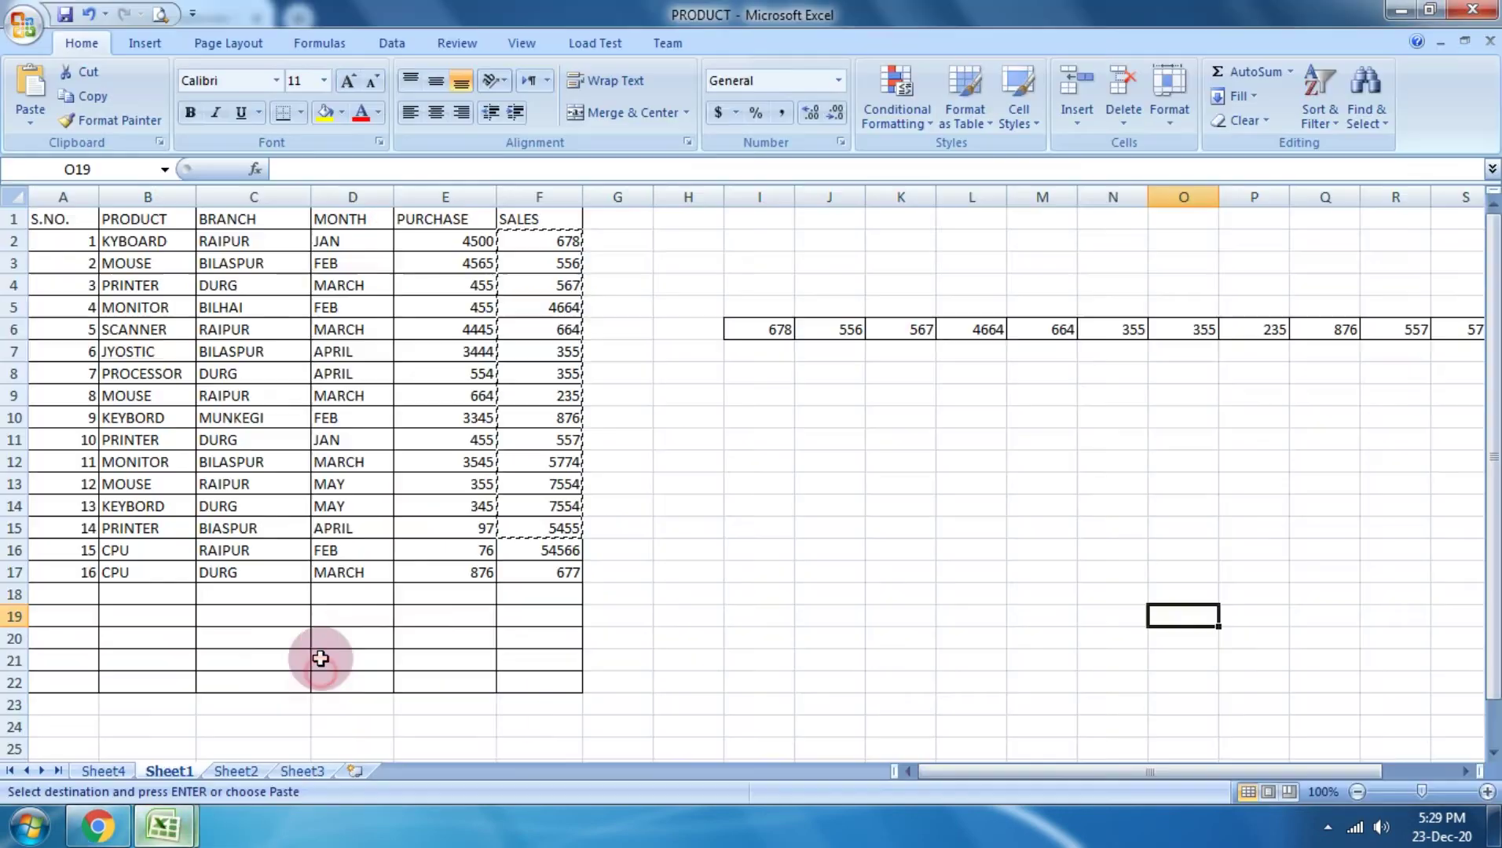
{"action": "left_click", "coordinate": [874, 550]}
{"action": "scroll", "coordinate": [874, 549], "scroll_direction": "down", "scroll_amount": 6}
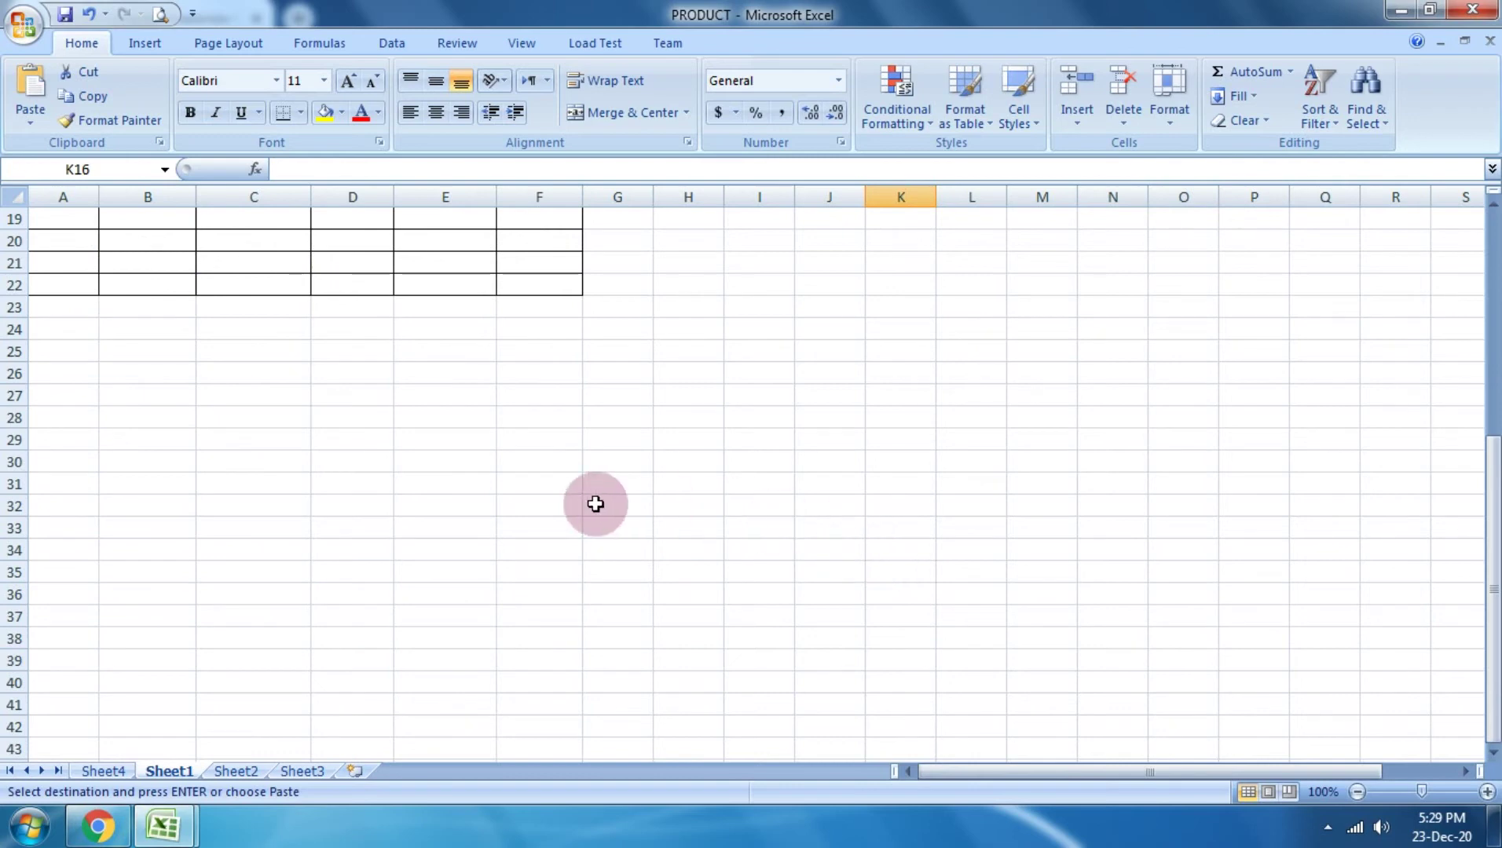
{"action": "scroll", "coordinate": [548, 525], "scroll_direction": "up", "scroll_amount": 6}
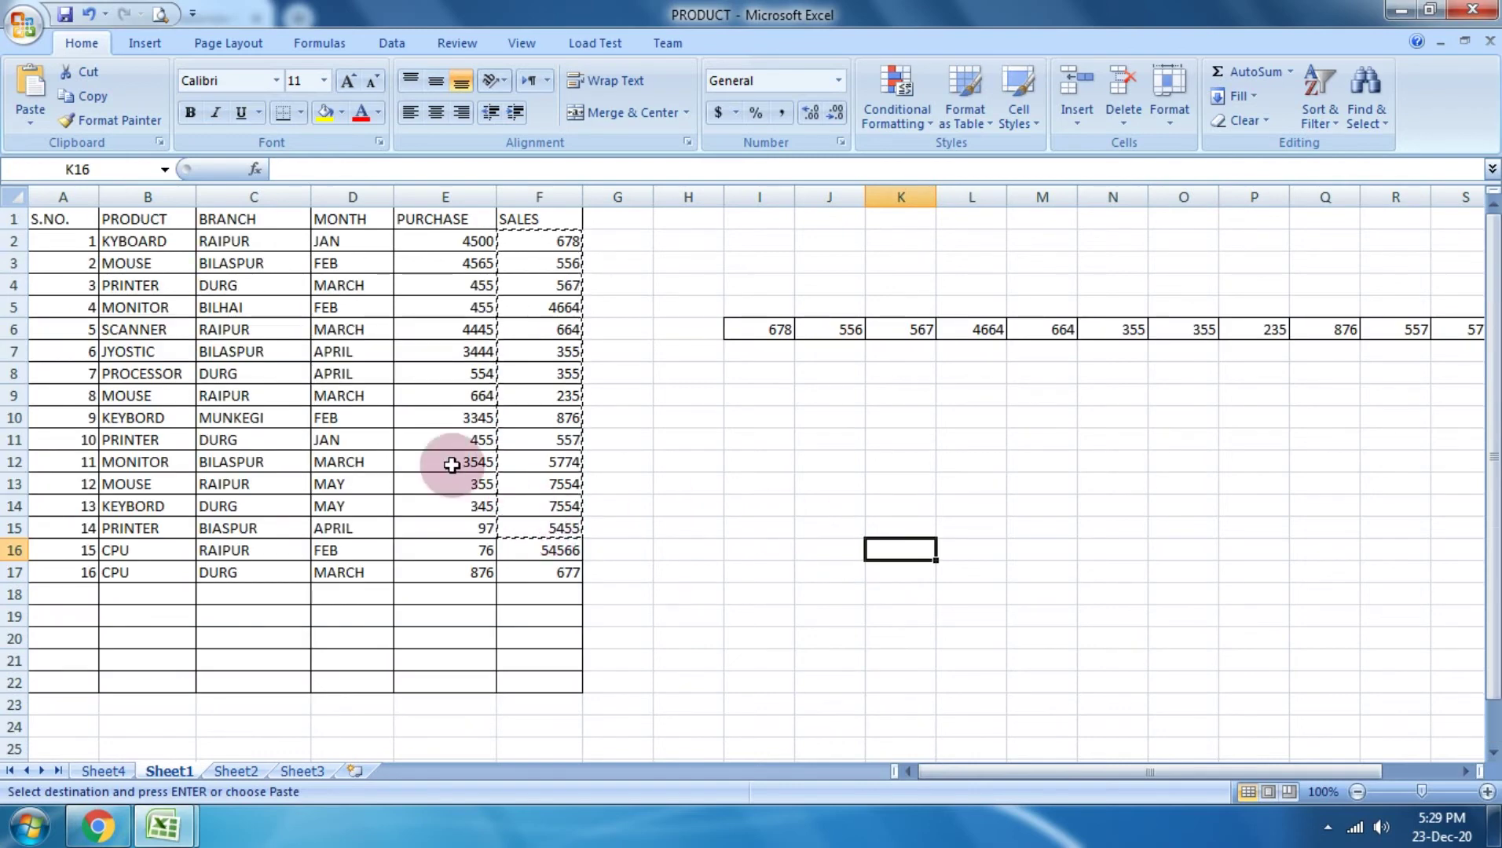
{"action": "left_click_drag", "start_coordinate": [77, 576], "coordinate": [523, 701]}
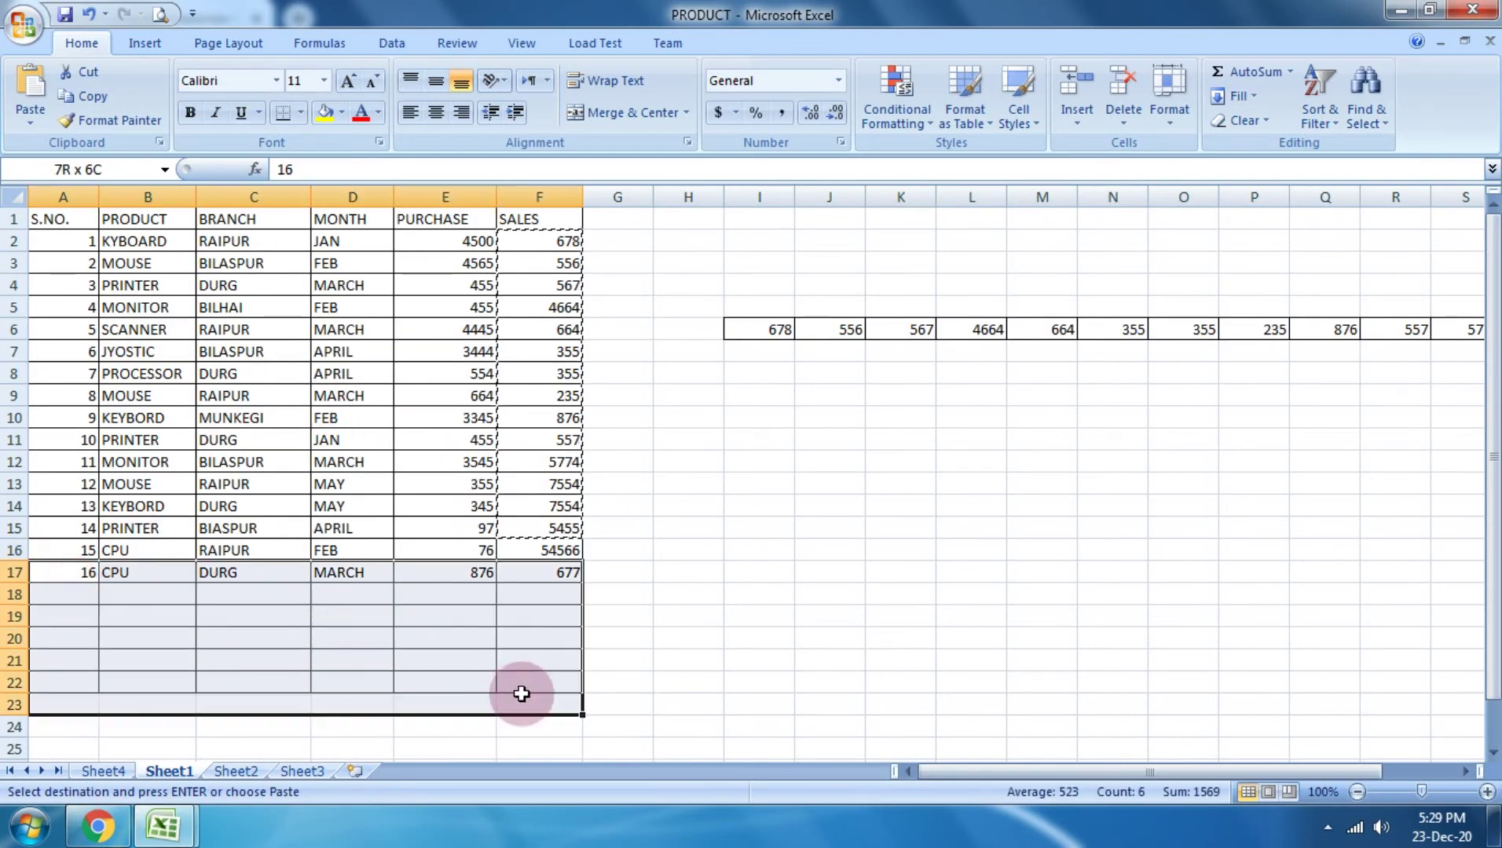
{"action": "mouse_move", "coordinate": [164, 616]}
{"action": "left_mouse_down"}
{"action": "mouse_move", "coordinate": [359, 651]}
{"action": "mouse_move", "coordinate": [934, 659]}
{"action": "left_mouse_up"}
{"action": "left_click_drag", "start_coordinate": [764, 397], "coordinate": [1138, 622]}
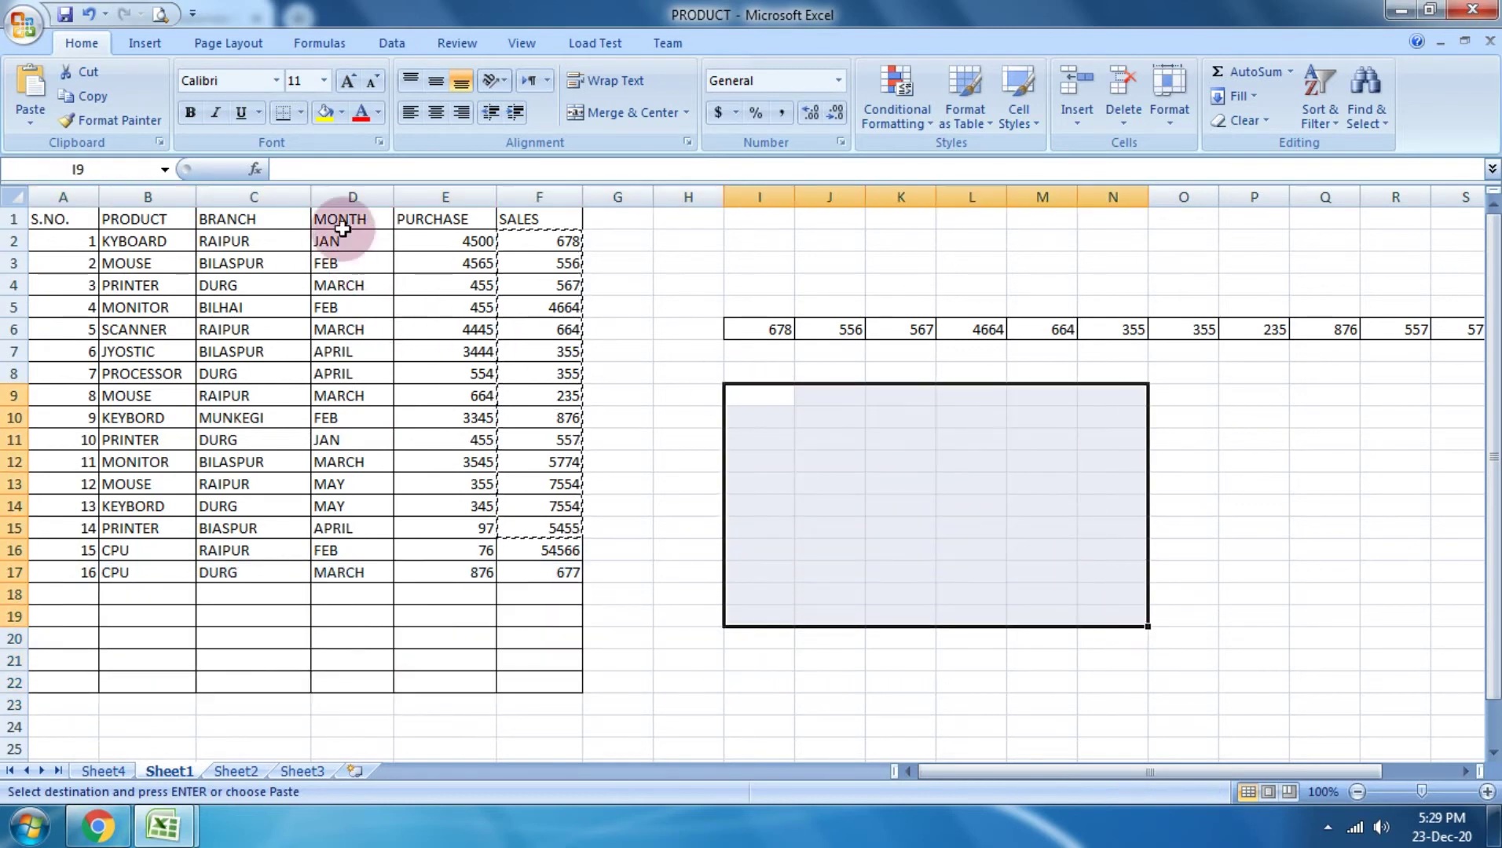
Step: Apply All Borders to I9:N19 and deselect to view the result
{"action": "left_click", "coordinate": [301, 114]}
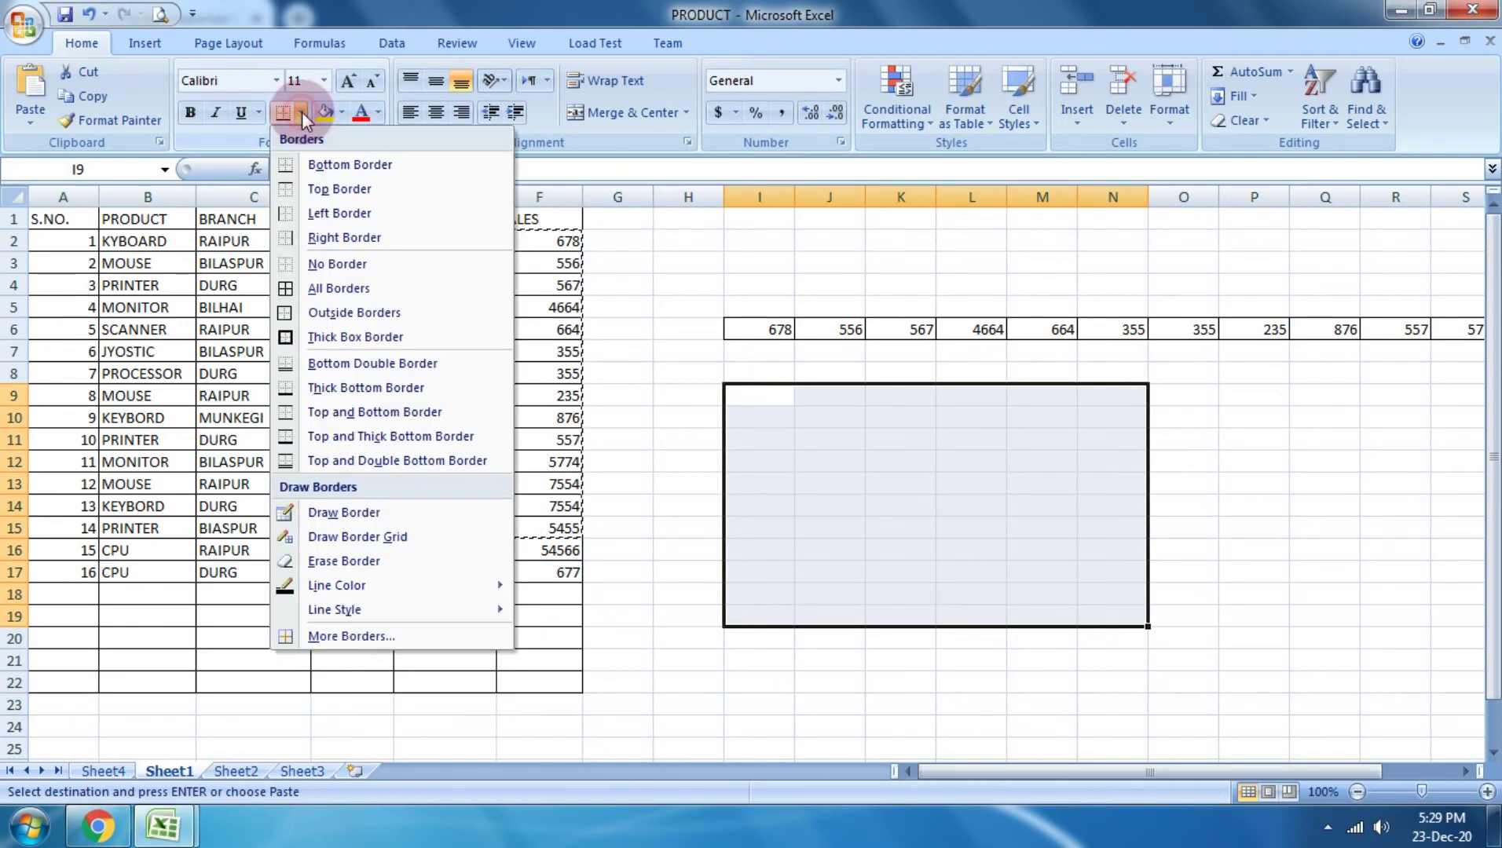
{"action": "left_click", "coordinate": [340, 290]}
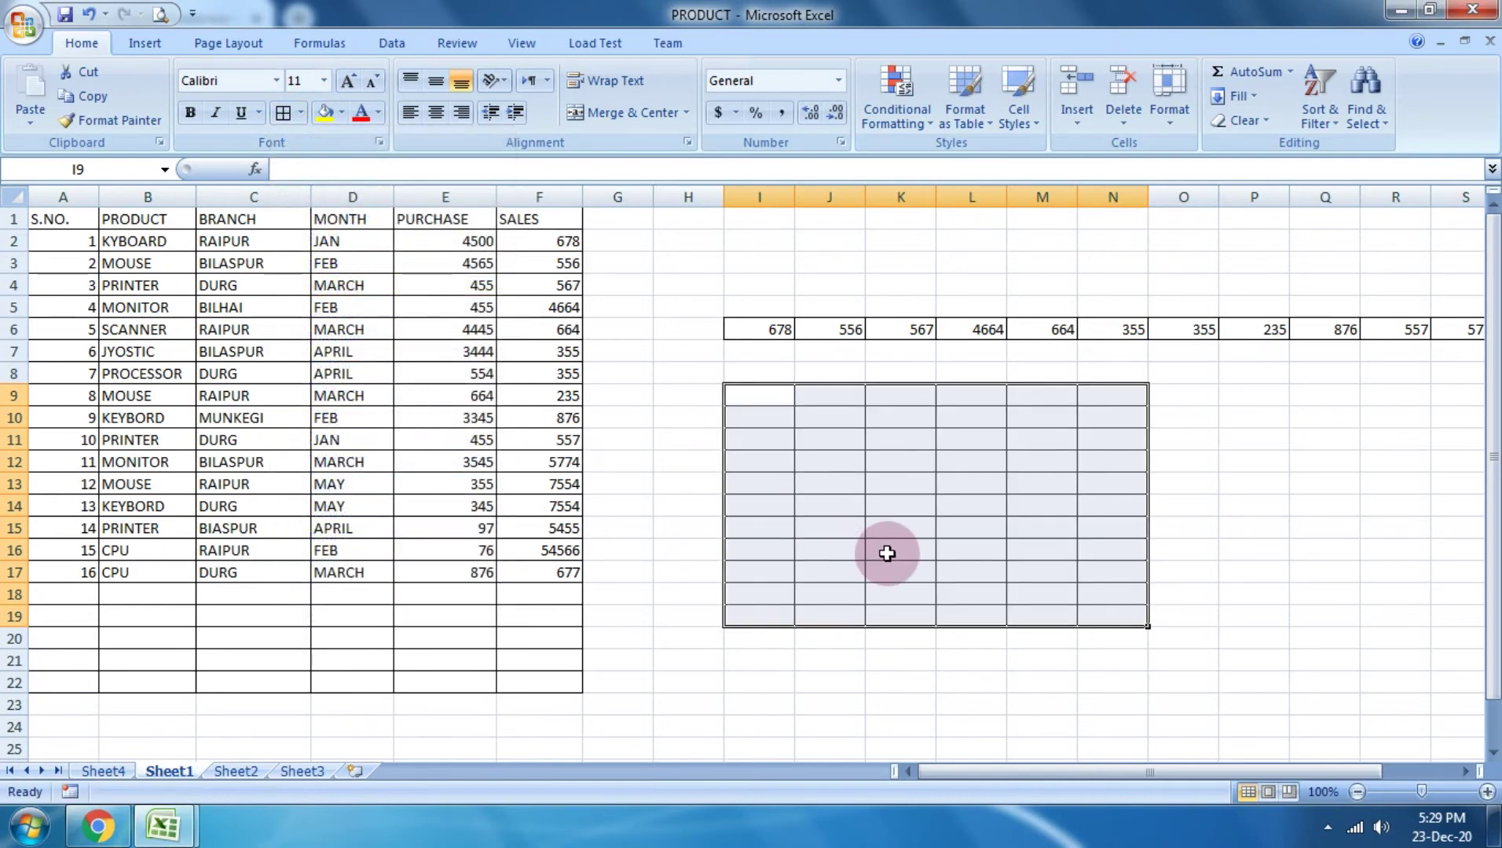
{"action": "left_click", "coordinate": [706, 259]}
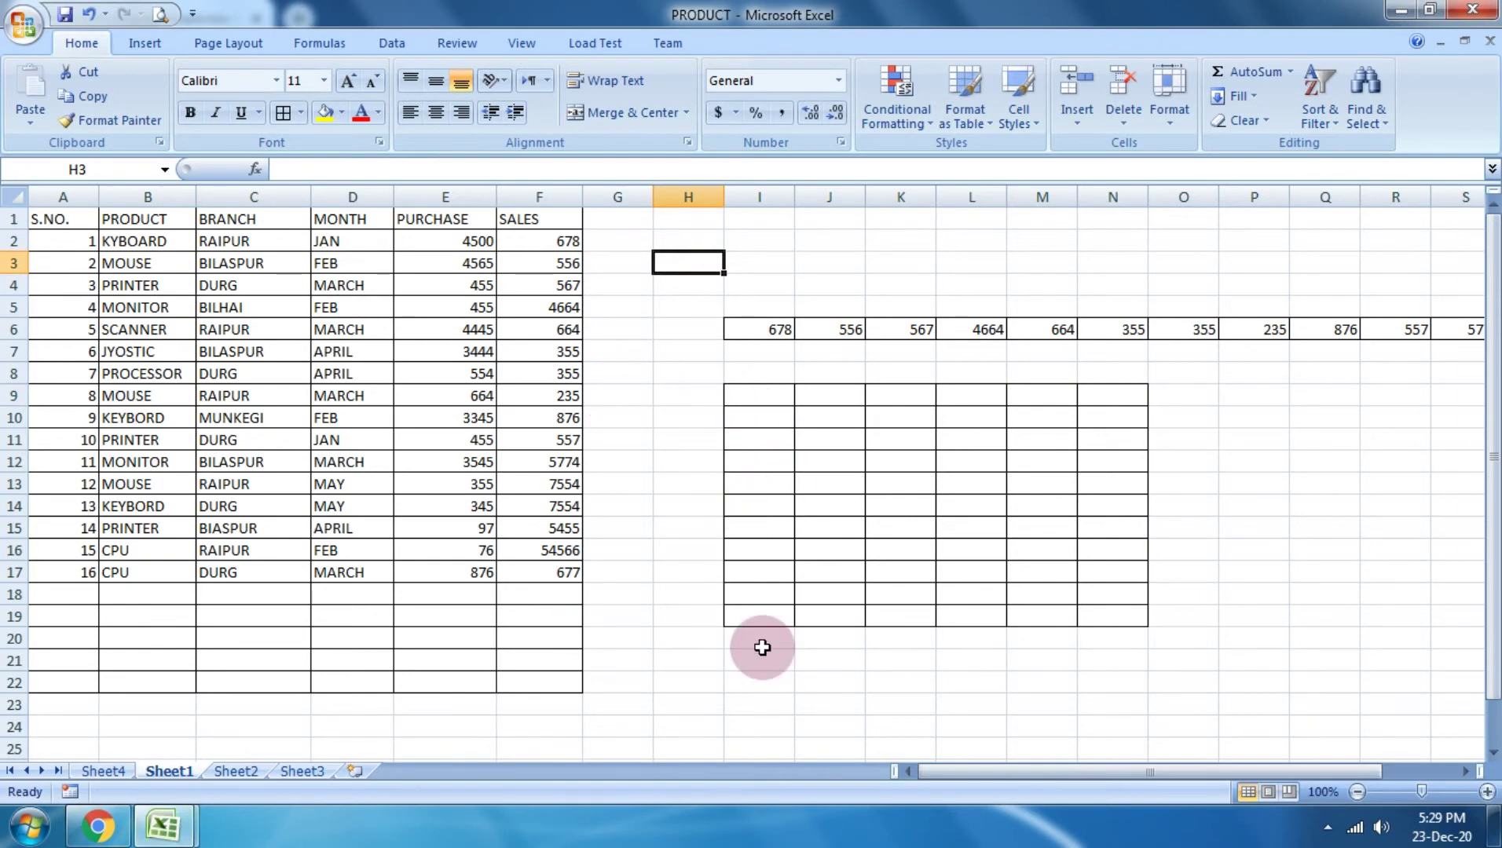
Step: Check the empty rows below the table, then return to the Chrome quiz
{"action": "scroll", "coordinate": [764, 647], "scroll_direction": "down", "scroll_amount": 8}
{"action": "left_click", "coordinate": [433, 448]}
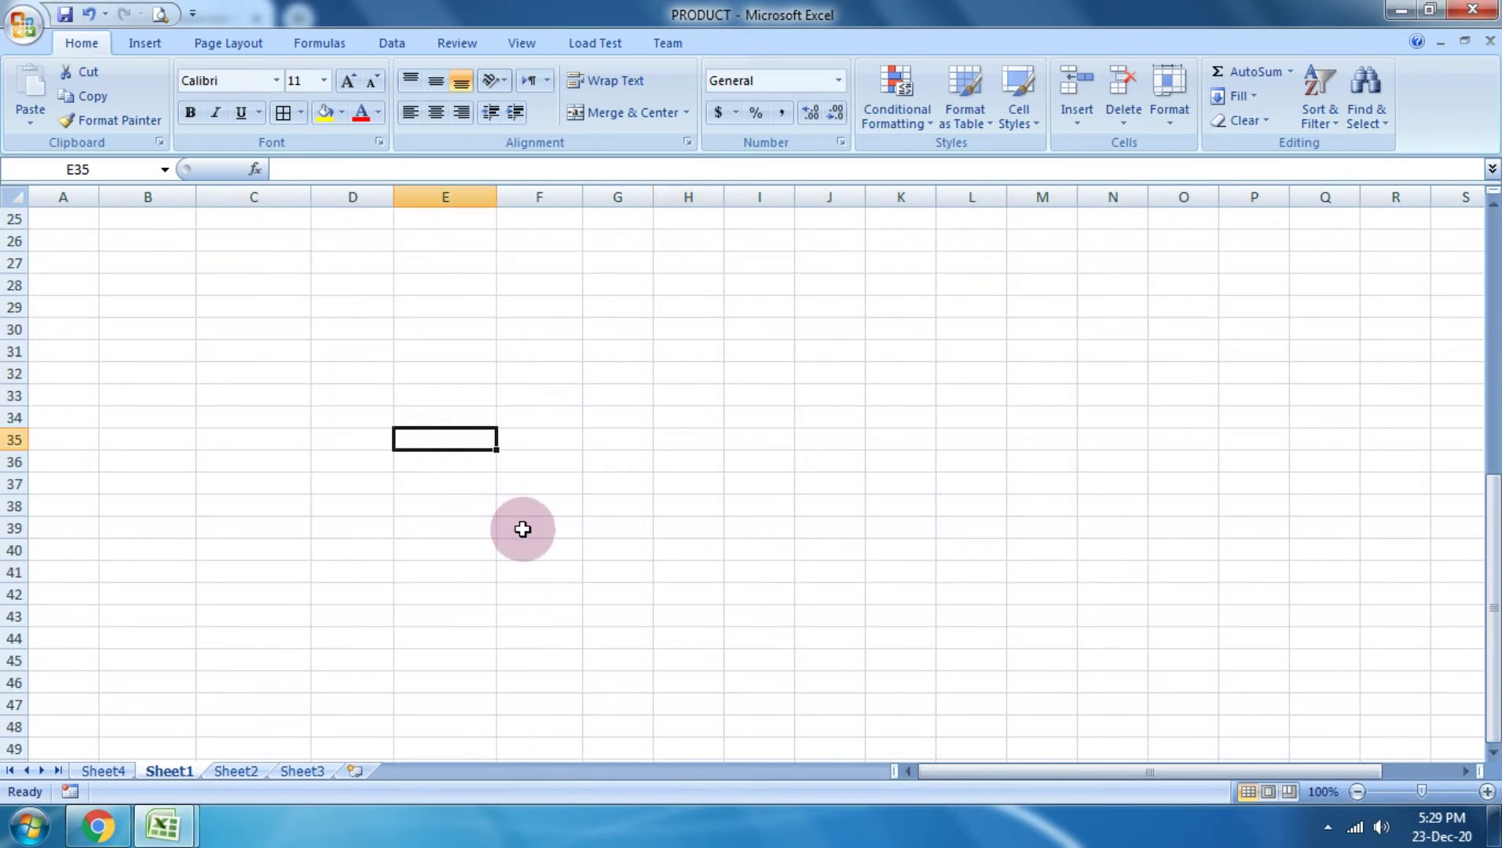
{"action": "scroll", "coordinate": [523, 526], "scroll_direction": "up", "scroll_amount": 8}
{"action": "scroll", "coordinate": [543, 507], "scroll_direction": "down", "scroll_amount": 14}
{"action": "scroll", "coordinate": [597, 534], "scroll_direction": "down", "scroll_amount": 2}
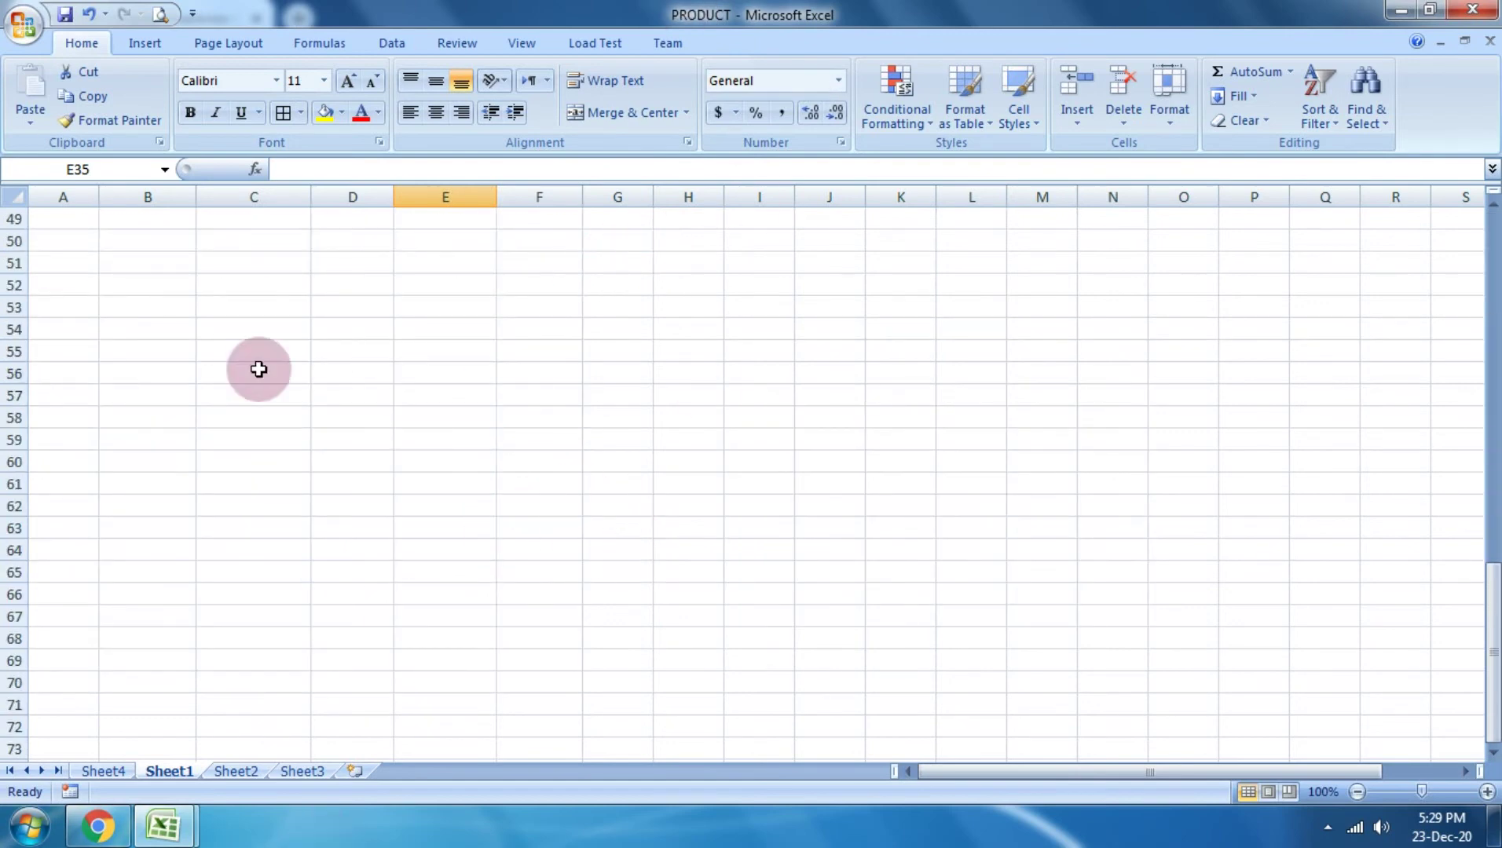
{"action": "scroll", "coordinate": [429, 365], "scroll_direction": "up", "scroll_amount": 8}
{"action": "scroll", "coordinate": [455, 378], "scroll_direction": "up", "scroll_amount": 8}
{"action": "scroll", "coordinate": [455, 377], "scroll_direction": "down", "scroll_amount": 8}
{"action": "left_click_drag", "start_coordinate": [471, 350], "coordinate": [993, 616]}
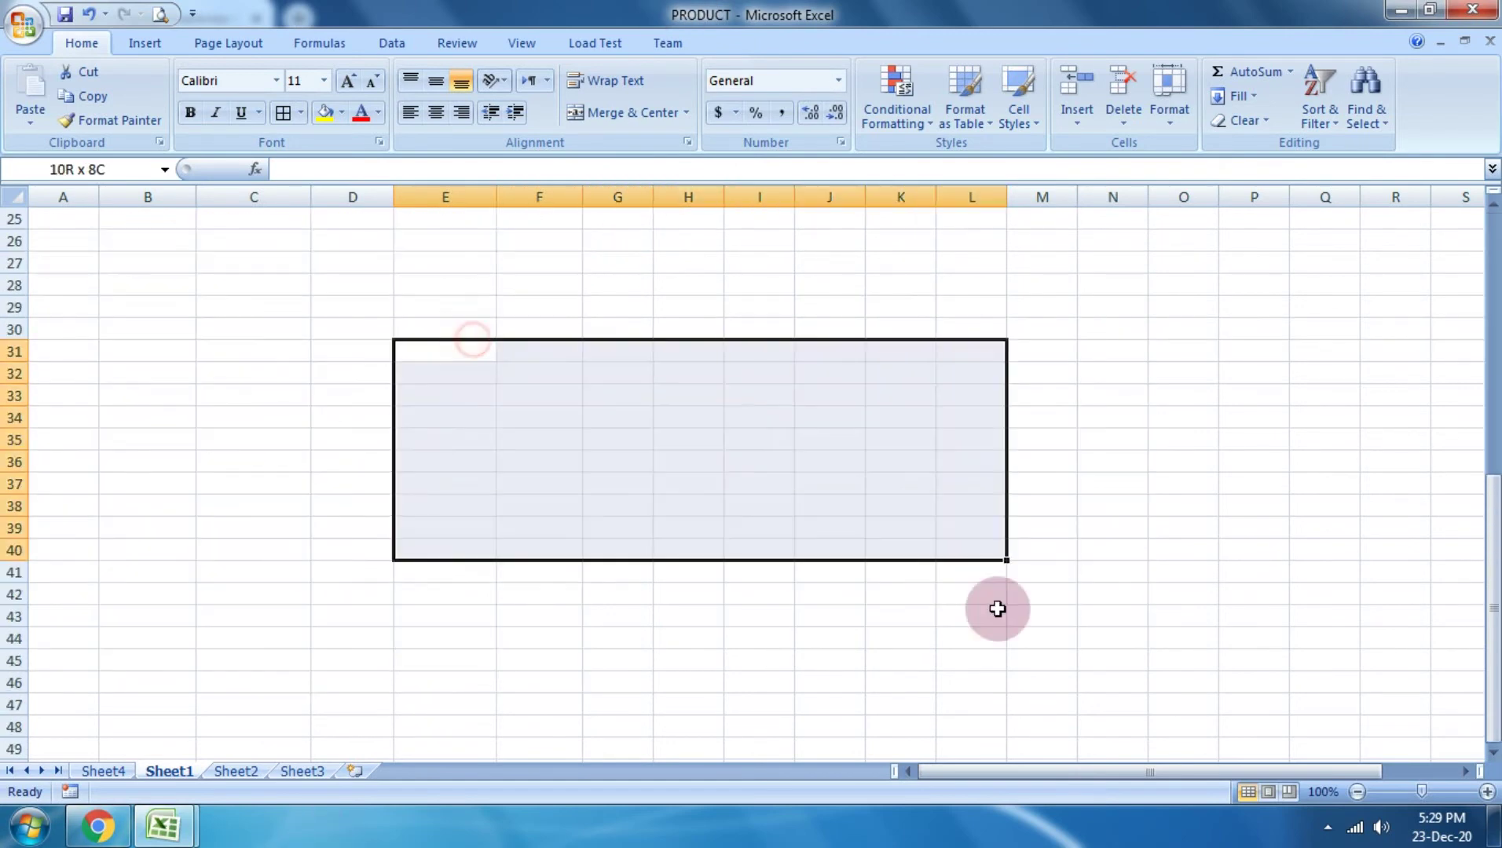
{"action": "left_click", "coordinate": [600, 477]}
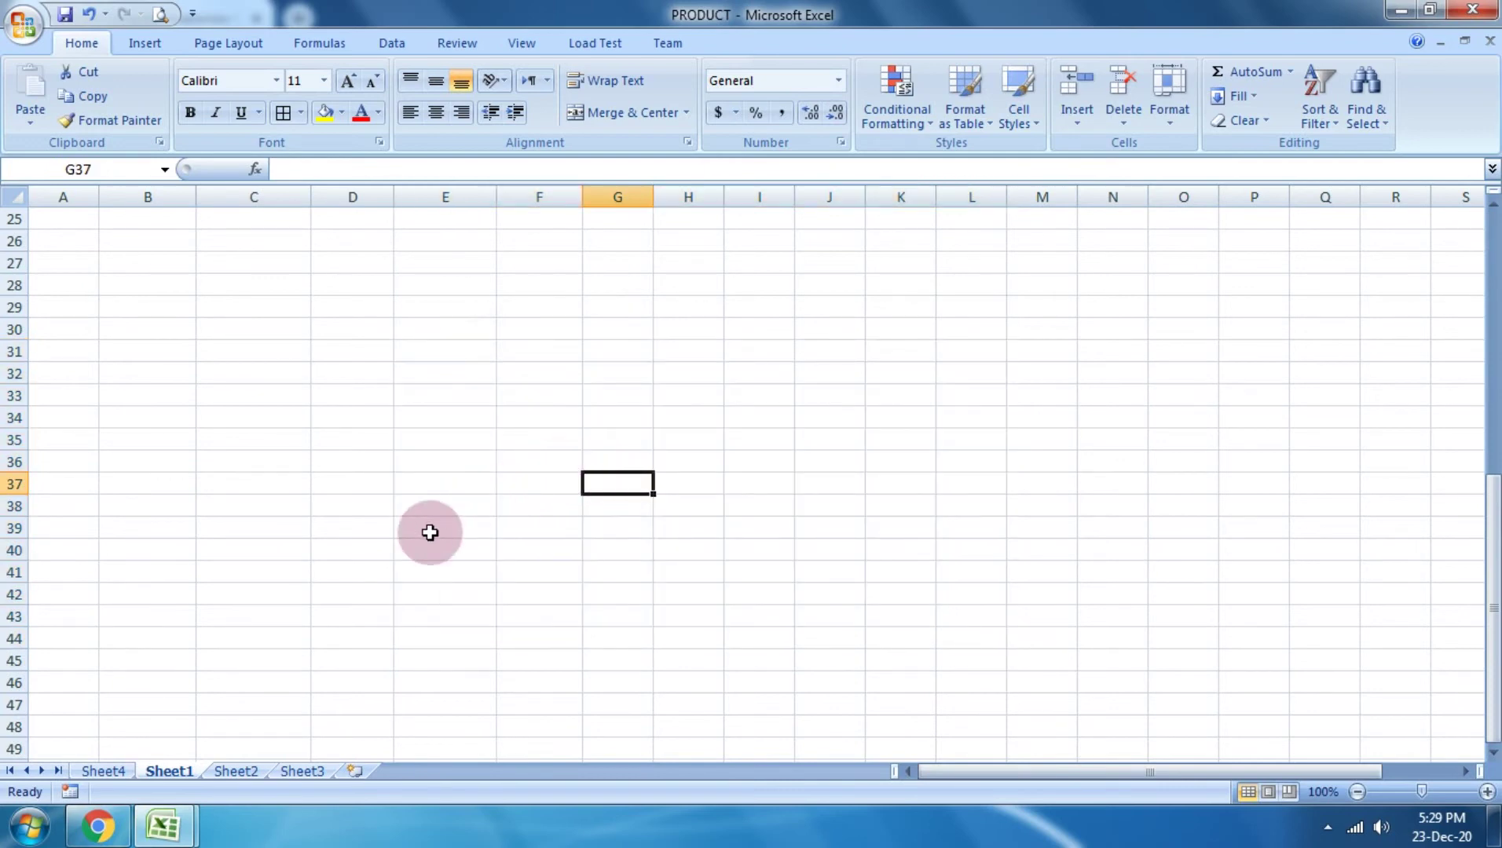
{"action": "left_click", "coordinate": [118, 825]}
Step: Scroll to question 26 and highlight PMT as the mortgage payment function
{"action": "scroll", "coordinate": [553, 549], "scroll_direction": "down", "scroll_amount": 5}
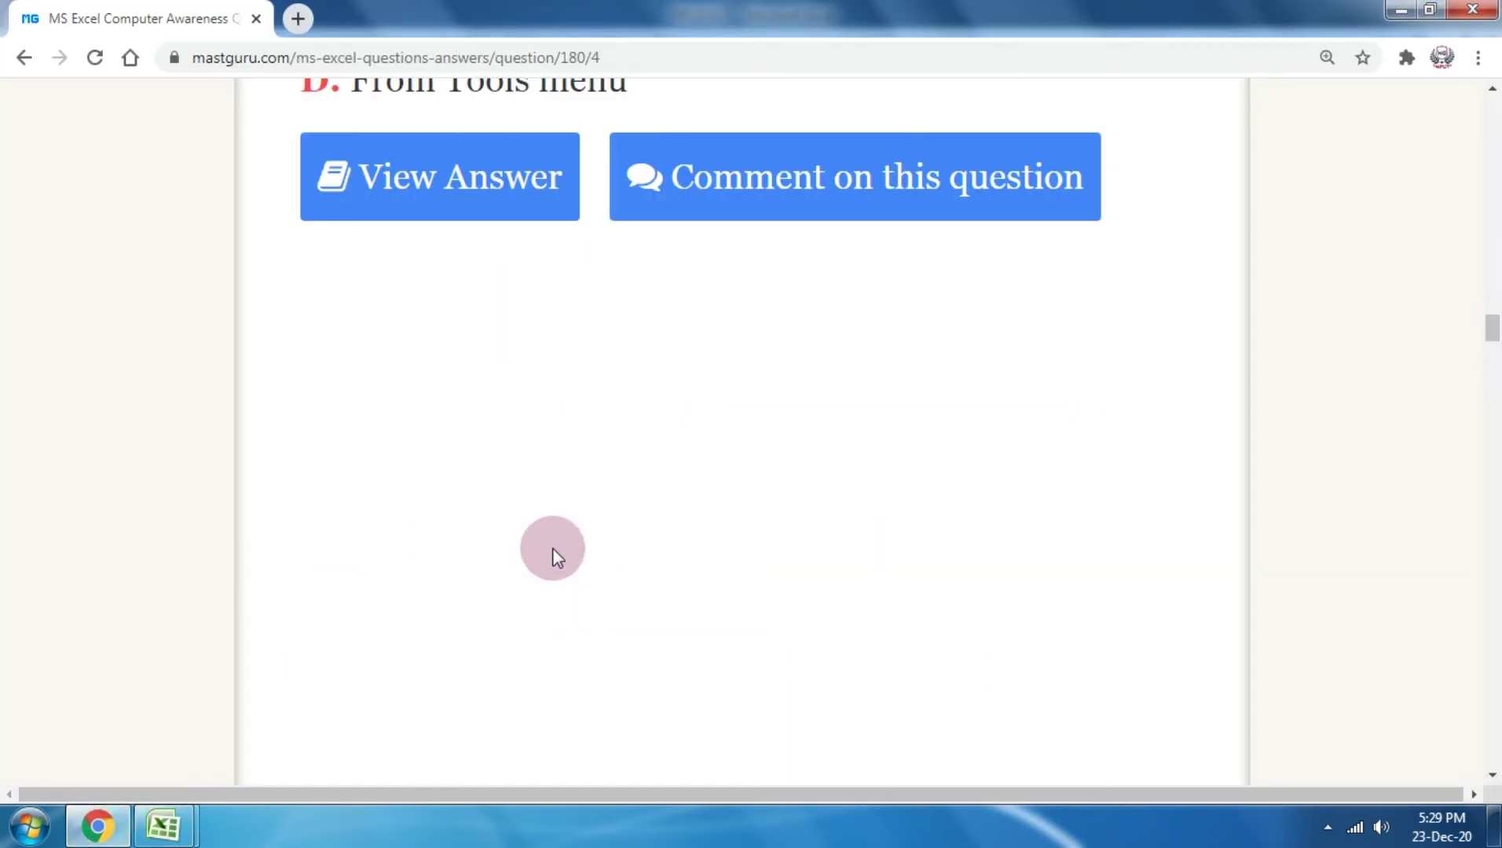
{"action": "scroll", "coordinate": [553, 548], "scroll_direction": "down", "scroll_amount": 3}
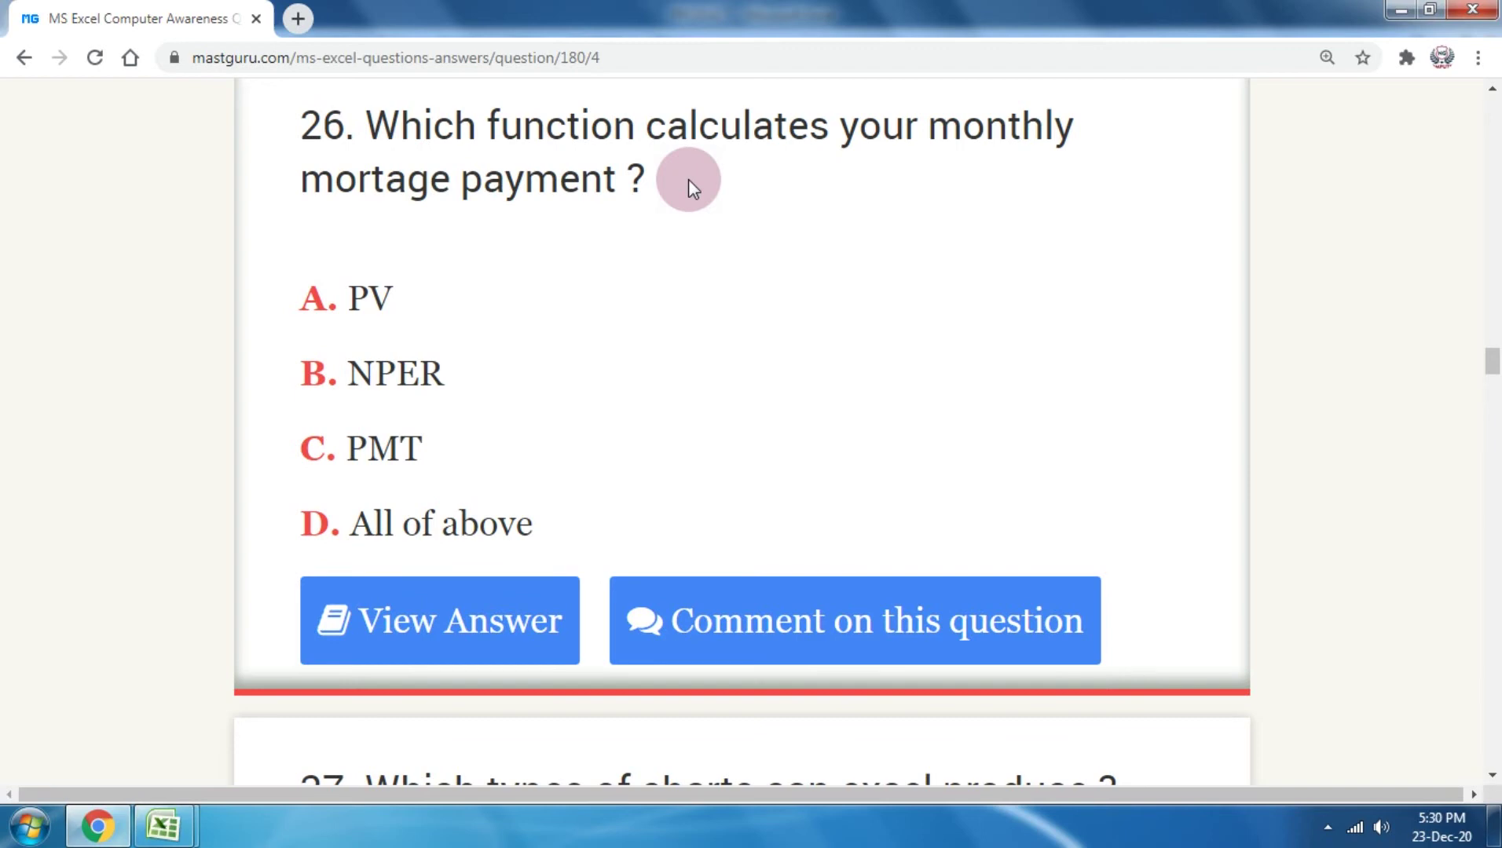
{"action": "left_click_drag", "start_coordinate": [471, 447], "coordinate": [330, 447]}
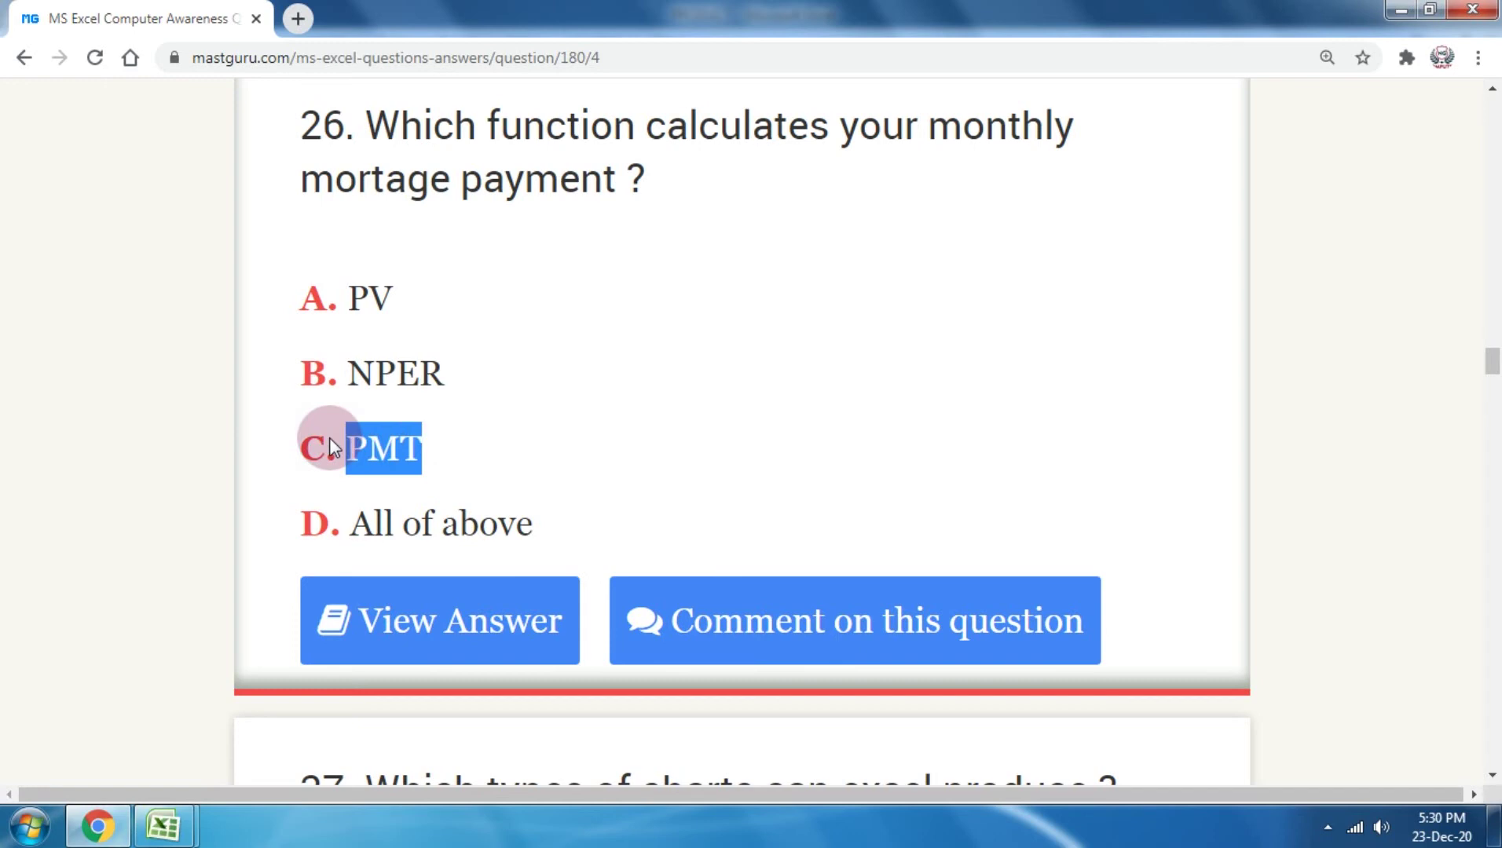
Step: Reveal question 26's answer and scroll on to question 27 about chart types
{"action": "left_click", "coordinate": [560, 430]}
{"action": "left_click", "coordinate": [560, 426]}
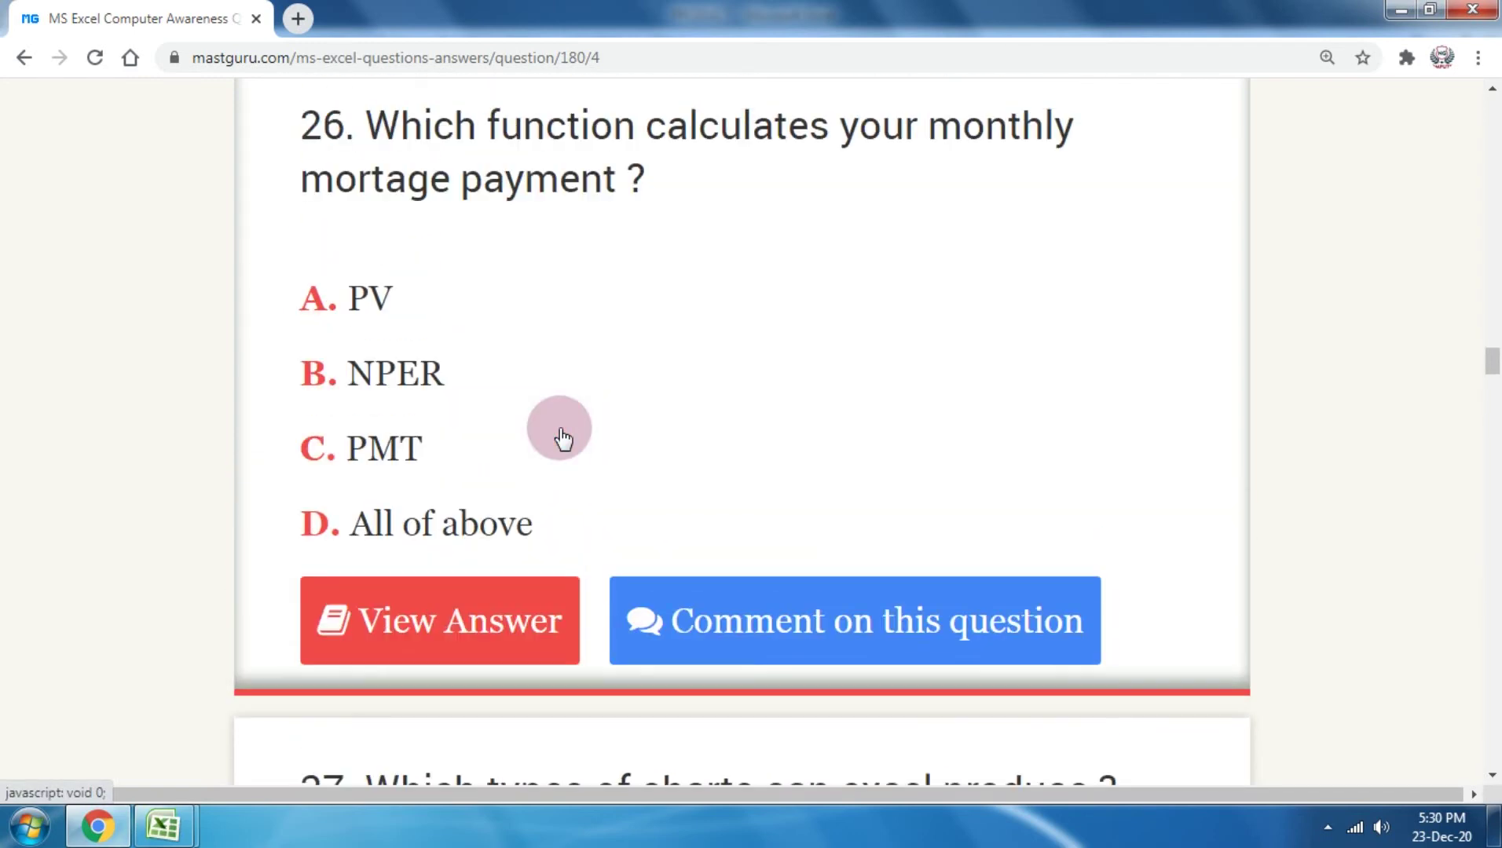
{"action": "scroll", "coordinate": [560, 428], "scroll_direction": "down", "scroll_amount": 3}
{"action": "scroll", "coordinate": [562, 446], "scroll_direction": "down", "scroll_amount": 3}
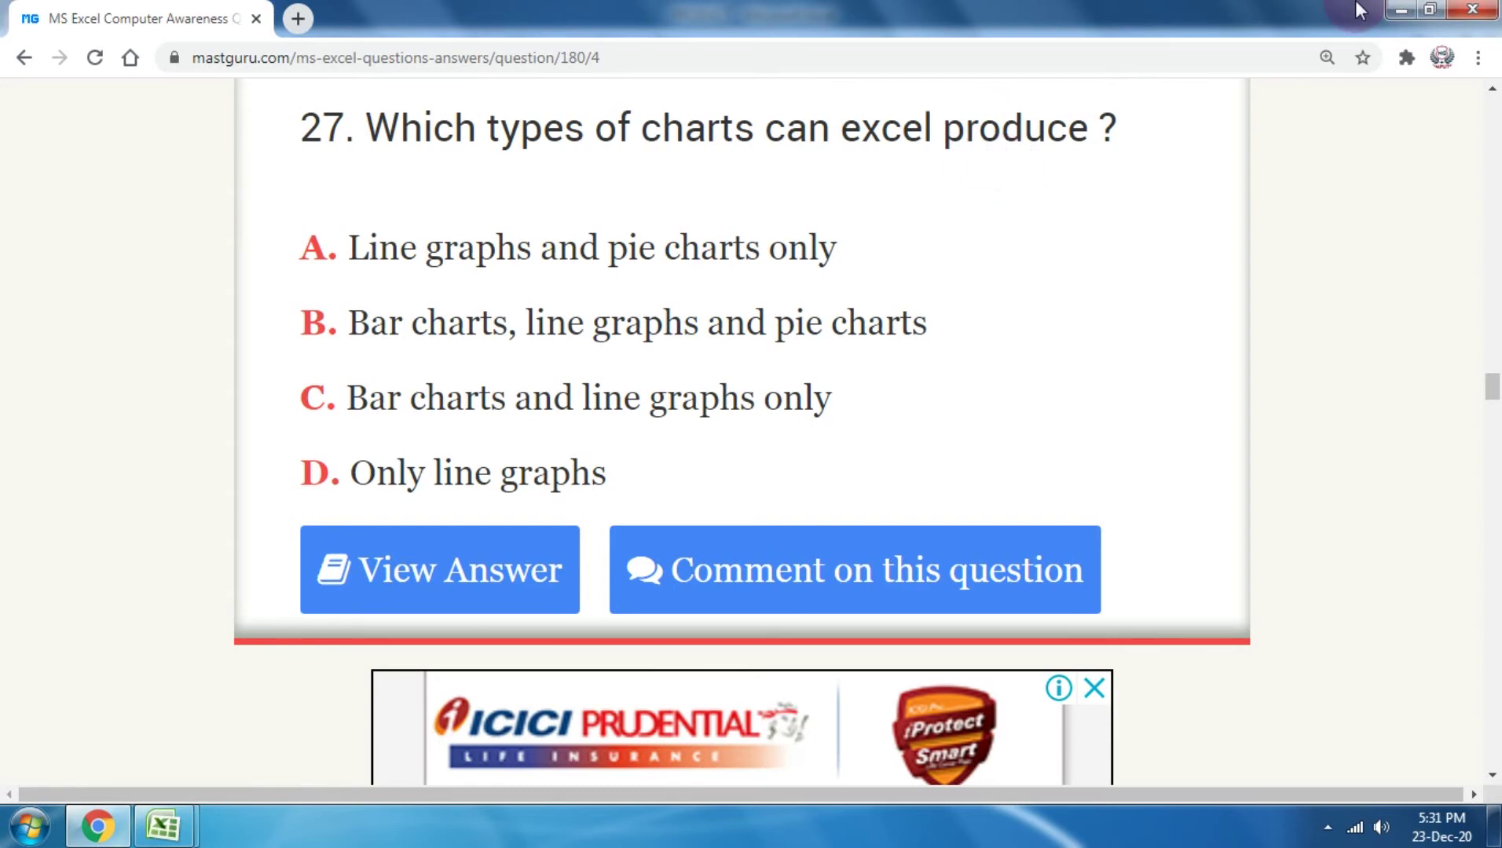
Step: Scroll past question 28 down to the quiz's page links
{"action": "scroll", "coordinate": [1014, 389], "scroll_direction": "down", "scroll_amount": 5}
{"action": "scroll", "coordinate": [1012, 390], "scroll_direction": "down", "scroll_amount": 5}
{"action": "scroll", "coordinate": [1012, 391], "scroll_direction": "down", "scroll_amount": 5}
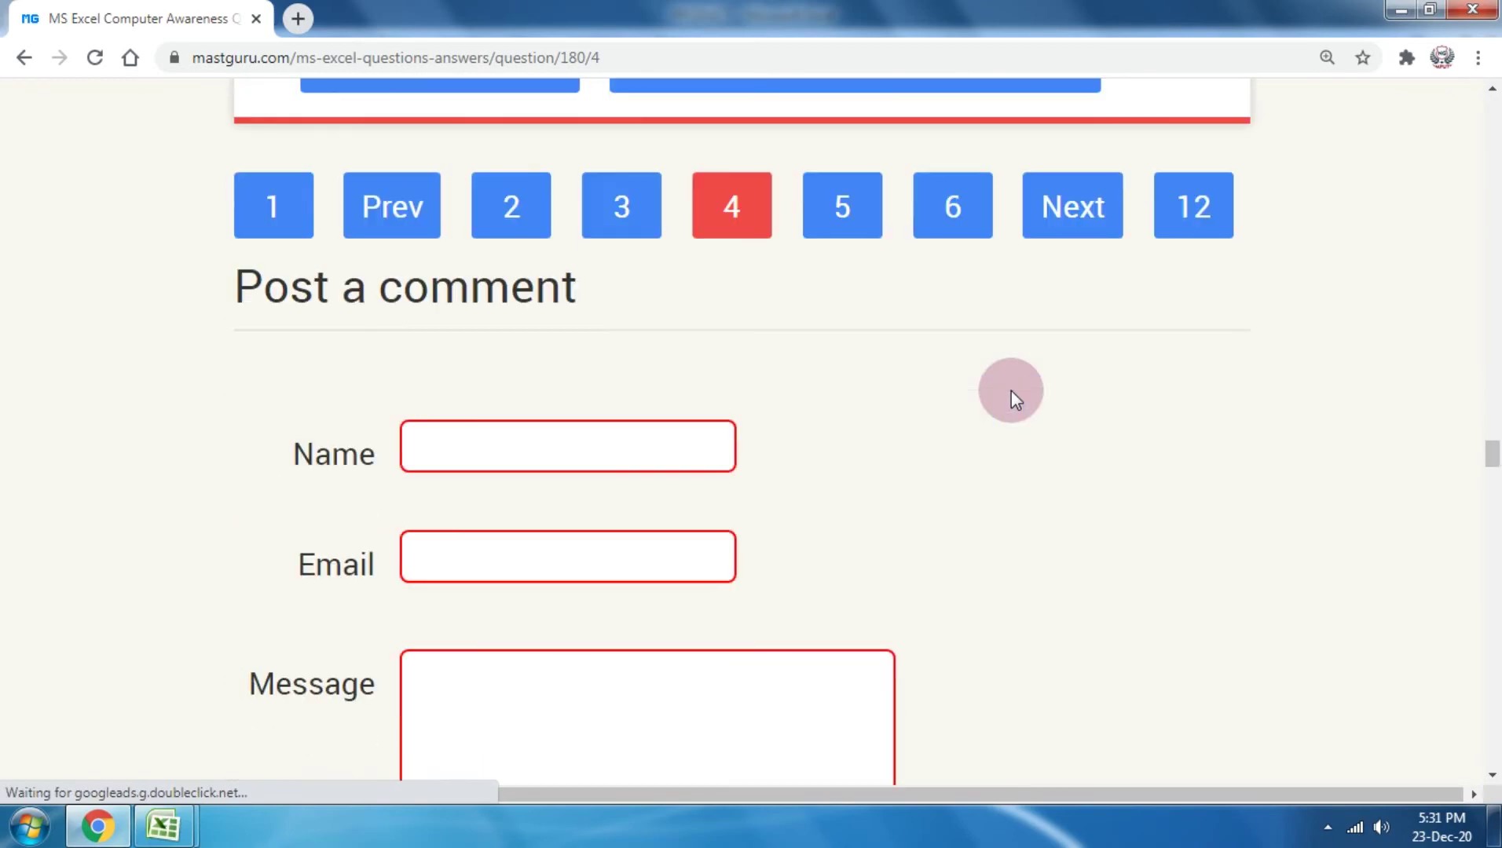
{"action": "scroll", "coordinate": [1012, 390], "scroll_direction": "up", "scroll_amount": 5}
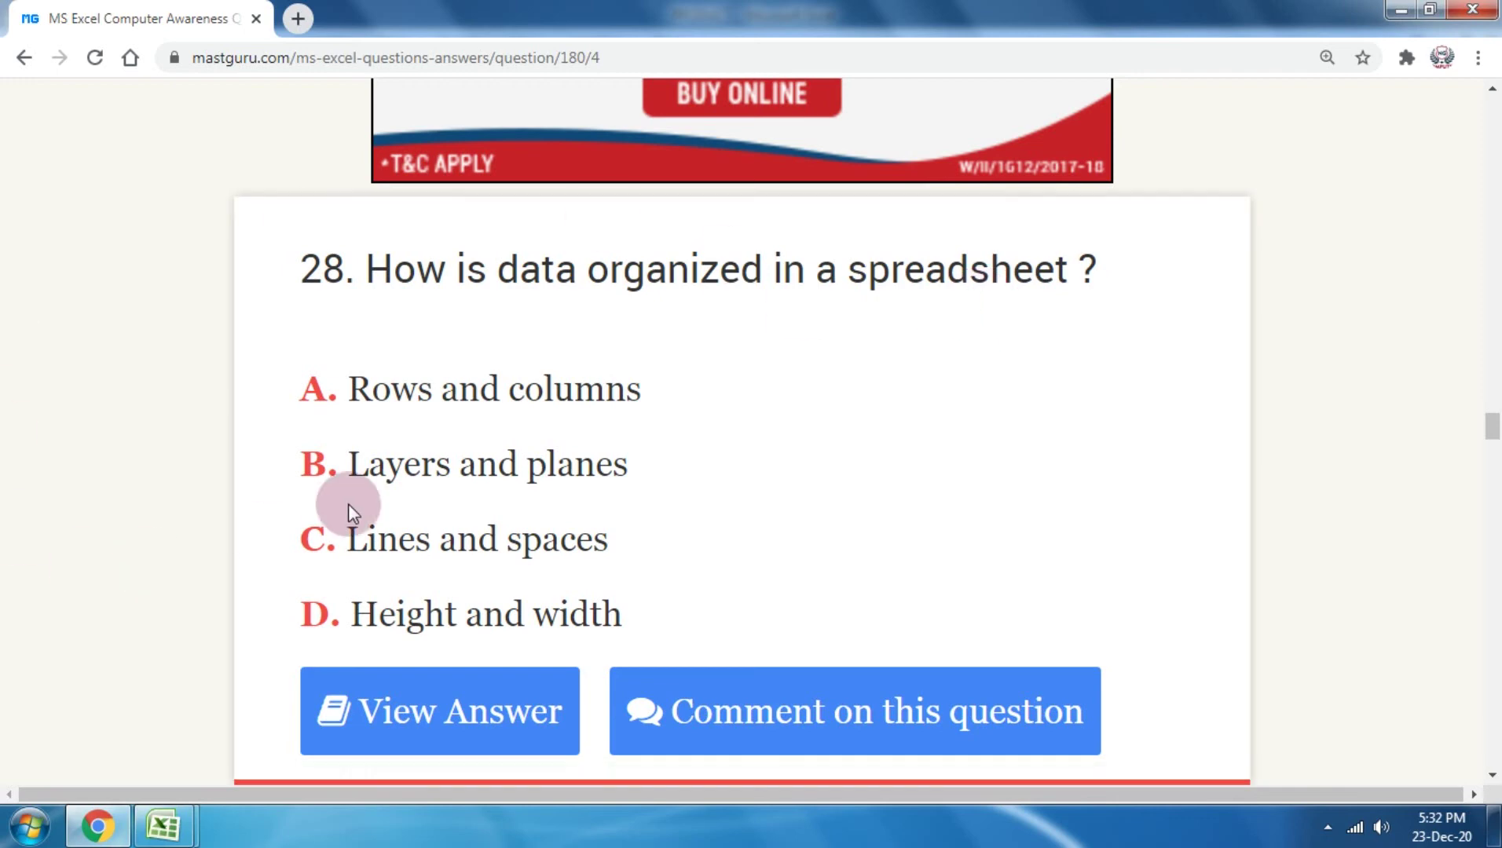
{"action": "scroll", "coordinate": [731, 413], "scroll_direction": "down", "scroll_amount": 5}
Step: Open quiz page 5 and close the two pop-up ad tabs
{"action": "left_click", "coordinate": [865, 424]}
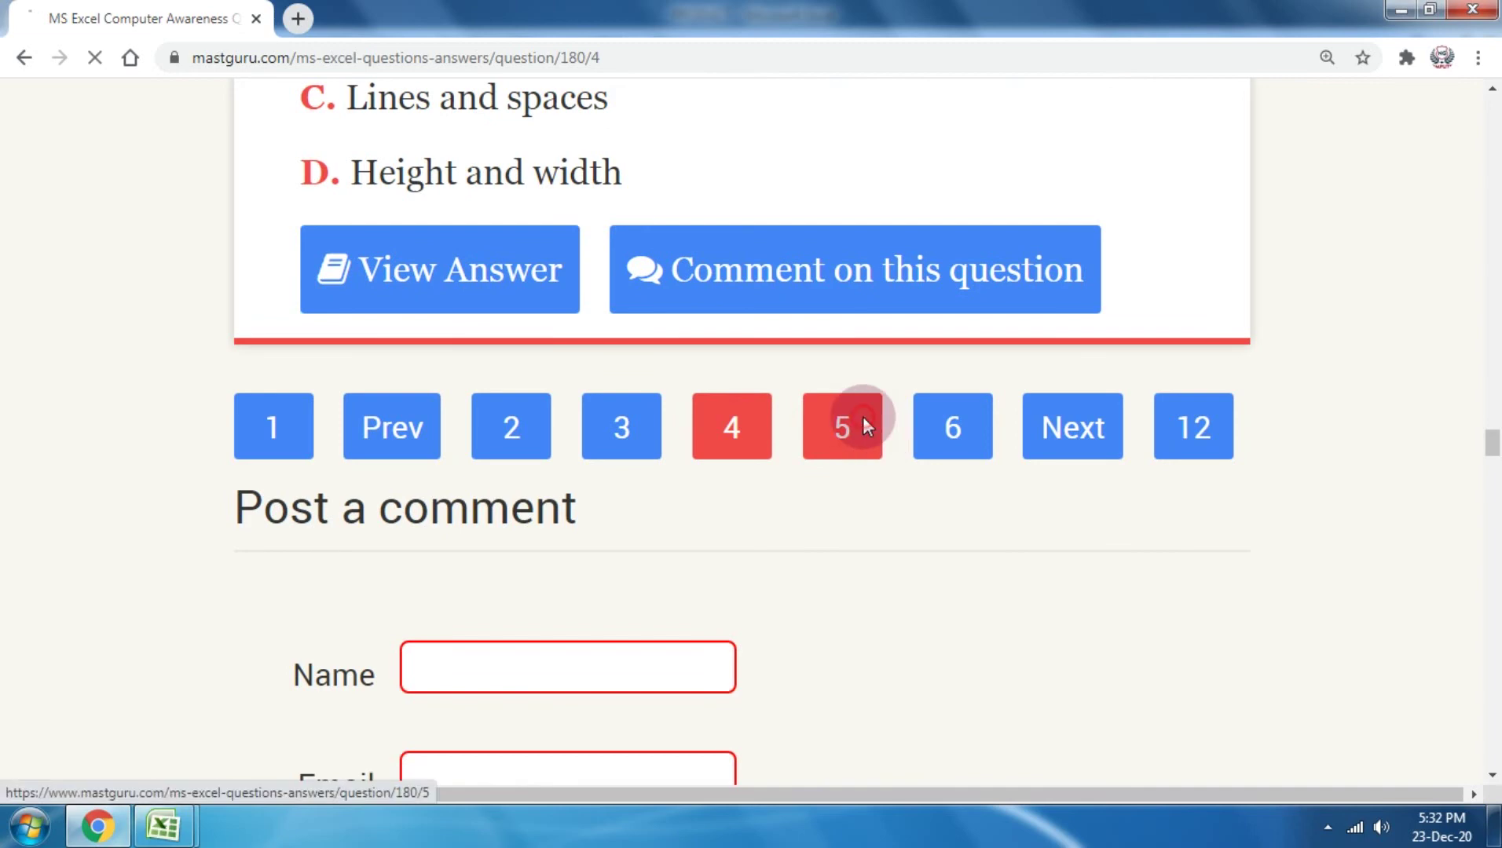
{"action": "scroll", "coordinate": [867, 428], "scroll_direction": "down", "scroll_amount": 3}
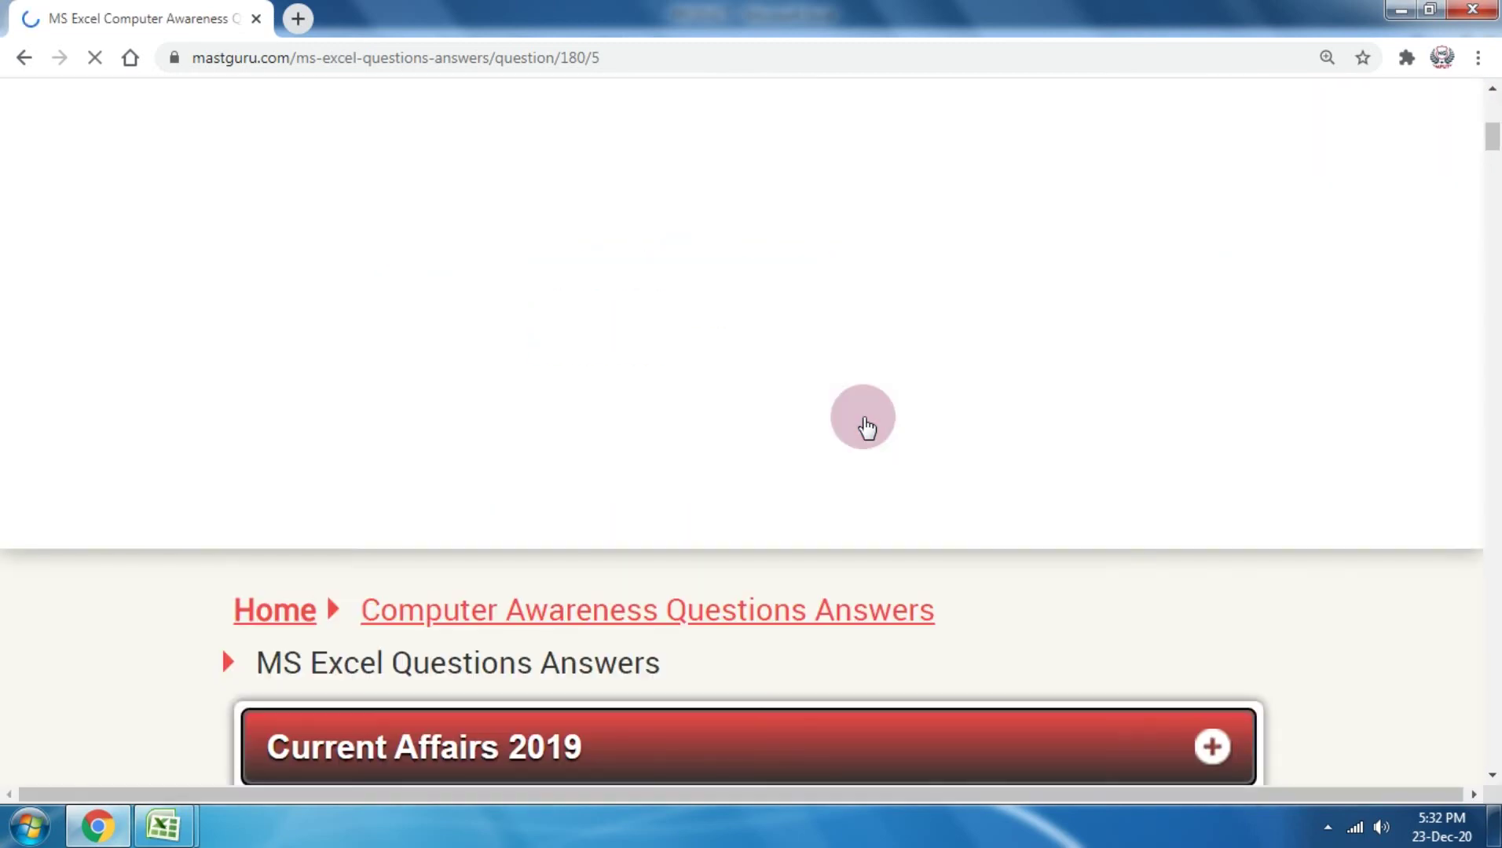
{"action": "scroll", "coordinate": [867, 428], "scroll_direction": "down", "scroll_amount": 5}
{"action": "scroll", "coordinate": [867, 428], "scroll_direction": "down", "scroll_amount": 5}
{"action": "scroll", "coordinate": [865, 424], "scroll_direction": "up", "scroll_amount": 2}
{"action": "scroll", "coordinate": [848, 416], "scroll_direction": "up", "scroll_amount": 3}
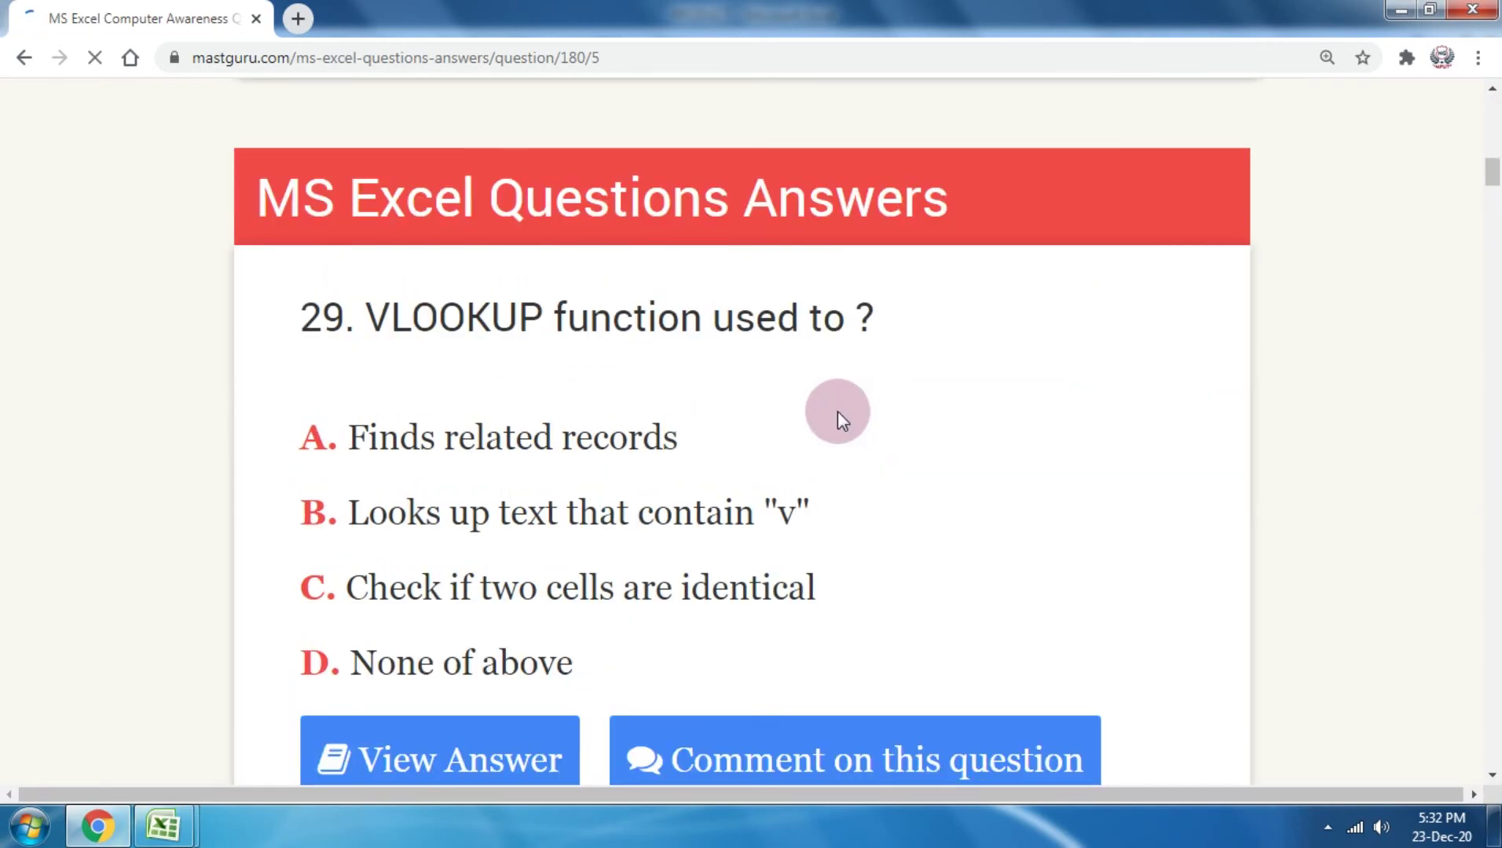
{"action": "left_click", "coordinate": [583, 360]}
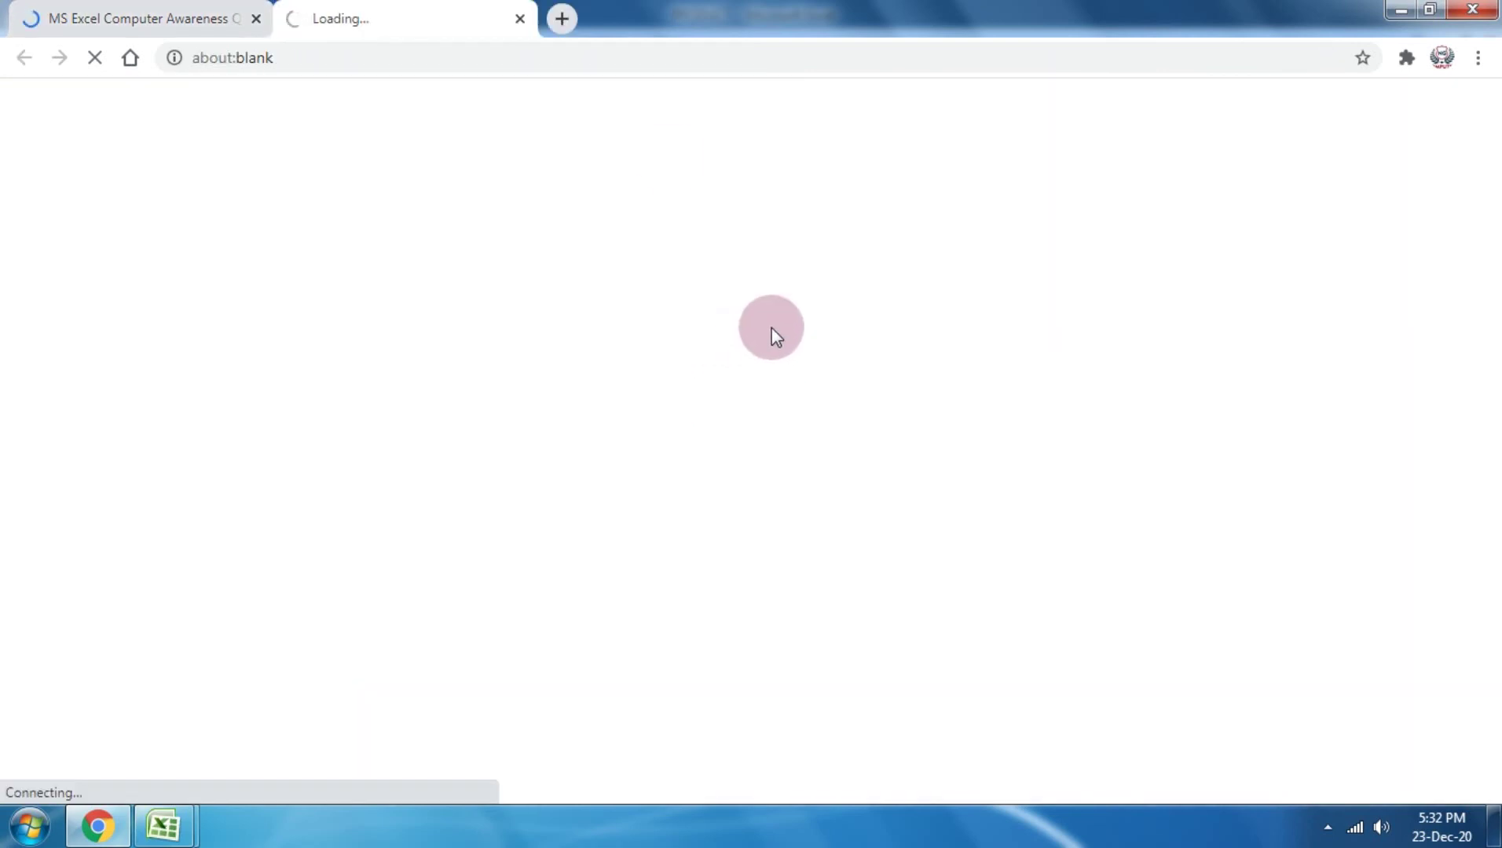
{"action": "left_click", "coordinate": [518, 19]}
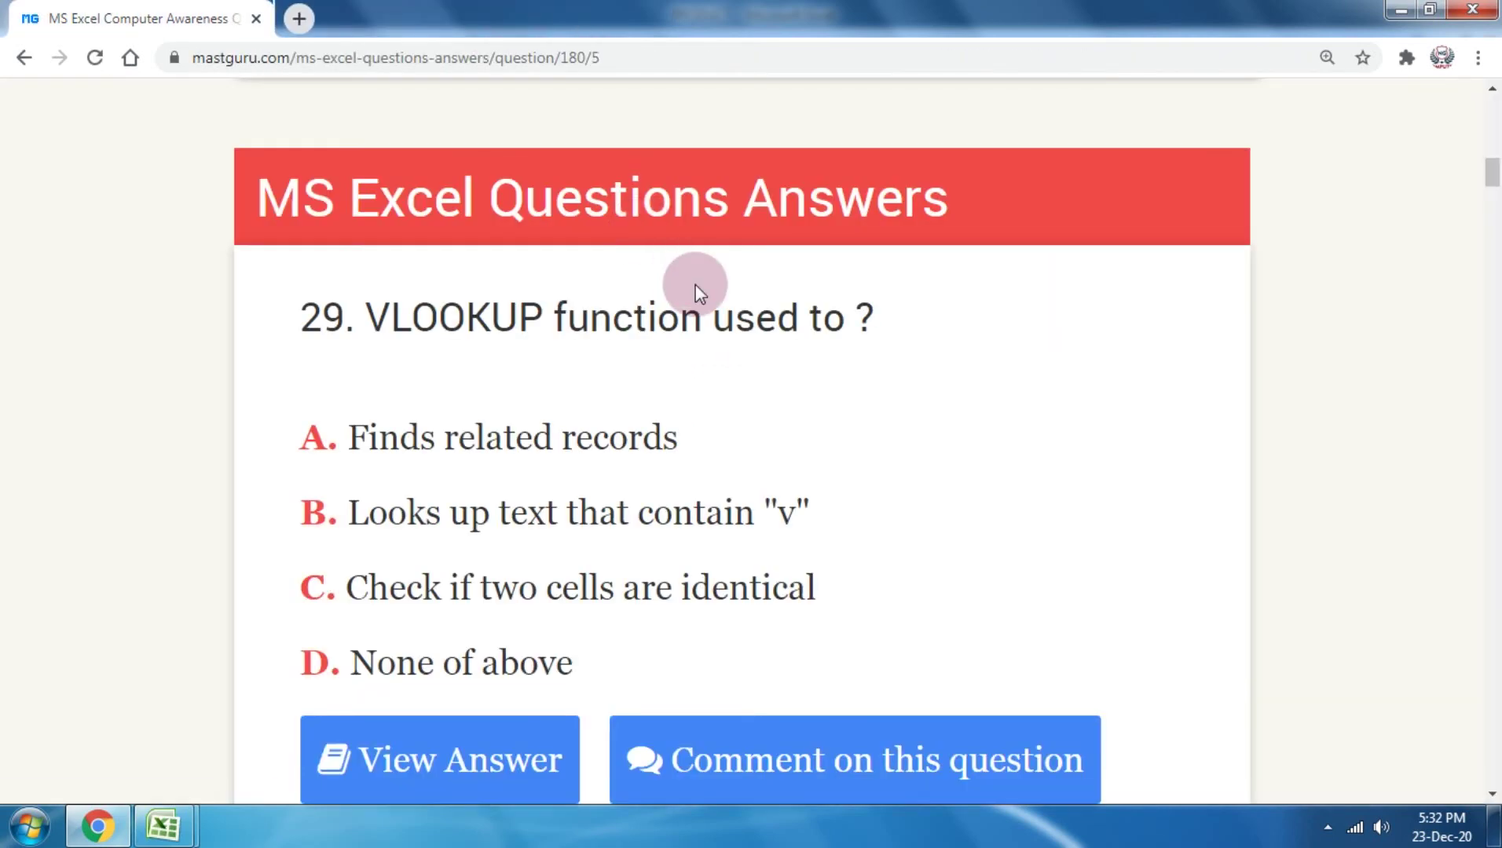
{"action": "left_click", "coordinate": [809, 396]}
{"action": "left_click", "coordinate": [519, 19]}
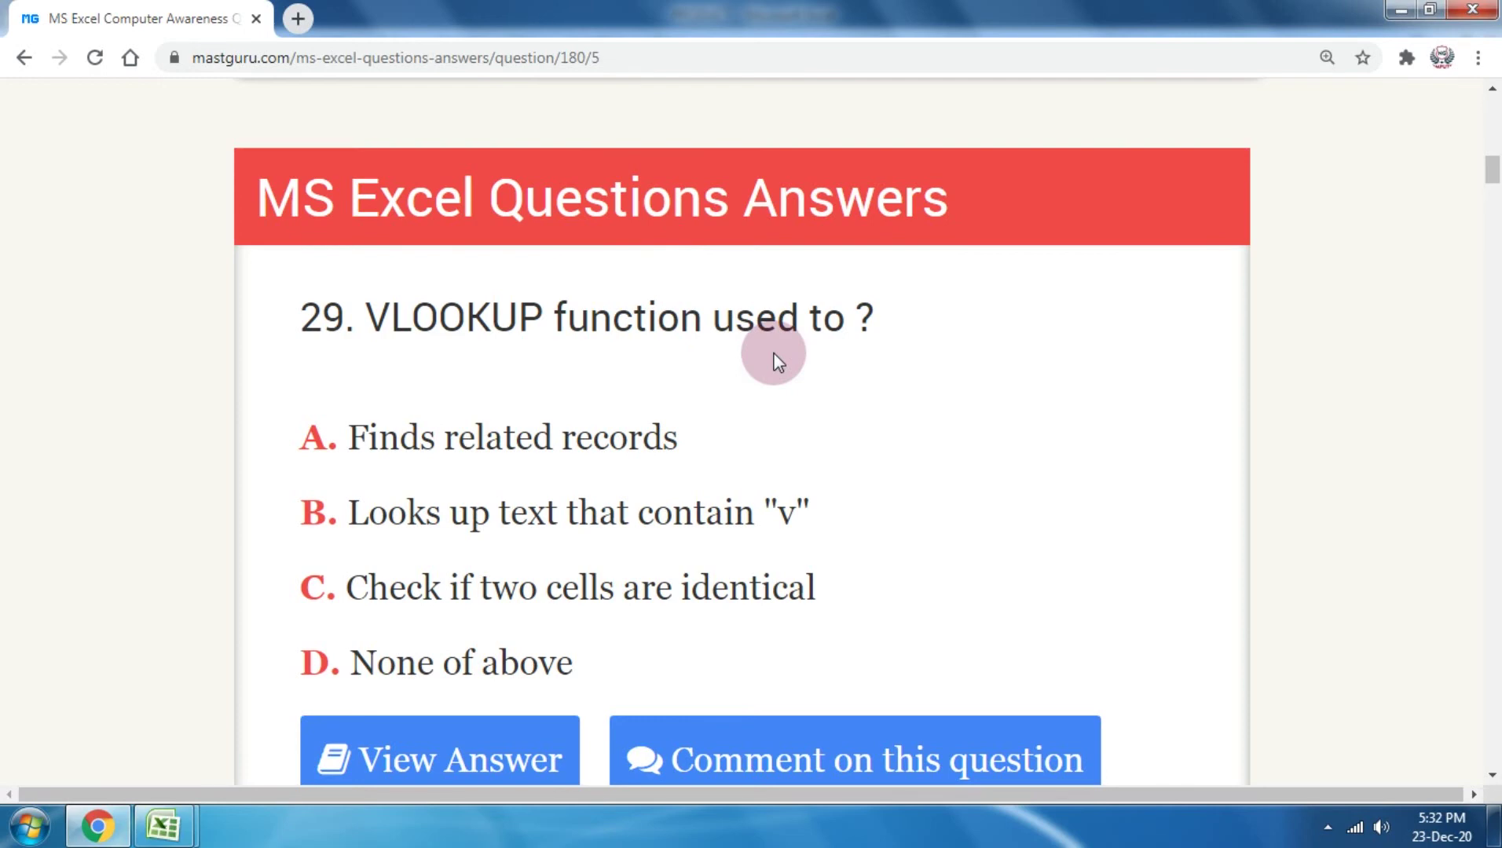
Step: Reveal question 29's answer and highlight option A, Finds related records
{"action": "scroll", "coordinate": [773, 361], "scroll_direction": "down", "scroll_amount": 3}
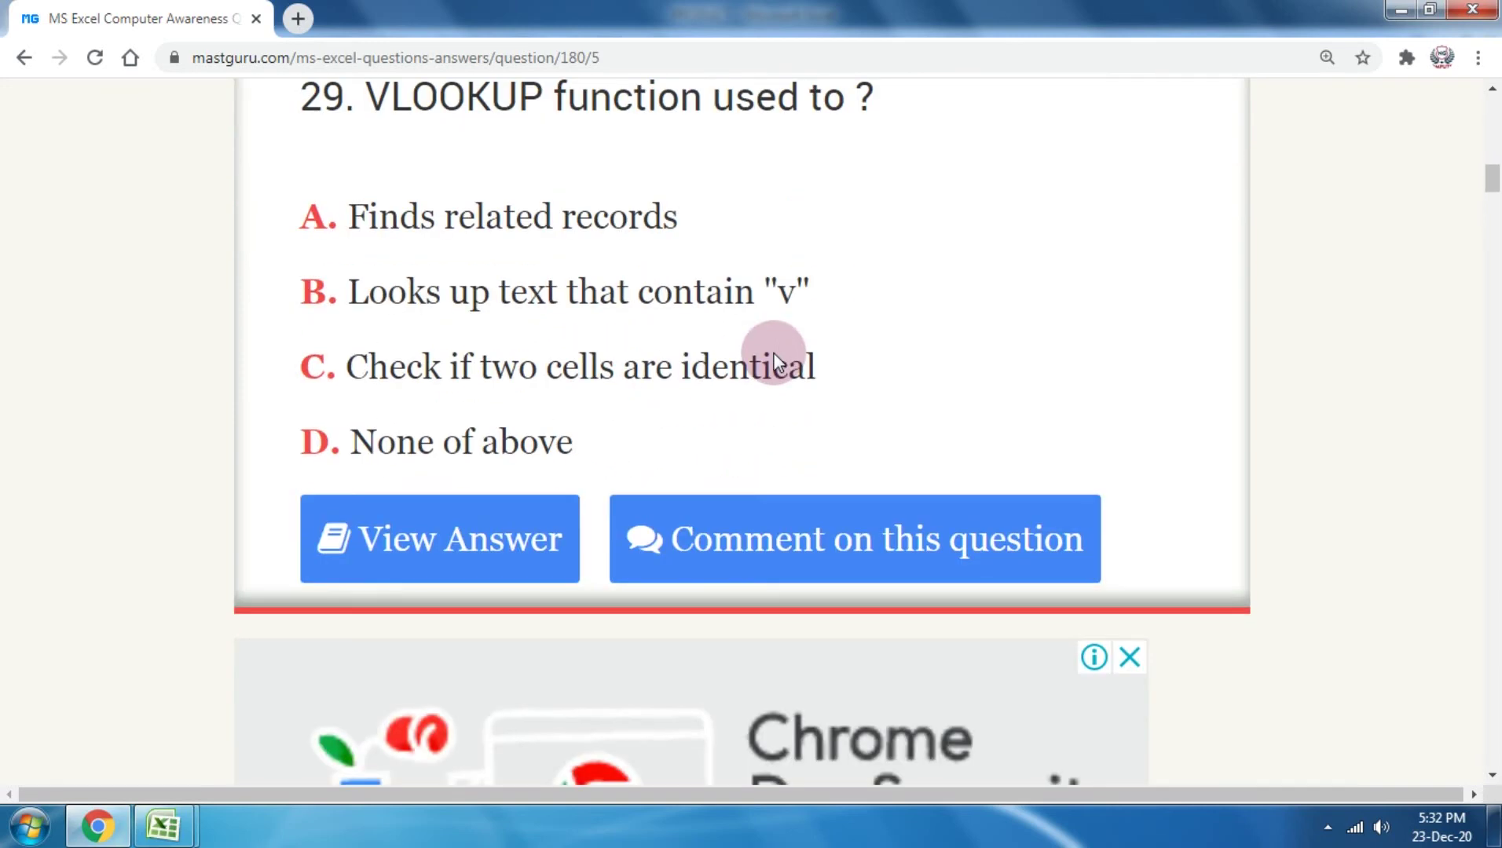
{"action": "left_click", "coordinate": [430, 530]}
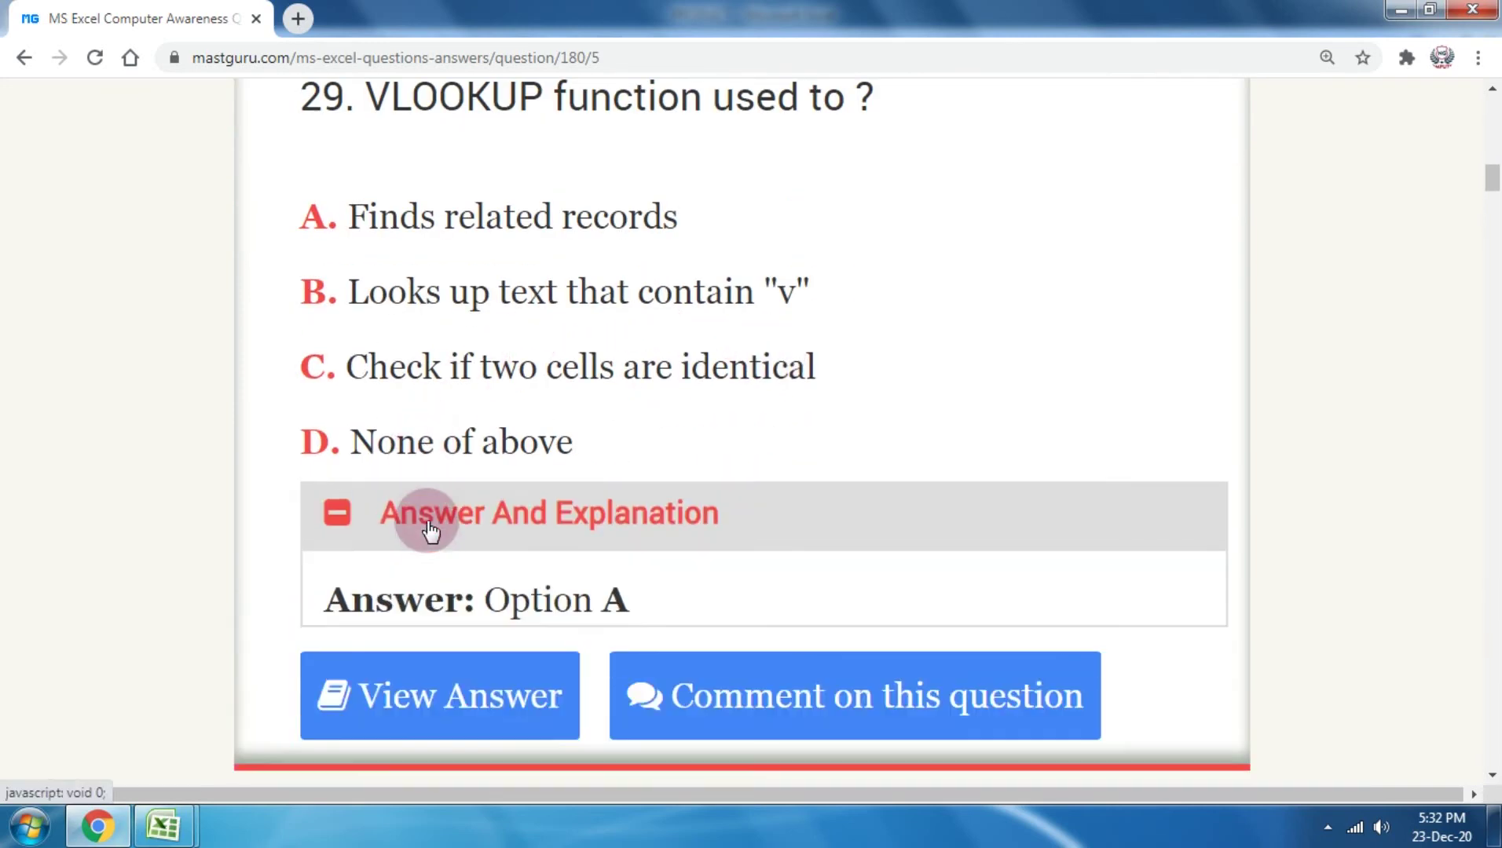
{"action": "left_click", "coordinate": [429, 530]}
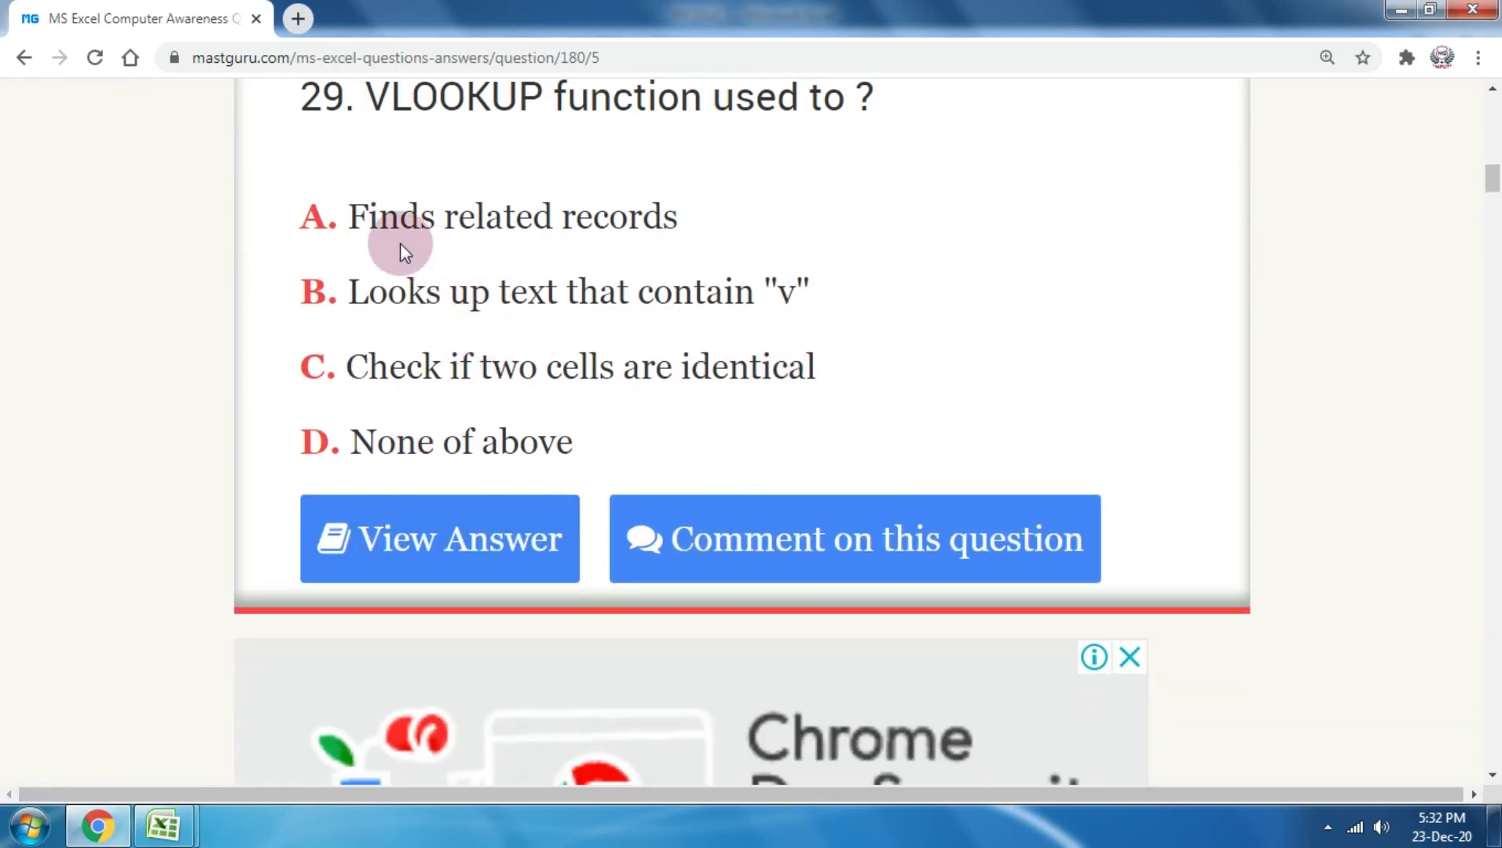
{"action": "left_click_drag", "start_coordinate": [369, 219], "coordinate": [715, 226]}
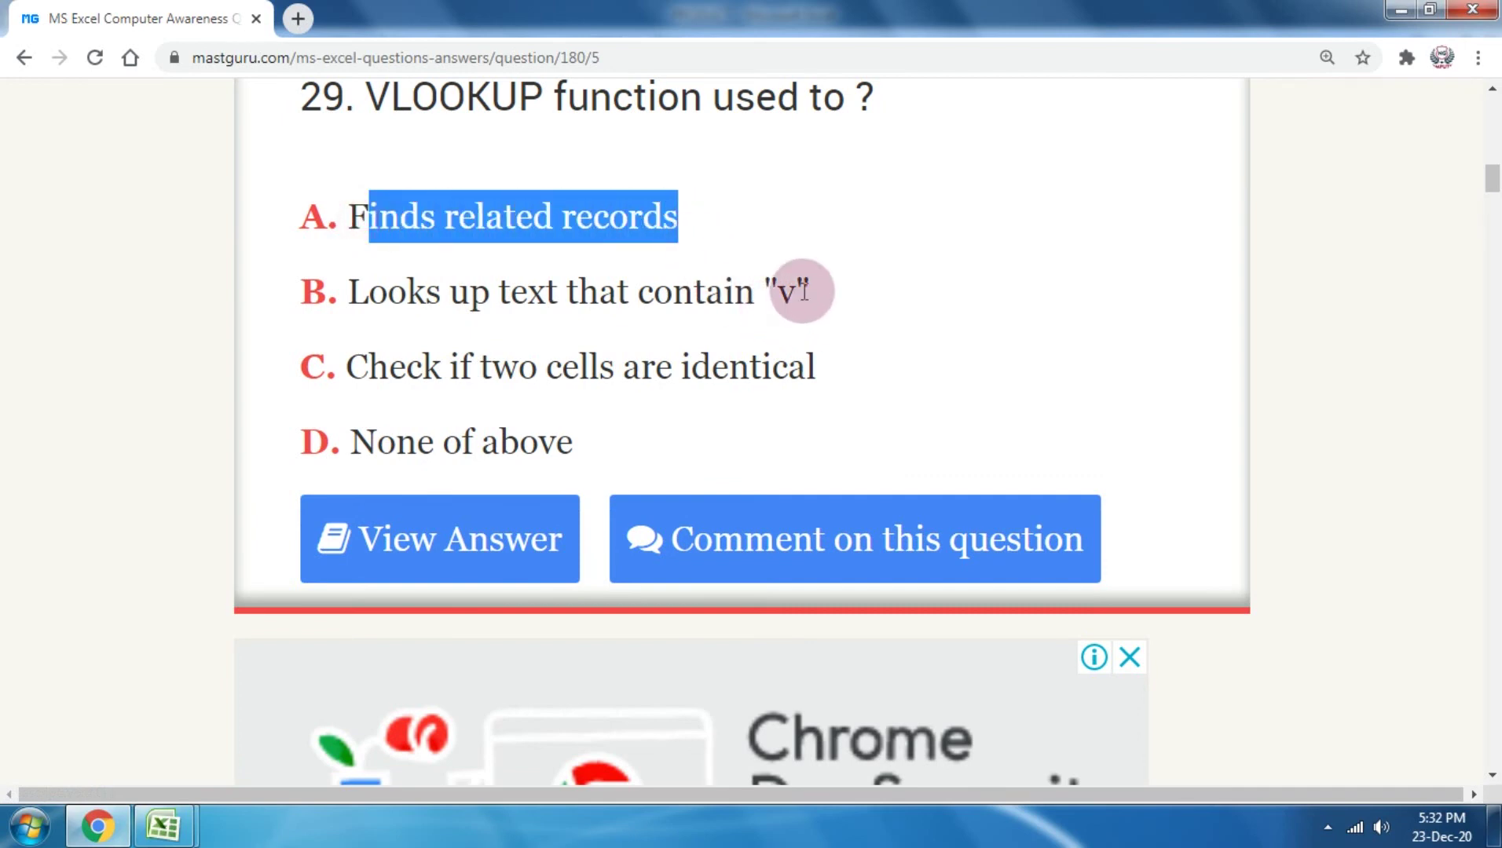
Step: Scroll down to question 30 about gridlines
{"action": "scroll", "coordinate": [803, 291], "scroll_direction": "down", "scroll_amount": 5}
{"action": "scroll", "coordinate": [802, 288], "scroll_direction": "down", "scroll_amount": 5}
{"action": "scroll", "coordinate": [803, 294], "scroll_direction": "down", "scroll_amount": 5}
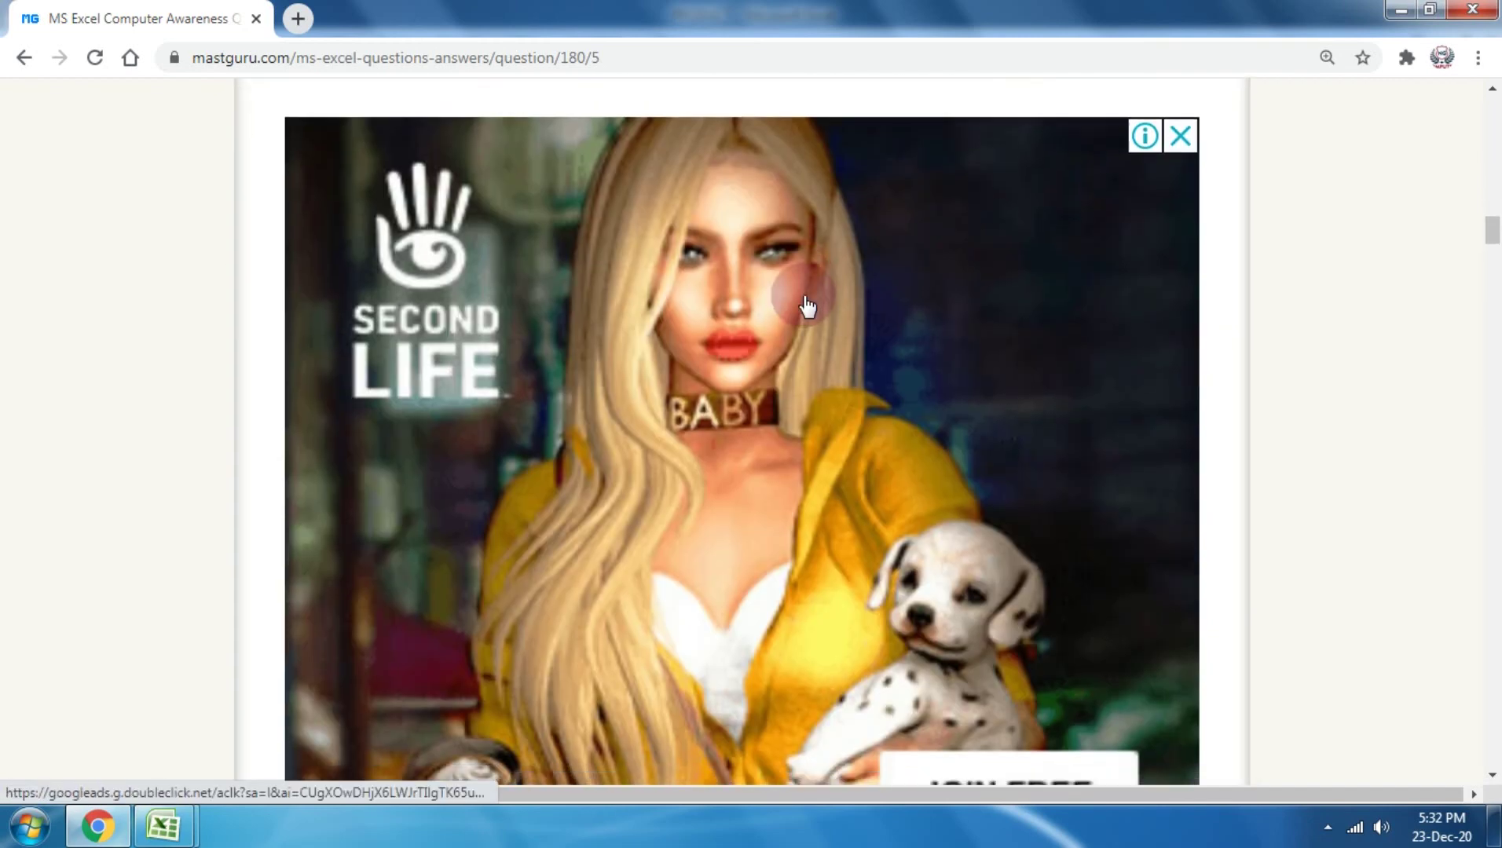
{"action": "scroll", "coordinate": [803, 303], "scroll_direction": "down", "scroll_amount": 5}
{"action": "scroll", "coordinate": [807, 306], "scroll_direction": "up", "scroll_amount": 2}
{"action": "scroll", "coordinate": [807, 306], "scroll_direction": "up", "scroll_amount": 3}
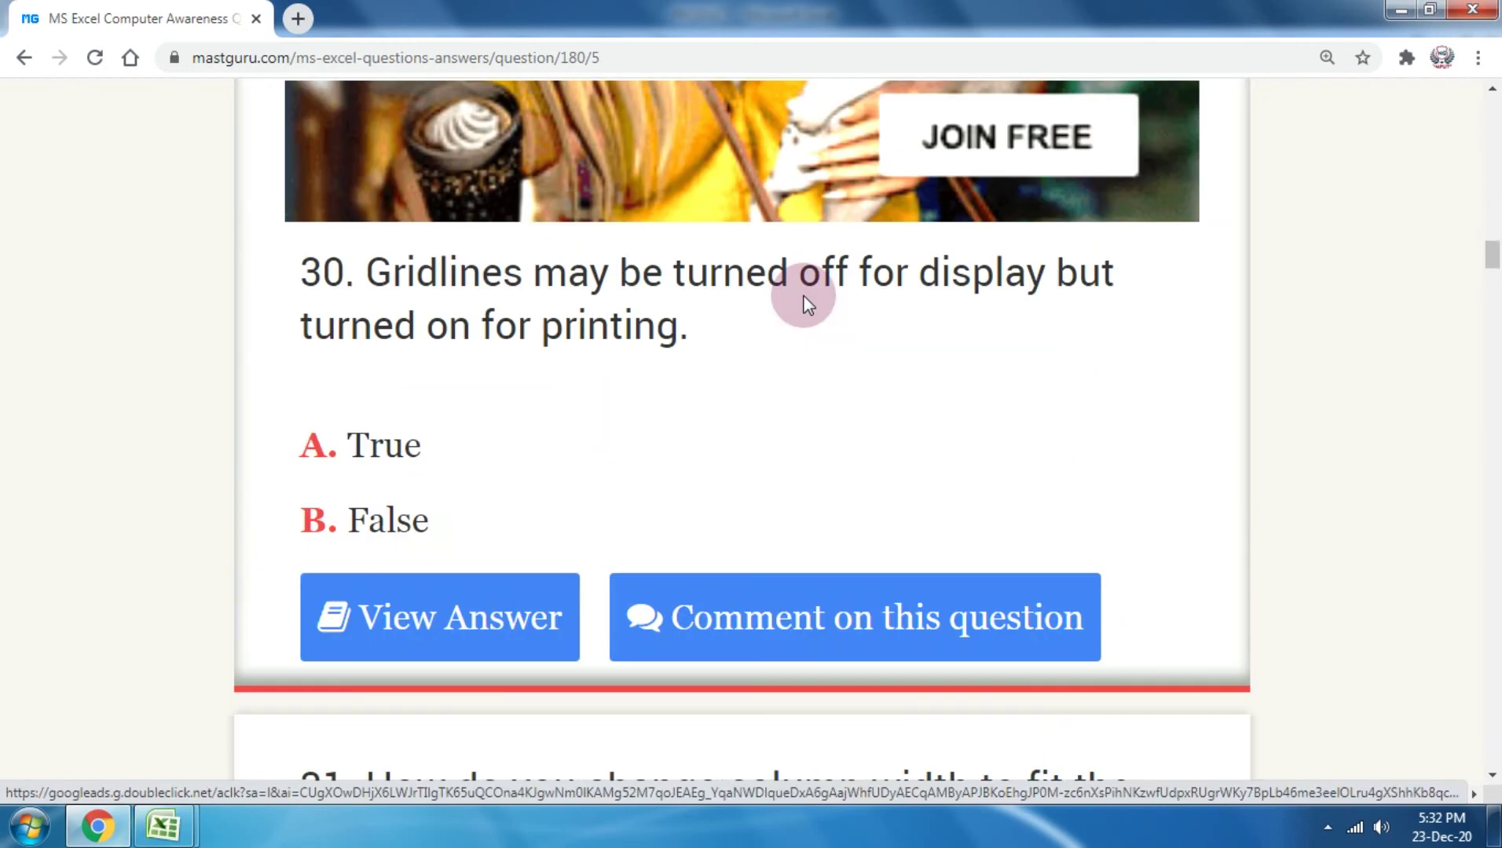
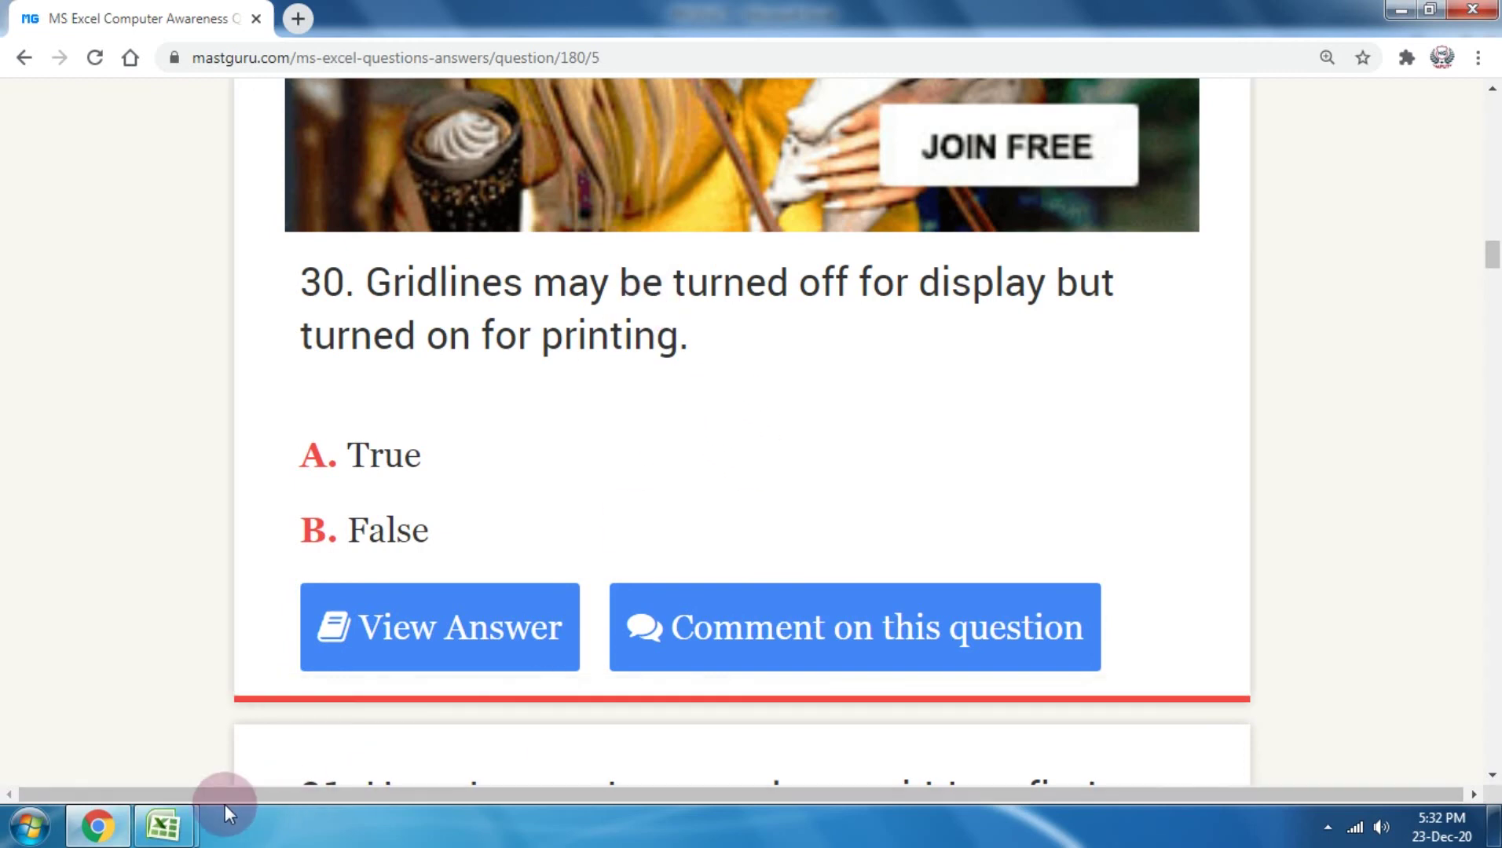
Step: Bring the PRODUCT workbook forward and hide Sheet1's gridlines from the View tab
{"action": "left_click", "coordinate": [163, 825]}
{"action": "left_click", "coordinate": [363, 668]}
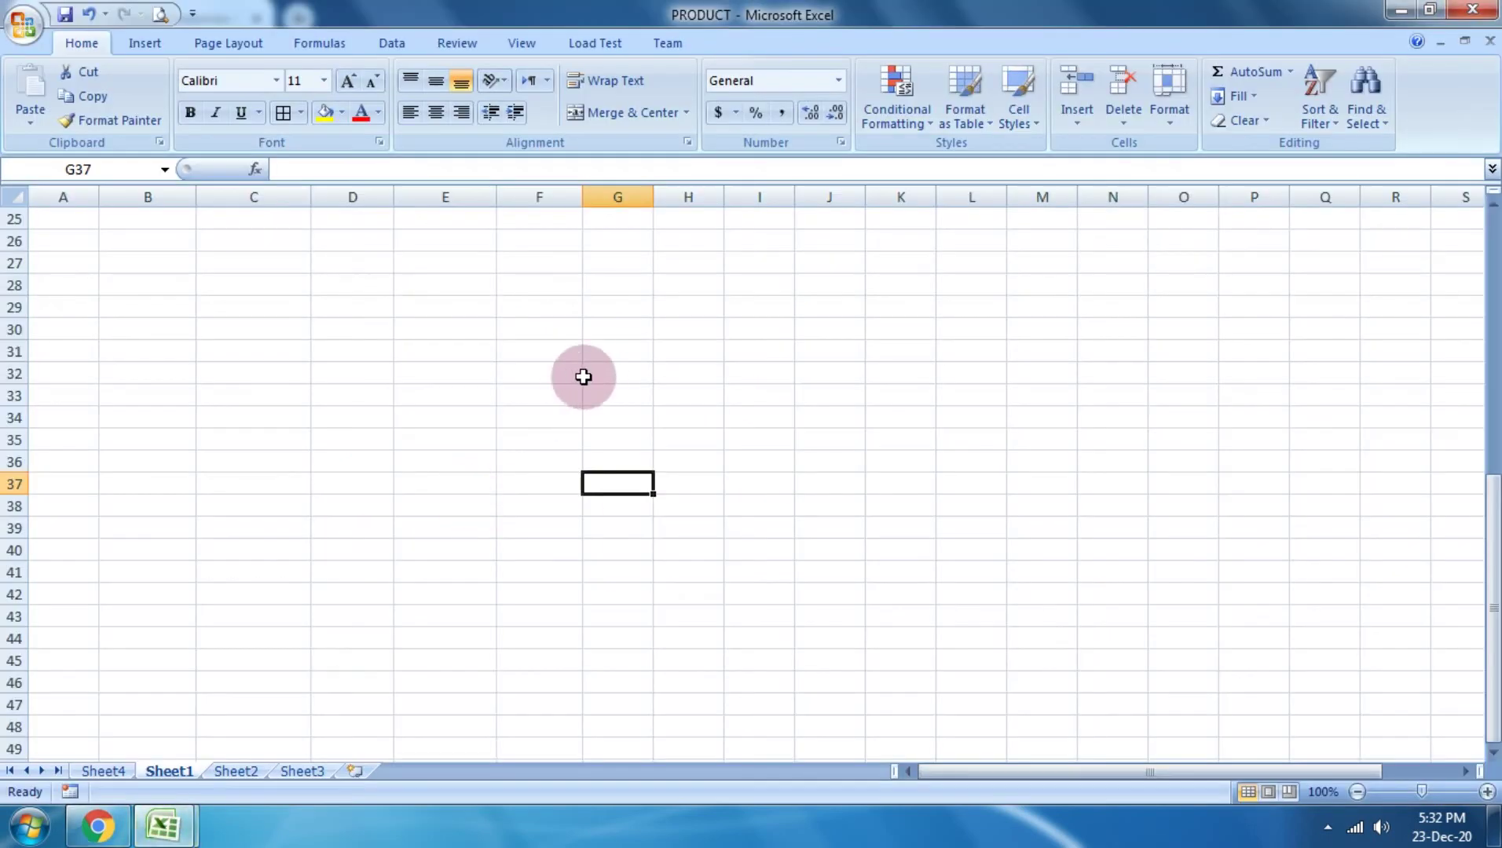
{"action": "left_click", "coordinate": [523, 39]}
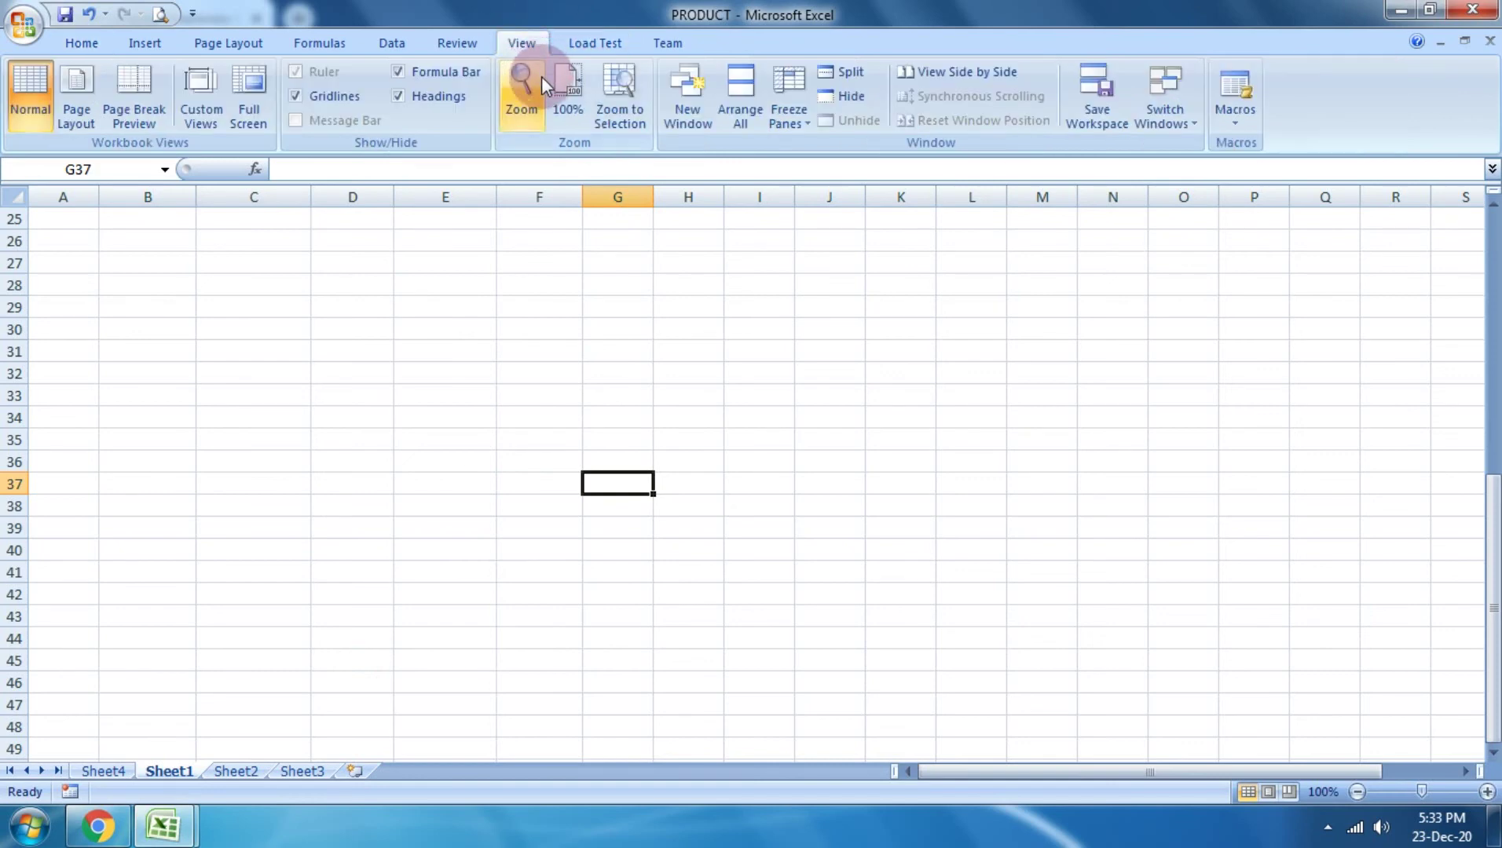
{"action": "left_click", "coordinate": [338, 98]}
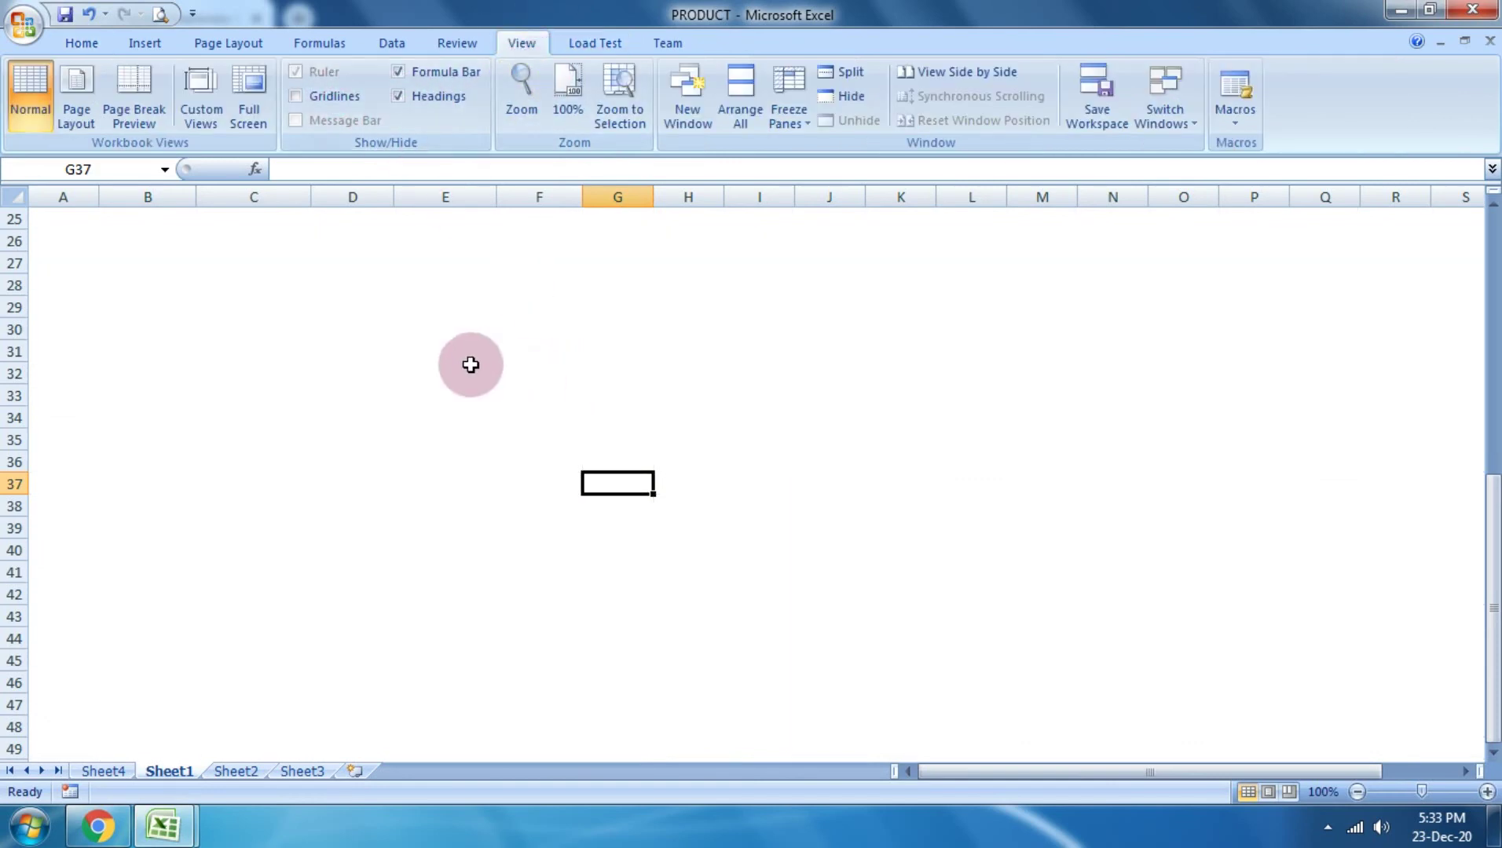
Step: Preview Sheet1's printout zoomed in, then close Print Preview
{"action": "left_click", "coordinate": [23, 23]}
{"action": "mouse_move", "coordinate": [68, 268]}
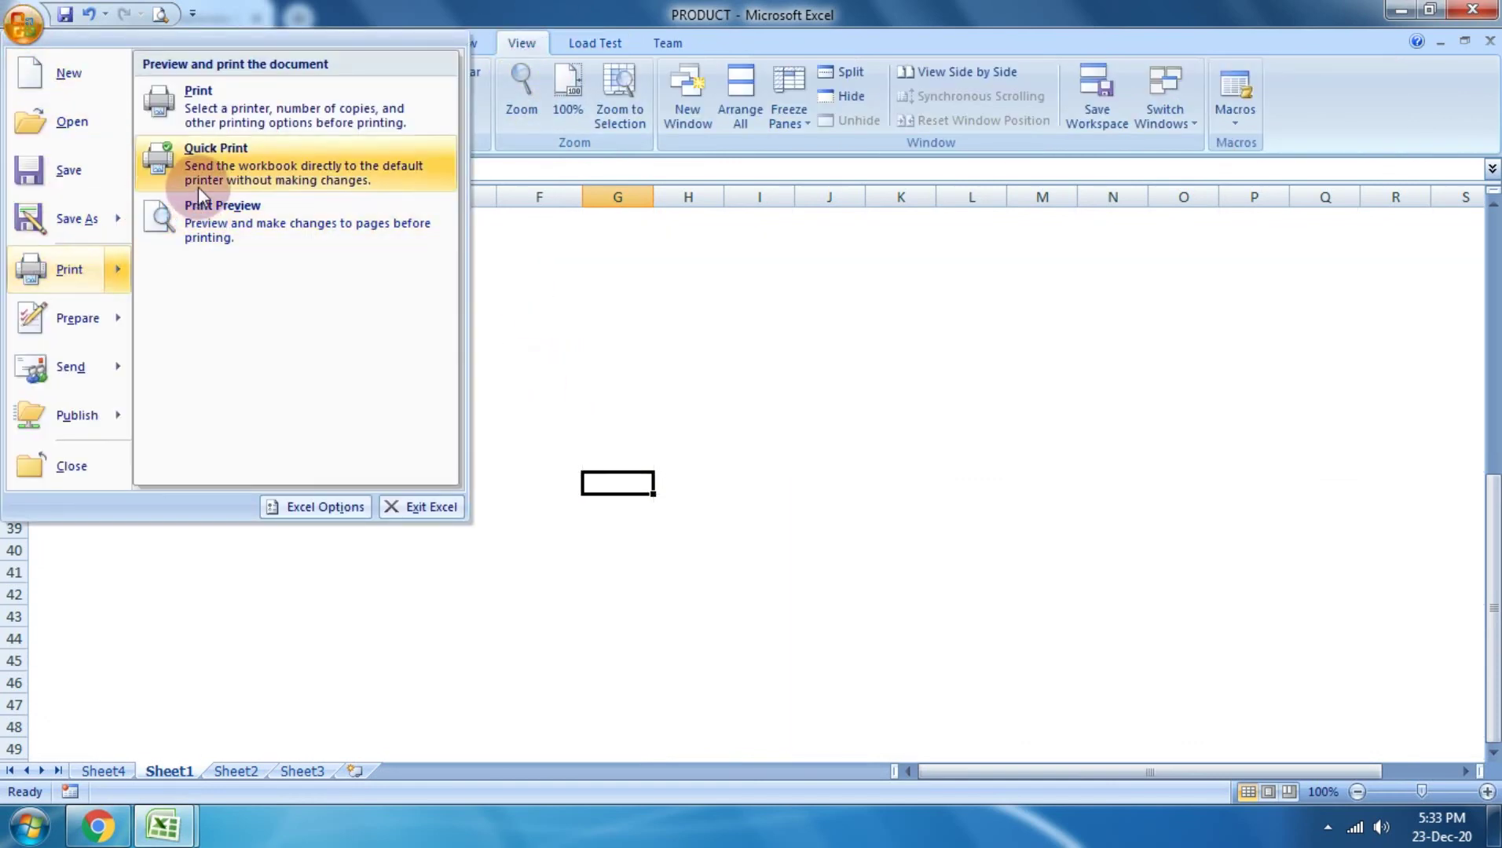
{"action": "left_click", "coordinate": [223, 241]}
{"action": "left_click", "coordinate": [603, 413]}
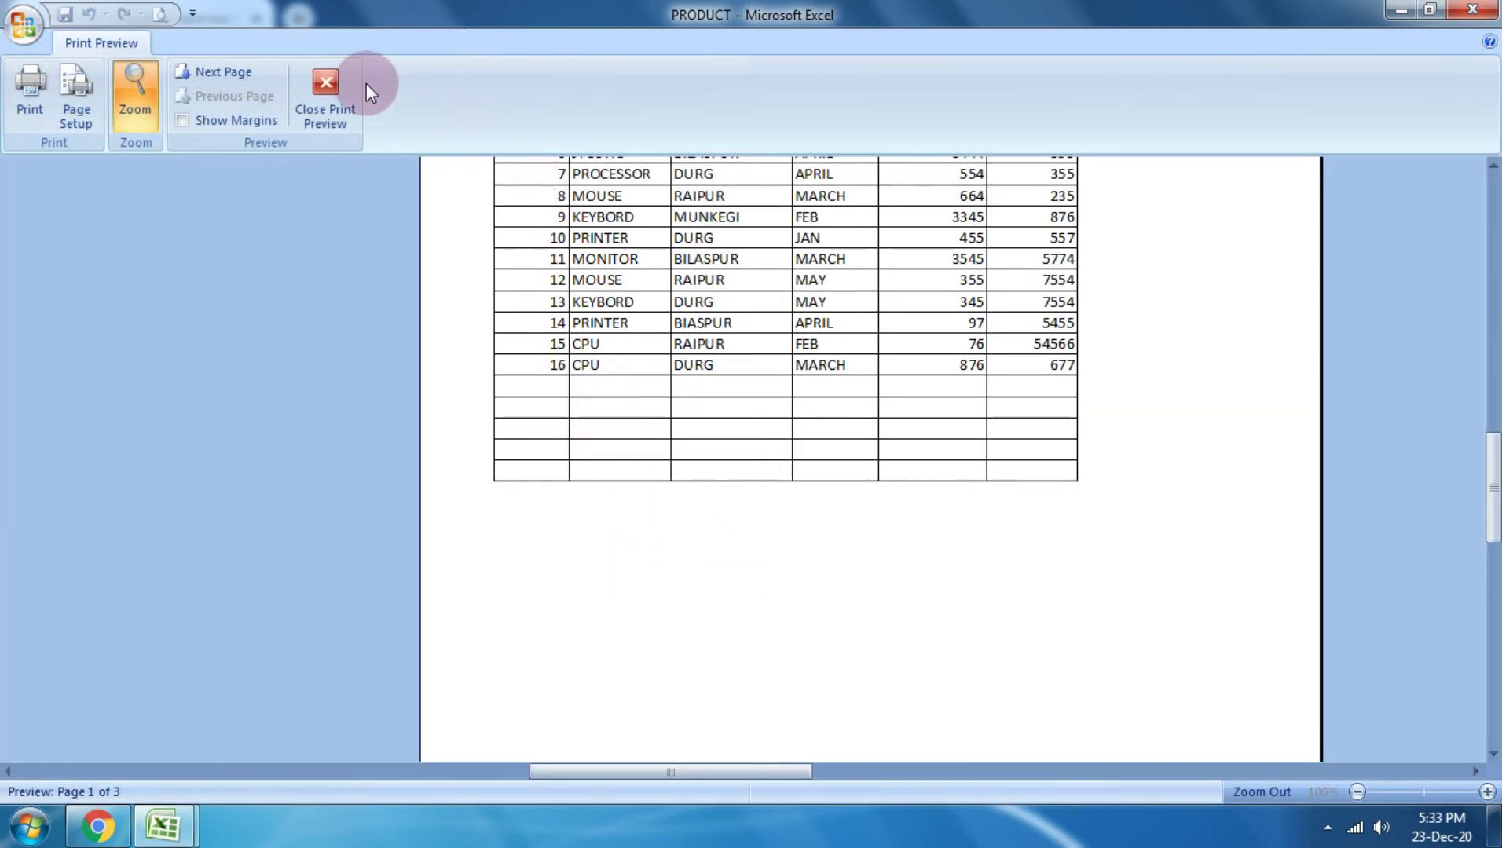
{"action": "left_click", "coordinate": [346, 90]}
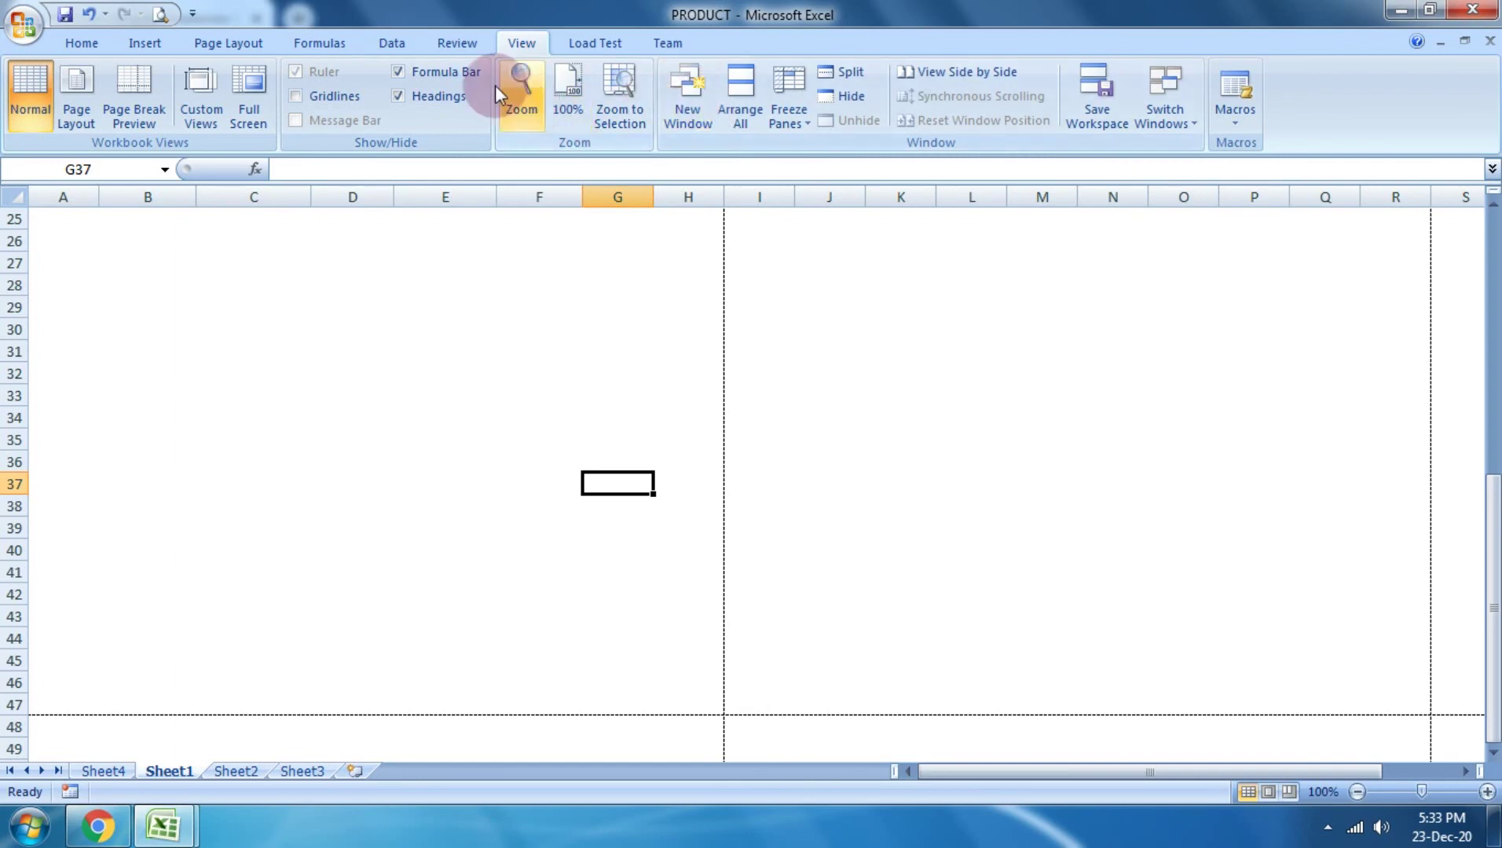
Step: Tick Gridlines Print on the Page Layout tab and open Print Preview
{"action": "left_click", "coordinate": [237, 49]}
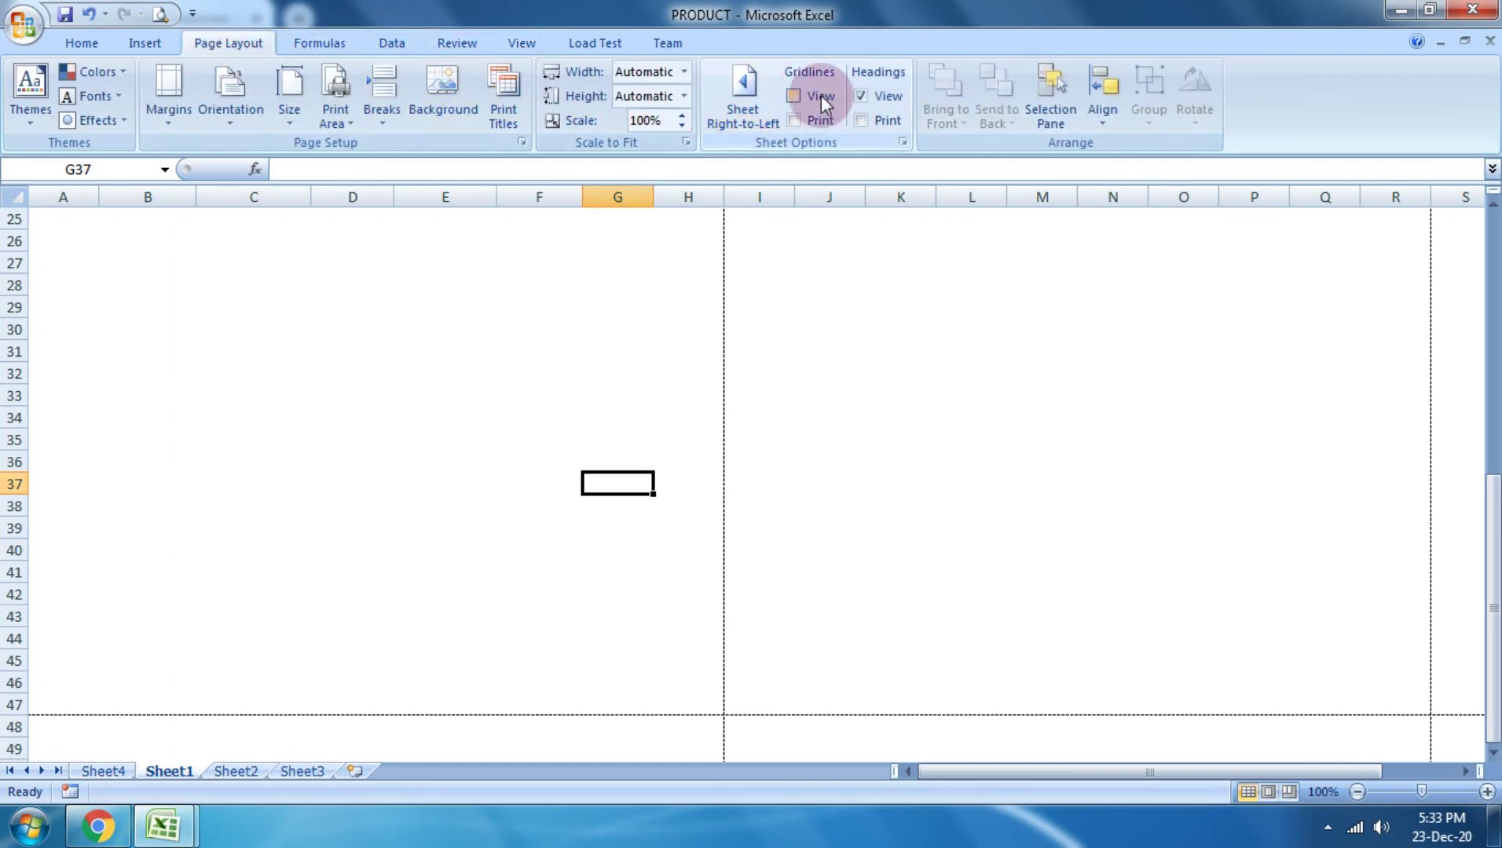
{"action": "left_click", "coordinate": [820, 118]}
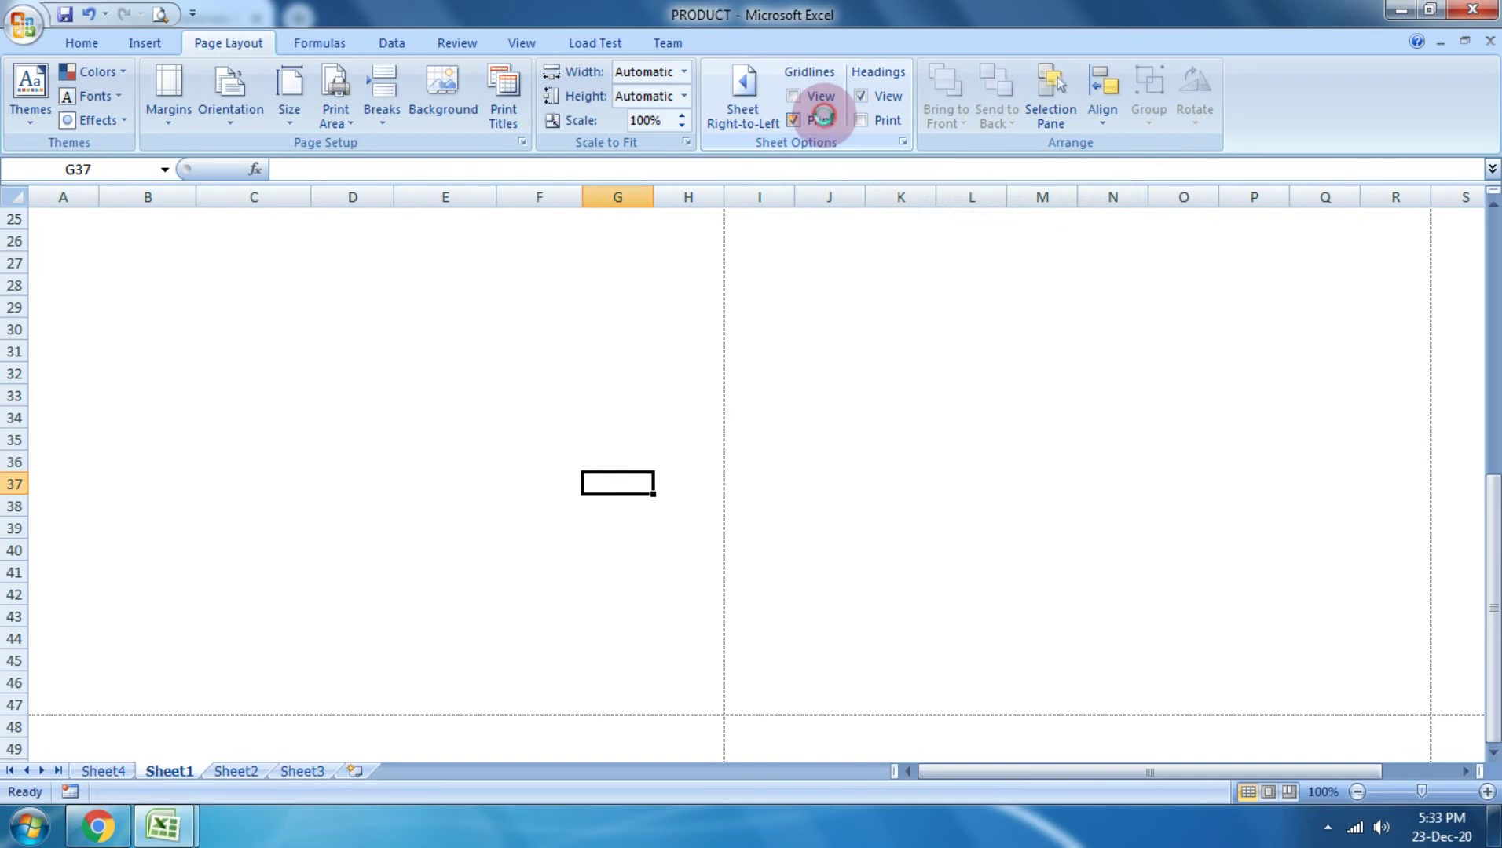
{"action": "left_click", "coordinate": [23, 23]}
{"action": "mouse_move", "coordinate": [69, 269]}
{"action": "left_click", "coordinate": [215, 205]}
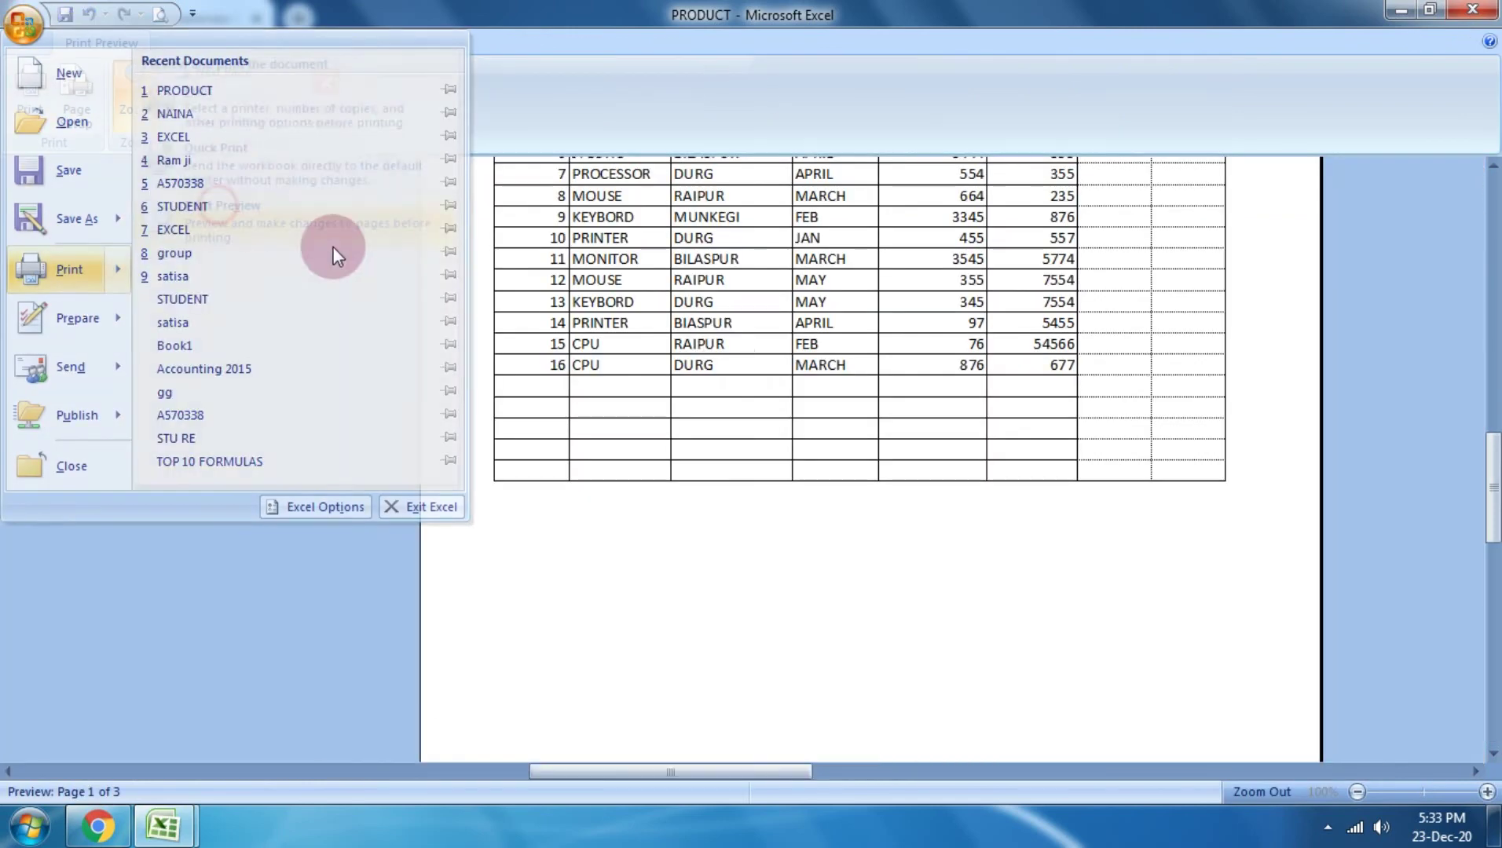
Step: Zoom in to check the printed gridlines, close the preview and return to the quiz
{"action": "left_click", "coordinate": [755, 392]}
{"action": "scroll", "coordinate": [883, 519], "scroll_direction": "up", "scroll_amount": 3}
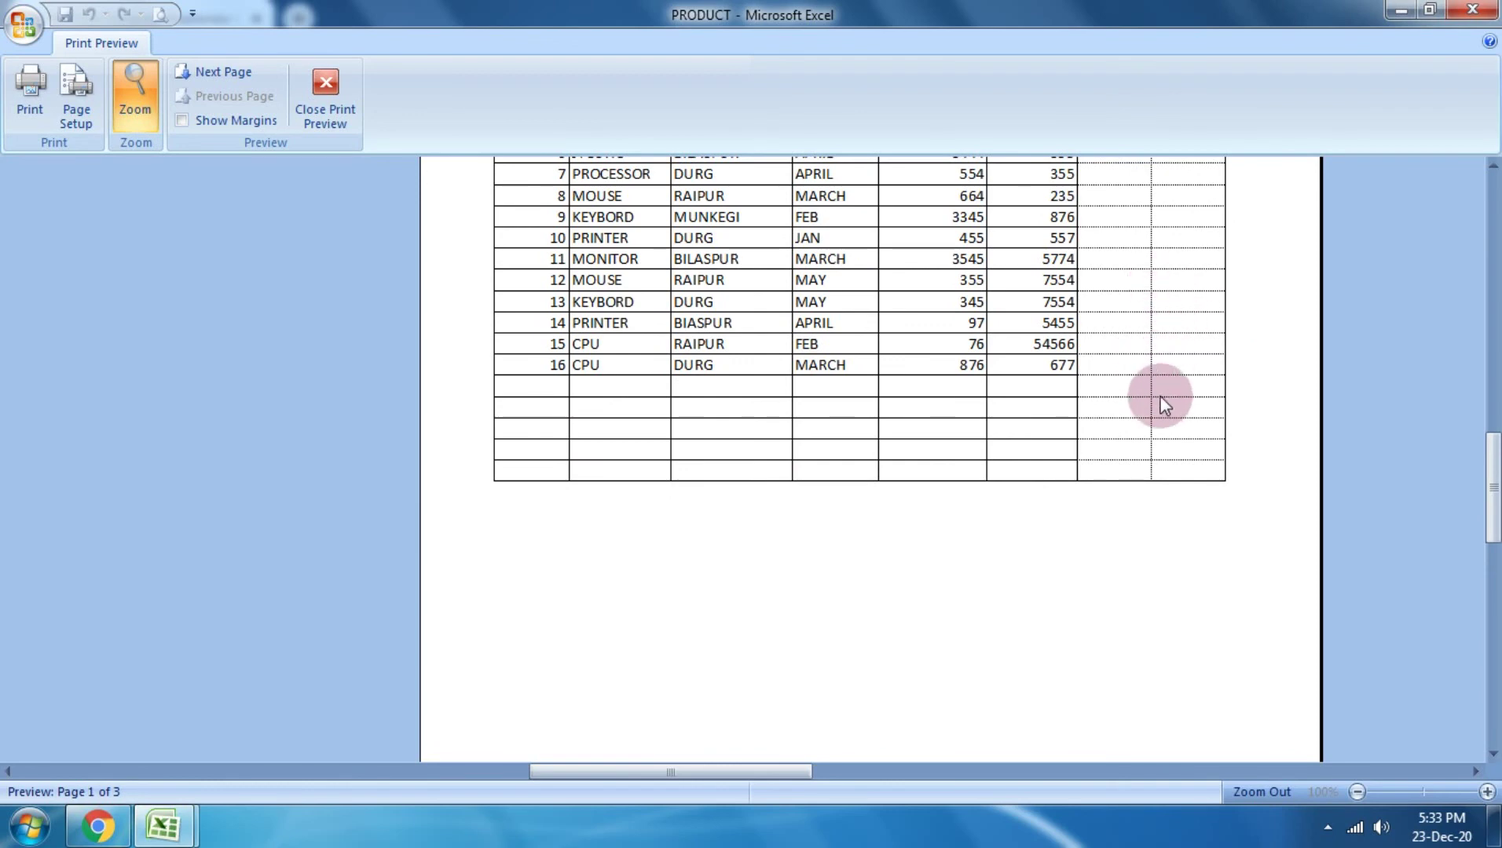
{"action": "scroll", "coordinate": [1155, 361], "scroll_direction": "up", "scroll_amount": 2}
{"action": "left_click", "coordinate": [321, 87]}
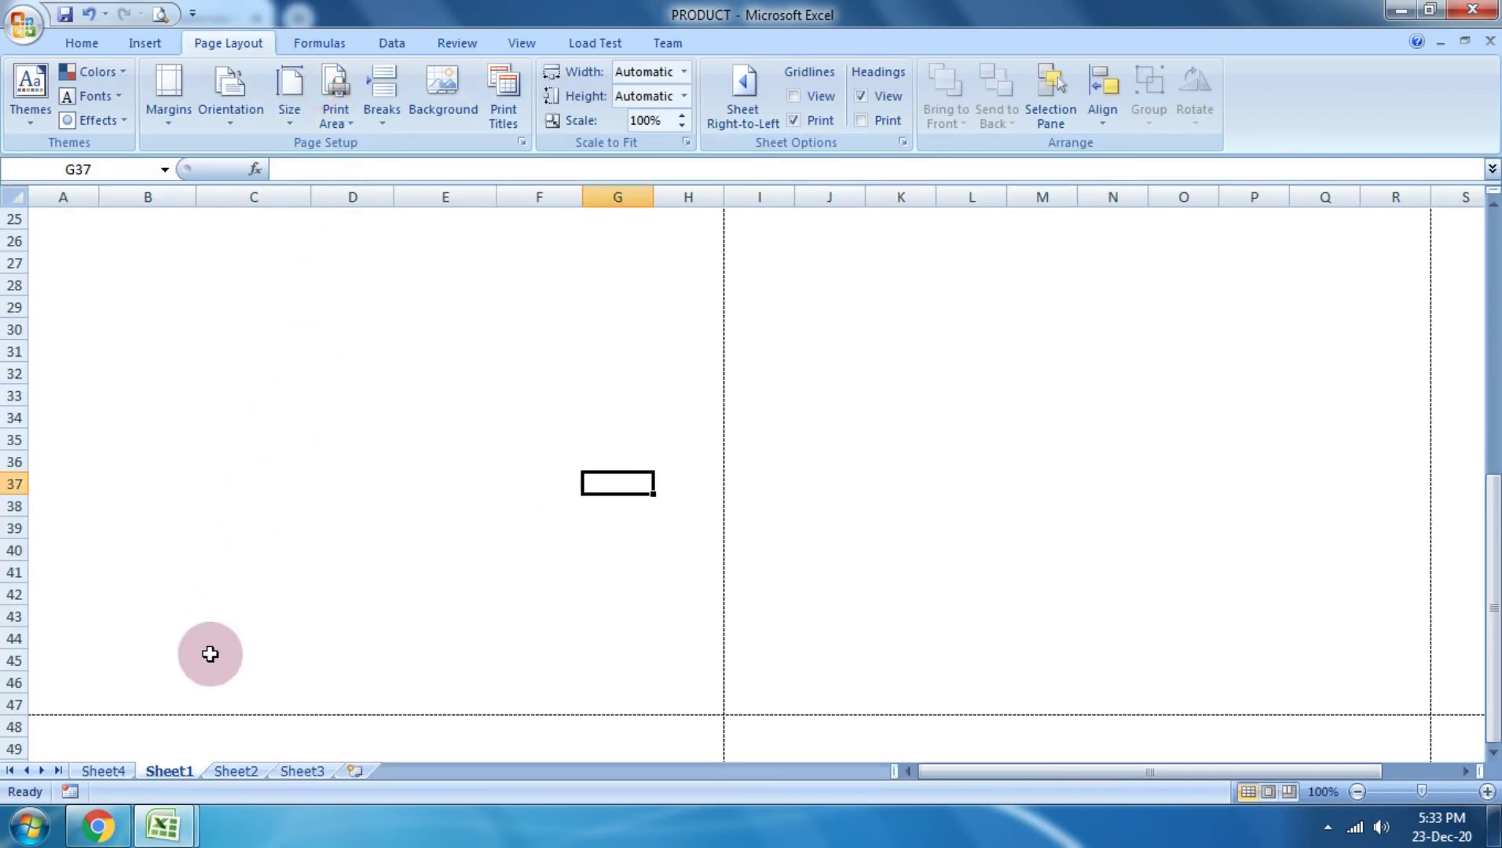
{"action": "left_click", "coordinate": [97, 825]}
Step: Scroll the quiz down to question 31 about fitting column width to its contents
{"action": "left_click_drag", "start_coordinate": [388, 492], "coordinate": [262, 439]}
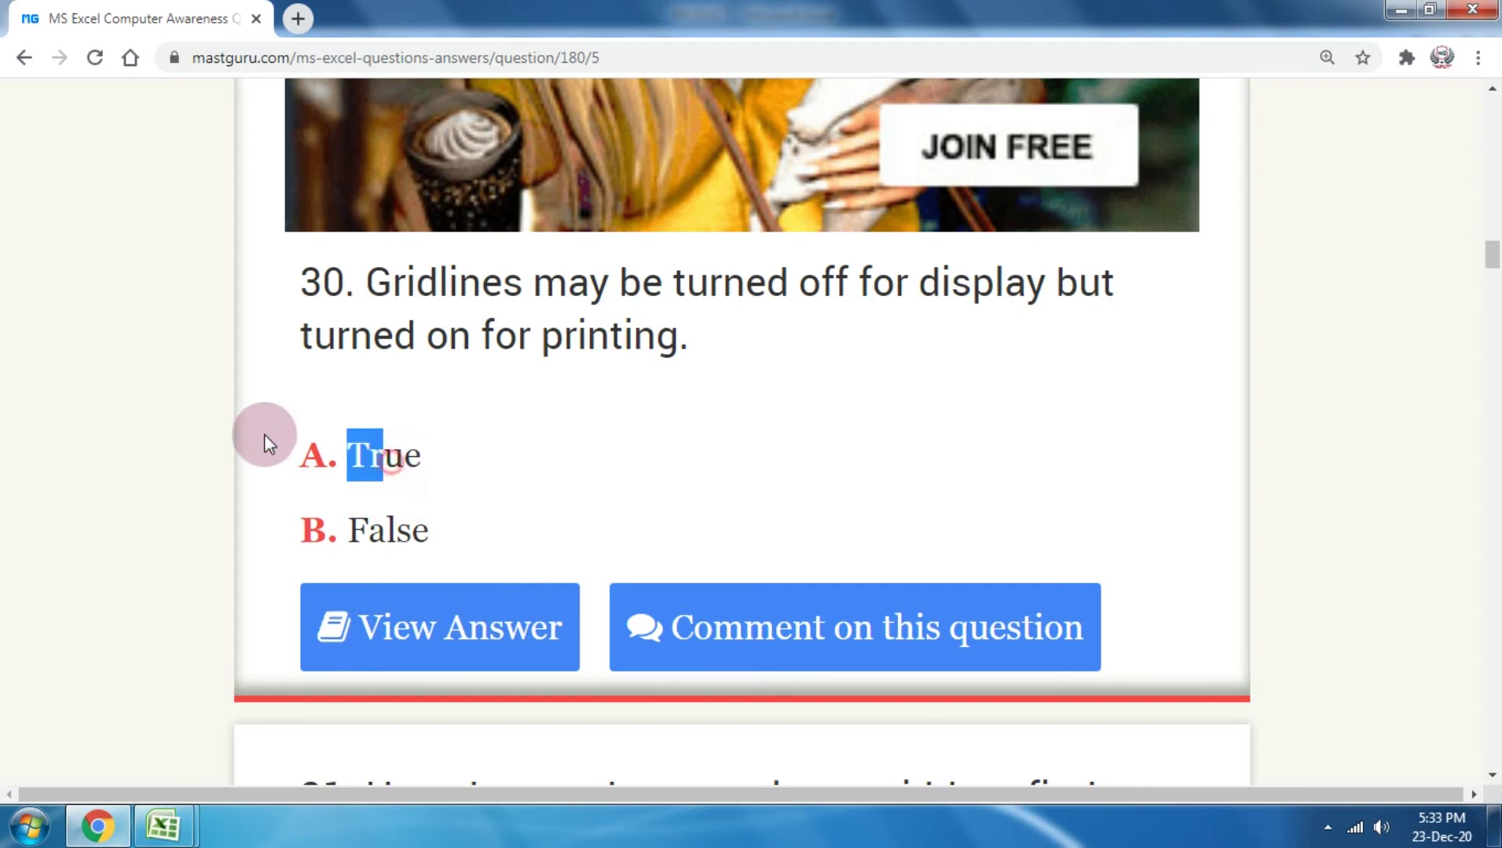
{"action": "scroll", "coordinate": [541, 416], "scroll_direction": "down", "scroll_amount": 2}
{"action": "scroll", "coordinate": [541, 416], "scroll_direction": "down", "scroll_amount": 6}
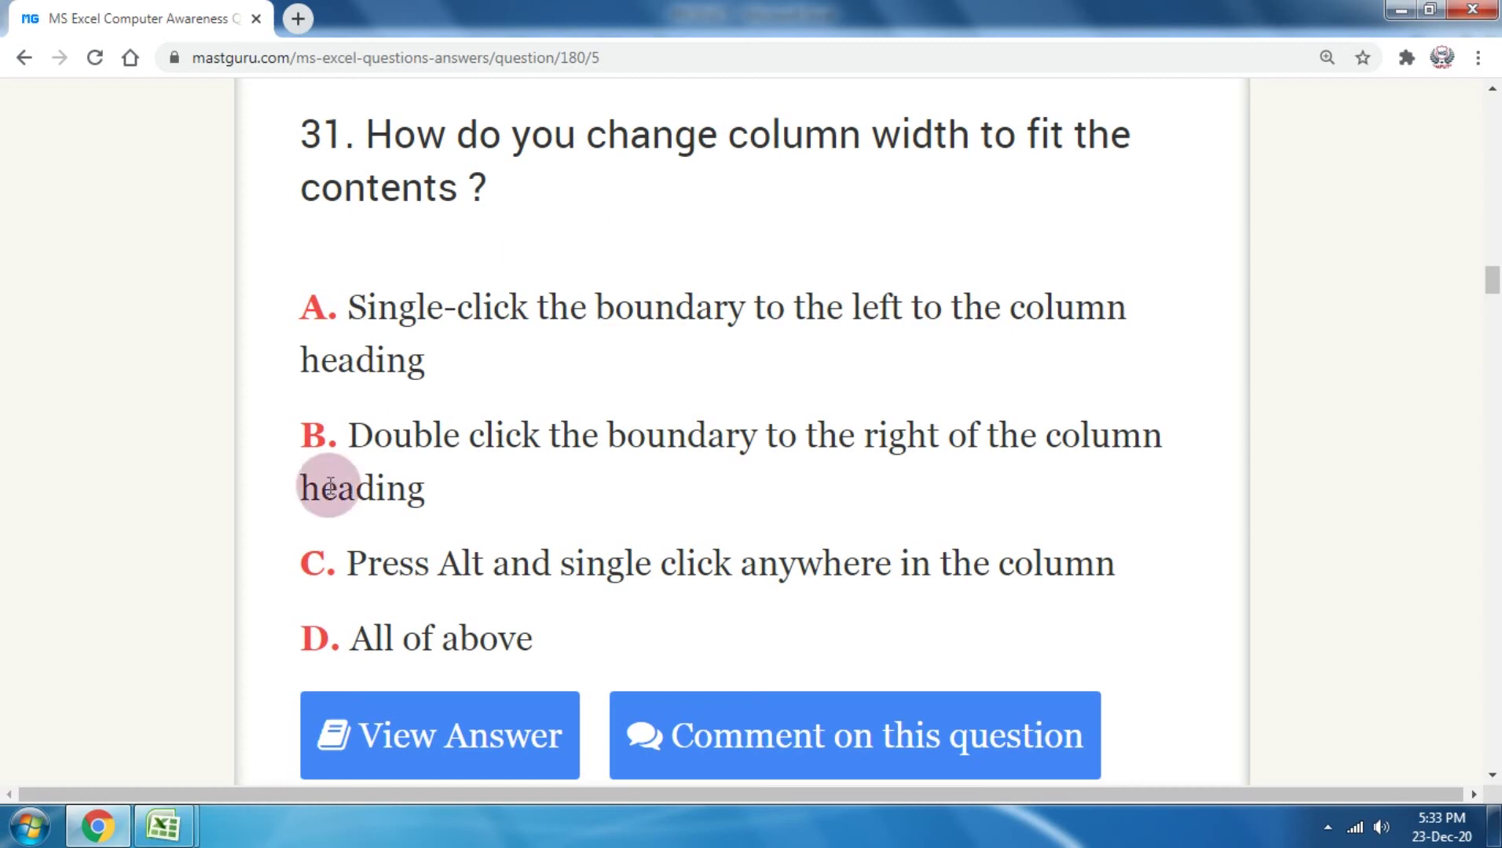
{"action": "left_click", "coordinate": [161, 825]}
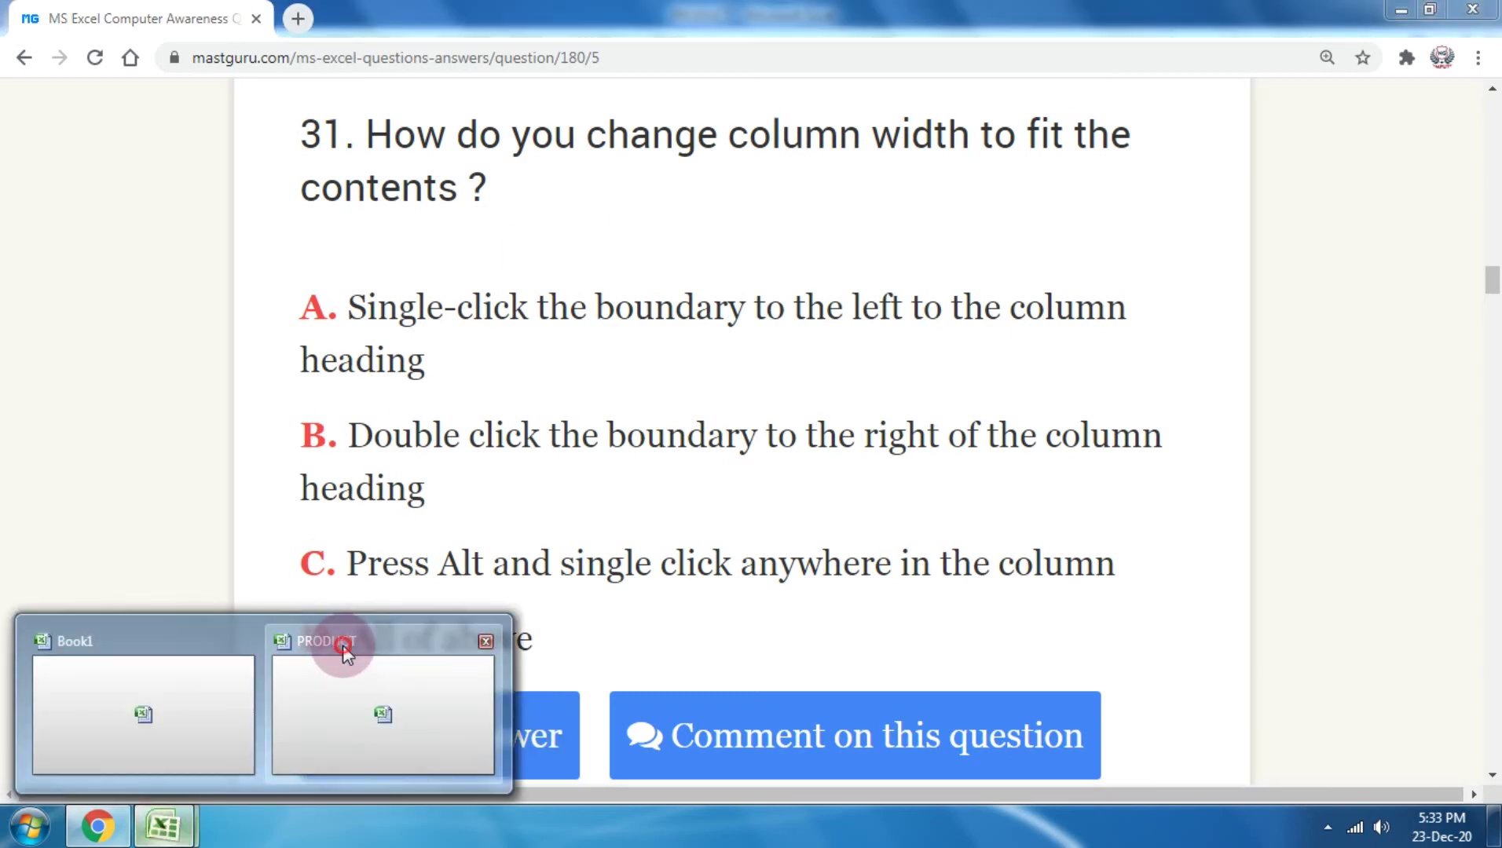
Step: Enter 'computer educations' in Sheet2's cell G1 of PRODUCT, reselect G1, and go back to the quiz
{"action": "left_click", "coordinate": [342, 644]}
{"action": "left_click", "coordinate": [259, 770]}
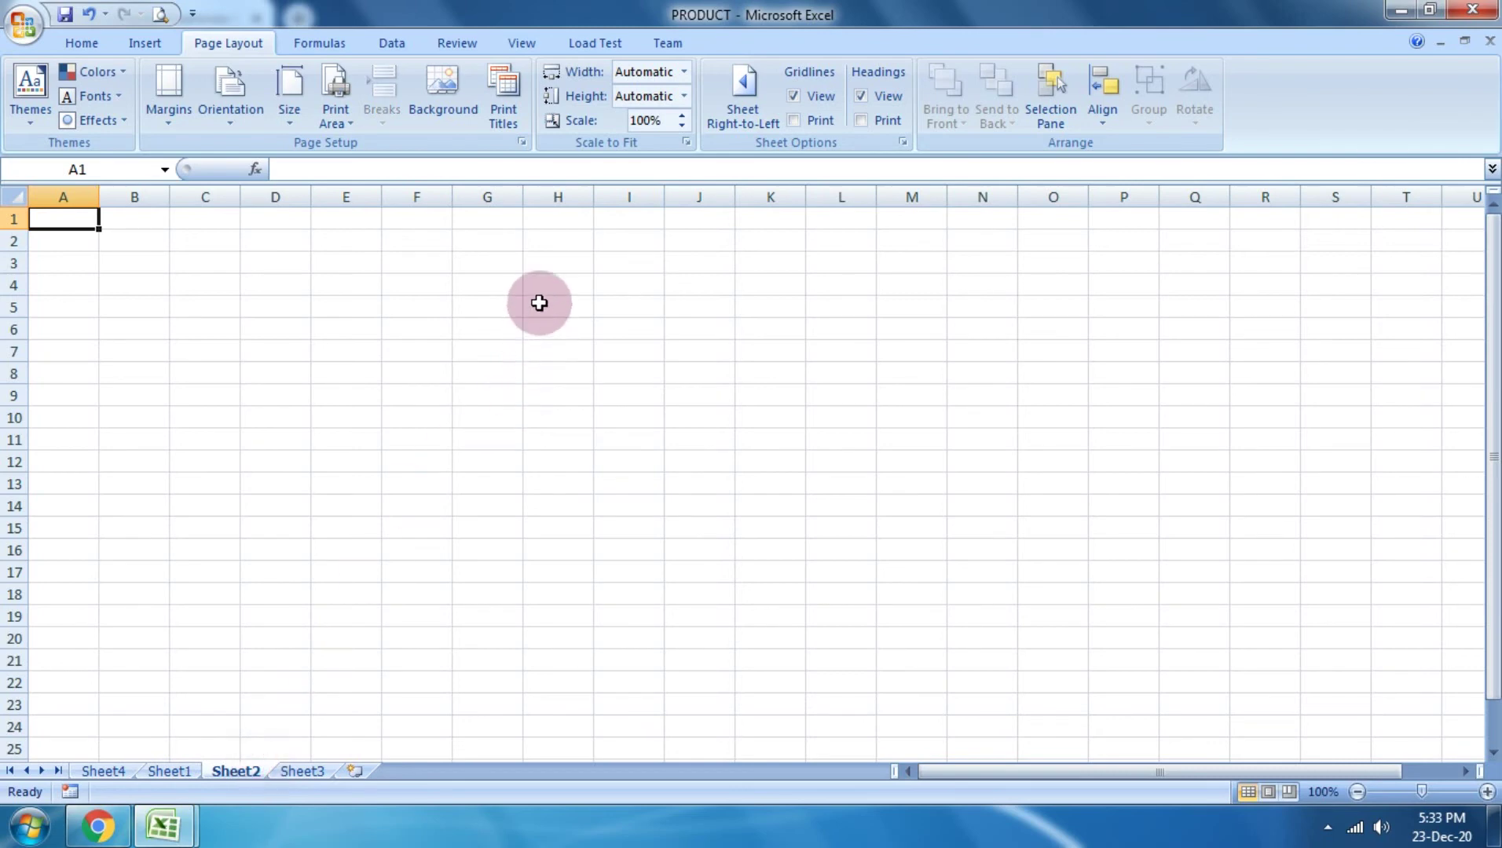
{"action": "left_click", "coordinate": [493, 219]}
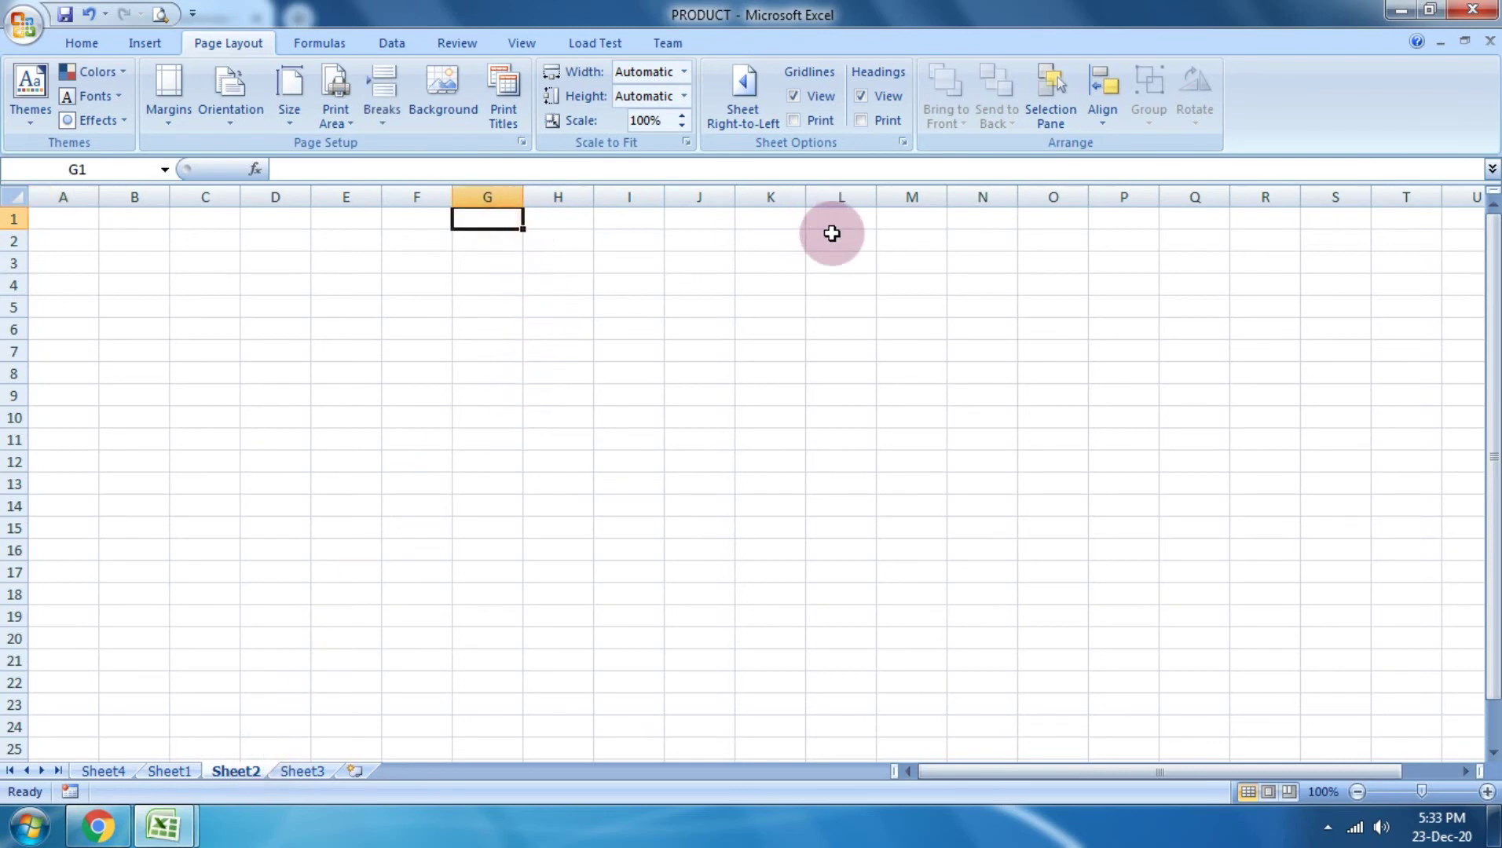
{"action": "type", "text": "computer edu"}
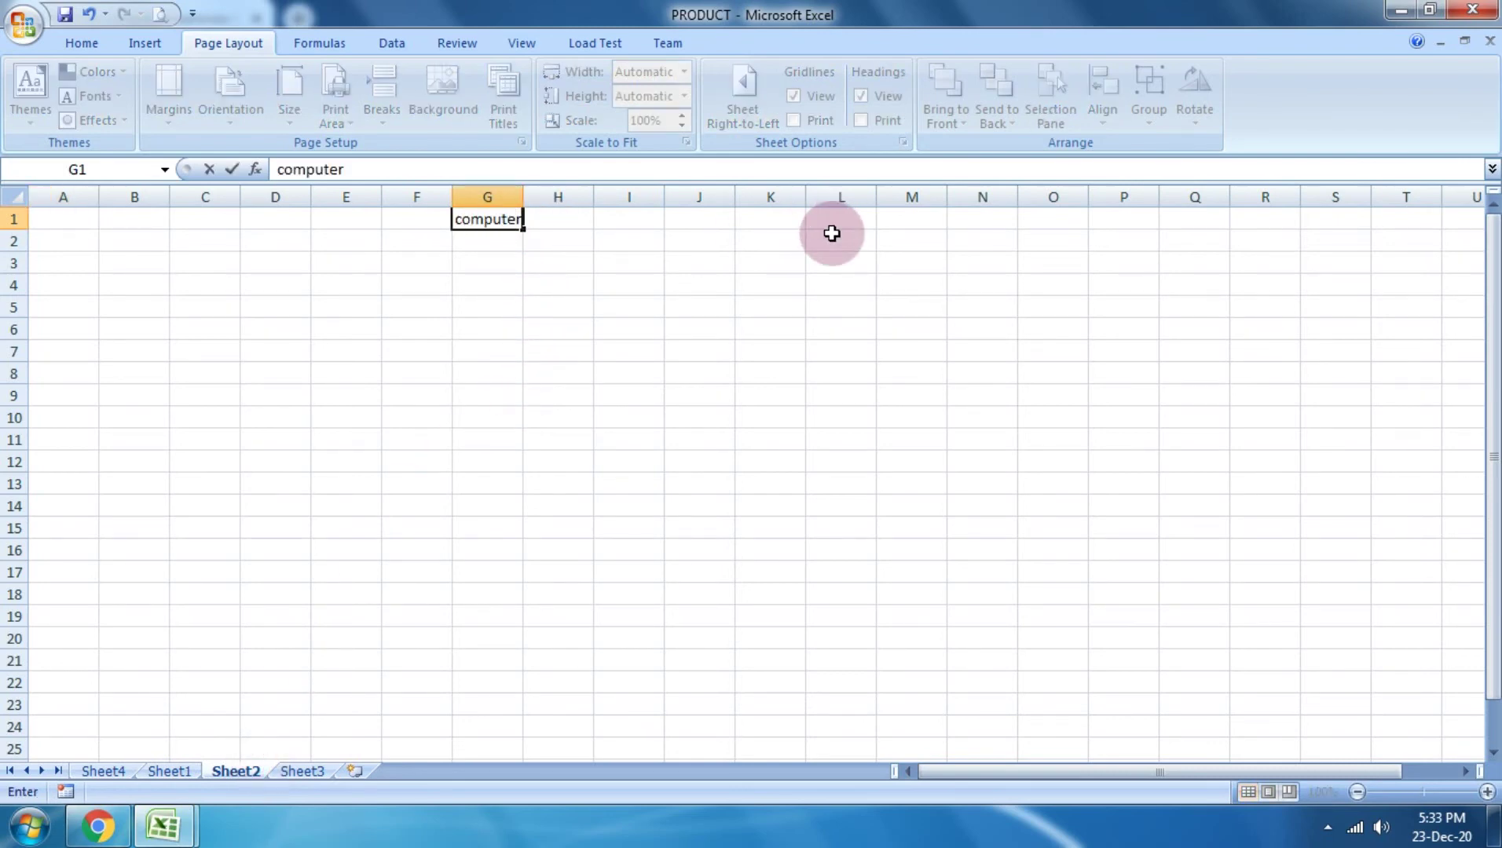
{"action": "type", "text": "cations"}
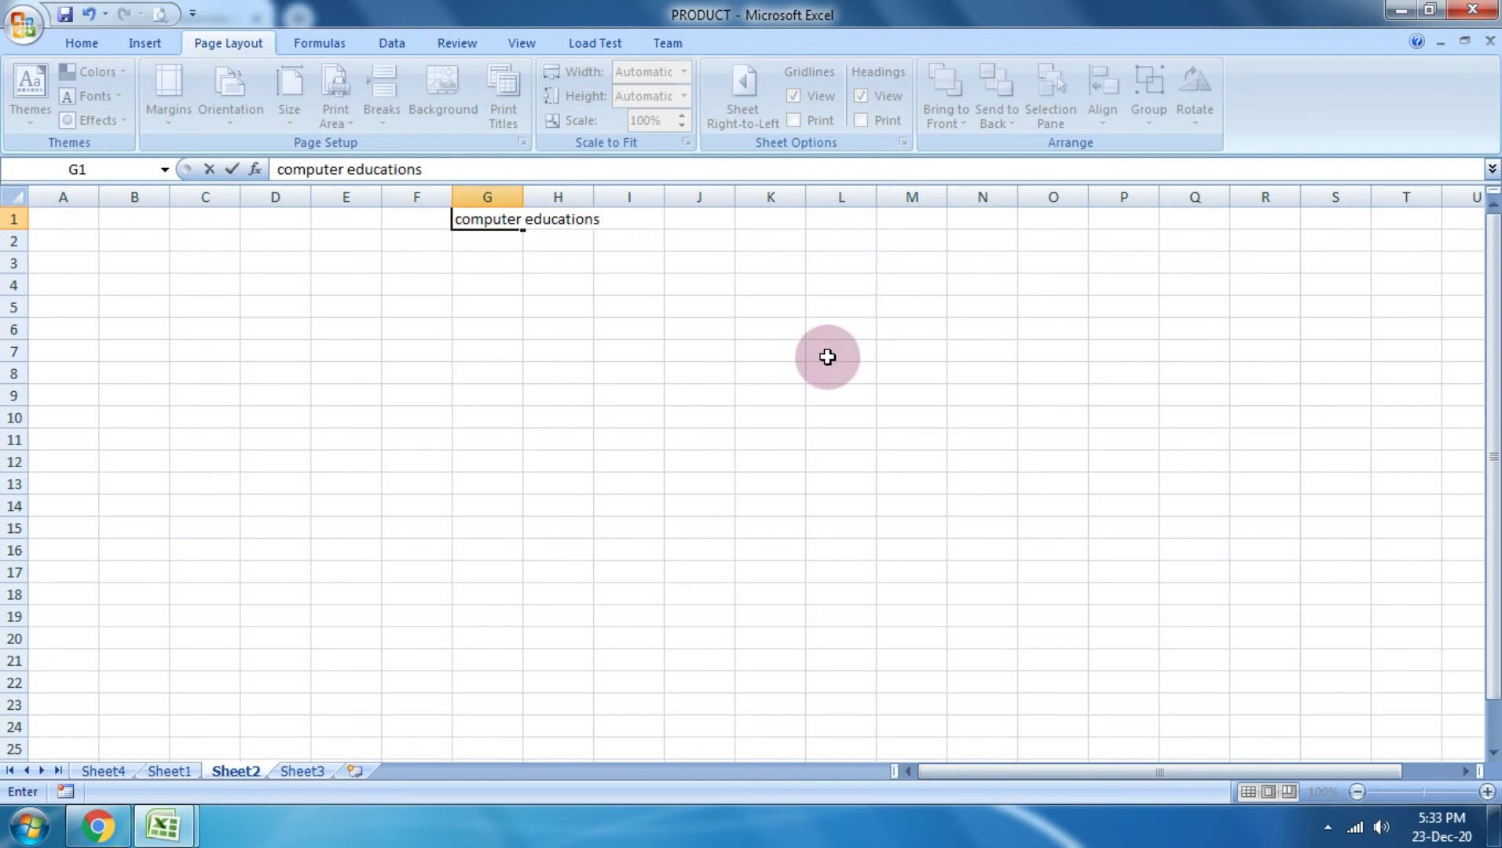
{"action": "left_click", "coordinate": [826, 354]}
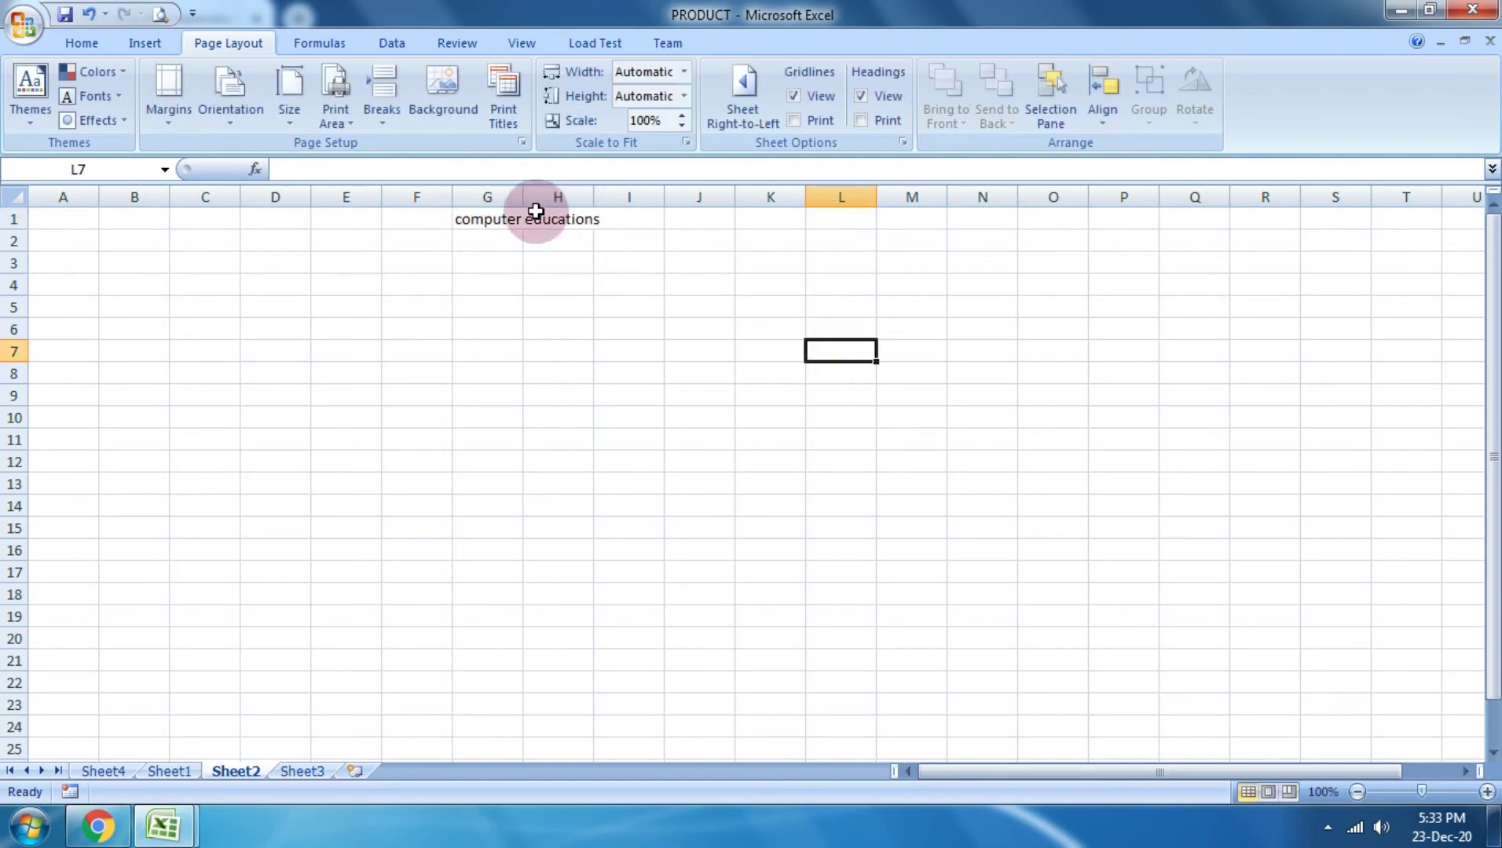
{"action": "left_click", "coordinate": [508, 212]}
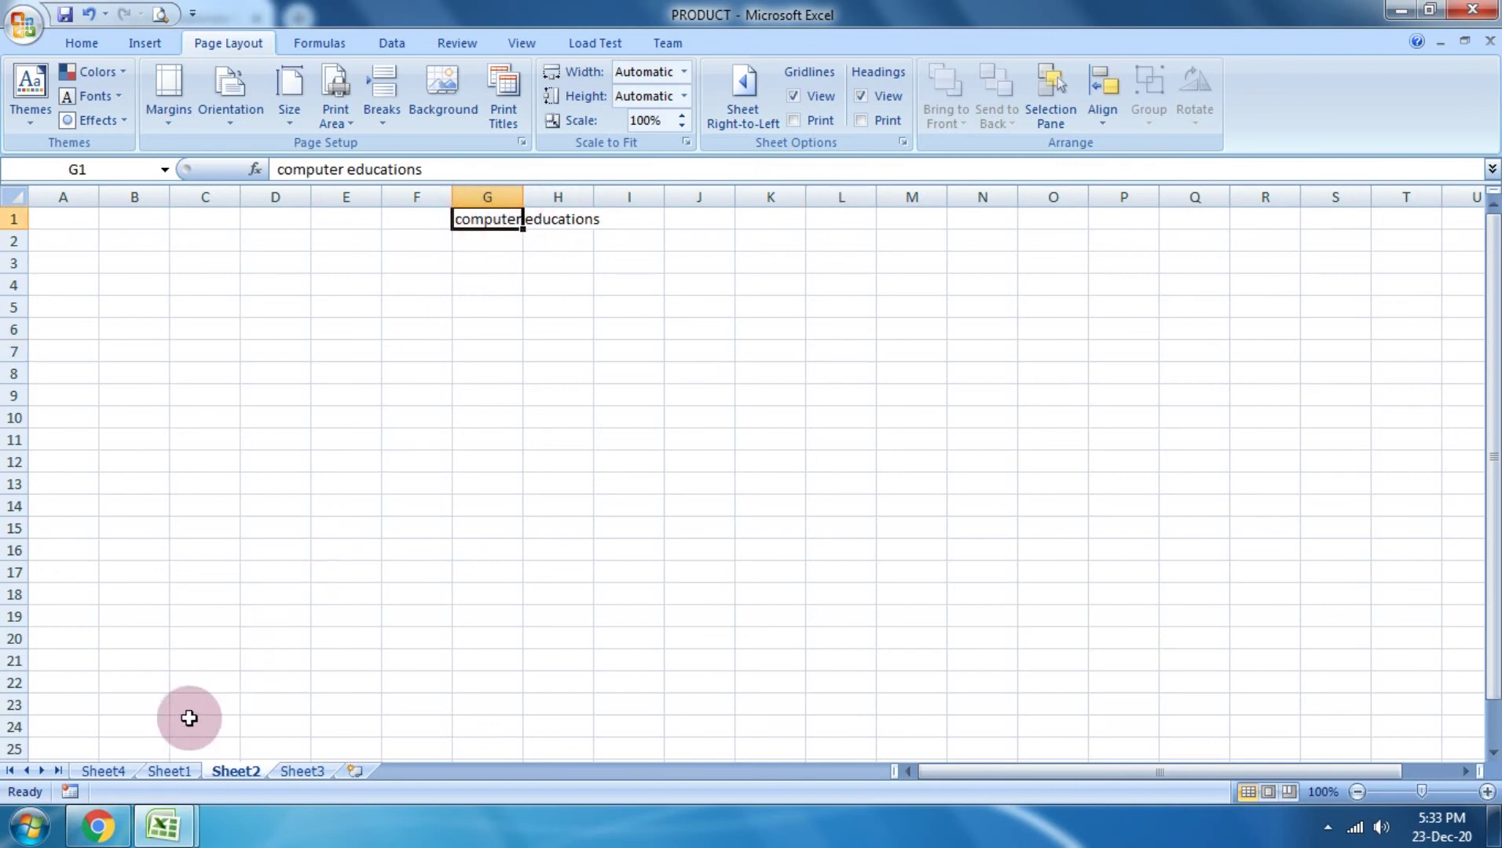
{"action": "left_click", "coordinate": [109, 823]}
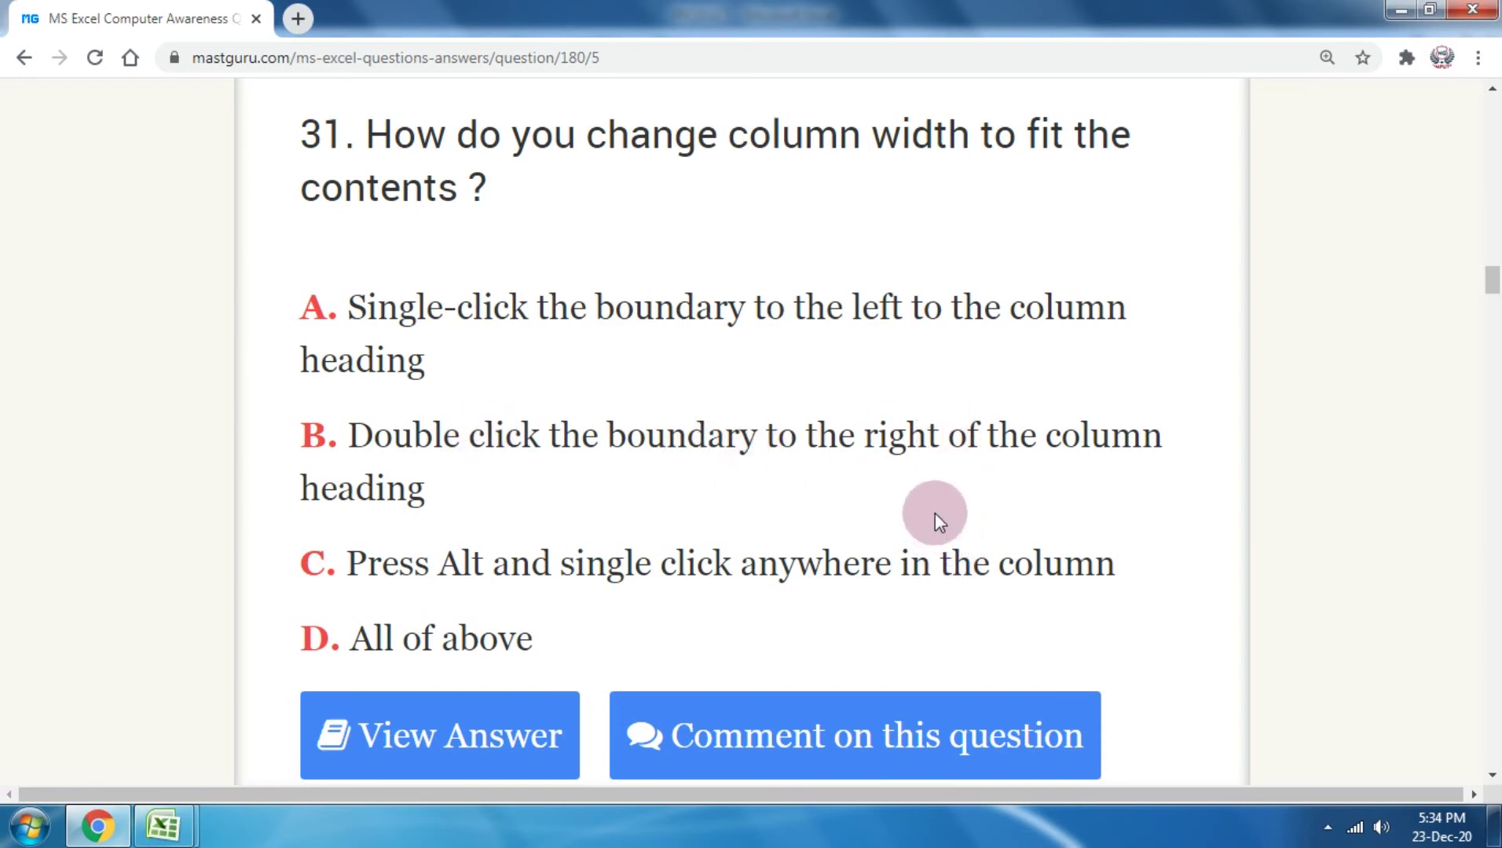
Step: AutoFit Sheet2's column G to 'computer educations' by double-clicking its right header border
{"action": "mouse_move", "coordinate": [164, 827]}
{"action": "left_click", "coordinate": [306, 640]}
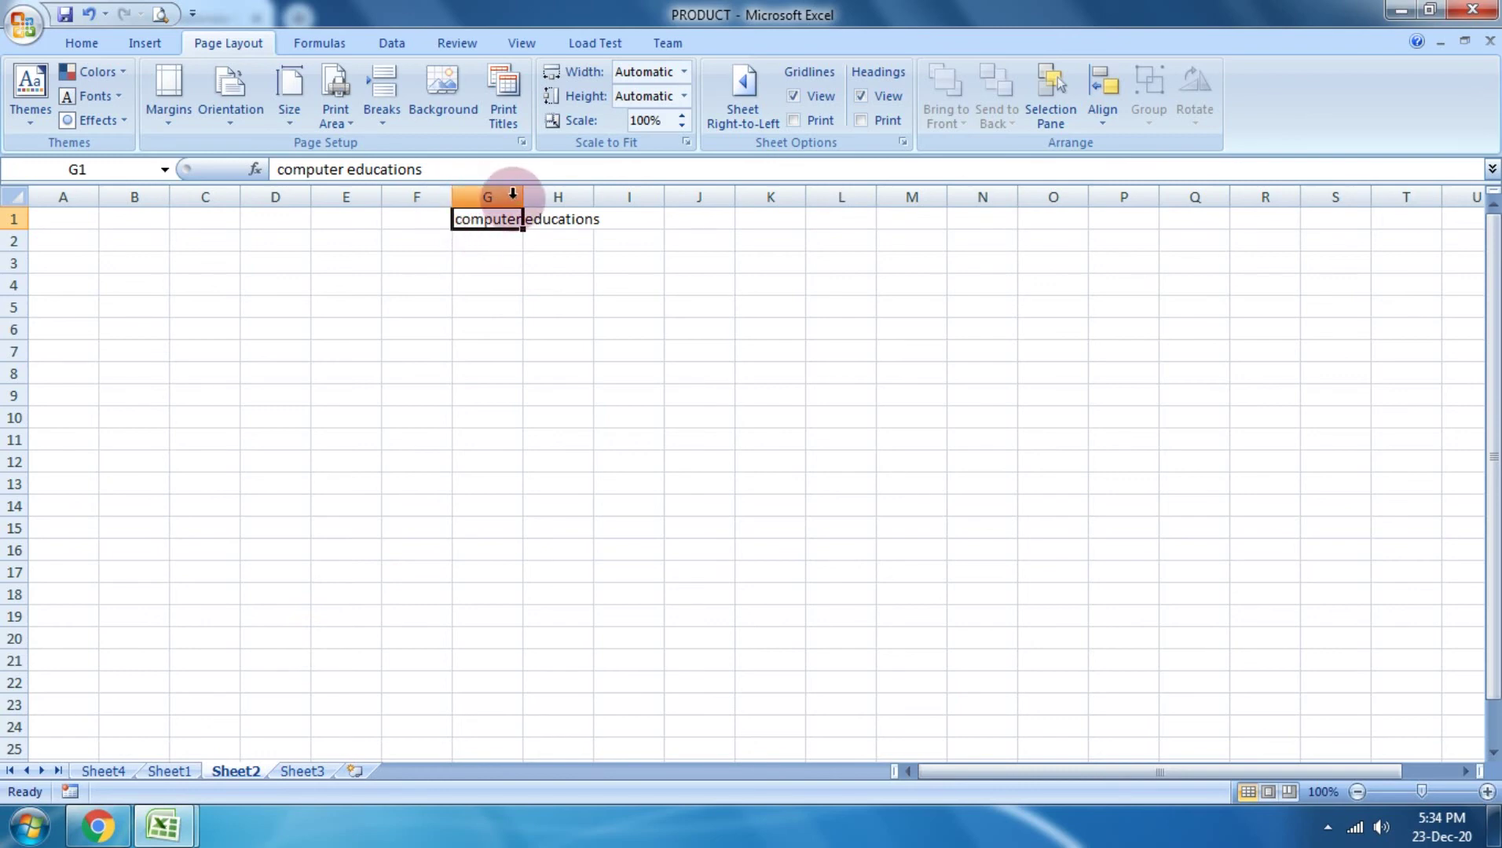
{"action": "left_click", "coordinate": [110, 821]}
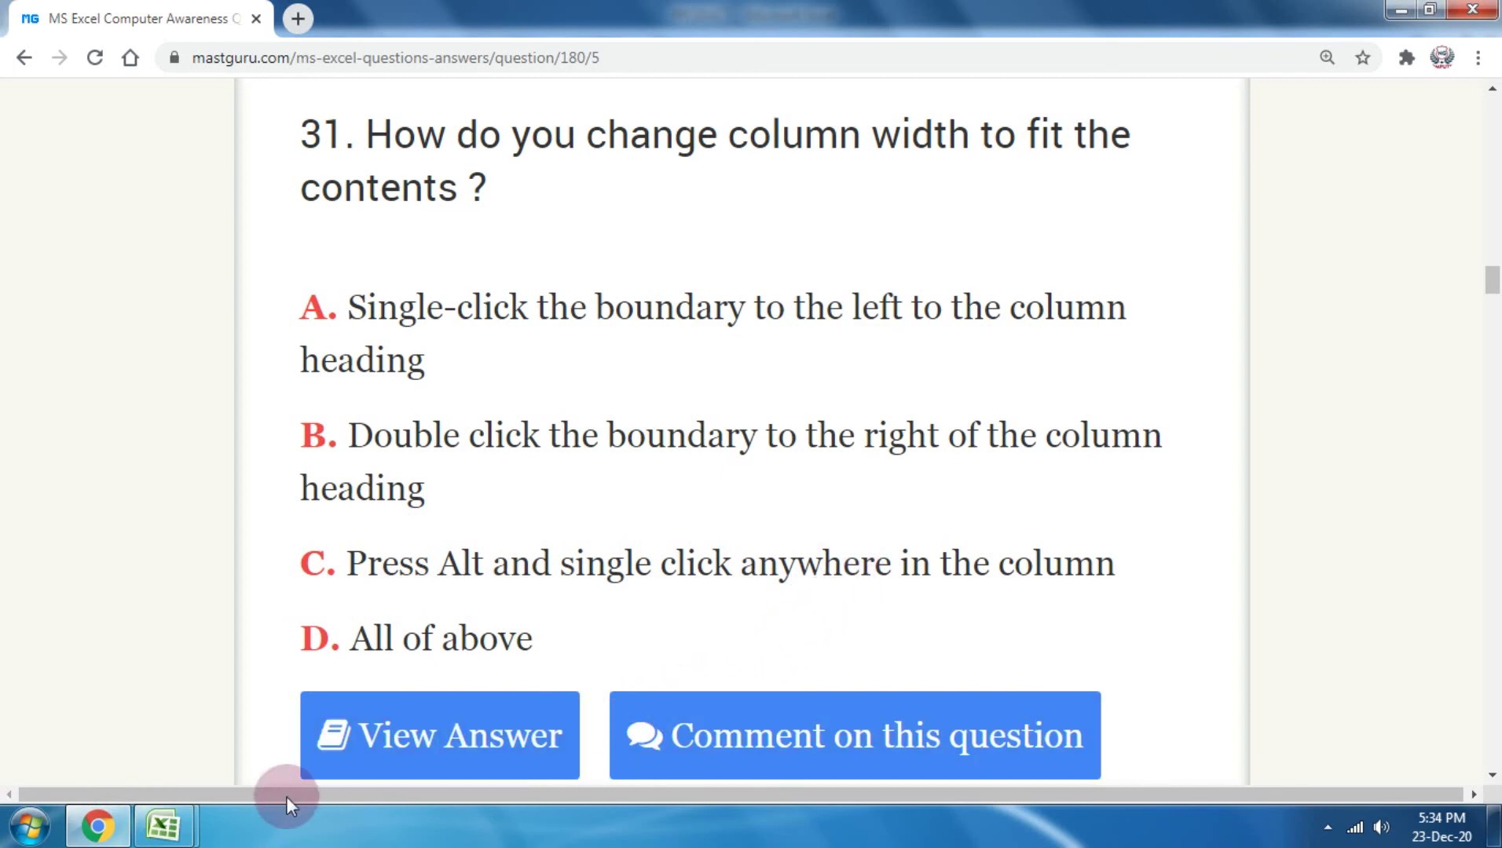
{"action": "left_click", "coordinate": [425, 691]}
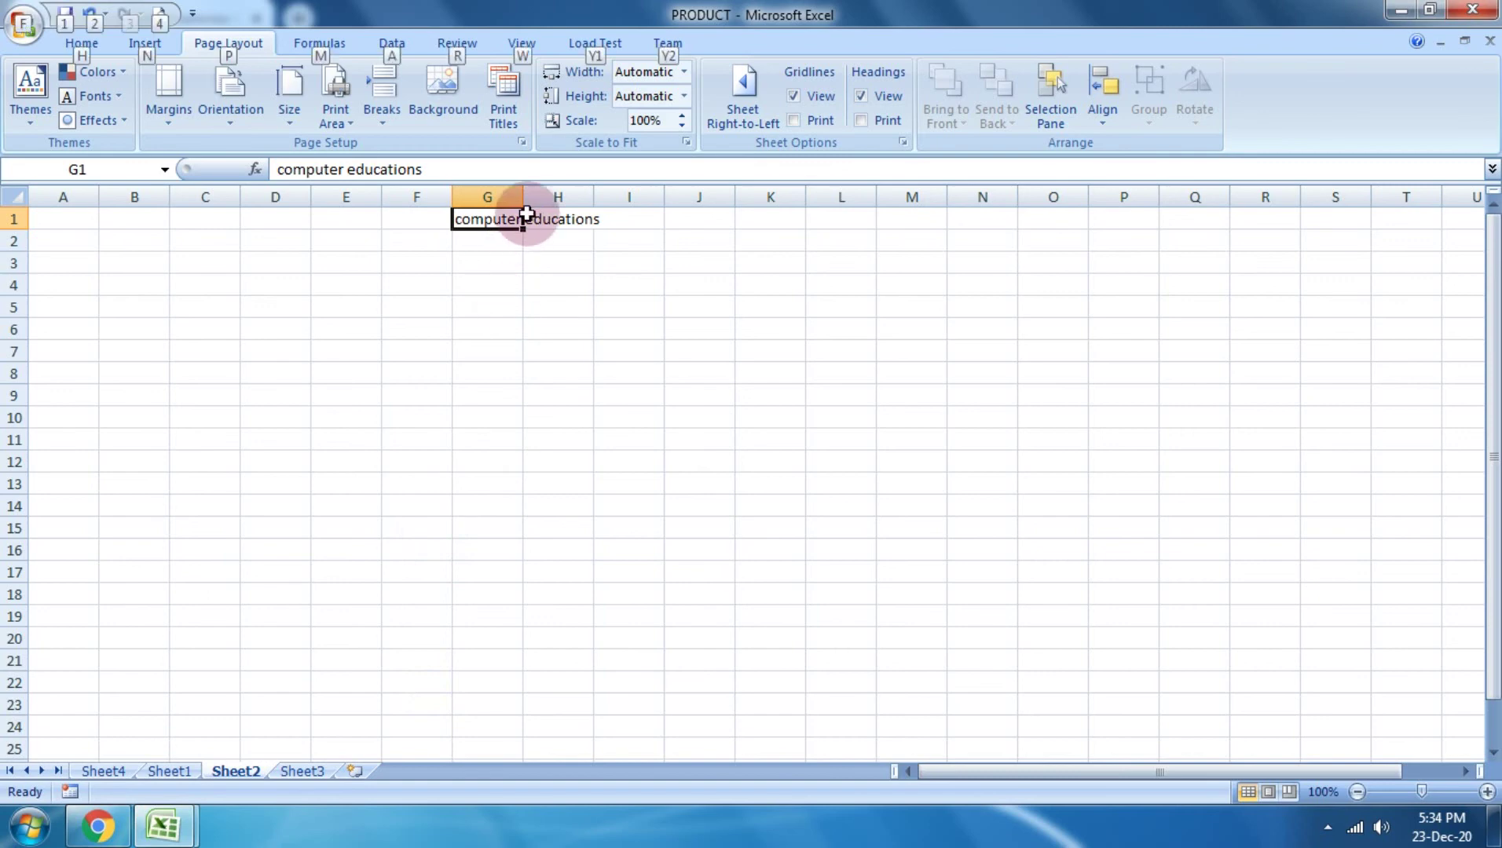
{"action": "left_click_drag", "start_coordinate": [521, 203], "coordinate": [521, 203]}
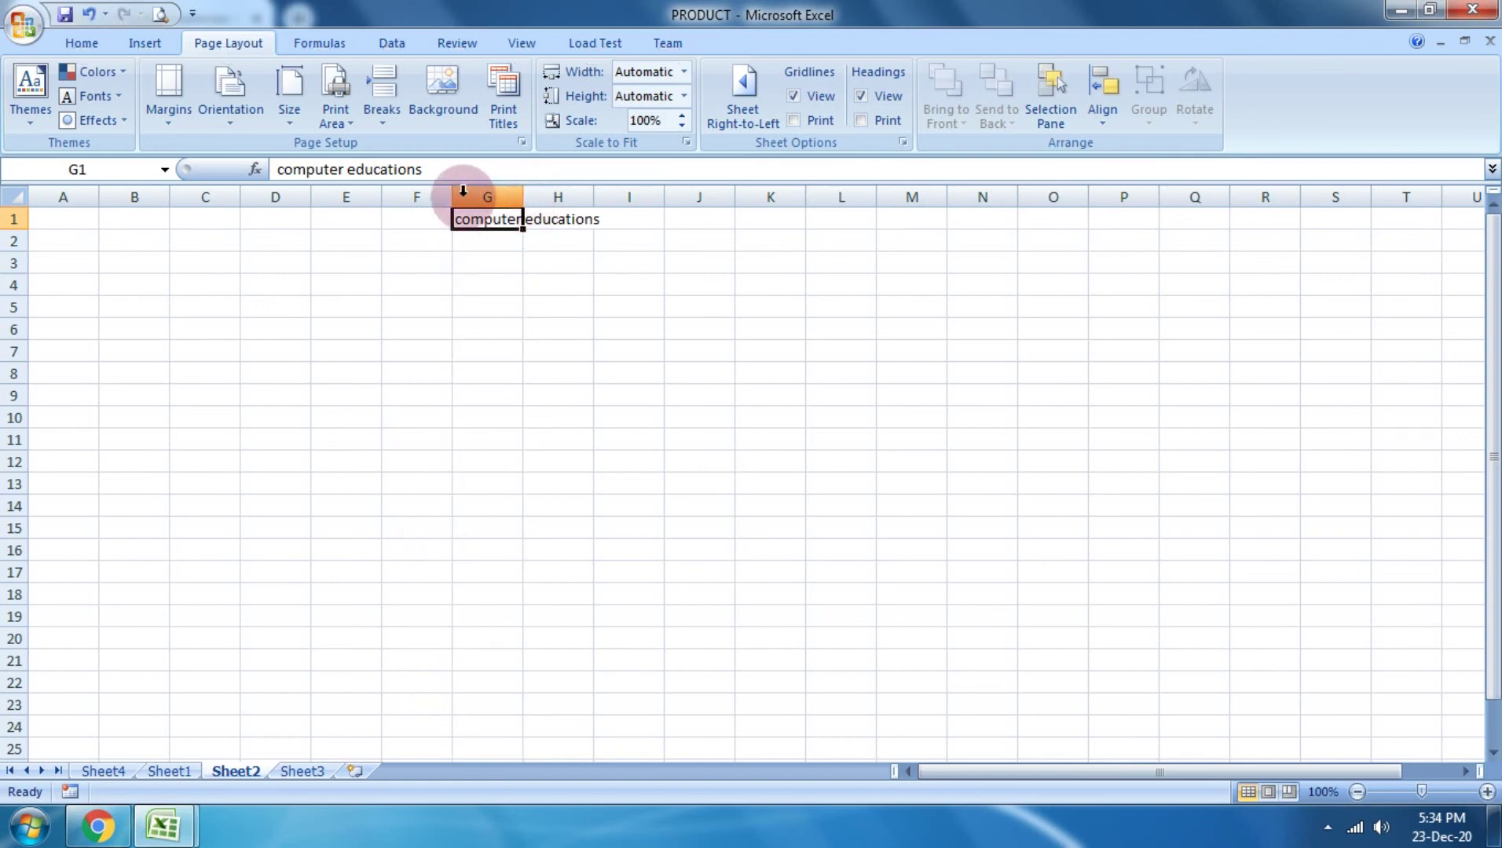
{"action": "left_click", "coordinate": [502, 261], "text": "alt"}
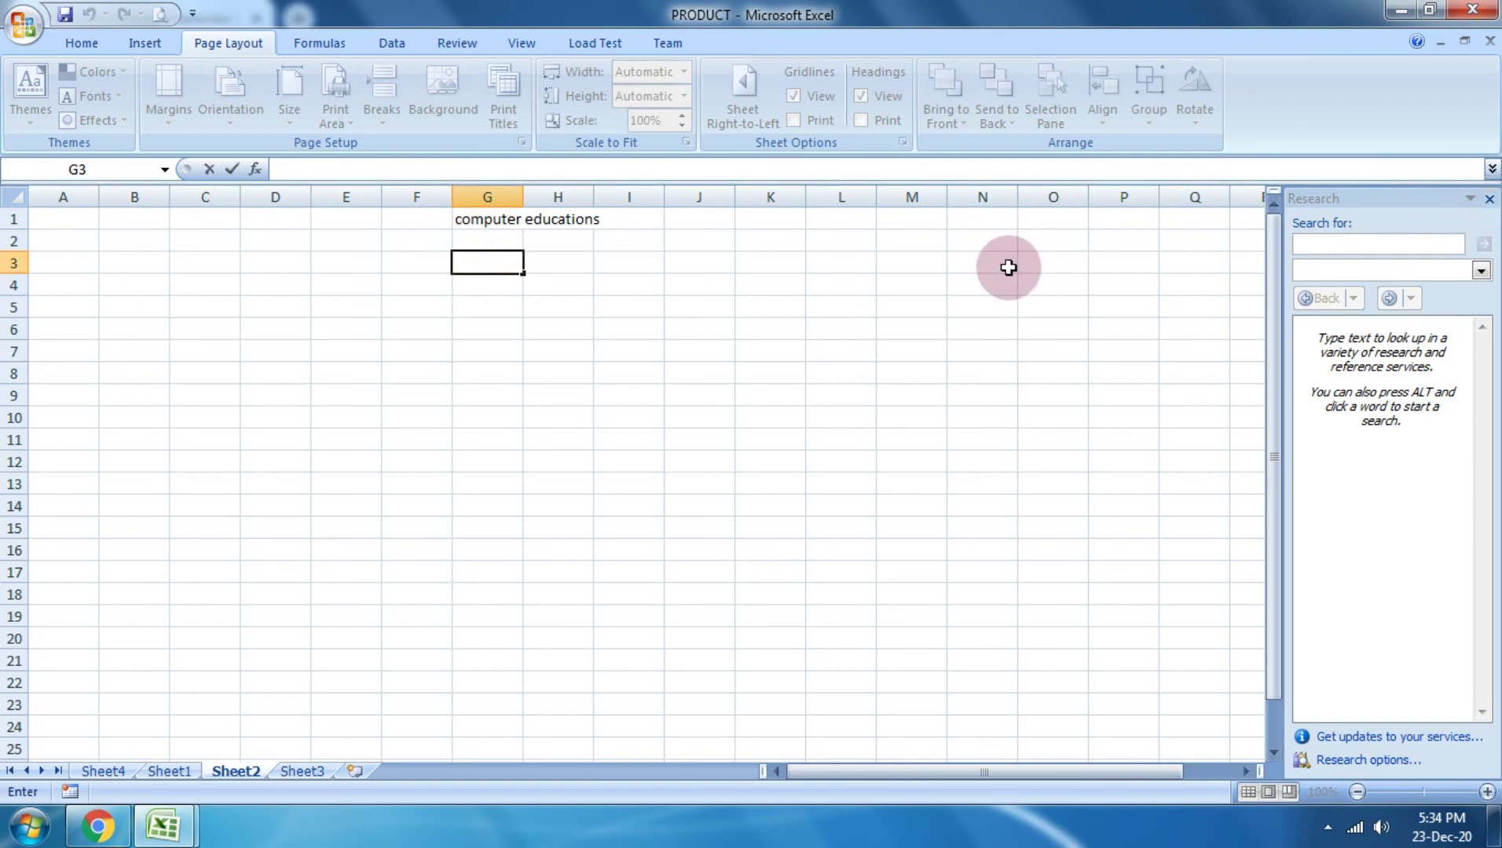
{"action": "left_click", "coordinate": [1490, 195]}
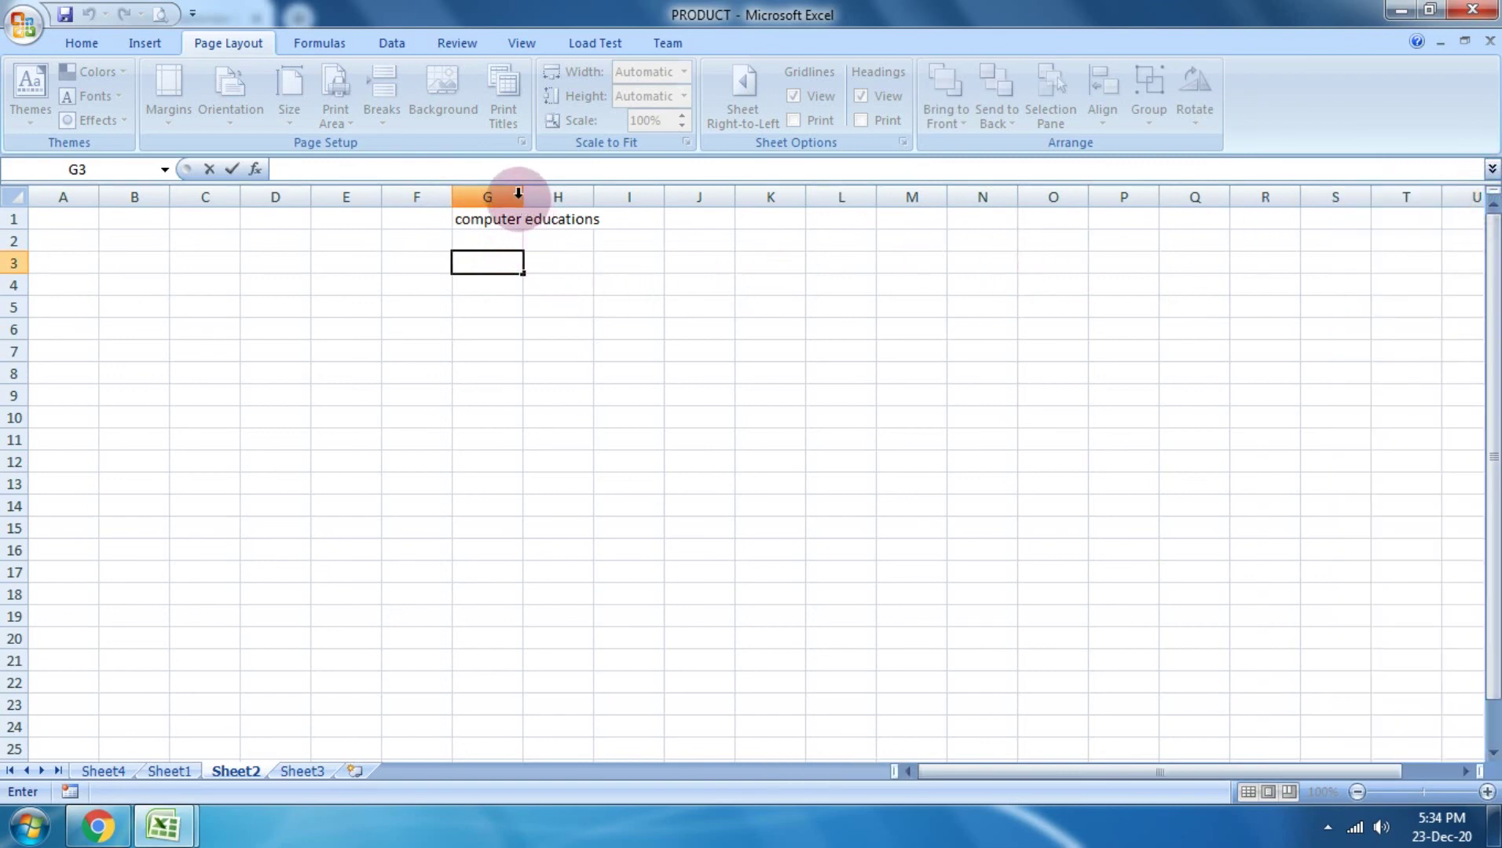
{"action": "left_click", "coordinate": [550, 282]}
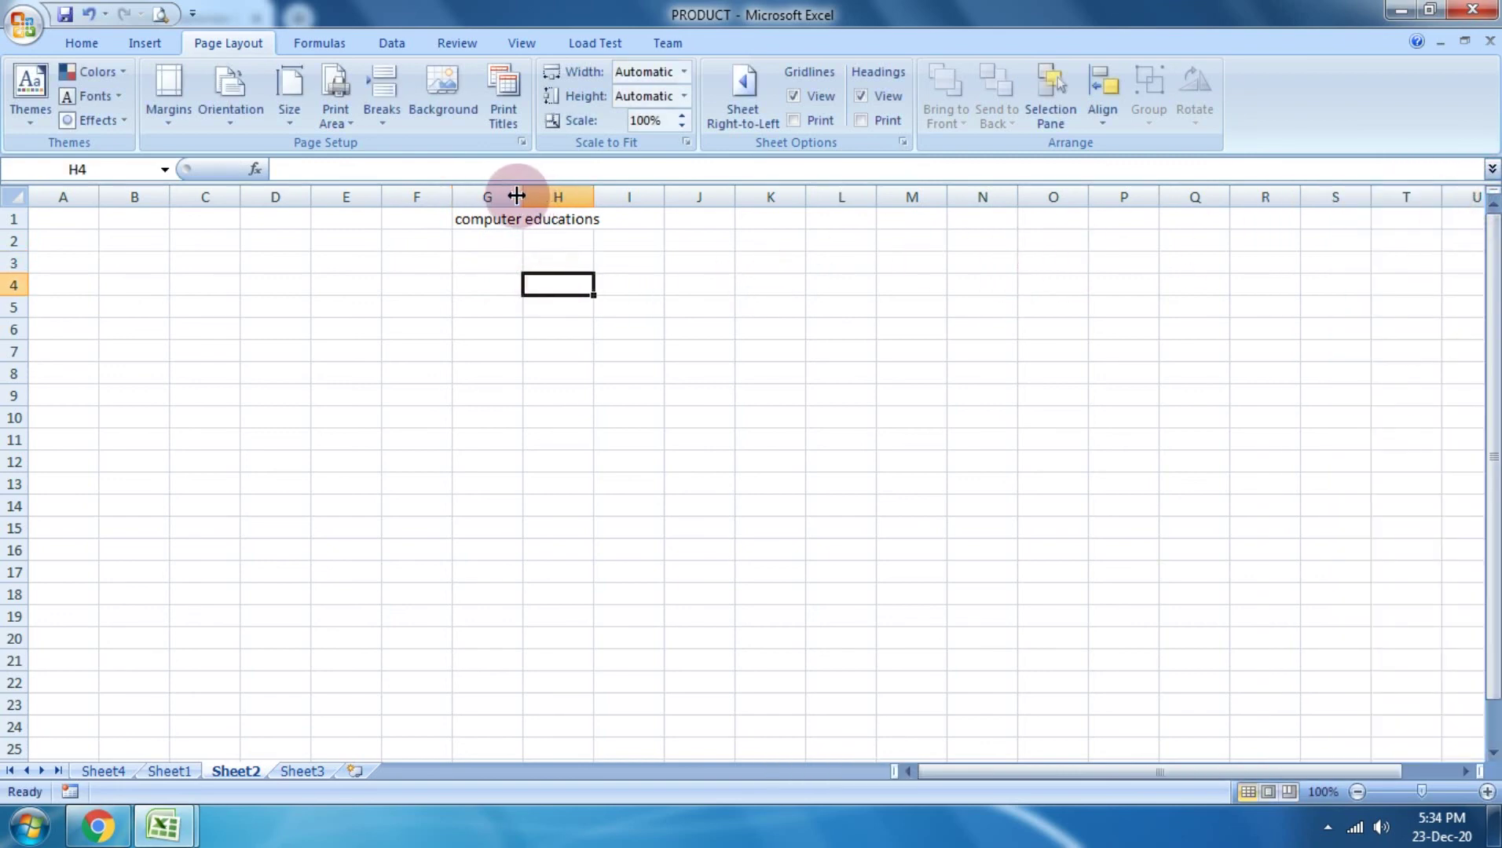
{"action": "double_click", "coordinate": [523, 193]}
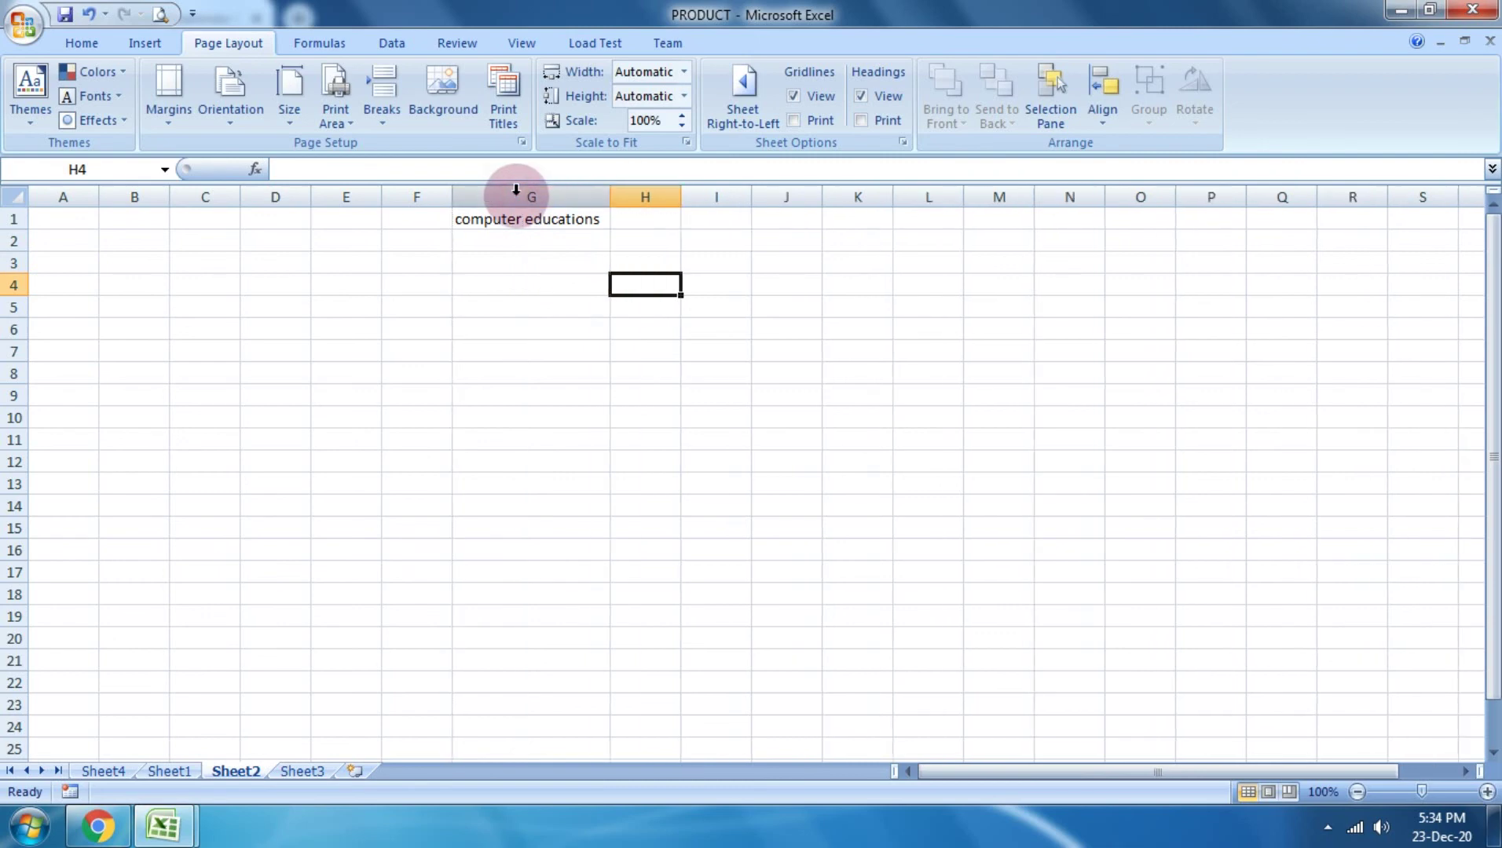
Step: Highlight answer B for question 31, then scroll on to question 32 about inserting three columns
{"action": "left_click", "coordinate": [97, 824]}
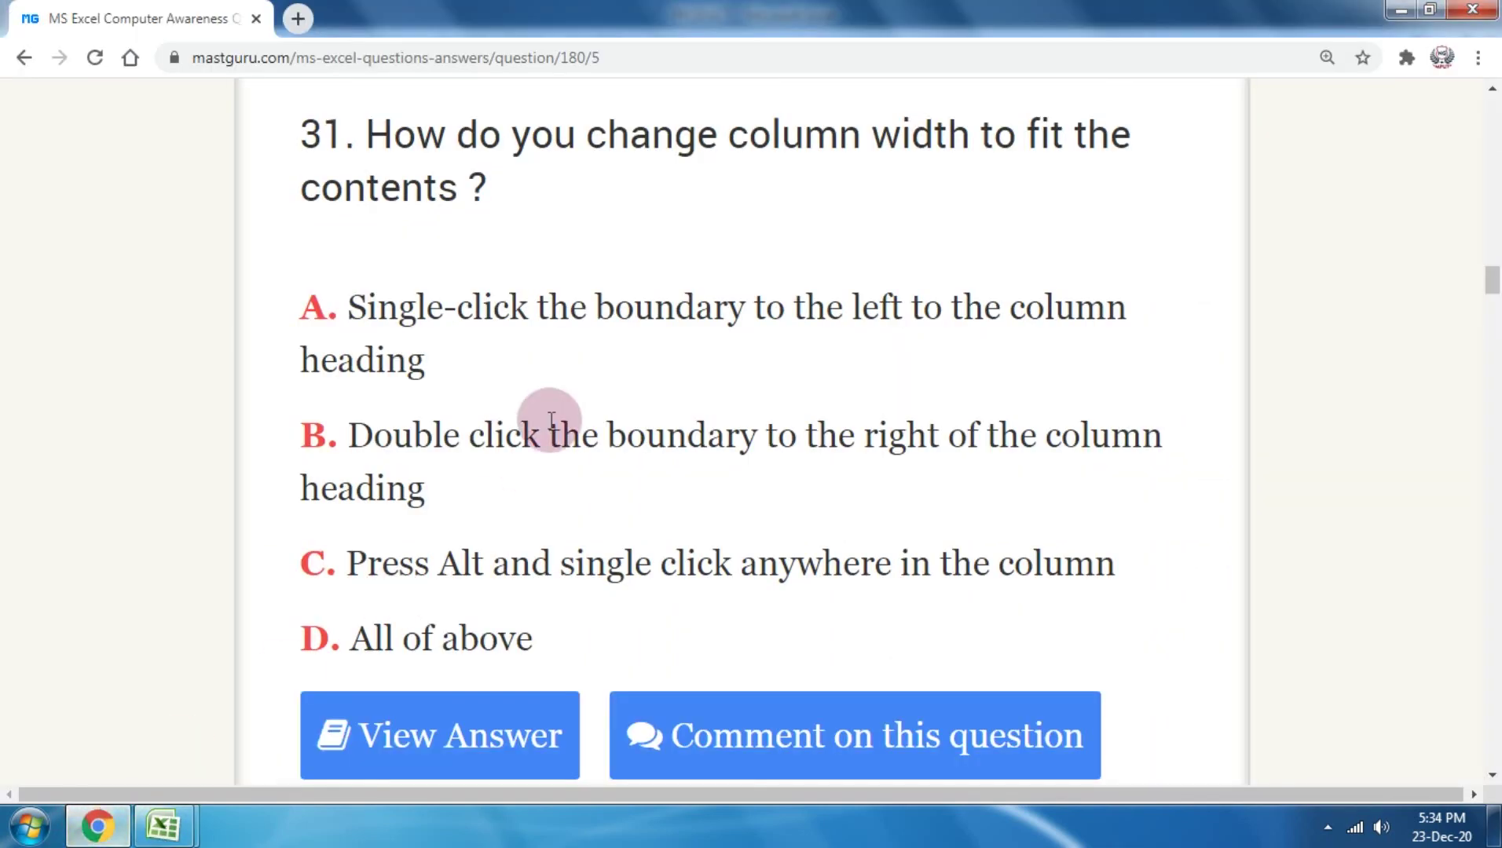
{"action": "mouse_move", "coordinate": [354, 436]}
{"action": "left_mouse_down"}
{"action": "mouse_move", "coordinate": [1126, 470]}
{"action": "mouse_move", "coordinate": [1191, 491]}
{"action": "left_mouse_up"}
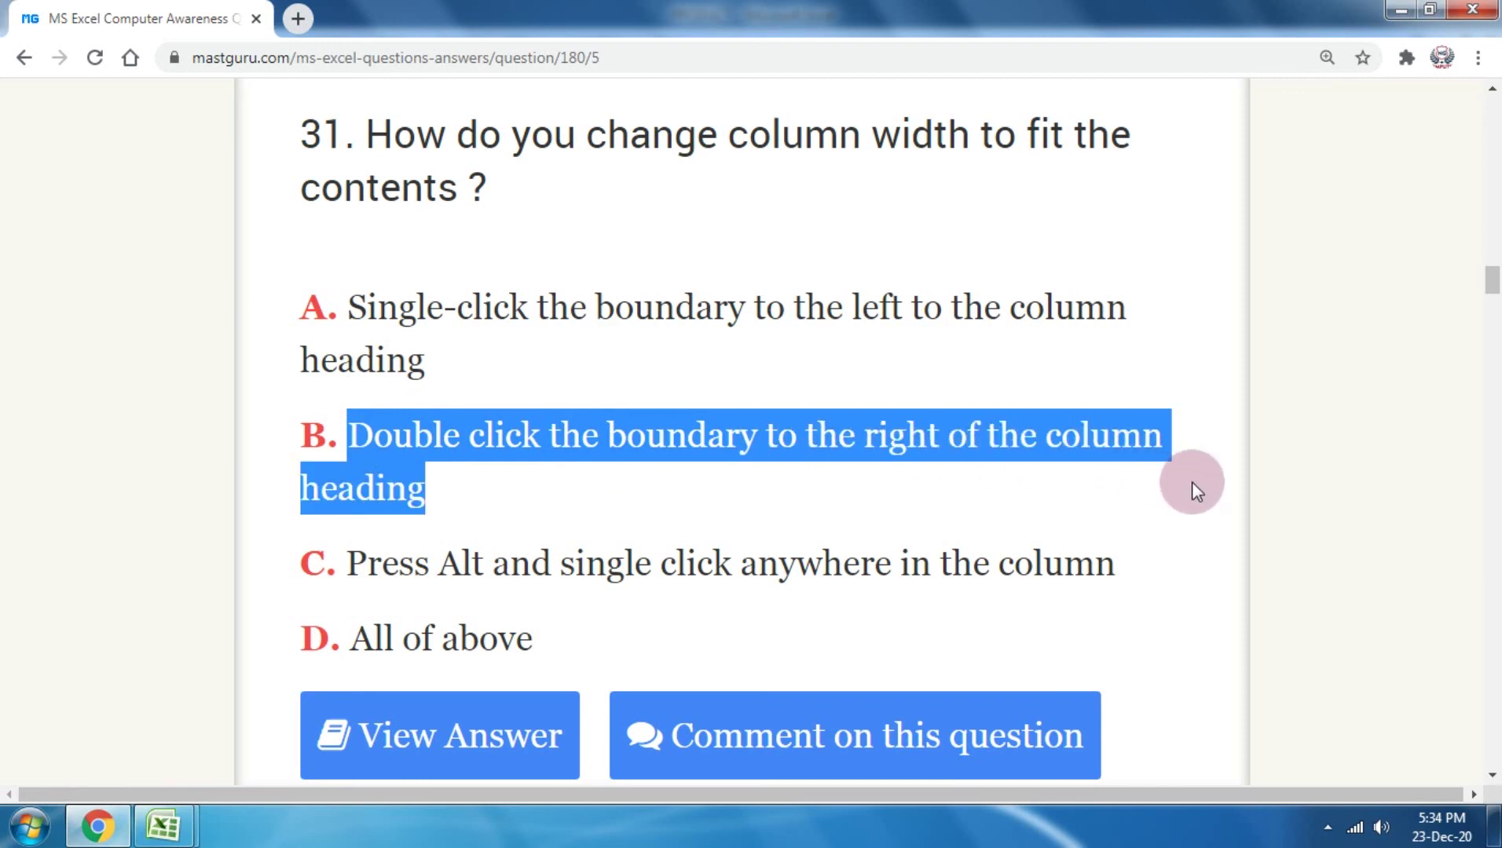
{"action": "scroll", "coordinate": [1201, 530], "scroll_direction": "down", "scroll_amount": 2}
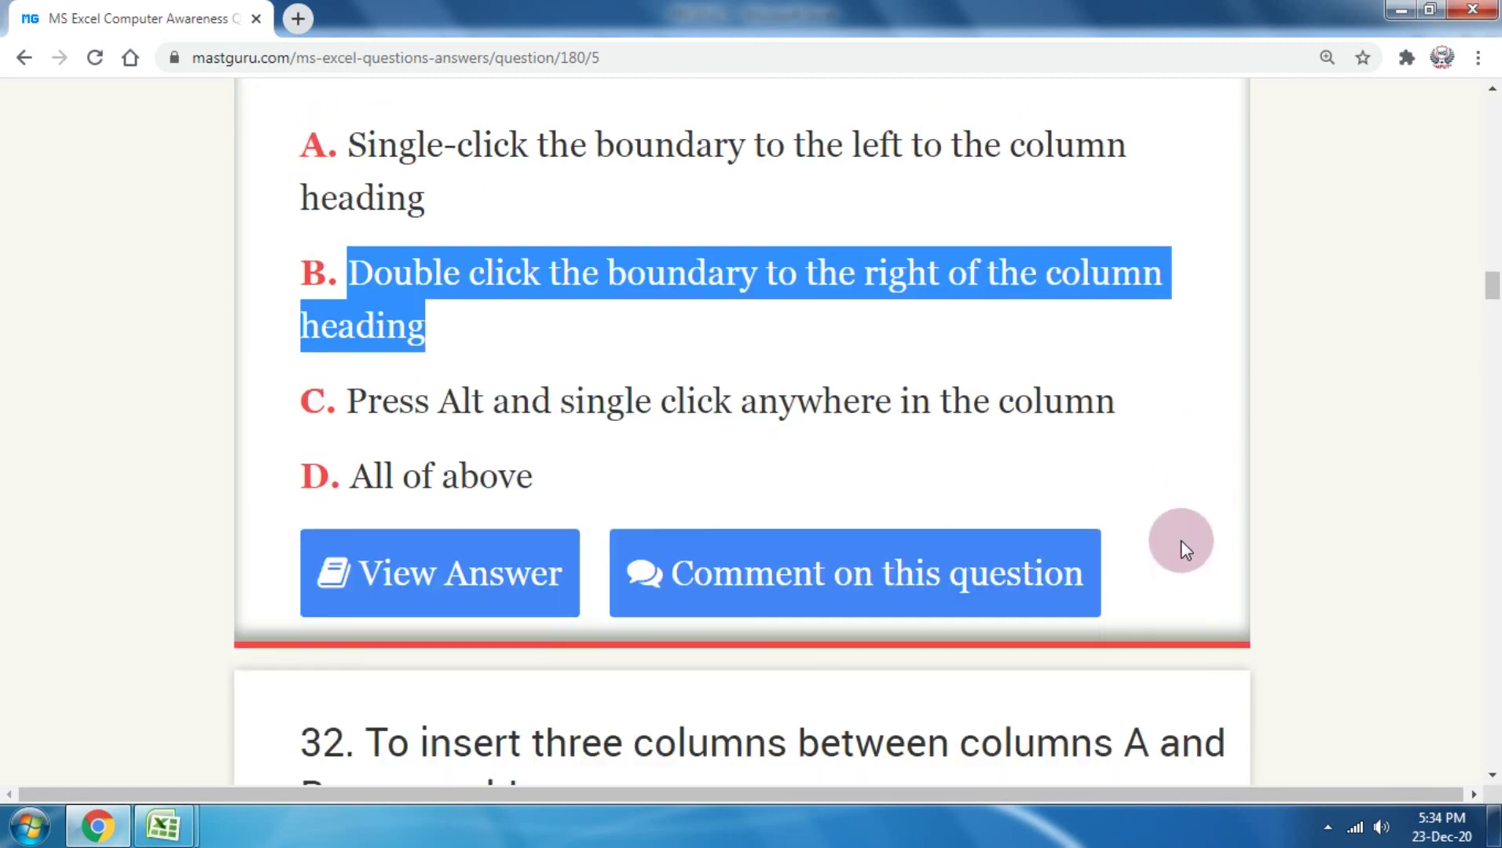
{"action": "scroll", "coordinate": [1181, 541], "scroll_direction": "down", "scroll_amount": 6}
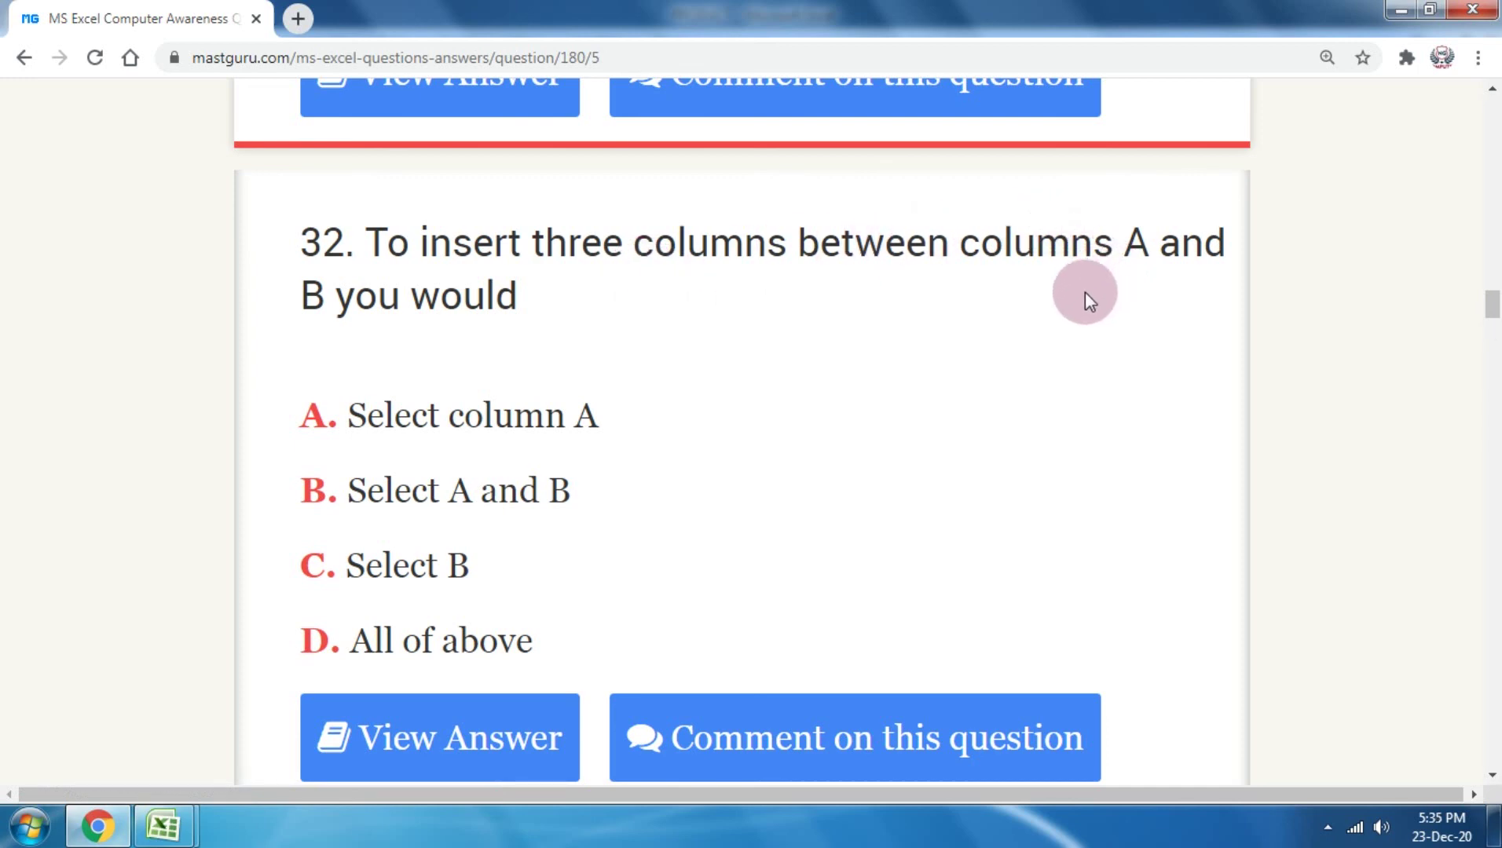
{"action": "left_click", "coordinate": [168, 823]}
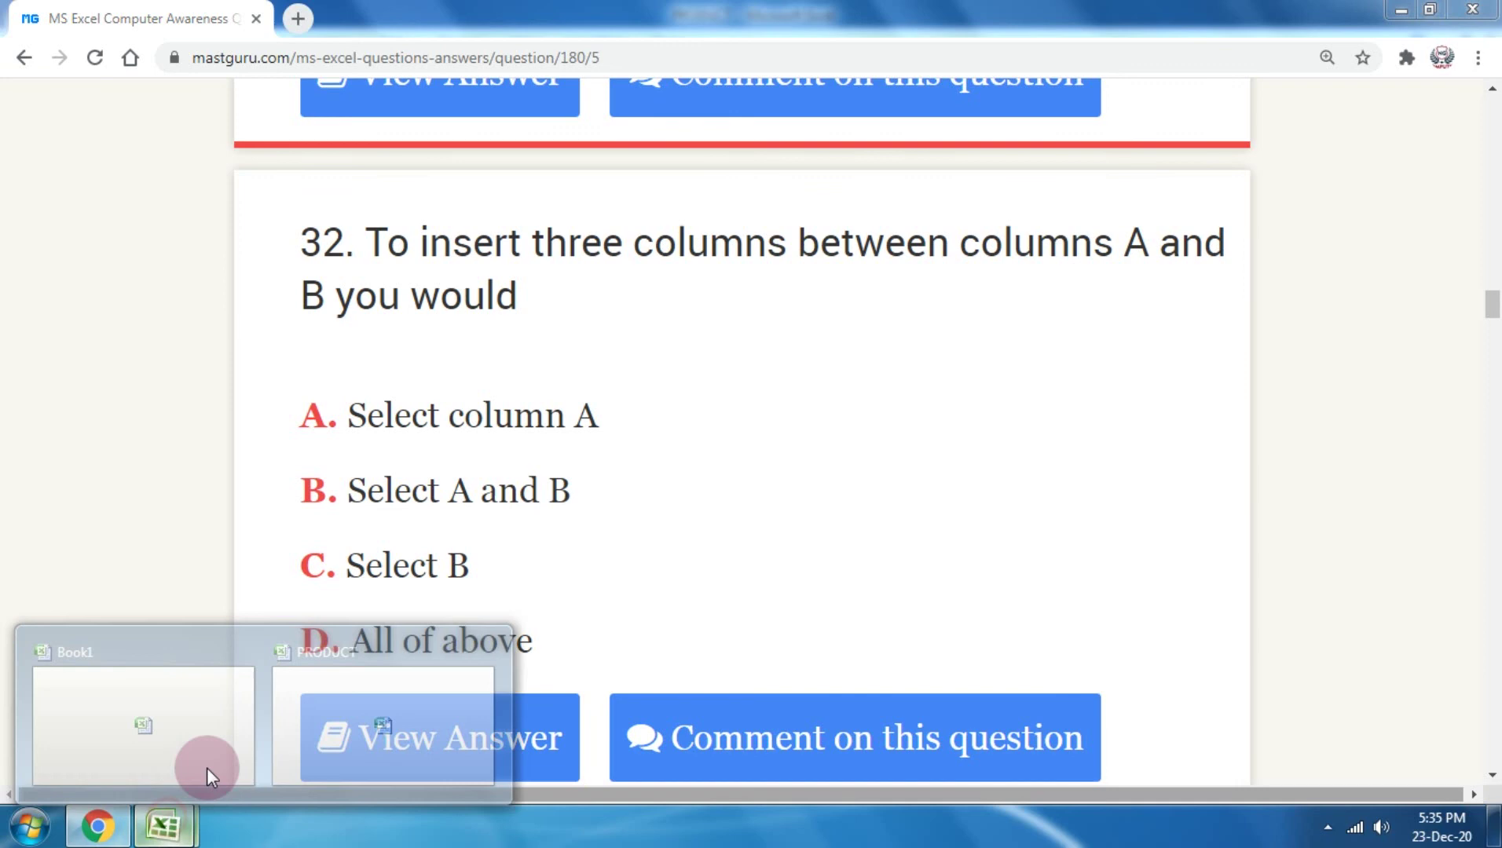
Step: Type sample text 'fsdsdf' in A1 and 'sdfsdfsd' in B1 on Sheet2
{"action": "left_click", "coordinate": [320, 691]}
{"action": "left_click", "coordinate": [57, 222]}
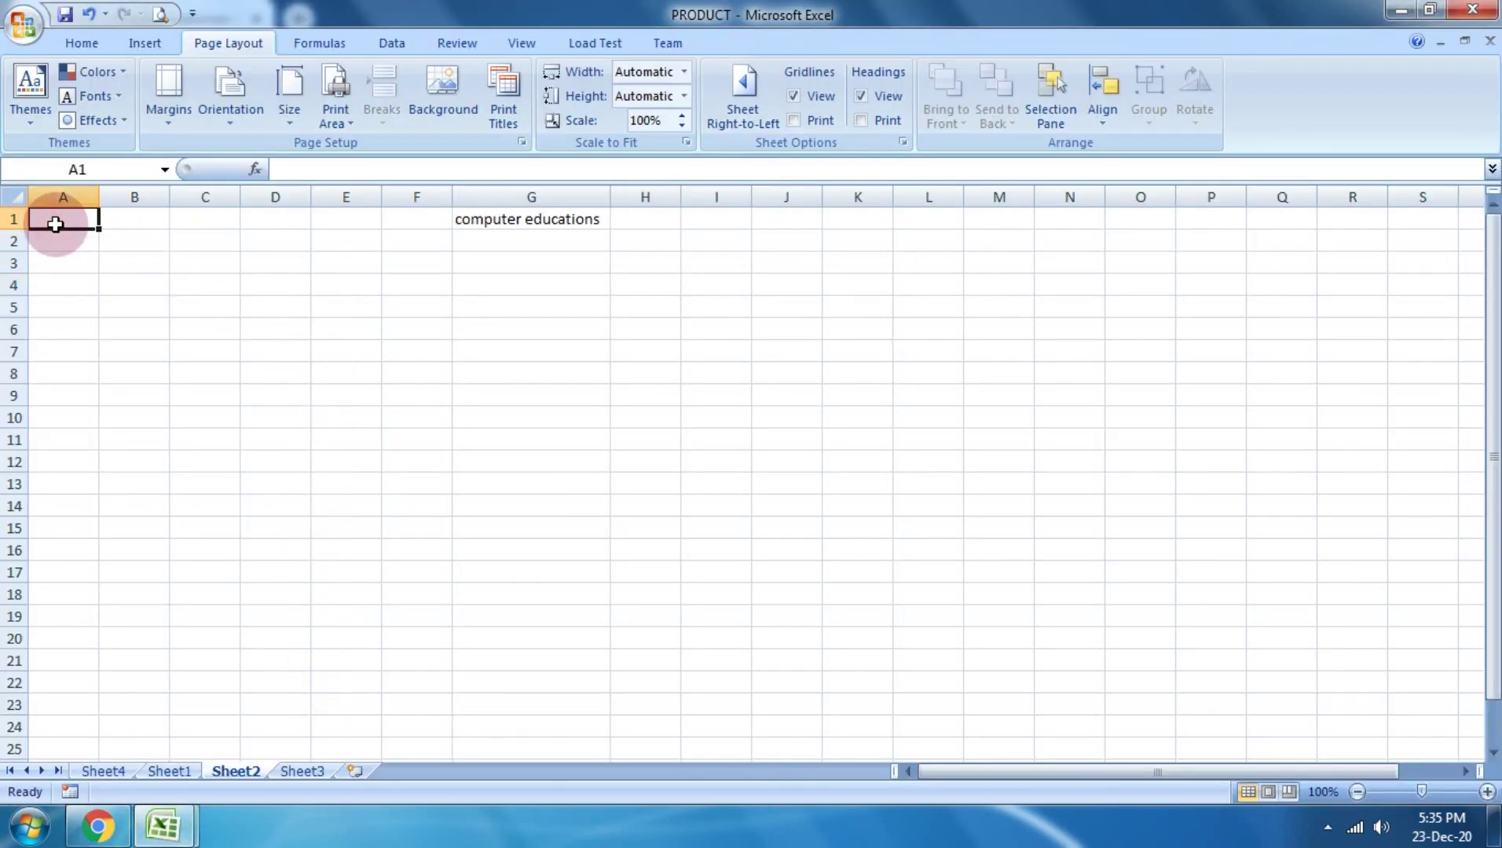
{"action": "type", "text": "fsdsdf"}
{"action": "left_click", "coordinate": [195, 327]}
{"action": "left_click", "coordinate": [128, 221]}
{"action": "type", "text": "sdfsdf"}
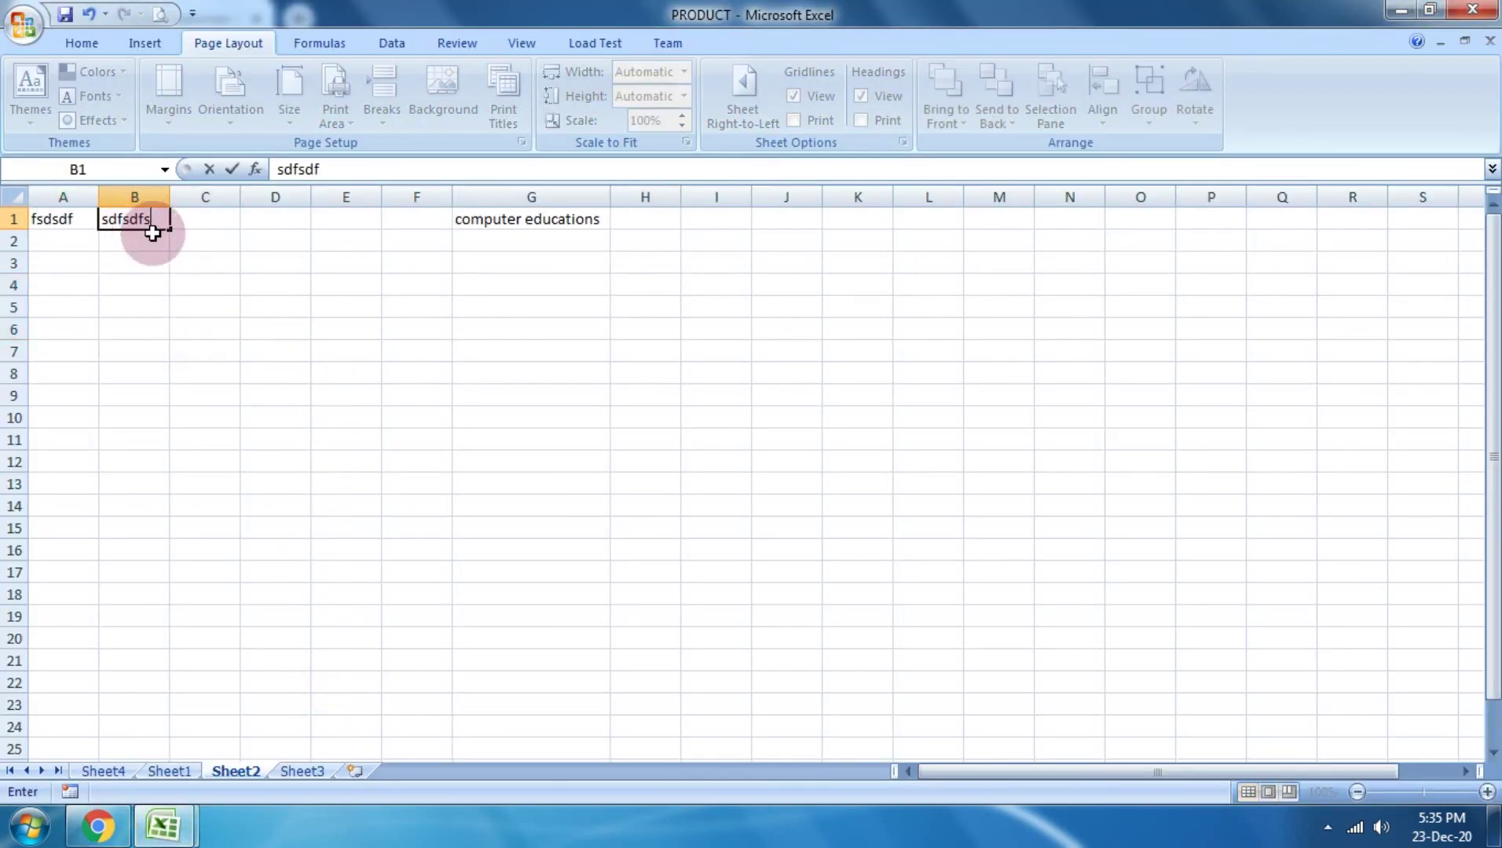
{"action": "type", "text": "sd"}
{"action": "left_click", "coordinate": [215, 355]}
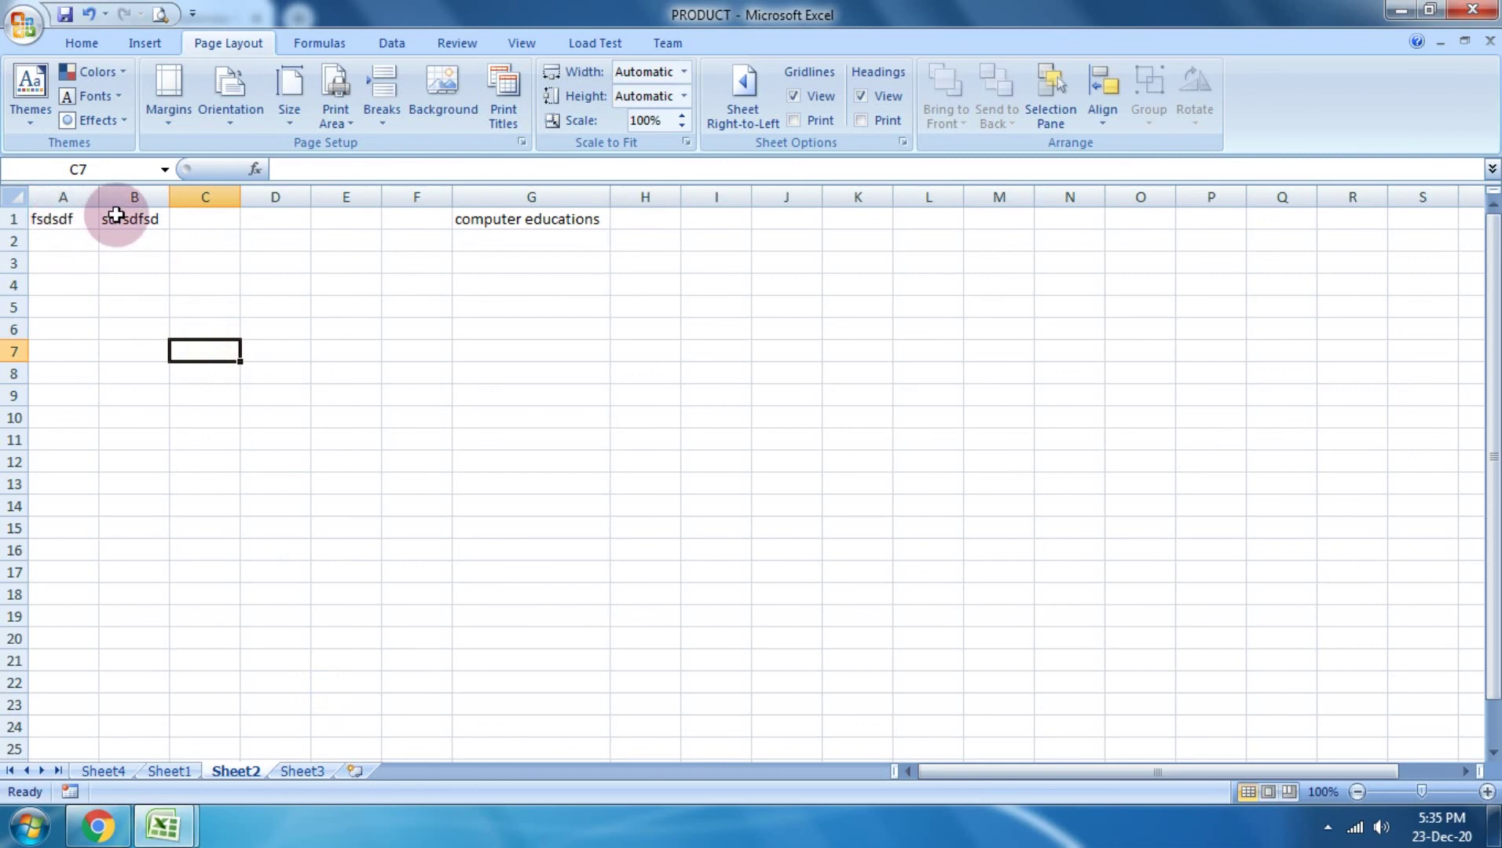
Step: Reselect A1 and B1 to show columns A and B, then return to the quiz
{"action": "left_click", "coordinate": [47, 216]}
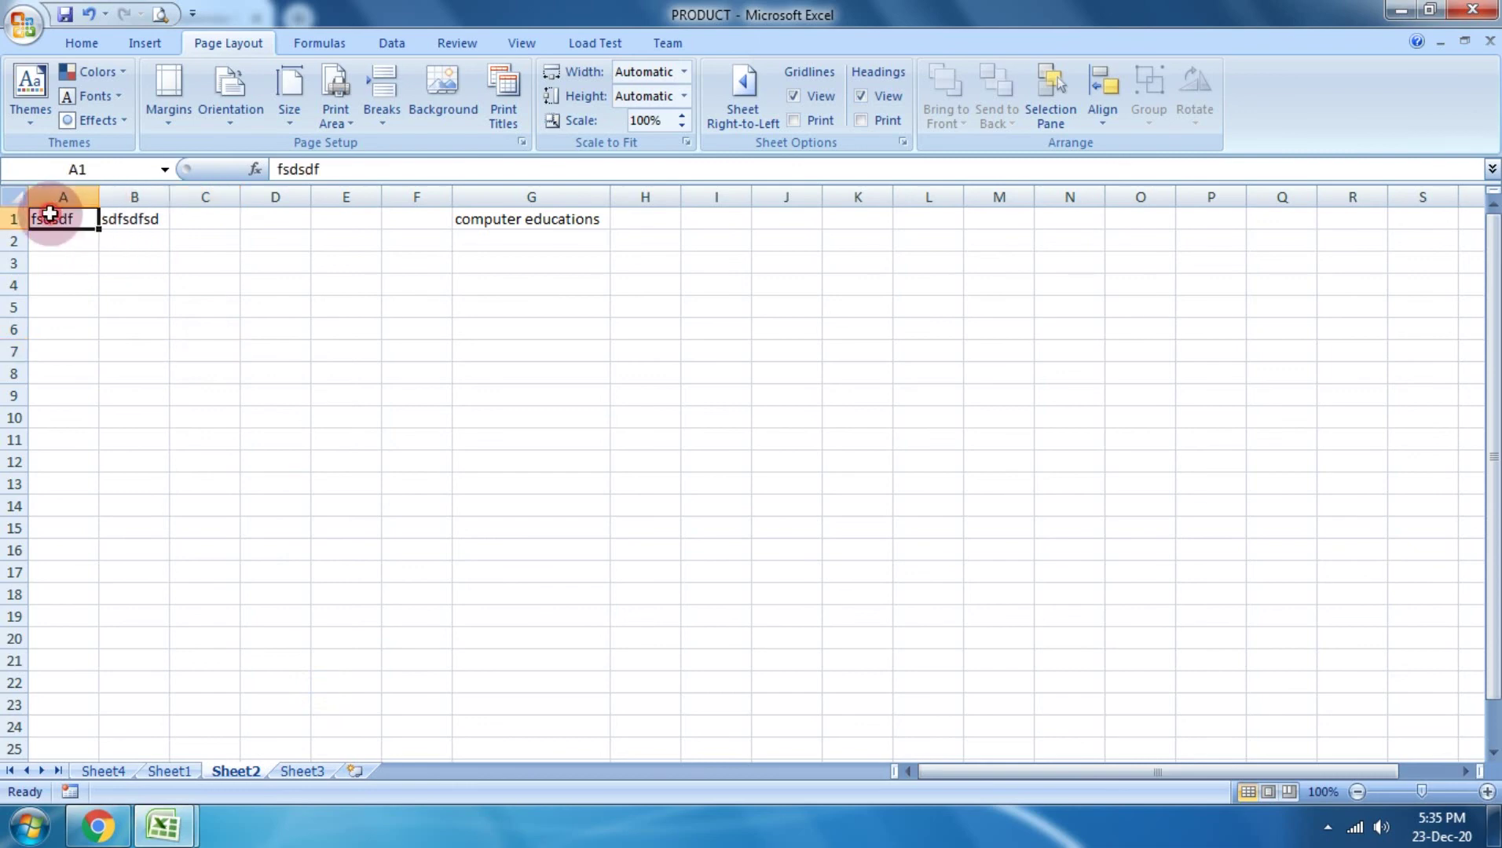
{"action": "left_click", "coordinate": [131, 214]}
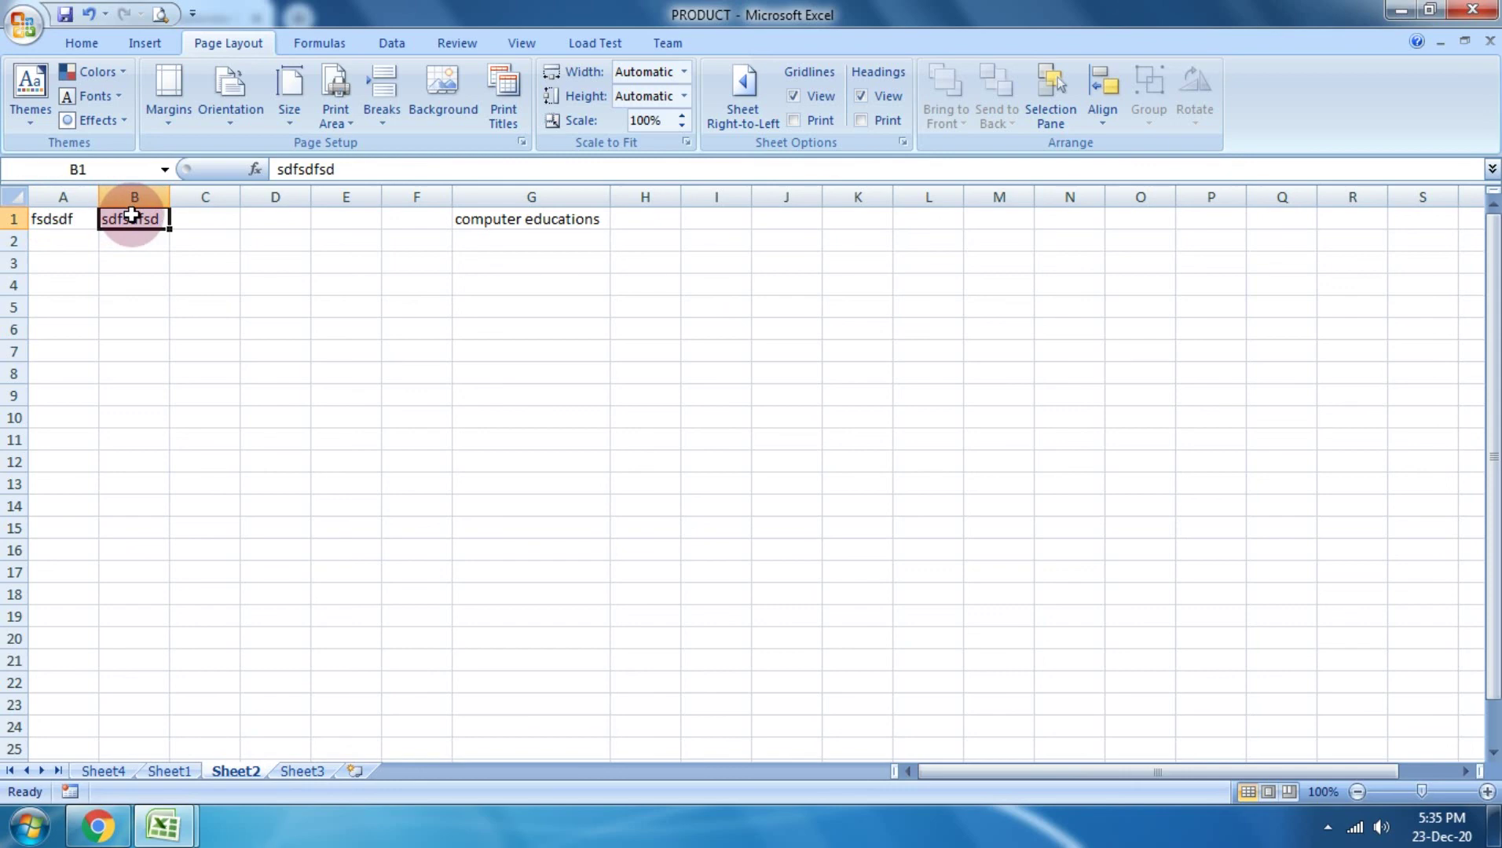
{"action": "left_click", "coordinate": [97, 824]}
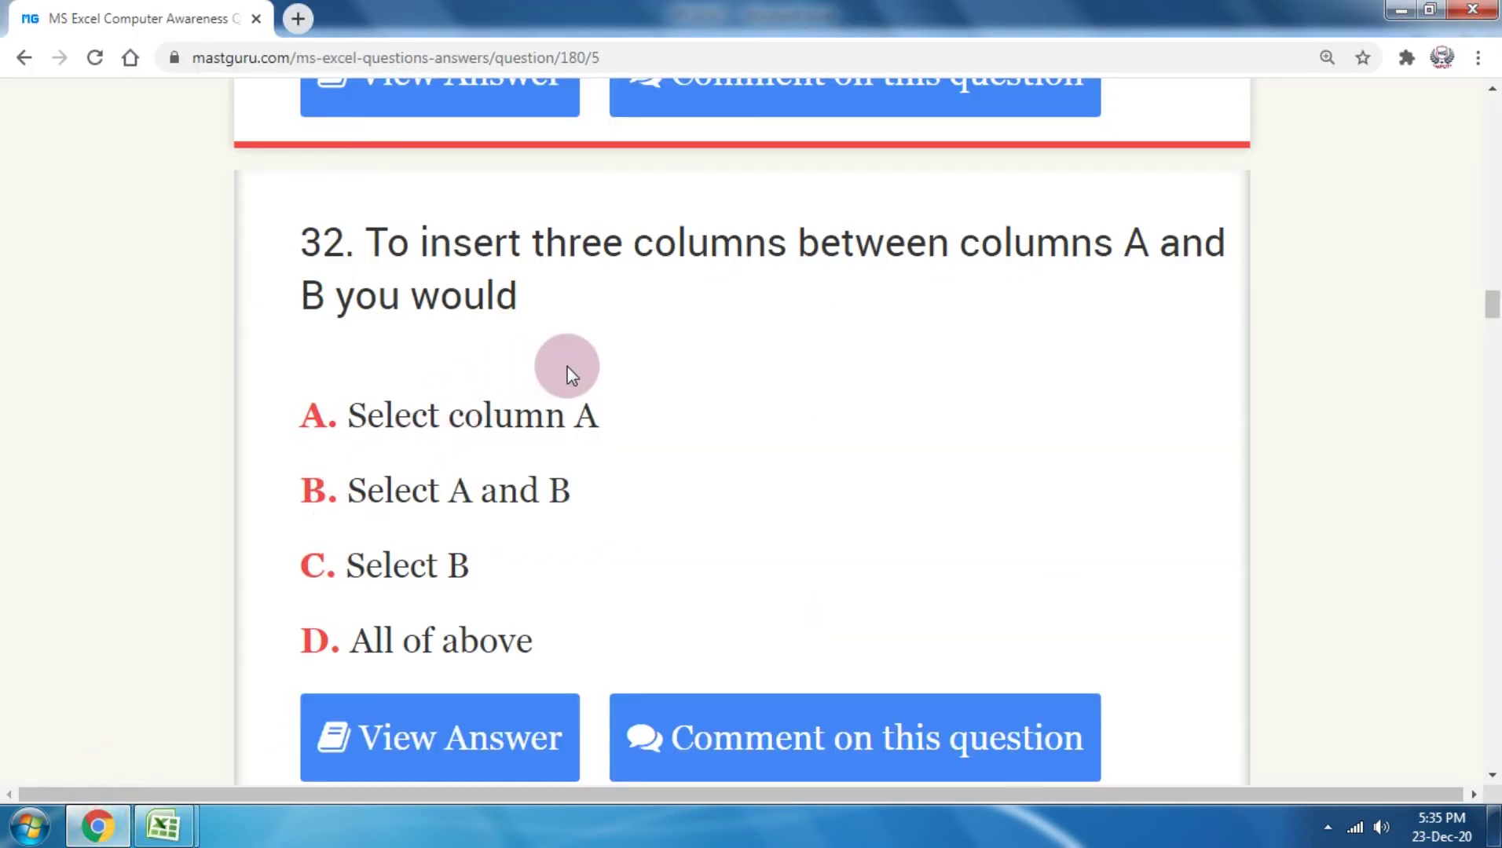
Step: Highlight option C 'Select B' for question 32, then scroll down to question 33
{"action": "left_click_drag", "start_coordinate": [507, 562], "coordinate": [346, 593]}
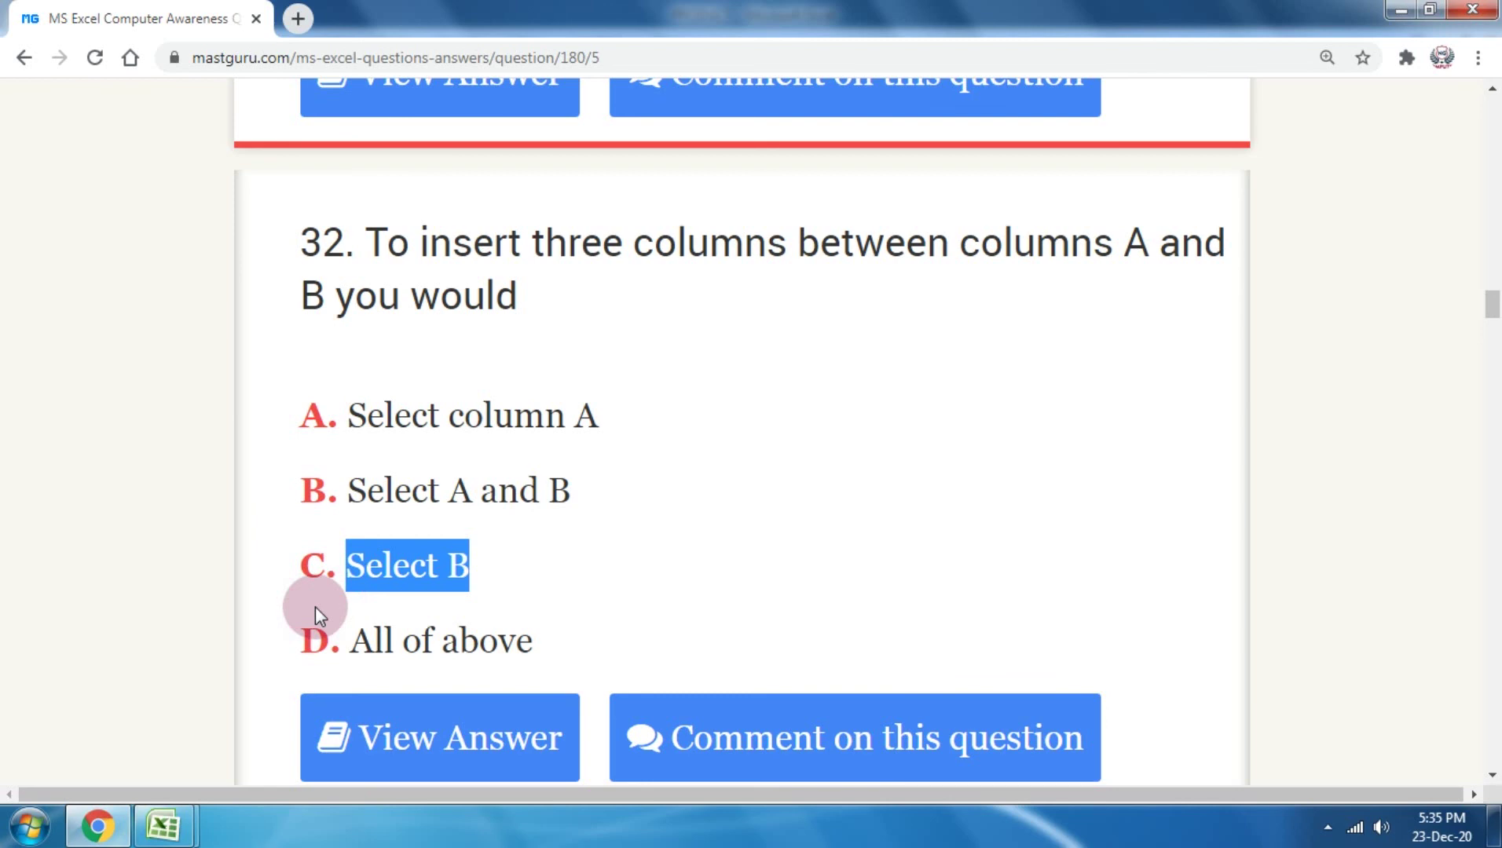
{"action": "left_click", "coordinate": [487, 572]}
{"action": "scroll", "coordinate": [491, 556], "scroll_direction": "down", "scroll_amount": 3}
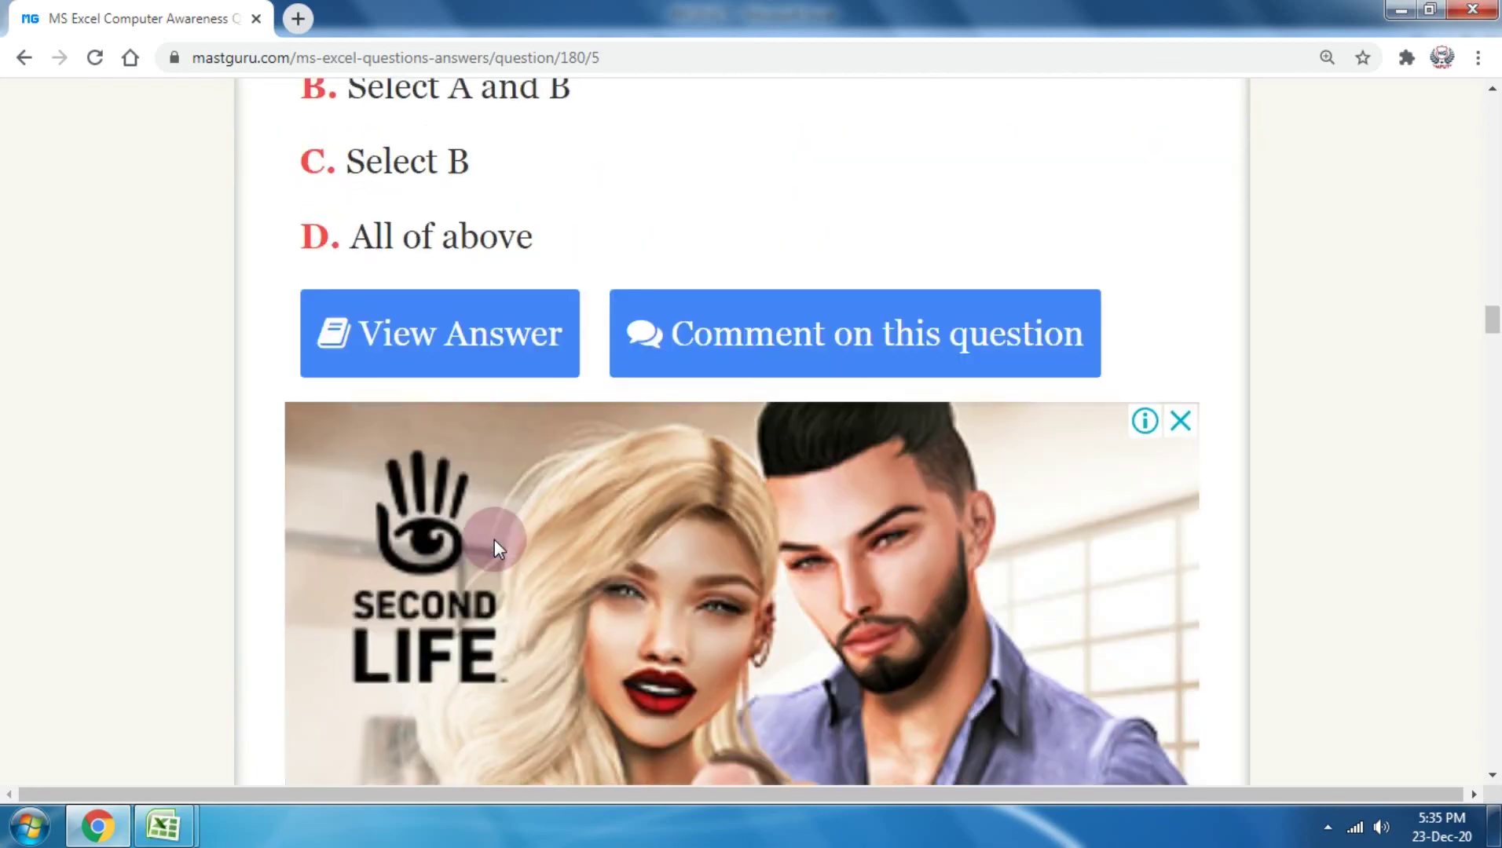
{"action": "scroll", "coordinate": [494, 539], "scroll_direction": "down", "scroll_amount": 1}
{"action": "scroll", "coordinate": [494, 539], "scroll_direction": "down", "scroll_amount": 5}
{"action": "scroll", "coordinate": [503, 519], "scroll_direction": "down", "scroll_amount": 3}
{"action": "scroll", "coordinate": [507, 509], "scroll_direction": "up", "scroll_amount": 5}
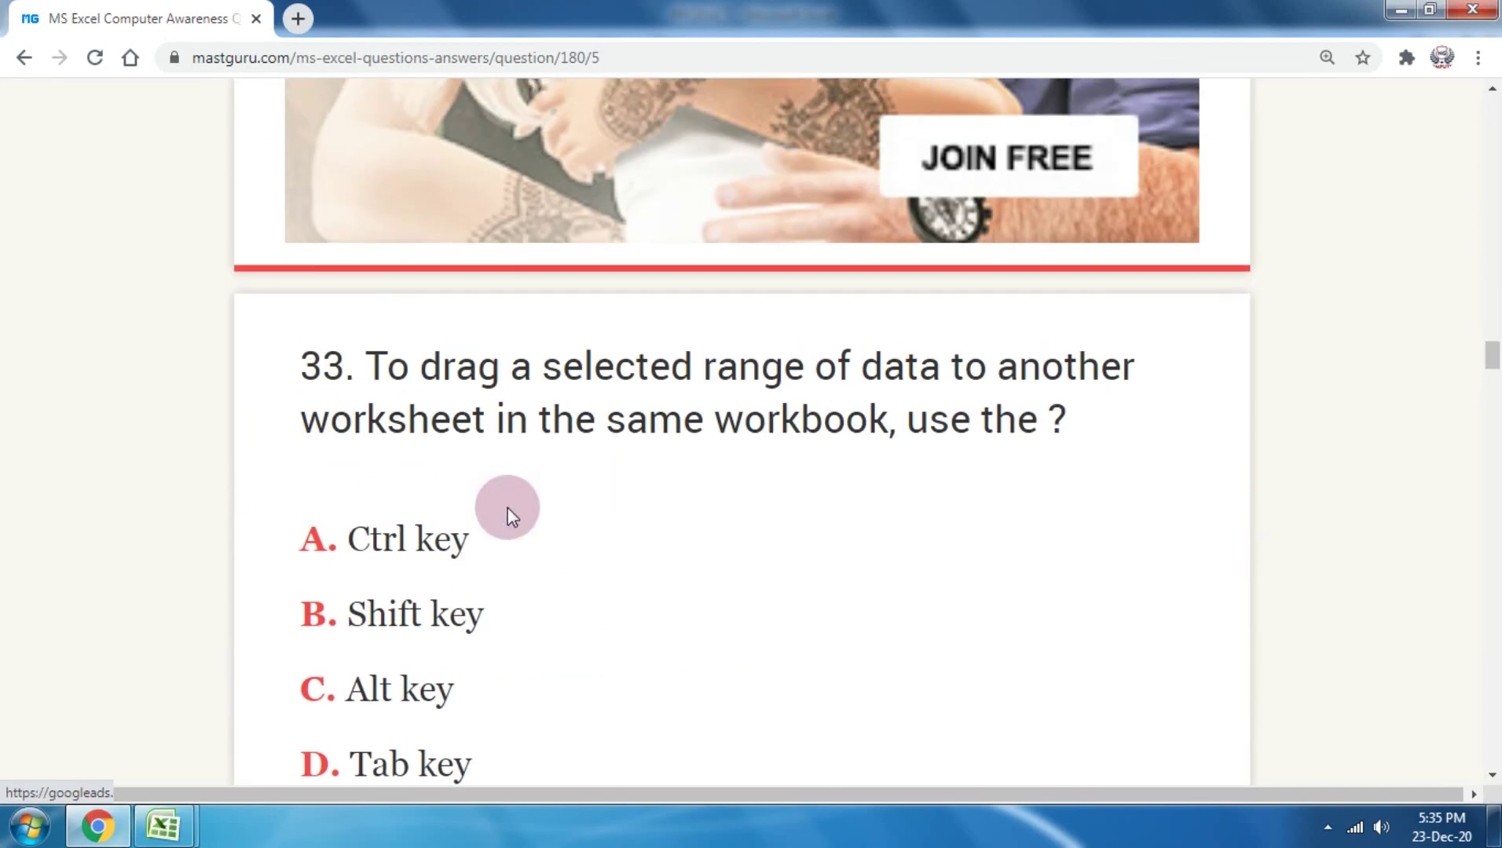
{"action": "scroll", "coordinate": [507, 509], "scroll_direction": "down", "scroll_amount": 3}
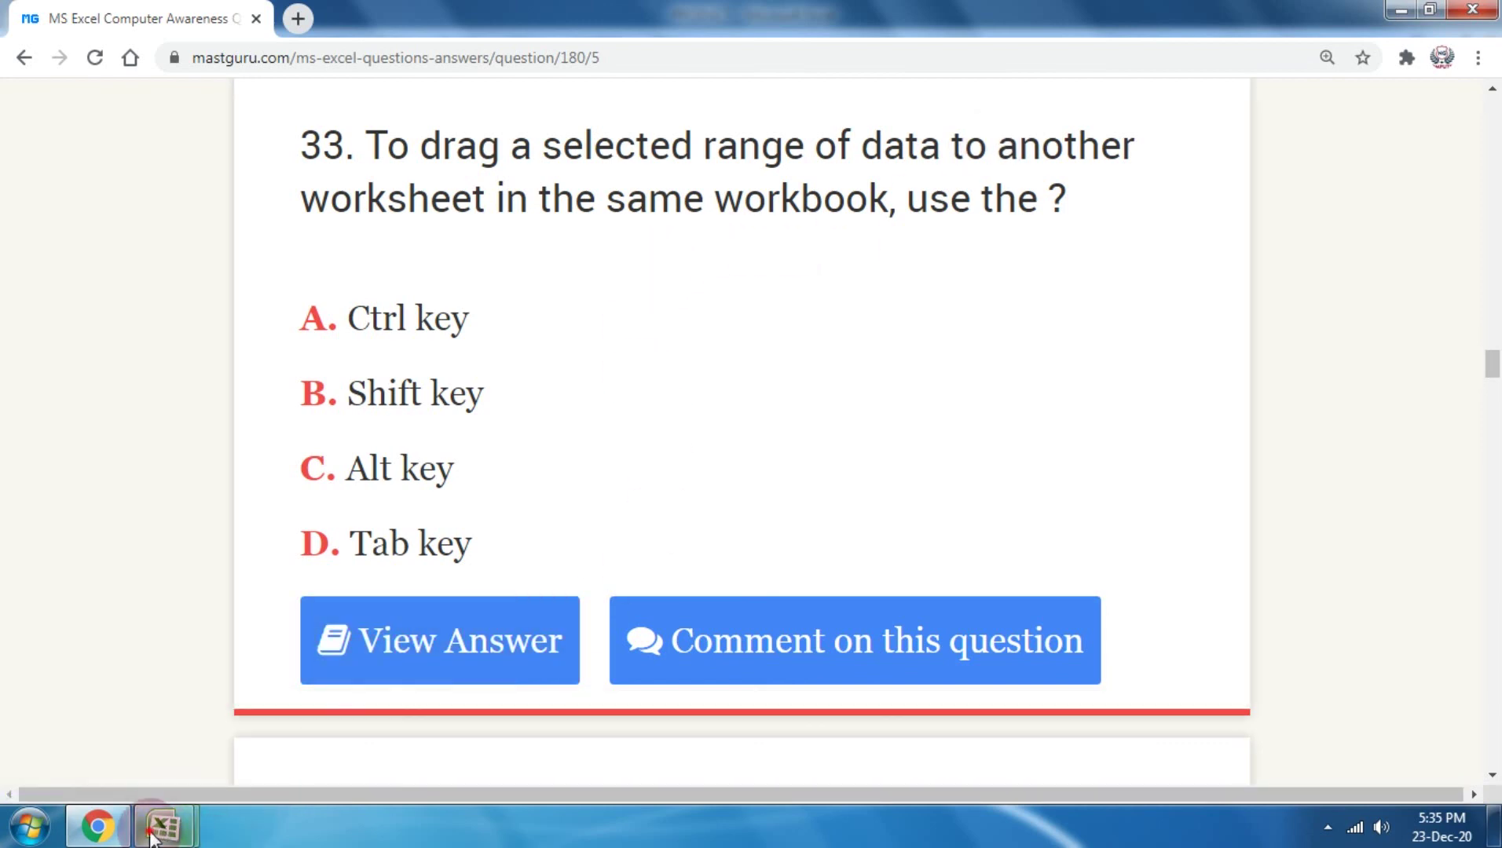
Step: Switch to Sheet1 of the PRODUCT workbook and turn on Gridlines view
{"action": "mouse_move", "coordinate": [164, 827]}
{"action": "left_click", "coordinate": [306, 703]}
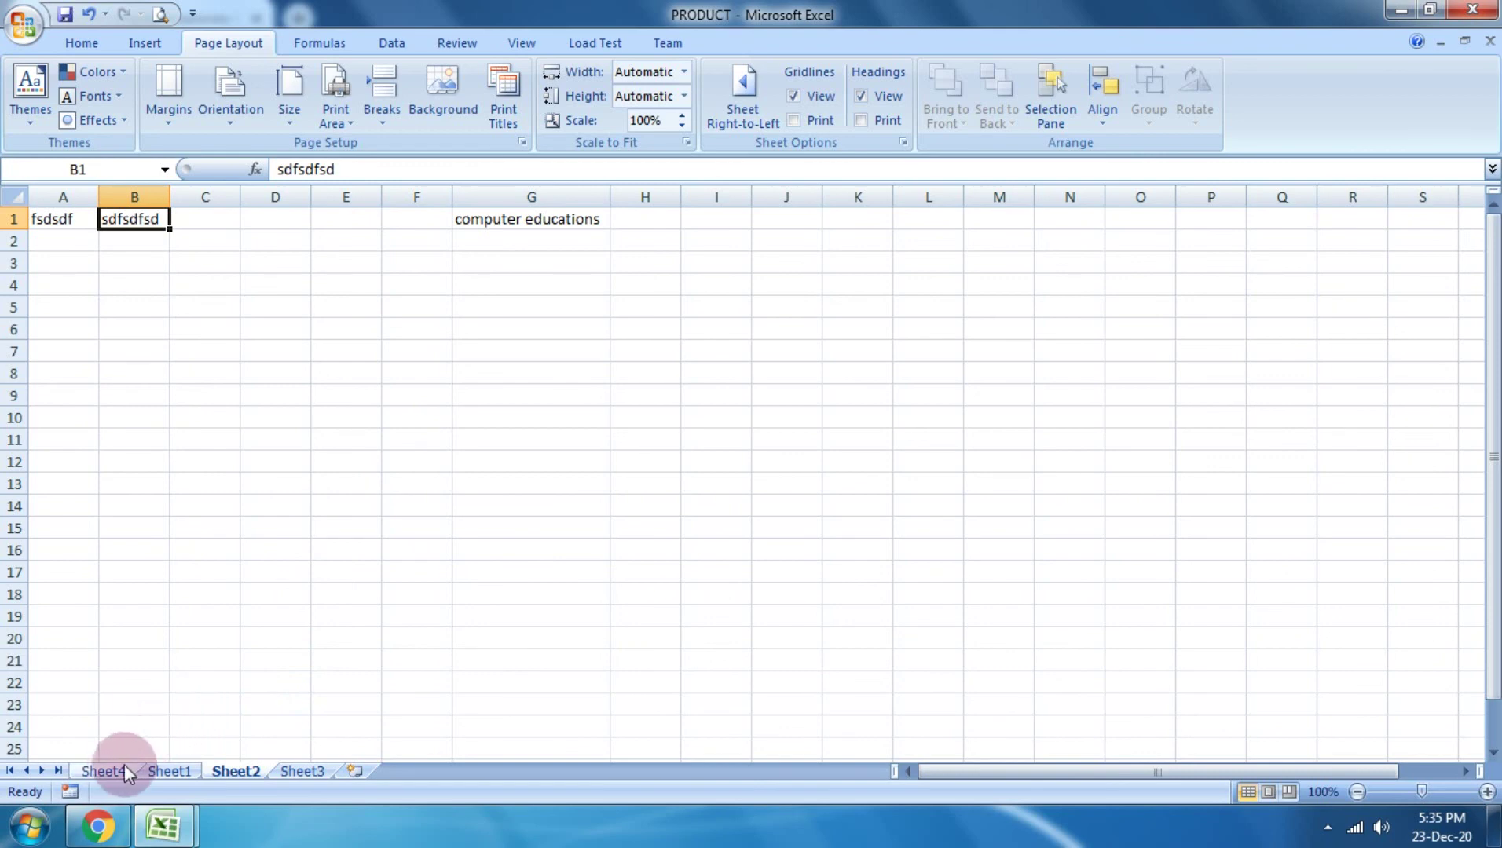
{"action": "left_click", "coordinate": [110, 770]}
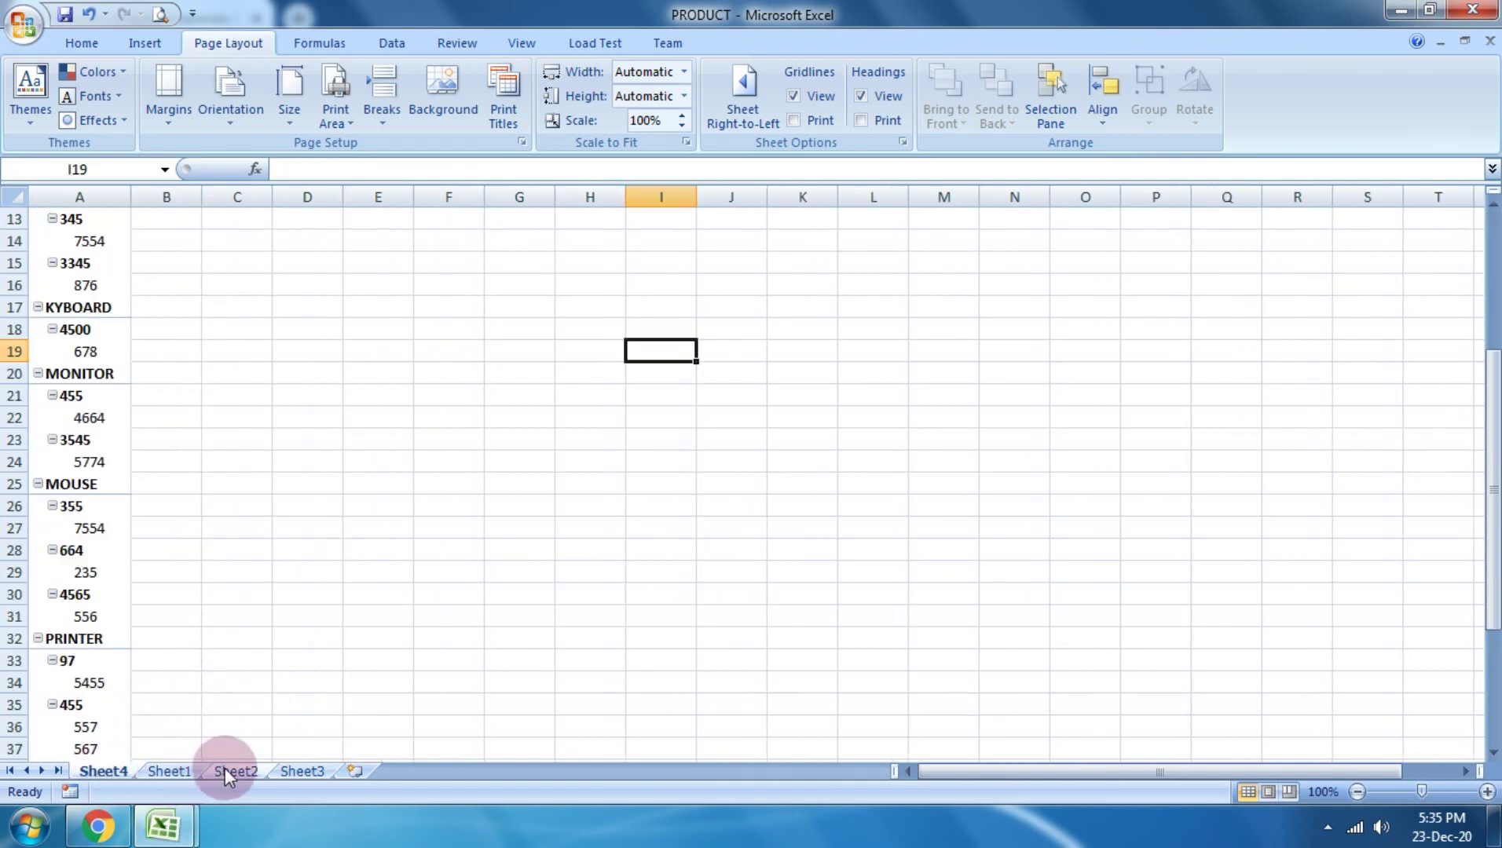
{"action": "left_click", "coordinate": [171, 771]}
{"action": "scroll", "coordinate": [259, 591], "scroll_direction": "up", "scroll_amount": 10}
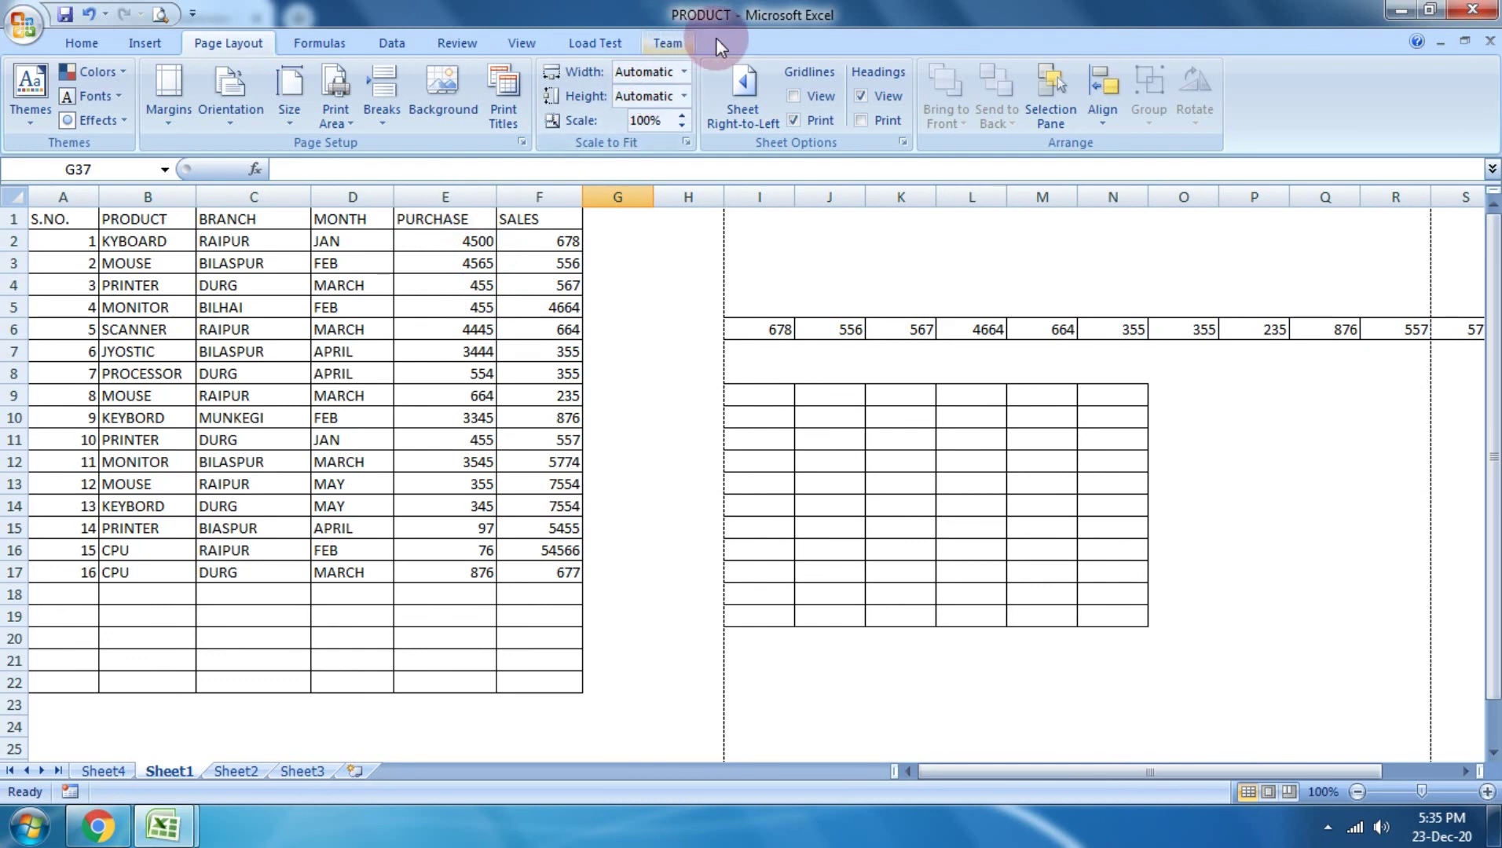
{"action": "left_click", "coordinate": [801, 97]}
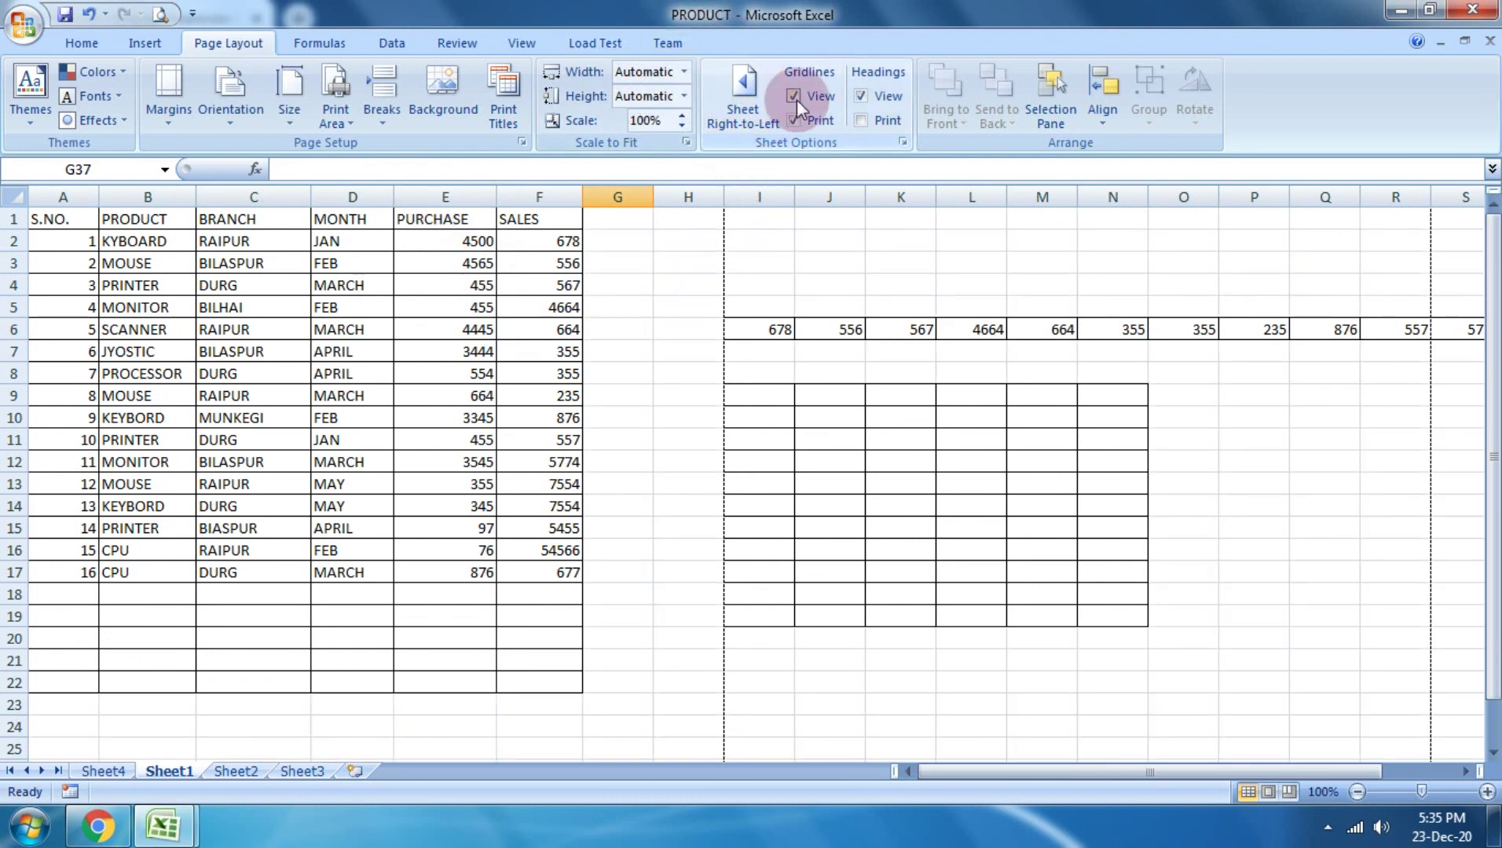
Step: Select the MOUSE-to-CPU data block C23:G37 on Sheet1
{"action": "left_click", "coordinate": [634, 289]}
{"action": "mouse_move", "coordinate": [129, 263]}
{"action": "left_mouse_down"}
{"action": "mouse_move", "coordinate": [444, 407]}
{"action": "mouse_move", "coordinate": [534, 587]}
{"action": "mouse_move", "coordinate": [300, 763]}
{"action": "mouse_move", "coordinate": [377, 706]}
{"action": "mouse_move", "coordinate": [434, 477]}
{"action": "mouse_move", "coordinate": [589, 582]}
{"action": "left_mouse_up"}
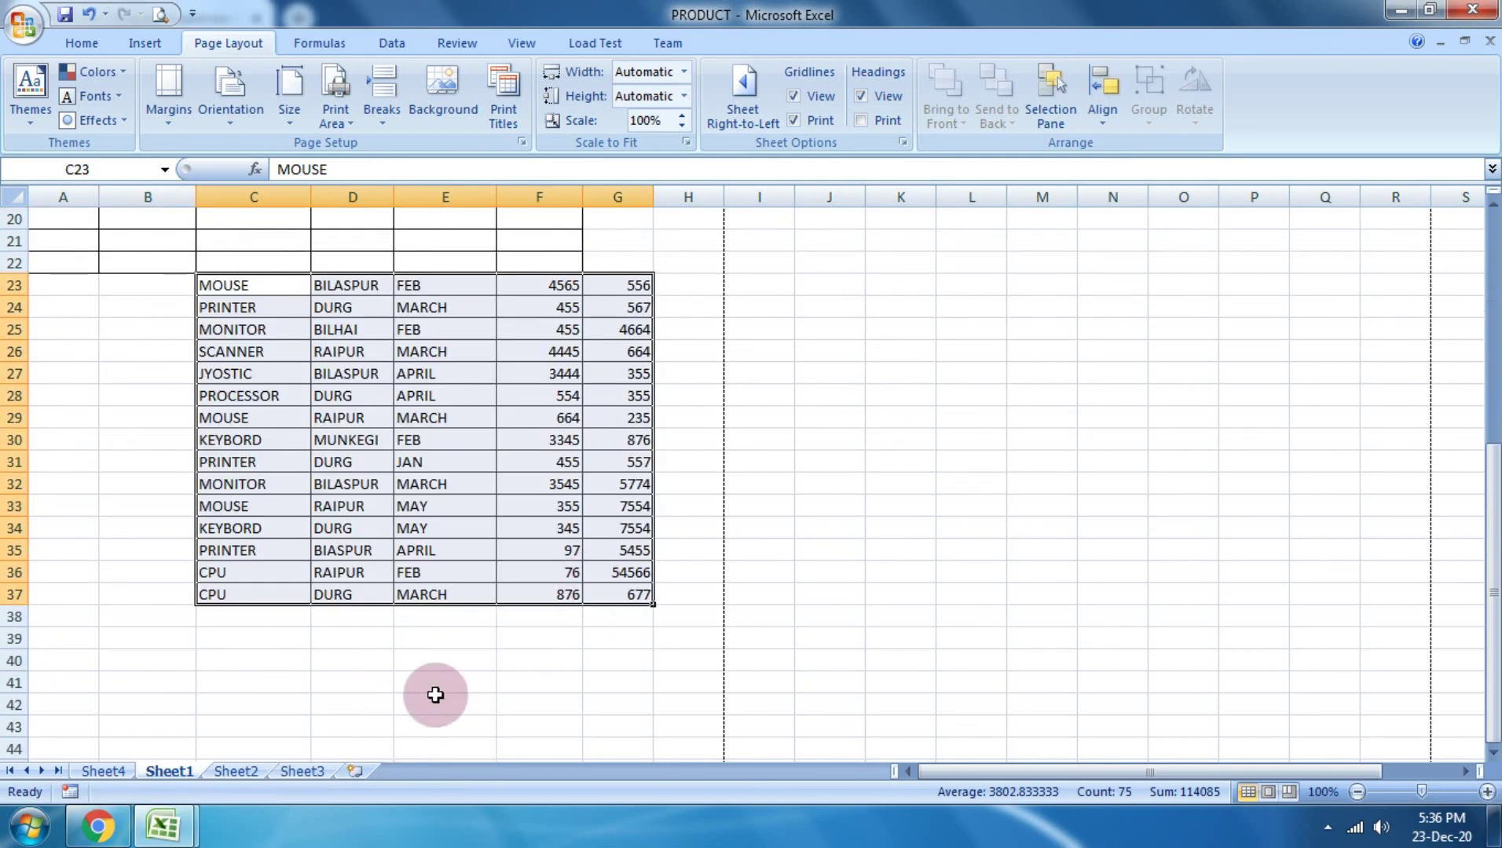
{"action": "left_click", "coordinate": [98, 825]}
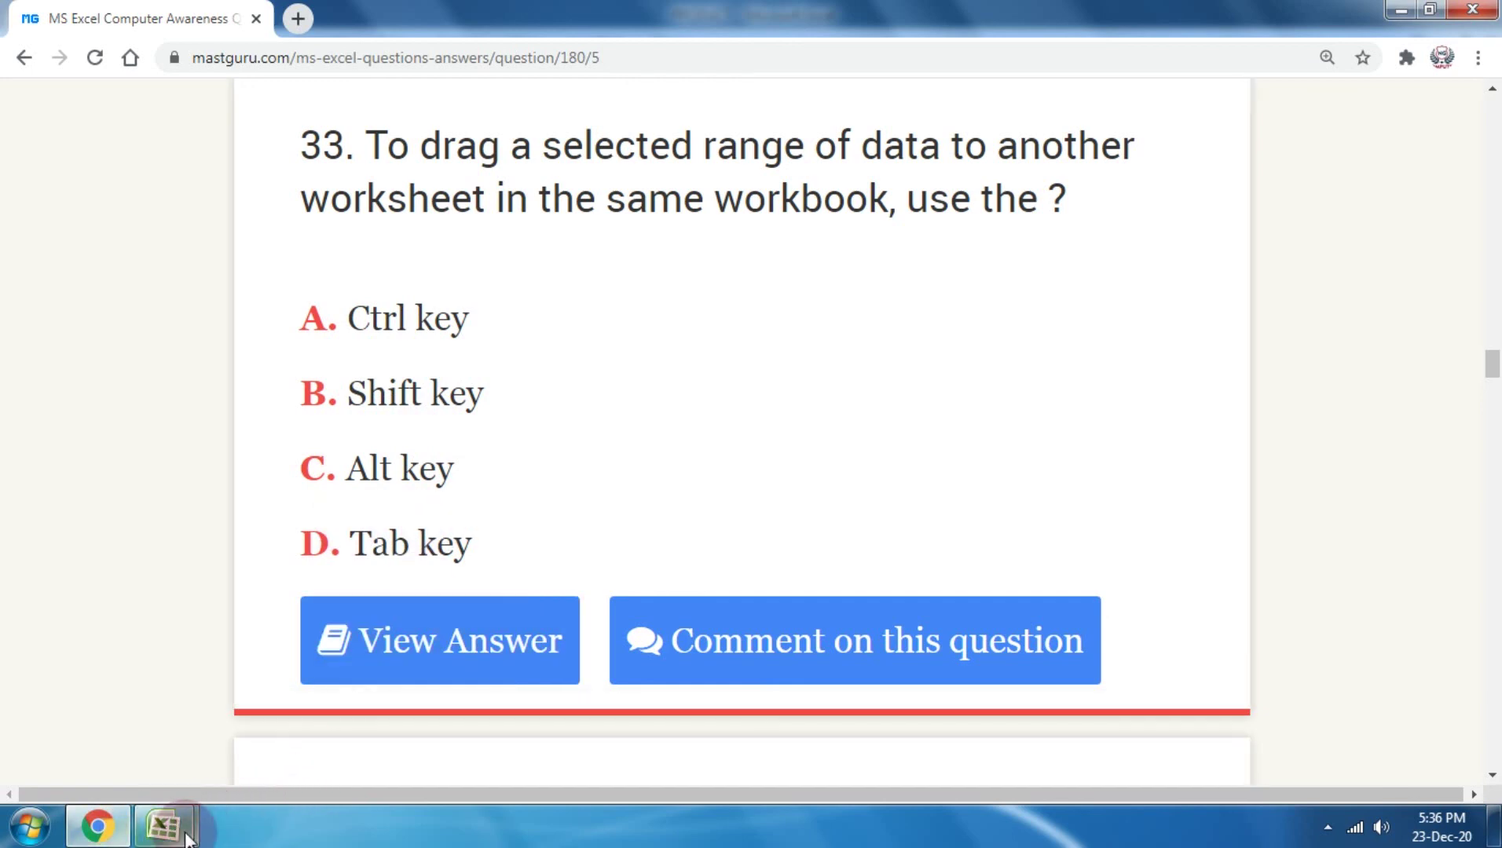
{"action": "left_click", "coordinate": [163, 825]}
{"action": "left_click", "coordinate": [356, 659]}
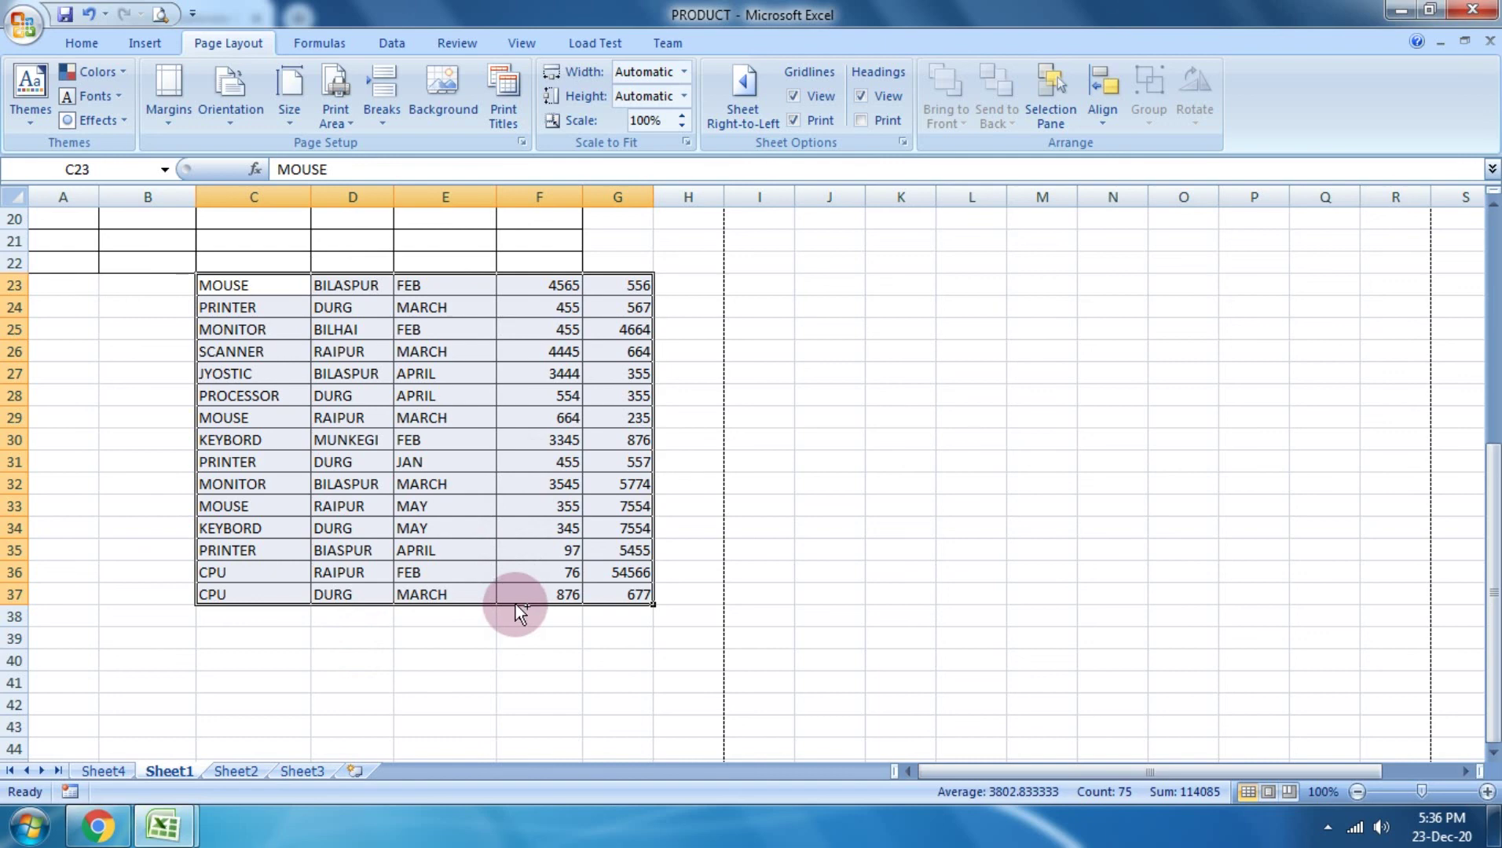
Step: Alt-drag the selected block onto the Sheet3 tab, dropping it at F1:J15, then return to the quiz
{"action": "mouse_move", "coordinate": [515, 603]}
{"action": "left_mouse_down"}
{"action": "mouse_move", "coordinate": [323, 771]}
{"action": "mouse_move", "coordinate": [473, 663]}
{"action": "mouse_move", "coordinate": [507, 502]}
{"action": "mouse_move", "coordinate": [314, 764]}
{"action": "mouse_move", "coordinate": [588, 561]}
{"action": "left_mouse_up"}
{"action": "scroll", "coordinate": [516, 422], "scroll_direction": "up", "scroll_amount": 4}
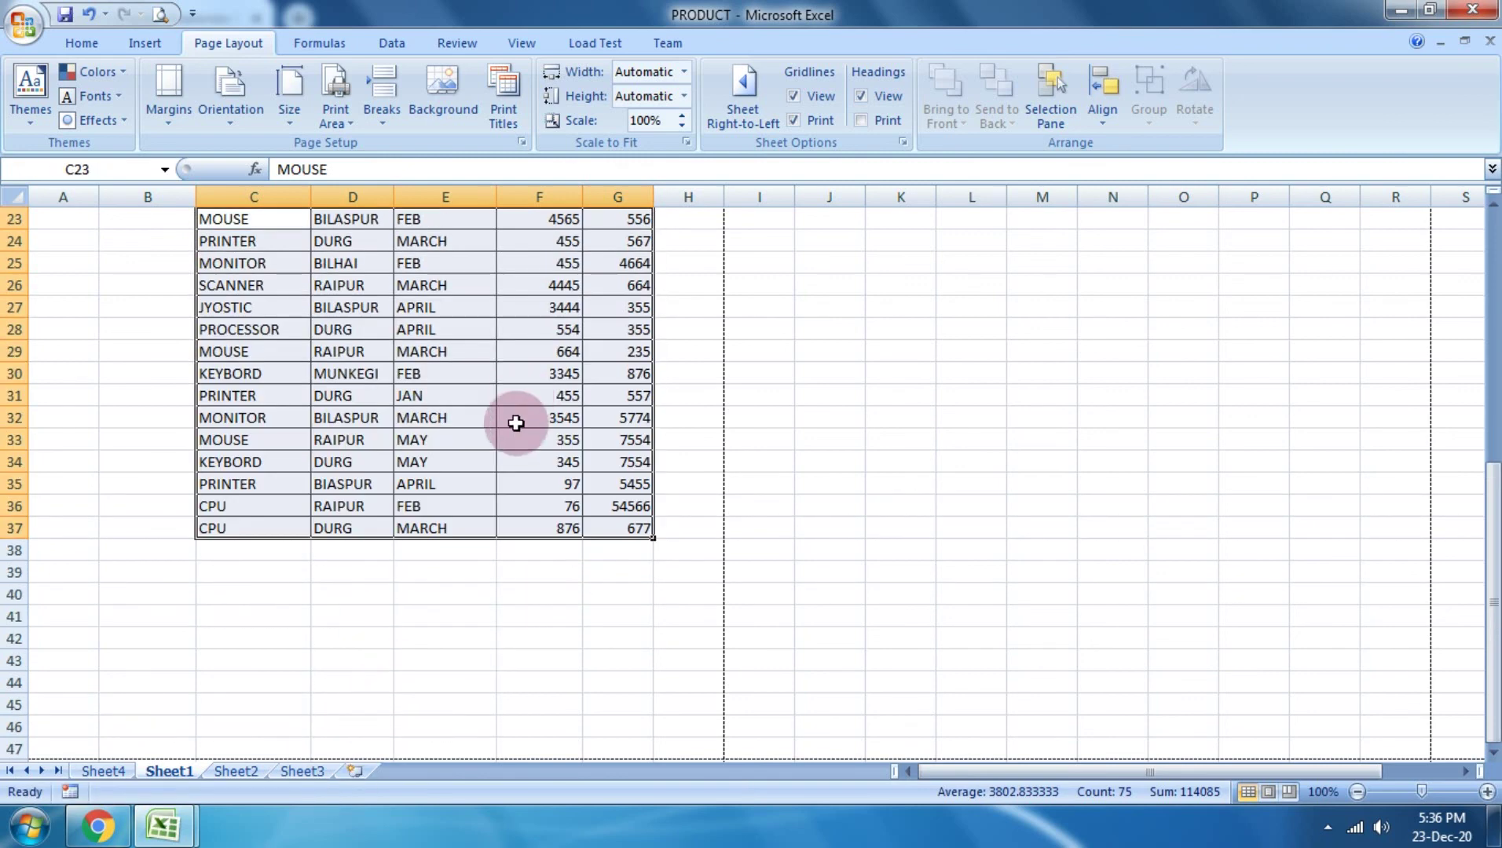
{"action": "key", "text": "alt"}
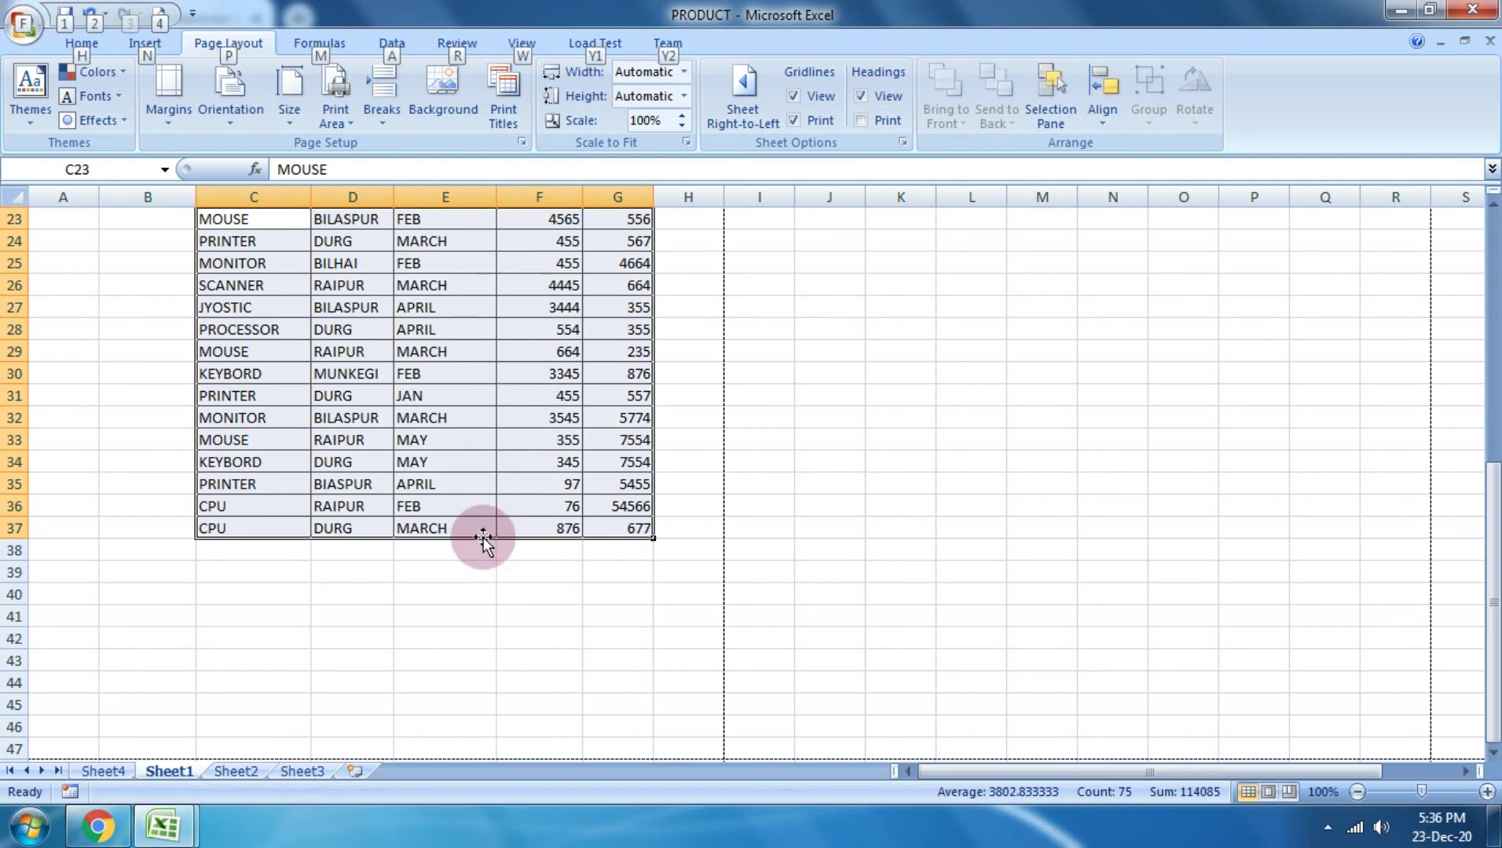
{"action": "mouse_move", "coordinate": [482, 538]}
{"action": "left_mouse_down"}
{"action": "mouse_move", "coordinate": [290, 775]}
{"action": "mouse_move", "coordinate": [554, 520]}
{"action": "left_mouse_up"}
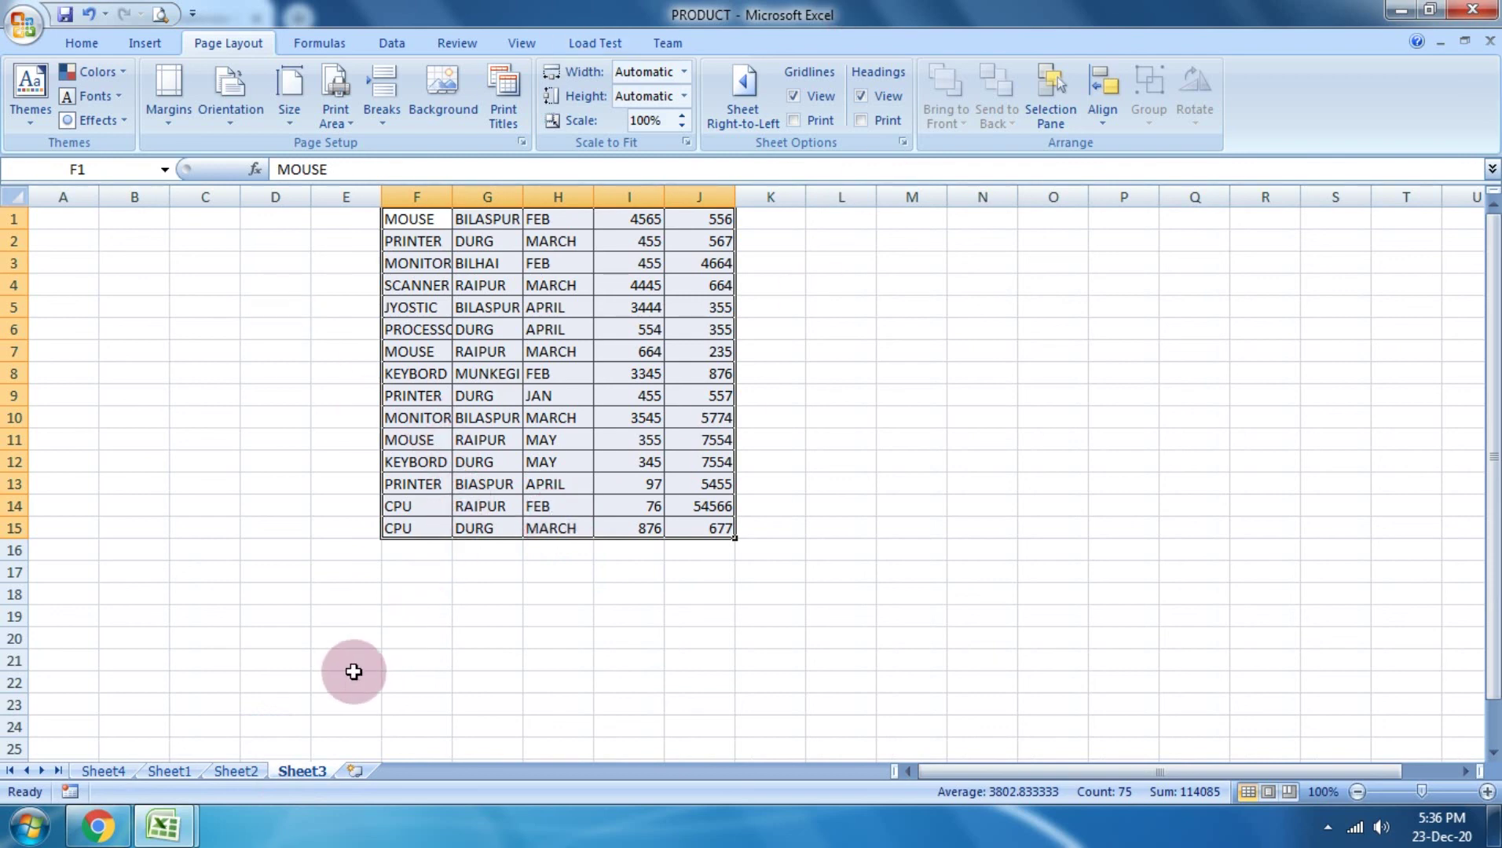
{"action": "left_click", "coordinate": [164, 825]}
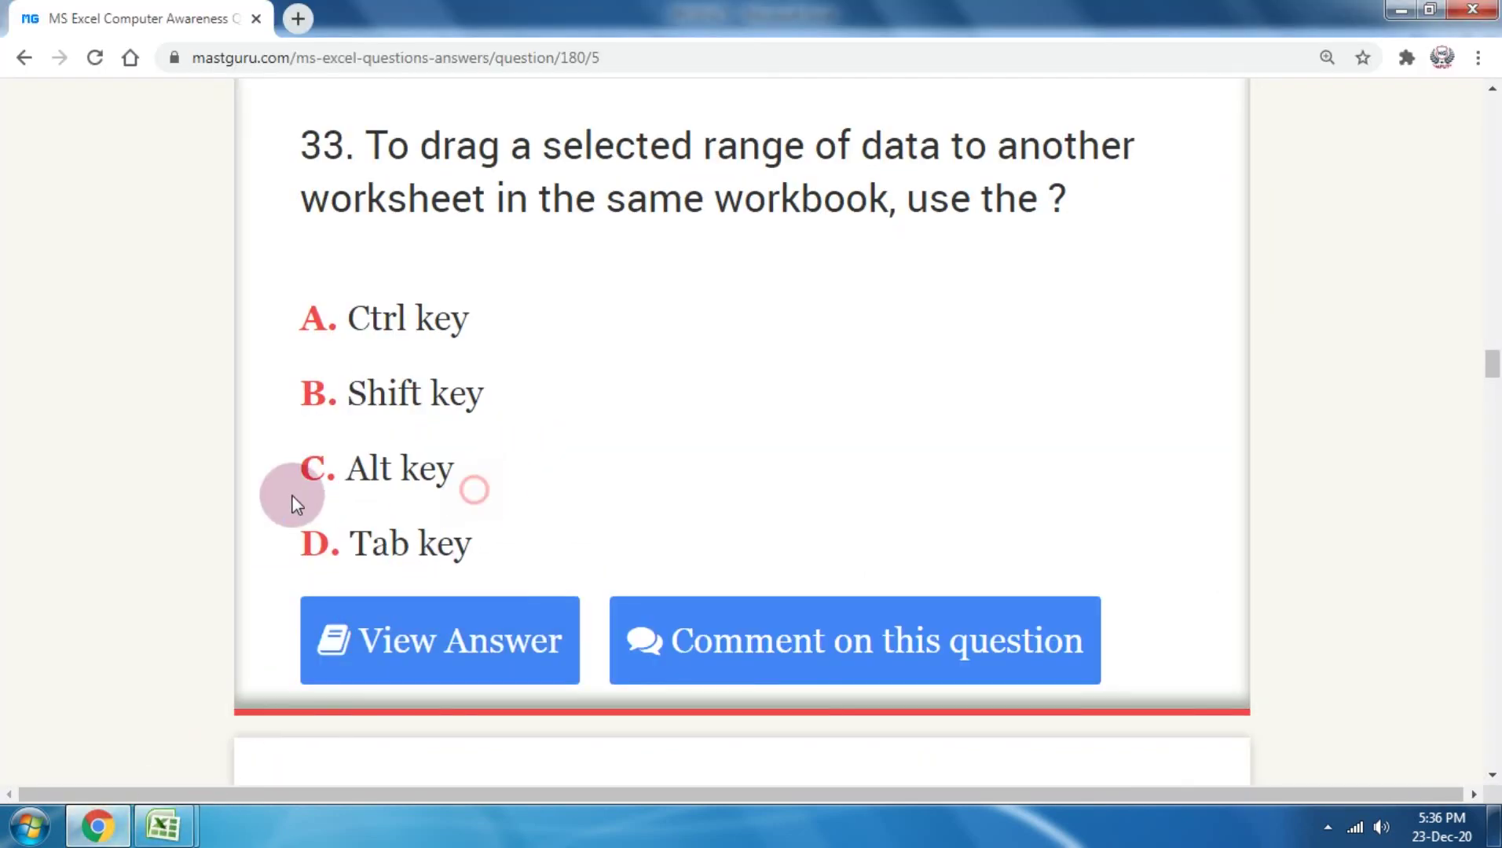
Step: Highlight the 'Alt key' answer for question 33 and scroll to question 34 on activating a cell
{"action": "left_click_drag", "start_coordinate": [291, 495], "coordinate": [479, 480]}
{"action": "left_click", "coordinate": [633, 423]}
{"action": "scroll", "coordinate": [639, 417], "scroll_direction": "down", "scroll_amount": 10}
{"action": "scroll", "coordinate": [639, 416], "scroll_direction": "up", "scroll_amount": 2}
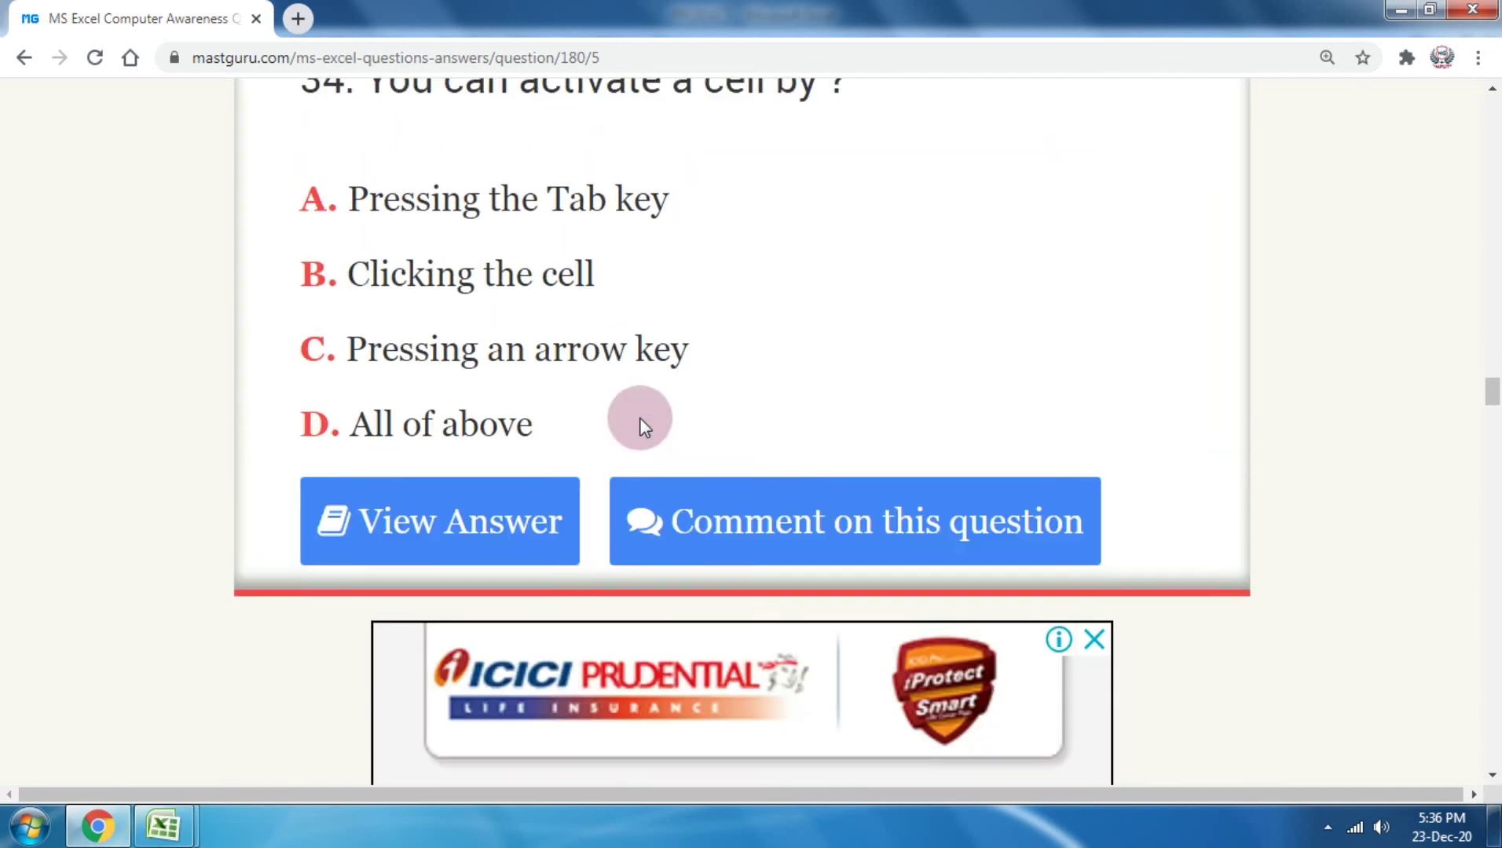
{"action": "scroll", "coordinate": [639, 412], "scroll_direction": "up", "scroll_amount": 3}
{"action": "scroll", "coordinate": [519, 412], "scroll_direction": "down", "scroll_amount": 3}
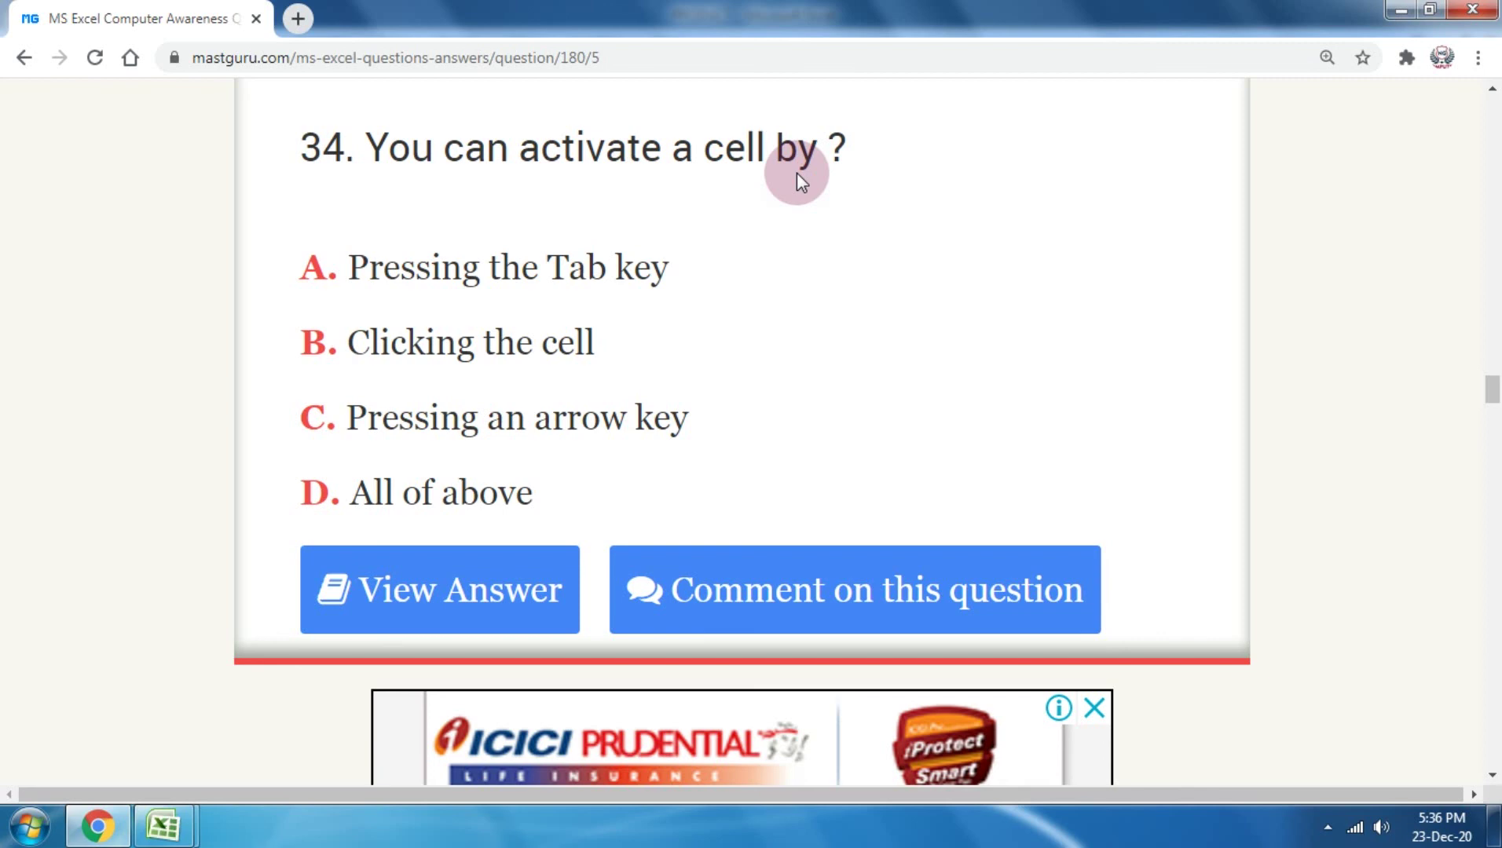
{"action": "left_click", "coordinate": [163, 825]}
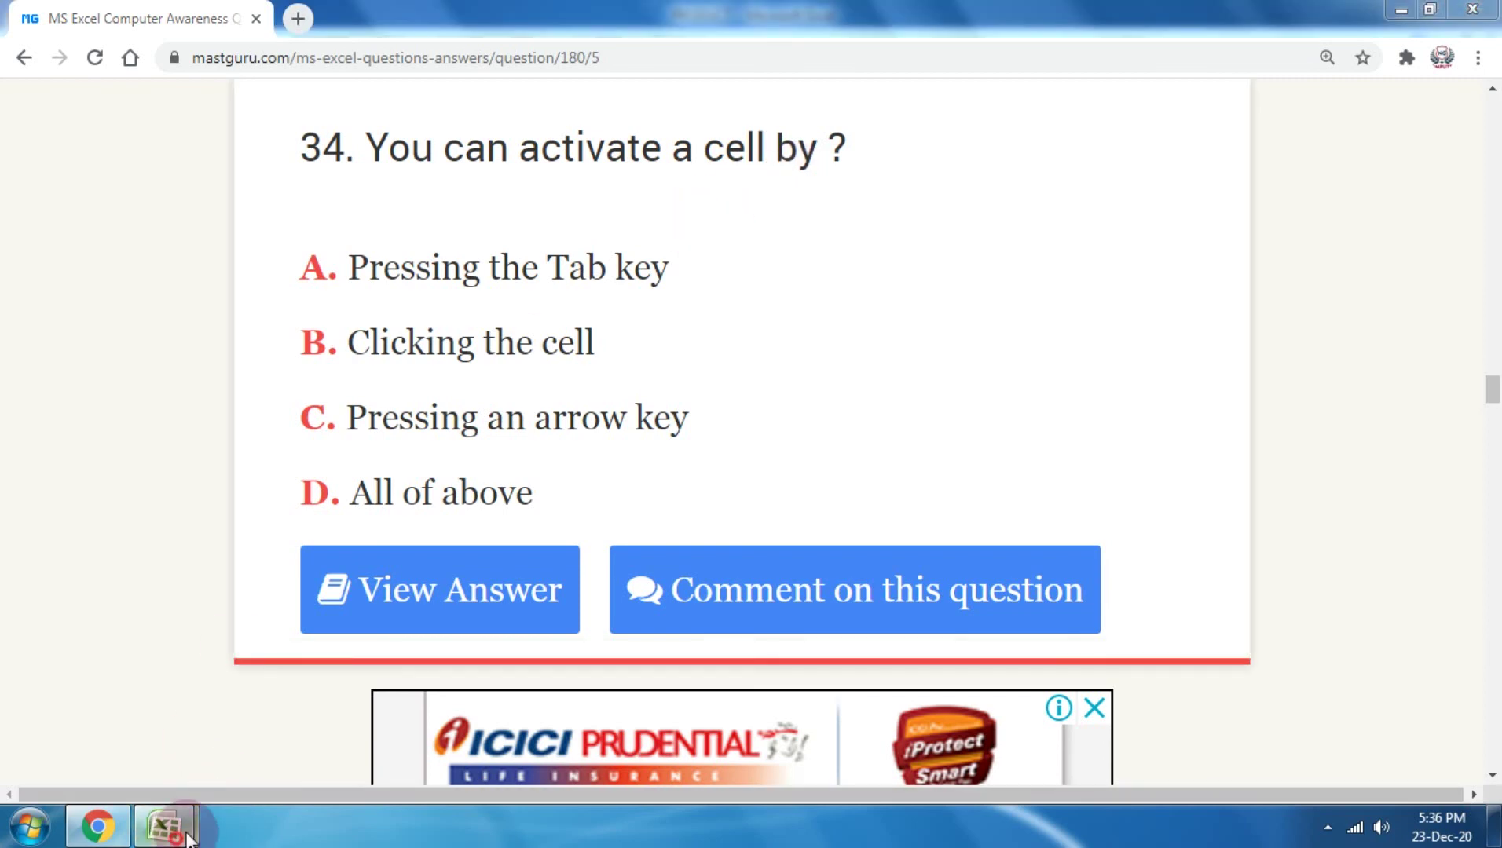
{"action": "left_click", "coordinate": [366, 677]}
{"action": "left_click", "coordinate": [699, 374]}
{"action": "left_click", "coordinate": [606, 303]}
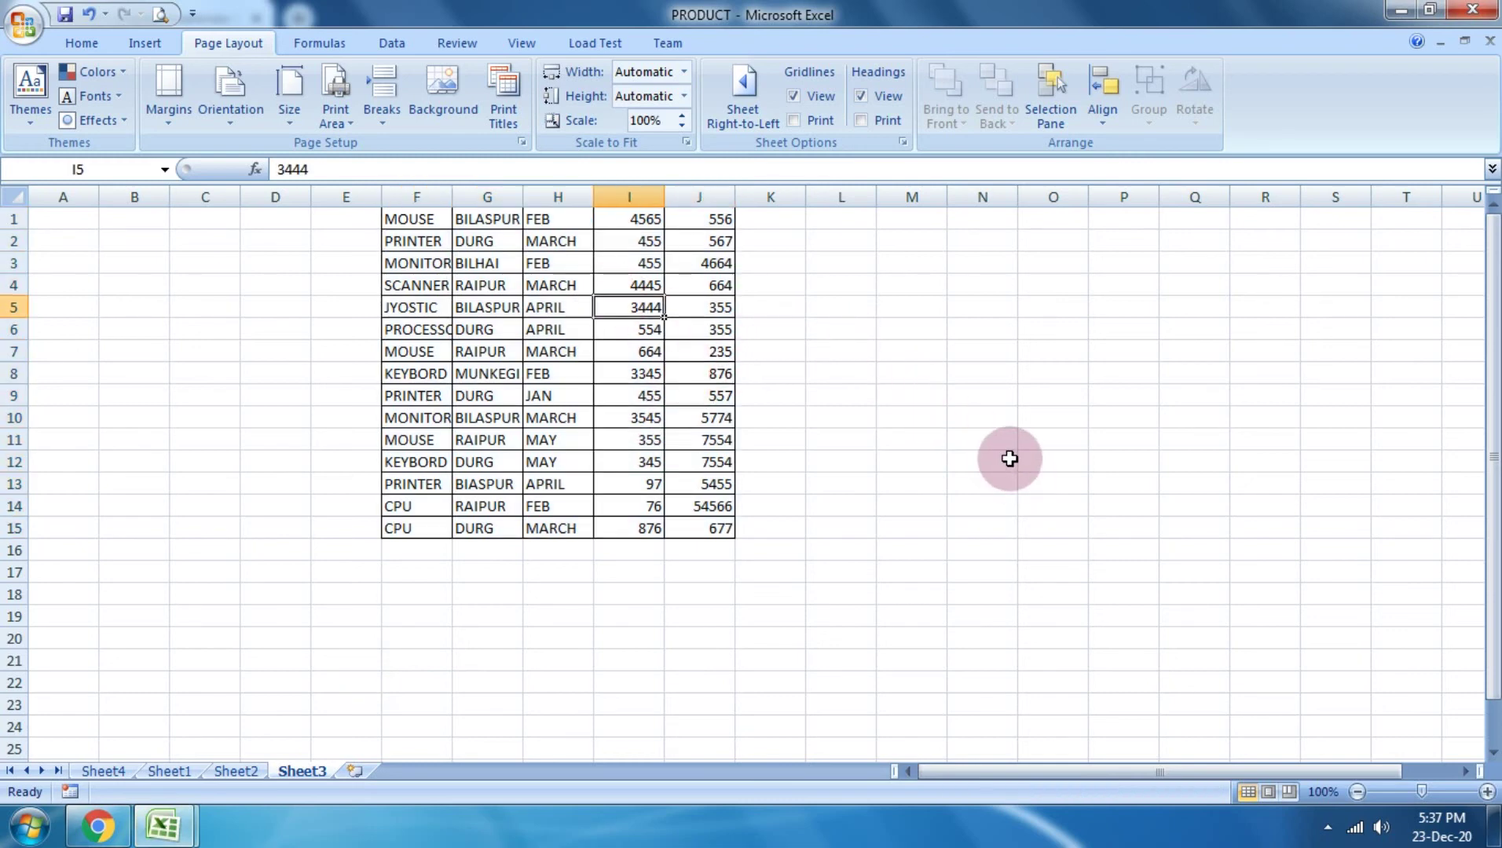
{"action": "left_click", "coordinate": [1009, 459]}
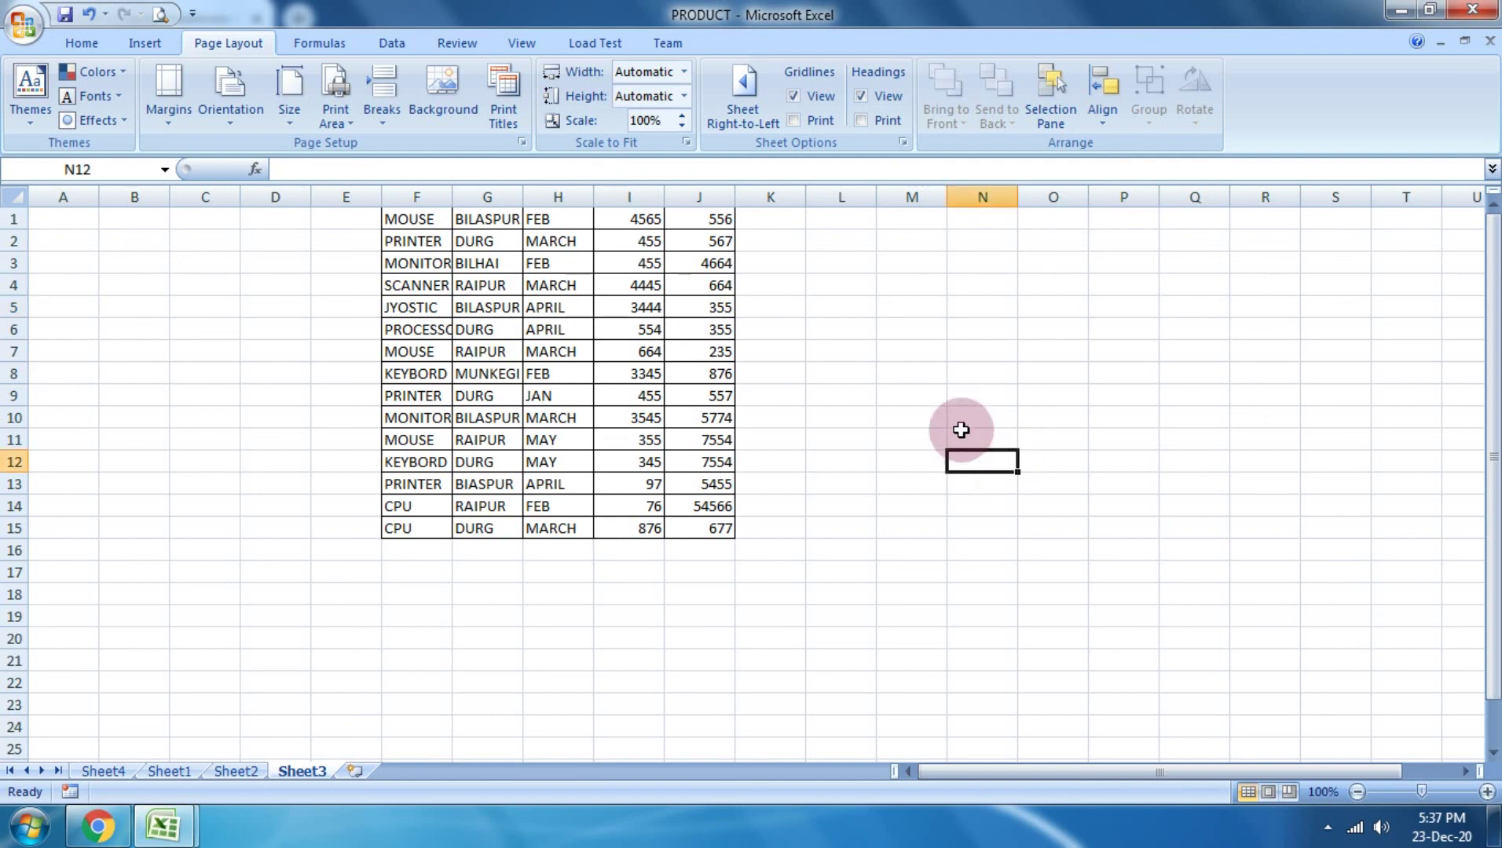
{"action": "left_click", "coordinate": [847, 378]}
{"action": "key", "text": "Down"}
{"action": "key", "text": "Down"}
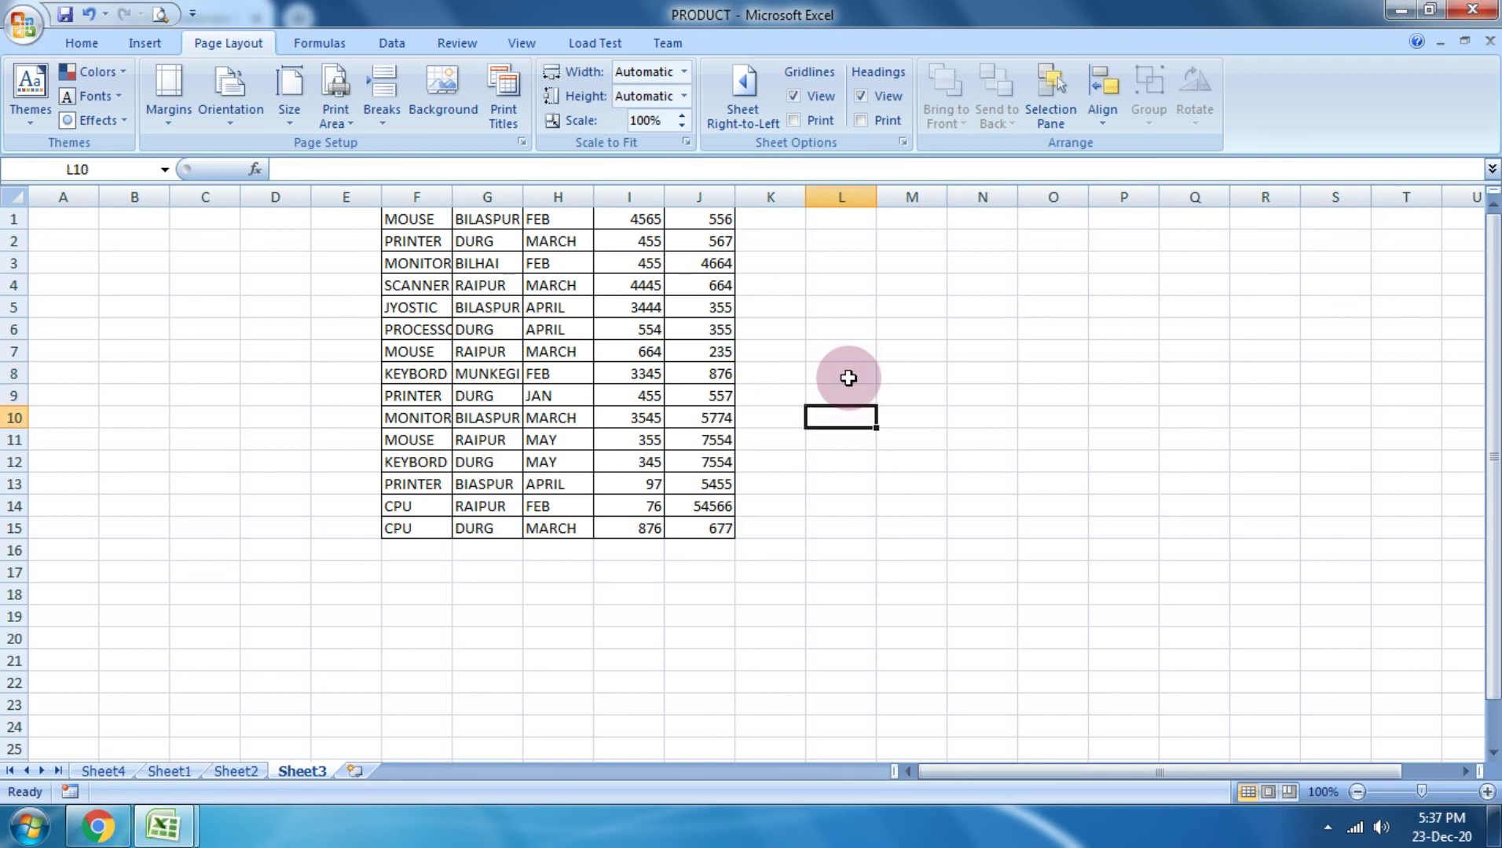
{"action": "key", "text": "Down"}
{"action": "key", "text": "Right"}
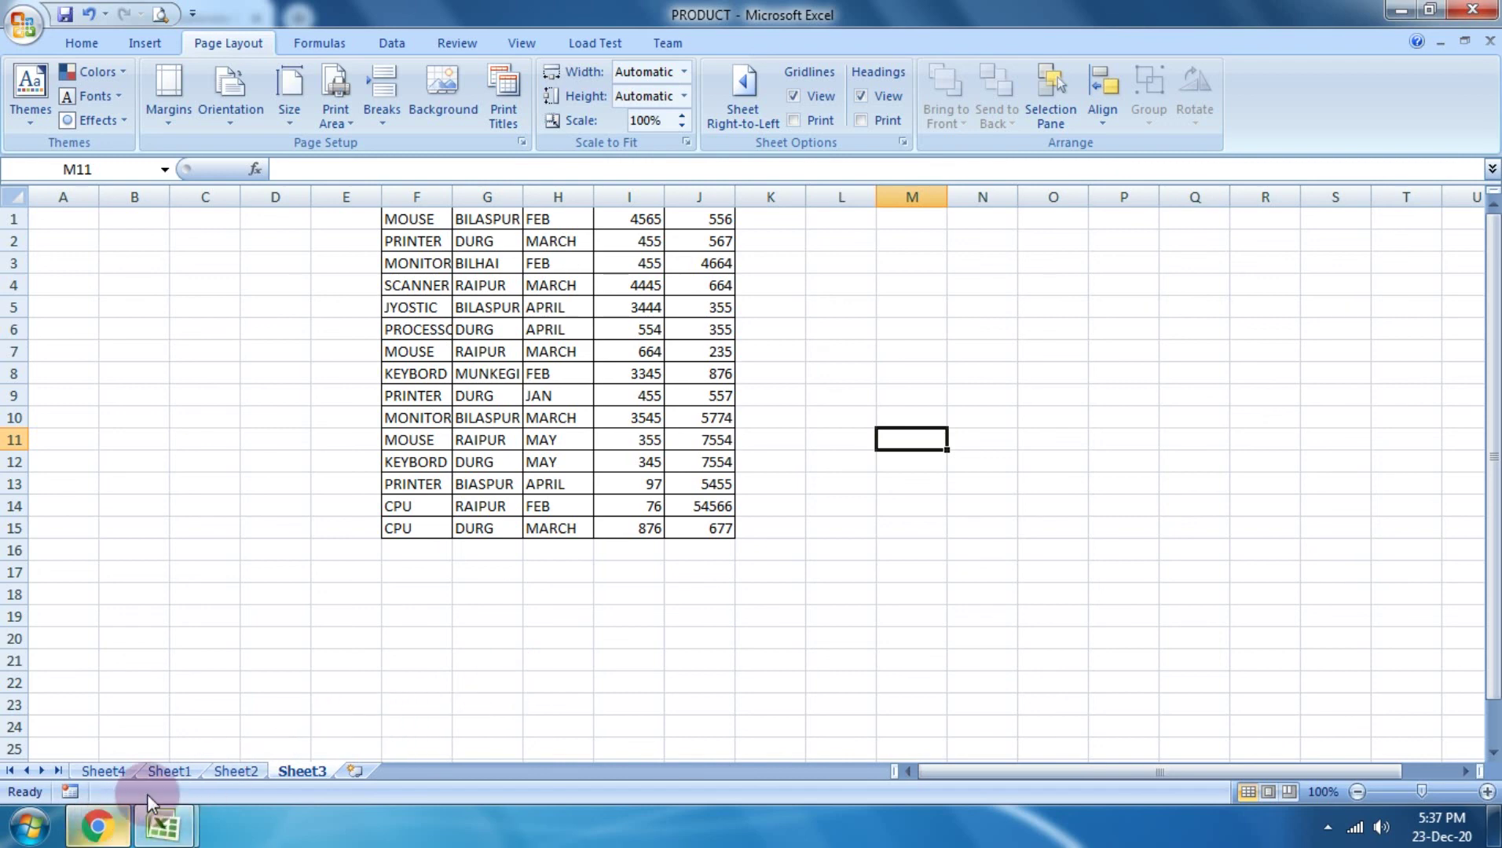
{"action": "key", "text": "Right"}
{"action": "key", "text": "Right"}
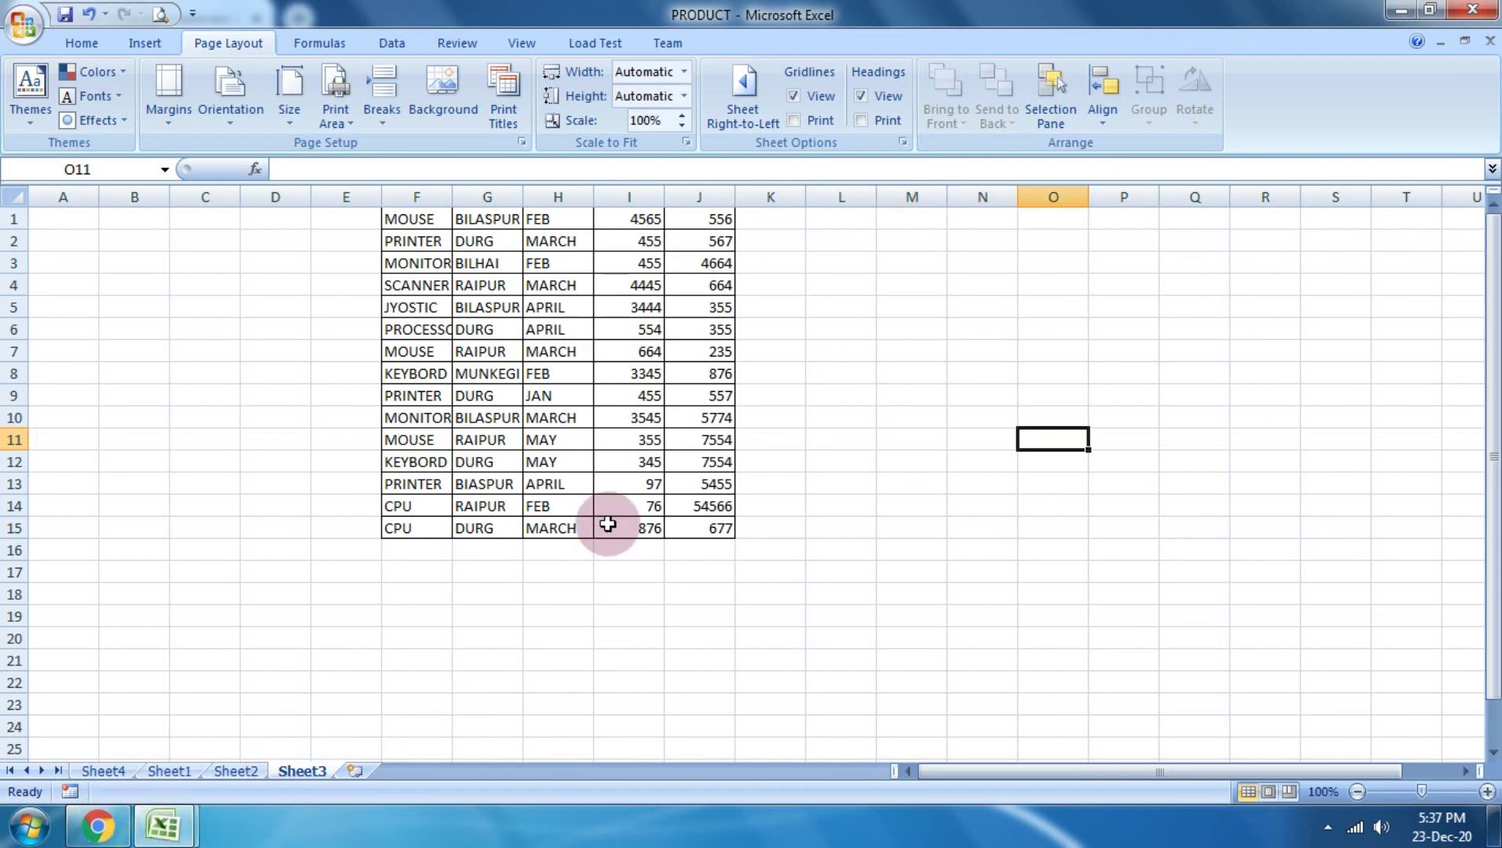
Step: Return to the mastguru quiz, highlight 'All of above', and scroll down to question 35 on nested functions
{"action": "left_click", "coordinate": [98, 823]}
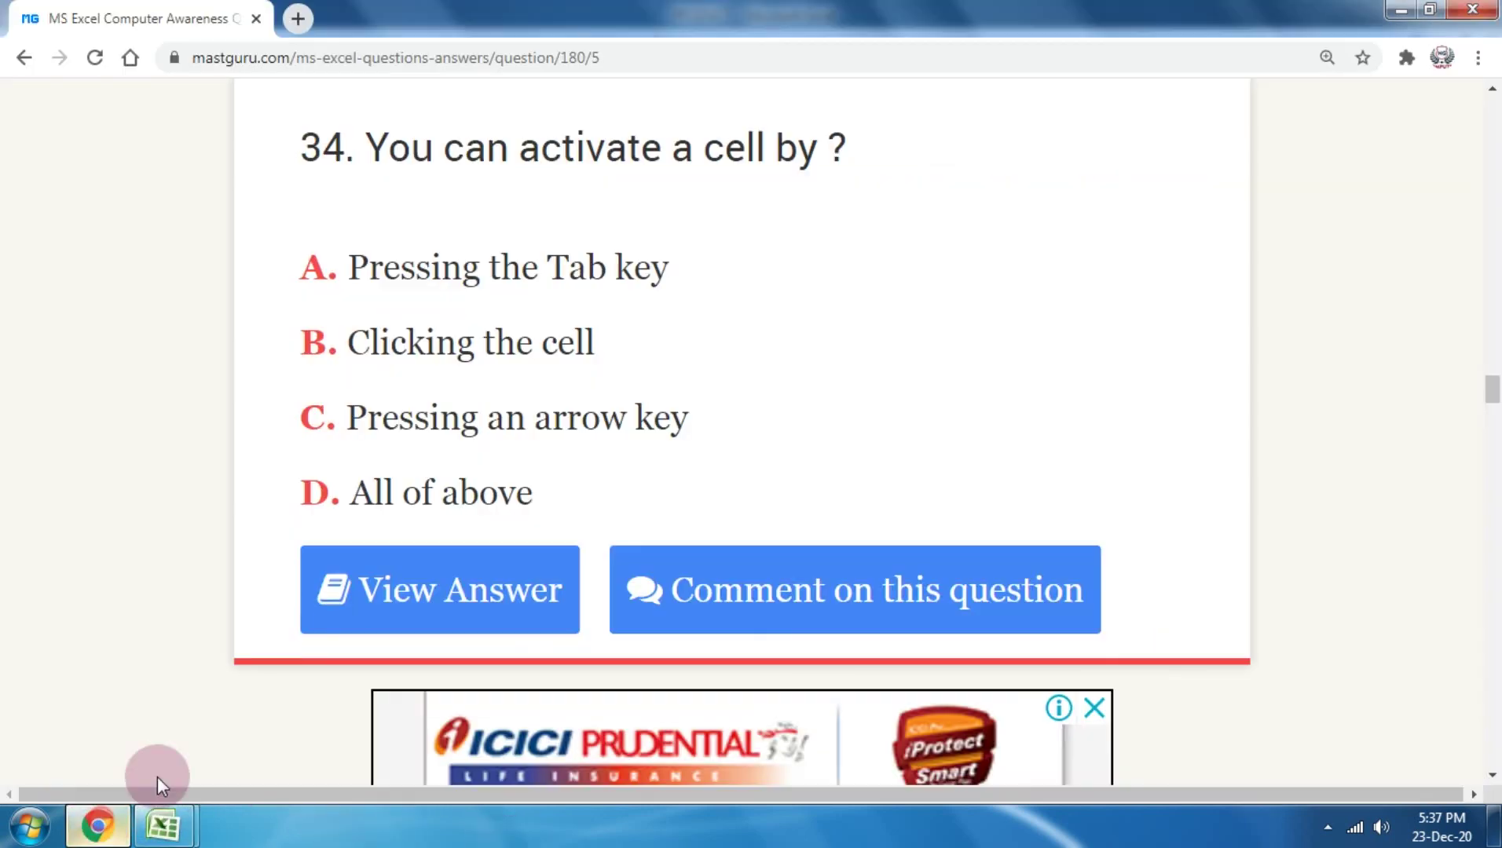
{"action": "left_click_drag", "start_coordinate": [545, 506], "coordinate": [397, 469]}
{"action": "scroll", "coordinate": [550, 402], "scroll_direction": "down", "scroll_amount": 7}
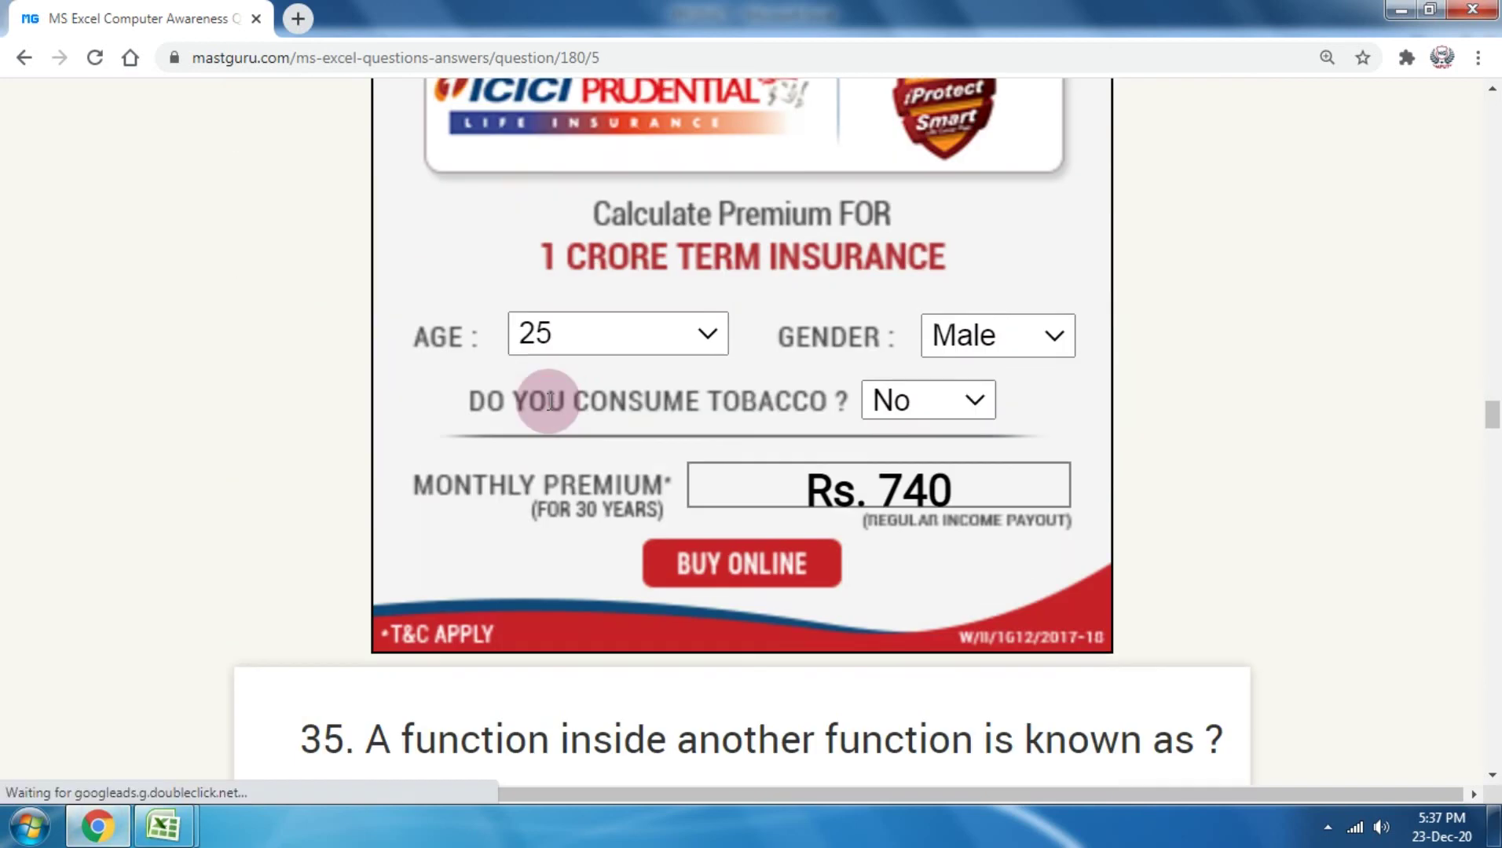
{"action": "scroll", "coordinate": [547, 402], "scroll_direction": "down", "scroll_amount": 3}
{"action": "scroll", "coordinate": [548, 402], "scroll_direction": "down", "scroll_amount": 5}
{"action": "scroll", "coordinate": [547, 400], "scroll_direction": "up", "scroll_amount": 3}
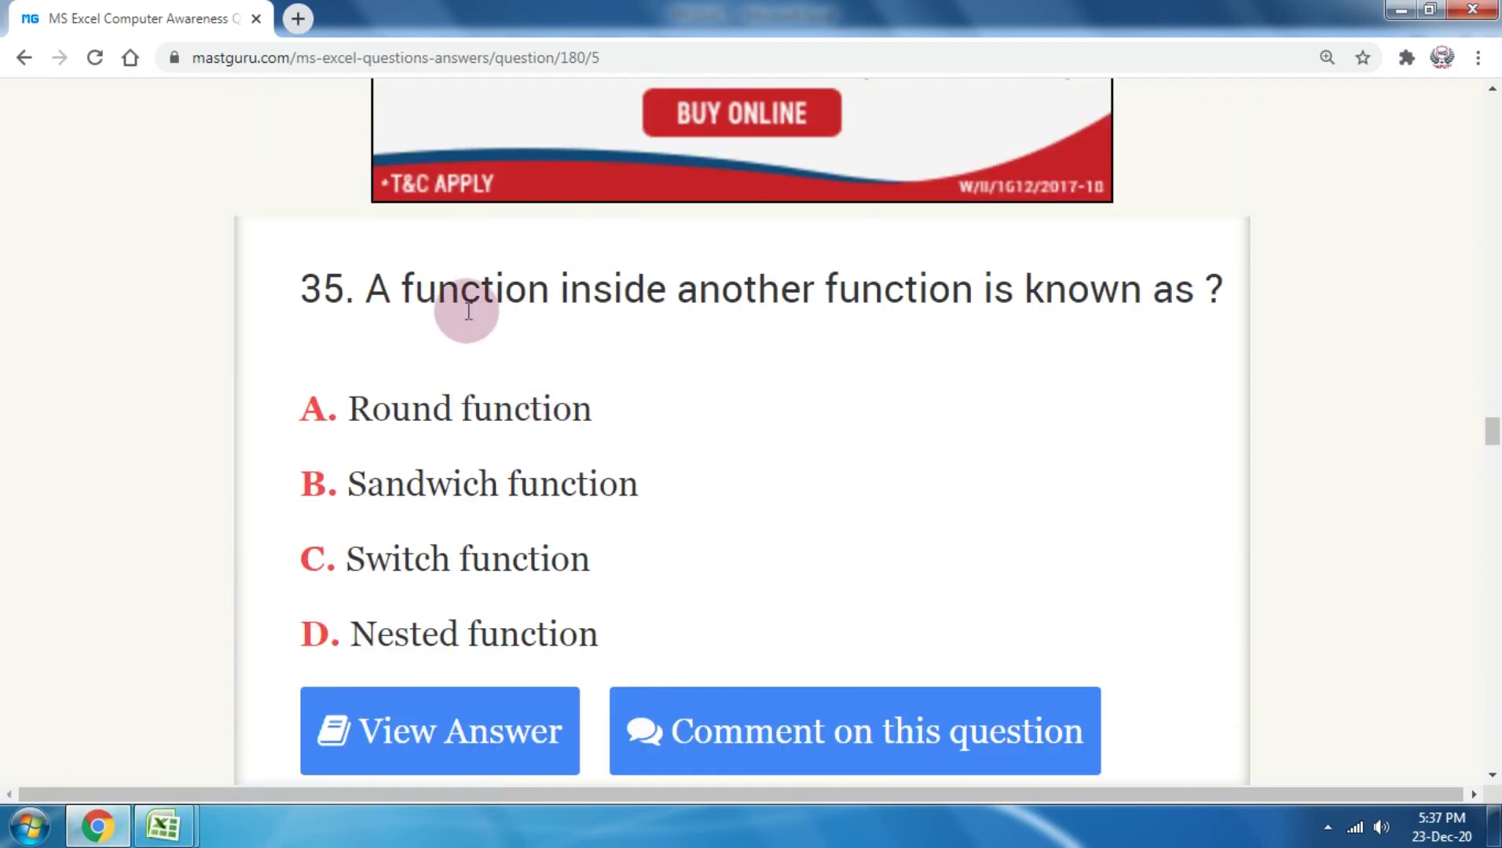